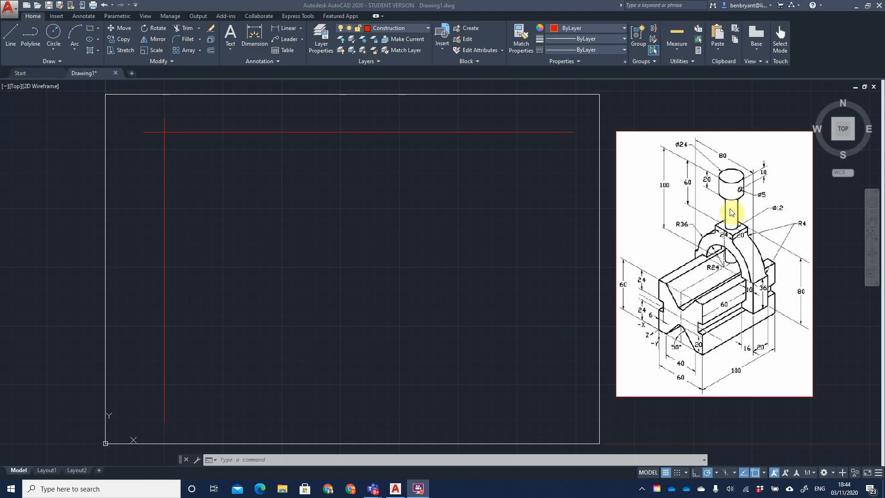
{"action": "left_click", "coordinate": [397, 29]}
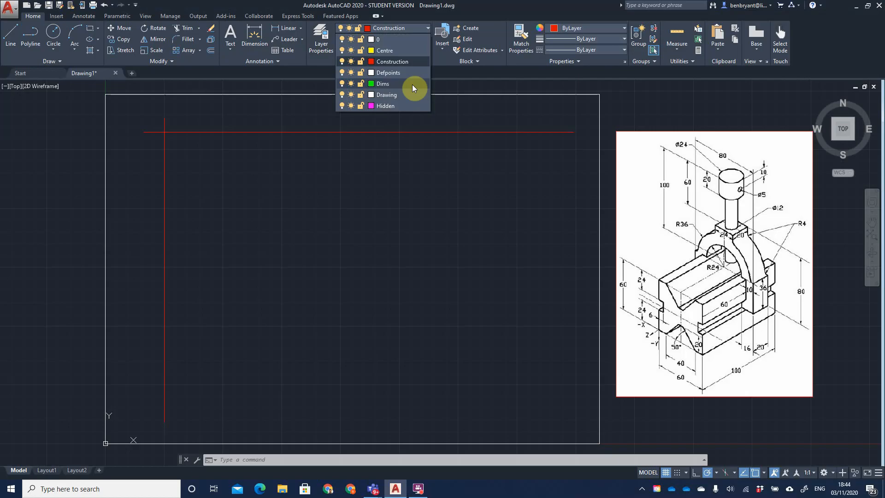
{"action": "left_click", "coordinate": [333, 50]}
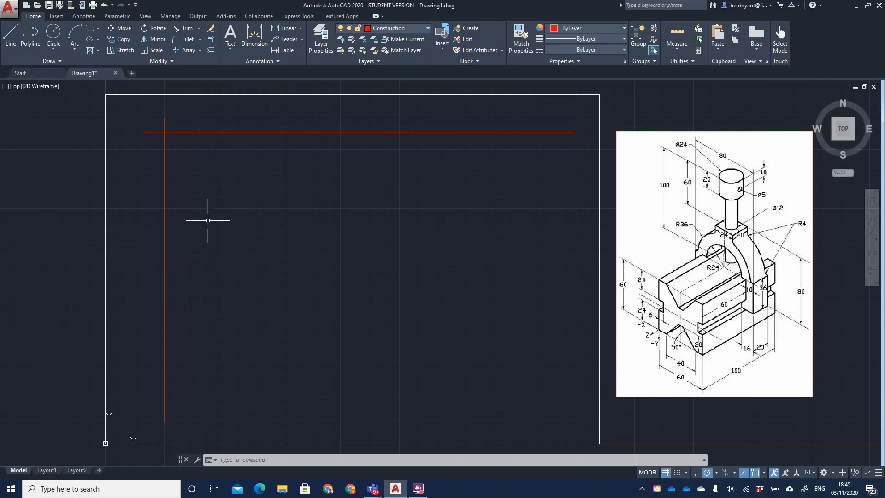
- Offset the vertical construction line 60 to the right
{"action": "type", "text": "OFFSt"}
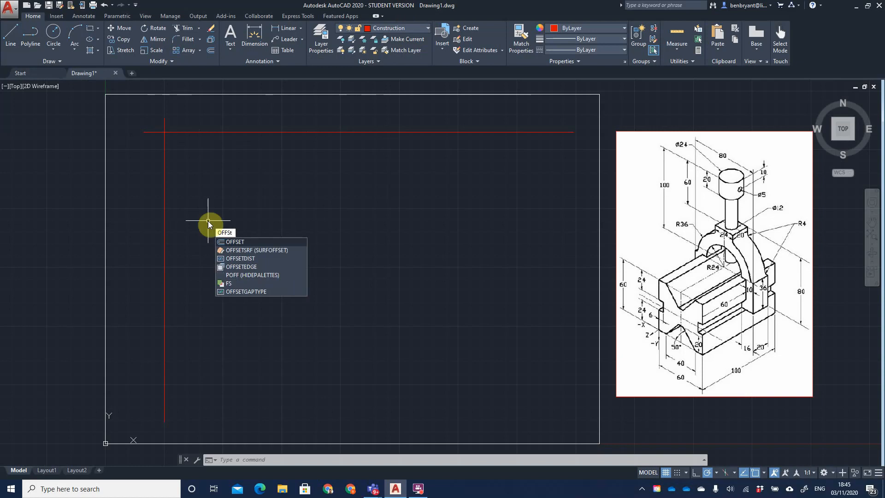
{"action": "key", "text": "Return"}
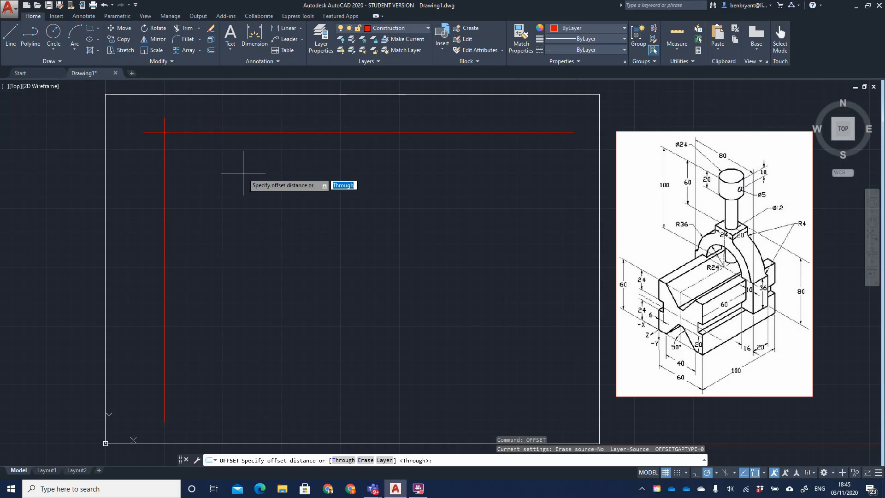
{"action": "type", "text": "60"}
{"action": "key", "text": "Return"}
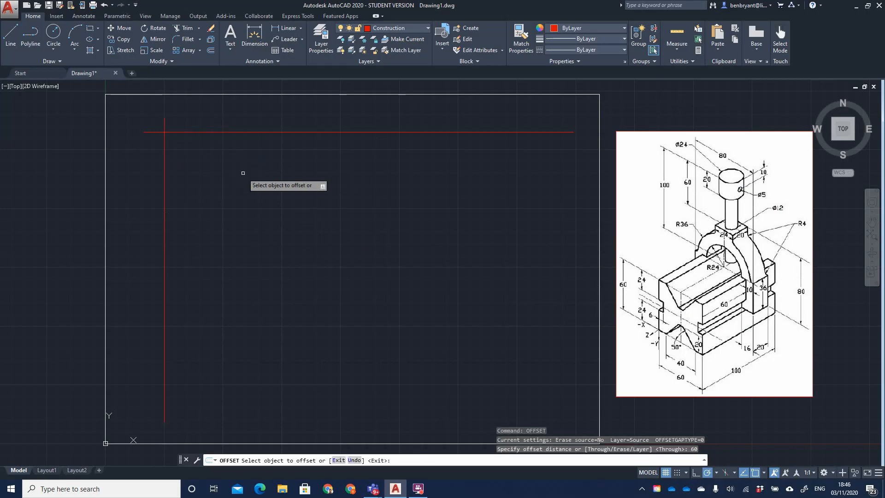
{"action": "left_click", "coordinate": [164, 197]}
{"action": "left_click", "coordinate": [217, 207]}
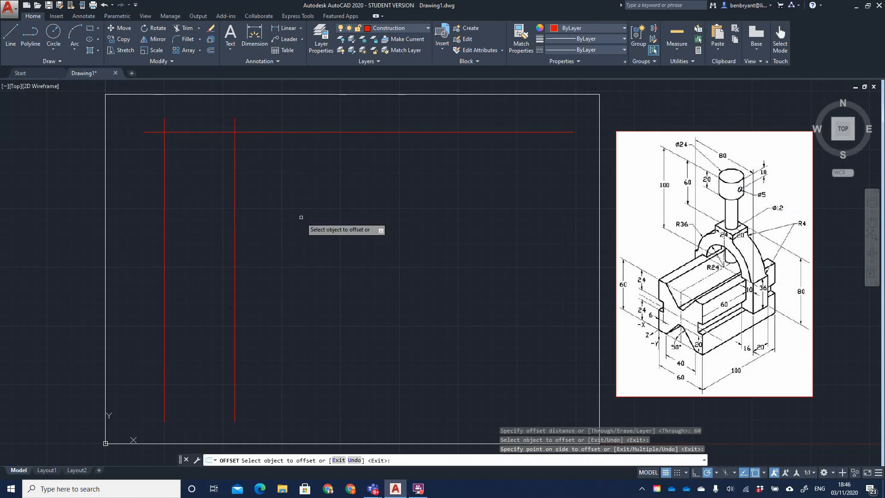
{"action": "key", "text": "Return"}
- Offset the top horizontal construction line 100 downward
{"action": "key", "text": "Return"}
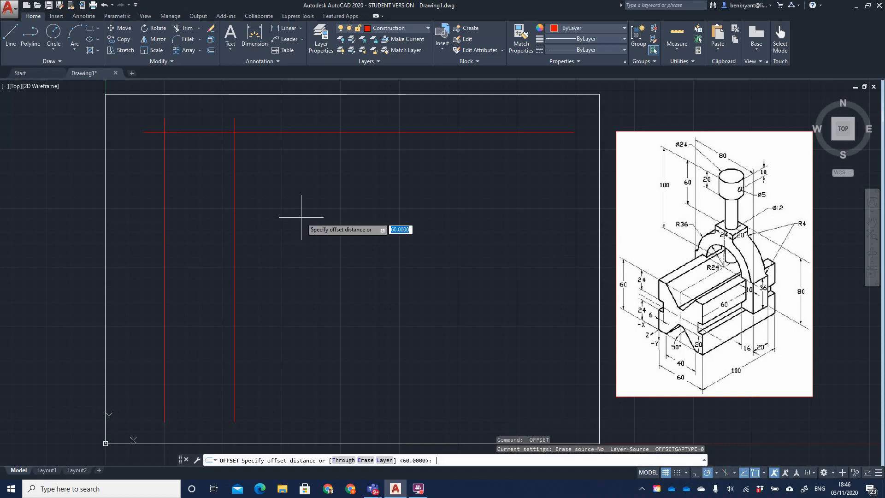
{"action": "type", "text": "100"}
{"action": "key", "text": "Return"}
{"action": "left_click", "coordinate": [300, 133]}
{"action": "left_click", "coordinate": [321, 219]}
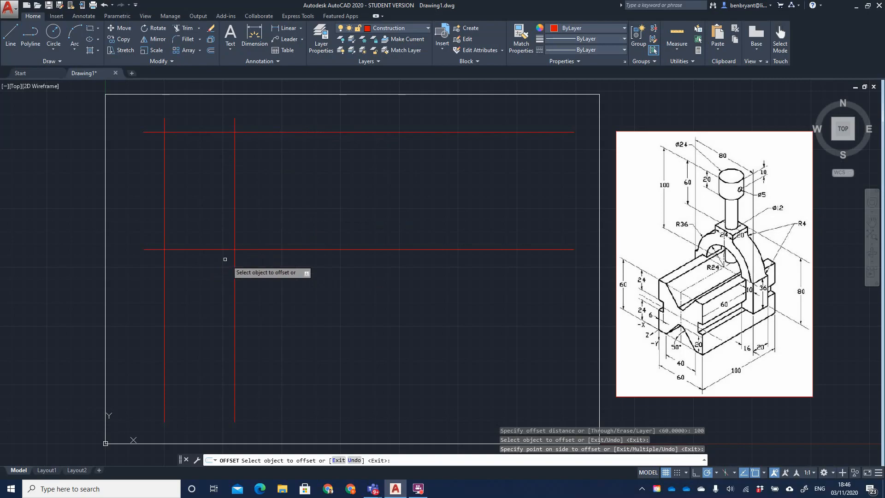
- Offset the lower horizontal construction line 25 downward, and offset that new line a further 60 downward
{"action": "left_click", "coordinate": [283, 249]}
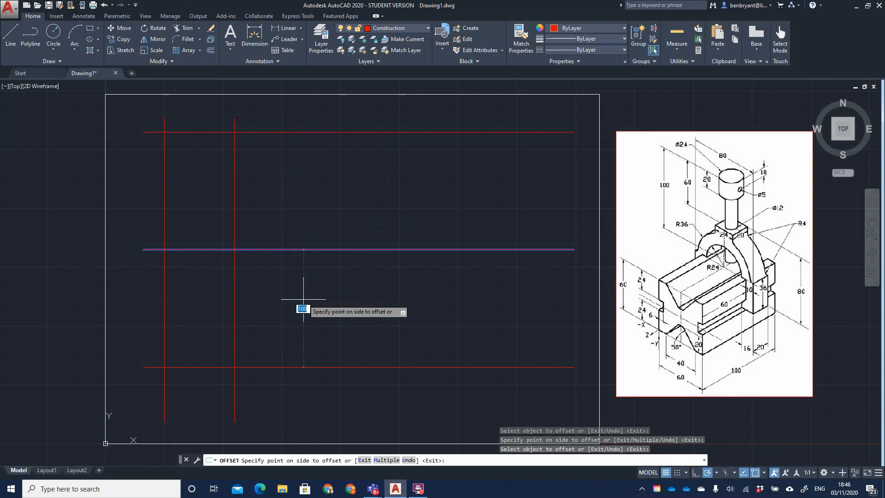
{"action": "type", "text": "2"}
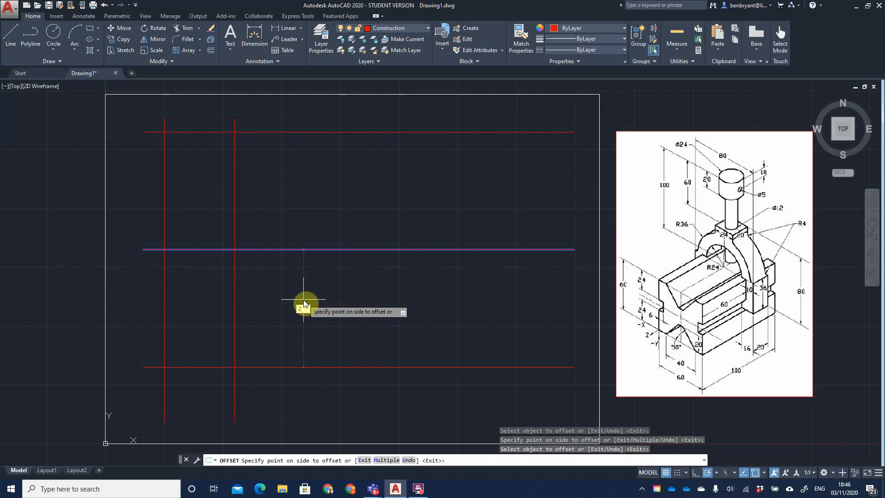
{"action": "type", "text": "5"}
{"action": "key", "text": "Return"}
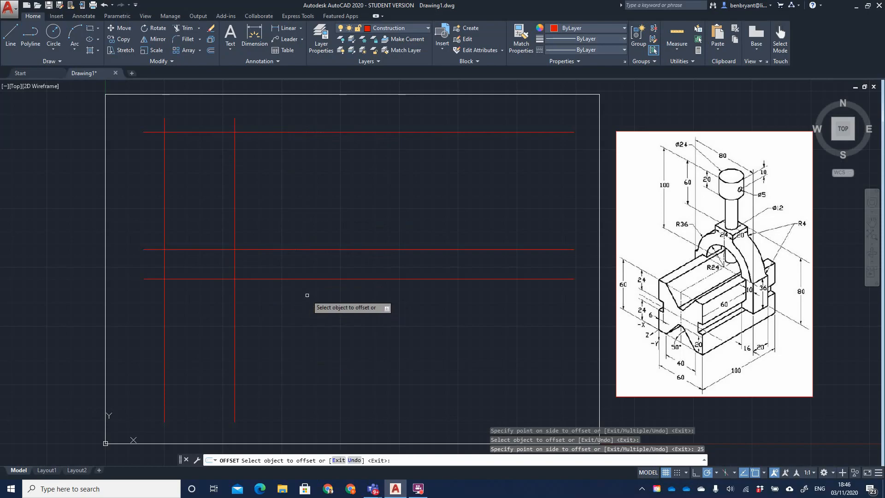
{"action": "left_click", "coordinate": [299, 279]}
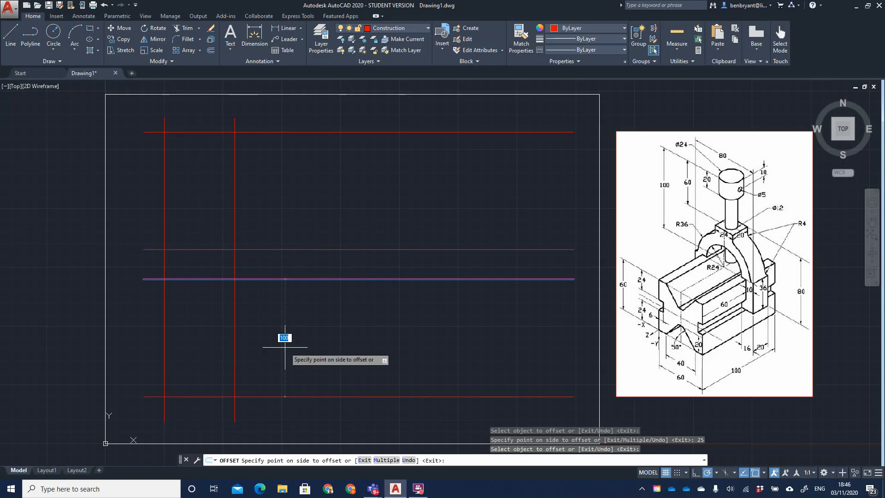
{"action": "type", "text": "60"}
{"action": "key", "text": "Return"}
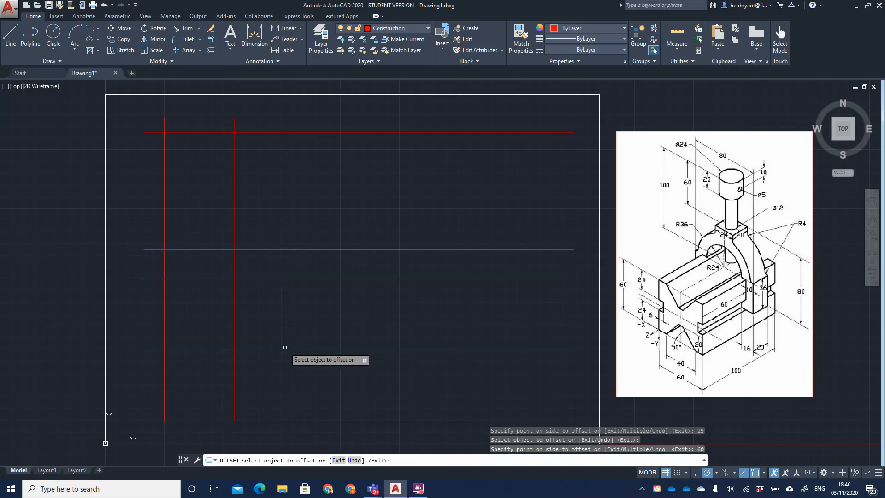
- Offset the second vertical construction line 25 to the right, and offset that new line a further 100 to the right
{"action": "left_click", "coordinate": [234, 299]}
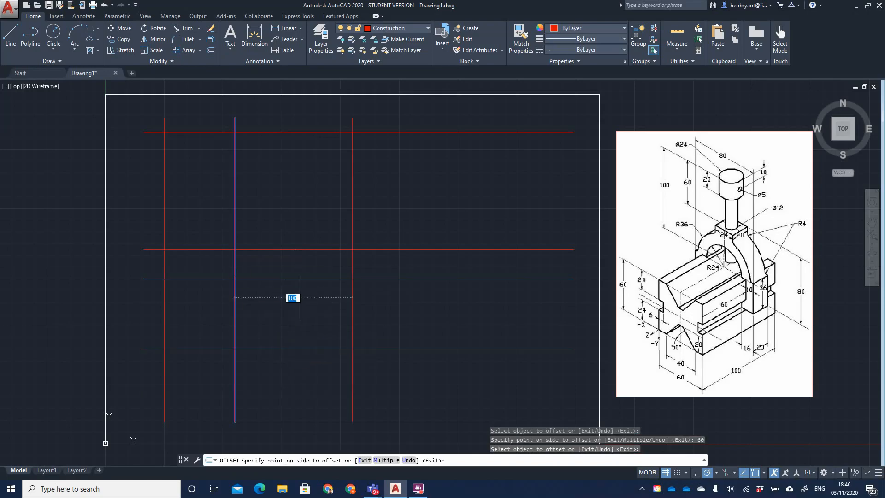
{"action": "type", "text": "25"}
{"action": "key", "text": "Return"}
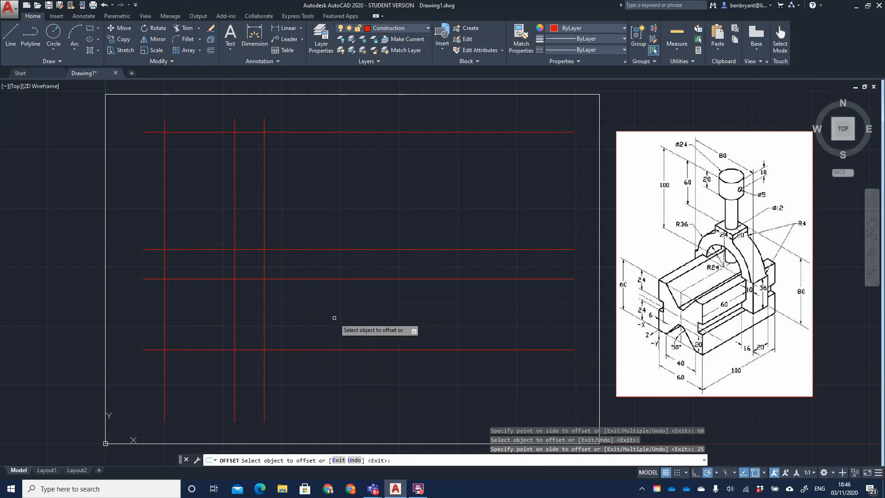
{"action": "left_click", "coordinate": [264, 301]}
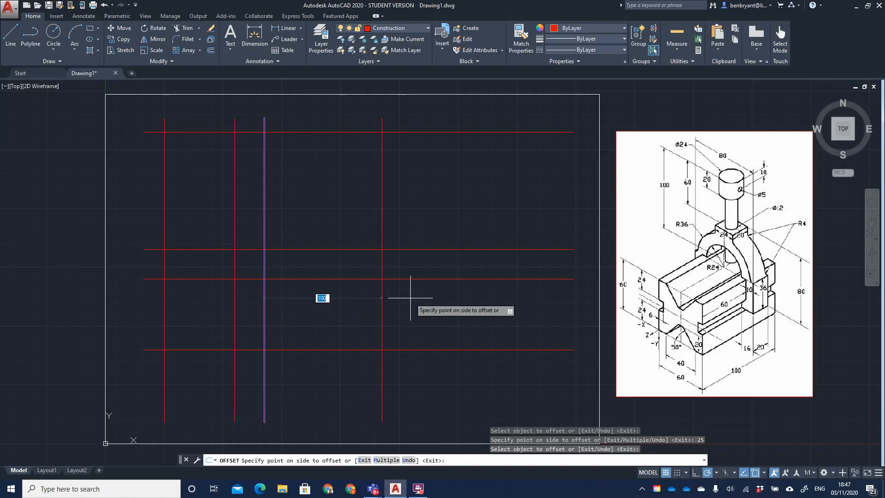
{"action": "left_click", "coordinate": [410, 298]}
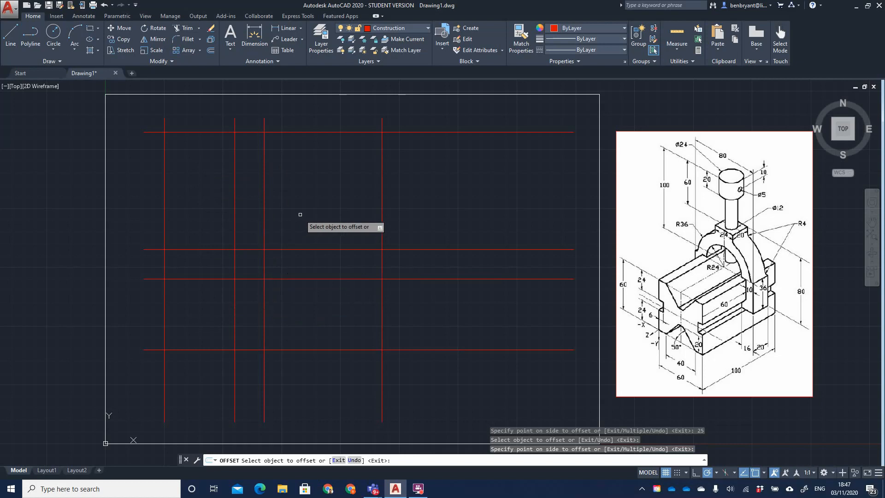
{"action": "key", "text": "Escape"}
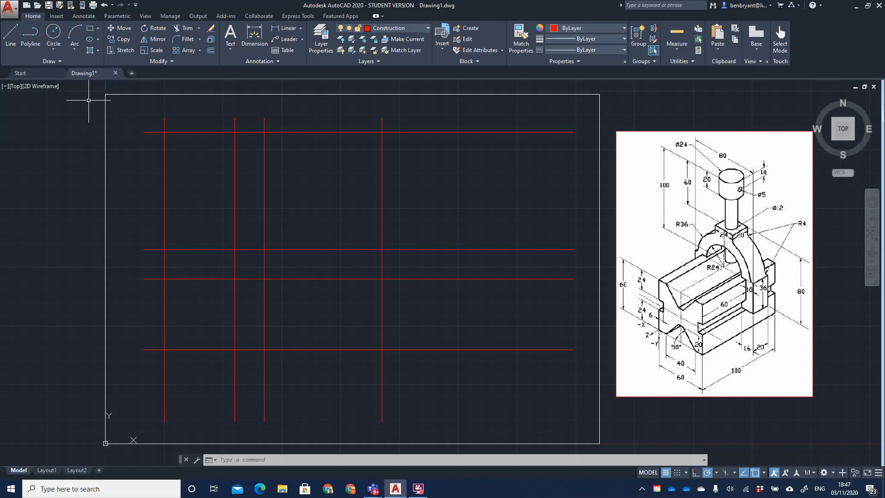
- Offset the first two vertical construction lines 10 inward toward each other, and the lowest horizontal line 20 upward
{"action": "type", "text": "f"}
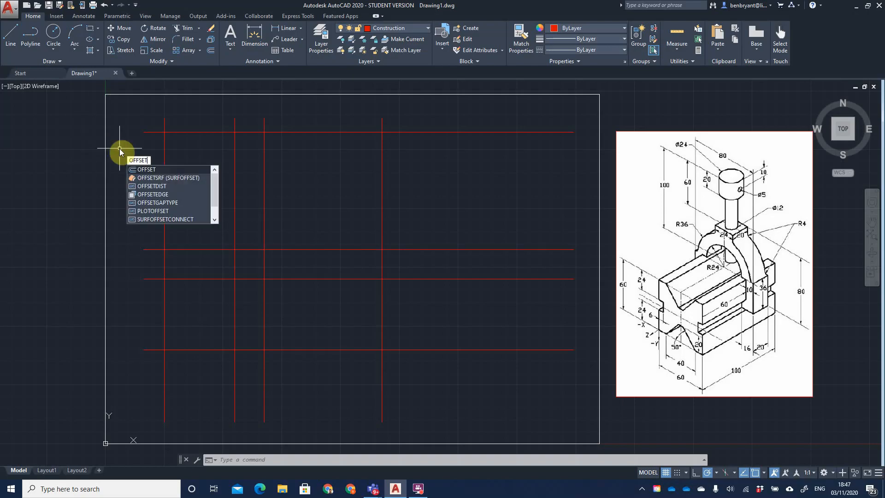
{"action": "key", "text": "Return"}
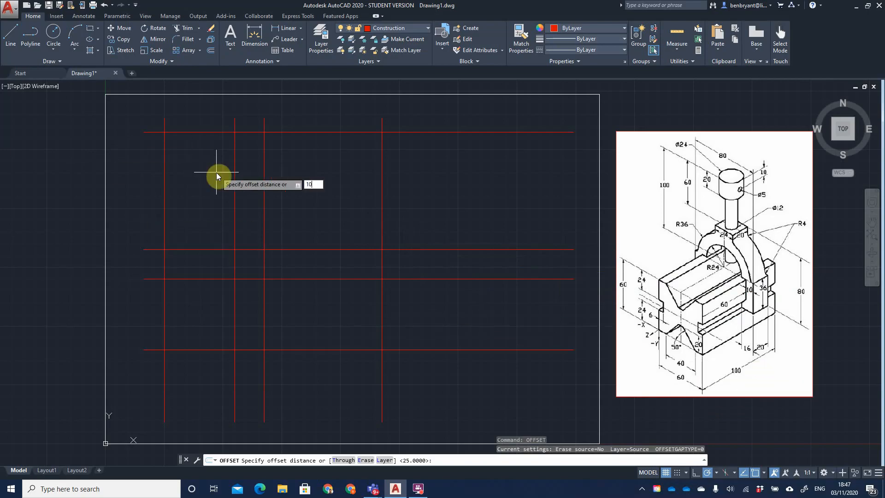
{"action": "key", "text": "Return"}
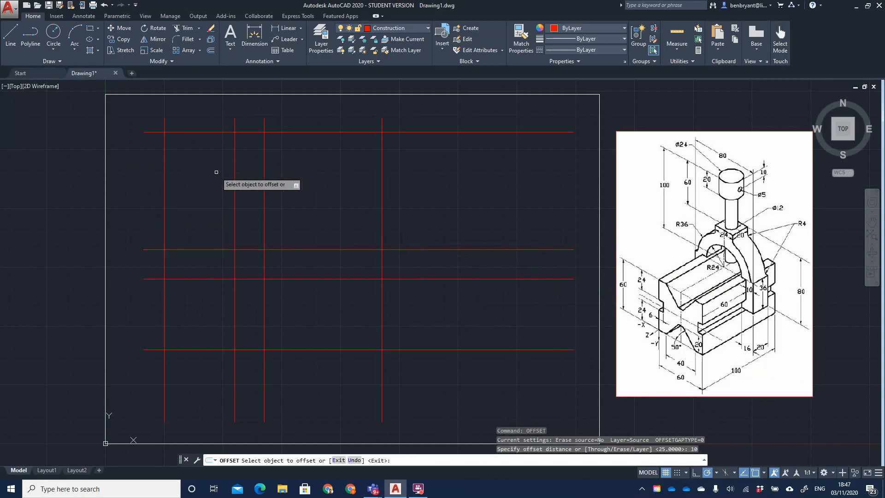
{"action": "left_click", "coordinate": [164, 157]}
{"action": "left_click", "coordinate": [175, 145]}
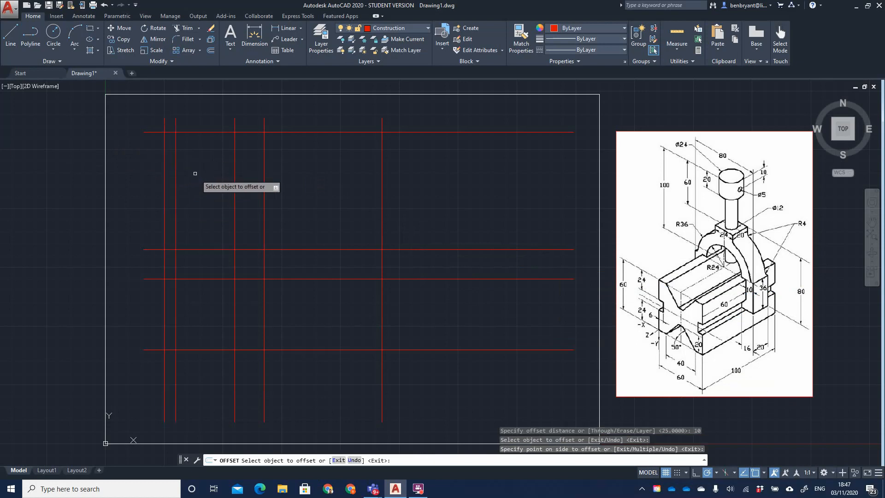
{"action": "left_click", "coordinate": [236, 178]}
{"action": "left_click", "coordinate": [213, 192]}
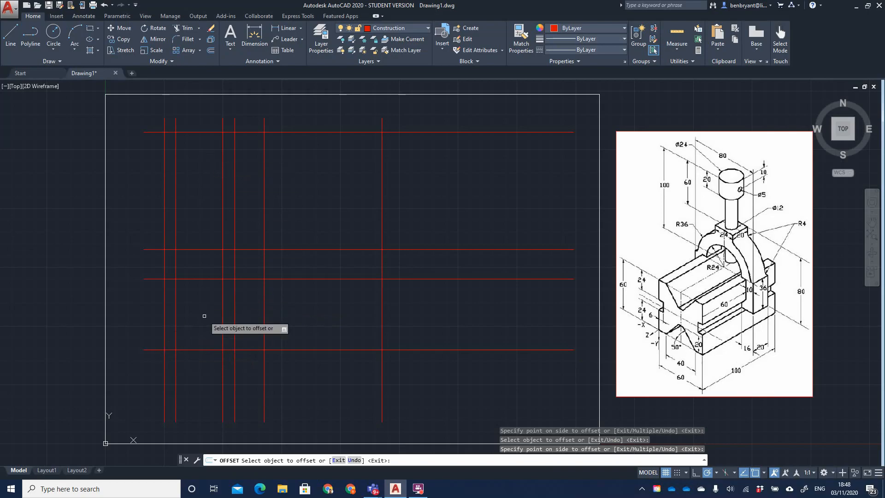
{"action": "left_click", "coordinate": [199, 350]}
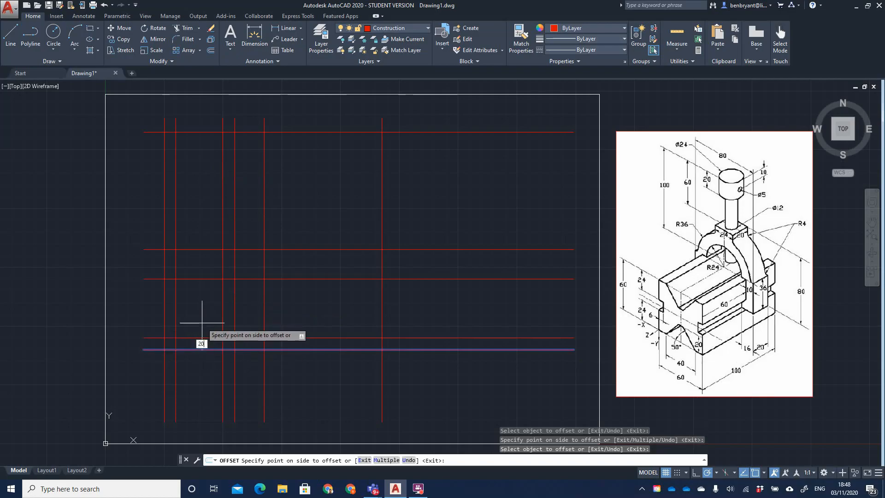
{"action": "key", "text": "Return"}
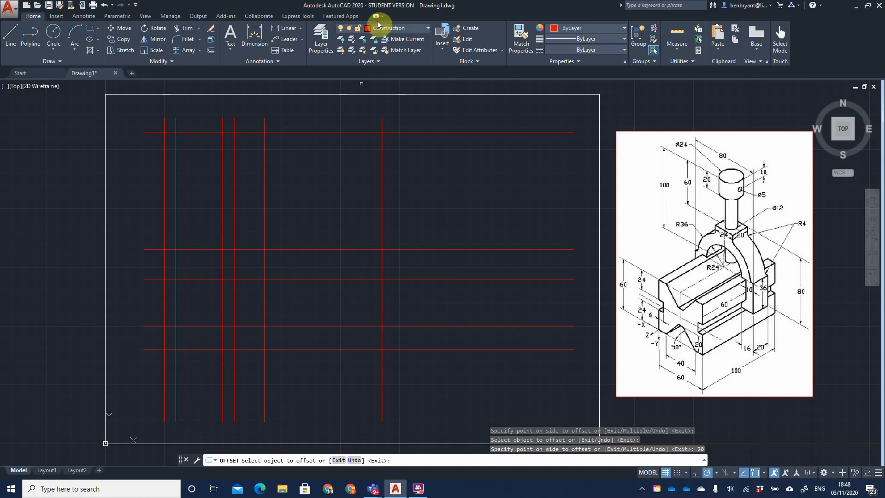
- On the Drawing layer, draw a line about 50 long at 50° from where the left inner vertical meets the lowest horizontal line
{"action": "left_click", "coordinate": [392, 27]}
{"action": "left_click", "coordinate": [395, 94]}
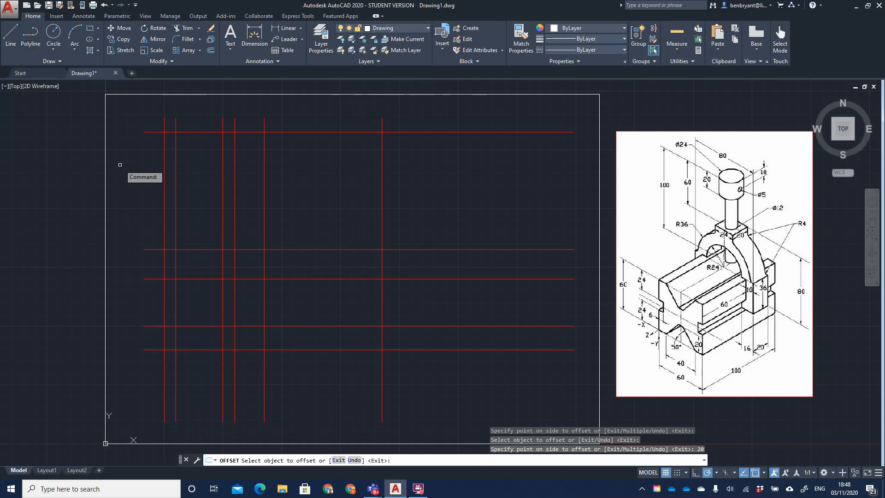
{"action": "key", "text": "Escape"}
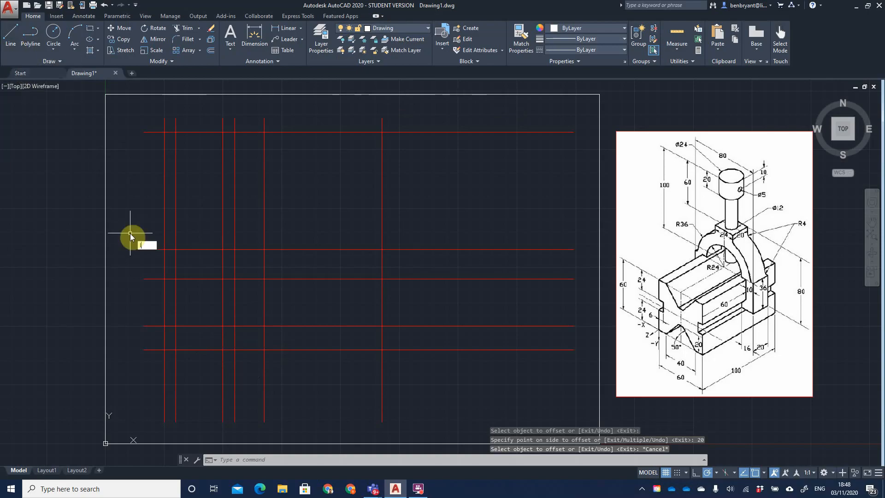
{"action": "type", "text": "L"}
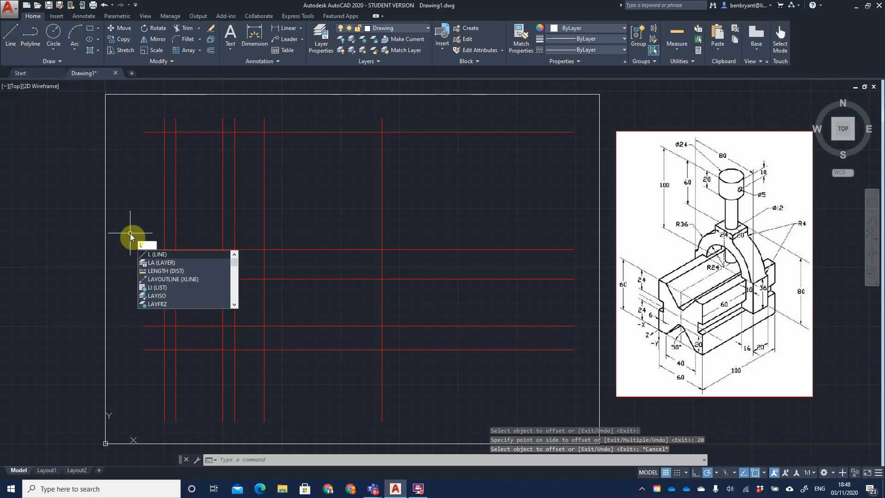
{"action": "key", "text": "Return"}
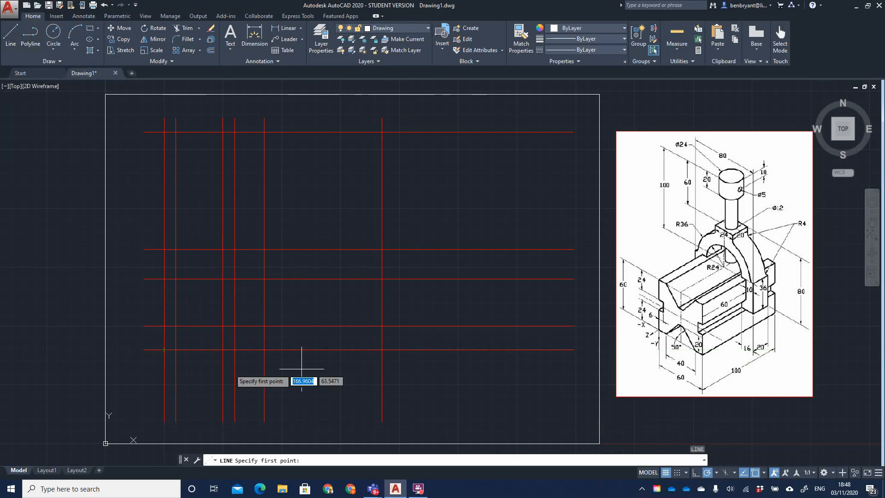
{"action": "left_click", "coordinate": [176, 349]}
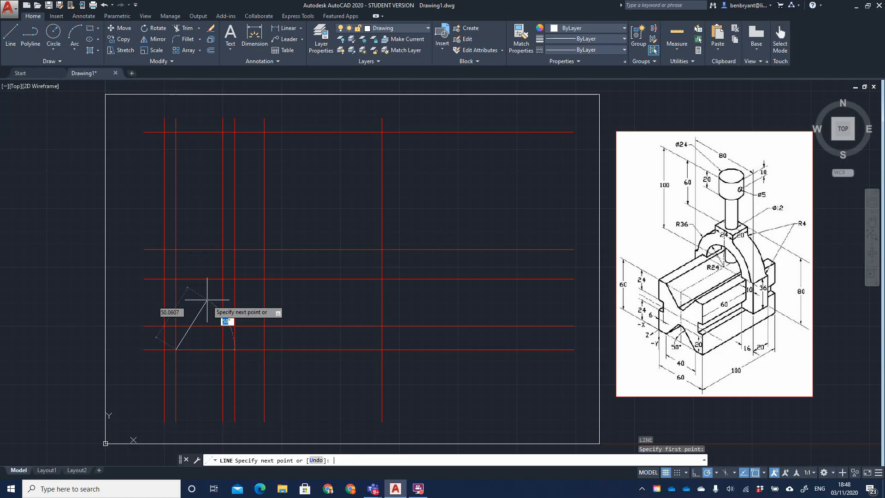
{"action": "key", "text": "Return"}
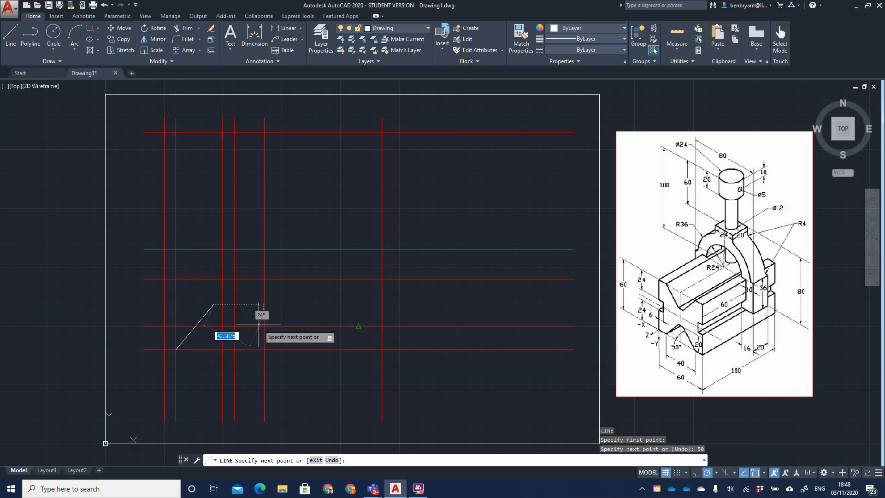
{"action": "key", "text": "Escape"}
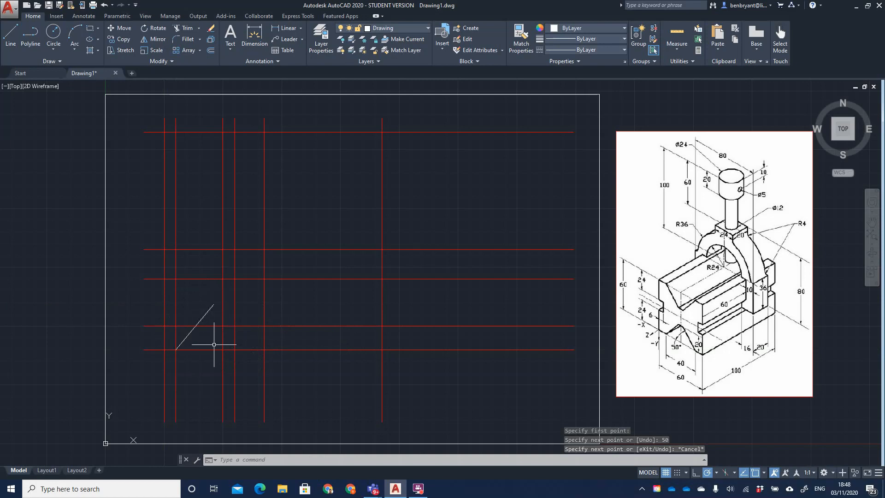
- Draw a mirrored line about 49 long at 130° from where the right inner vertical meets the lowest horizontal line
{"action": "key", "text": "Return"}
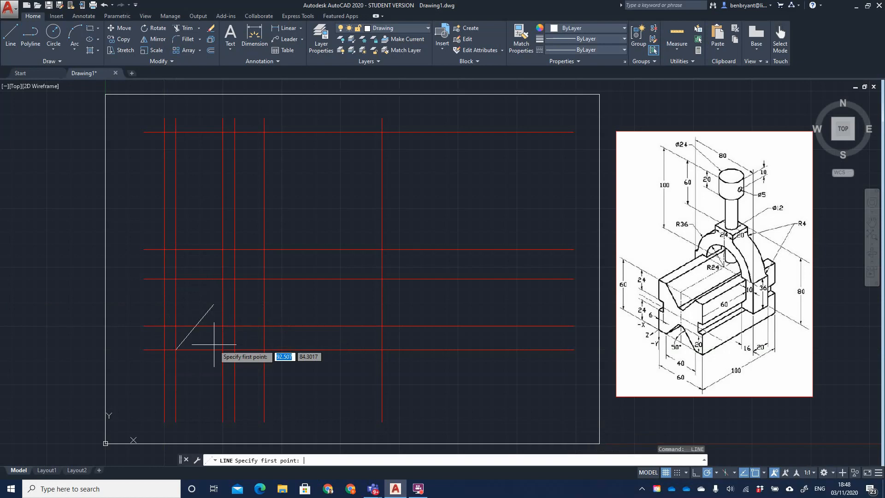
{"action": "left_click", "coordinate": [223, 350]}
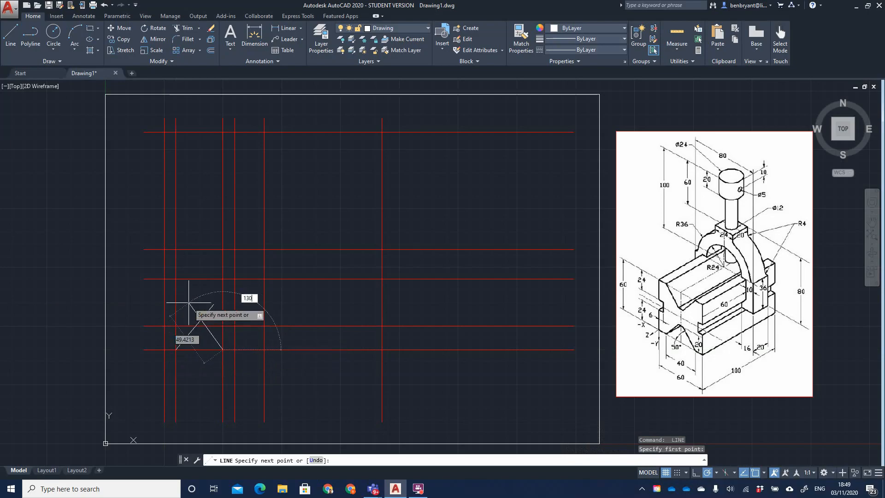
{"action": "type", "text": "130"}
{"action": "key", "text": "Return"}
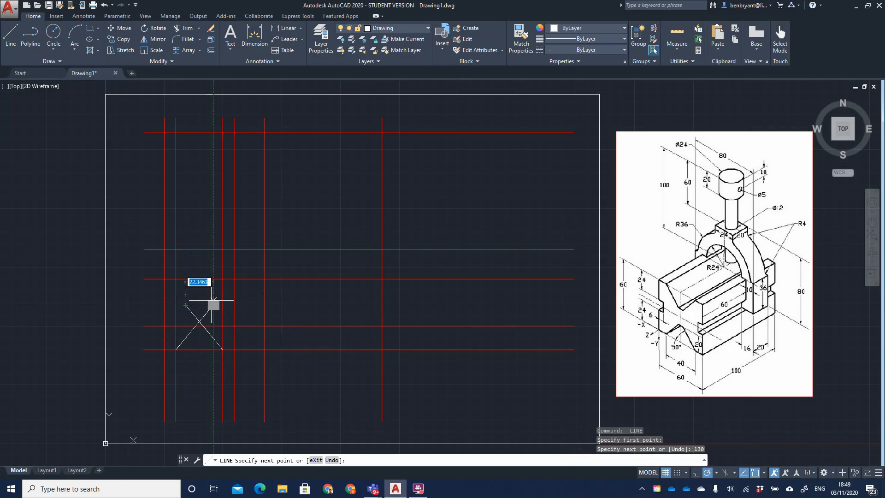
- Draw a horizontal line between the two inner verticals along the construction line 20 above the base
{"action": "key", "text": "Escape"}
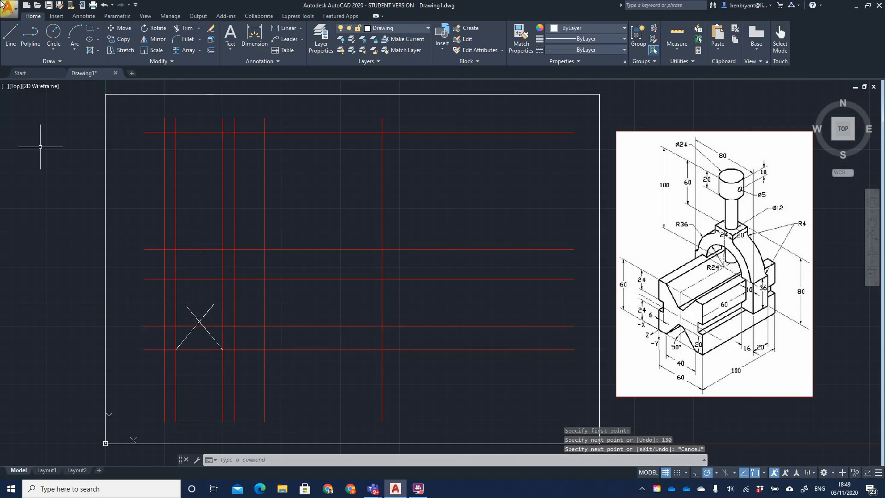
{"action": "left_click", "coordinate": [11, 32]}
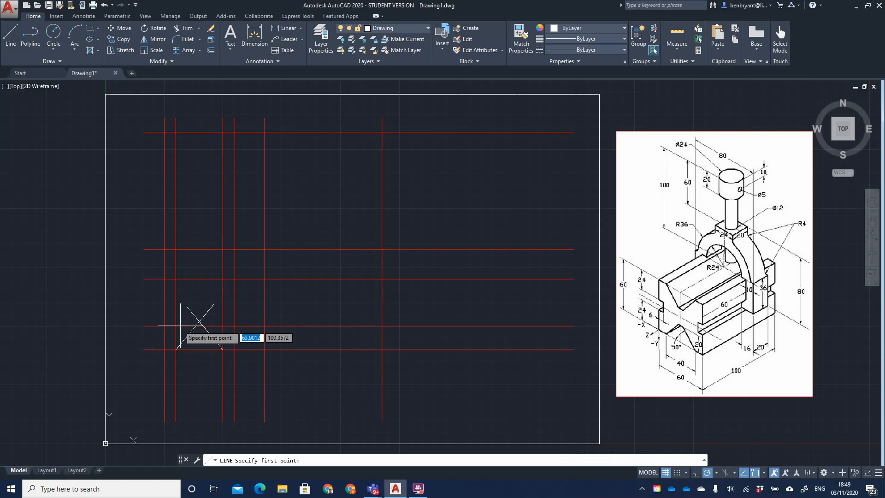
{"action": "left_click", "coordinate": [223, 326]}
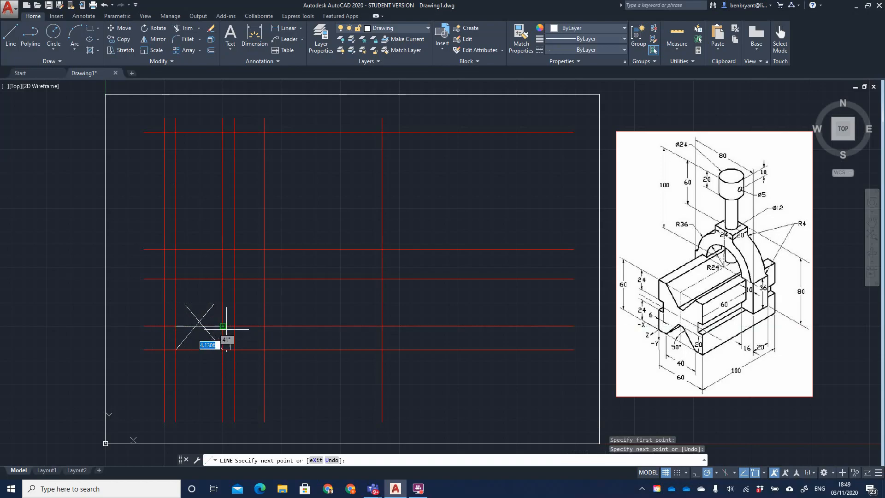
{"action": "key", "text": "Escape"}
- Trim the two angled lines and the horizontal line against each other to leave a flat-topped V-groove outline
{"action": "scroll", "coordinate": [174, 306], "scroll_direction": "up", "scroll_amount": 4}
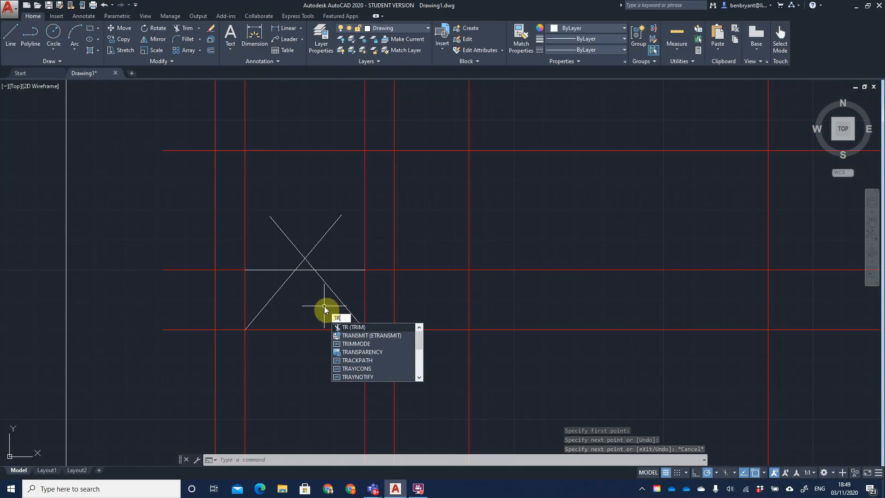
{"action": "key", "text": "Return"}
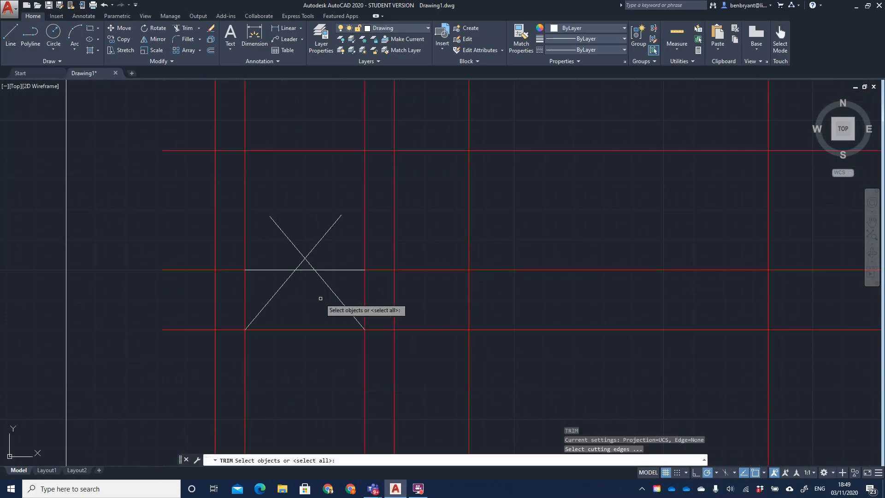
{"action": "left_click", "coordinate": [283, 232]}
{"action": "left_click", "coordinate": [319, 242]}
{"action": "left_click", "coordinate": [338, 270]}
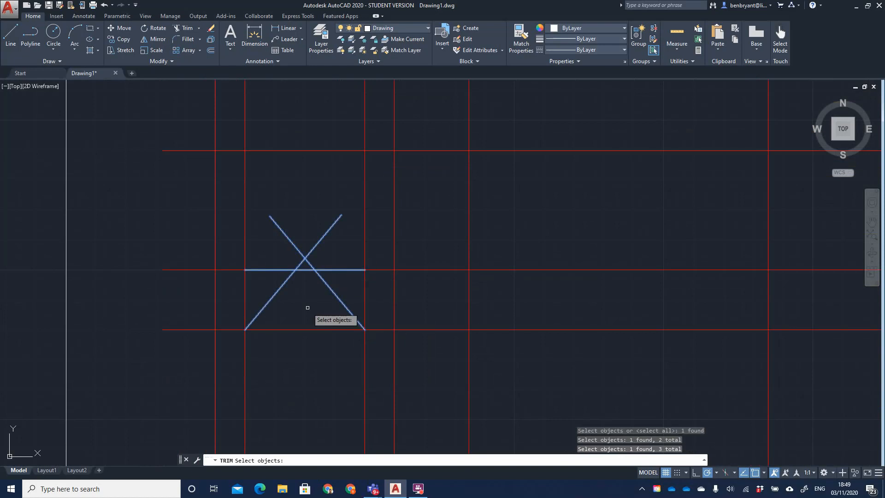
{"action": "key", "text": "Return"}
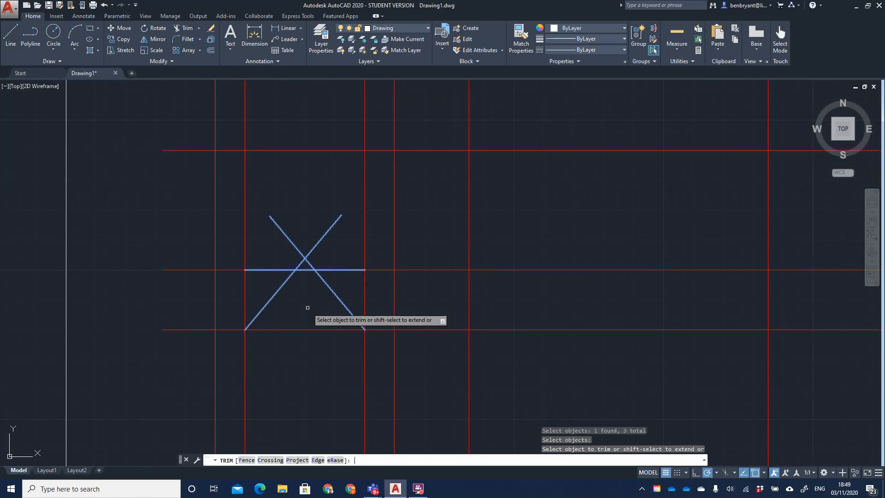
{"action": "left_click", "coordinate": [284, 235]}
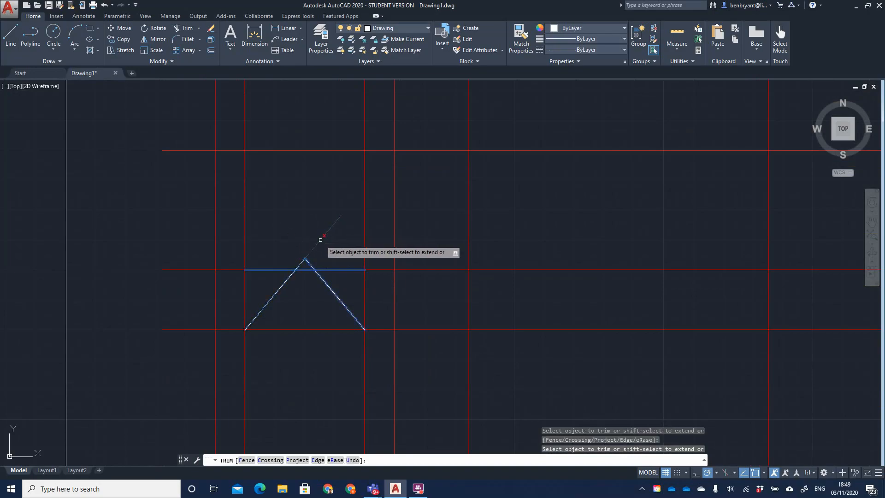
{"action": "left_click", "coordinate": [300, 263]}
{"action": "left_click", "coordinate": [278, 269]}
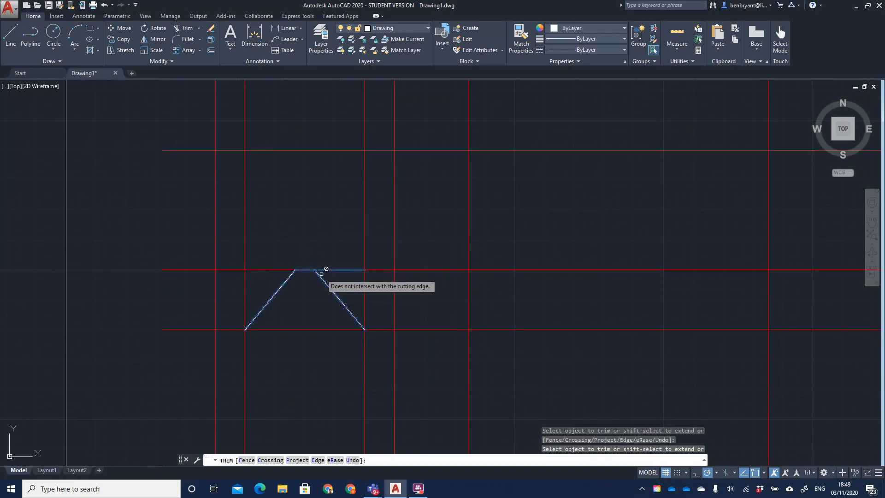
{"action": "left_click", "coordinate": [325, 270]}
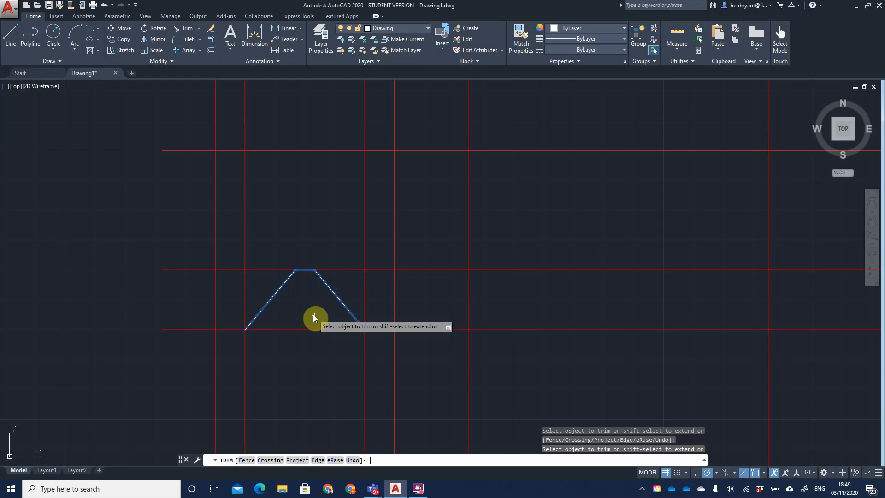
{"action": "key", "text": "Return"}
- Offset the lowest horizontal construction line 24 upward
{"action": "scroll", "coordinate": [323, 316], "scroll_direction": "up", "scroll_amount": 4}
{"action": "scroll", "coordinate": [332, 317], "scroll_direction": "down", "scroll_amount": 10}
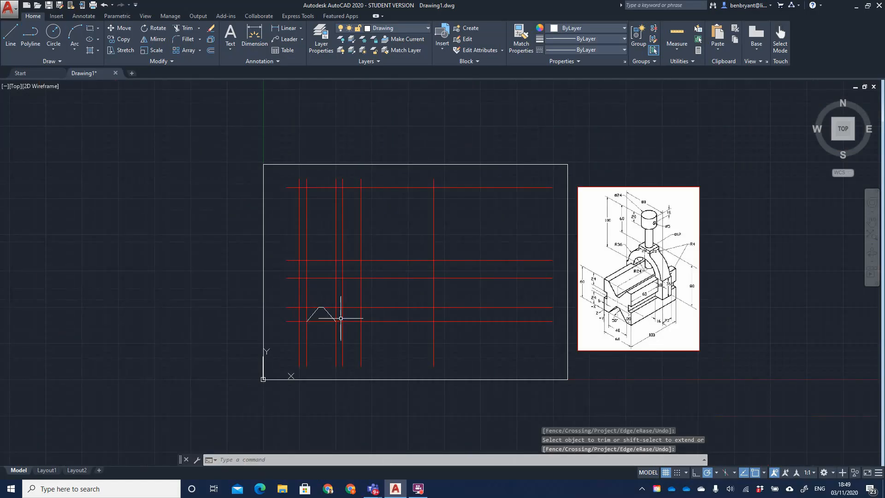
{"action": "scroll", "coordinate": [366, 316], "scroll_direction": "up", "scroll_amount": 2}
{"action": "middle_click_drag", "start_coordinate": [373, 312], "coordinate": [353, 329]}
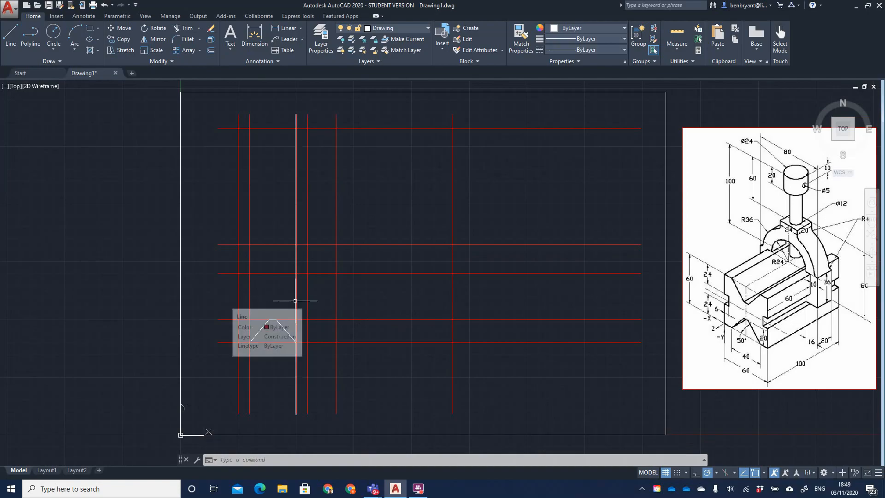
{"action": "type", "text": "offset"}
{"action": "key", "text": "Return"}
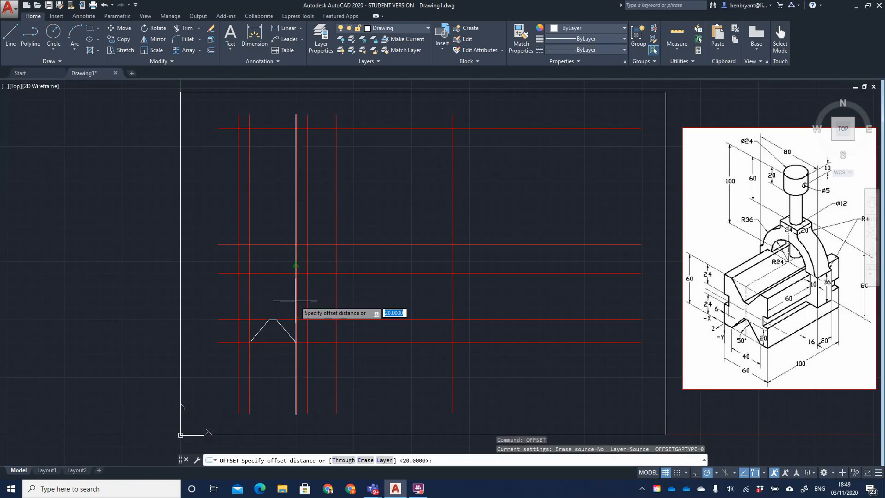
{"action": "type", "text": "24"}
{"action": "key", "text": "Return"}
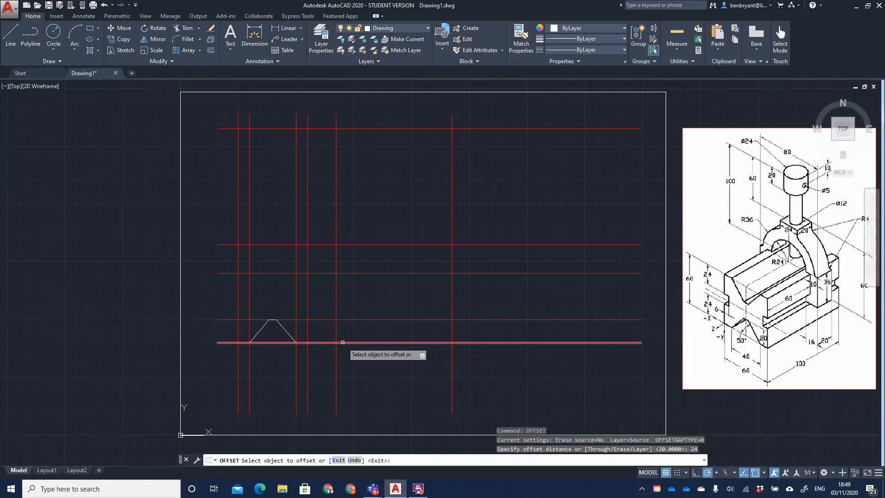
{"action": "left_click", "coordinate": [229, 342]}
{"action": "left_click", "coordinate": [221, 302]}
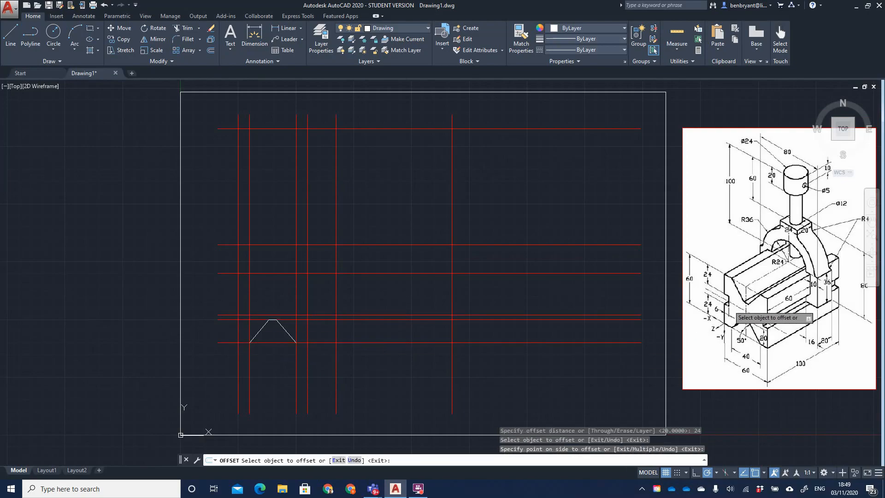
- Draw the block's left outline from the groove's left foot out to the outer vertical, up to the 24 offset line and in to the inner vertical
{"action": "left_click", "coordinate": [9, 46]}
{"action": "left_click", "coordinate": [249, 343]}
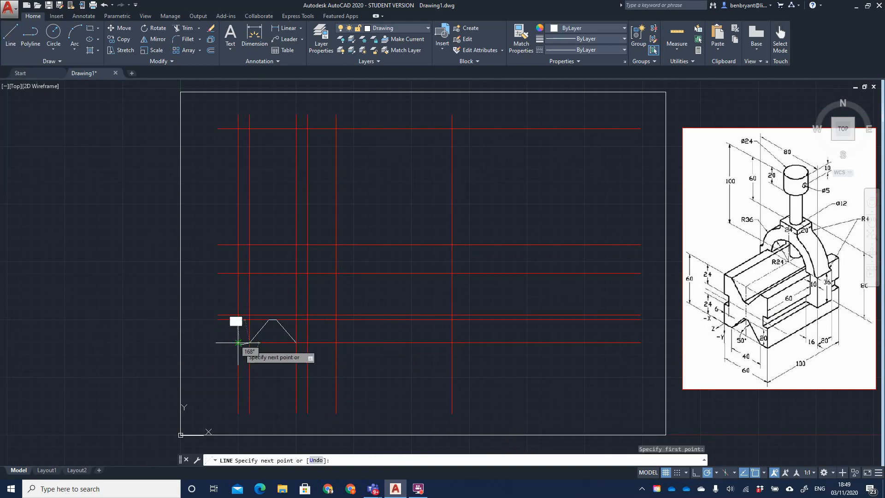
{"action": "left_click", "coordinate": [238, 342]}
{"action": "left_click", "coordinate": [238, 315]}
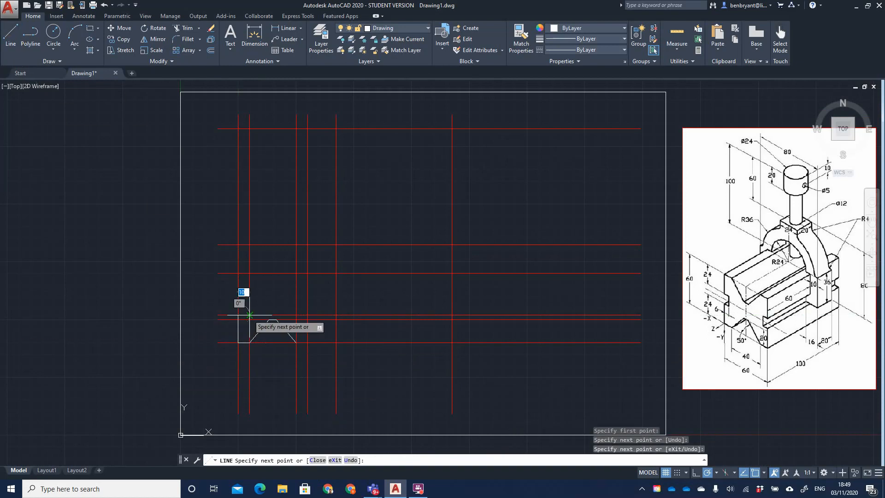
{"action": "left_click", "coordinate": [249, 315]}
{"action": "key", "text": "Return"}
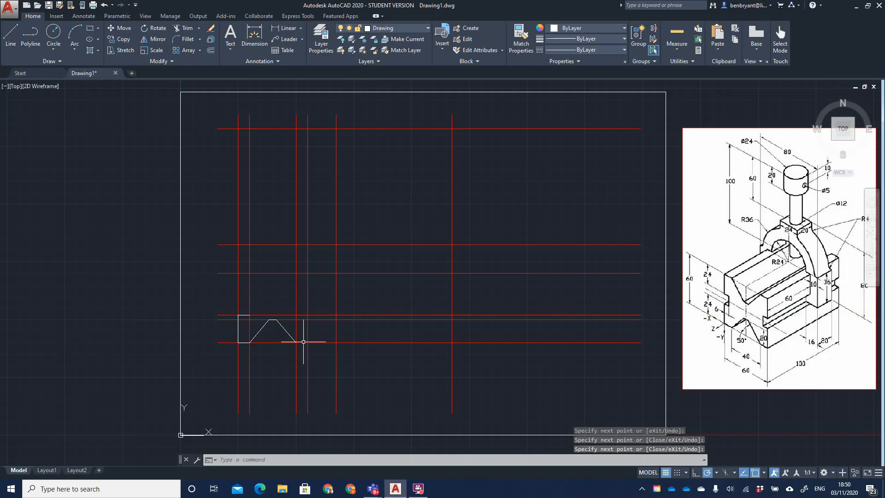
- Draw the matching right outline from the groove's right foot to the outer vertical, up to the 24 offset line and back to the inner vertical
{"action": "key", "text": "Return"}
{"action": "left_click", "coordinate": [296, 343]}
{"action": "left_click", "coordinate": [308, 342]}
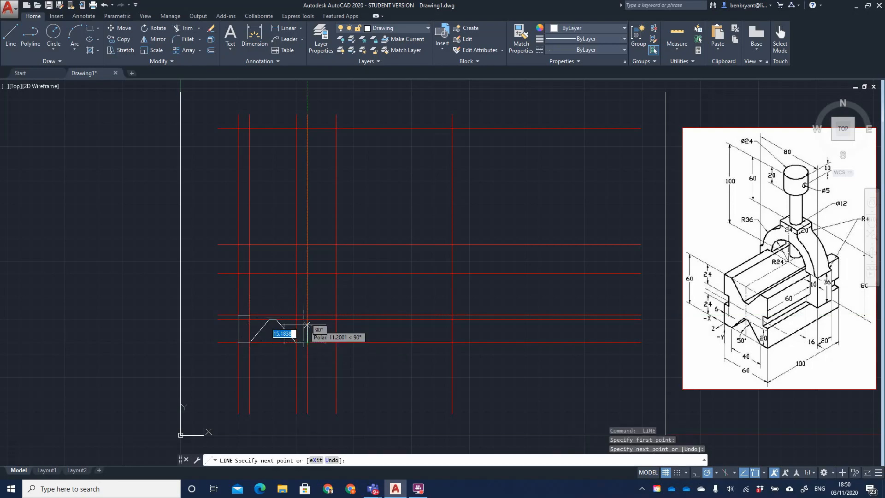
{"action": "left_click", "coordinate": [308, 315]}
{"action": "key", "text": "Return"}
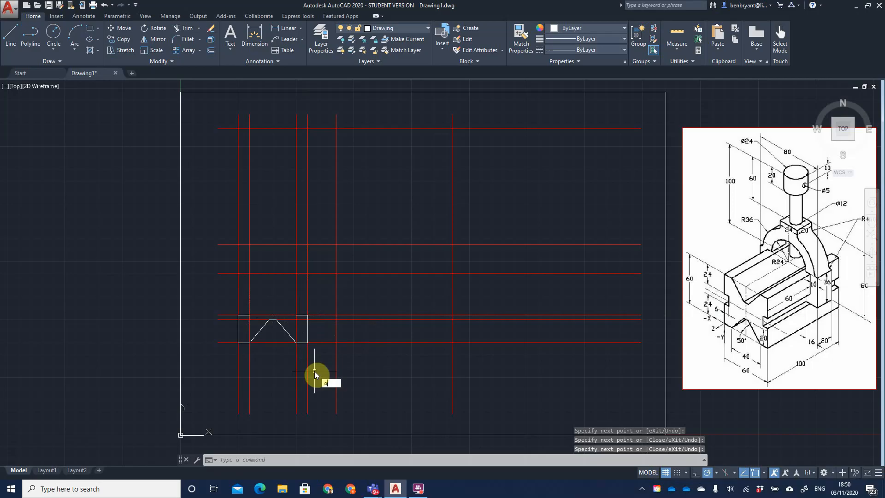
- Offset the lowest horizontal construction line 30 upward to mark the block's mid-height
{"action": "type", "text": "offset"}
{"action": "key", "text": "Return"}
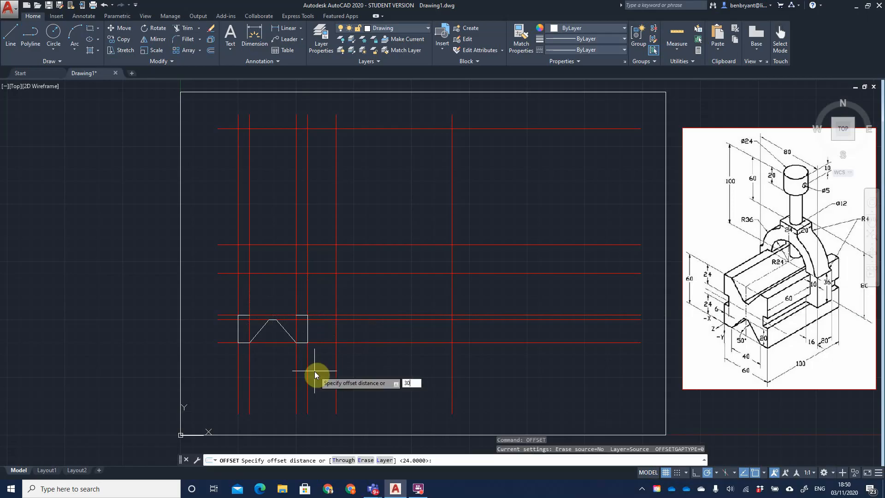
{"action": "type", "text": "30"}
{"action": "key", "text": "Return"}
{"action": "left_click", "coordinate": [325, 342]}
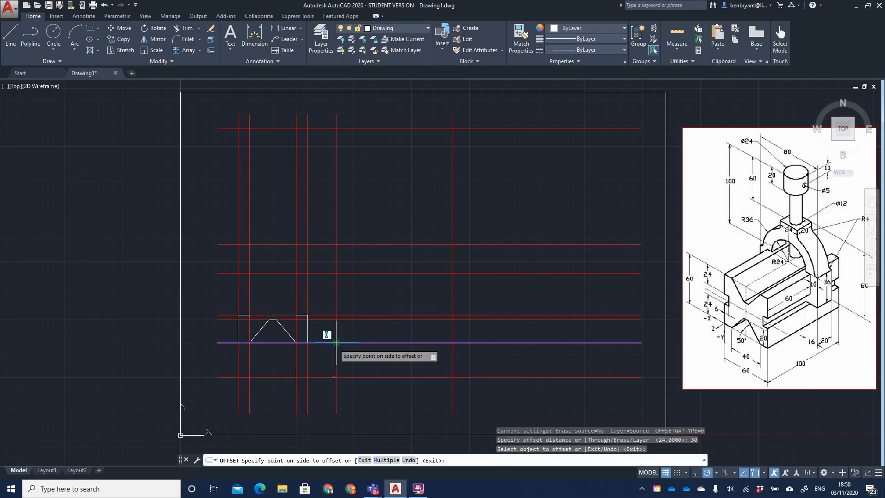
{"action": "left_click", "coordinate": [326, 307]}
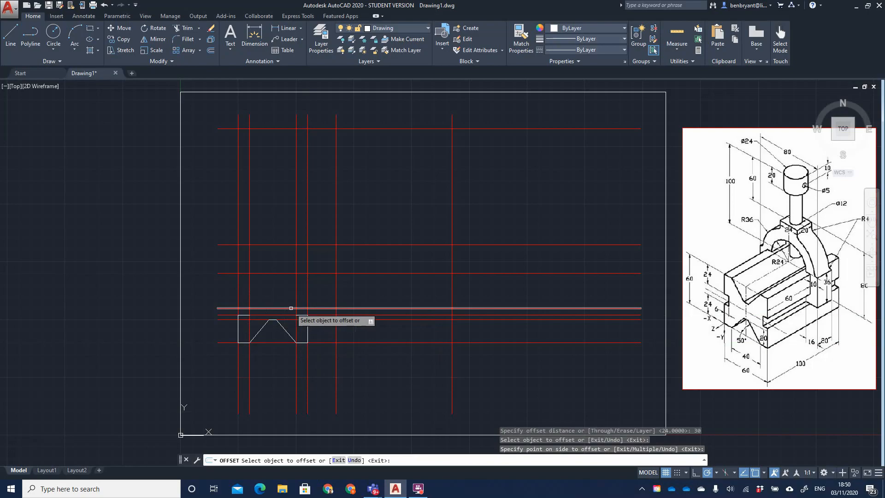
{"action": "key", "text": "Escape"}
- Move the new mid-height line to the Centre layer
{"action": "left_click", "coordinate": [258, 308]}
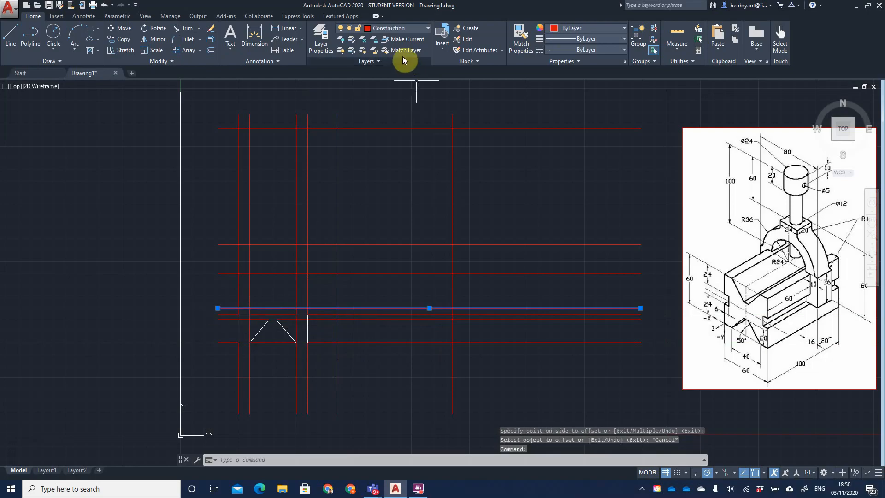
{"action": "left_click", "coordinate": [408, 30]}
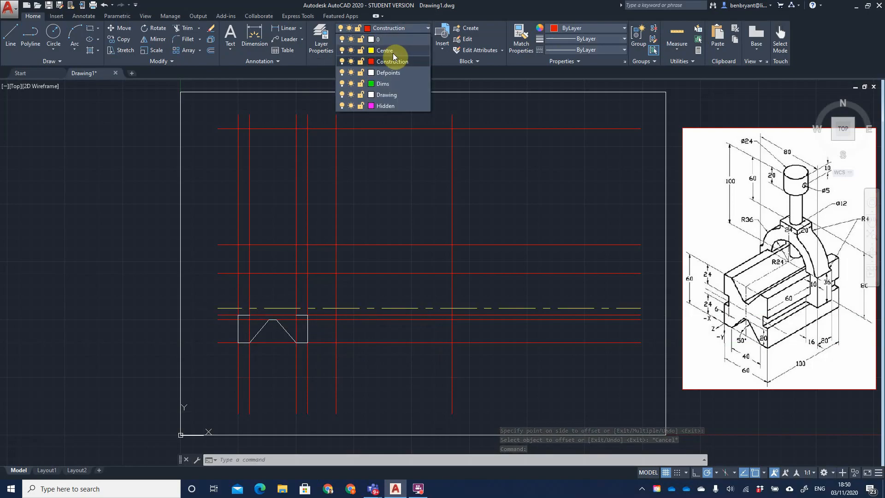
{"action": "left_click", "coordinate": [392, 51]}
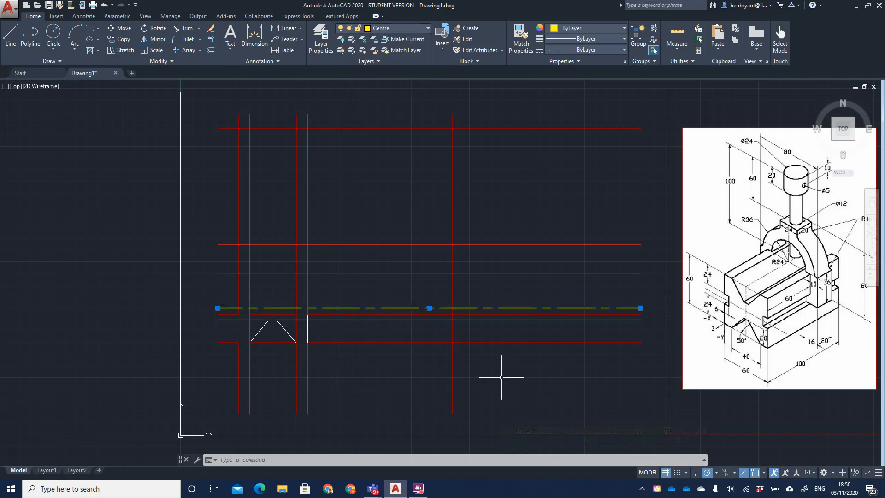
{"action": "key", "text": "Escape"}
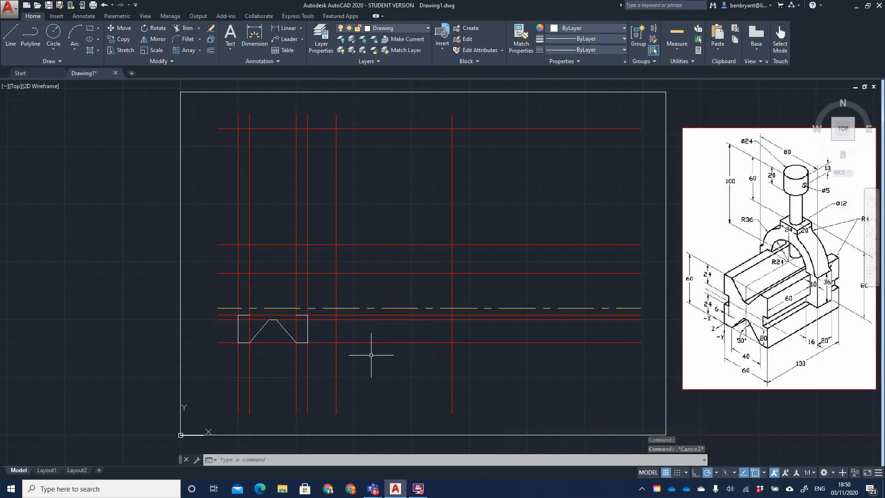
- Mirror the V-block's lower half outline, including the groove, about the horizontal centre line, keeping the source objects
{"action": "type", "text": "mirro"}
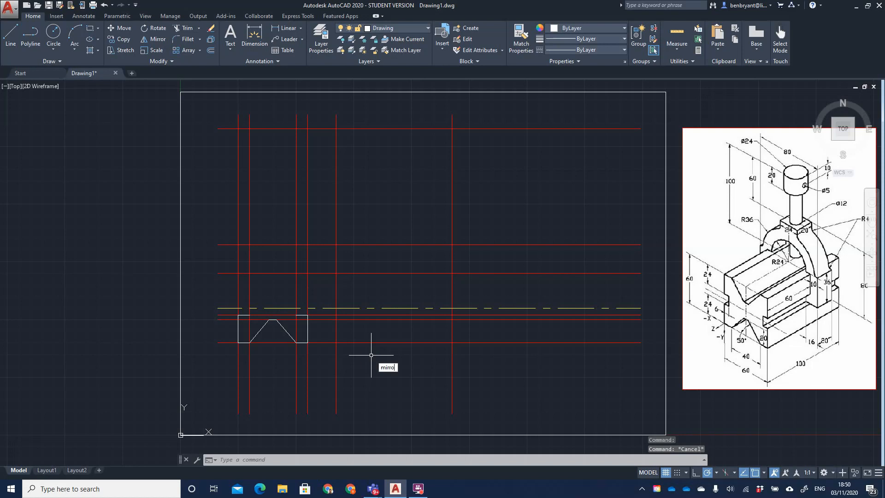
{"action": "type", "text": "r"}
{"action": "key", "text": "Return"}
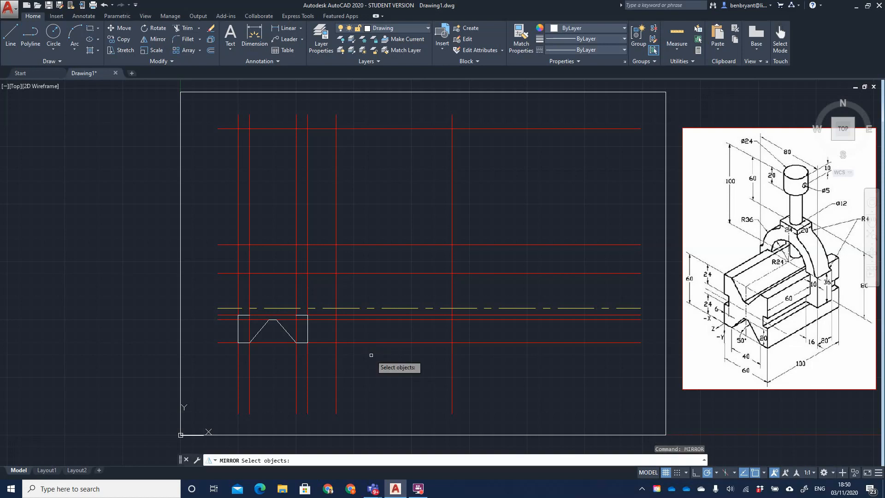
{"action": "left_click", "coordinate": [246, 314]}
{"action": "left_click", "coordinate": [245, 315]}
{"action": "left_click", "coordinate": [245, 314]}
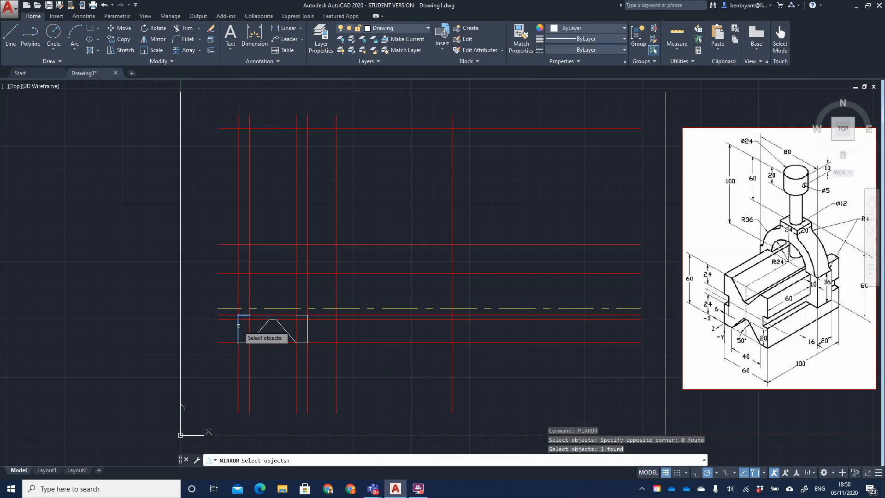
{"action": "left_click", "coordinate": [238, 326]}
{"action": "left_click", "coordinate": [246, 343]}
{"action": "left_click", "coordinate": [256, 335]}
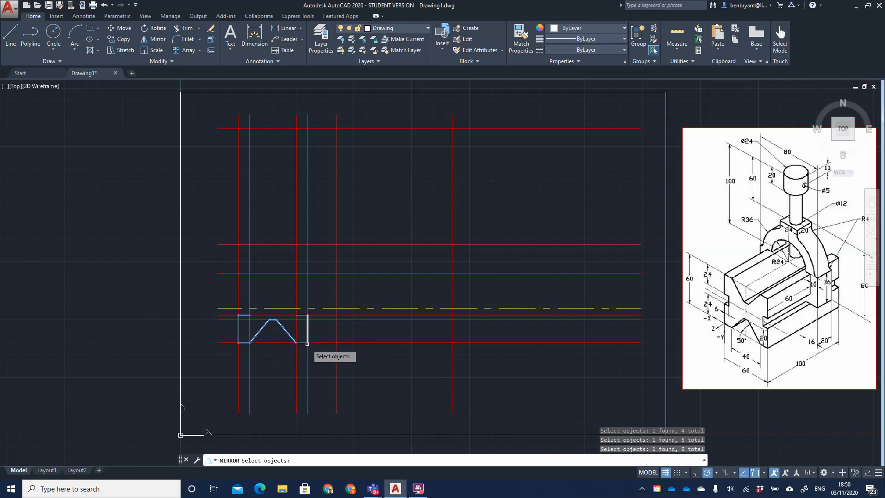
{"action": "left_click", "coordinate": [303, 342]}
{"action": "left_click", "coordinate": [303, 316]}
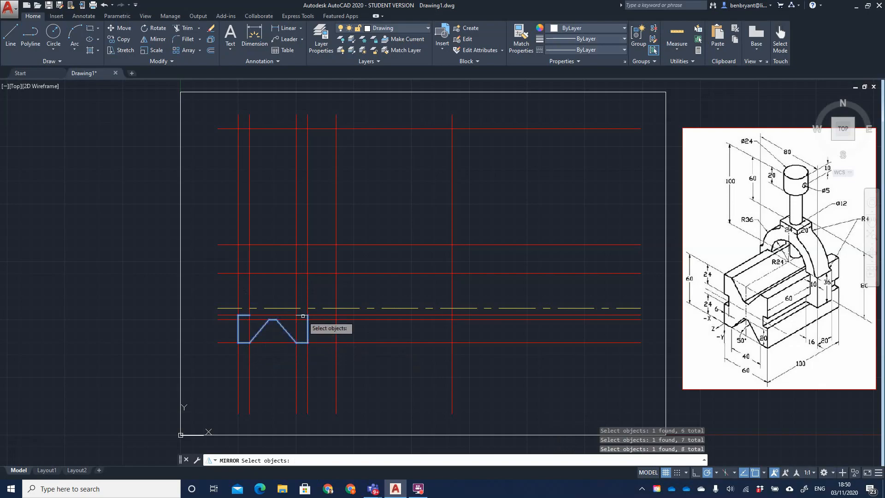
{"action": "key", "text": "Return"}
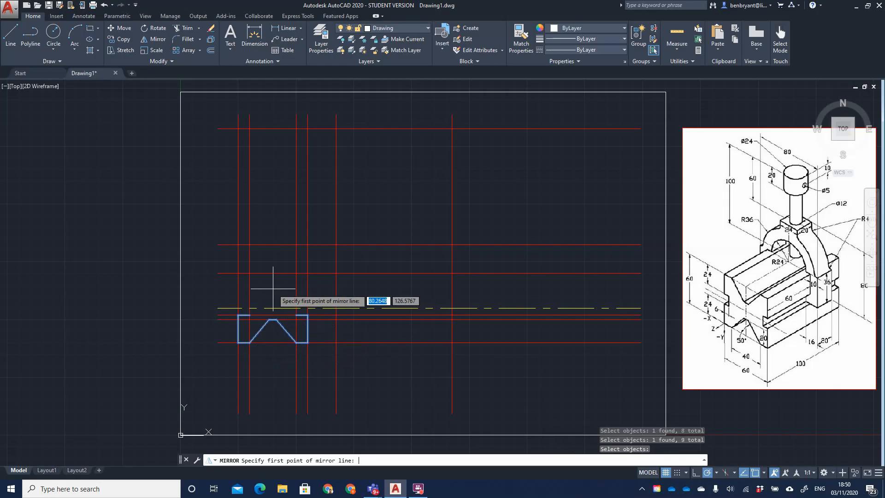
{"action": "left_click", "coordinate": [218, 308]}
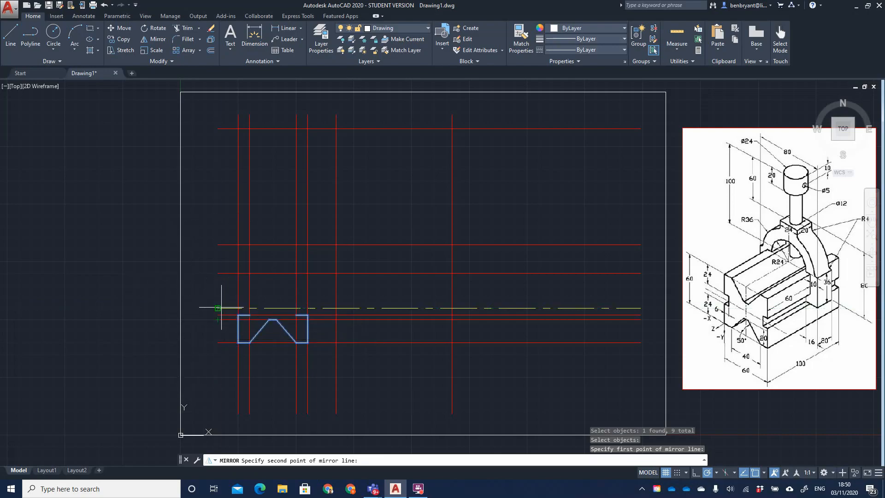
{"action": "left_click", "coordinate": [336, 308]}
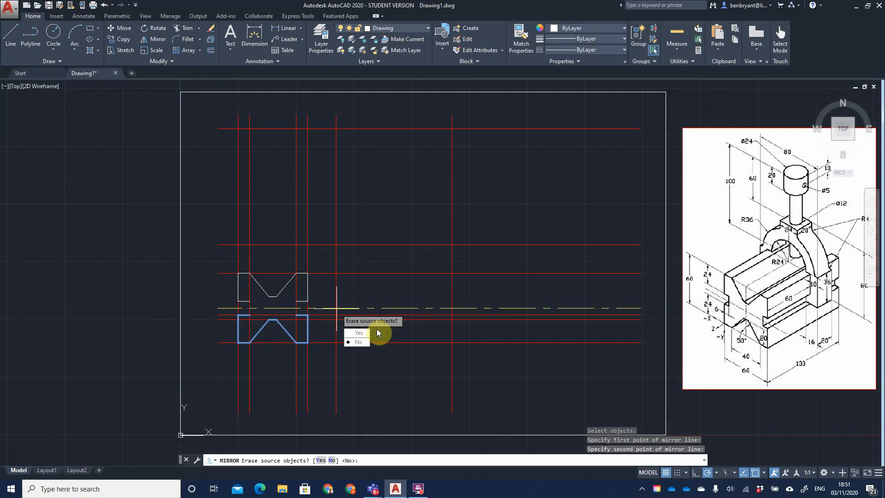
{"action": "left_click", "coordinate": [358, 342]}
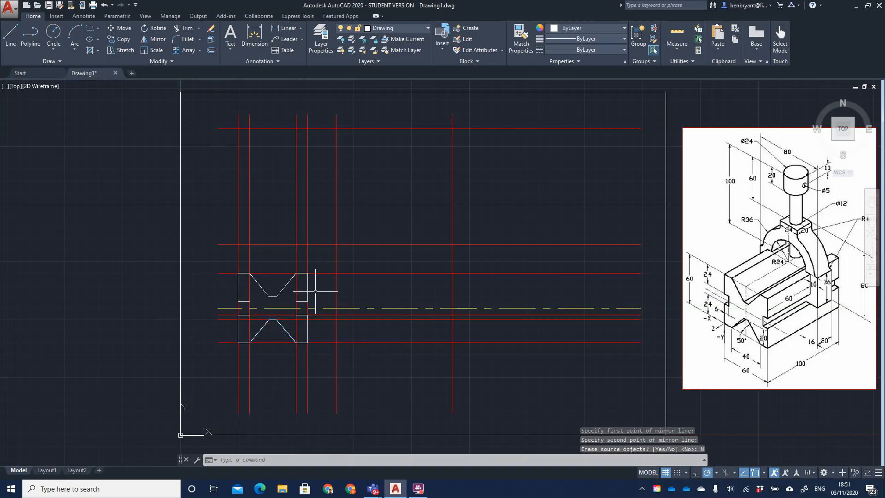
- Draw vertical lines along both inner construction verticals to join the block's lower and upper halves, closing the side slots
{"action": "scroll", "coordinate": [270, 307], "scroll_direction": "up", "scroll_amount": 2}
{"action": "scroll", "coordinate": [280, 308], "scroll_direction": "up", "scroll_amount": 2}
{"action": "middle_click_drag", "start_coordinate": [285, 307], "coordinate": [365, 268]}
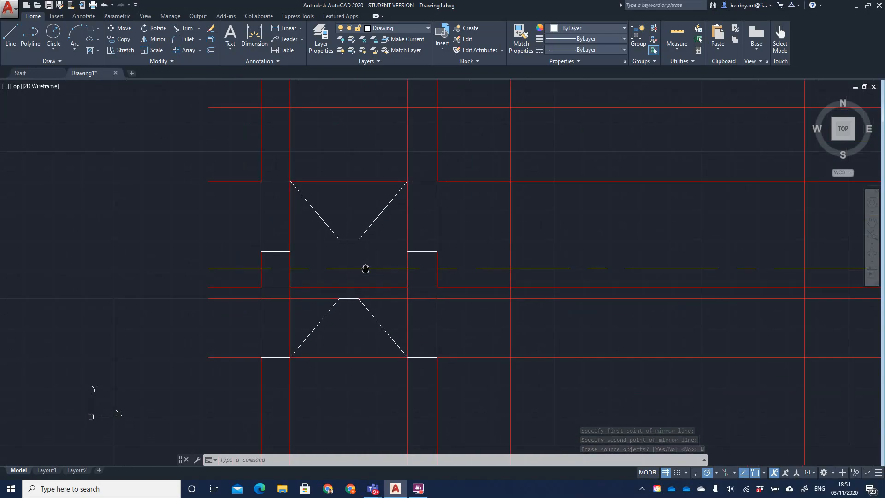
{"action": "scroll", "coordinate": [366, 268], "scroll_direction": "down", "scroll_amount": 2}
{"action": "left_click", "coordinate": [14, 39]}
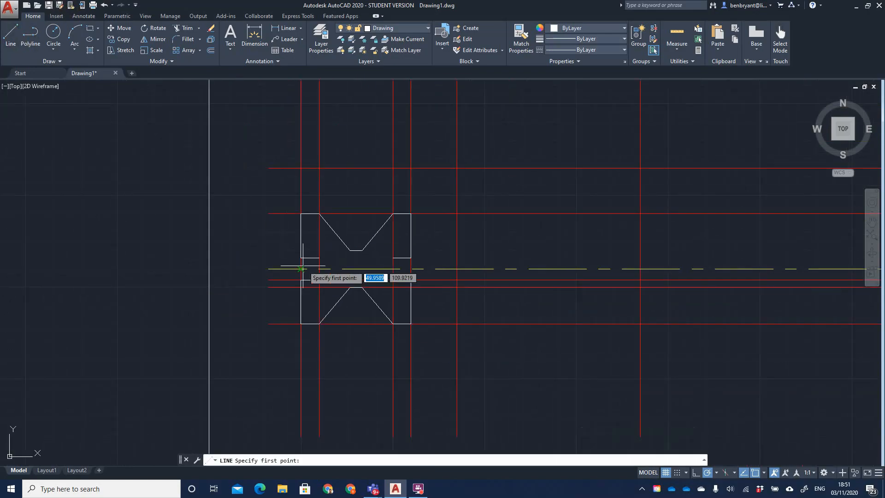
{"action": "left_click", "coordinate": [319, 279]}
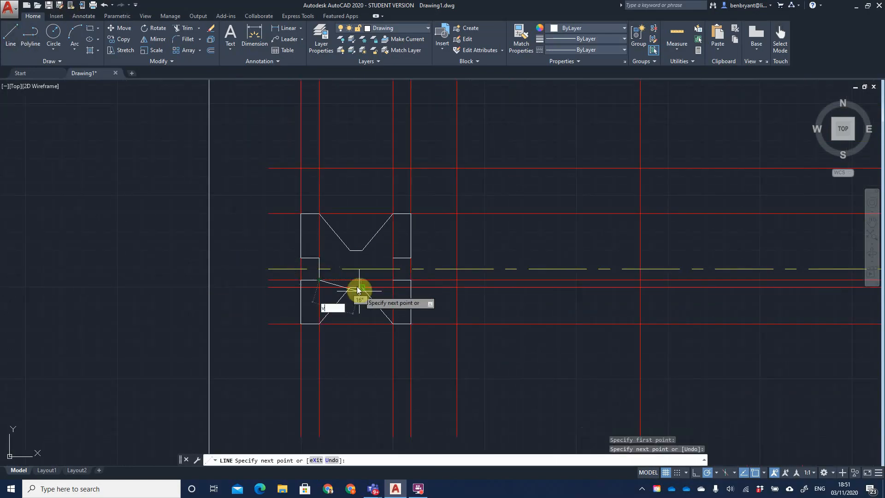
{"action": "key", "text": "Return"}
{"action": "key", "text": "Return"}
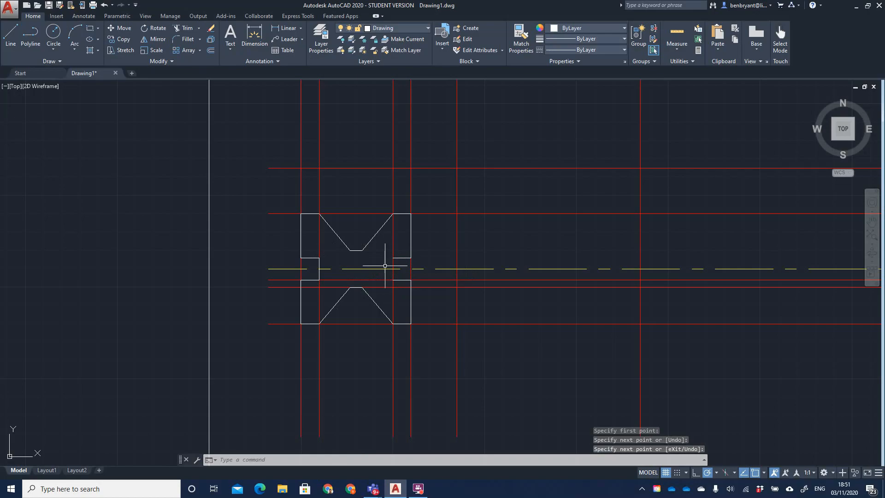
{"action": "left_click", "coordinate": [392, 280]}
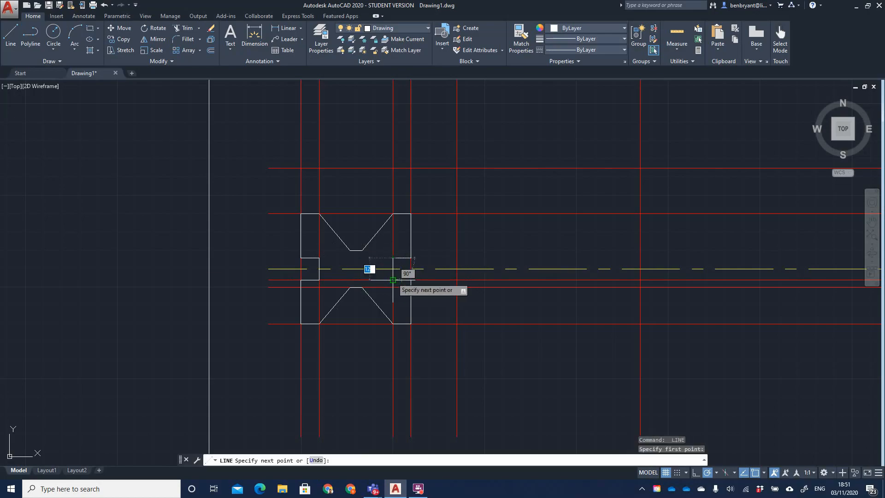
{"action": "key", "text": "Escape"}
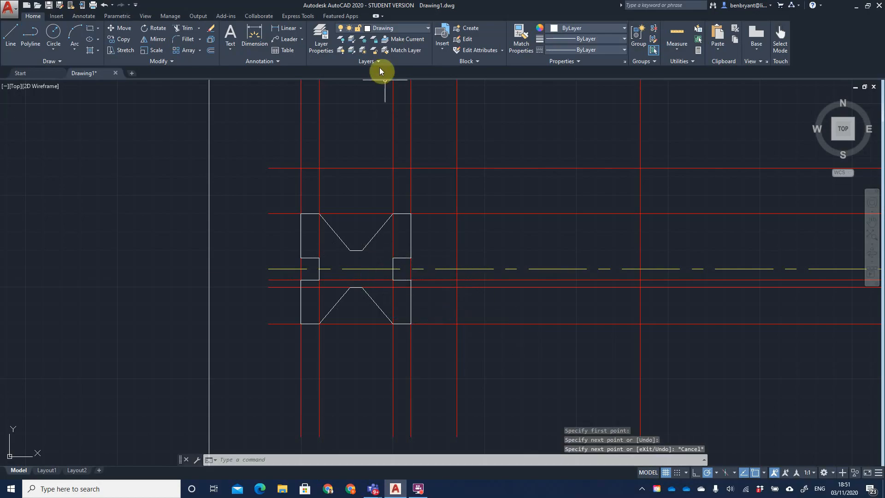
- Turn off the Centre and Construction layers to check the finished end-view outline on the sheet
{"action": "left_click", "coordinate": [411, 29]}
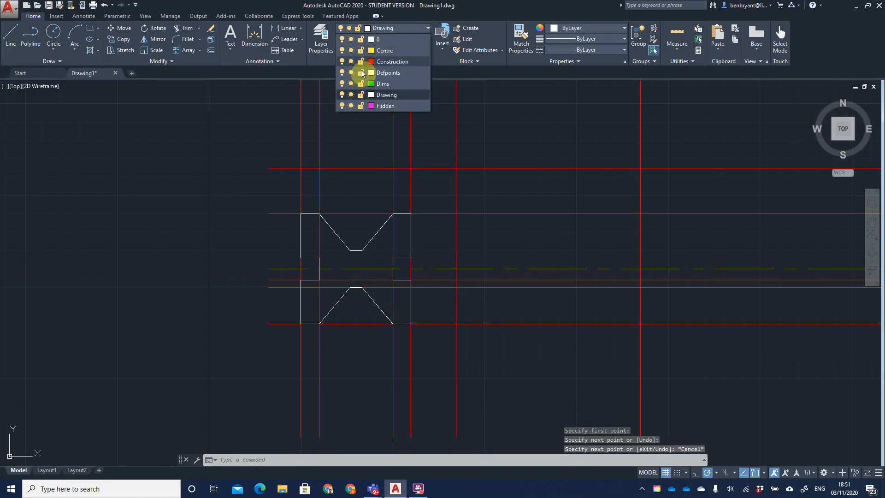
{"action": "left_click", "coordinate": [344, 50]}
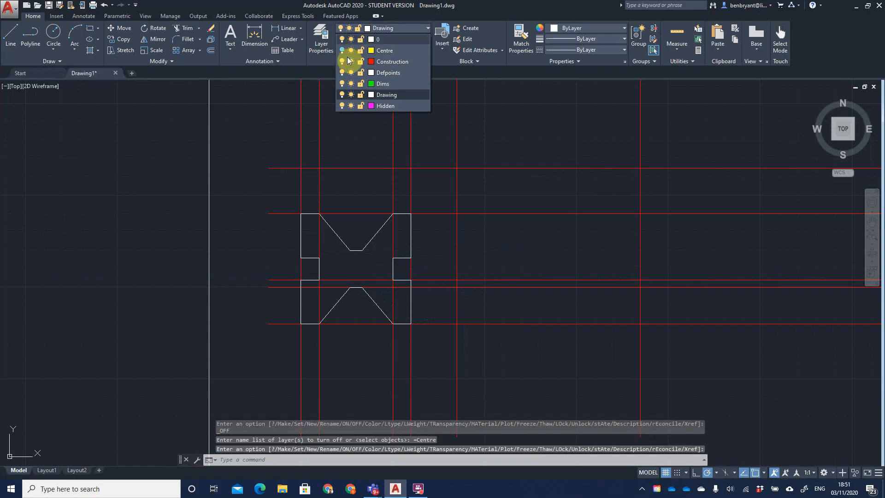
{"action": "left_click", "coordinate": [342, 62]}
{"action": "left_click", "coordinate": [496, 239]}
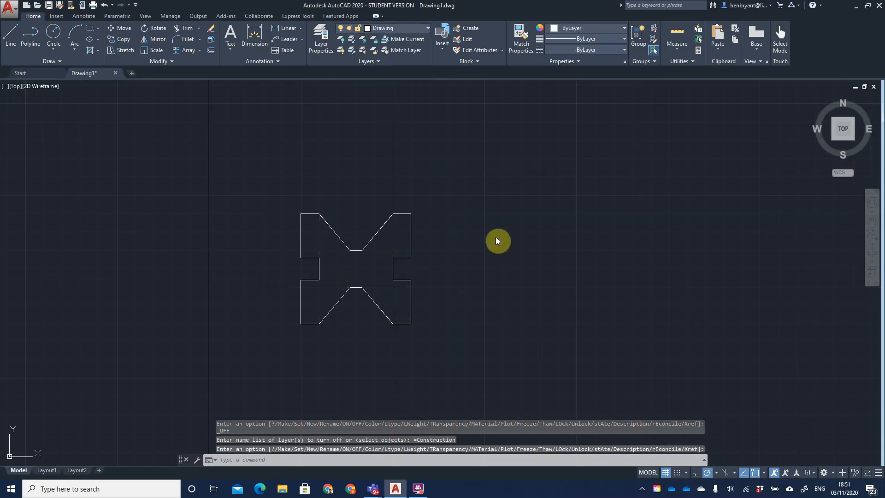
{"action": "scroll", "coordinate": [495, 237], "scroll_direction": "down", "scroll_amount": 6}
{"action": "middle_click_drag", "start_coordinate": [531, 229], "coordinate": [448, 253]}
{"action": "scroll", "coordinate": [449, 248], "scroll_direction": "up", "scroll_amount": 2}
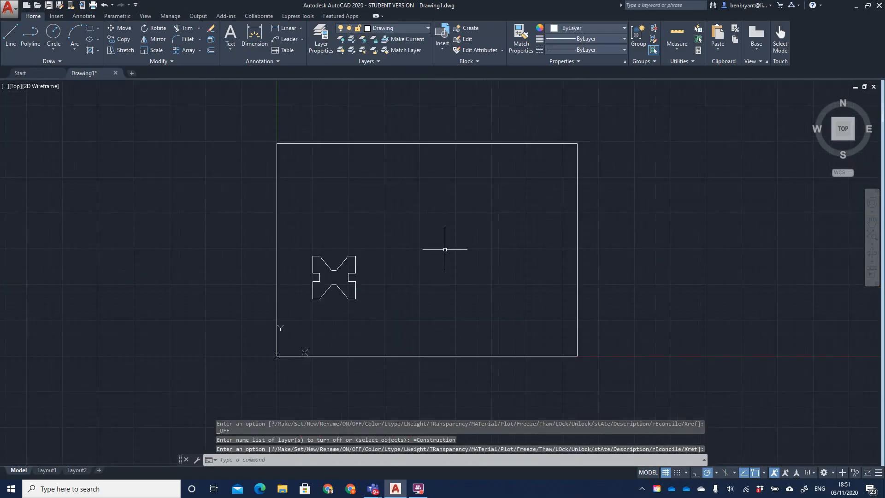
- Turn the Construction layer back on
{"action": "left_click", "coordinate": [397, 29]}
{"action": "left_click", "coordinate": [343, 61]}
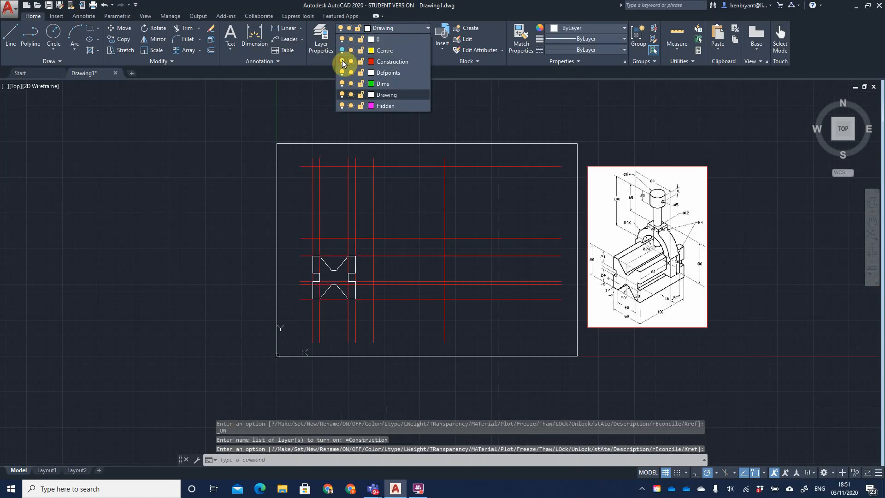
{"action": "left_click", "coordinate": [341, 242]}
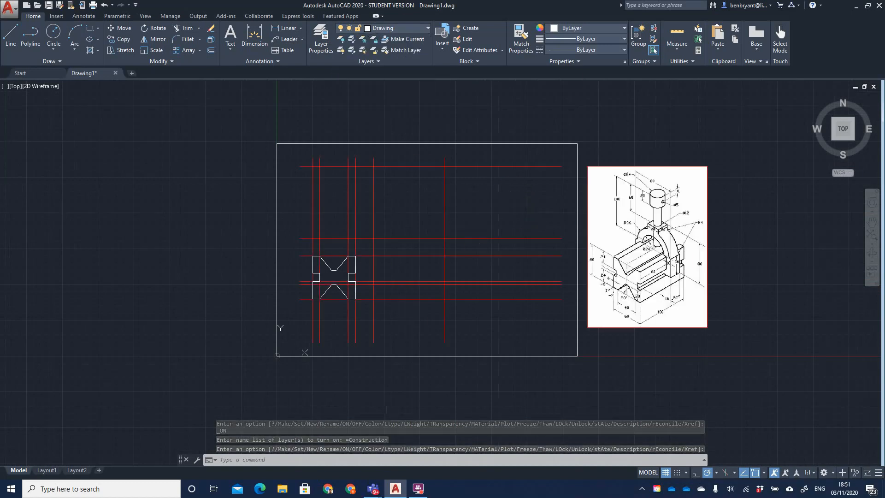
- Draw the plan view's rectangular outline above the end view, between the block's outer verticals and the two uppermost horizontal construction lines
{"action": "scroll", "coordinate": [313, 235], "scroll_direction": "up", "scroll_amount": 2}
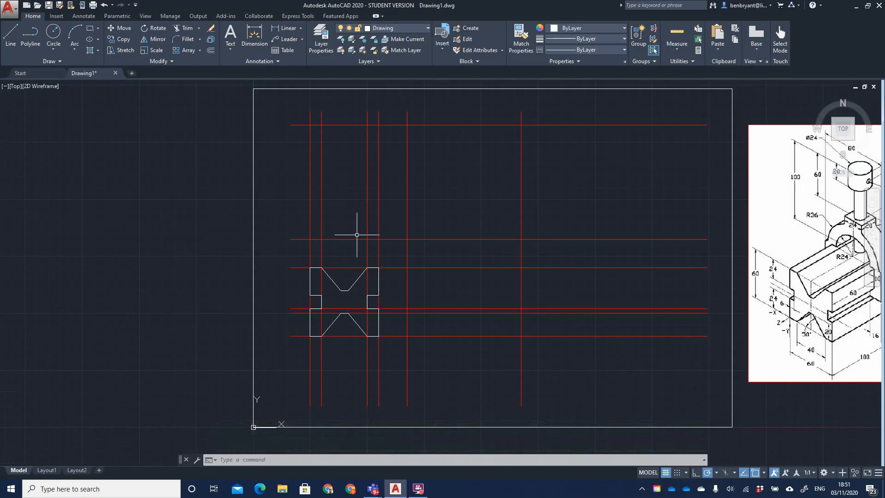
{"action": "middle_click_drag", "start_coordinate": [436, 252], "coordinate": [395, 286]}
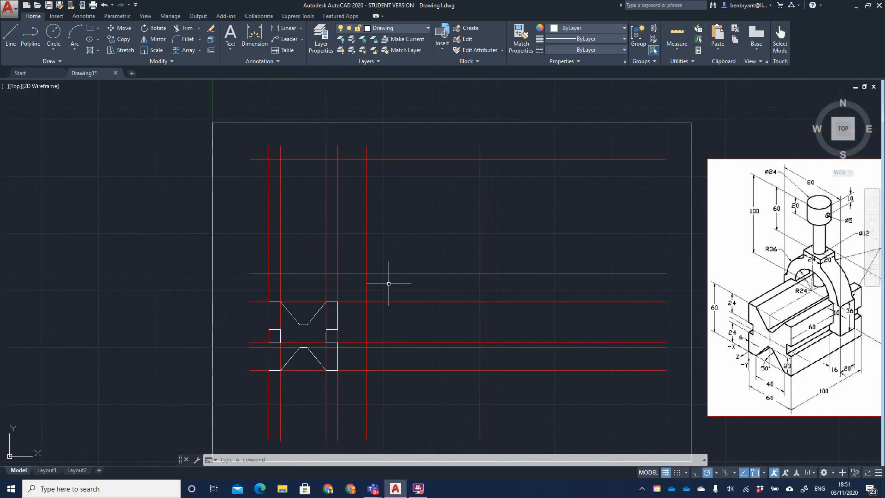
{"action": "left_click", "coordinate": [5, 35]}
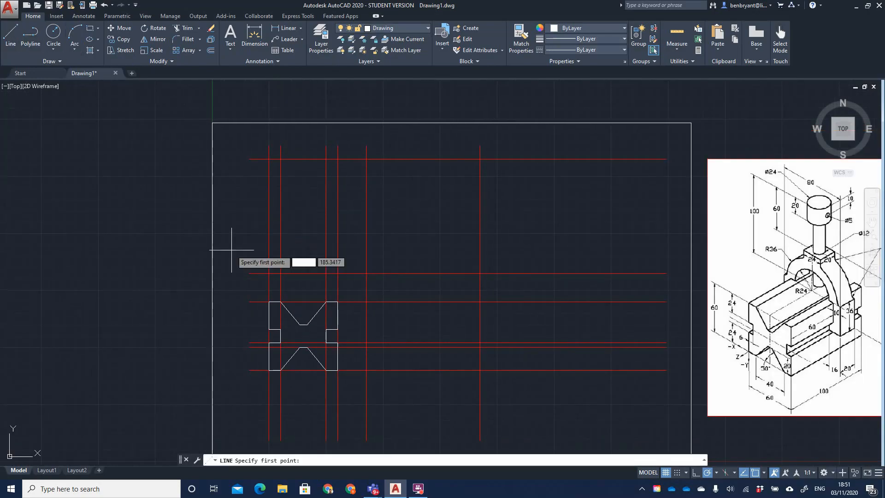
{"action": "left_click", "coordinate": [269, 273]}
{"action": "left_click", "coordinate": [270, 159]}
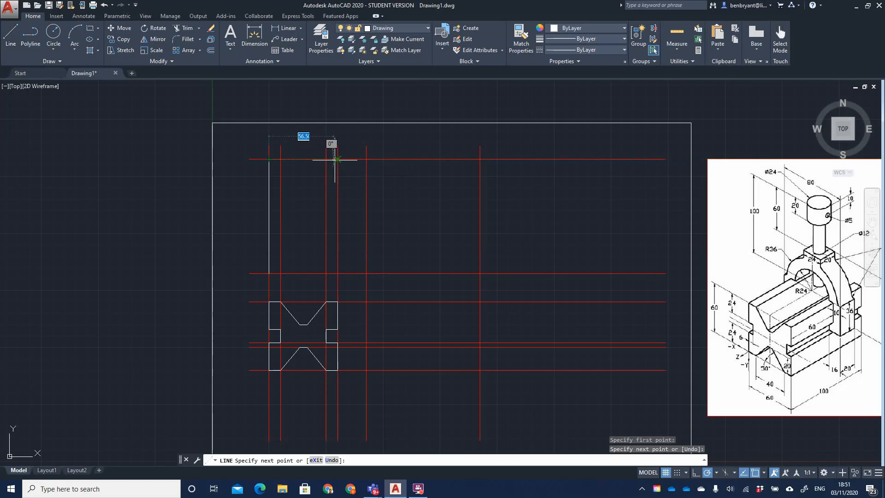
{"action": "left_click", "coordinate": [338, 159]}
{"action": "left_click", "coordinate": [338, 274]}
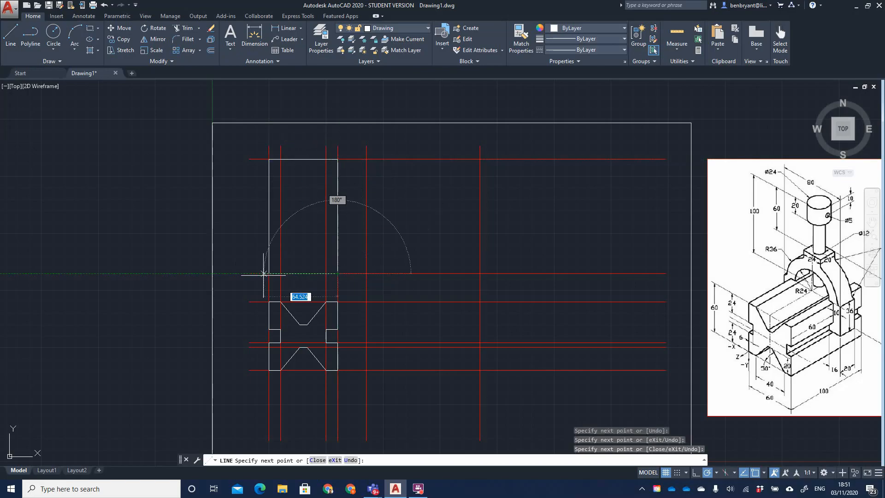
{"action": "left_click", "coordinate": [269, 273]}
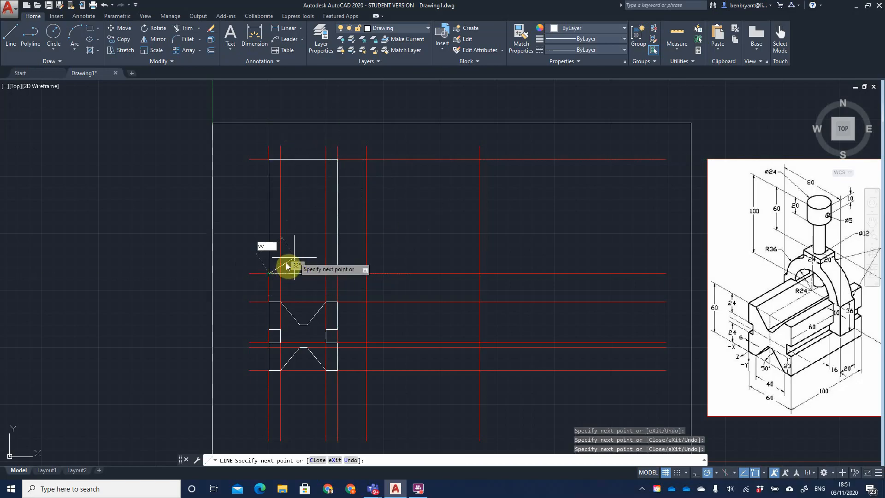
{"action": "left_click", "coordinate": [309, 241]}
{"action": "key", "text": "Return"}
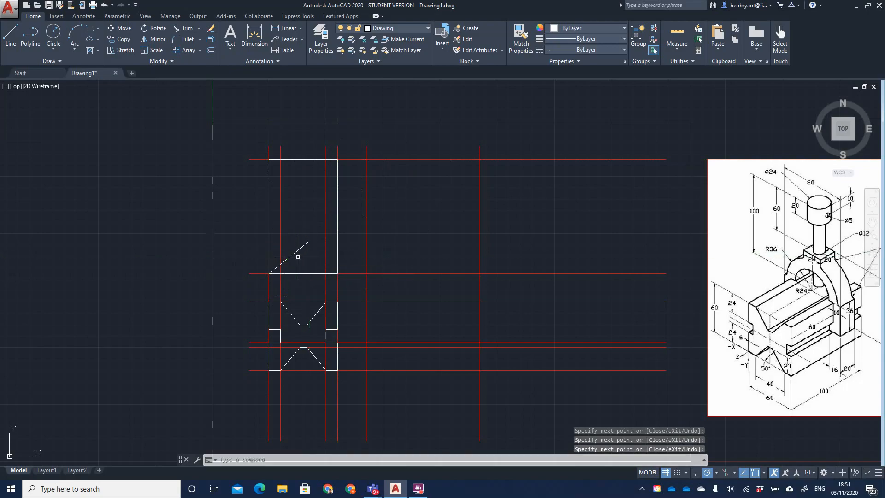
{"action": "key", "text": "Delete"}
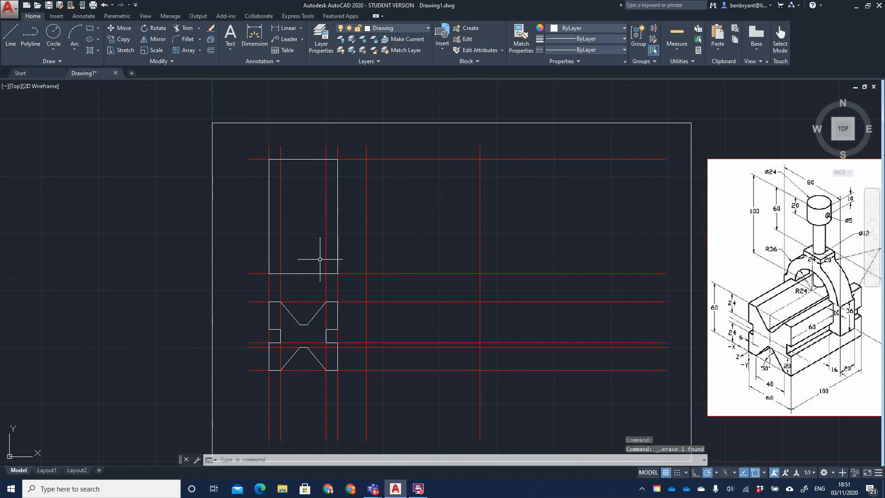
{"action": "key", "text": "Return"}
{"action": "key", "text": "Escape"}
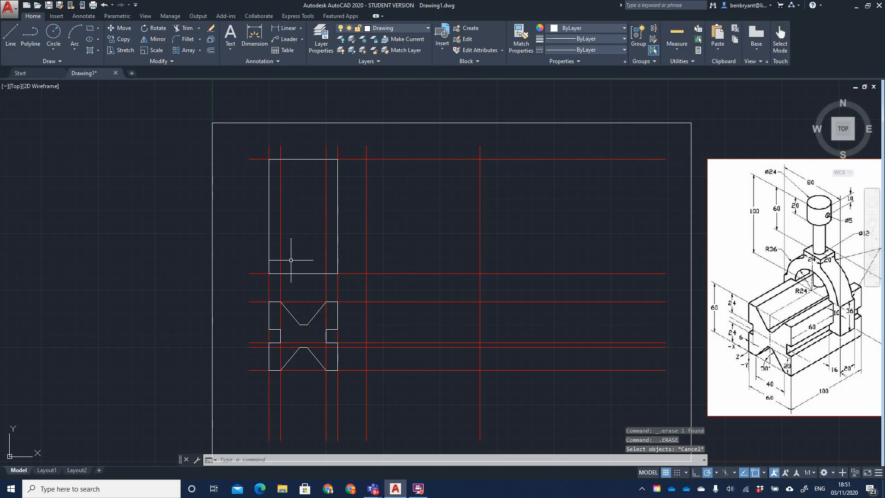
- Draw the two groove edges in the plan view as full-height lines along the inner construction verticals
{"action": "type", "text": "lin"}
{"action": "key", "text": "Return"}
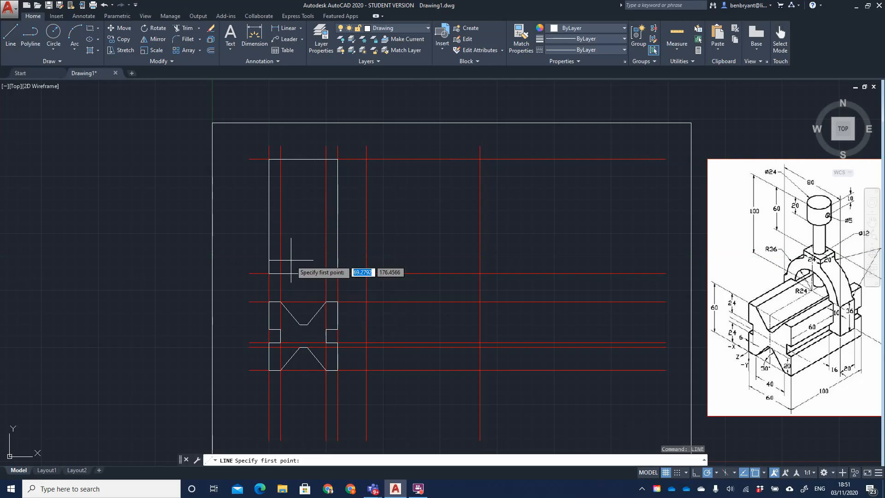
{"action": "left_click", "coordinate": [280, 274]}
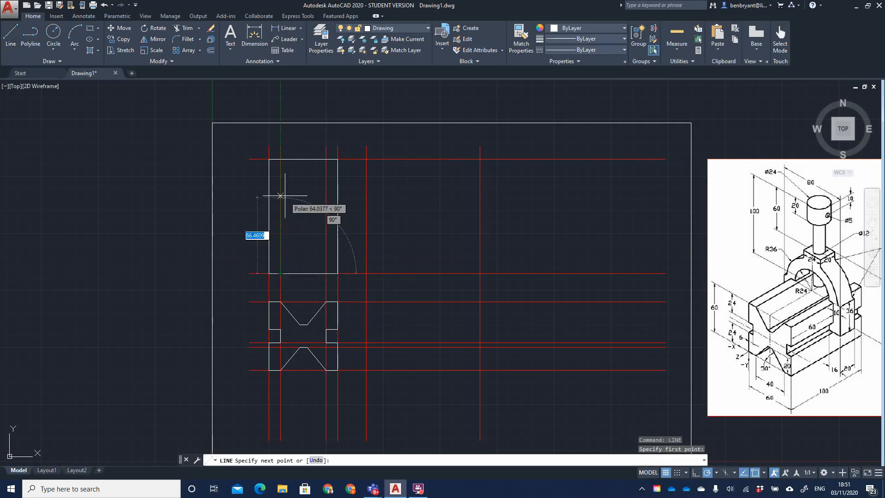
{"action": "left_click", "coordinate": [280, 160]}
{"action": "key", "text": "Return"}
{"action": "key", "text": "Return"}
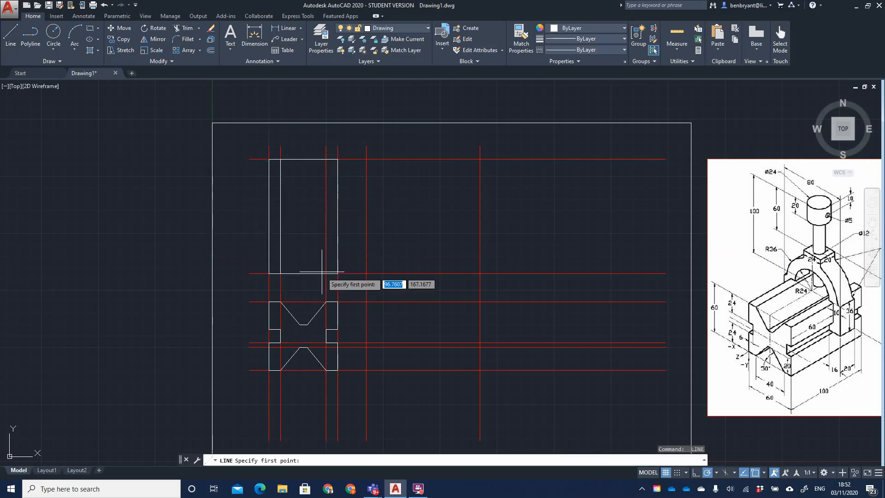
{"action": "left_click", "coordinate": [326, 273]}
{"action": "left_click", "coordinate": [326, 160]}
{"action": "key", "text": "Return"}
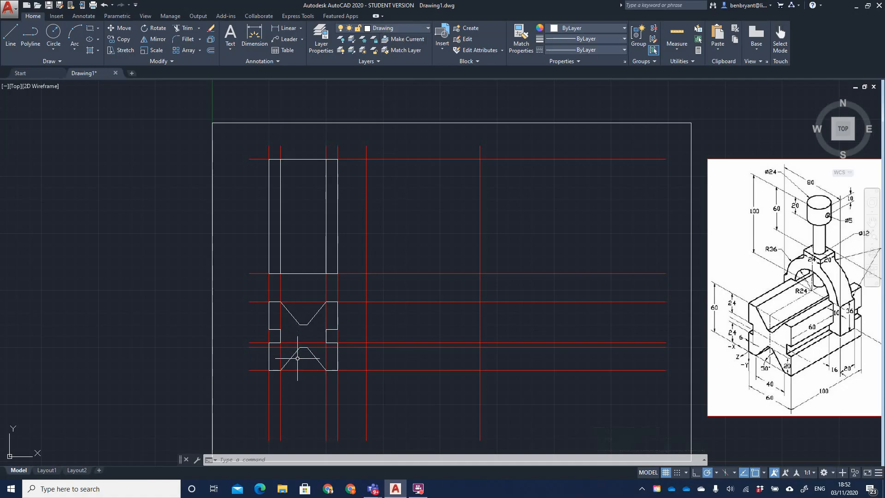
- On the Construction layer, project vertical lines from both corners of the upper V-groove's flat floor up past the plan view
{"action": "left_click", "coordinate": [401, 30]}
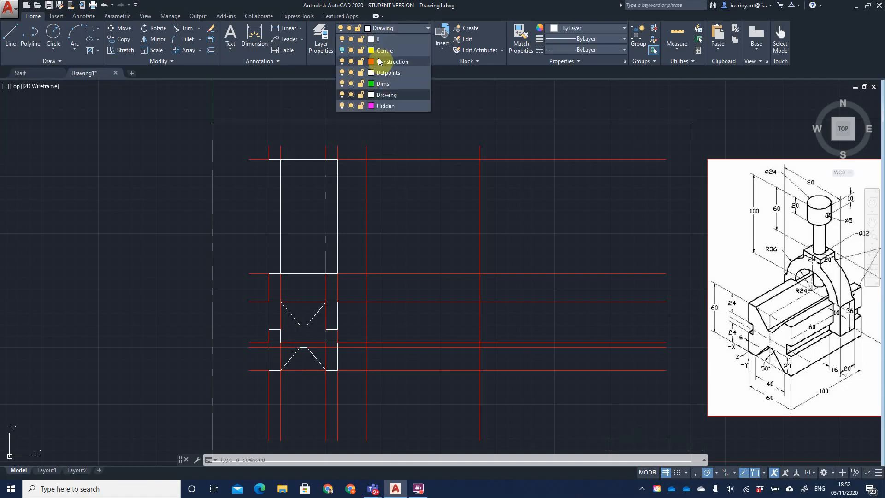
{"action": "left_click", "coordinate": [379, 58]}
{"action": "left_click", "coordinate": [10, 36]}
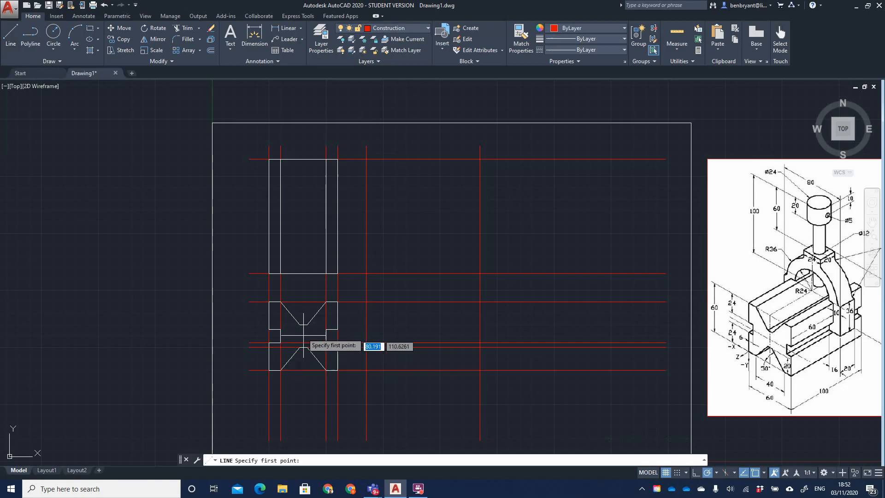
{"action": "left_click", "coordinate": [277, 325]}
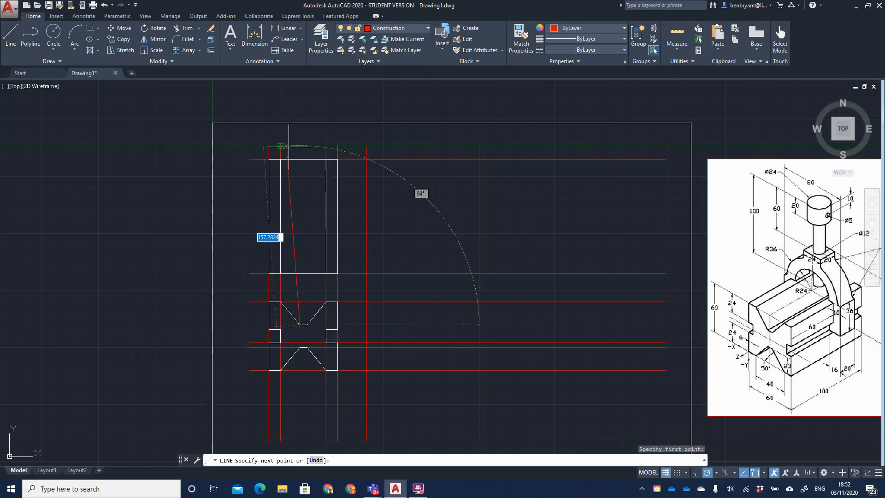
{"action": "left_click", "coordinate": [299, 146]}
{"action": "key", "text": "Return"}
{"action": "key", "text": "Return"}
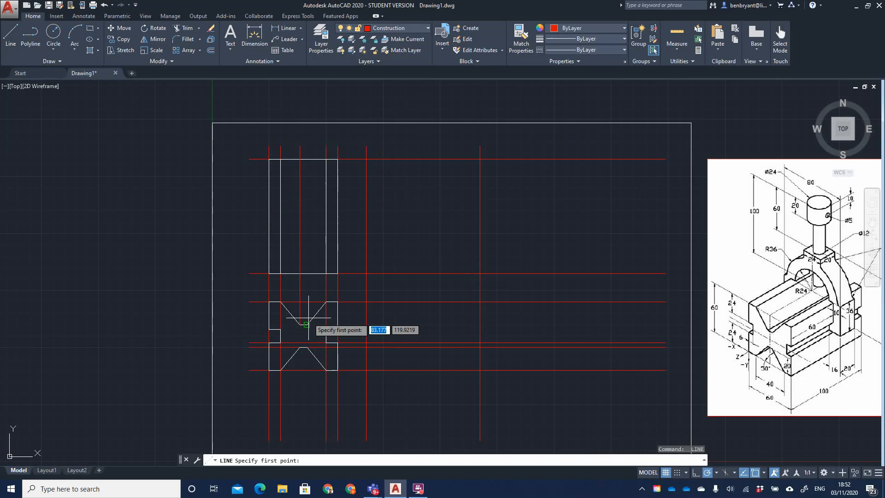
{"action": "left_click", "coordinate": [307, 324]}
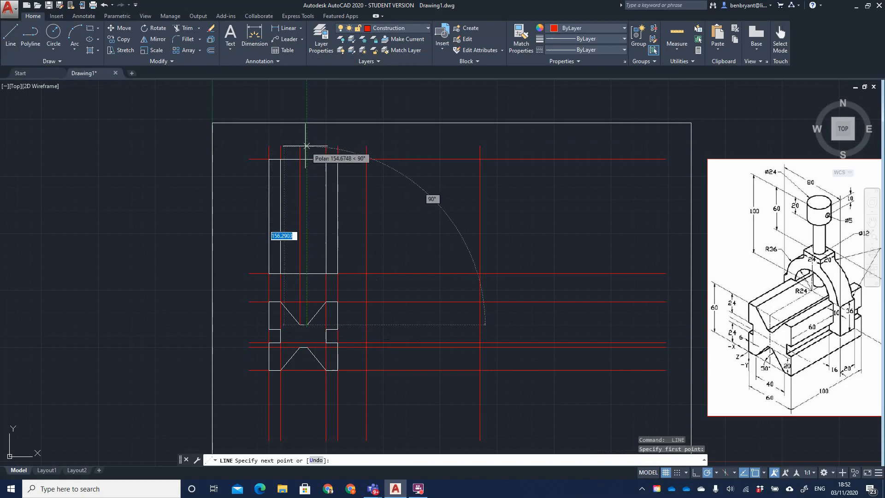
{"action": "left_click", "coordinate": [307, 146]}
{"action": "key", "text": "Return"}
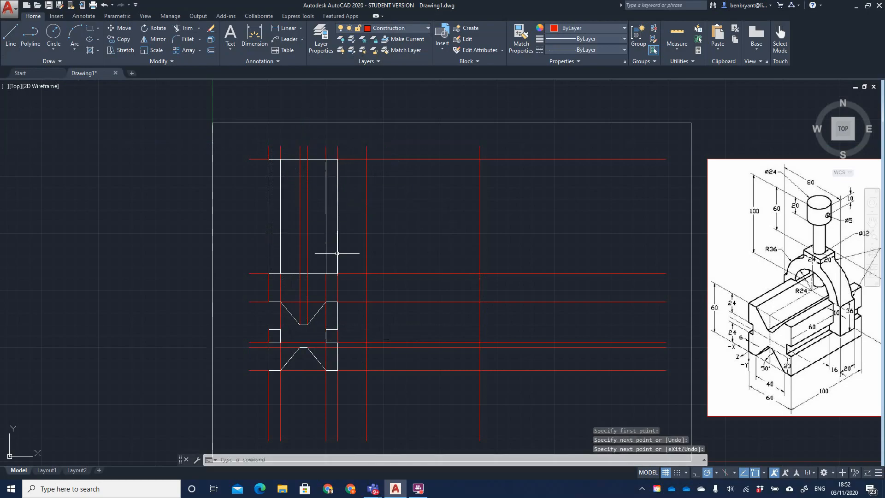
- On the Drawing layer, draw the two groove-floor edges in the plan view as full-height lines along the projected verticals
{"action": "left_click", "coordinate": [413, 29]}
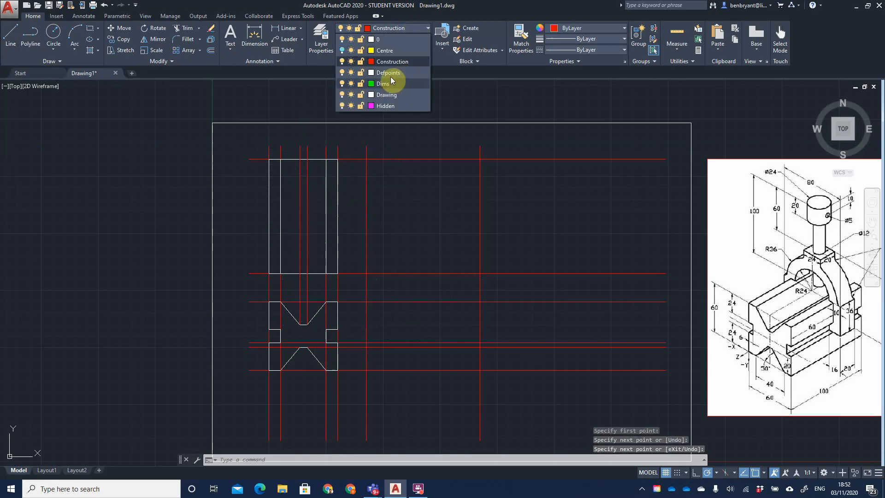
{"action": "left_click", "coordinate": [399, 96]}
{"action": "left_click", "coordinate": [10, 35]}
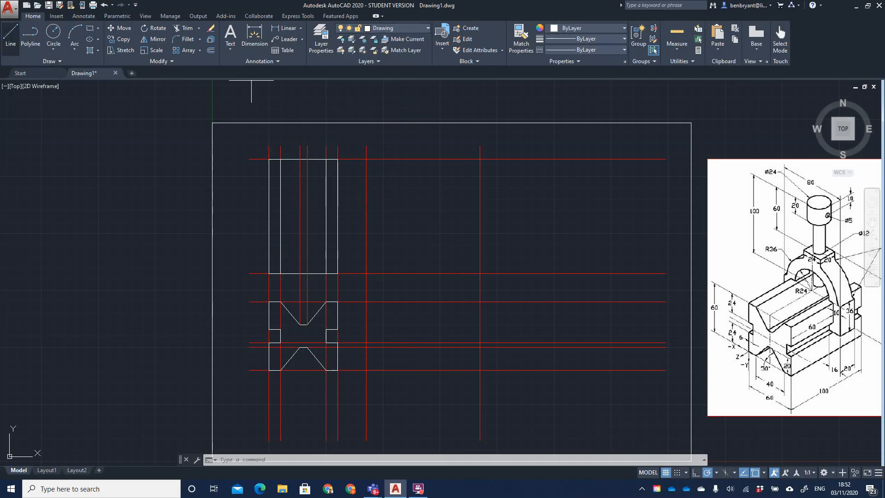
{"action": "left_click", "coordinate": [299, 273]}
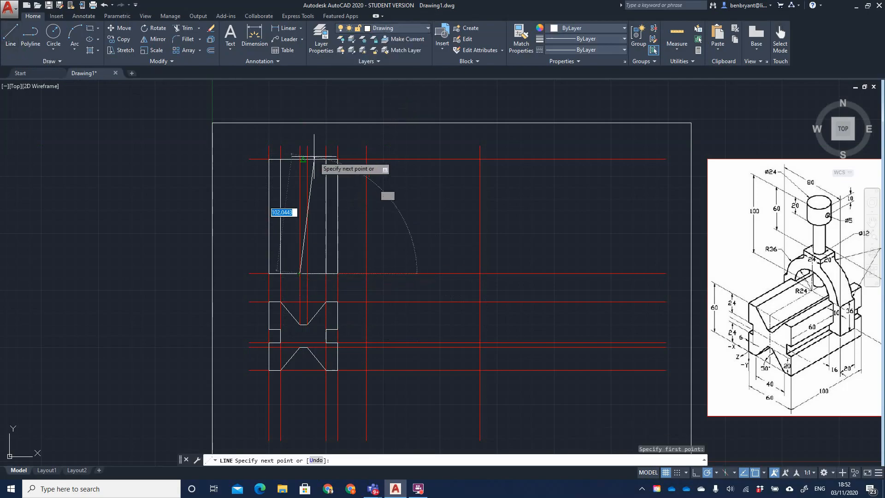
{"action": "left_click", "coordinate": [299, 159]}
{"action": "key", "text": "Return"}
{"action": "key", "text": "Return"}
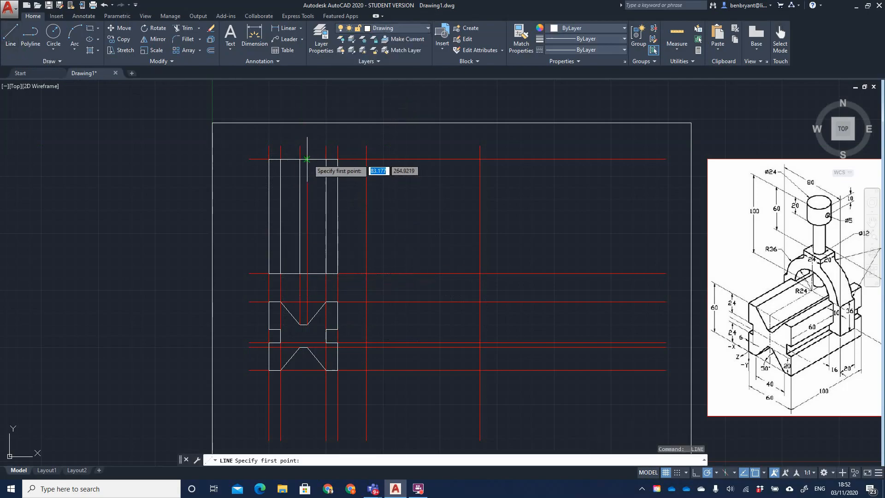
{"action": "left_click", "coordinate": [307, 159]}
{"action": "left_click", "coordinate": [307, 274]}
{"action": "key", "text": "Return"}
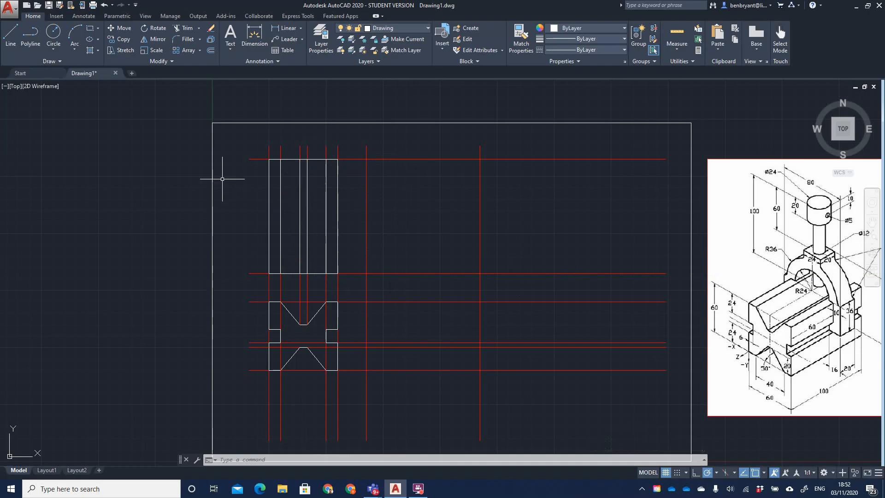
- Draw the side view's rectangular outline beside the end view, between the two separate construction verticals and the block's upper and lower construction lines
{"action": "mouse_move", "coordinate": [451, 337]}
{"action": "middle_mouse_down"}
{"action": "mouse_move", "coordinate": [451, 323]}
{"action": "mouse_move", "coordinate": [411, 333]}
{"action": "middle_mouse_up"}
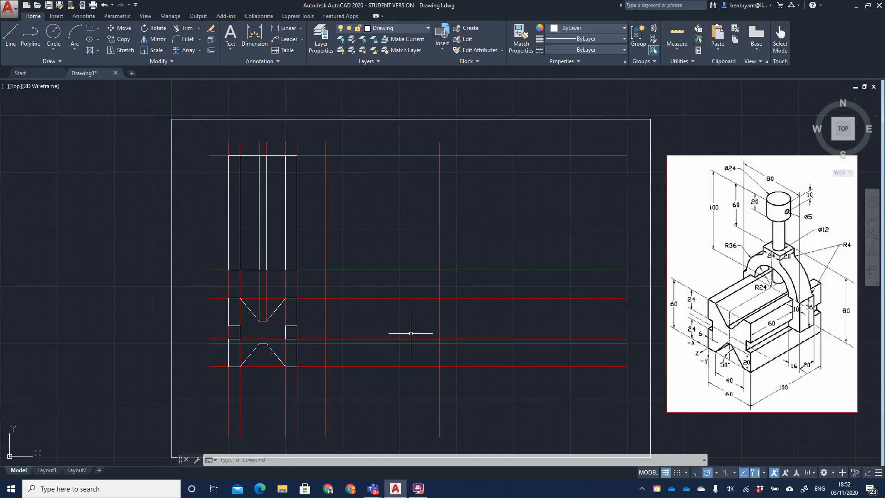
{"action": "left_click", "coordinate": [12, 33]}
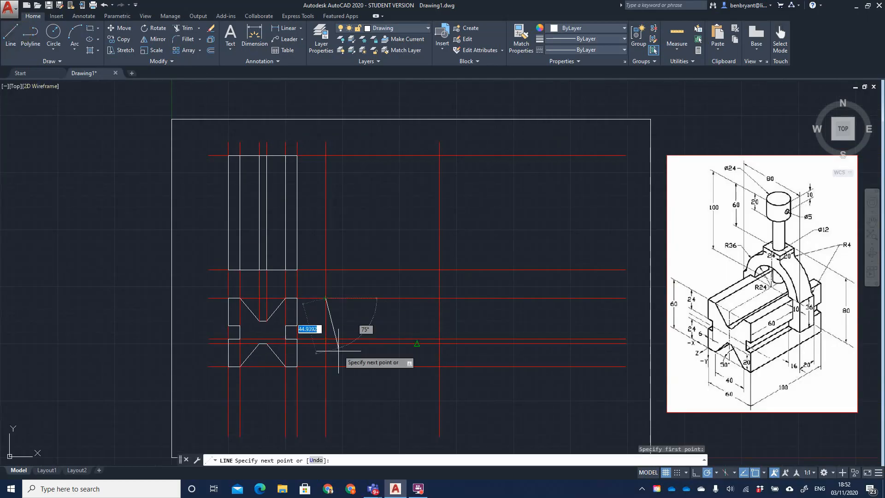
{"action": "left_click", "coordinate": [325, 366]}
{"action": "left_click", "coordinate": [439, 367]}
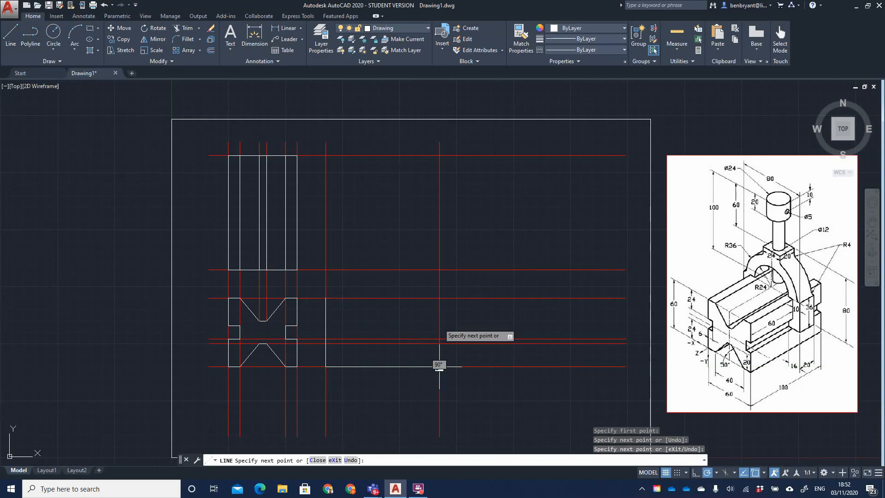
{"action": "left_click", "coordinate": [439, 298]}
{"action": "left_click", "coordinate": [326, 298]}
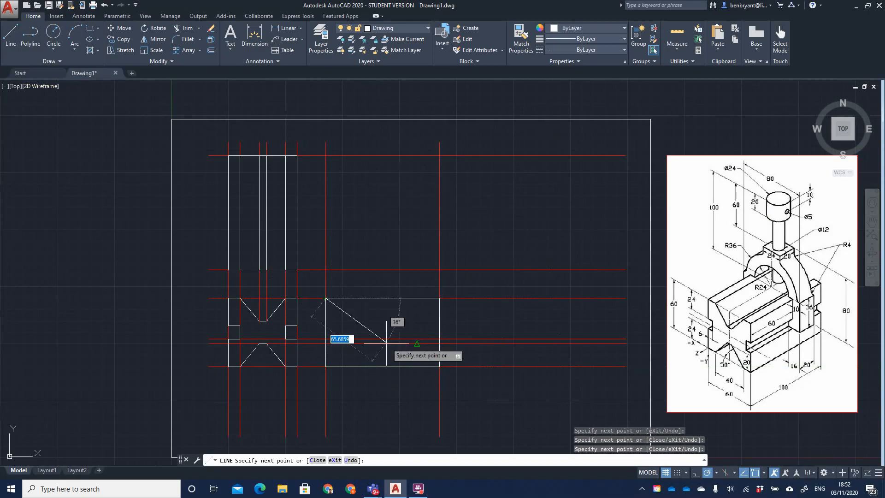
{"action": "key", "text": "Return"}
- On the Construction layer, project the side slot's upper edge horizontally from the end view to just past the side view
{"action": "left_click", "coordinate": [383, 28]}
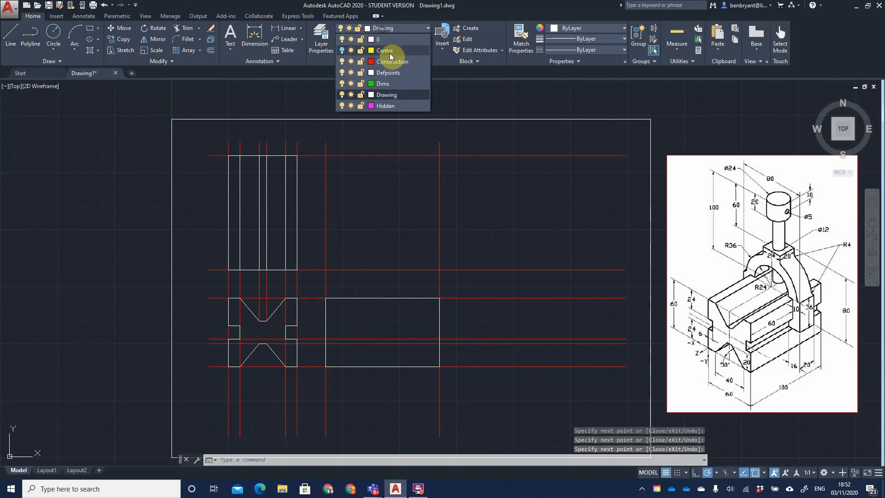
{"action": "left_click", "coordinate": [391, 57]}
{"action": "left_click", "coordinate": [11, 35]}
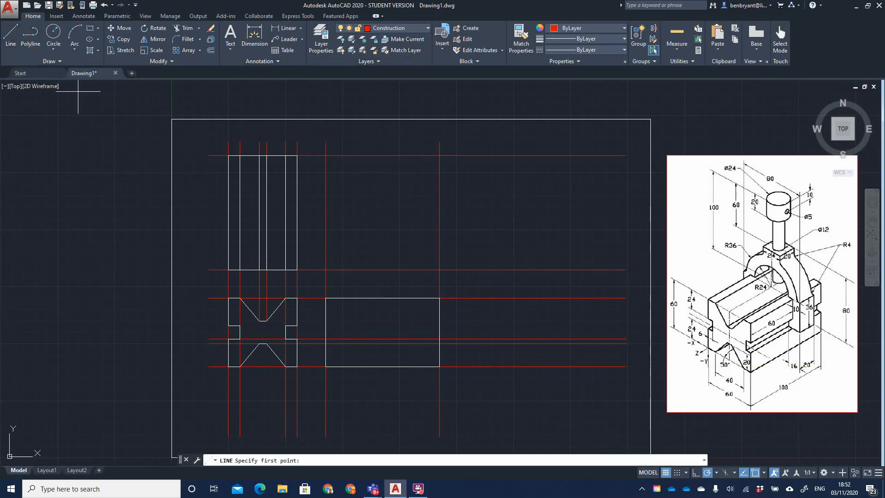
{"action": "left_click", "coordinate": [297, 325]}
{"action": "left_click", "coordinate": [454, 325]}
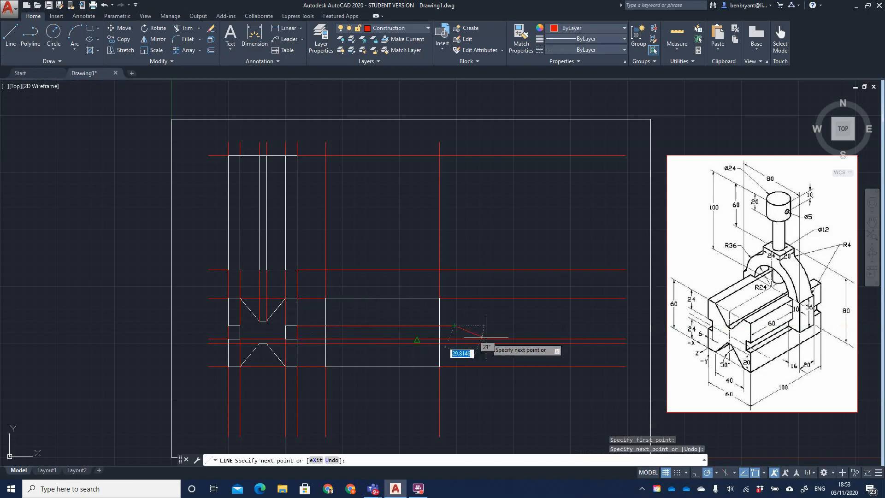
{"action": "key", "text": "Escape"}
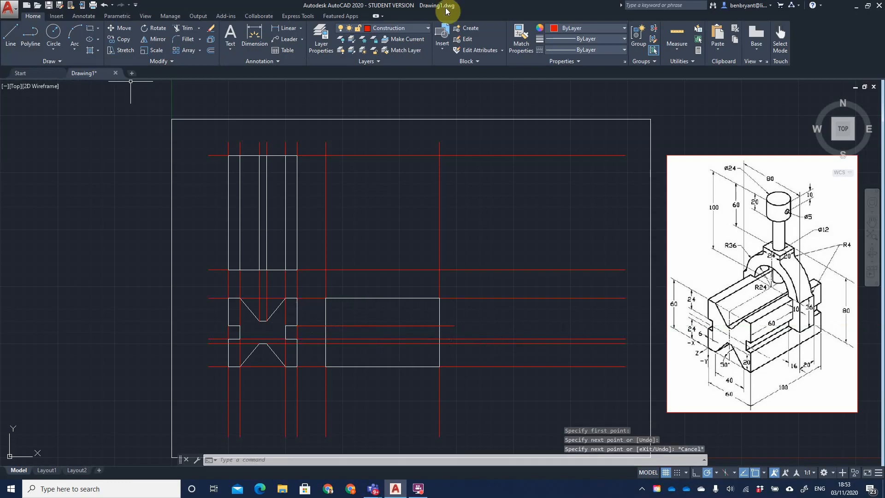
- On the Drawing layer, draw the side slot's upper and lower edges as full-width lines across the side view
{"action": "left_click", "coordinate": [397, 28]}
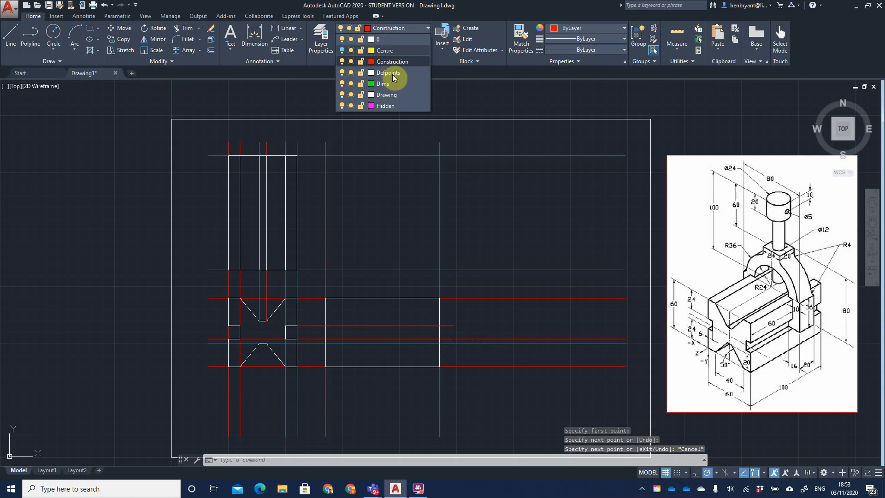
{"action": "left_click", "coordinate": [386, 95]}
{"action": "left_click", "coordinate": [8, 34]}
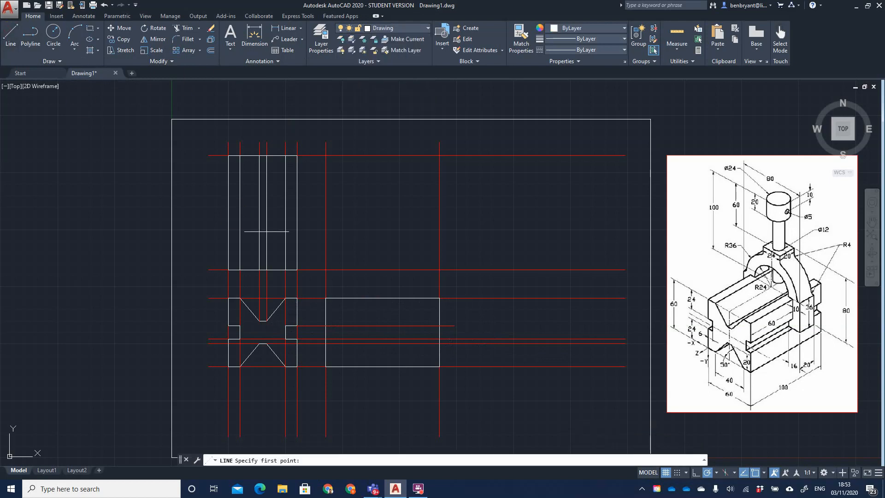
{"action": "left_click", "coordinate": [325, 326]}
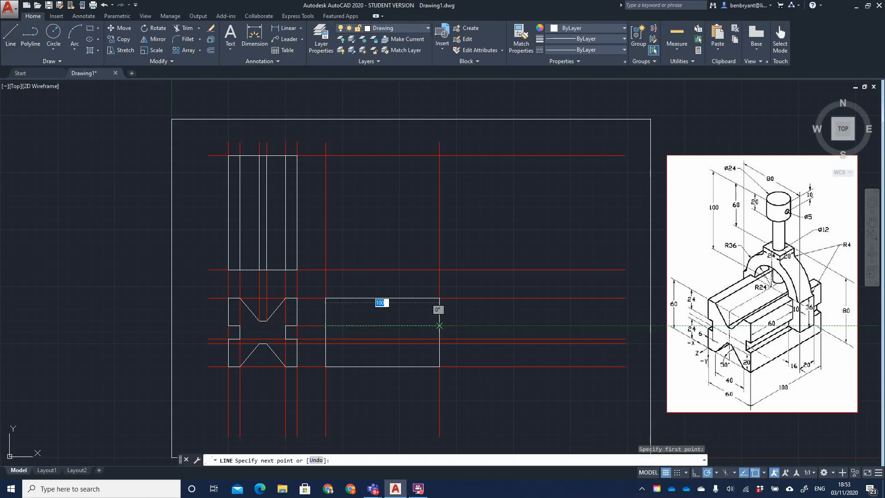
{"action": "left_click", "coordinate": [440, 326]}
{"action": "key", "text": "Return"}
{"action": "key", "text": "Return"}
{"action": "left_click", "coordinate": [325, 339]}
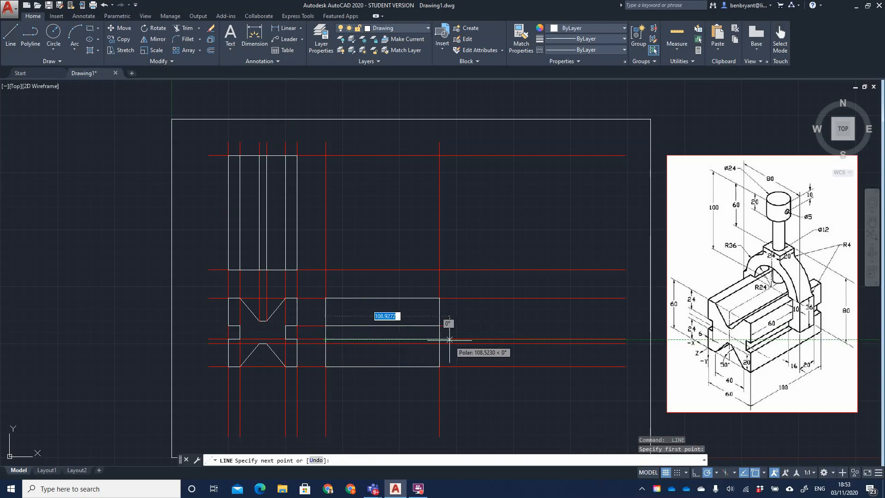
{"action": "left_click", "coordinate": [439, 339]}
{"action": "key", "text": "Return"}
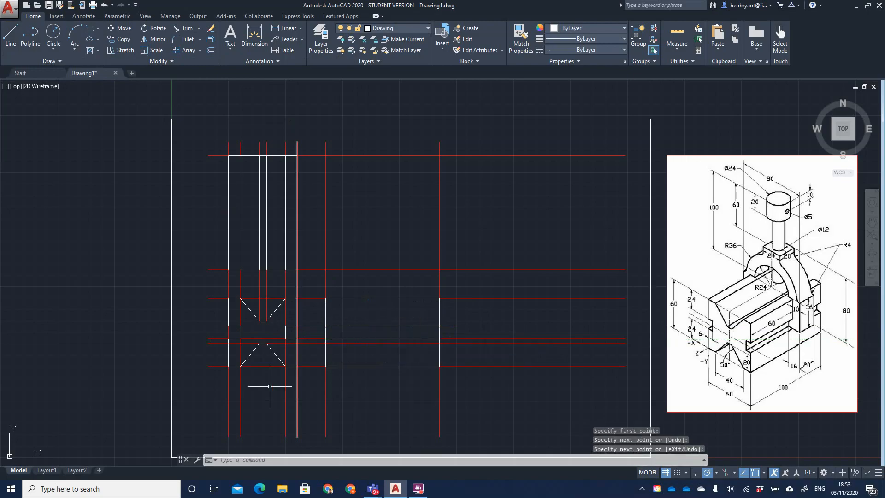
- Move the isometric reference image to the Drawing layer
{"action": "left_click", "coordinate": [679, 154]}
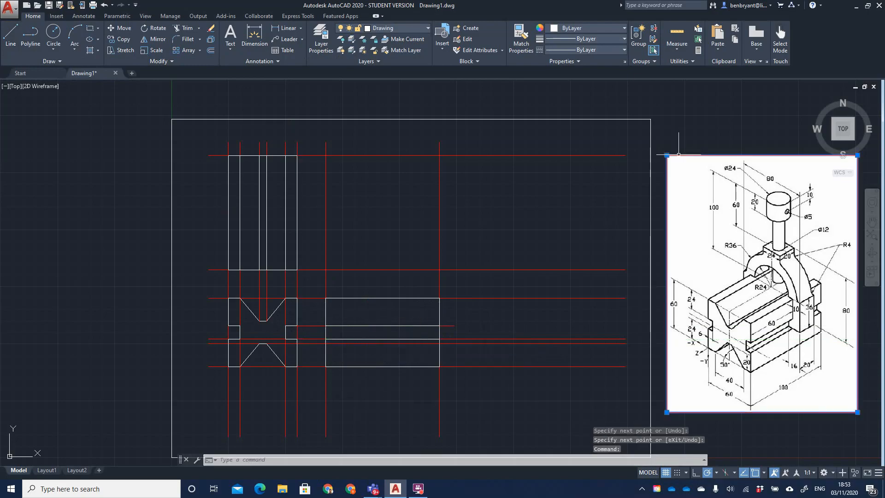
{"action": "left_click", "coordinate": [35, 16]}
{"action": "left_click", "coordinate": [419, 29]}
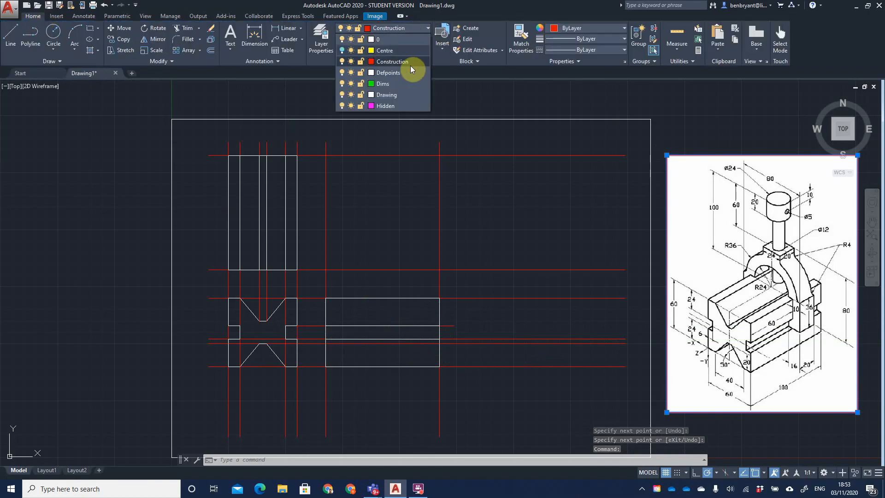
{"action": "left_click", "coordinate": [386, 96]}
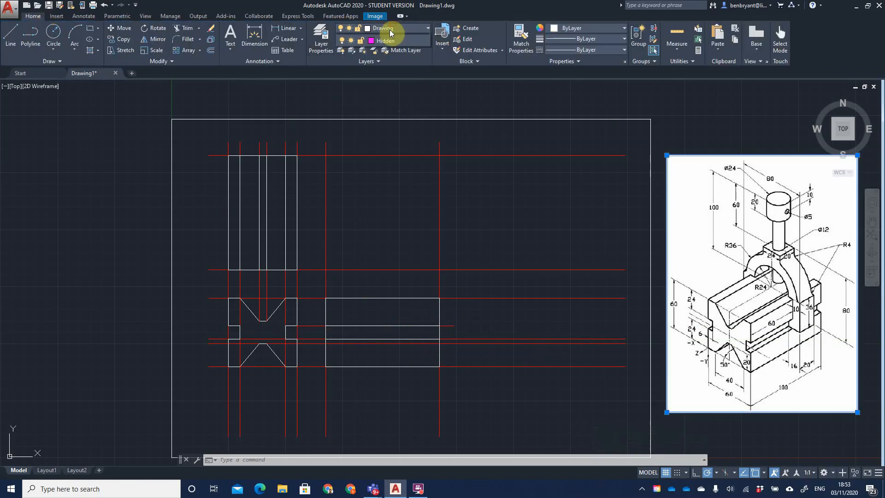
- Turn off the Construction layer to check the three block views, and review the Hidden layer's properties
{"action": "left_click", "coordinate": [389, 29]}
{"action": "left_click", "coordinate": [342, 61]}
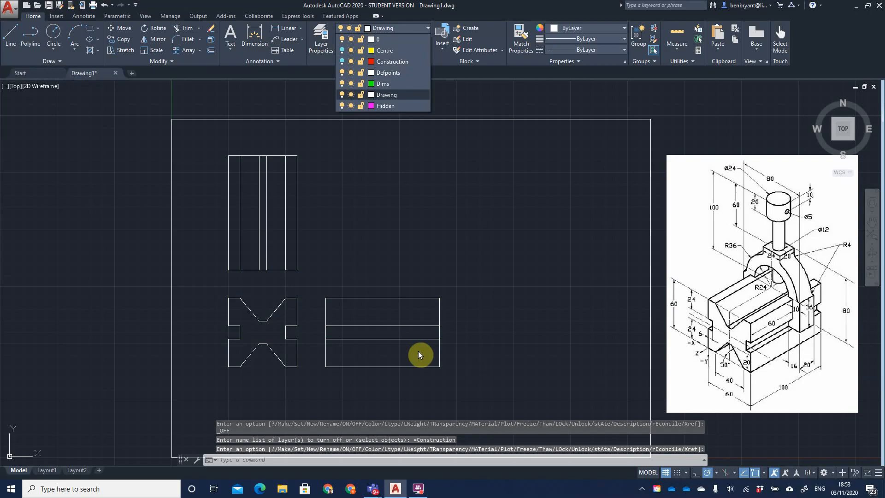
{"action": "left_click", "coordinate": [308, 331]}
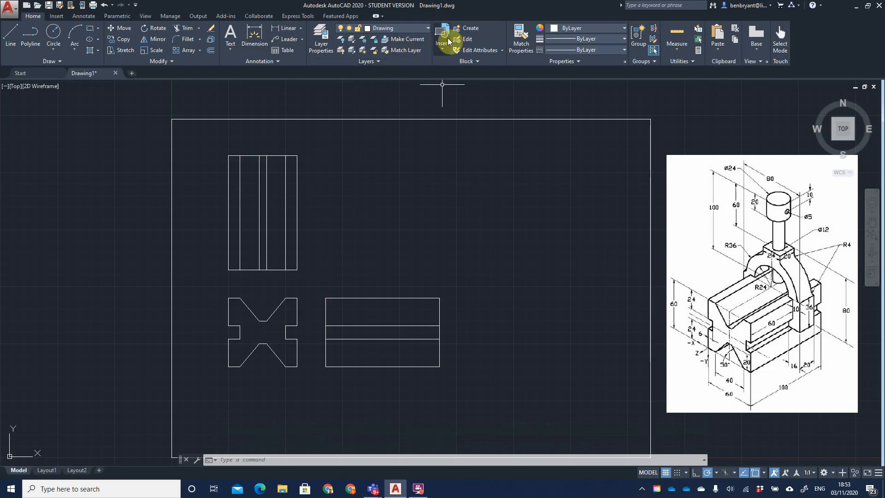
{"action": "left_click", "coordinate": [323, 35]}
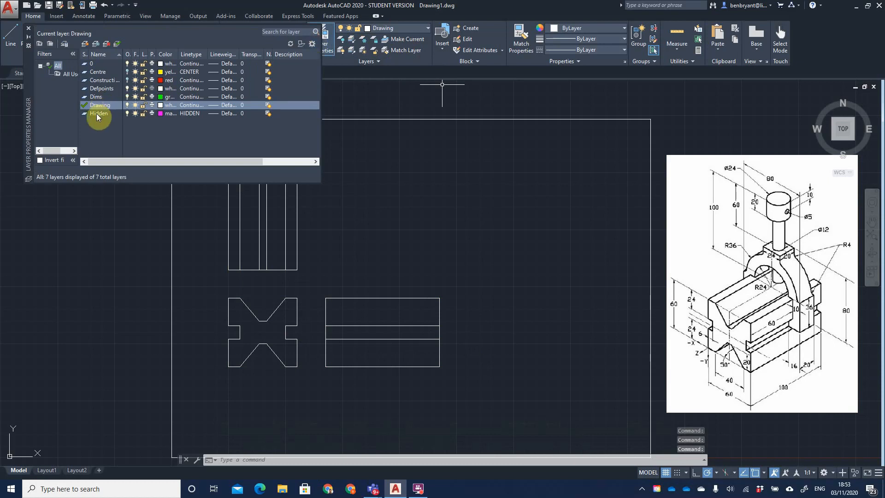
{"action": "left_click", "coordinate": [28, 28]}
- Make the Hidden layer current and turn the Construction layer back on
{"action": "left_click", "coordinate": [400, 30]}
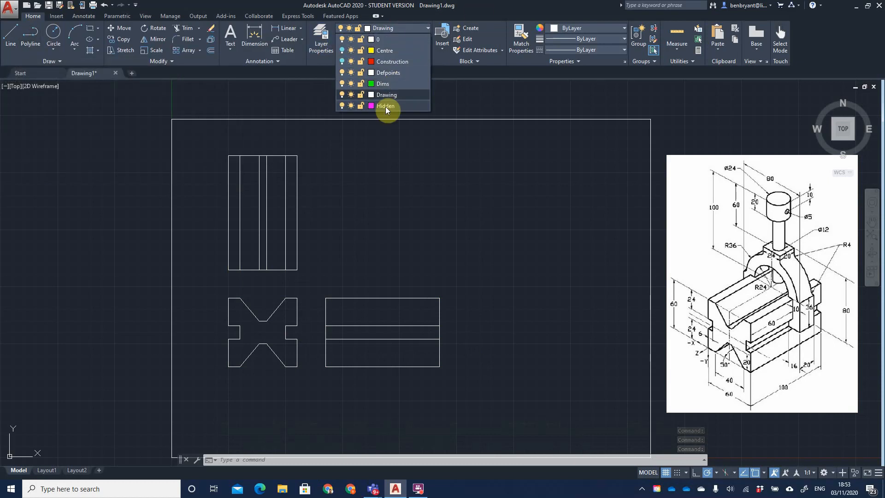
{"action": "left_click", "coordinate": [385, 107]}
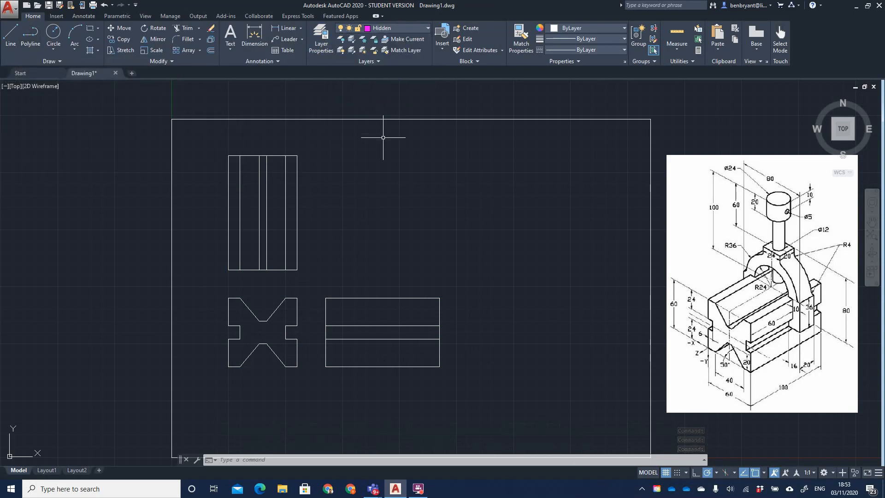
{"action": "left_click", "coordinate": [8, 44]}
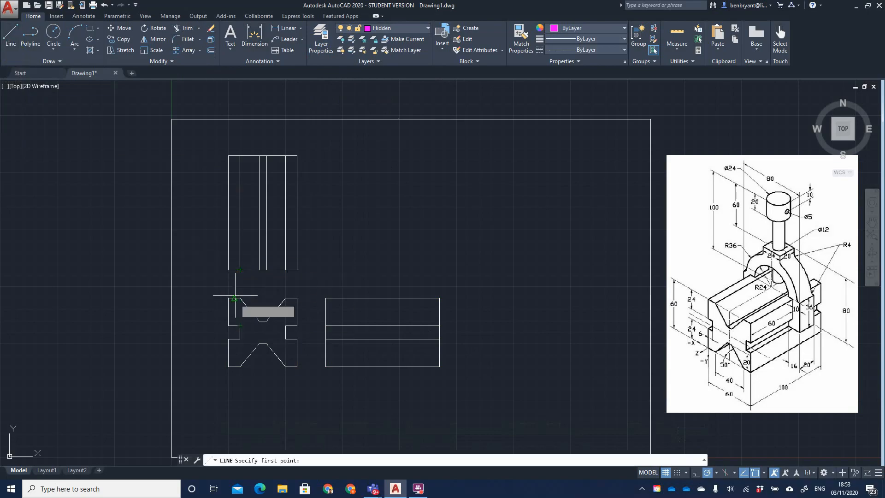
{"action": "left_click", "coordinate": [386, 27]}
{"action": "left_click", "coordinate": [341, 62]}
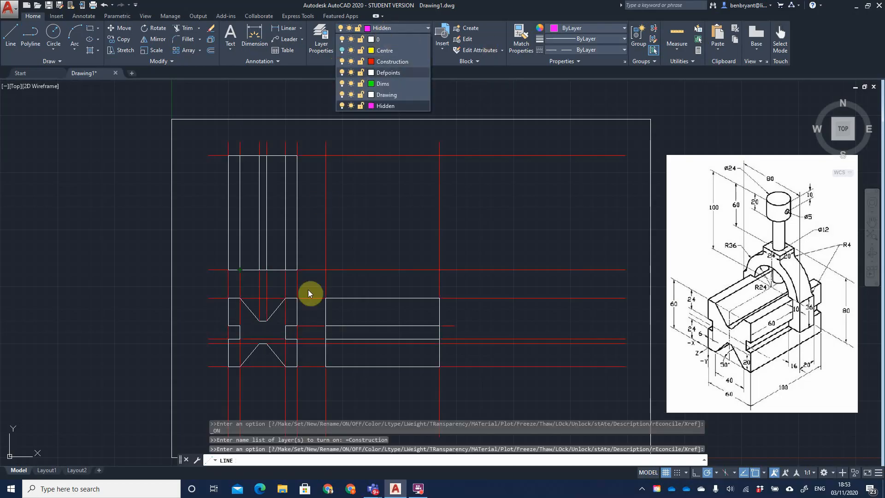
{"action": "key", "text": "Escape"}
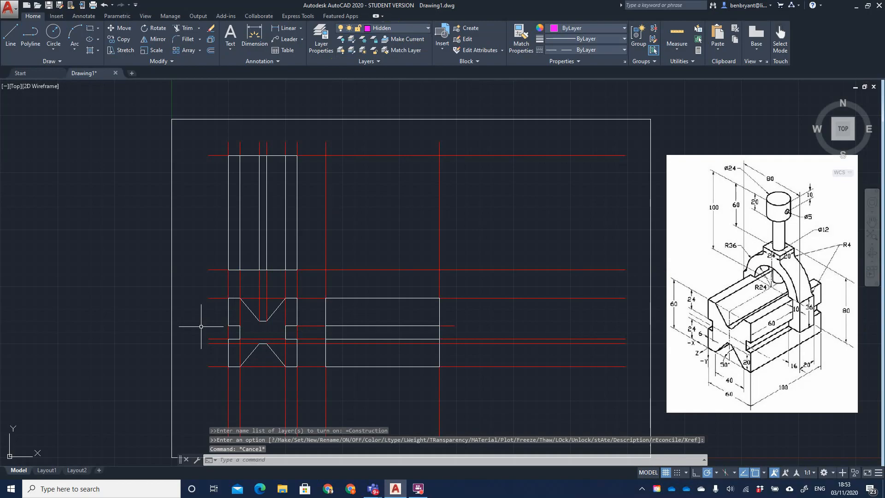
- Offset the front view's left outer vertical construction line 6 units inward to mark the left side slot's depth
{"action": "scroll", "coordinate": [201, 328], "scroll_direction": "up", "scroll_amount": 2}
{"action": "middle_click_drag", "start_coordinate": [315, 341], "coordinate": [334, 326]}
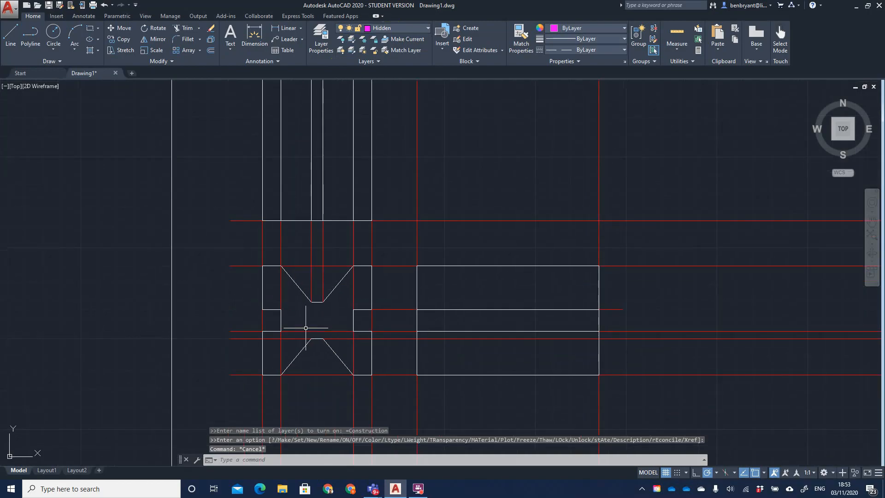
{"action": "scroll", "coordinate": [305, 327], "scroll_direction": "down", "scroll_amount": 2}
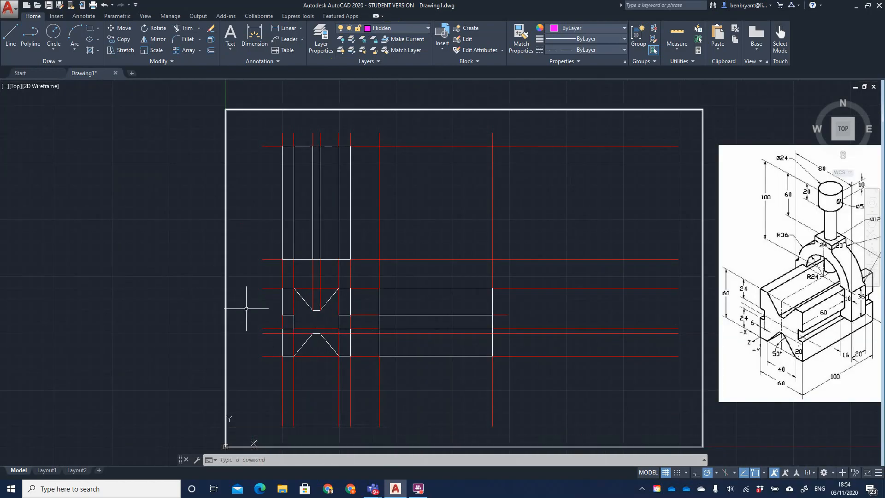
{"action": "type", "text": "fset"}
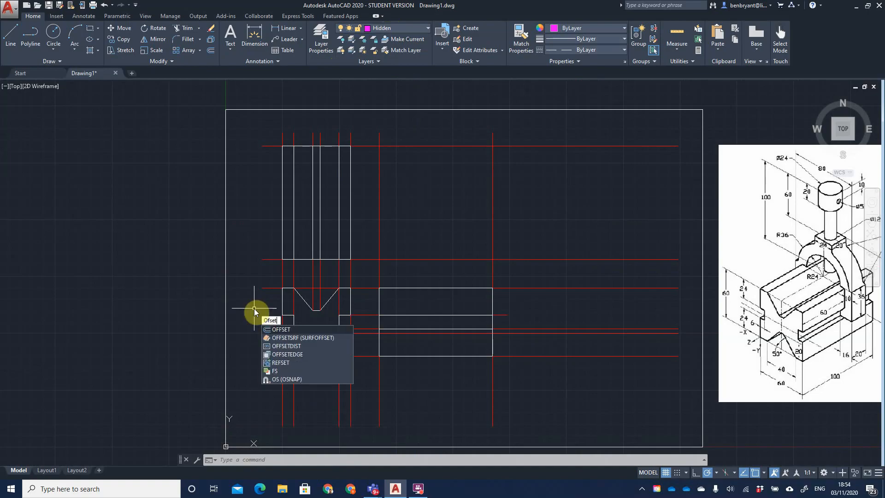
{"action": "key", "text": "Return"}
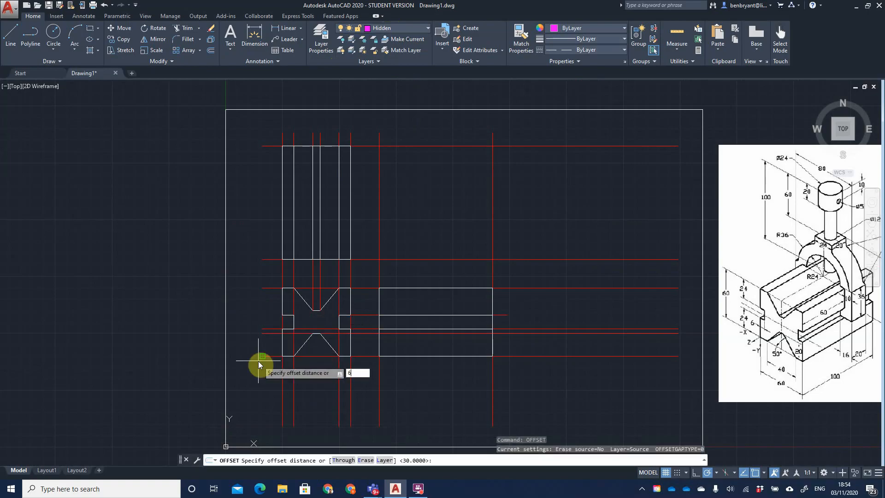
{"action": "key", "text": "Return"}
{"action": "left_click", "coordinate": [283, 362]}
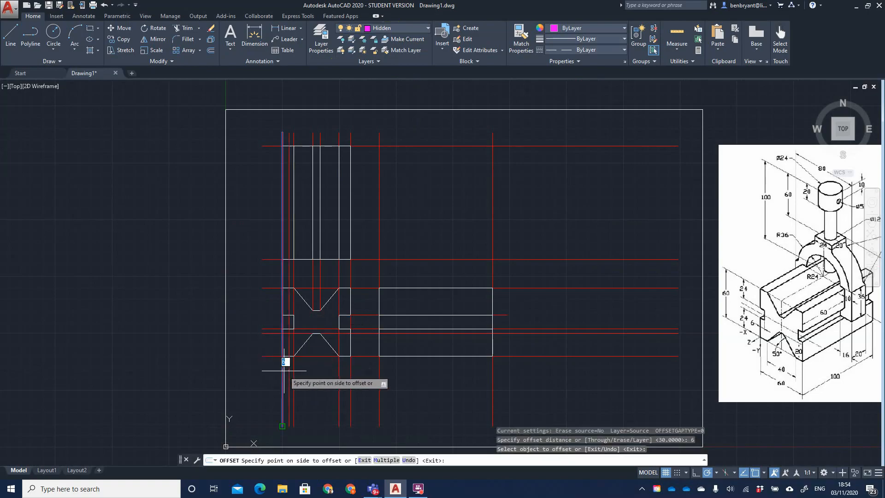
{"action": "left_click", "coordinate": [290, 362]}
- Offset the front view's right outer vertical construction line 6 units inward and erase the stray copy outside the block
{"action": "left_click", "coordinate": [347, 362]}
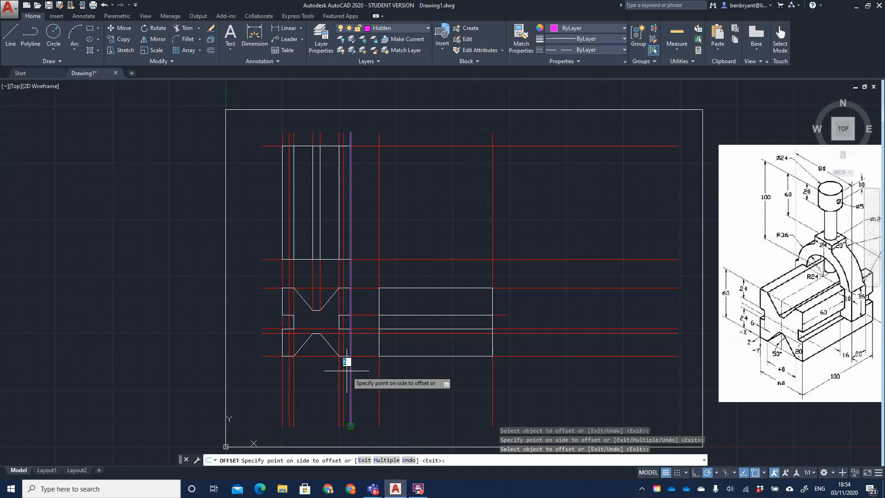
{"action": "left_click", "coordinate": [359, 393]}
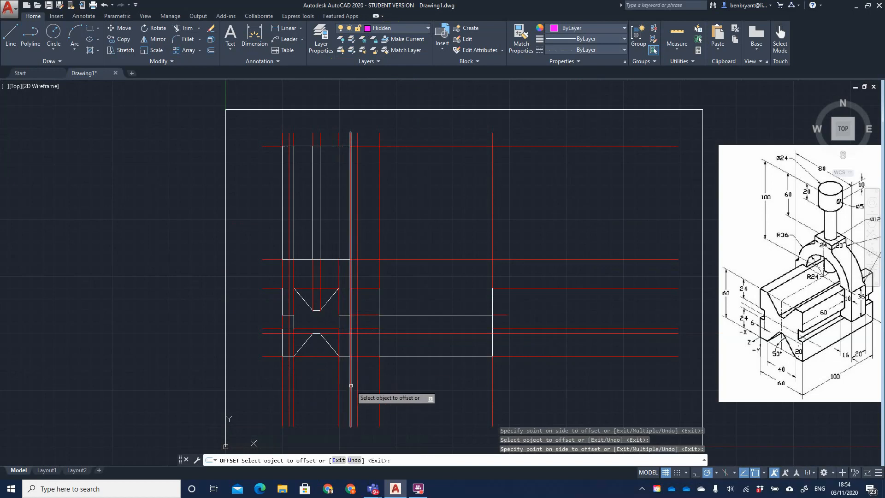
{"action": "left_click", "coordinate": [351, 385]}
{"action": "left_click", "coordinate": [344, 388]}
{"action": "key", "text": "Escape"}
{"action": "left_click", "coordinate": [358, 385]}
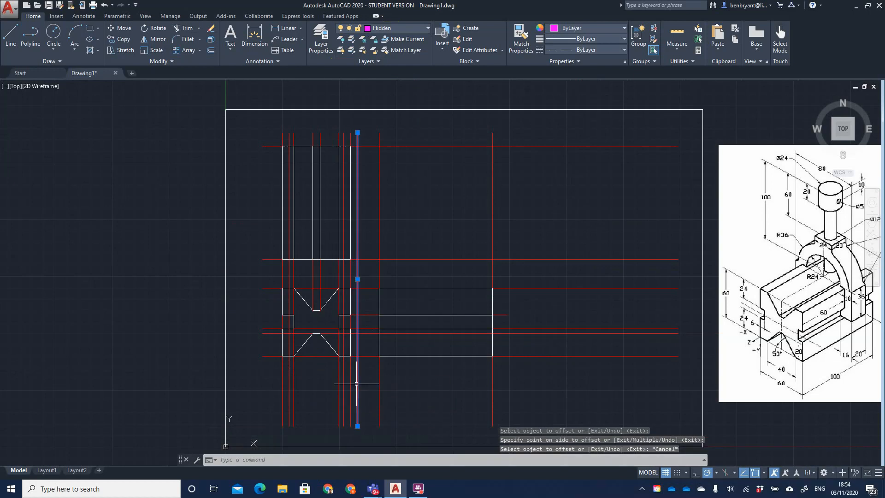
{"action": "key", "text": "Delete"}
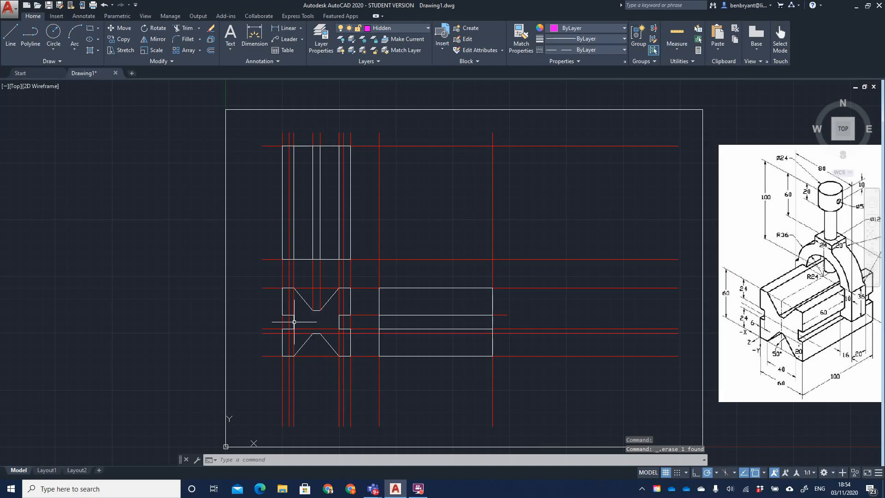
- Stretch both ends of the left slot's vertical inner edge in the front view onto the offset construction line
{"action": "scroll", "coordinate": [330, 321], "scroll_direction": "up", "scroll_amount": 4}
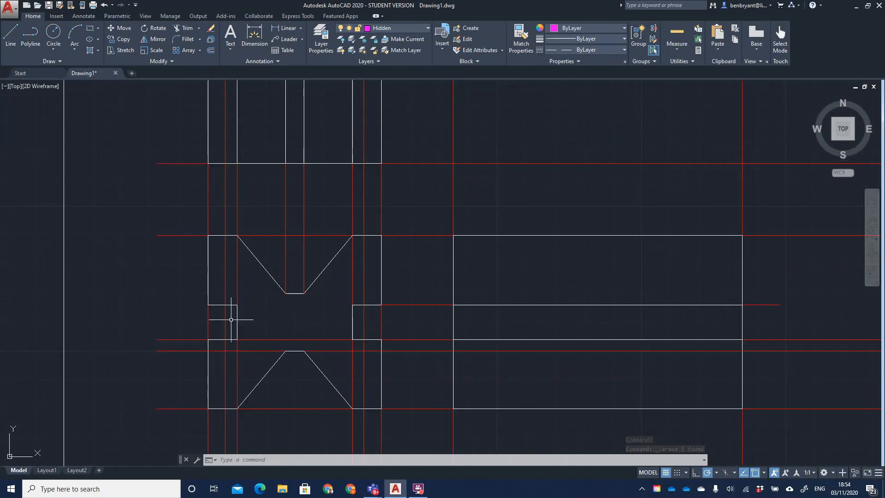
{"action": "left_click", "coordinate": [237, 321]}
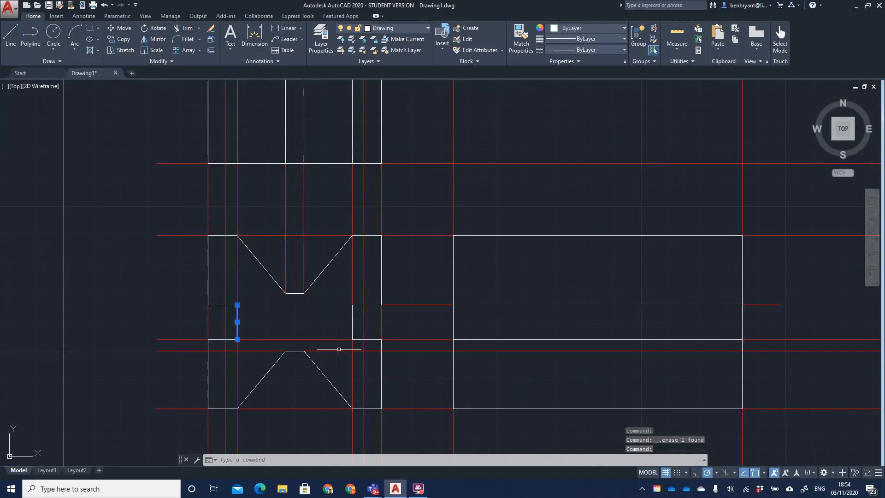
{"action": "left_click", "coordinate": [237, 304]}
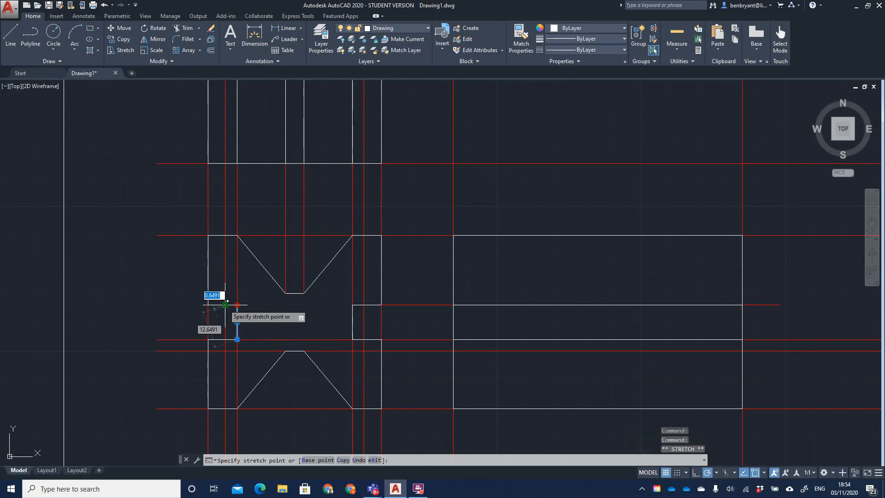
{"action": "left_click", "coordinate": [237, 339]}
{"action": "left_click", "coordinate": [238, 339]}
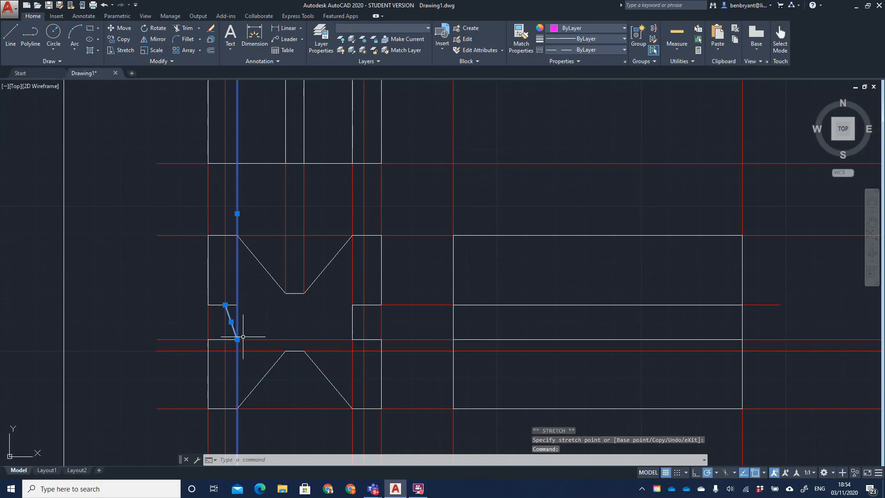
{"action": "key", "text": "Escape"}
{"action": "left_click", "coordinate": [235, 336]}
{"action": "left_click", "coordinate": [237, 339]}
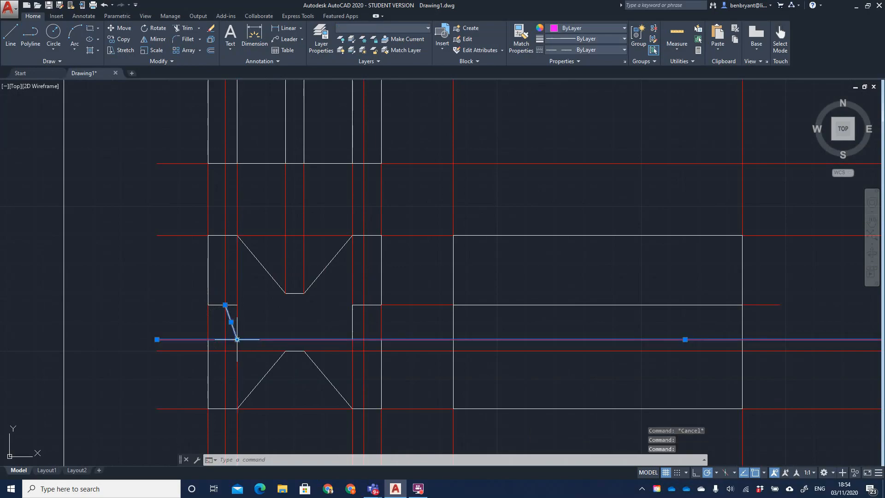
{"action": "key", "text": "Escape"}
{"action": "left_click", "coordinate": [235, 334]}
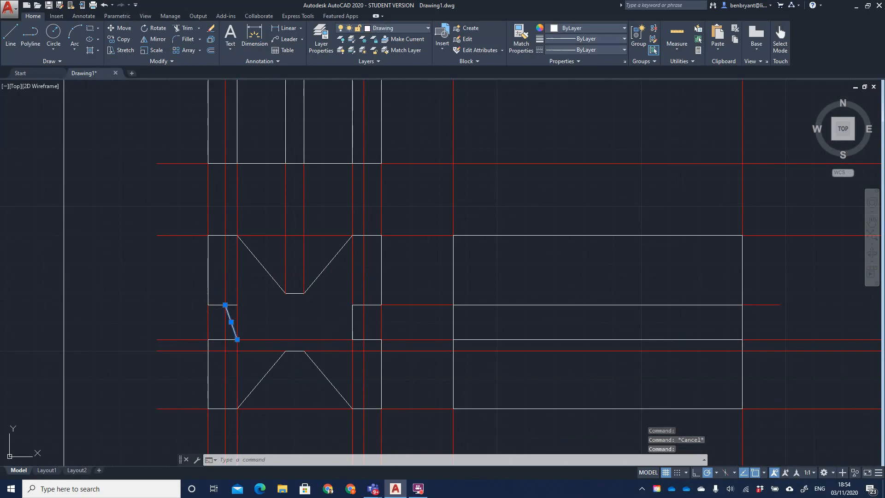
{"action": "left_click", "coordinate": [237, 339]}
- Shorten the left slot's upper and lower edges so they end at the relocated inner edge
{"action": "left_click", "coordinate": [234, 305]}
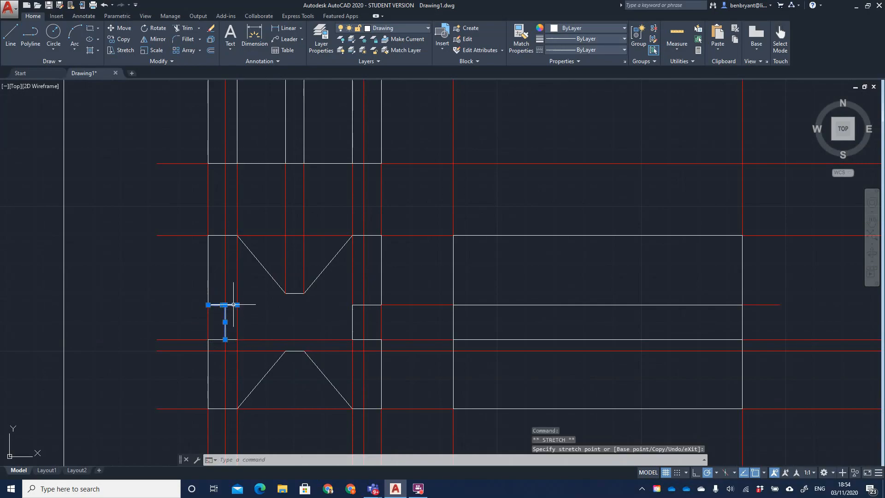
{"action": "left_click", "coordinate": [237, 305]}
{"action": "left_click", "coordinate": [225, 305]}
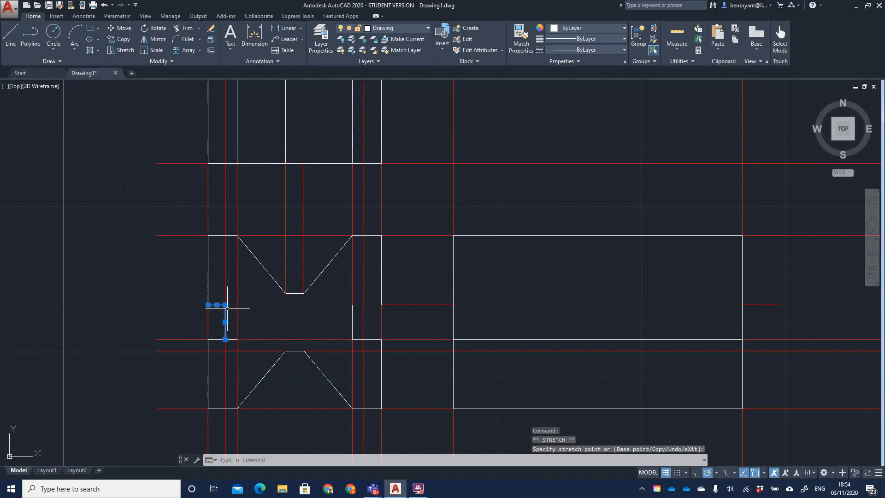
{"action": "left_click", "coordinate": [225, 339]}
{"action": "key", "text": "Escape"}
{"action": "key", "text": "Escape"}
- Move the right slot's vertical inner edge in the front view onto its offset construction line
{"action": "left_click", "coordinate": [352, 321]}
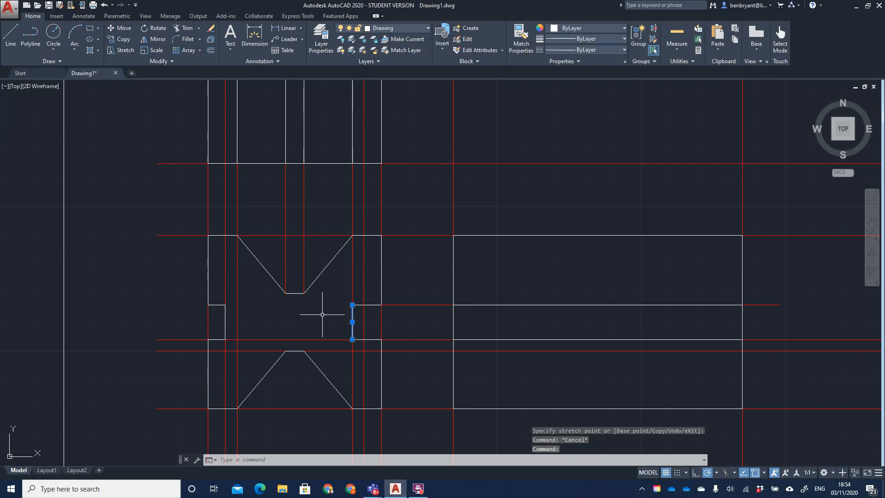
{"action": "left_click", "coordinate": [353, 322]}
{"action": "left_click", "coordinate": [363, 322]}
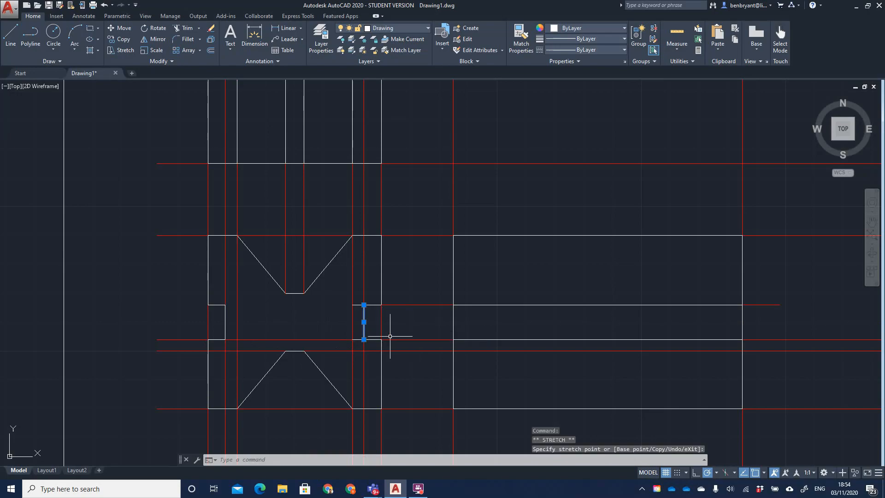
{"action": "key", "text": "Escape"}
{"action": "key", "text": "Escape"}
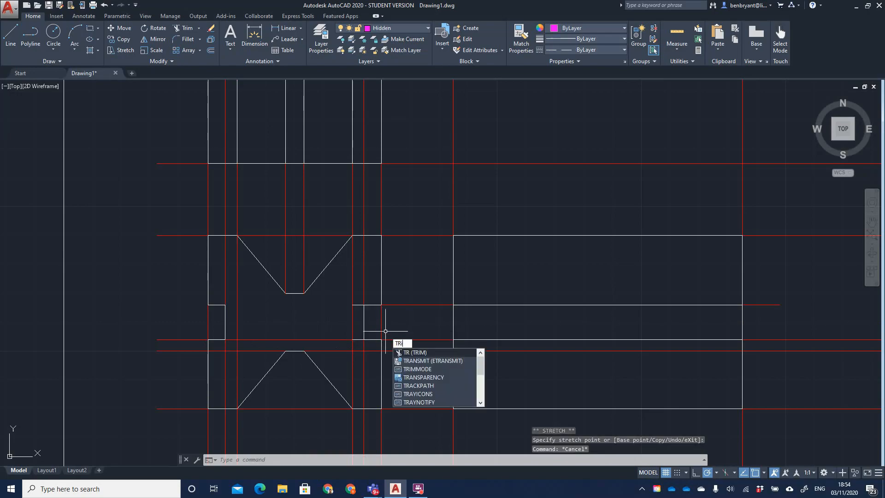
- Trim the right slot's upper and lower edges back to its inner edge
{"action": "type", "text": "im"}
{"action": "right_click", "coordinate": [386, 333]}
{"action": "left_click", "coordinate": [356, 301]}
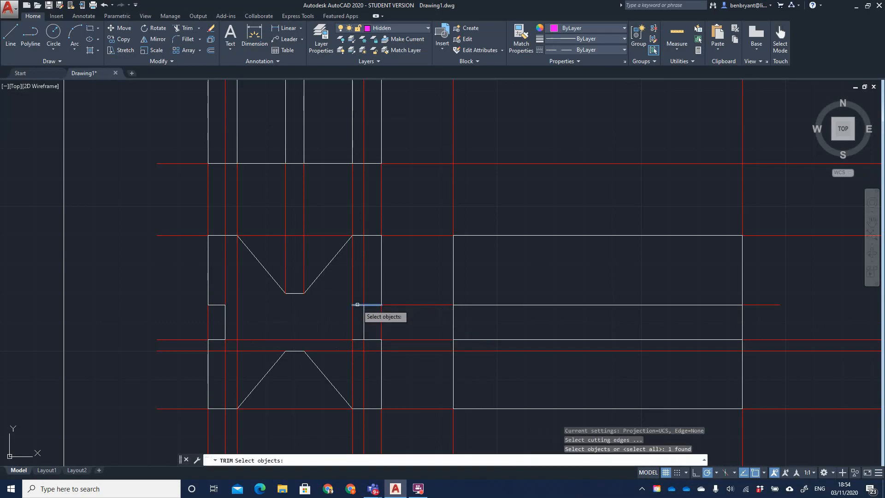
{"action": "left_click", "coordinate": [366, 309]}
{"action": "left_click", "coordinate": [364, 317]}
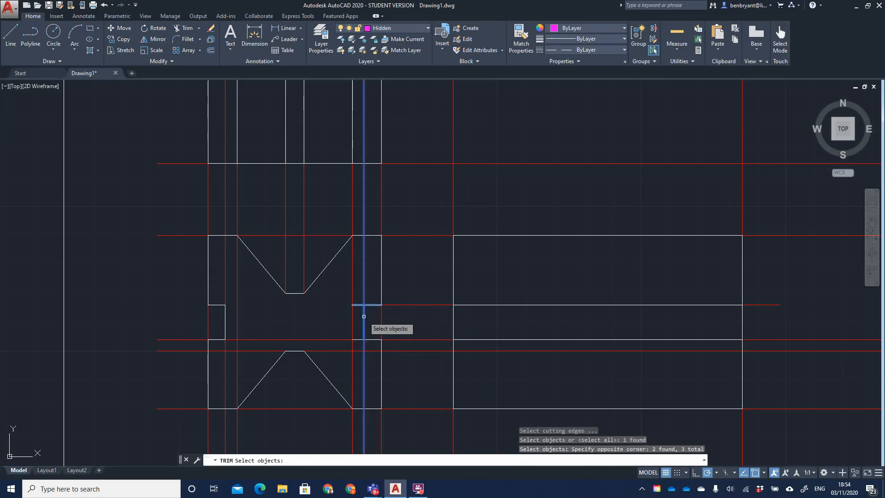
{"action": "left_click", "coordinate": [364, 339]}
{"action": "right_click", "coordinate": [353, 308]}
{"action": "left_click", "coordinate": [353, 305]}
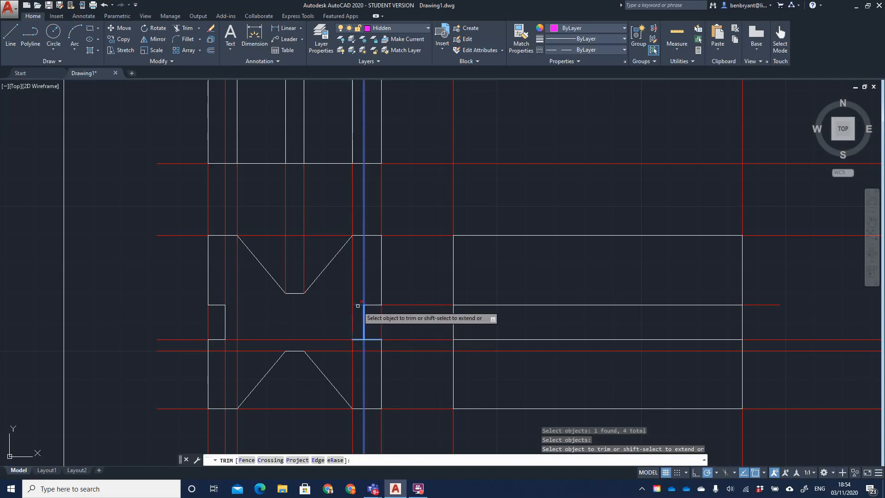
{"action": "left_click", "coordinate": [359, 339]}
{"action": "right_click", "coordinate": [375, 327]}
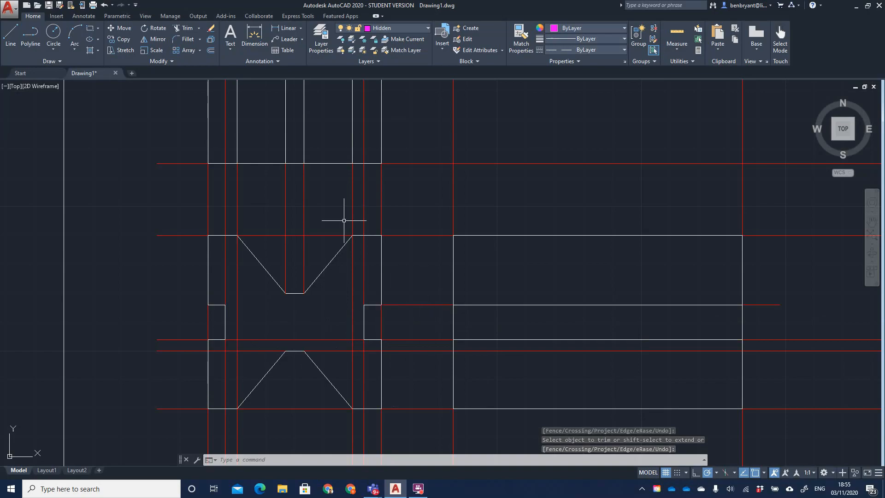
- On the Hidden layer, draw two full-height lines in the top view along the construction lines marking the side slots' depth
{"action": "middle_click_drag", "start_coordinate": [332, 192], "coordinate": [341, 197]}
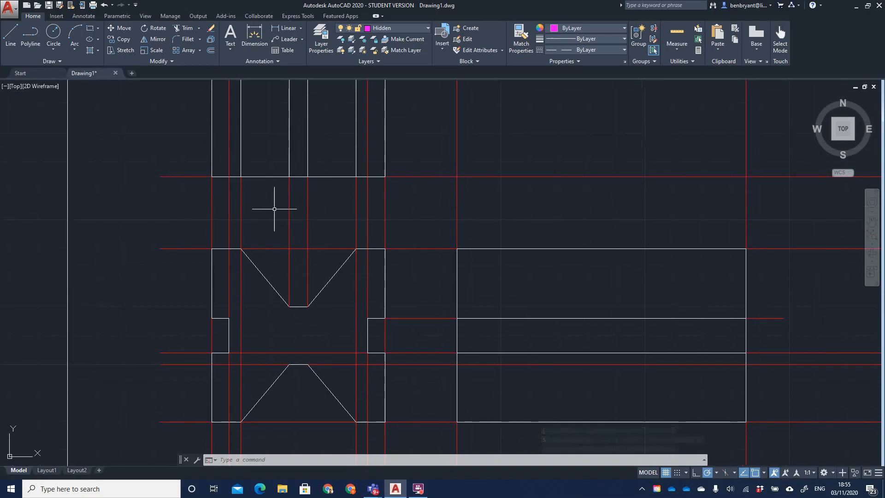
{"action": "middle_click_drag", "start_coordinate": [274, 209], "coordinate": [276, 341]}
{"action": "scroll", "coordinate": [297, 238], "scroll_direction": "down", "scroll_amount": 2}
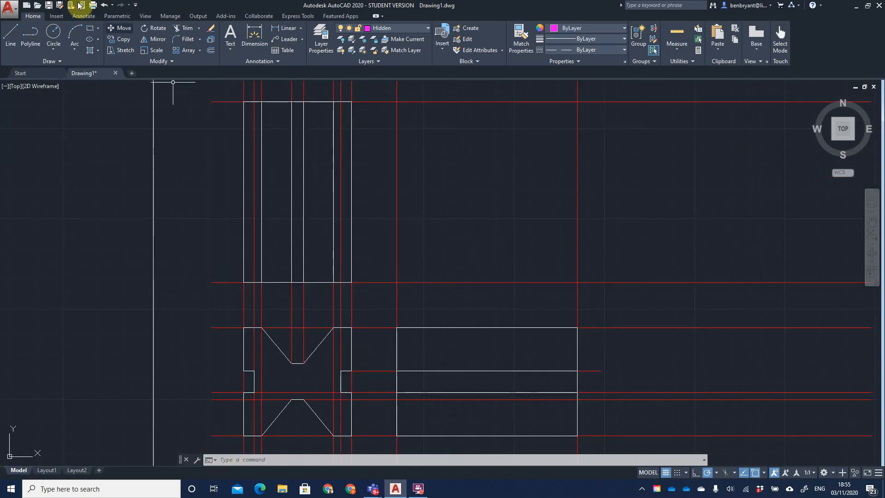
{"action": "left_click", "coordinate": [11, 35]}
{"action": "left_click", "coordinate": [254, 102]}
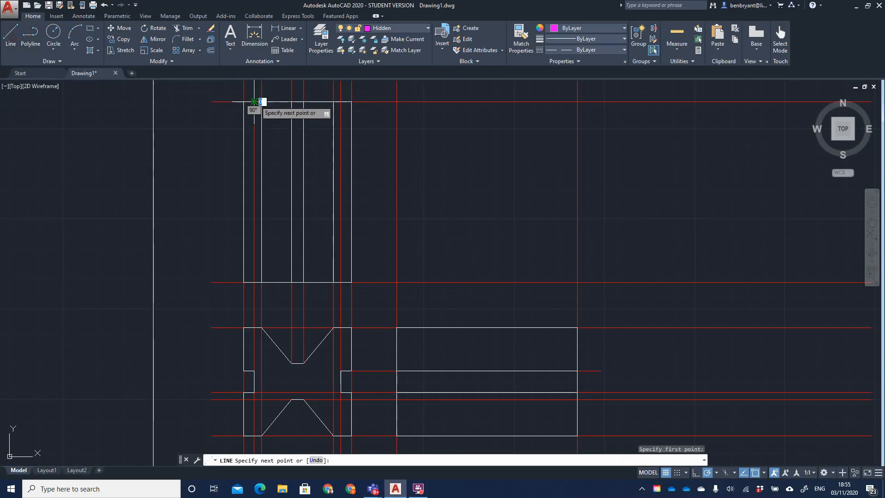
{"action": "left_click", "coordinate": [254, 282]}
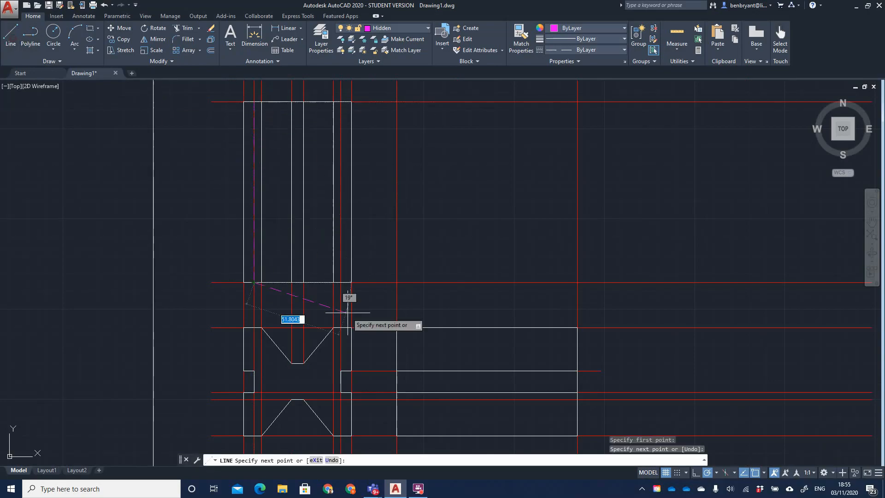
{"action": "key", "text": "Return"}
{"action": "key", "text": "Return"}
{"action": "left_click", "coordinate": [340, 282]}
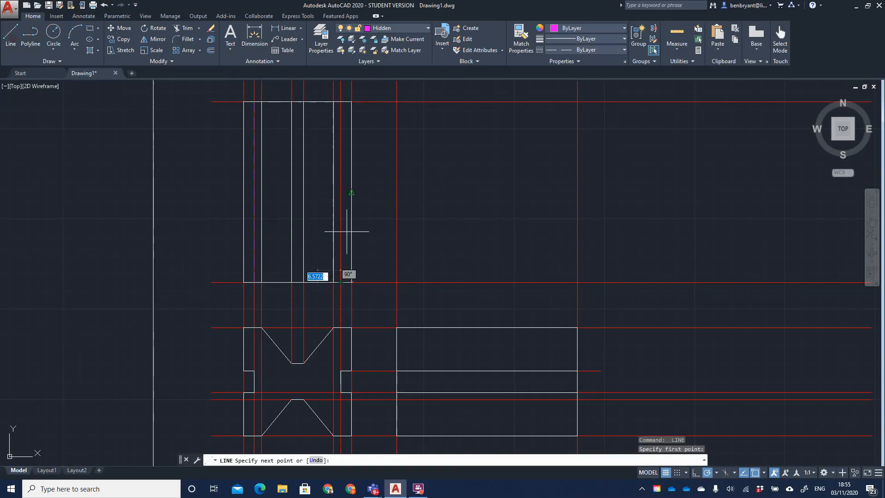
{"action": "left_click", "coordinate": [341, 102]}
{"action": "key", "text": "Return"}
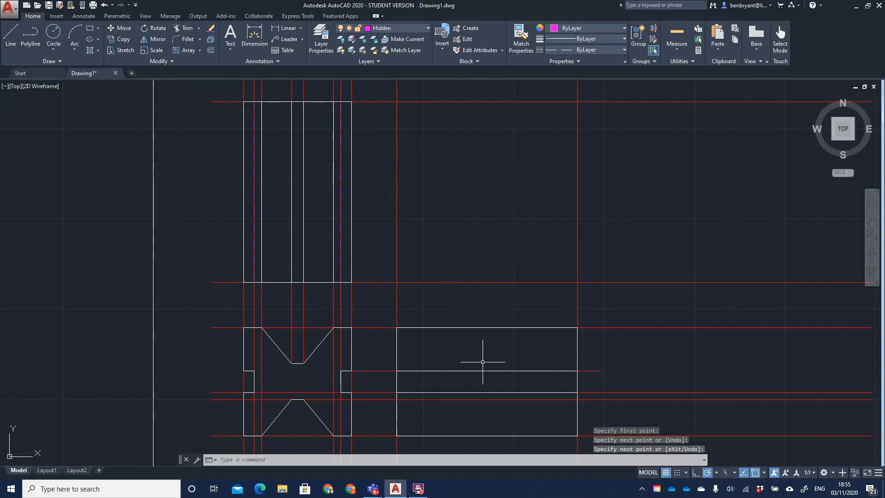
- Draw two full-width hidden lines across the side view, level with the upper V's floor and the lower V's peak
{"action": "mouse_move", "coordinate": [483, 362]}
{"action": "middle_mouse_down"}
{"action": "mouse_move", "coordinate": [413, 312]}
{"action": "mouse_move", "coordinate": [389, 308]}
{"action": "middle_mouse_up"}
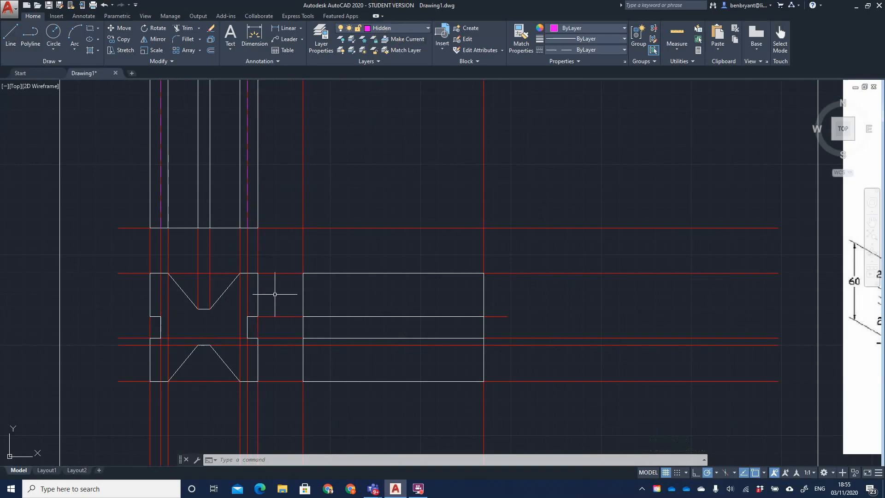
{"action": "left_click", "coordinate": [10, 39]}
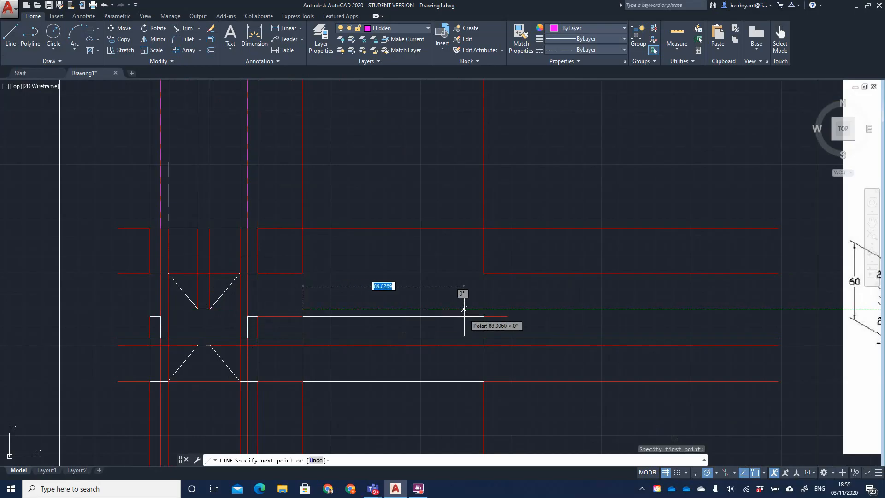
{"action": "left_click", "coordinate": [483, 308]}
{"action": "key", "text": "Escape"}
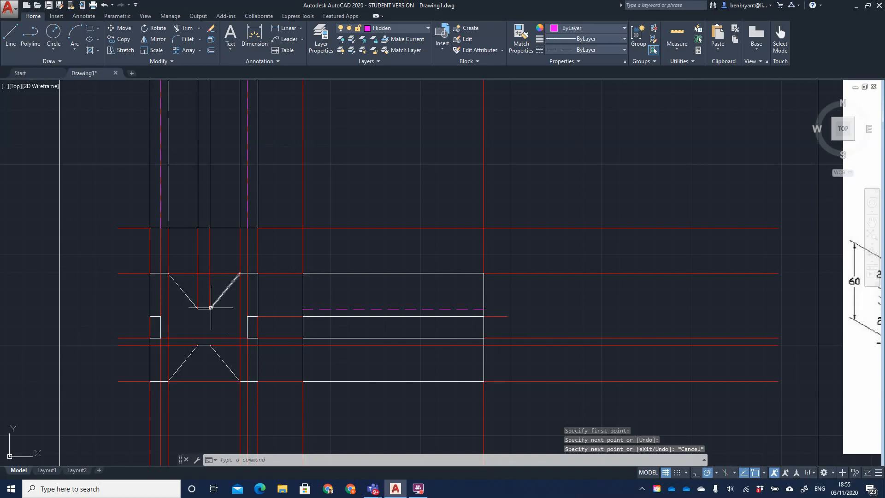
{"action": "key", "text": "Return"}
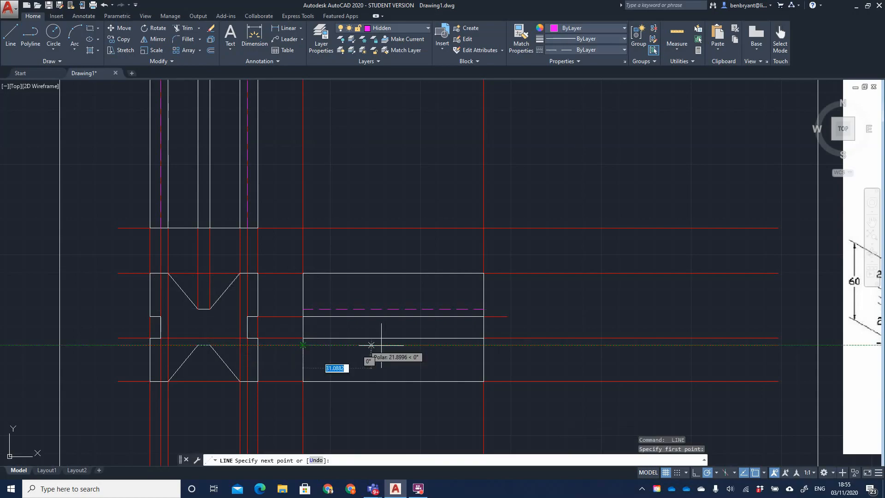
{"action": "left_click", "coordinate": [483, 345]}
{"action": "key", "text": "Escape"}
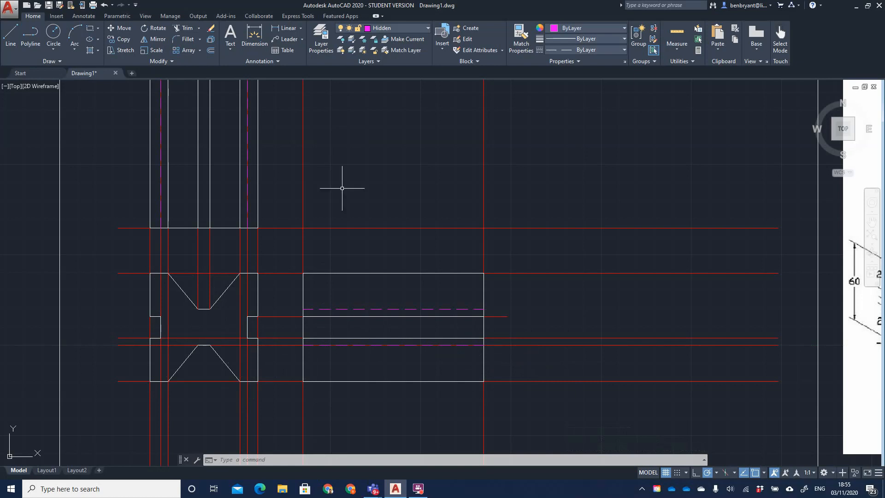
- Turn off the Construction layer so only the views, hidden lines and sheet border show
{"action": "left_click", "coordinate": [400, 29]}
{"action": "left_click", "coordinate": [341, 62]}
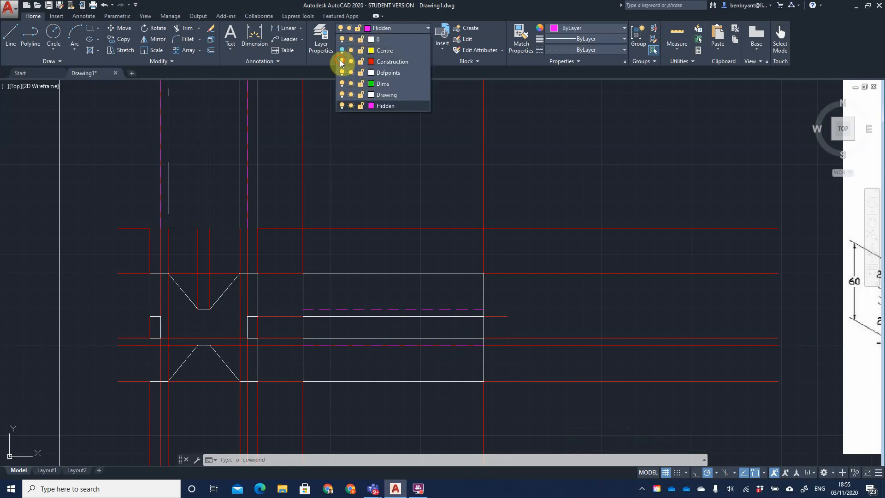
{"action": "scroll", "coordinate": [369, 230], "scroll_direction": "down", "scroll_amount": 3}
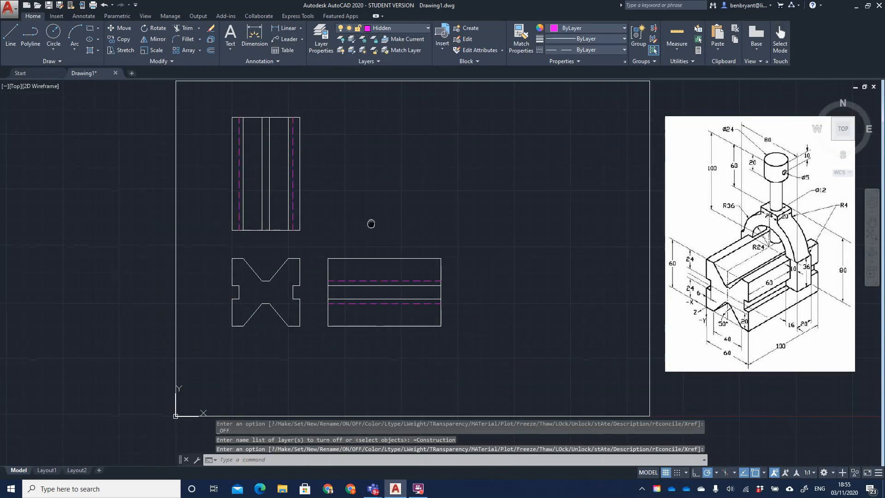
{"action": "scroll", "coordinate": [411, 190], "scroll_direction": "down", "scroll_amount": 2}
{"action": "scroll", "coordinate": [369, 244], "scroll_direction": "up", "scroll_amount": 2}
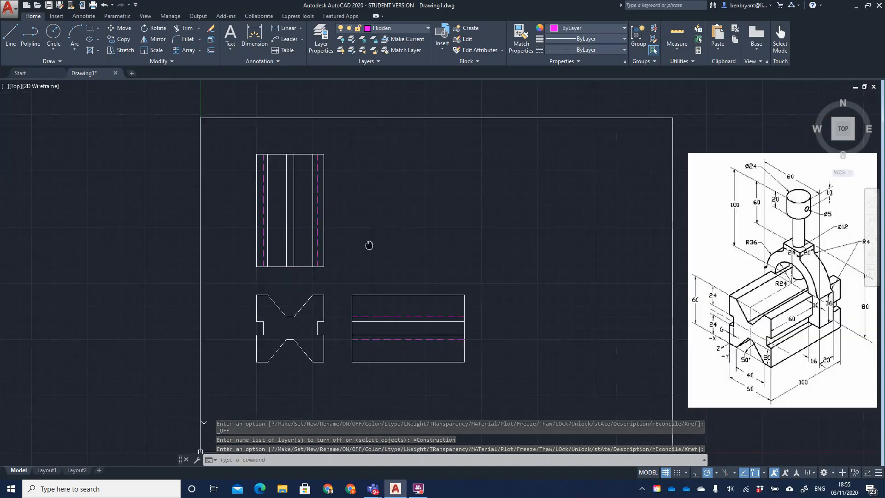
{"action": "middle_click_drag", "start_coordinate": [367, 247], "coordinate": [357, 253]}
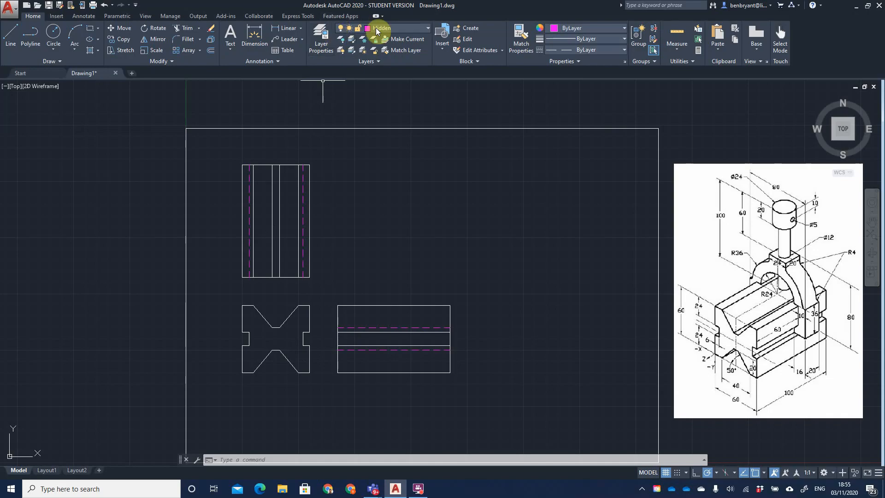
- On the Dims layer, add a linear dimension across the side view's top edge, offset 25 from the corner
{"action": "left_click", "coordinate": [389, 28]}
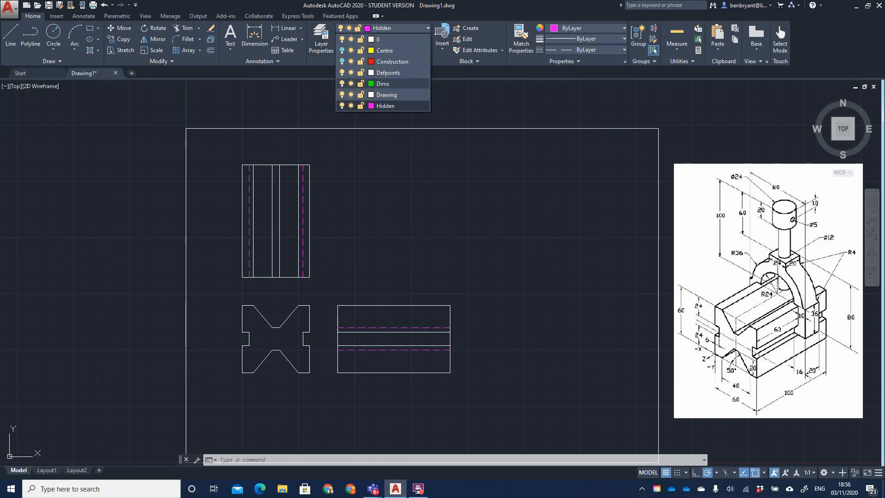
{"action": "left_click", "coordinate": [383, 84]}
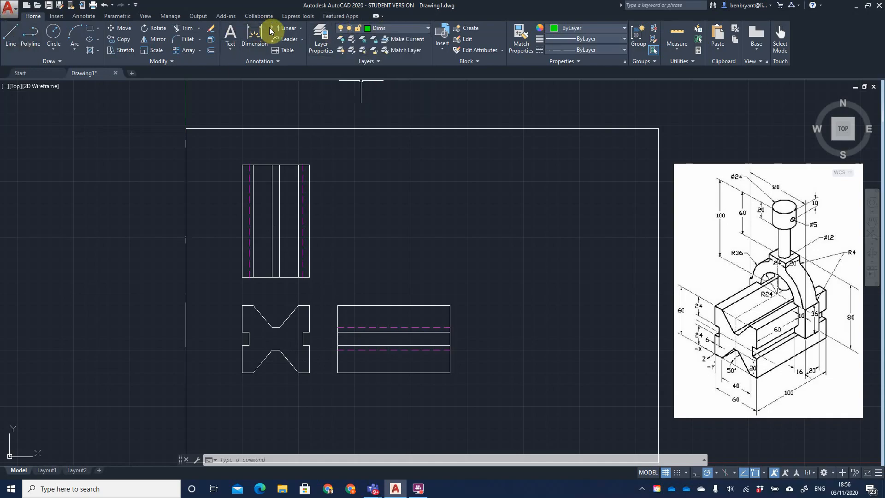
{"action": "left_click", "coordinate": [285, 28]}
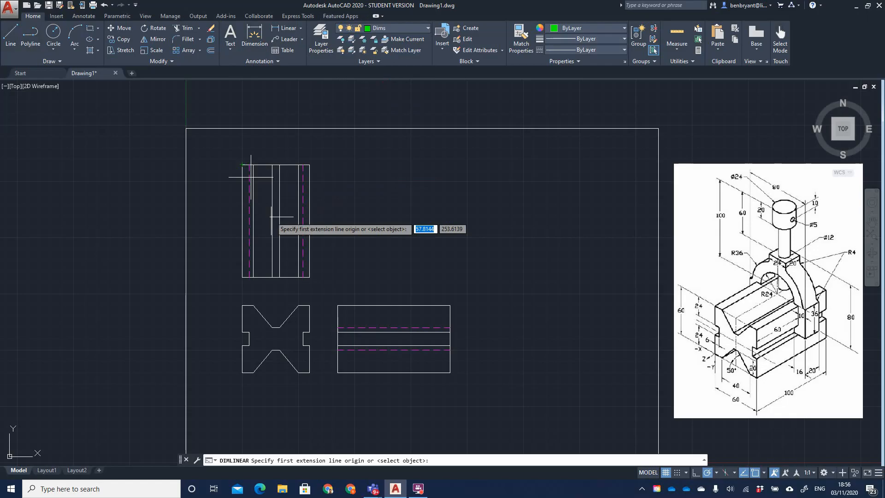
{"action": "left_click", "coordinate": [338, 305]}
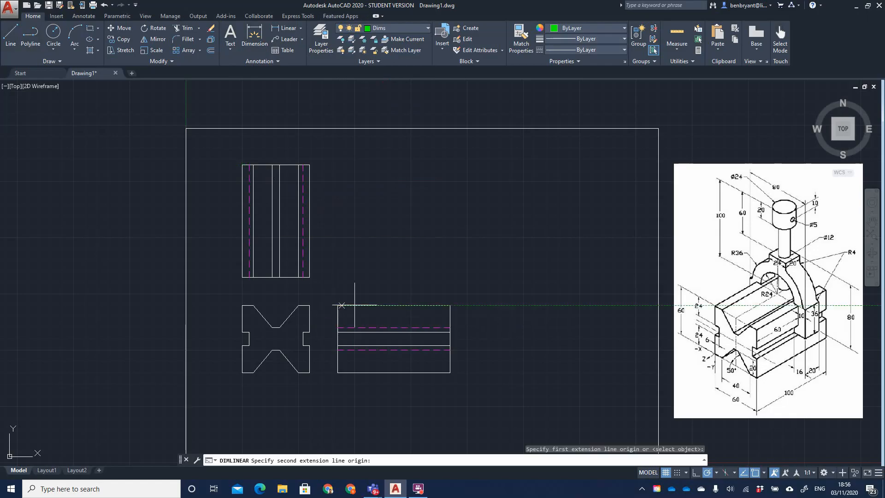
{"action": "left_click", "coordinate": [446, 305]}
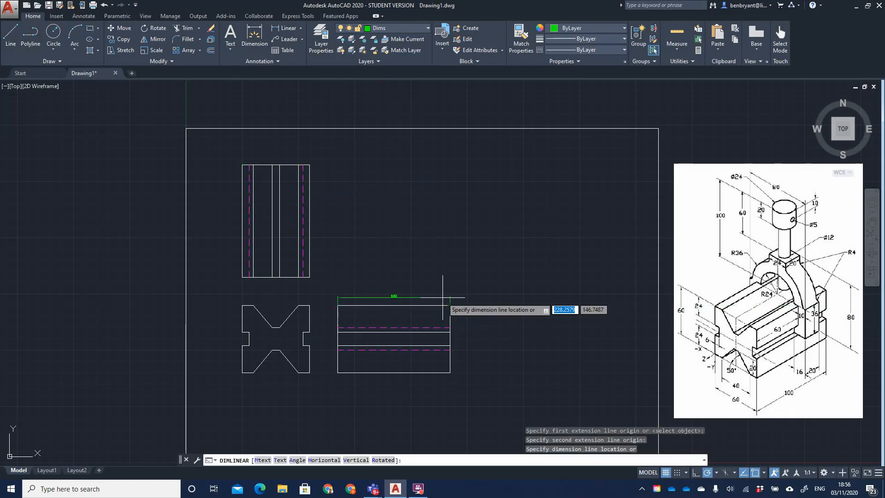
{"action": "type", "text": "25"}
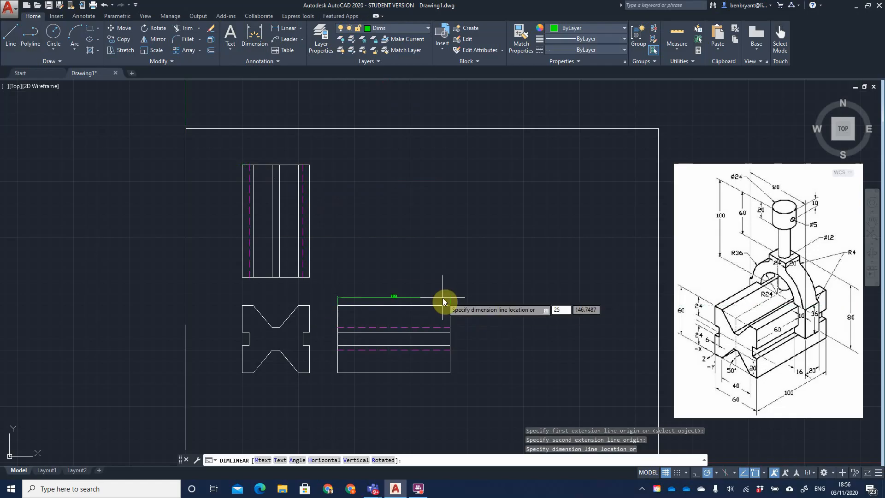
{"action": "key", "text": "Return"}
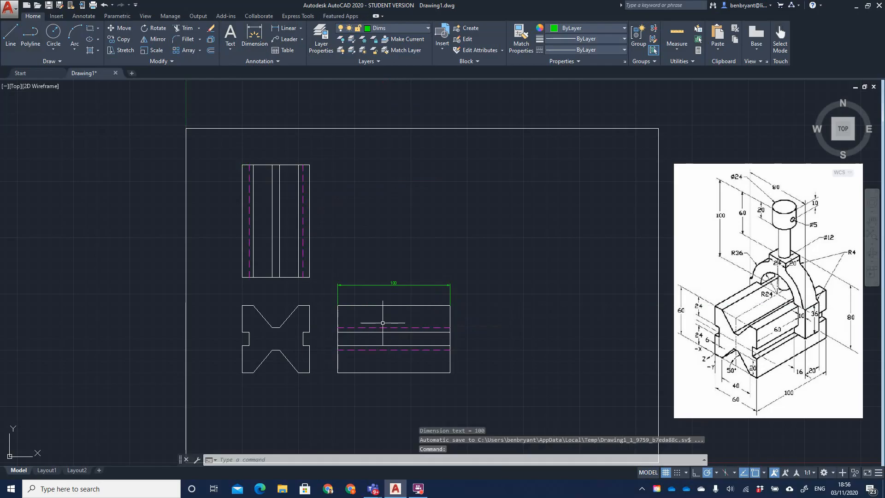
- Add a linear dimension for the side view's full height along its right edge, offset 25
{"action": "key", "text": "Return"}
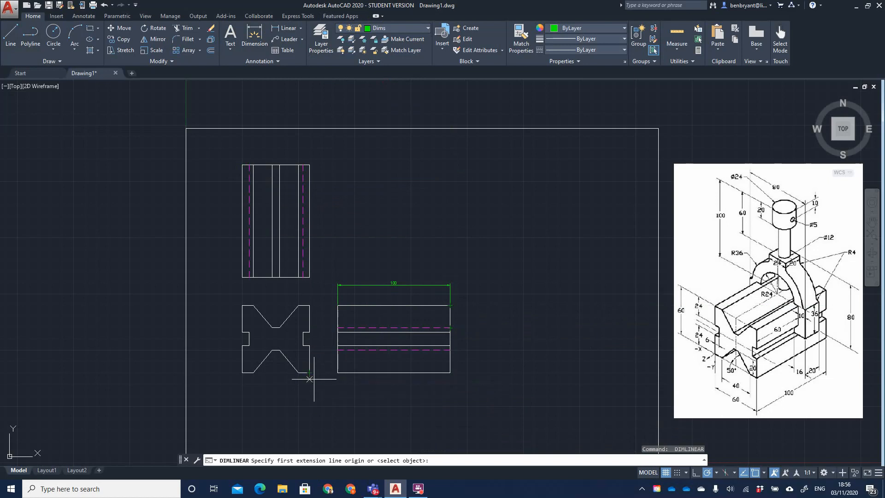
{"action": "left_click", "coordinate": [450, 373]}
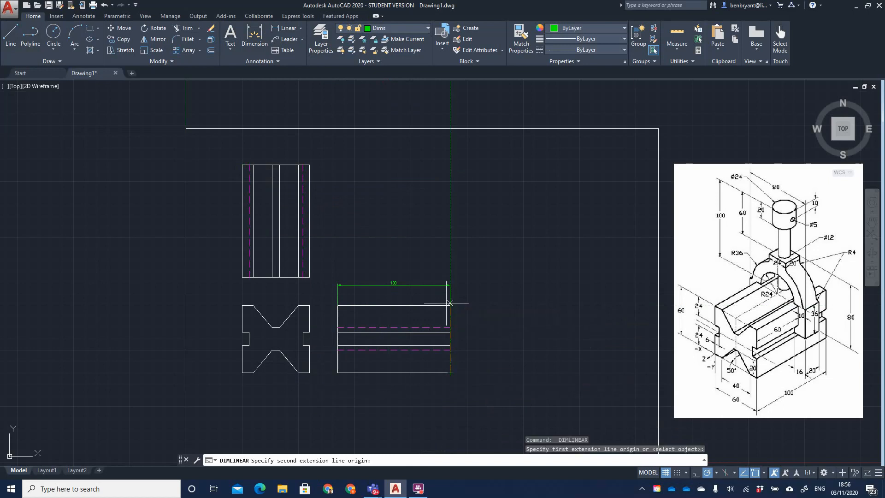
{"action": "left_click", "coordinate": [450, 305]}
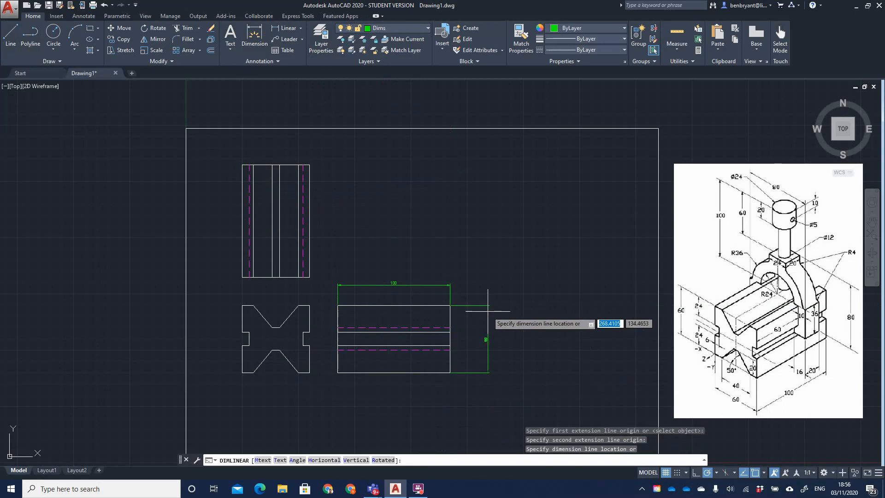
{"action": "type", "text": "25"}
{"action": "key", "text": "Return"}
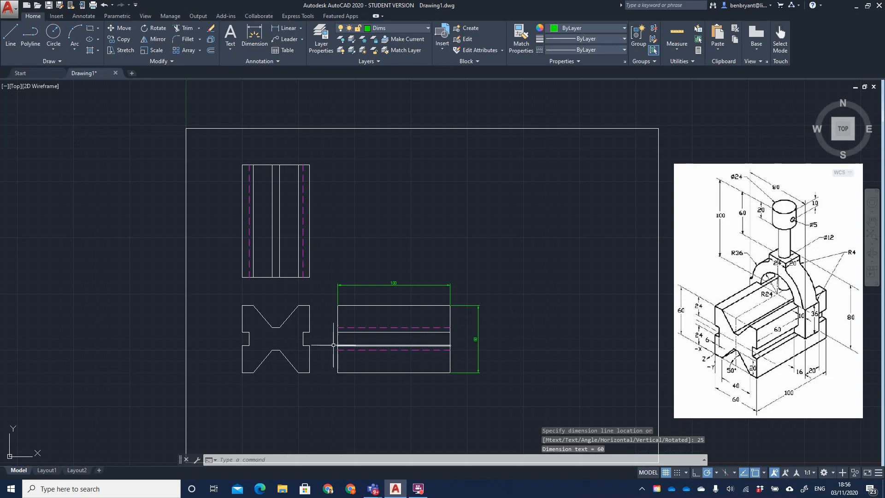
- Dimension the height from the front view's base to the left slot's lower edge, with the dimension line offset 25
{"action": "scroll", "coordinate": [329, 370], "scroll_direction": "up", "scroll_amount": 2}
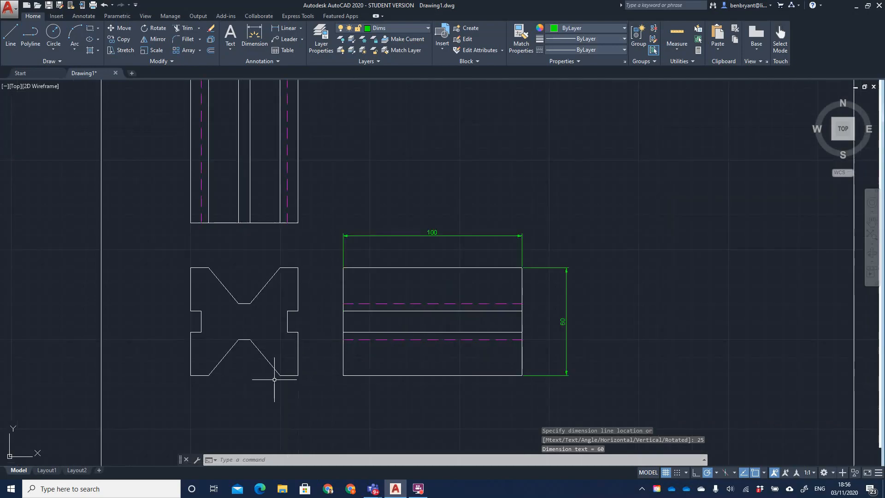
{"action": "key", "text": "space"}
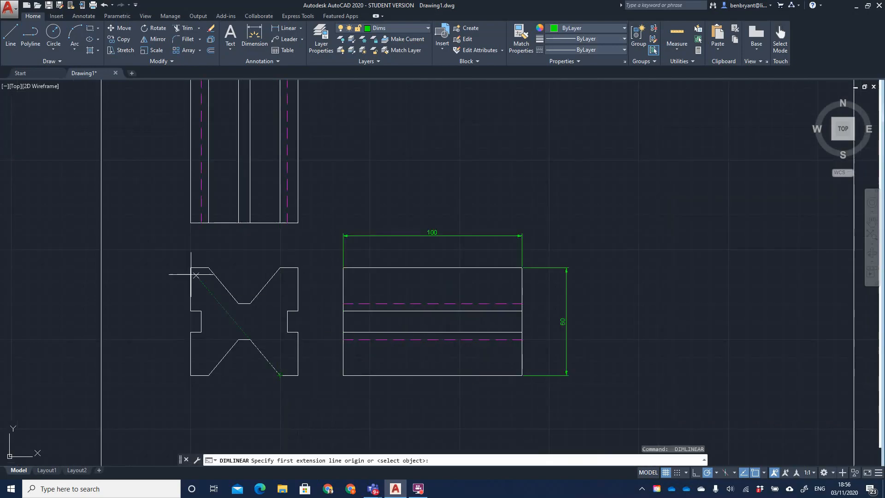
{"action": "left_click", "coordinate": [190, 332]}
{"action": "left_click", "coordinate": [190, 374]}
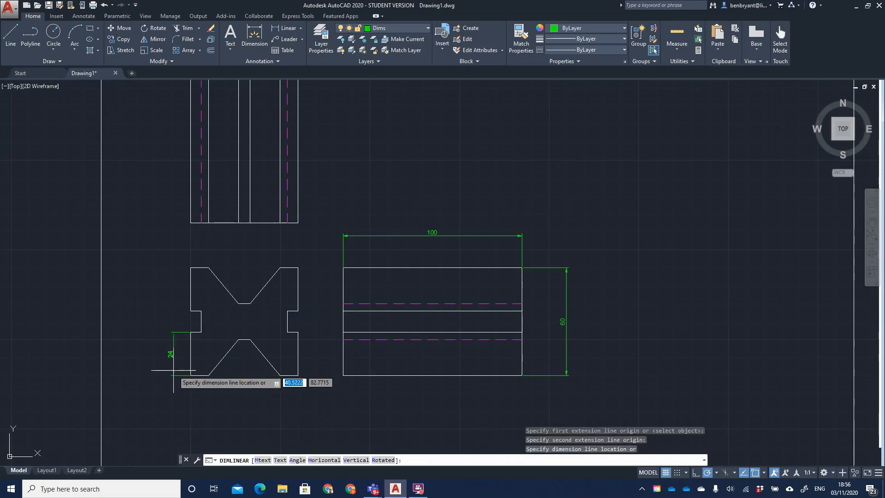
{"action": "key", "text": "Return"}
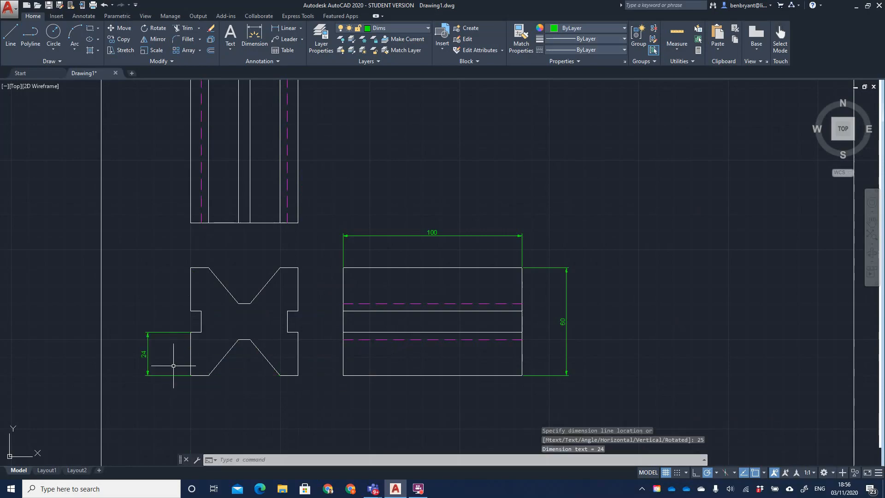
{"action": "key", "text": "Return"}
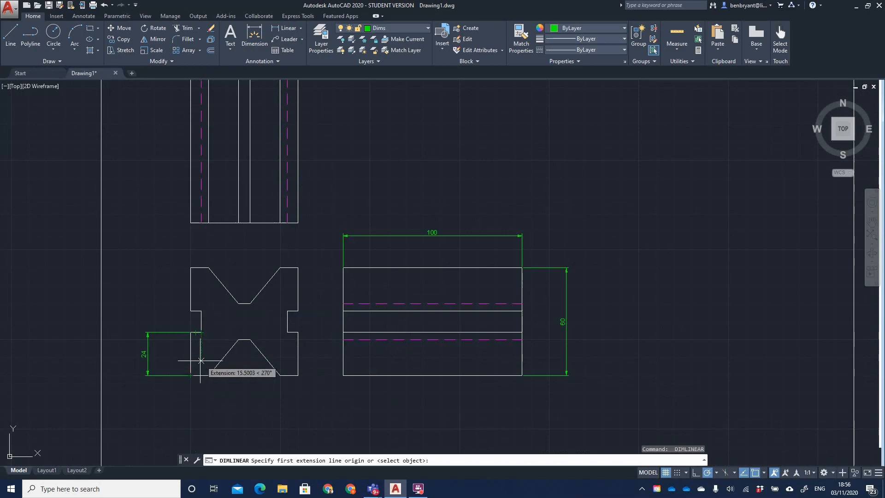
{"action": "scroll", "coordinate": [198, 362], "scroll_direction": "up", "scroll_amount": 2}
{"action": "left_click", "coordinate": [184, 315]}
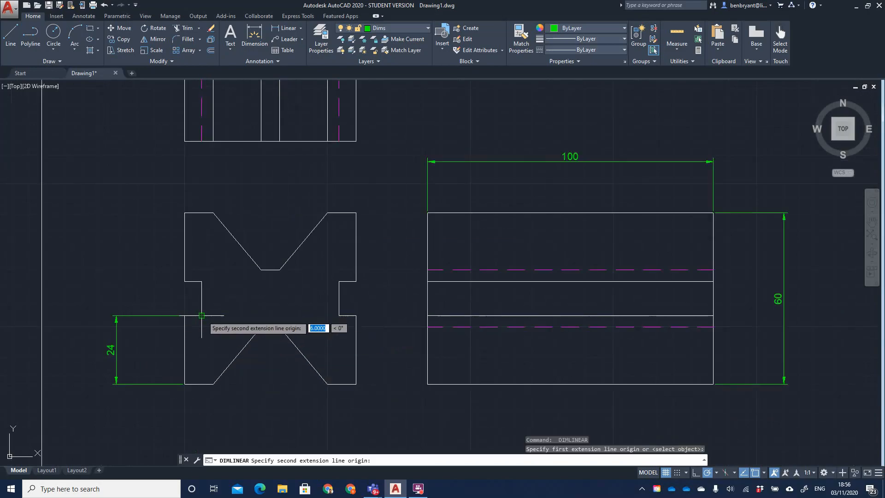
{"action": "left_click", "coordinate": [202, 315]}
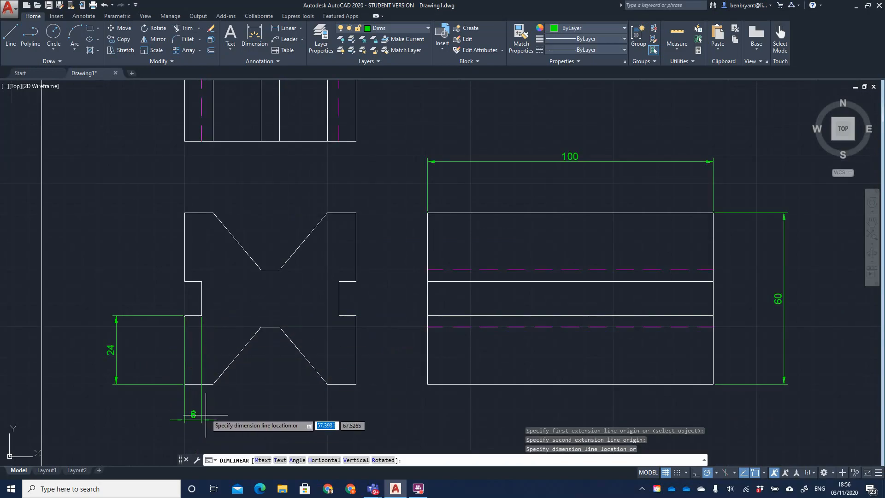
{"action": "key", "text": "Escape"}
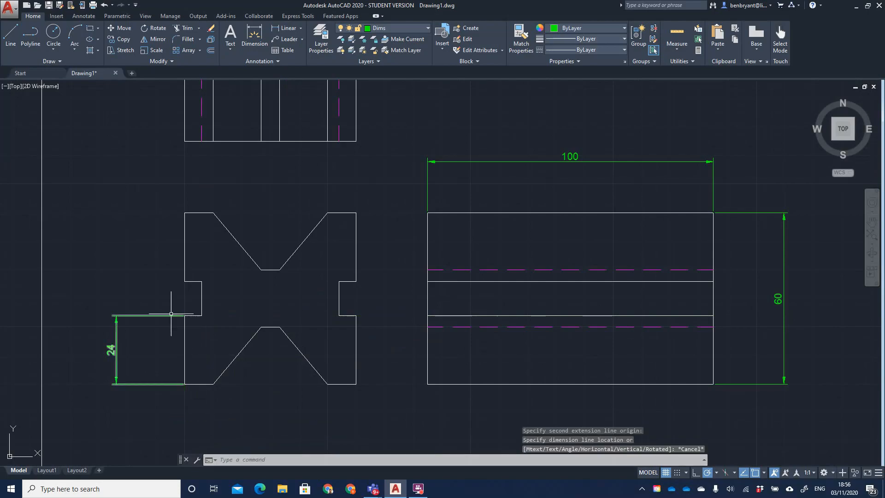
- Dimension the left slot's depth below the front view, measured from the lower-left corner, with the dimension line offset 25
{"action": "left_click", "coordinate": [280, 31]}
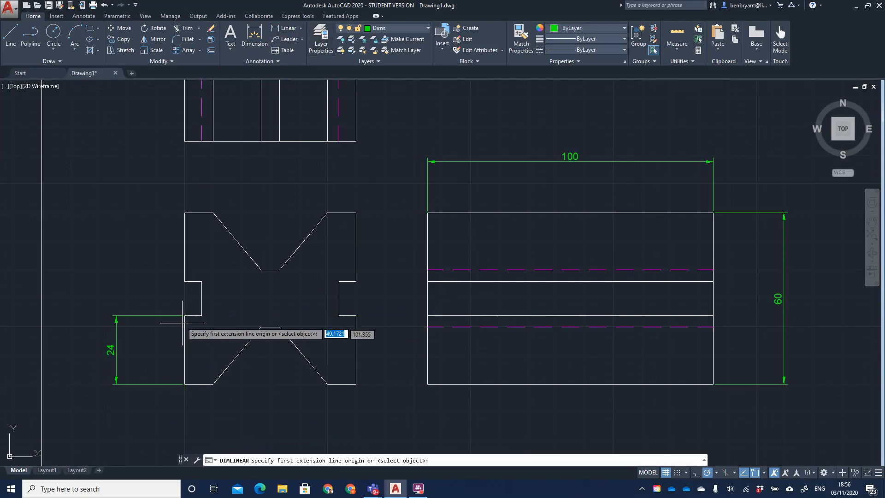
{"action": "left_click", "coordinate": [184, 384]}
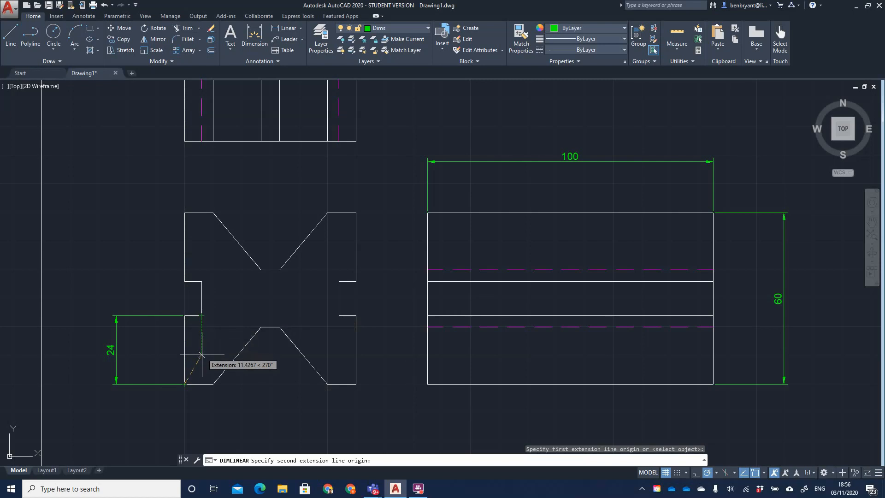
{"action": "left_click", "coordinate": [204, 384]}
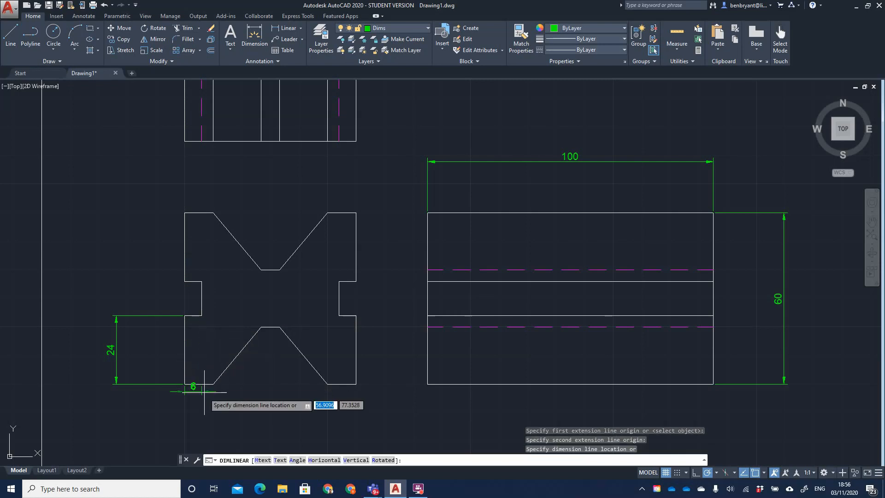
{"action": "key", "text": "Return"}
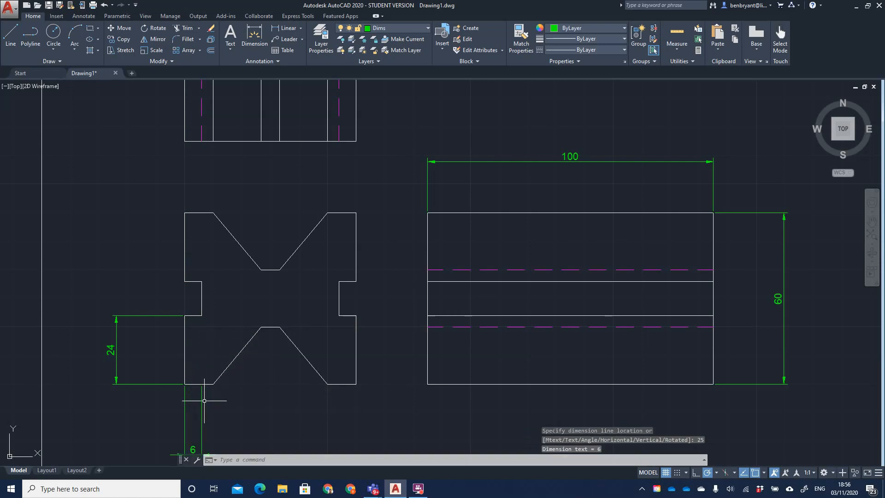
{"action": "middle_click_drag", "start_coordinate": [247, 395], "coordinate": [242, 355]}
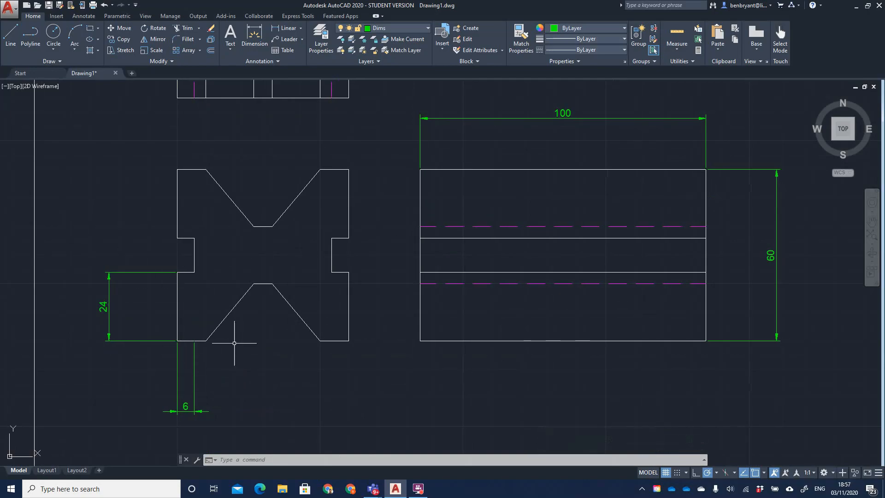
- Add an angular dimension between the lower V's right flank and the base edge, placing its arc inside the V
{"action": "left_click", "coordinate": [302, 32]}
{"action": "left_click", "coordinate": [288, 80]}
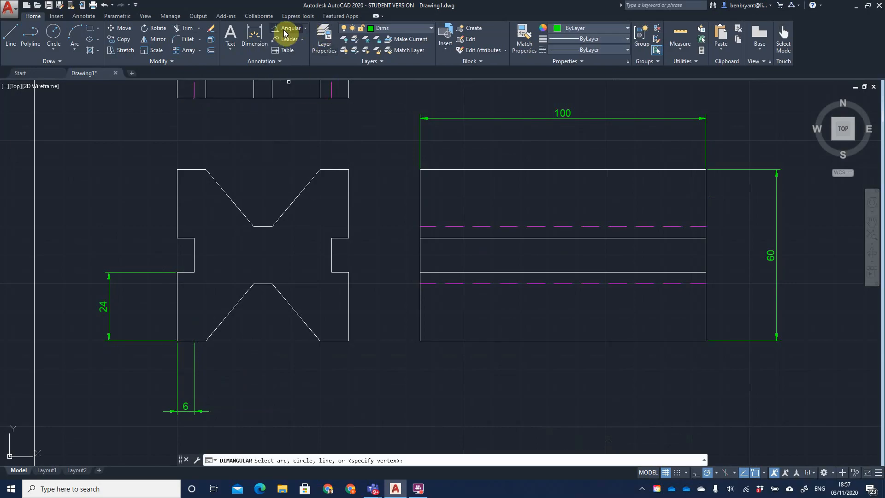
{"action": "left_click", "coordinate": [280, 296]}
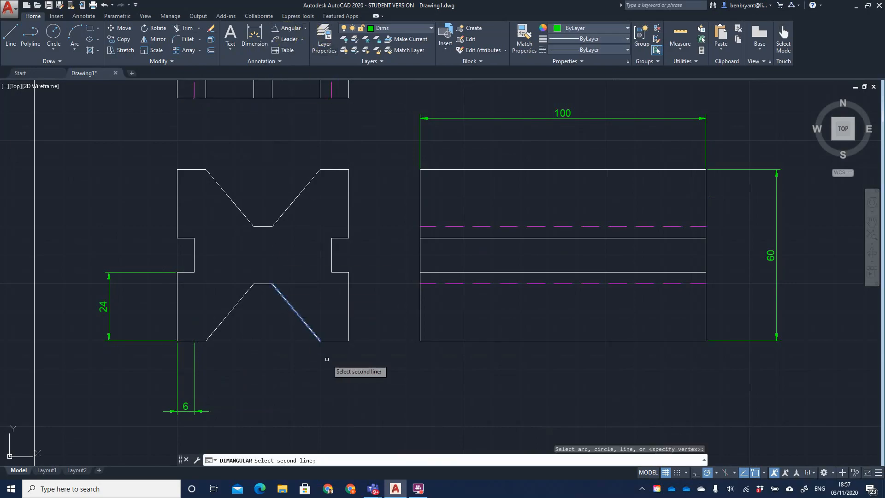
{"action": "left_click", "coordinate": [332, 341]}
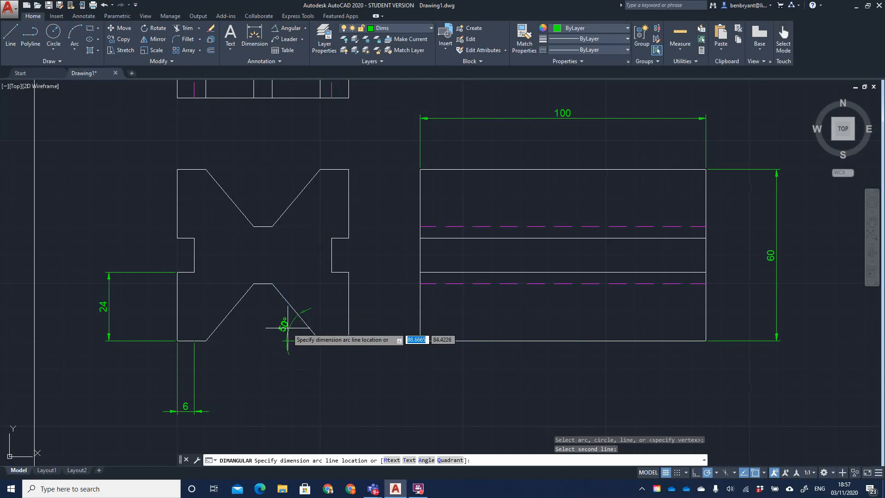
{"action": "left_click", "coordinate": [277, 314]}
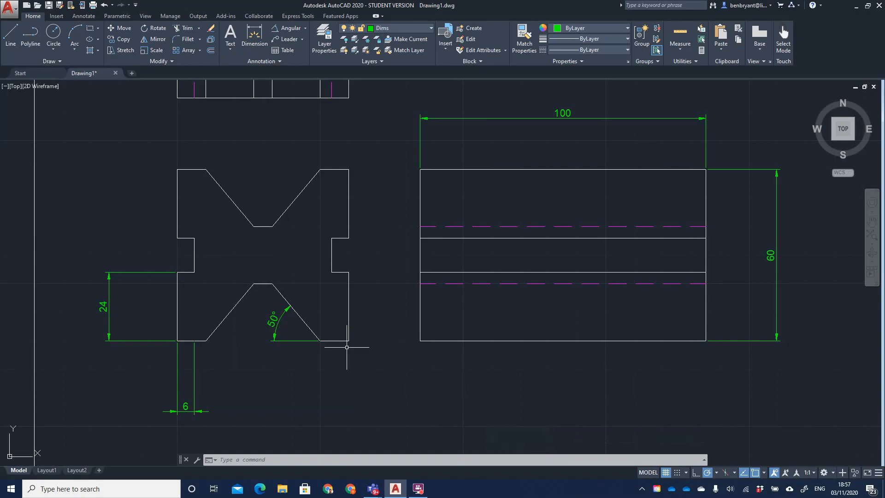
- Add a linear dimension for the width of the front view's lower-right foot, with the dimension line offset 25 below the base
{"action": "left_click", "coordinate": [304, 28]}
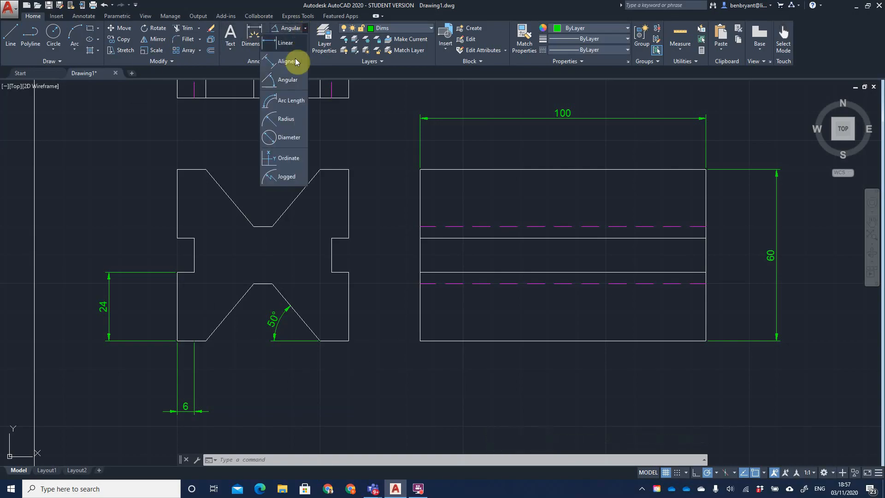
{"action": "left_click", "coordinate": [278, 43]}
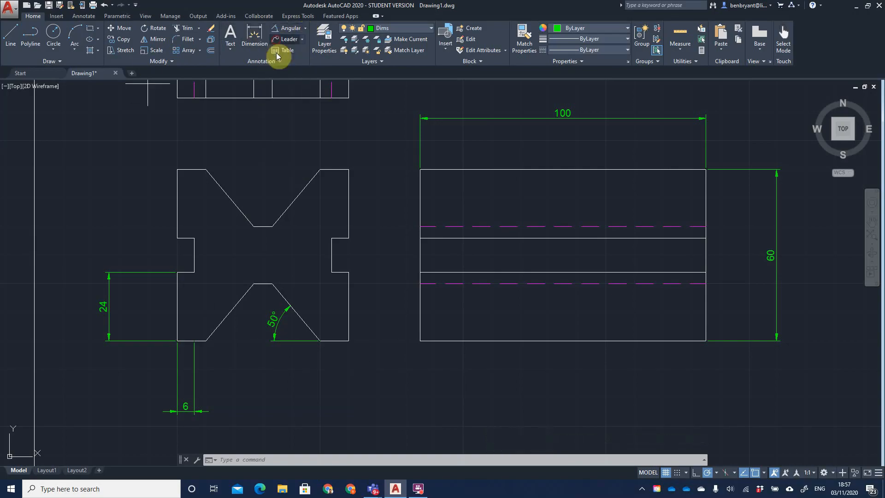
{"action": "left_click", "coordinate": [320, 340]}
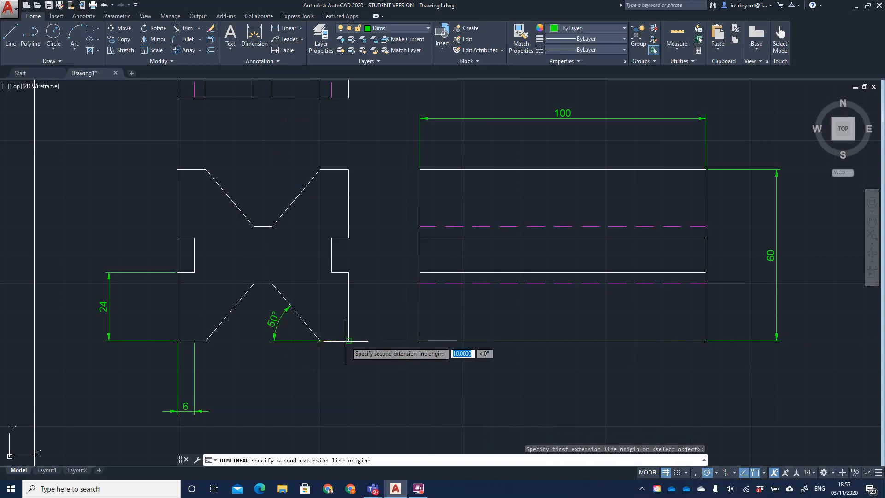
{"action": "left_click", "coordinate": [349, 341]}
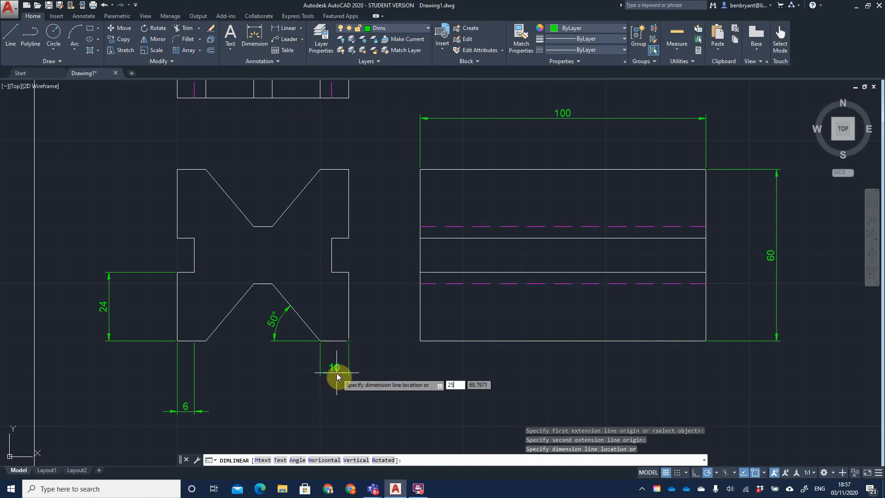
{"action": "key", "text": "Return"}
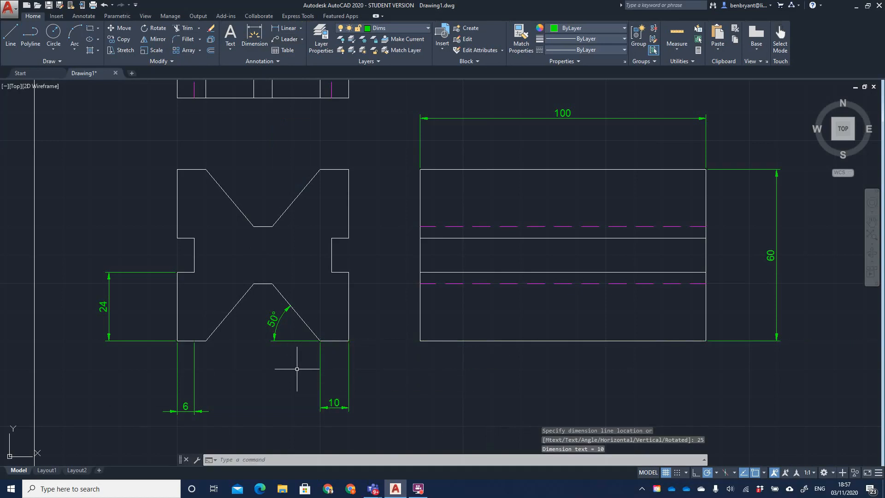
- Dimension the left slot's opening height on the front view's left edge, with the dimension line offset 25
{"action": "key", "text": "Return"}
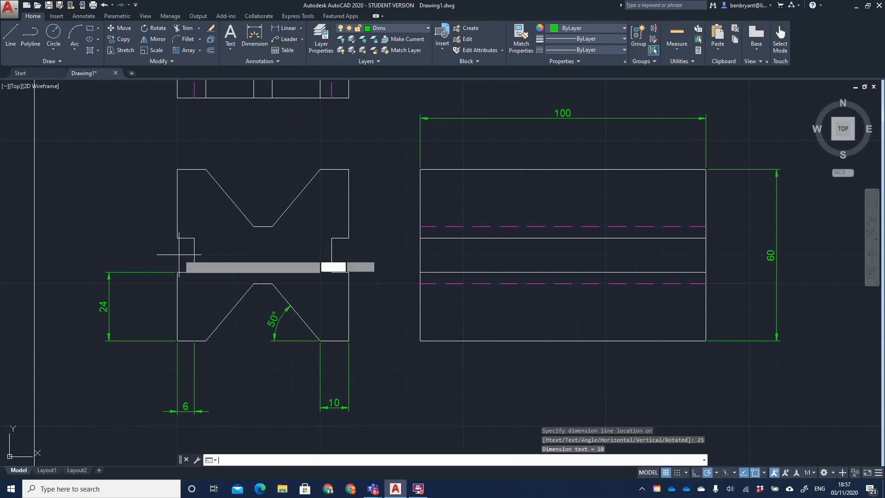
{"action": "left_click", "coordinate": [177, 272]}
{"action": "left_click", "coordinate": [177, 238]}
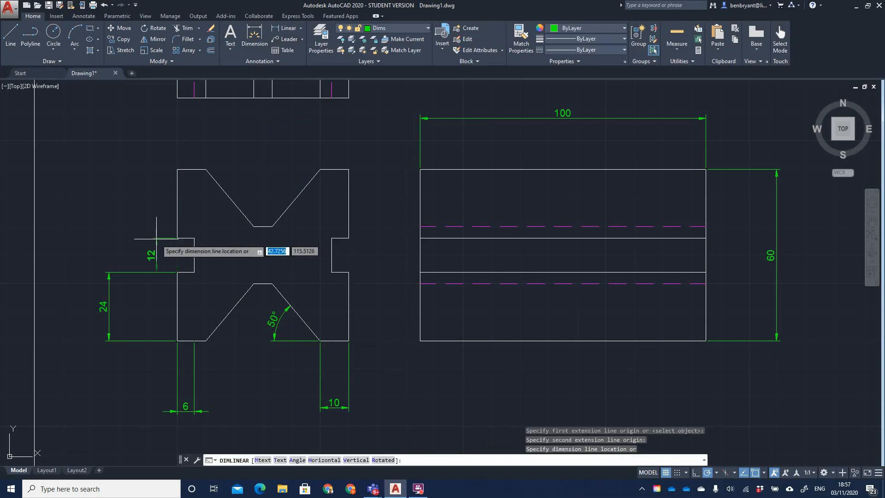
{"action": "type", "text": "25"}
{"action": "key", "text": "Return"}
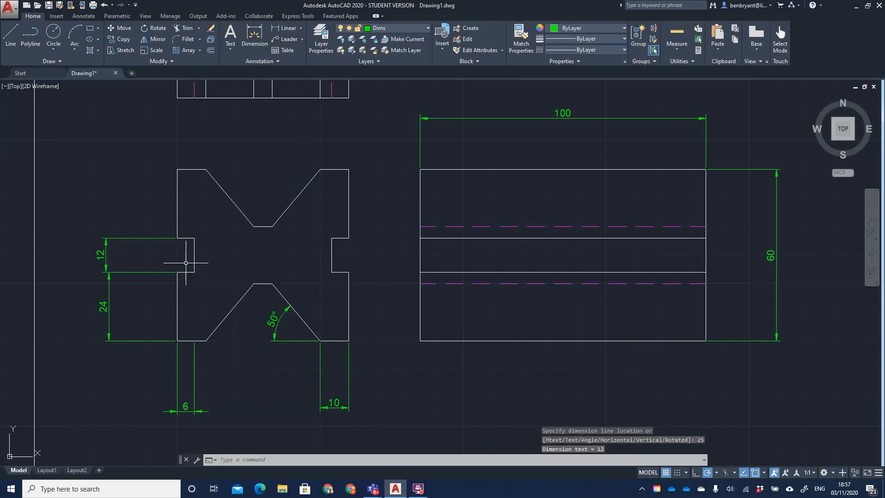
- Move the left slot's height dimension line into line with the height dimension below it
{"action": "left_click", "coordinate": [107, 261]}
{"action": "left_click", "coordinate": [105, 272]}
{"action": "key", "text": "Escape"}
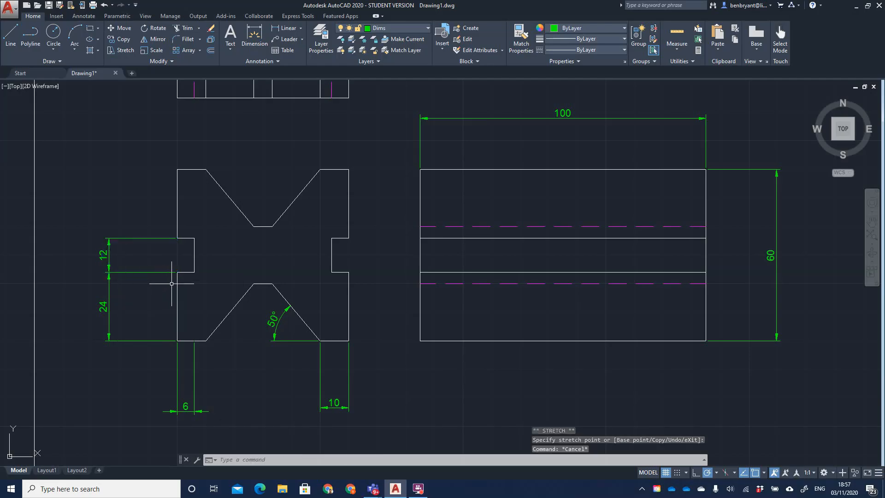
- Dimension the front view's left edge from the slot's upper edge to the top corner, with the dimension line offset 25
{"action": "middle_click_drag", "start_coordinate": [224, 242], "coordinate": [237, 245]}
{"action": "key", "text": "Return"}
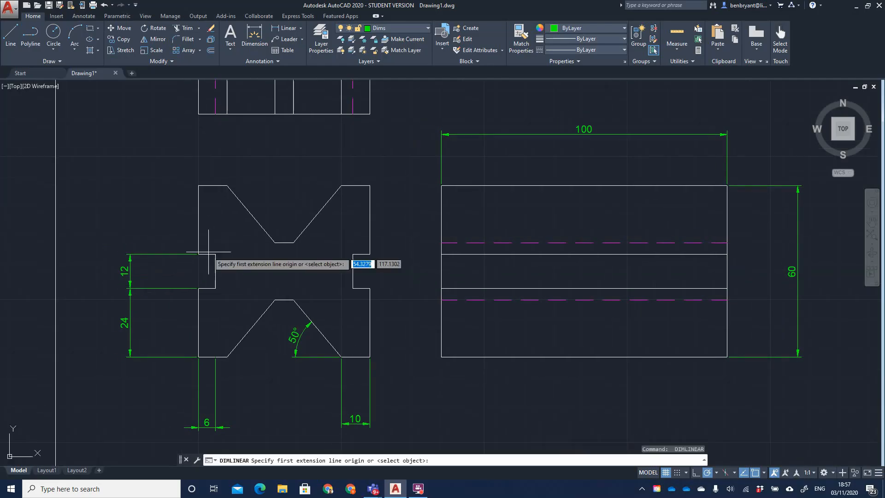
{"action": "left_click", "coordinate": [198, 253]}
{"action": "left_click", "coordinate": [198, 186]}
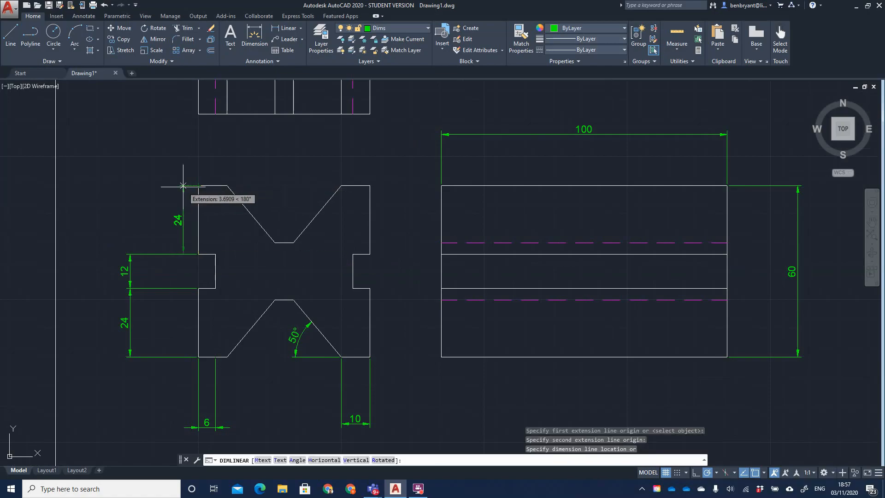
{"action": "type", "text": "25"}
{"action": "key", "text": "Return"}
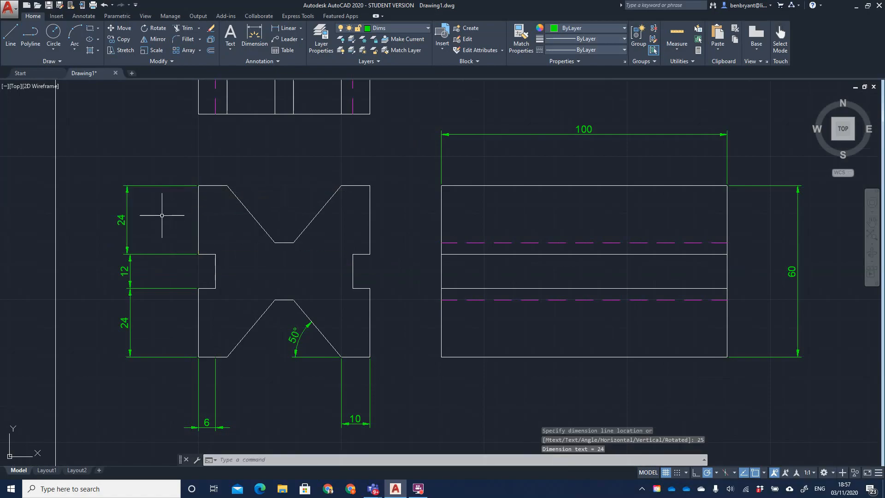
- Move the upper-left height dimension line into line with the slot's height dimension
{"action": "left_click", "coordinate": [125, 247]}
{"action": "left_click", "coordinate": [124, 248]}
{"action": "left_click", "coordinate": [127, 253]}
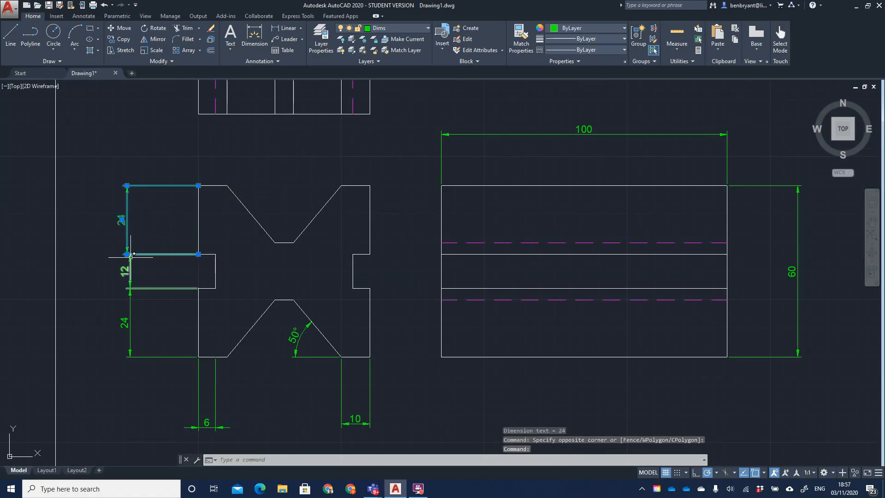
{"action": "left_click", "coordinate": [127, 254]}
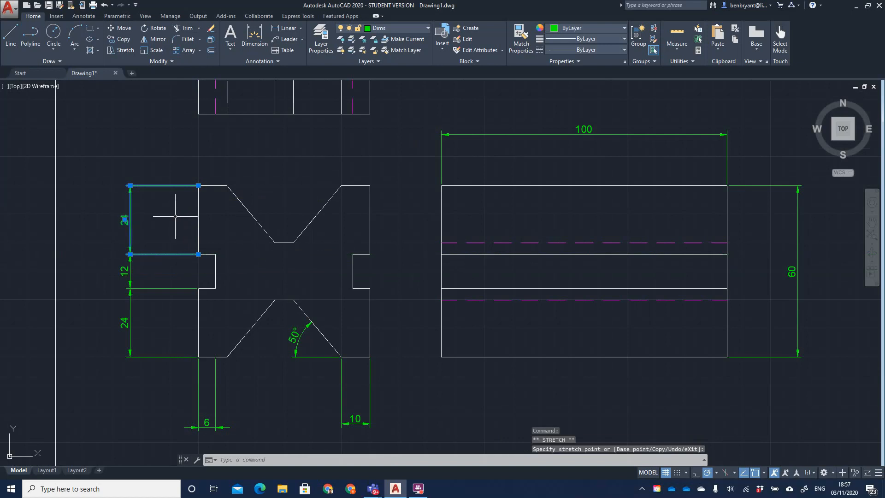
{"action": "key", "text": "Escape"}
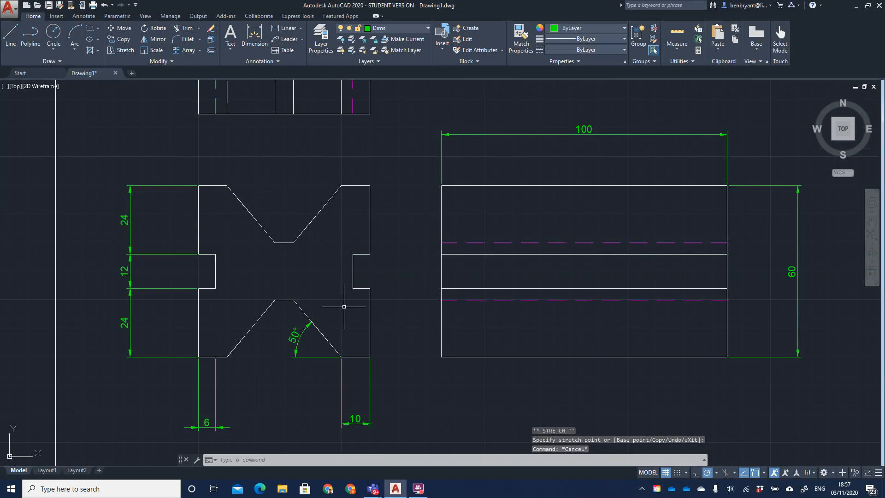
- Add a linear dimension between the two central lines above the top view, with the dimension line offset 25
{"action": "middle_click_drag", "start_coordinate": [245, 260], "coordinate": [230, 303]}
{"action": "scroll", "coordinate": [232, 283], "scroll_direction": "down", "scroll_amount": 2}
{"action": "middle_click_drag", "start_coordinate": [248, 246], "coordinate": [248, 258]}
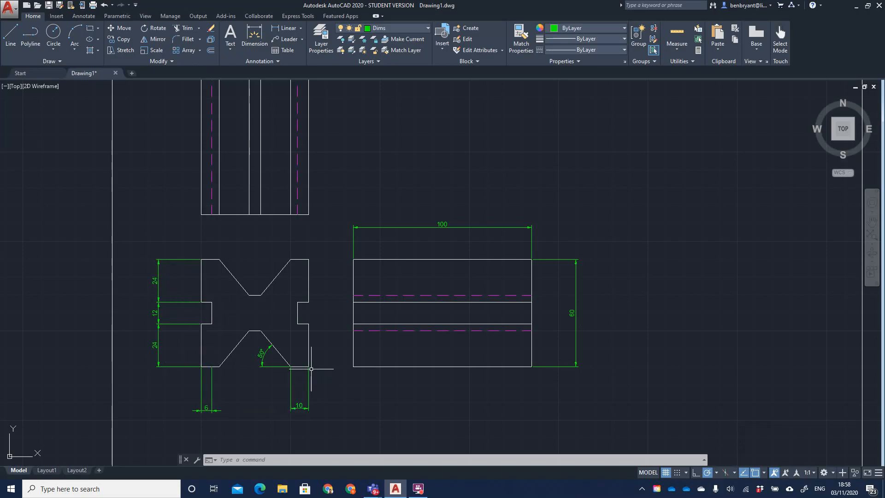
{"action": "middle_click_drag", "start_coordinate": [220, 280], "coordinate": [228, 320]}
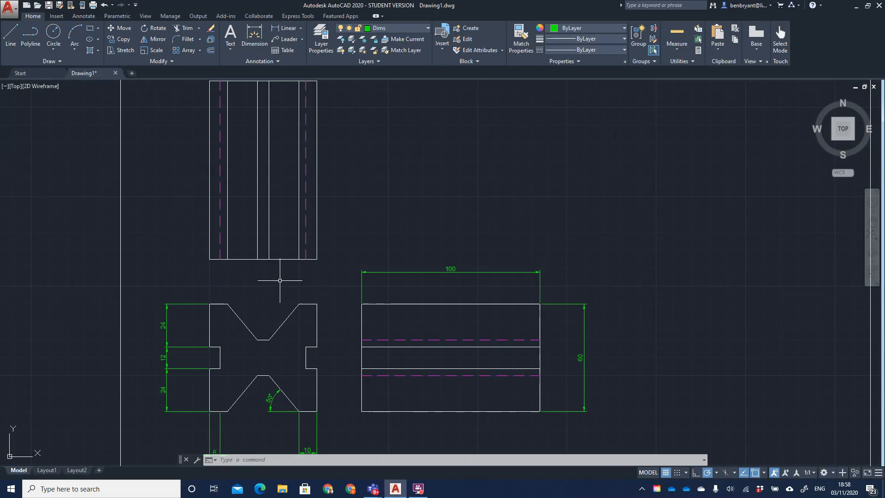
{"action": "middle_click_drag", "start_coordinate": [280, 280], "coordinate": [274, 340]}
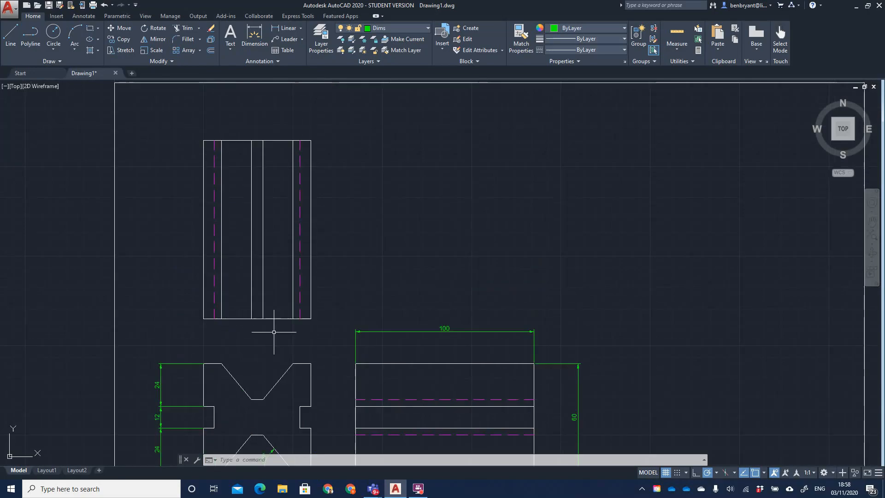
{"action": "left_click", "coordinate": [287, 28]}
{"action": "left_click", "coordinate": [251, 140]}
{"action": "left_click", "coordinate": [263, 140]}
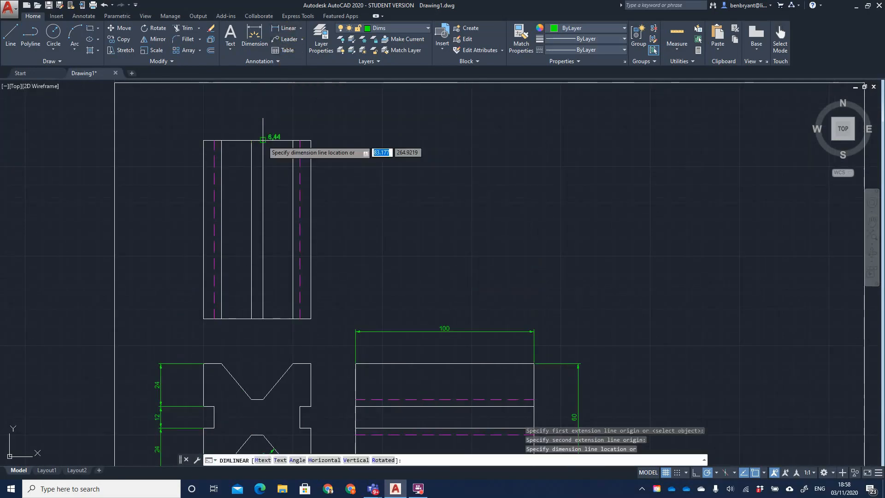
{"action": "type", "text": "25"}
{"action": "key", "text": "Return"}
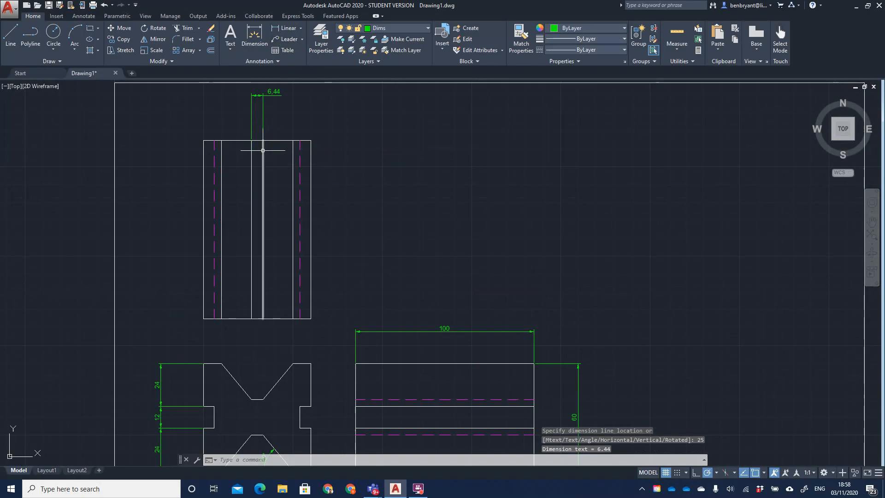
- Dimension from the top view's upper-left corner to the first central line, in line with the V-floor width dimension
{"action": "key", "text": "Return"}
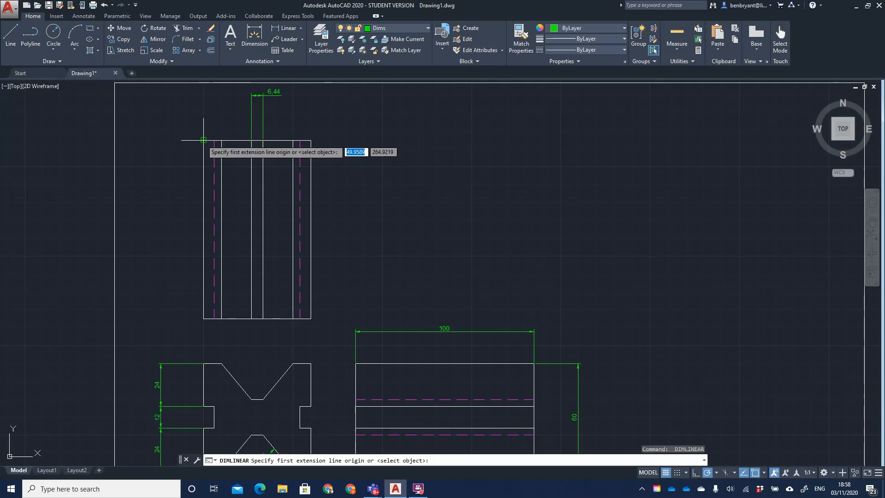
{"action": "left_click", "coordinate": [203, 140]}
{"action": "left_click", "coordinate": [251, 140]}
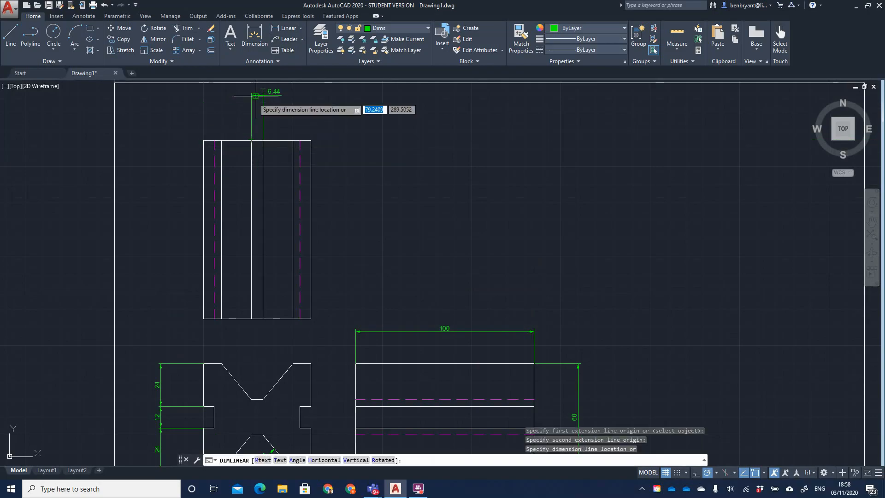
{"action": "left_click", "coordinate": [250, 98]}
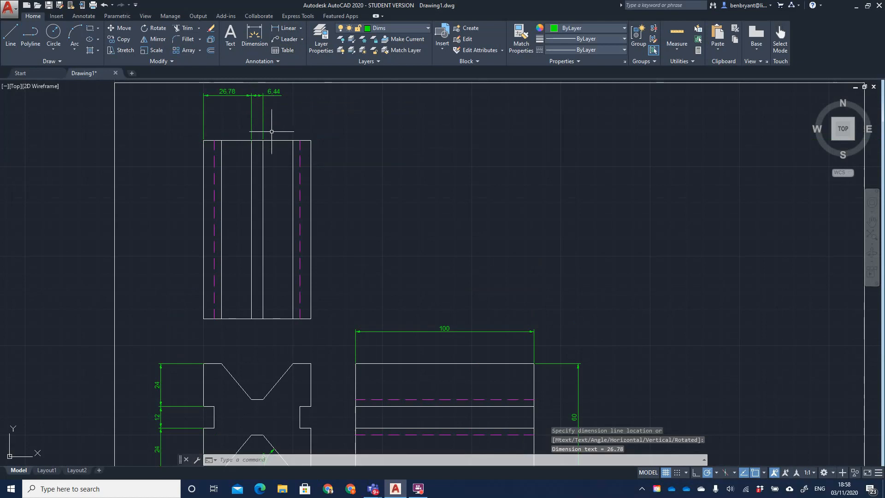
{"action": "type", "text": "V"}
{"action": "key", "text": "BackSpace"}
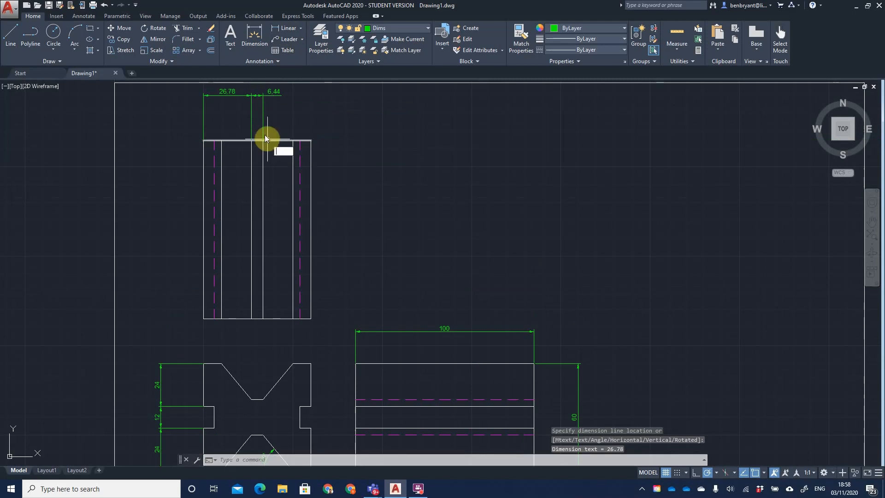
{"action": "key", "text": "Escape"}
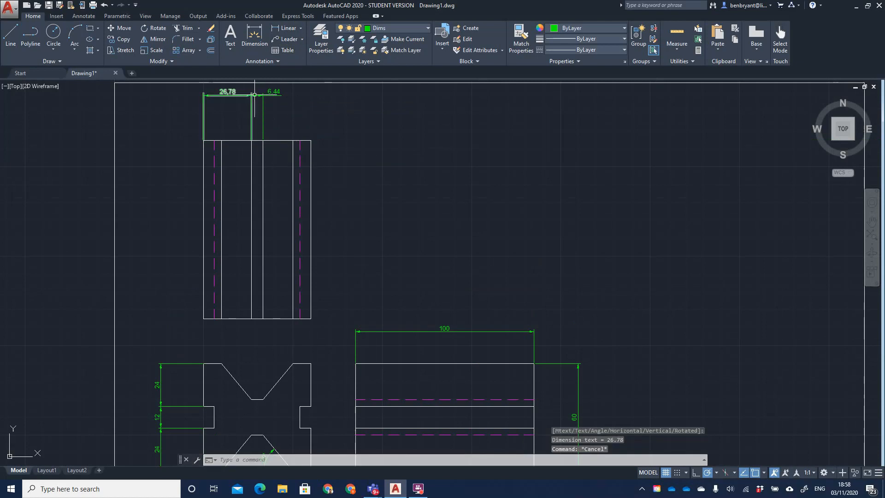
{"action": "key", "text": "Return"}
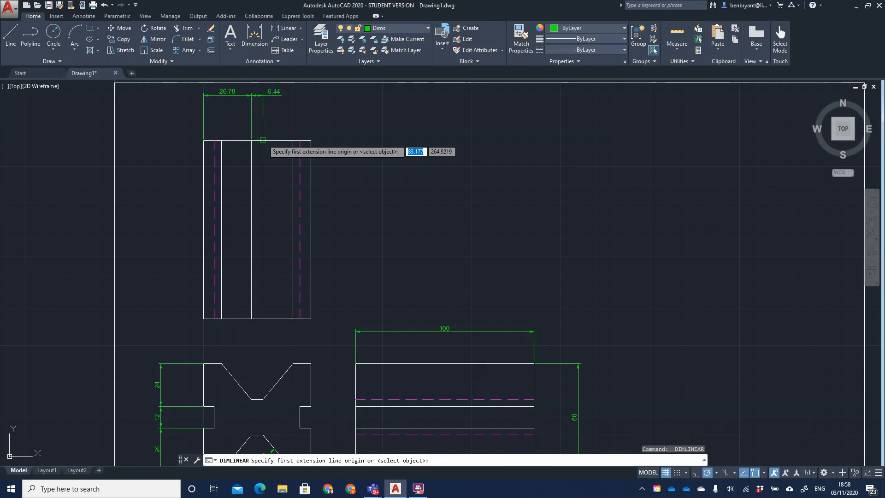
{"action": "left_click", "coordinate": [263, 140]}
{"action": "left_click", "coordinate": [310, 140]}
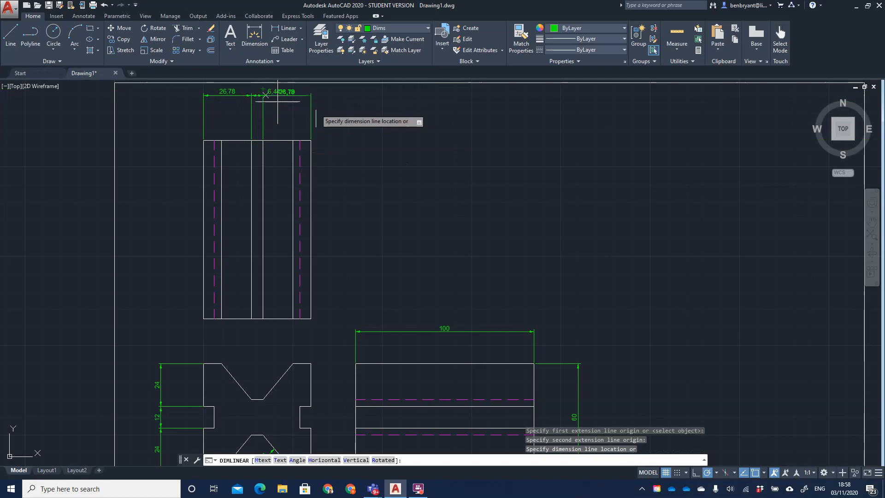
{"action": "key", "text": "Escape"}
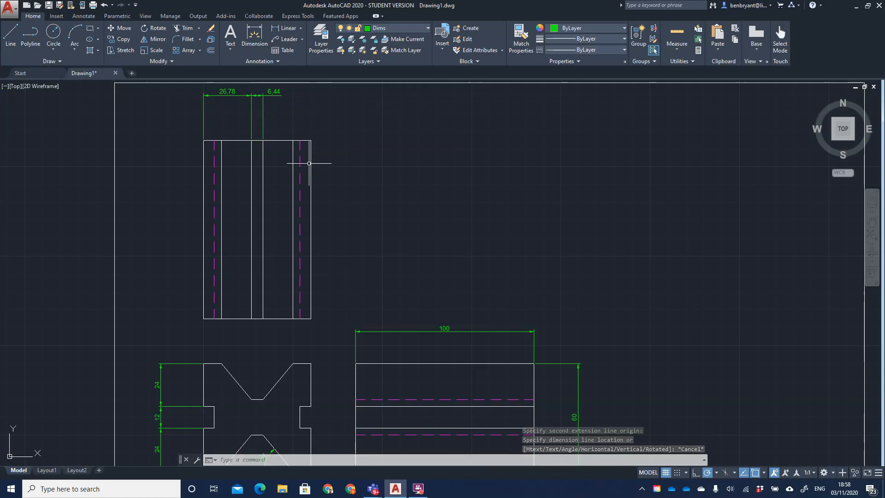
- Dimension the upper V's depth beside the front view's right edge, with the dimension line offset 25
{"action": "middle_click_drag", "start_coordinate": [334, 276], "coordinate": [317, 228]}
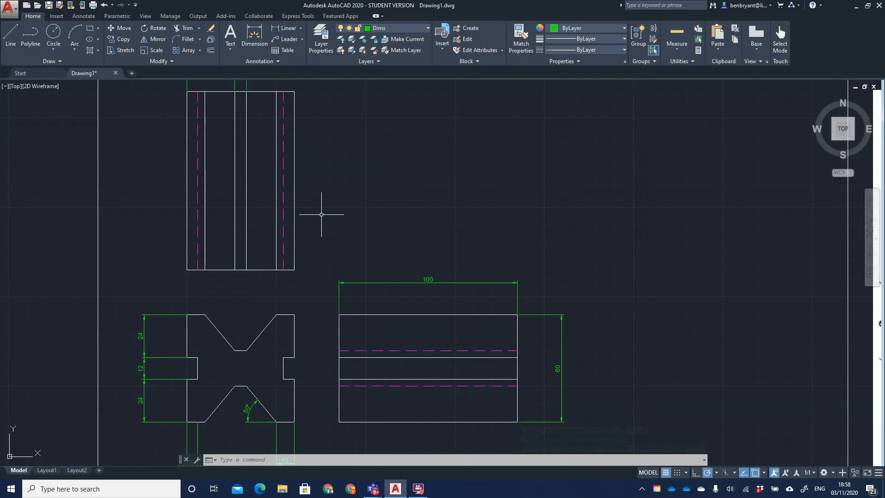
{"action": "scroll", "coordinate": [342, 260], "scroll_direction": "down", "scroll_amount": 2}
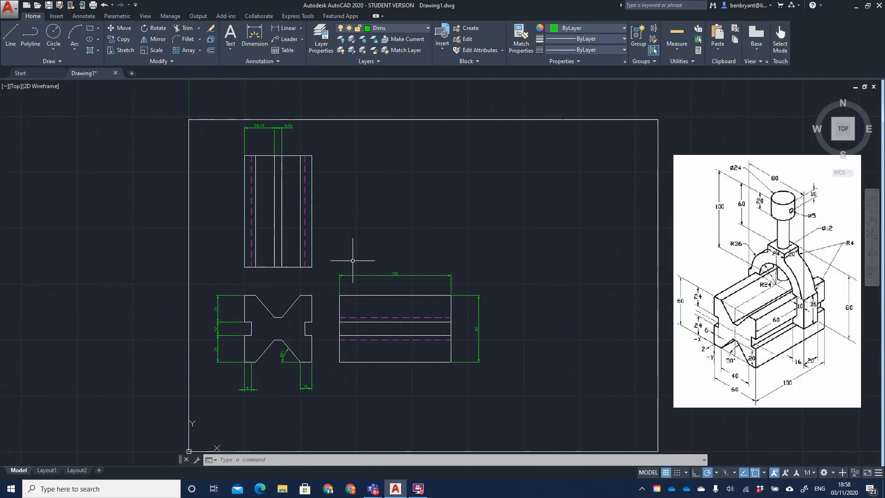
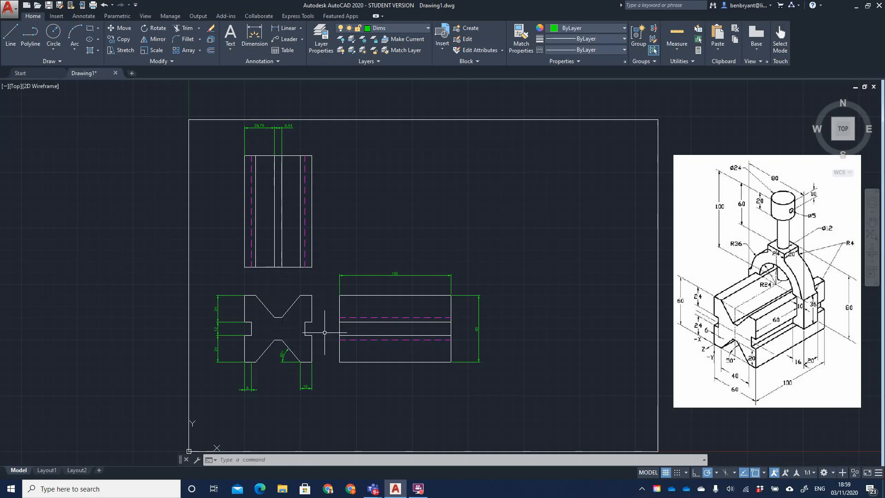
{"action": "left_click", "coordinate": [279, 28]}
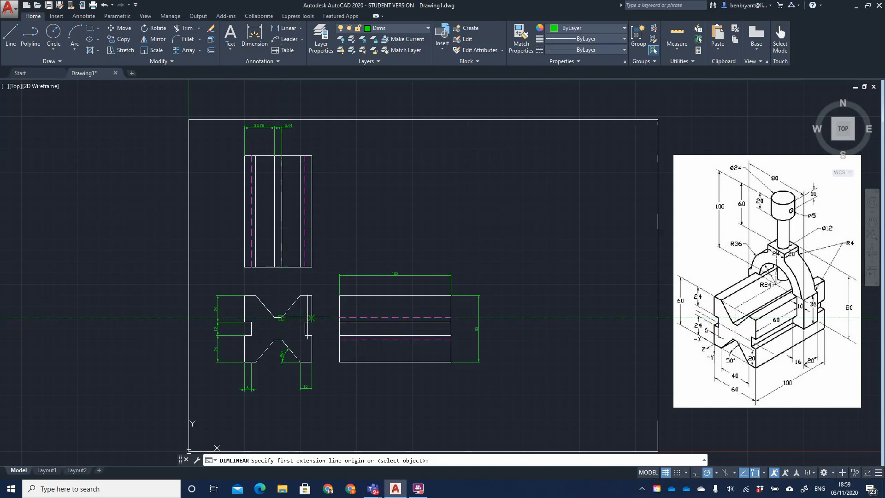
{"action": "left_click", "coordinate": [311, 318]}
{"action": "left_click", "coordinate": [311, 295]}
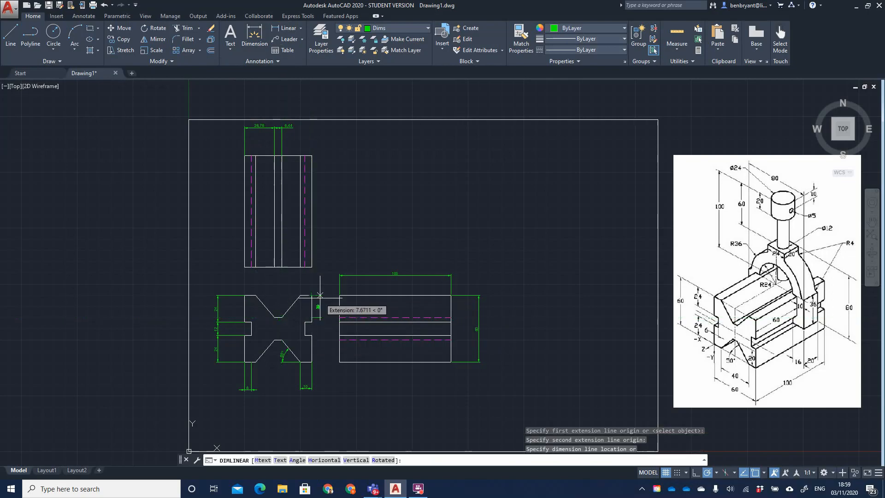
{"action": "type", "text": "25"}
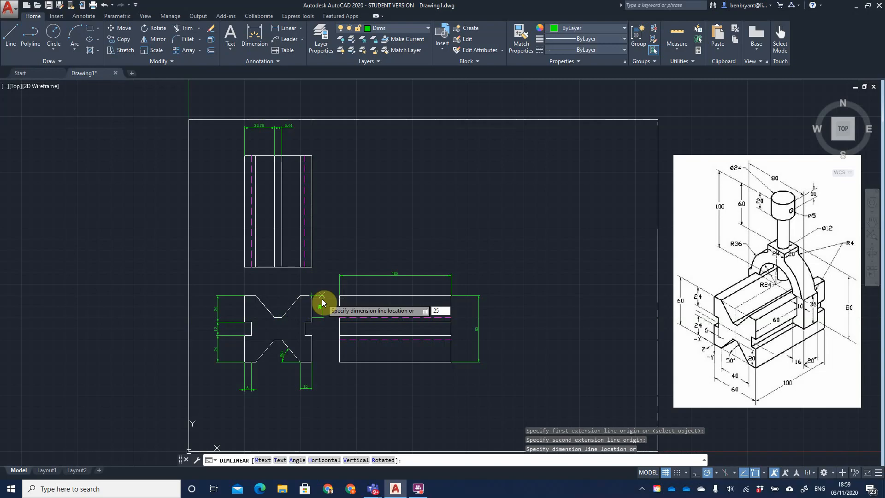
{"action": "key", "text": "Return"}
{"action": "scroll", "coordinate": [337, 300], "scroll_direction": "up", "scroll_amount": 4}
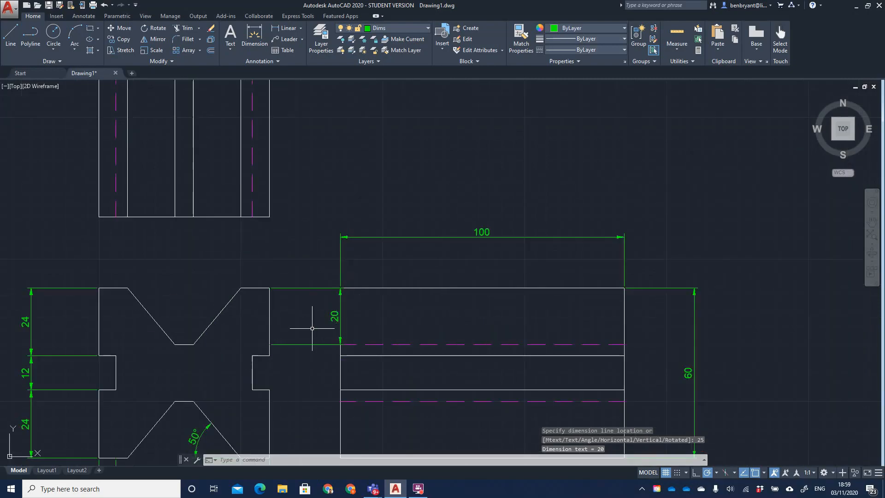
- Shift the upper V's depth dimension line 10 closer to the front view, away from the side view's edge
{"action": "middle_click_drag", "start_coordinate": [312, 328], "coordinate": [376, 244]}
{"action": "left_click", "coordinate": [389, 241]}
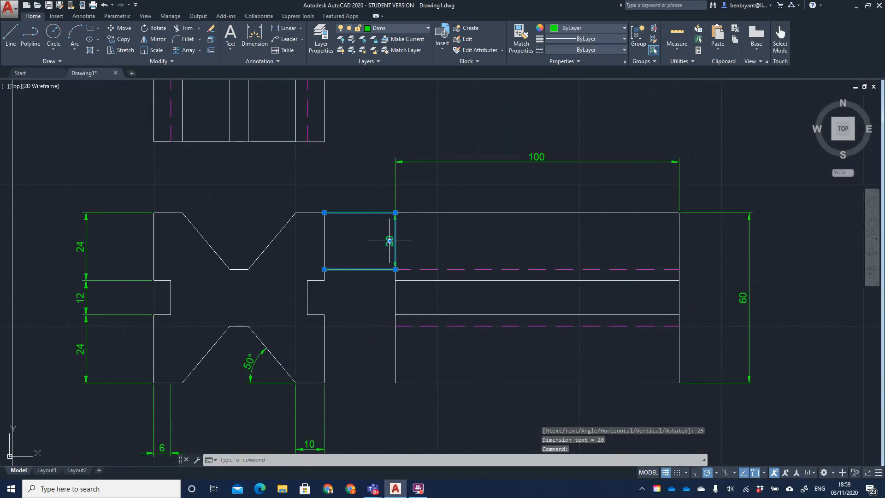
{"action": "left_click", "coordinate": [395, 269]}
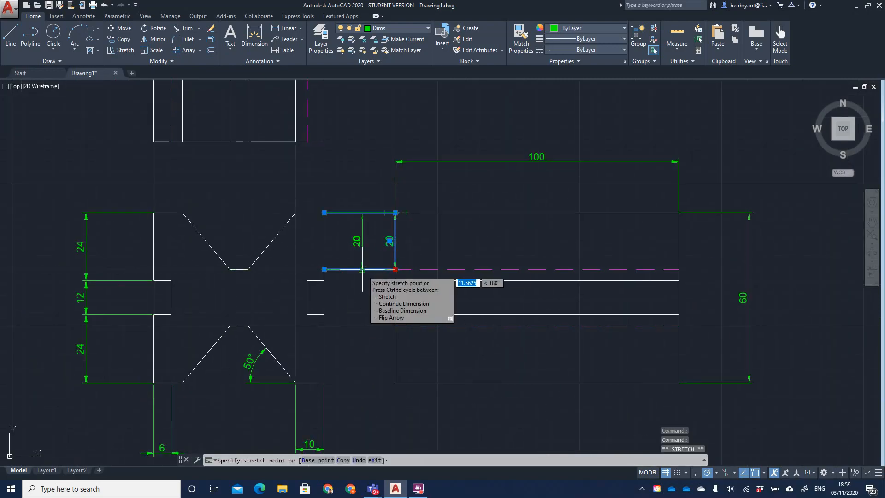
{"action": "type", "text": "10"}
{"action": "key", "text": "Return"}
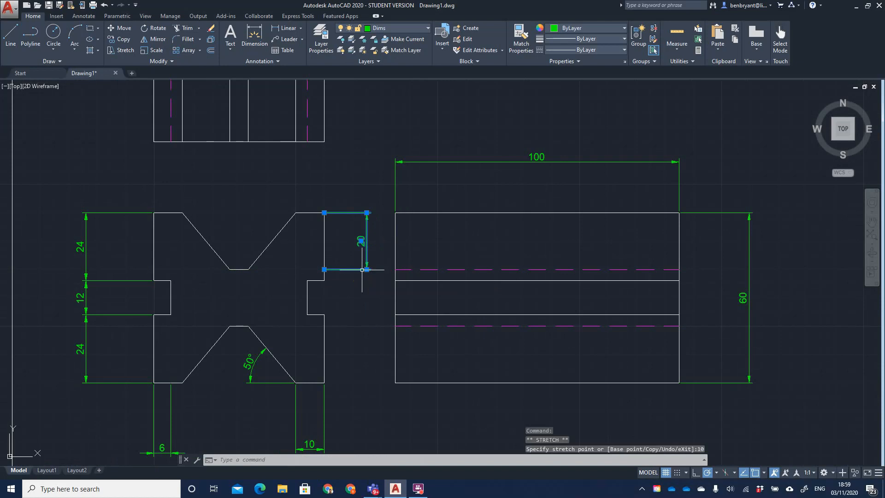
{"action": "left_click", "coordinate": [369, 318]}
{"action": "key", "text": "Escape"}
{"action": "key", "text": "Escape"}
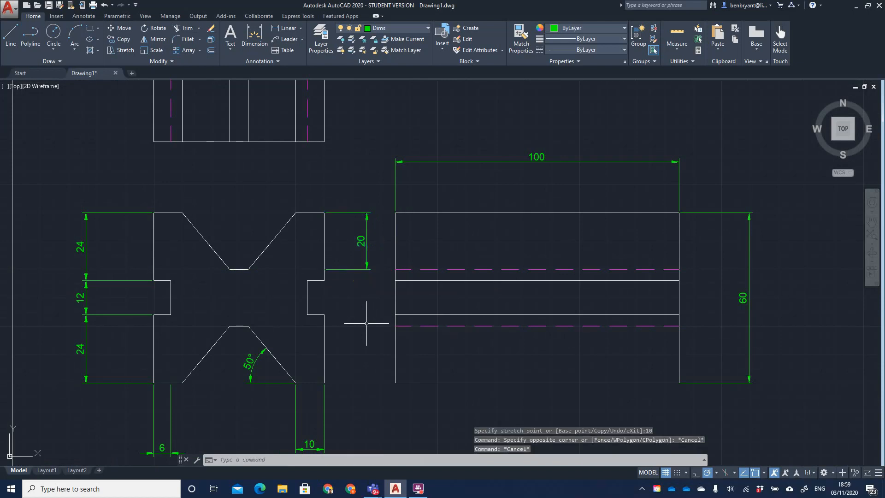
- Add an aligned dimension along the upper V's left sloping face in the front view, with the dimension line offset 10
{"action": "scroll", "coordinate": [366, 323], "scroll_direction": "down", "scroll_amount": 1}
{"action": "scroll", "coordinate": [383, 310], "scroll_direction": "up", "scroll_amount": 1}
{"action": "scroll", "coordinate": [386, 310], "scroll_direction": "down", "scroll_amount": 2}
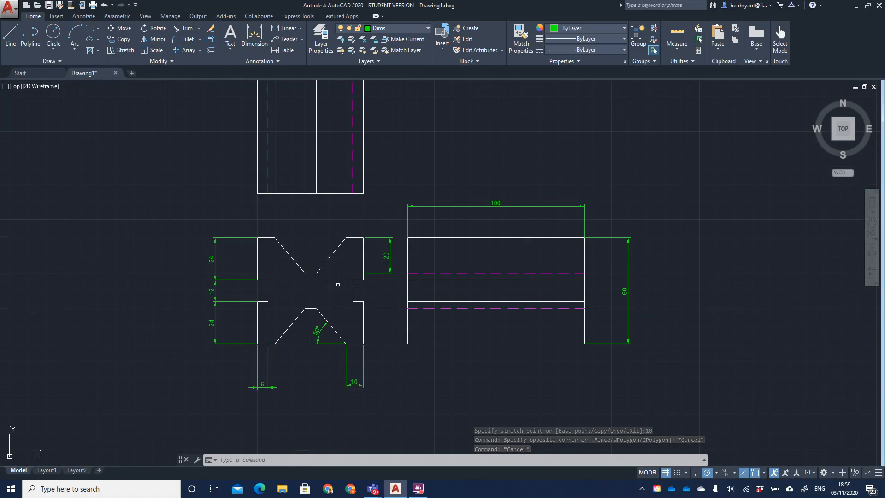
{"action": "mouse_move", "coordinate": [324, 283]}
{"action": "middle_mouse_down"}
{"action": "mouse_move", "coordinate": [353, 411]}
{"action": "mouse_move", "coordinate": [339, 332]}
{"action": "mouse_move", "coordinate": [316, 292]}
{"action": "middle_mouse_up"}
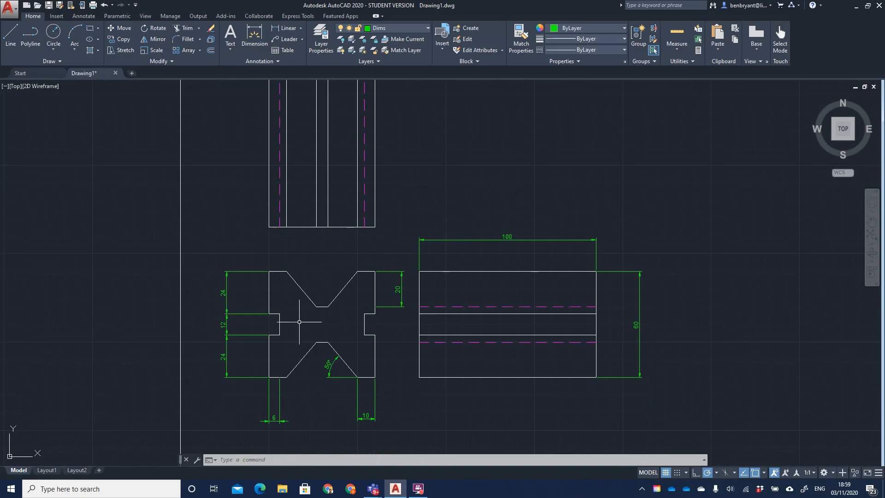
{"action": "middle_click_drag", "start_coordinate": [330, 362], "coordinate": [333, 325]}
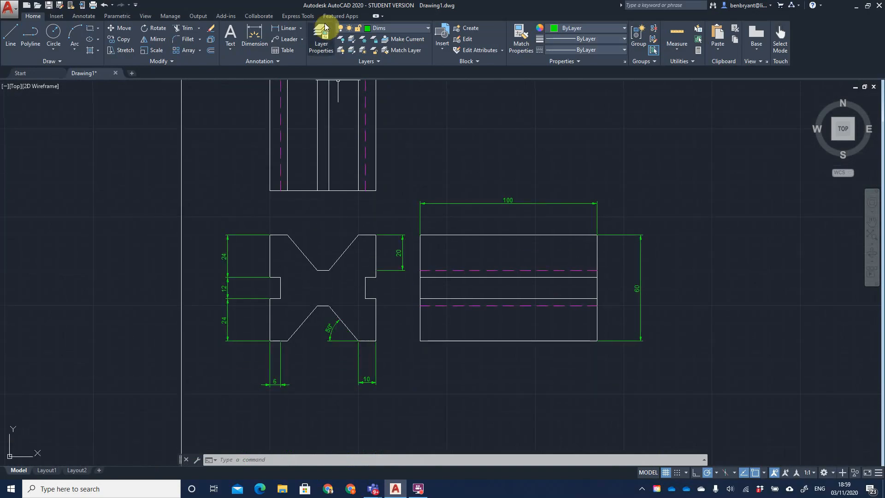
{"action": "left_click", "coordinate": [300, 28]}
{"action": "left_click", "coordinate": [297, 64]}
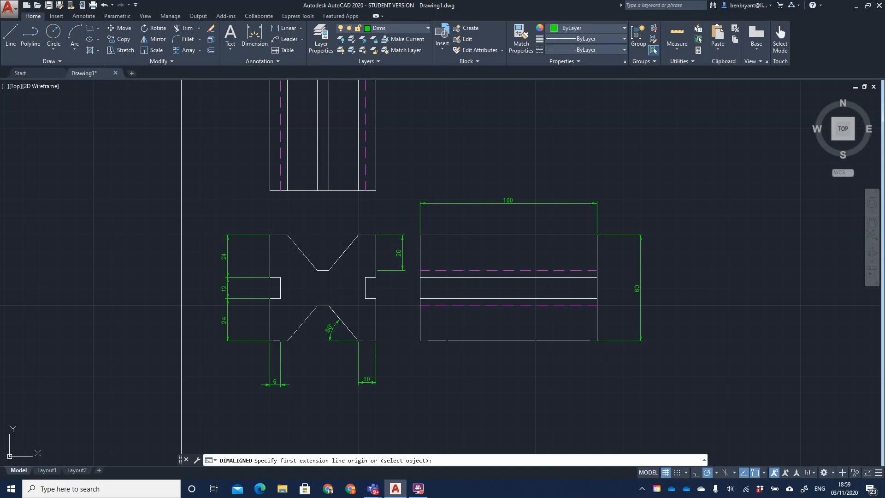
{"action": "left_click", "coordinate": [288, 235]}
{"action": "left_click", "coordinate": [312, 273]}
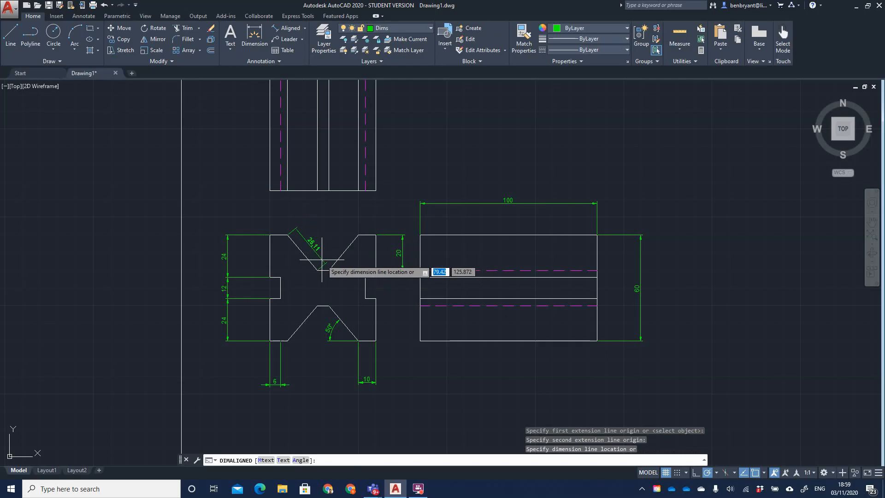
{"action": "key", "text": "Return"}
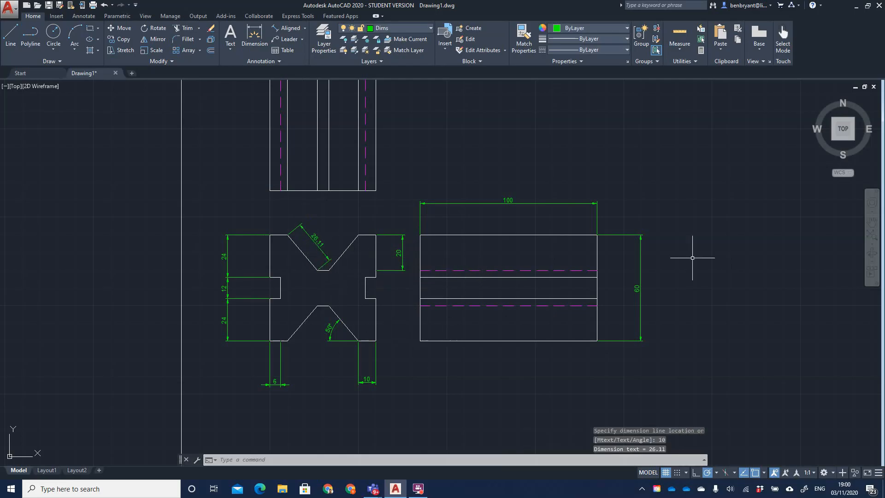
- Review the dimensioned V-block views on the sheet against the isometric reference image
{"action": "scroll", "coordinate": [563, 331], "scroll_direction": "down", "scroll_amount": 3}
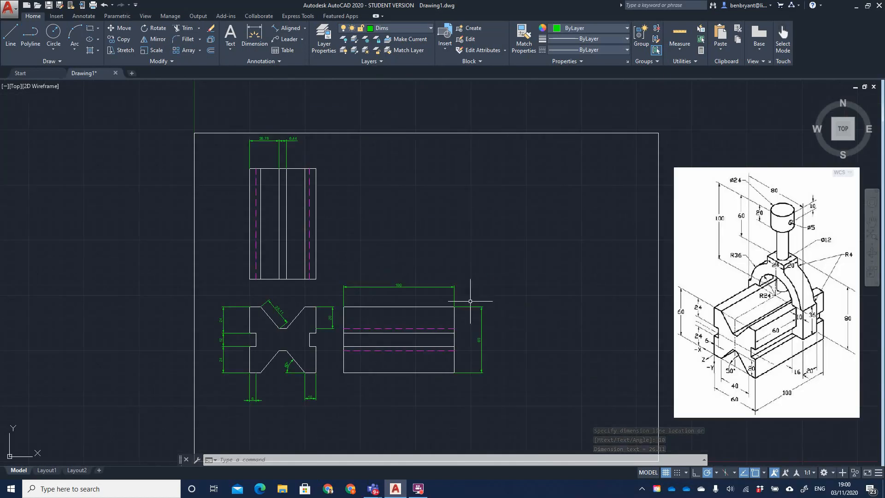
{"action": "middle_click_drag", "start_coordinate": [470, 301], "coordinate": [390, 248]}
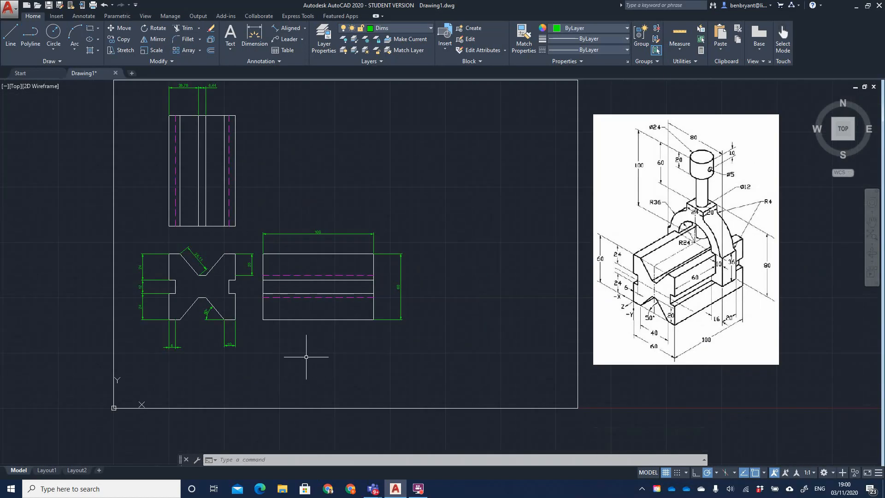
{"action": "middle_click_drag", "start_coordinate": [306, 356], "coordinate": [339, 378]}
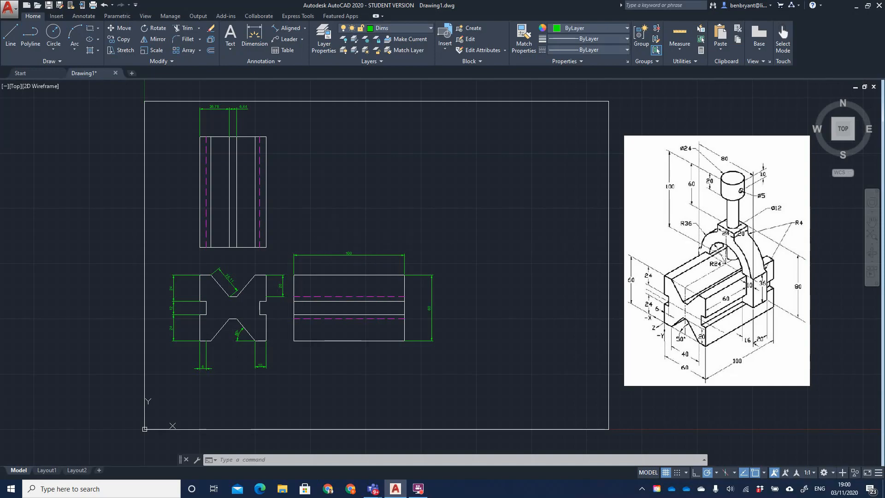
{"action": "mouse_move", "coordinate": [433, 248]}
{"action": "middle_mouse_down"}
{"action": "mouse_move", "coordinate": [389, 263]}
{"action": "mouse_move", "coordinate": [399, 255]}
{"action": "mouse_move", "coordinate": [357, 229]}
{"action": "mouse_move", "coordinate": [305, 233]}
{"action": "middle_mouse_up"}
{"action": "scroll", "coordinate": [305, 232], "scroll_direction": "up", "scroll_amount": 2}
{"action": "scroll", "coordinate": [361, 258], "scroll_direction": "up", "scroll_amount": 4}
{"action": "scroll", "coordinate": [361, 258], "scroll_direction": "down", "scroll_amount": 6}
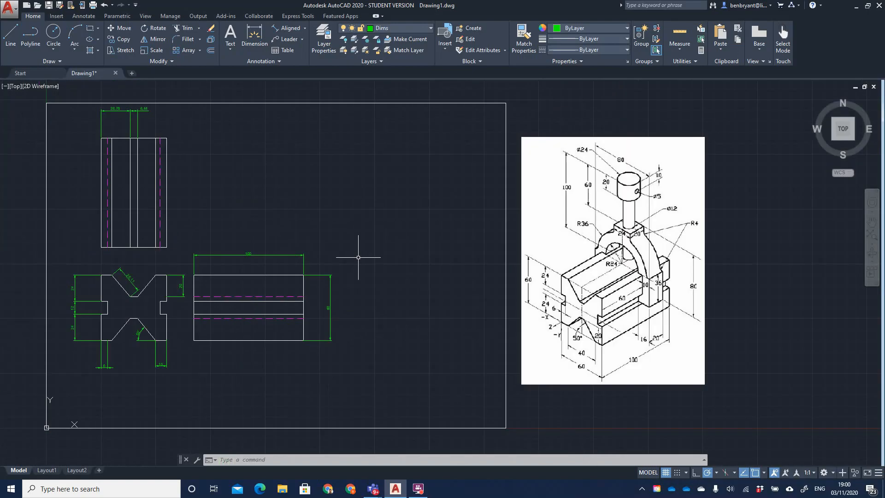
{"action": "middle_click_drag", "start_coordinate": [355, 256], "coordinate": [339, 260]}
- Move the isometric reference image by its upper-left corner into the sheet frame, just to the right of the side view
{"action": "left_click", "coordinate": [509, 239]}
{"action": "left_click", "coordinate": [552, 243]}
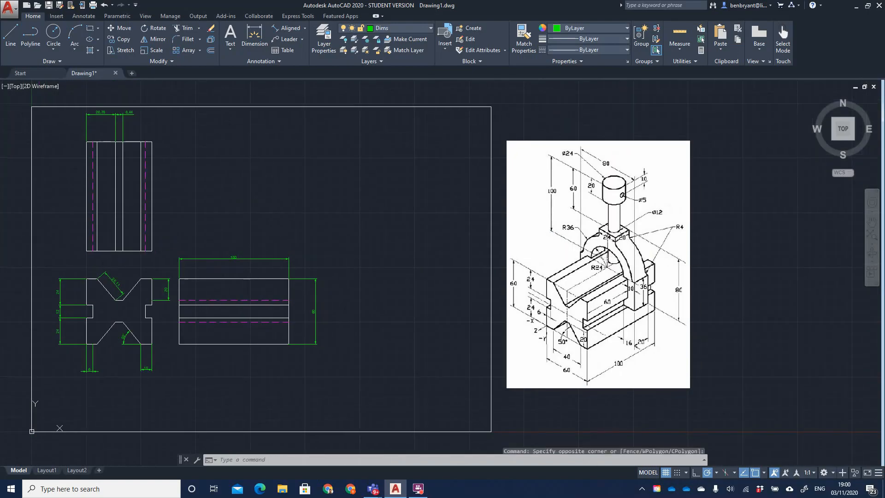
{"action": "left_click", "coordinate": [505, 240]}
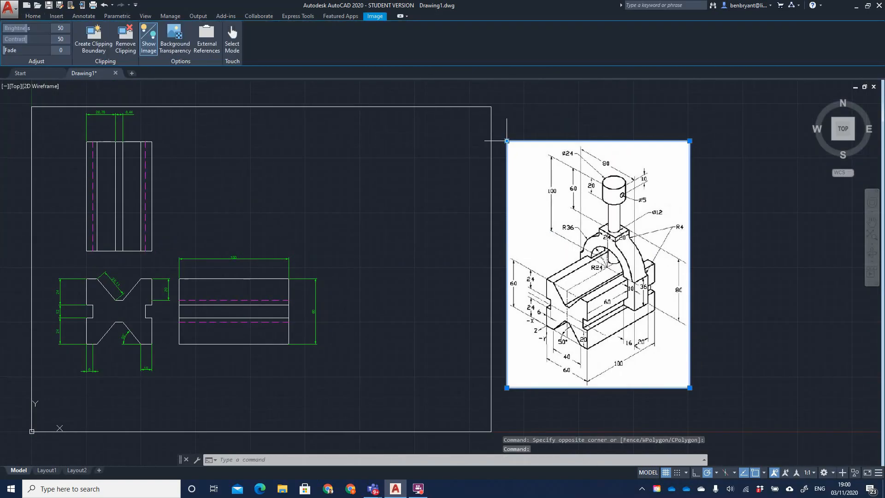
{"action": "type", "text": "move"}
{"action": "key", "text": "Return"}
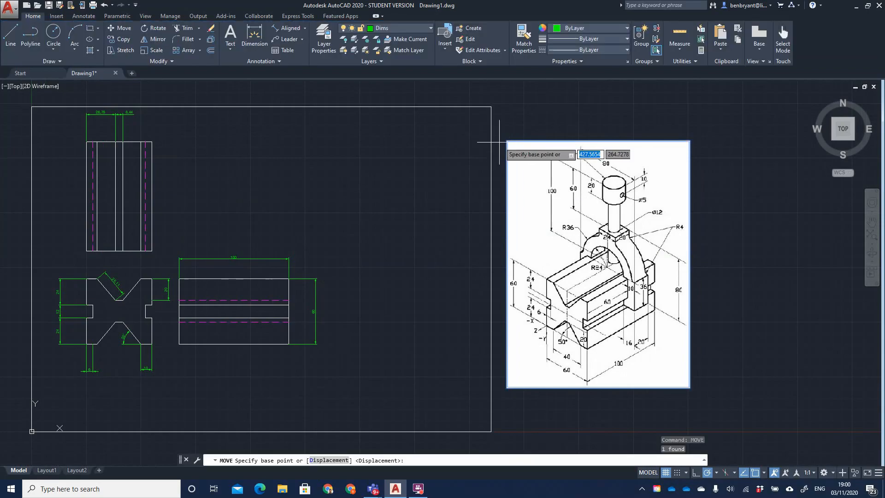
{"action": "left_click", "coordinate": [506, 141]}
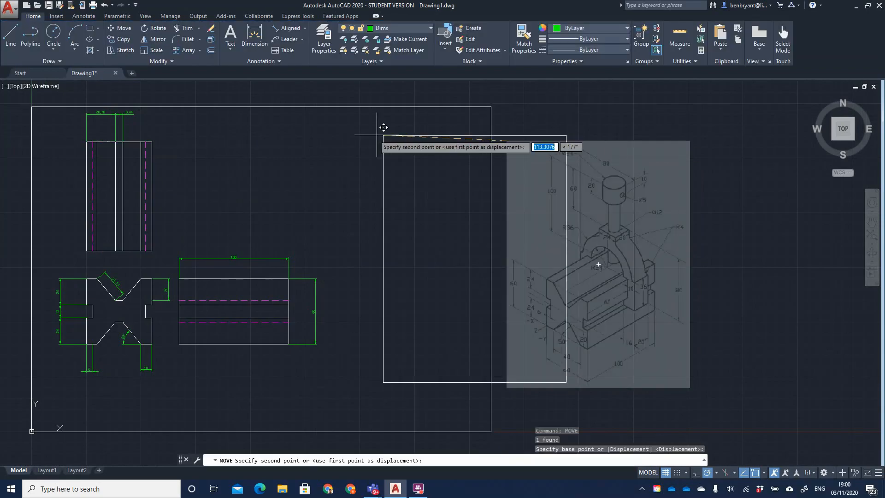
{"action": "left_click", "coordinate": [330, 141]}
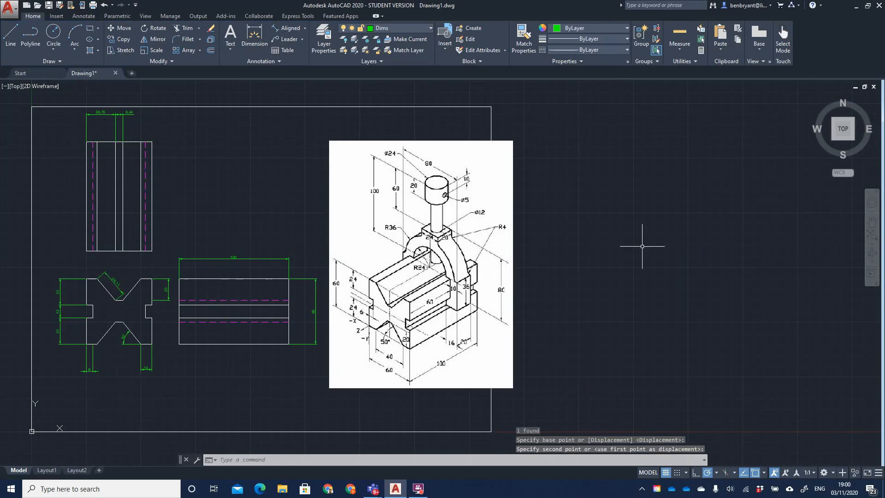
{"action": "left_click", "coordinate": [642, 246]}
{"action": "key", "text": "Escape"}
- Draw a second 420 by 297 sheet frame starting at the first frame's lower-right corner
{"action": "type", "text": "rec"}
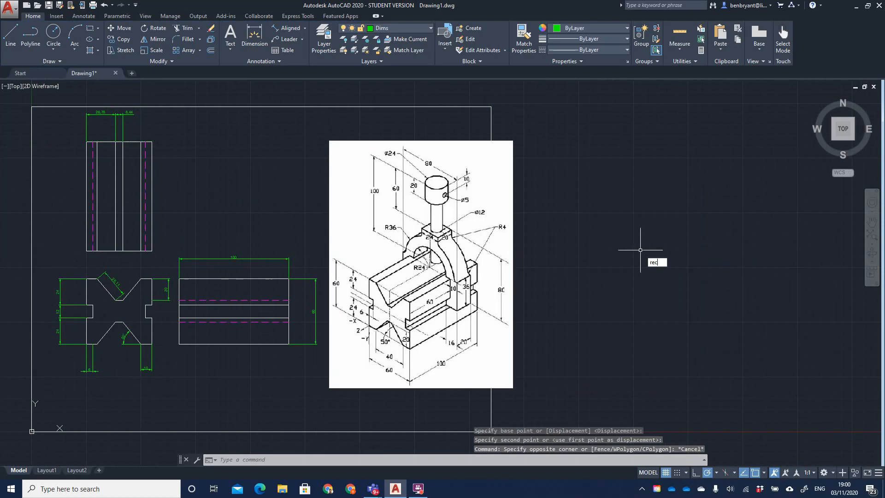
{"action": "key", "text": "Return"}
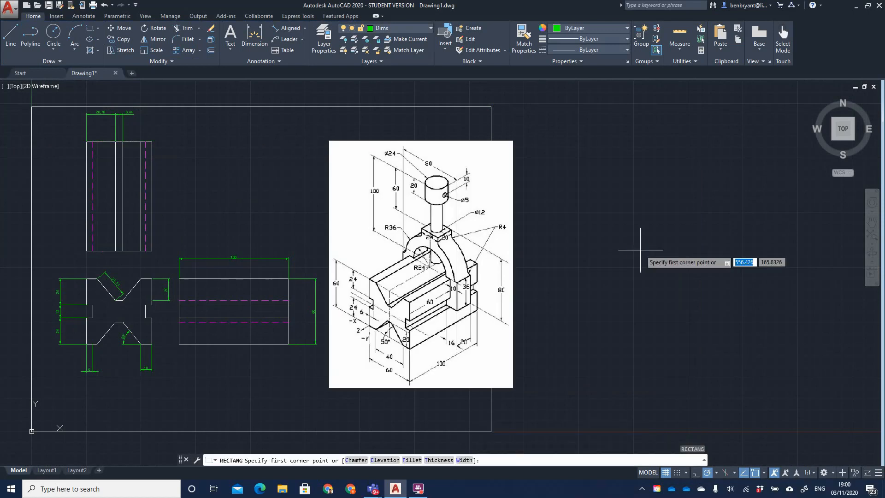
{"action": "left_click", "coordinate": [492, 432]}
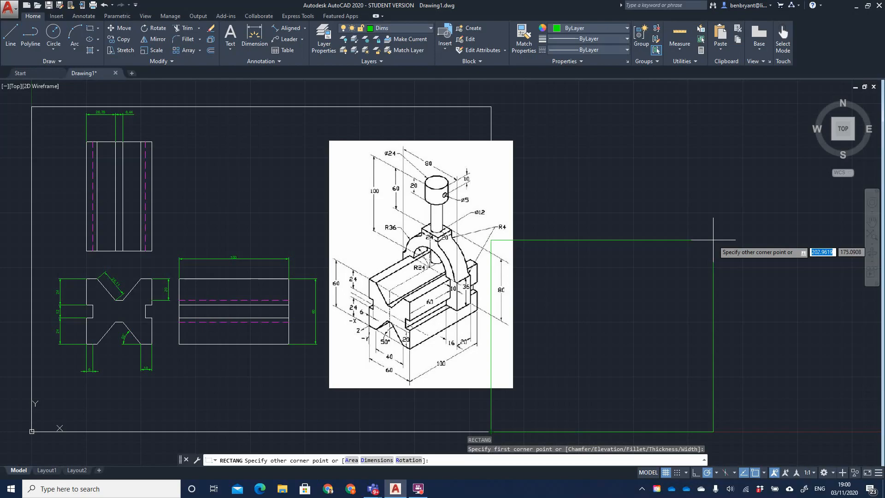
{"action": "type", "text": "420"}
{"action": "key", "text": "Tab"}
{"action": "type", "text": "297"}
{"action": "key", "text": "Return"}
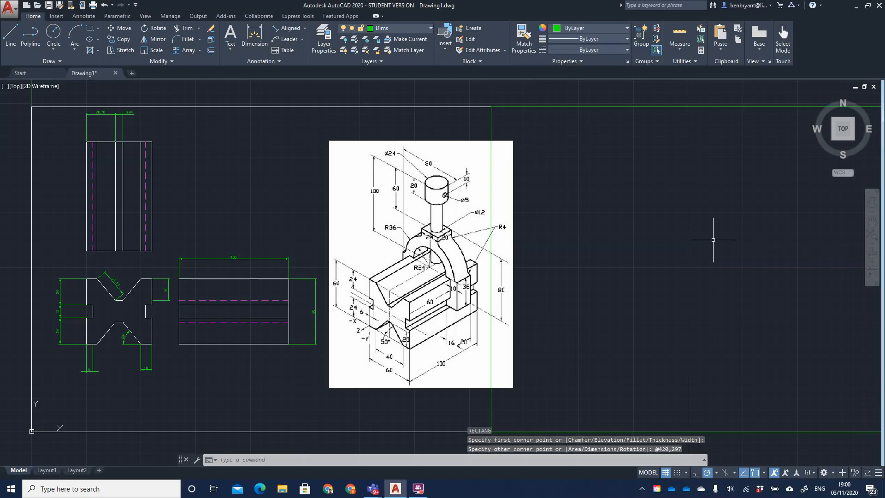
- Make layer 0 current and reassign the new sheet frame to layer 0
{"action": "scroll", "coordinate": [663, 158], "scroll_direction": "down", "scroll_amount": 2}
{"action": "middle_click_drag", "start_coordinate": [633, 192], "coordinate": [461, 217]}
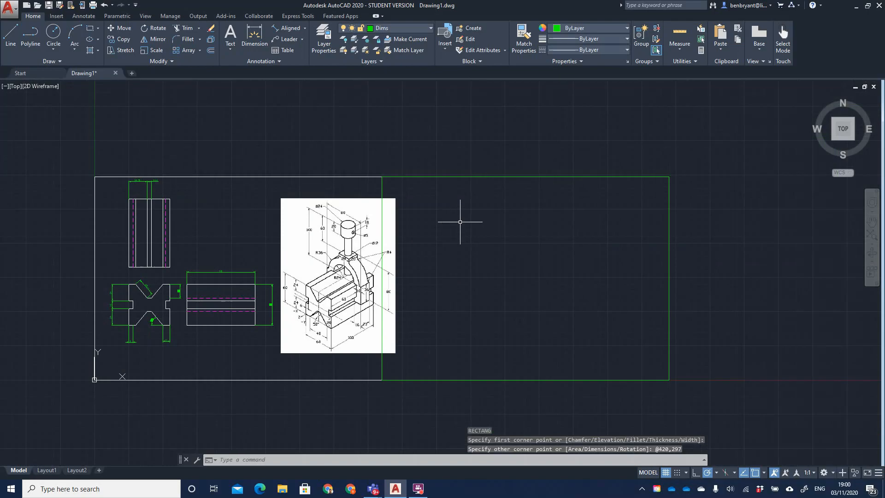
{"action": "scroll", "coordinate": [461, 218], "scroll_direction": "up", "scroll_amount": 2}
{"action": "scroll", "coordinate": [419, 158], "scroll_direction": "down", "scroll_amount": 2}
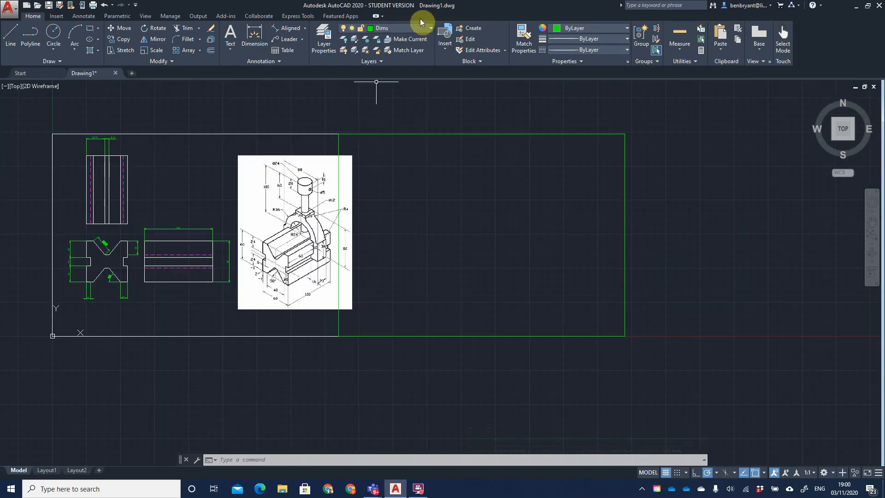
{"action": "left_click", "coordinate": [414, 31]}
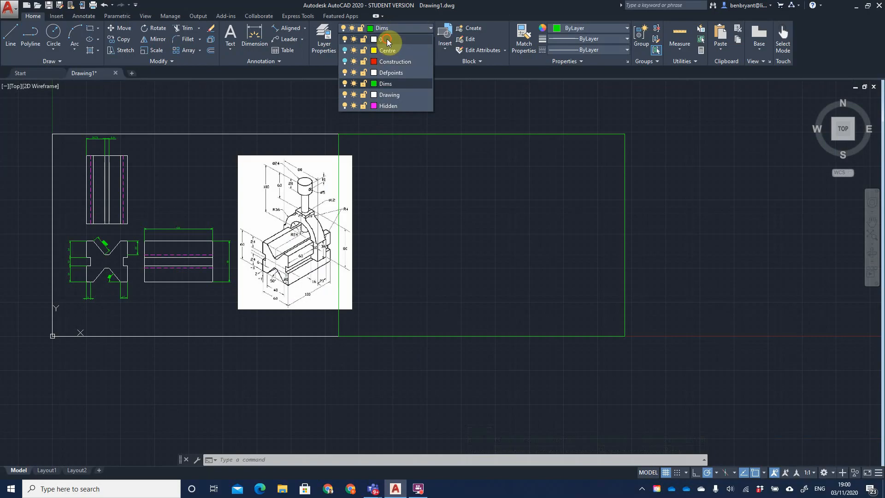
{"action": "left_click", "coordinate": [387, 39]}
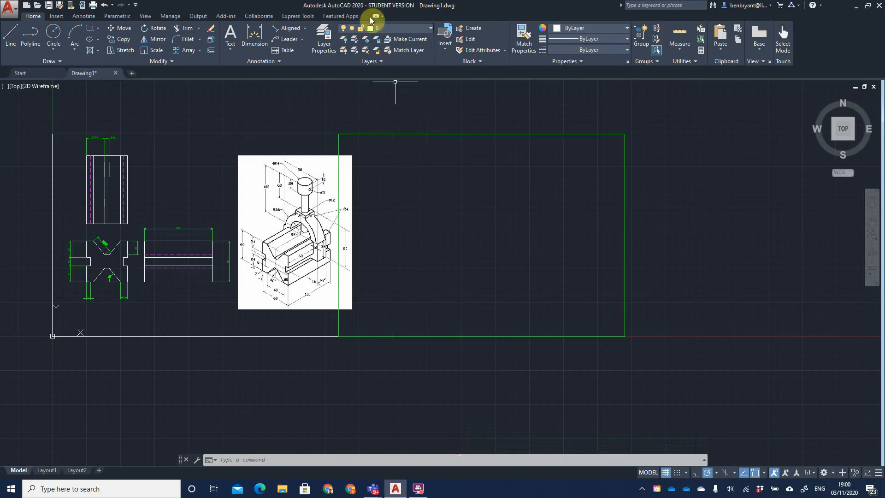
{"action": "left_click", "coordinate": [403, 134]}
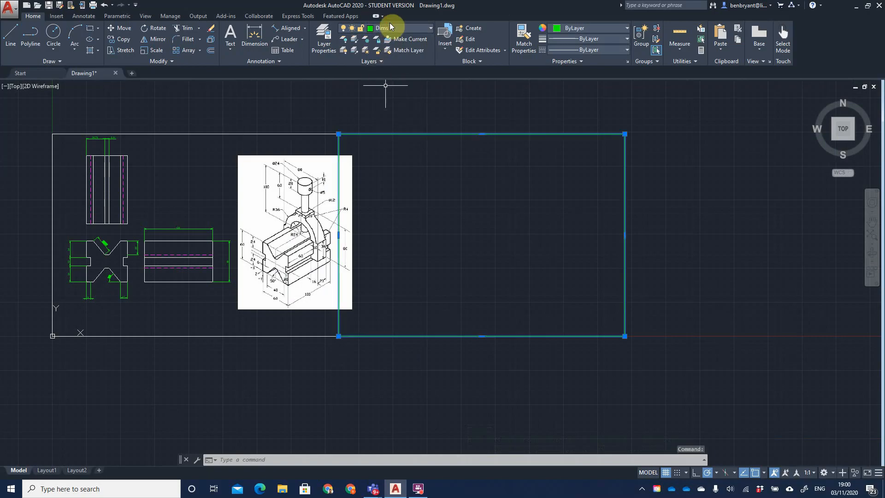
{"action": "left_click", "coordinate": [389, 25]}
{"action": "left_click", "coordinate": [382, 40]}
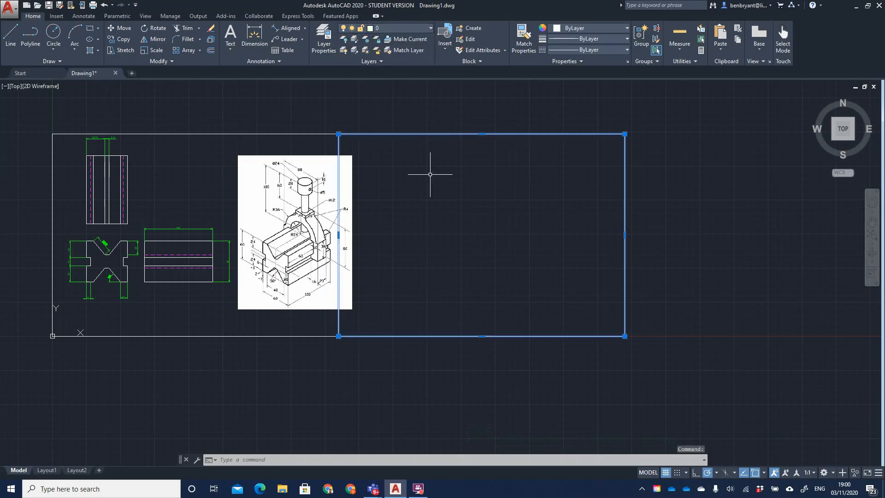
{"action": "key", "text": "Escape"}
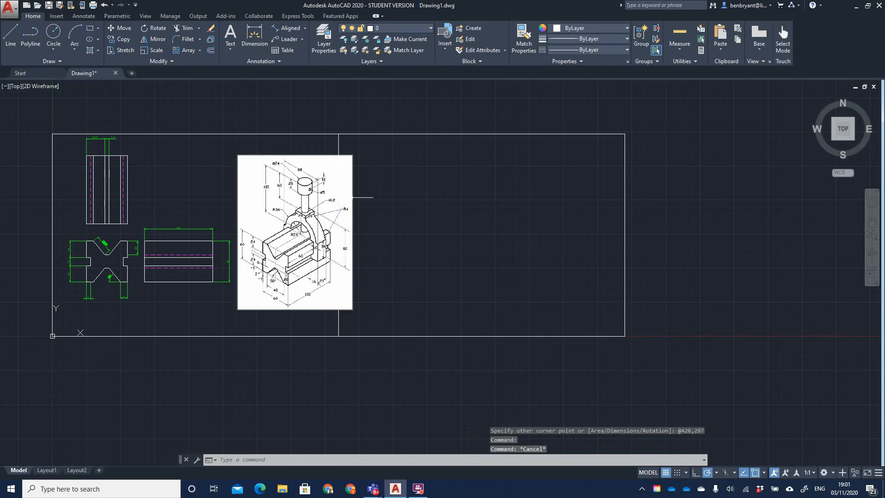
- Turn the Construction layer back on and make it the current layer
{"action": "left_click", "coordinate": [411, 28]}
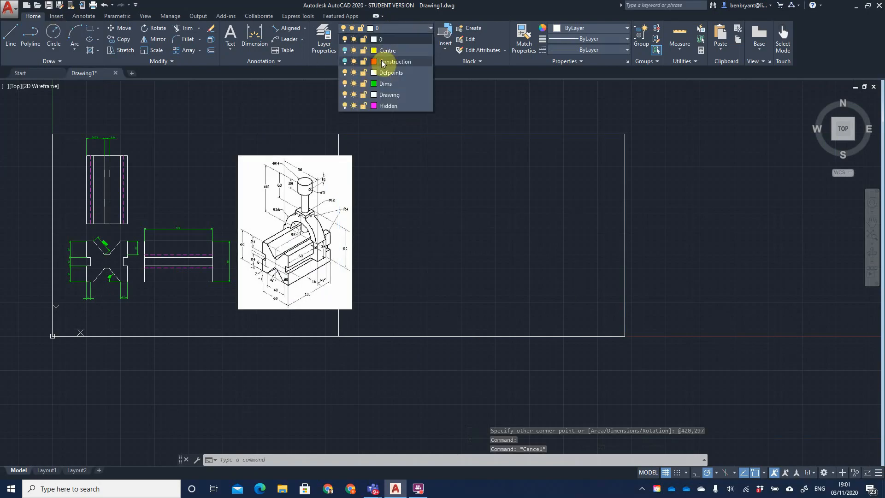
{"action": "left_click", "coordinate": [345, 61]}
{"action": "left_click", "coordinate": [394, 63]}
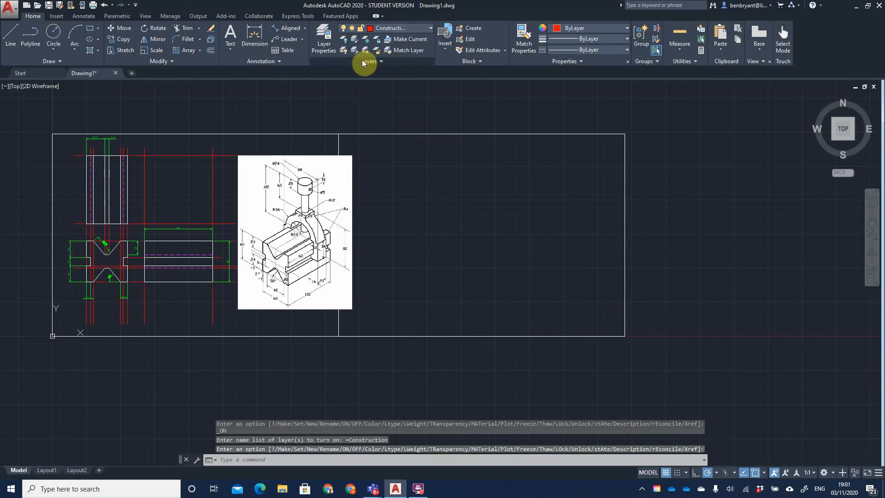
- Draw a vertical construction line inside the second frame near its left edge, spanning most of the frame's height
{"action": "left_click", "coordinate": [10, 34]}
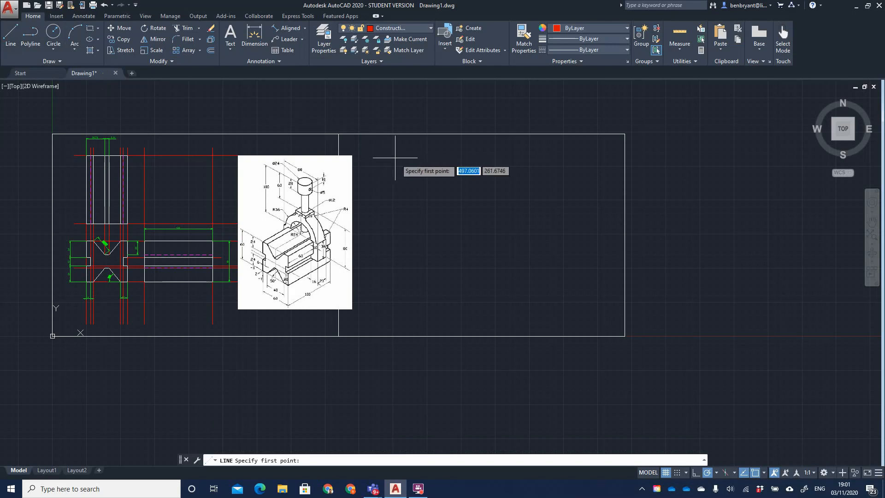
{"action": "left_click", "coordinate": [373, 150]}
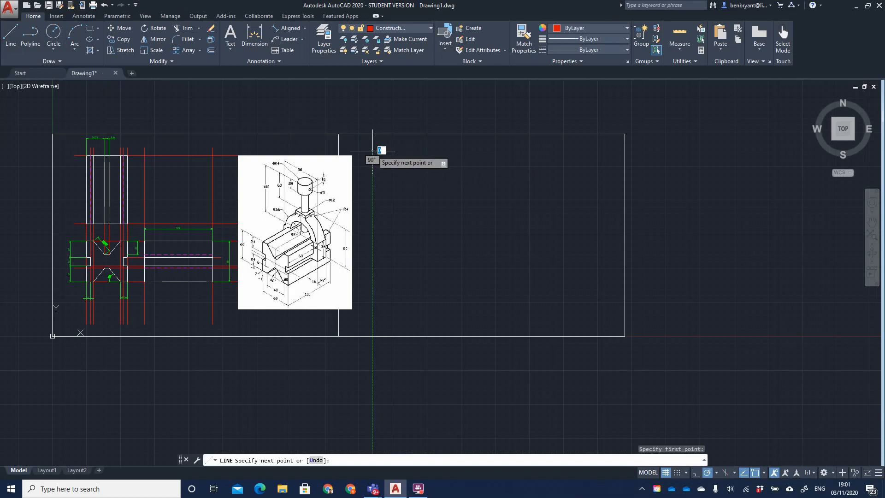
{"action": "key", "text": "shift"}
{"action": "left_click", "coordinate": [404, 319]}
{"action": "key", "text": "Return"}
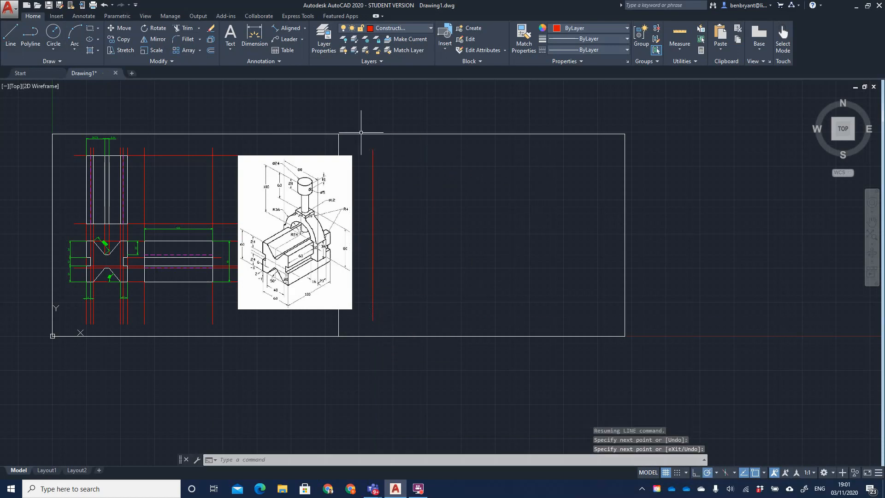
- Draw a horizontal construction line inside the second frame near its upper edge, crossing the vertical line and spanning most of the width
{"action": "key", "text": "Return"}
{"action": "left_click", "coordinate": [366, 157]}
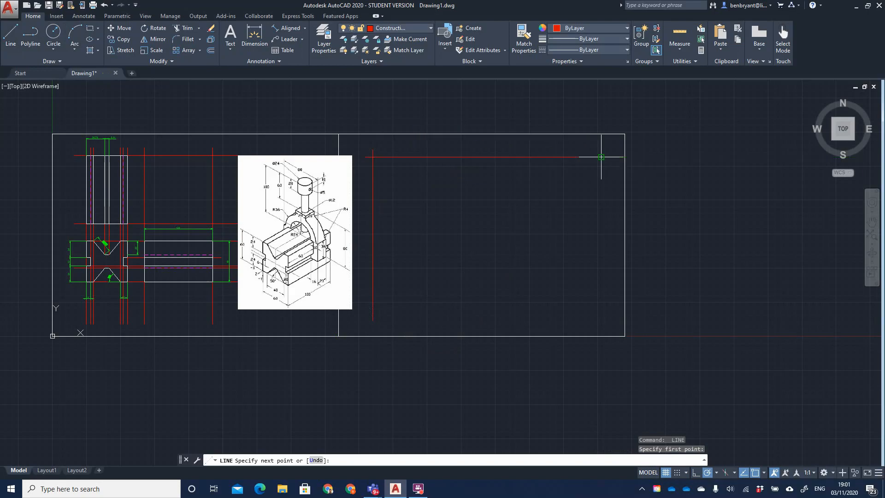
{"action": "left_click", "coordinate": [601, 157]}
{"action": "key", "text": "Escape"}
- Offset the horizontal construction line 20 downward
{"action": "scroll", "coordinate": [470, 208], "scroll_direction": "up", "scroll_amount": 2}
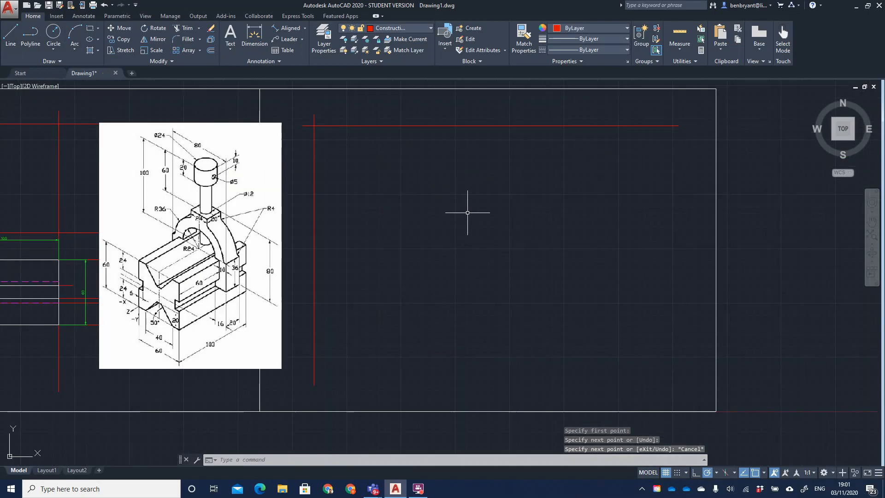
{"action": "middle_click_drag", "start_coordinate": [468, 207], "coordinate": [438, 217]}
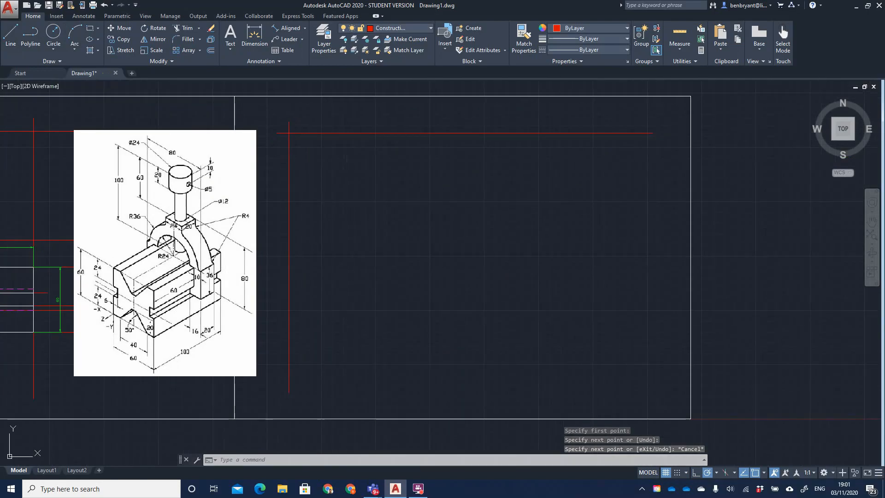
{"action": "type", "text": "offset"}
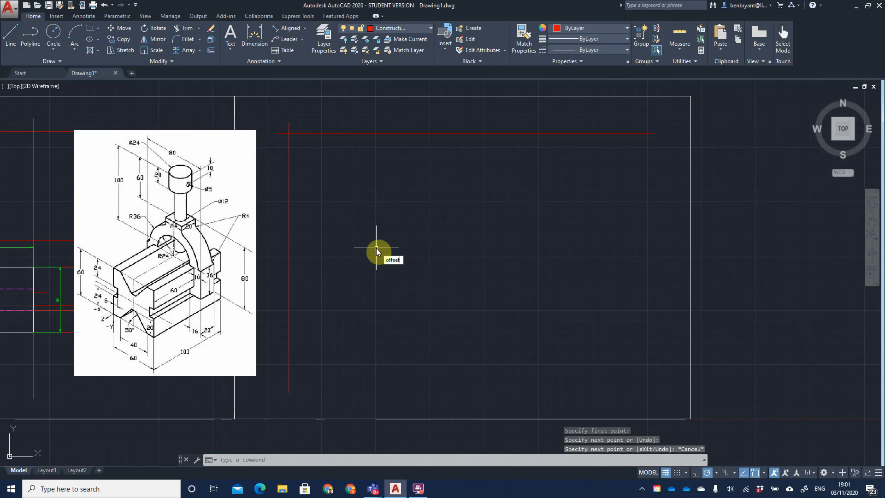
{"action": "key", "text": "Return"}
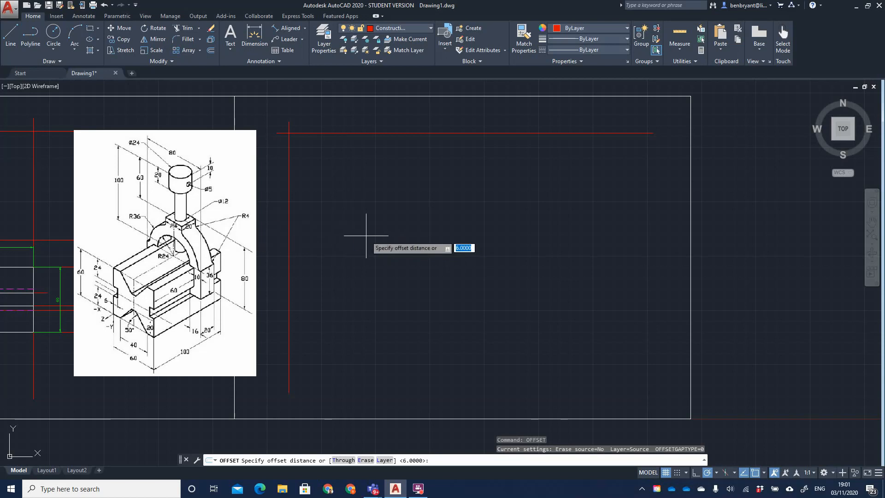
{"action": "type", "text": "offset"}
{"action": "key", "text": "Return"}
{"action": "type", "text": "20"}
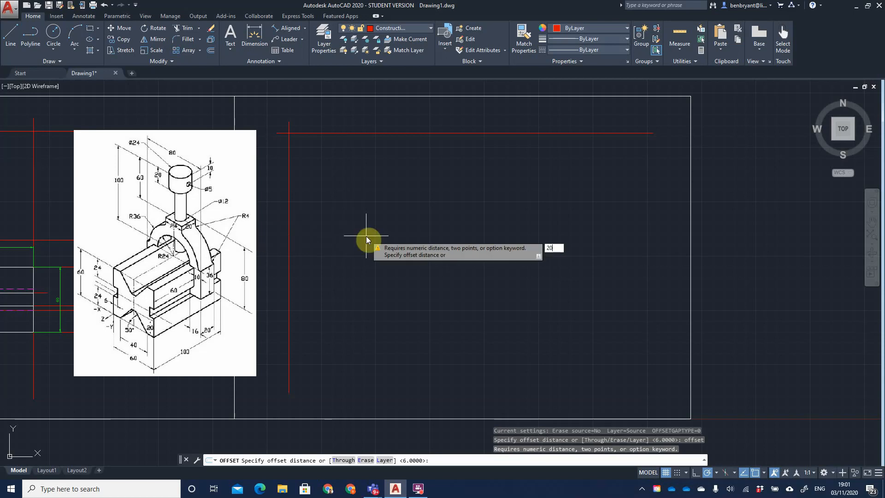
{"action": "key", "text": "Return"}
{"action": "left_click", "coordinate": [374, 133]}
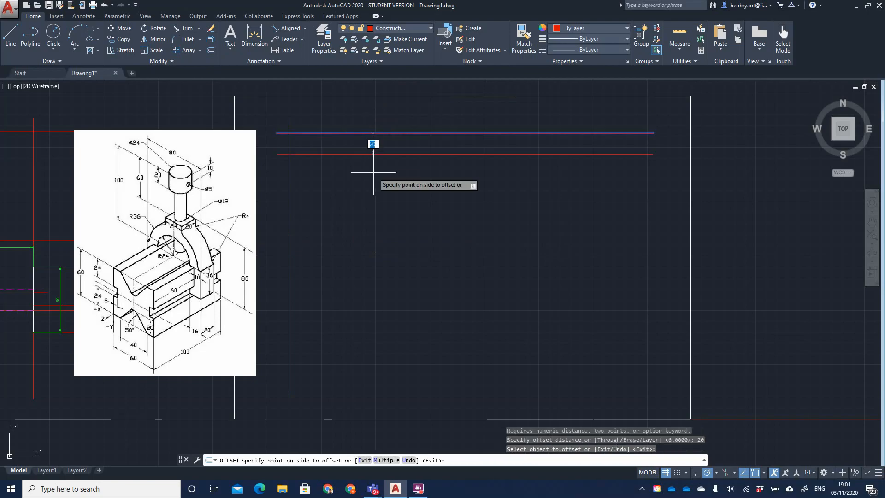
{"action": "left_click", "coordinate": [374, 172]}
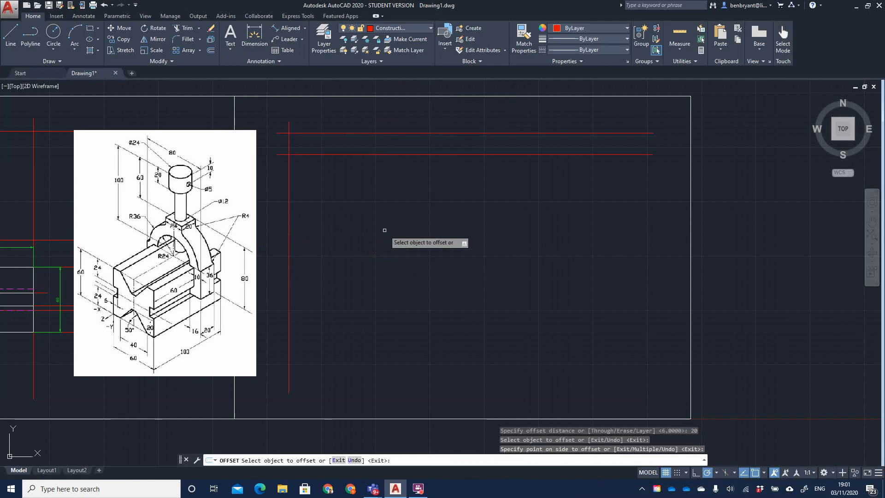
{"action": "key", "text": "Return"}
- Offset the vertical construction line 80 to the right
{"action": "key", "text": "Return"}
{"action": "type", "text": "80"}
{"action": "key", "text": "Return"}
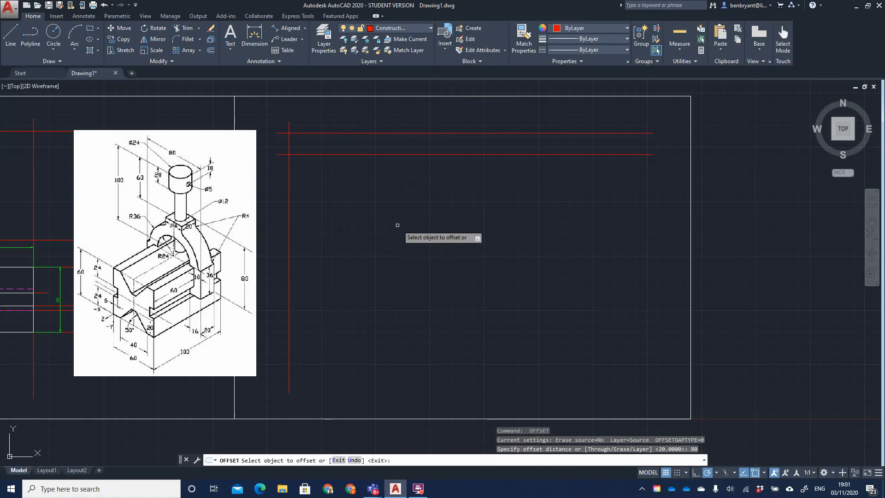
{"action": "left_click", "coordinate": [289, 231]}
{"action": "left_click", "coordinate": [435, 223]}
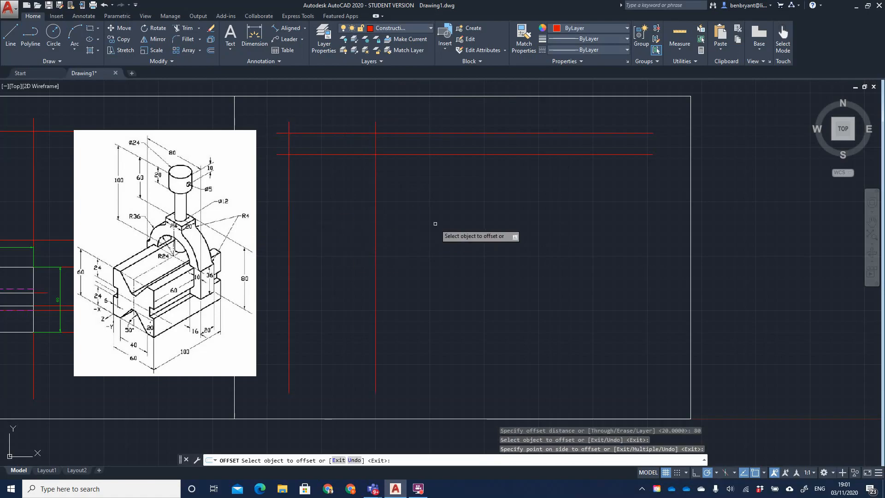
{"action": "key", "text": "Return"}
- Offset the lower horizontal construction line 25 downward and the right vertical construction line 25 to the right
{"action": "key", "text": "Return"}
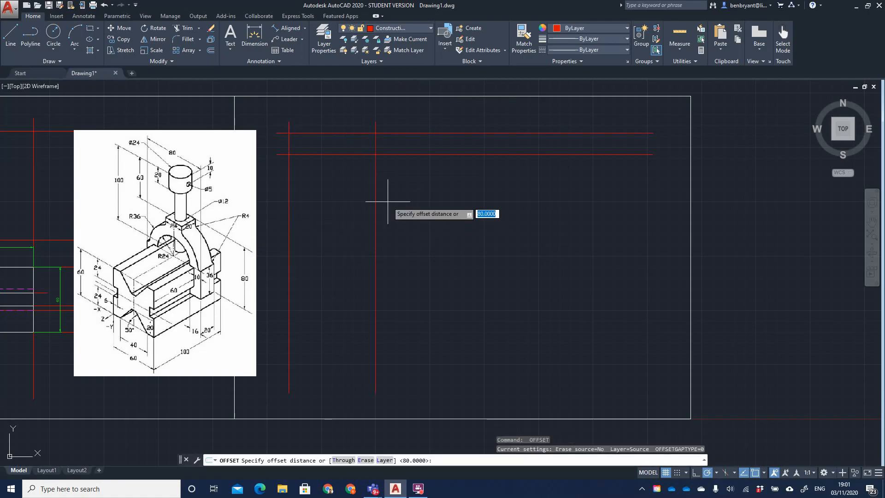
{"action": "type", "text": "25"}
{"action": "key", "text": "Return"}
{"action": "left_click", "coordinate": [409, 155]}
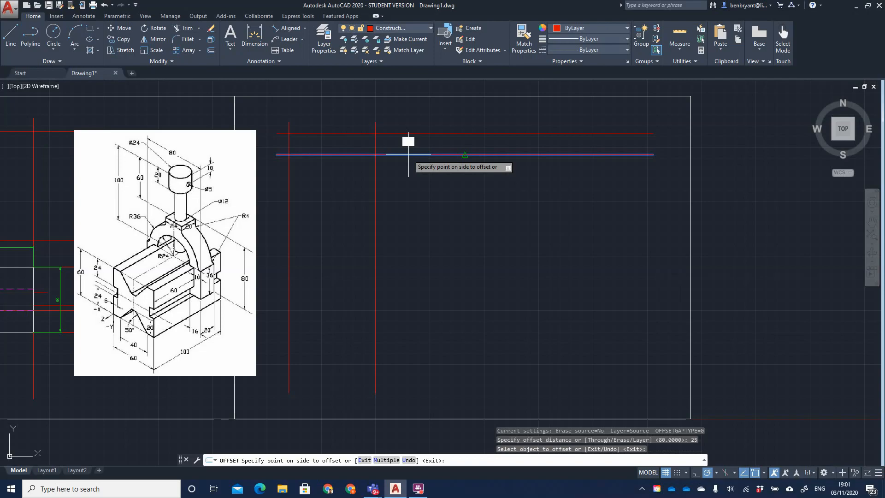
{"action": "left_click", "coordinate": [412, 202]}
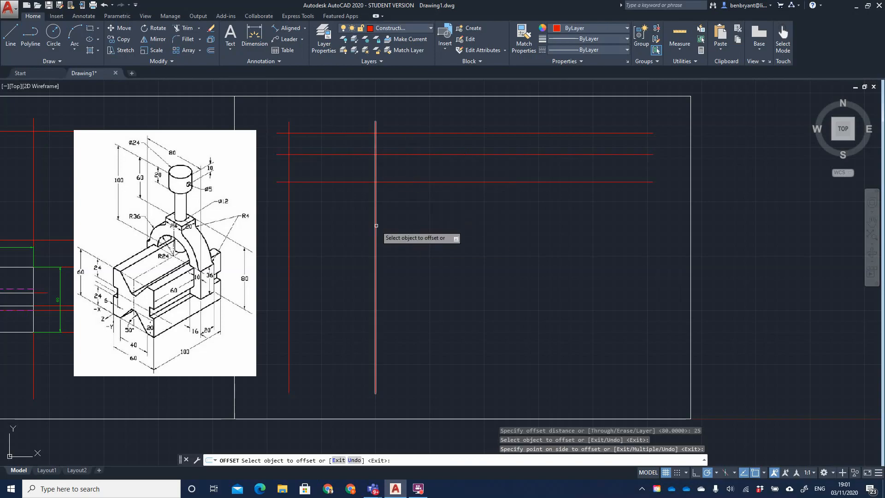
{"action": "left_click", "coordinate": [376, 200]}
{"action": "left_click", "coordinate": [425, 208]}
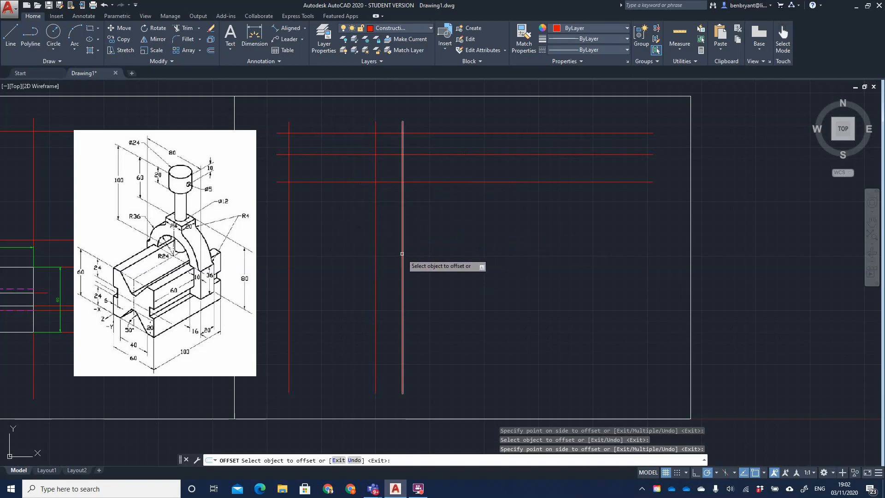
{"action": "key", "text": "Escape"}
- Offset the rightmost vertical construction line 20 further to the right
{"action": "key", "text": "Return"}
{"action": "type", "text": "20"}
{"action": "key", "text": "Return"}
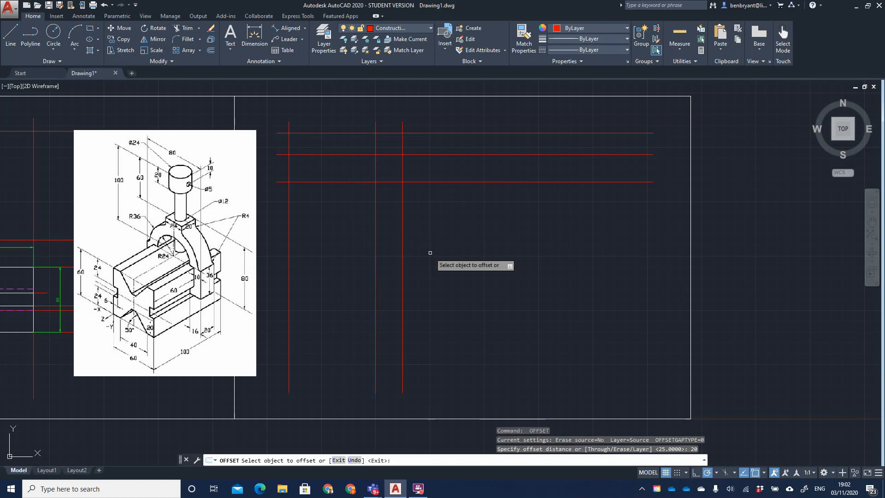
{"action": "left_click", "coordinate": [402, 253]}
{"action": "left_click", "coordinate": [477, 246]}
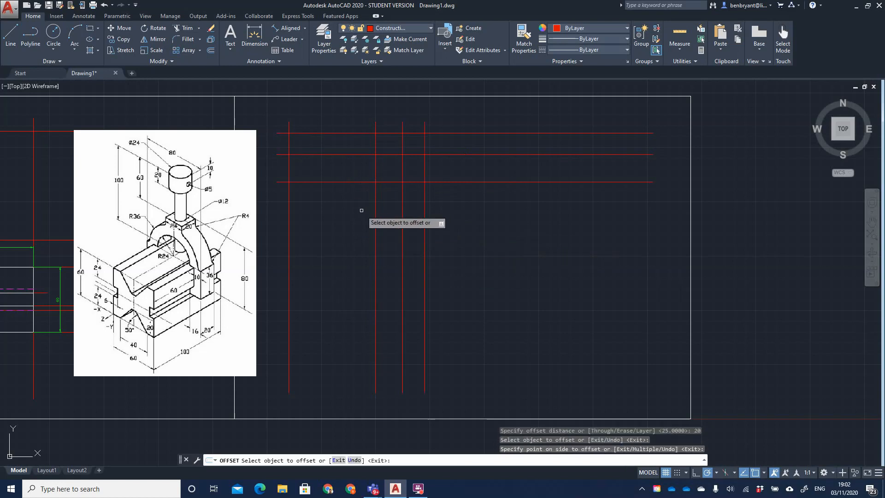
{"action": "key", "text": "Escape"}
- Offset the lowest horizontal construction line 80 downward to mark the base of the clamp's front view
{"action": "key", "text": "Return"}
{"action": "type", "text": "80"}
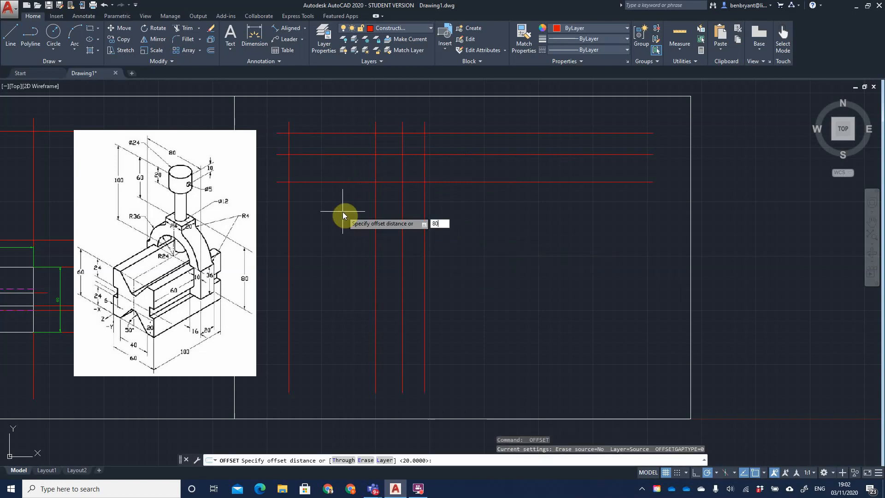
{"action": "key", "text": "Return"}
{"action": "left_click", "coordinate": [371, 182]}
{"action": "left_click", "coordinate": [346, 273]}
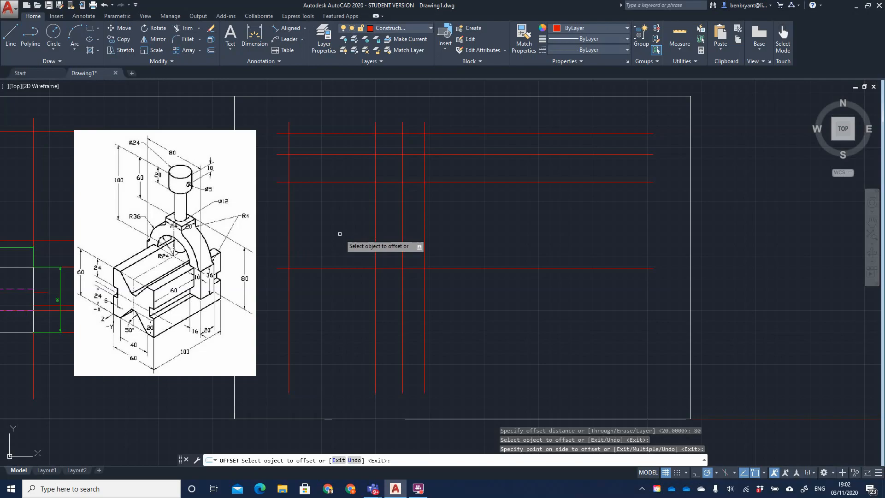
{"action": "scroll", "coordinate": [339, 238], "scroll_direction": "up", "scroll_amount": 2}
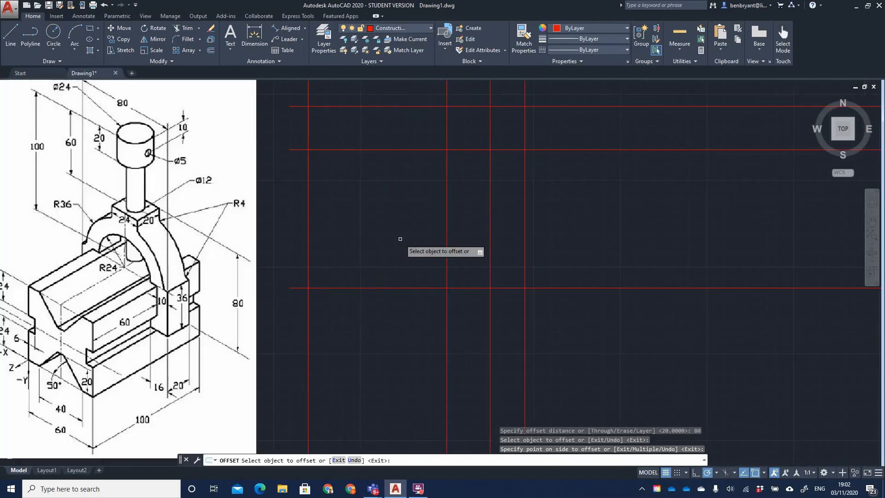
{"action": "scroll", "coordinate": [397, 235], "scroll_direction": "down", "scroll_amount": 3}
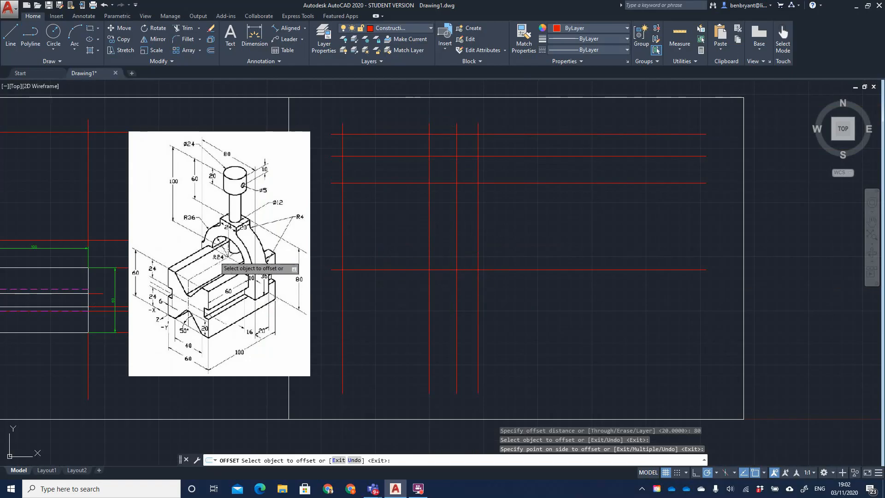
{"action": "scroll", "coordinate": [214, 256], "scroll_direction": "up", "scroll_amount": 3}
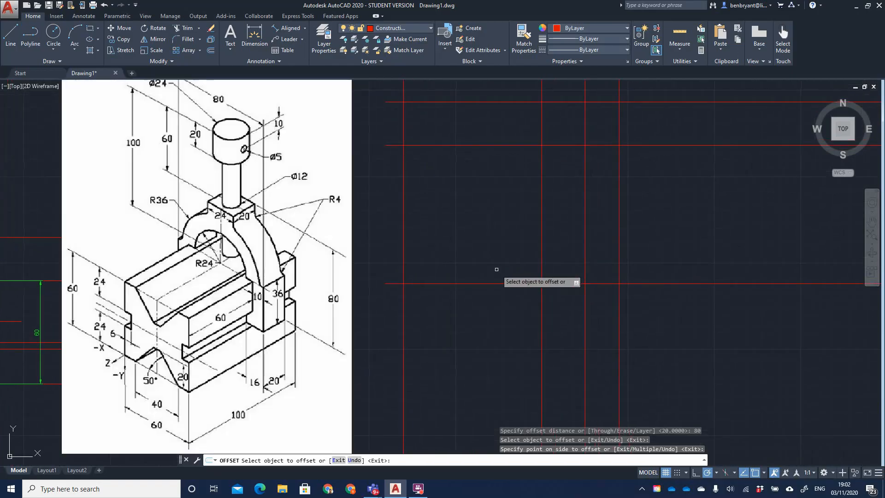
{"action": "middle_click_drag", "start_coordinate": [496, 264], "coordinate": [473, 277]}
{"action": "key", "text": "Escape"}
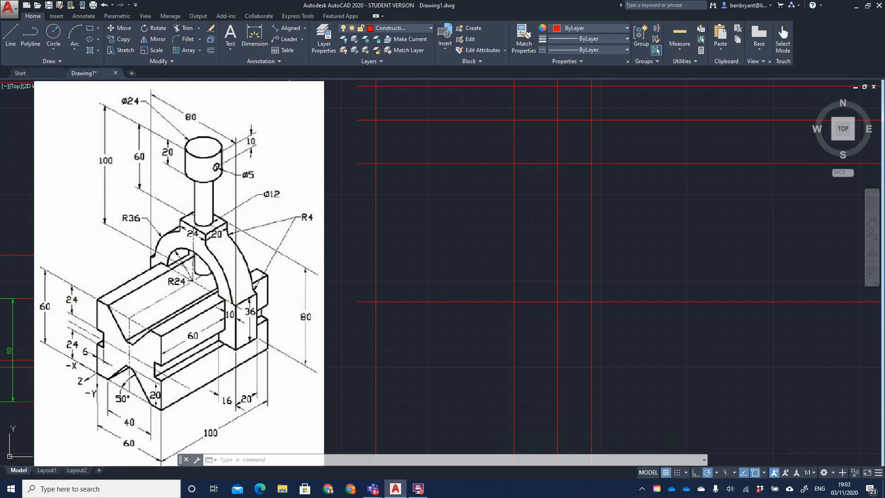
- Offset the clamp's base construction line 36 upward
{"action": "key", "text": "Return"}
{"action": "type", "text": "36"}
{"action": "key", "text": "Return"}
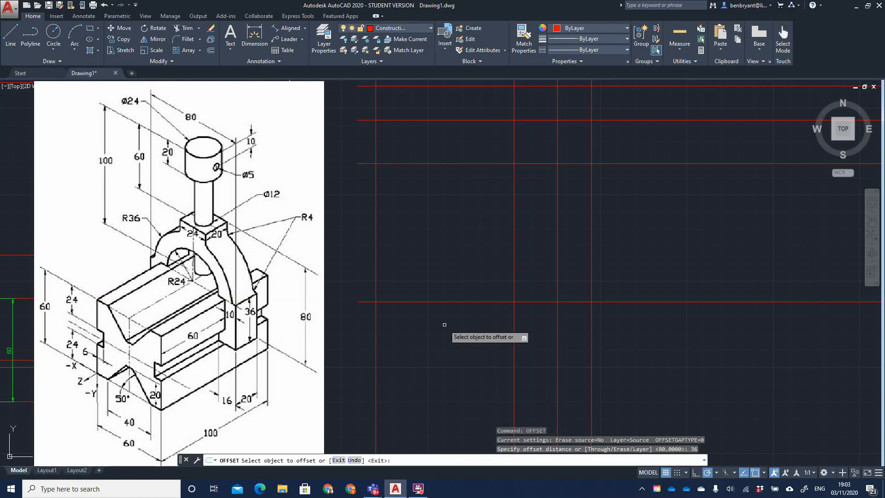
{"action": "left_click", "coordinate": [461, 302]}
{"action": "left_click", "coordinate": [463, 248]}
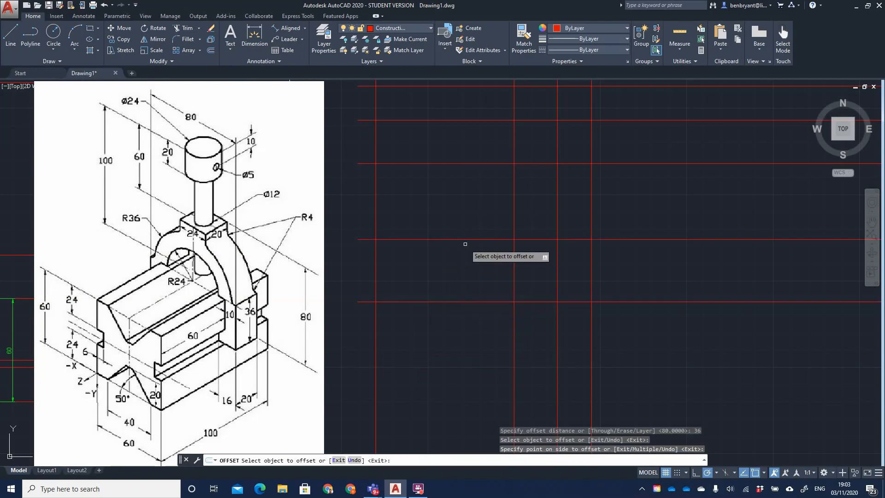
{"action": "key", "text": "Escape"}
- Offset the leftmost vertical construction line 40 to the right to mark the clamp's vertical centre
{"action": "key", "text": "Return"}
{"action": "type", "text": "40"}
{"action": "key", "text": "Return"}
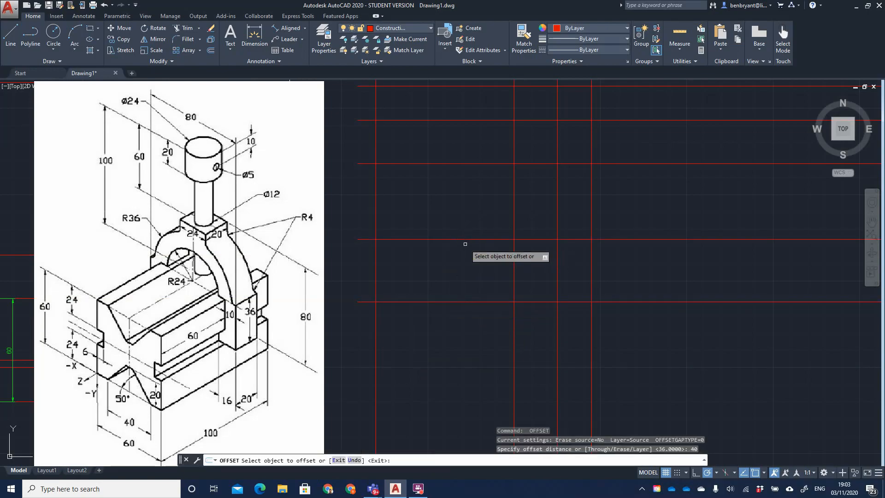
{"action": "left_click", "coordinate": [376, 264]}
{"action": "left_click", "coordinate": [454, 263]}
{"action": "key", "text": "Escape"}
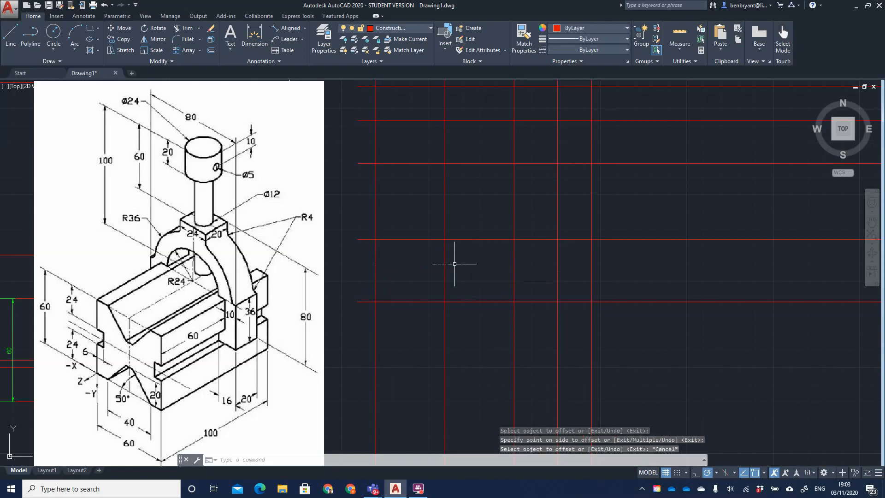
- Reassign the clamp's vertical middle line and the horizontal line 36 above its base to the Centre layer, and turn that layer on
{"action": "left_click", "coordinate": [464, 240]}
{"action": "left_click", "coordinate": [446, 258]}
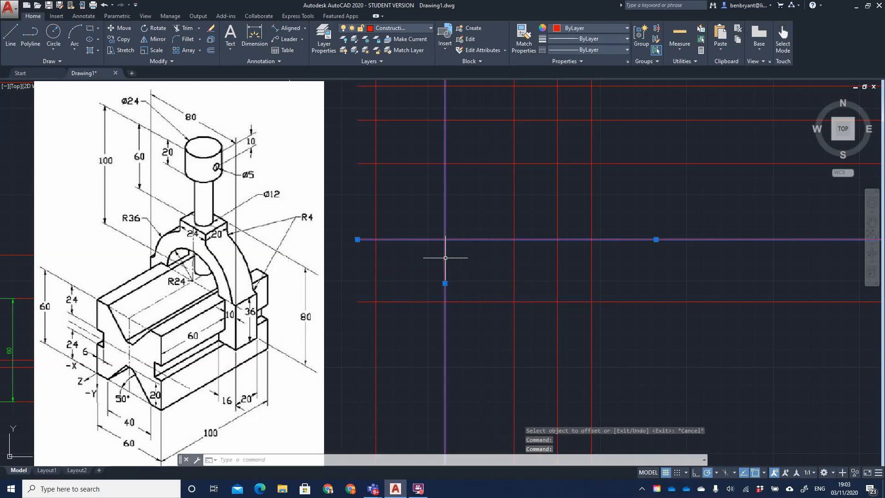
{"action": "left_click", "coordinate": [421, 28]}
{"action": "left_click", "coordinate": [387, 52]}
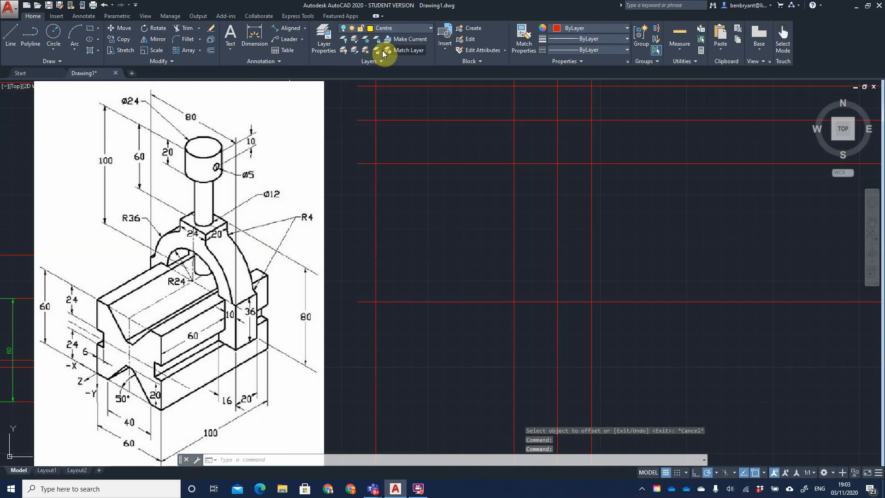
{"action": "left_click", "coordinate": [498, 252]}
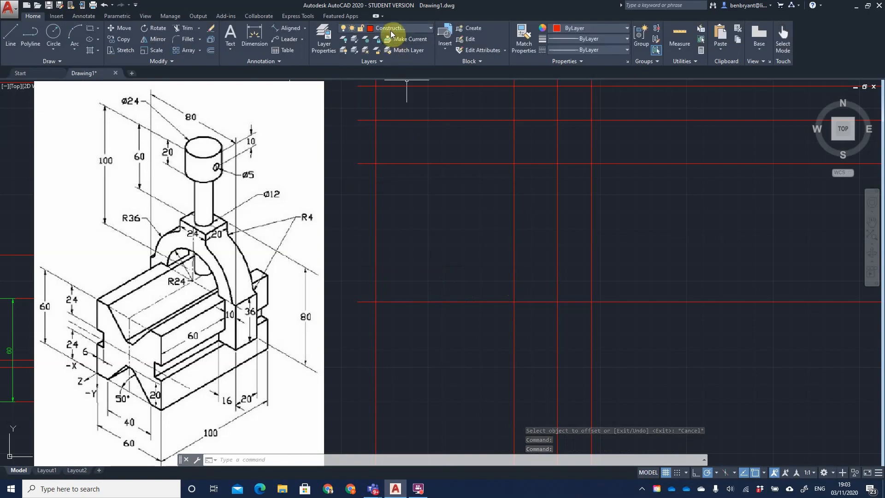
{"action": "left_click", "coordinate": [391, 29]}
{"action": "left_click", "coordinate": [344, 51]}
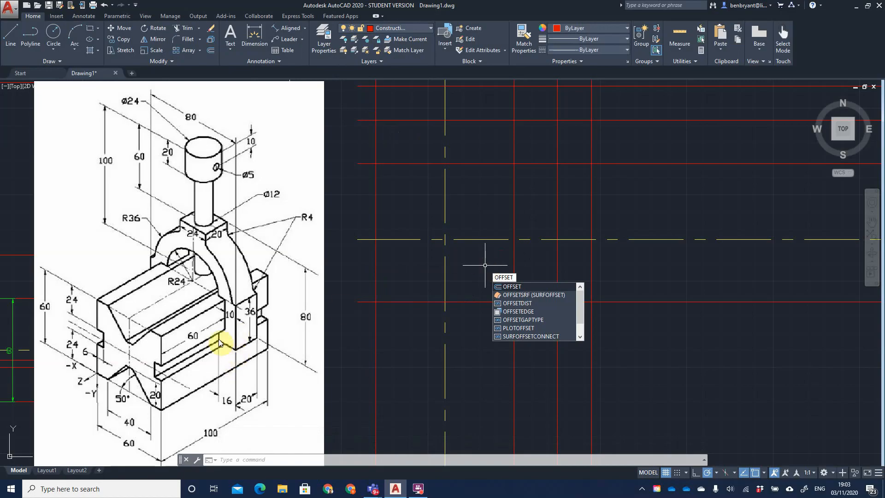
- Offset the front view's left and right edge construction lines 16 inward
{"action": "key", "text": "Return"}
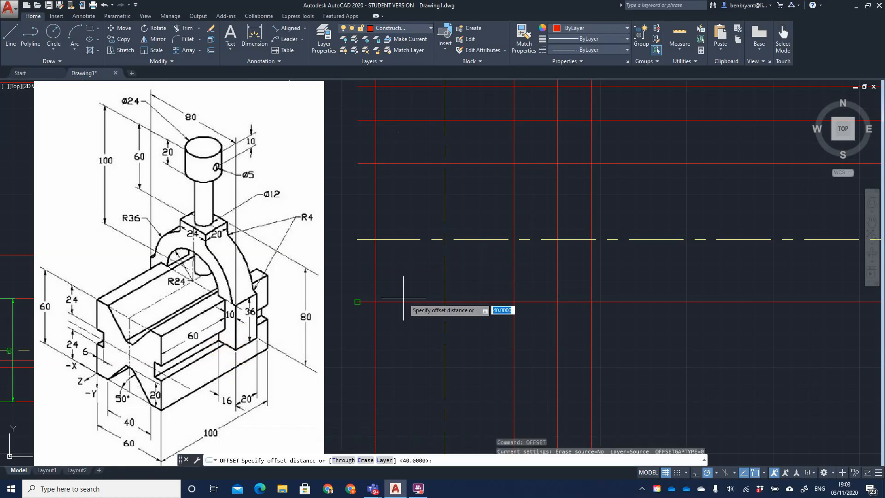
{"action": "type", "text": "16"}
{"action": "key", "text": "Return"}
{"action": "left_click", "coordinate": [376, 270]}
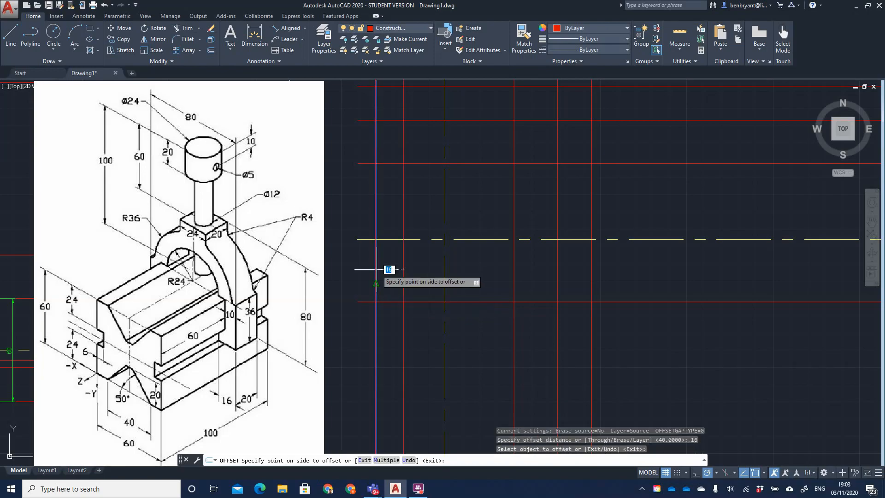
{"action": "left_click", "coordinate": [489, 279]}
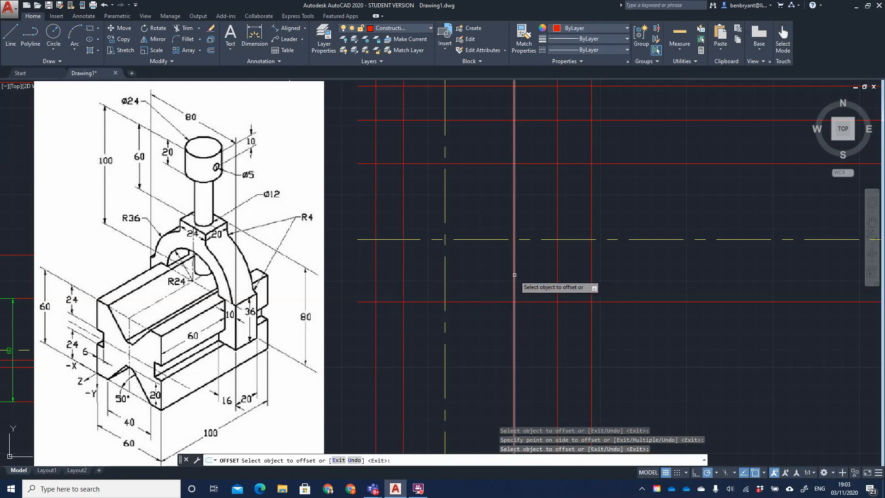
{"action": "left_click", "coordinate": [514, 276]}
{"action": "left_click", "coordinate": [490, 277]}
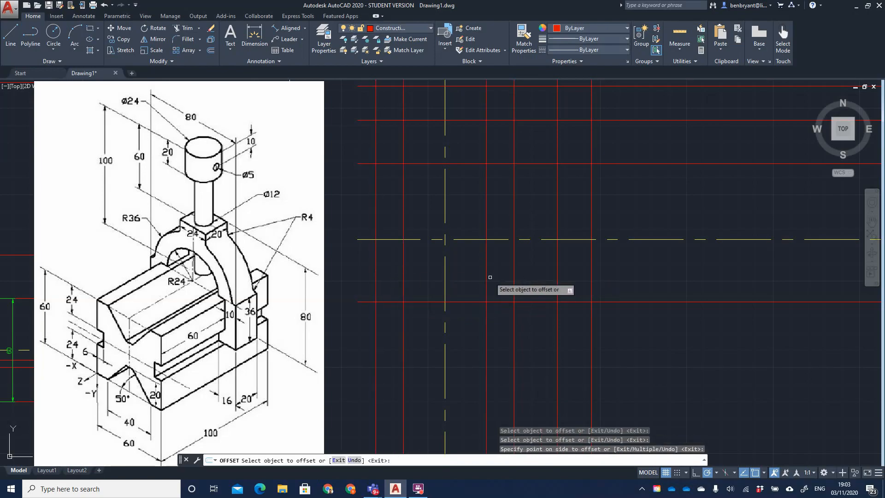
{"action": "key", "text": "Return"}
- Offset the front view's left and right edge construction lines 10 inward, and make Drawing the current layer
{"action": "key", "text": "Return"}
{"action": "type", "text": "10"}
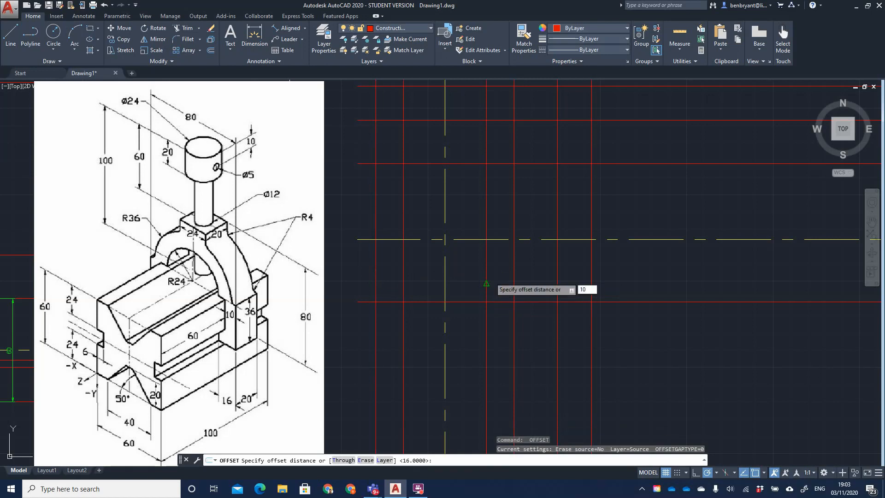
{"action": "key", "text": "Return"}
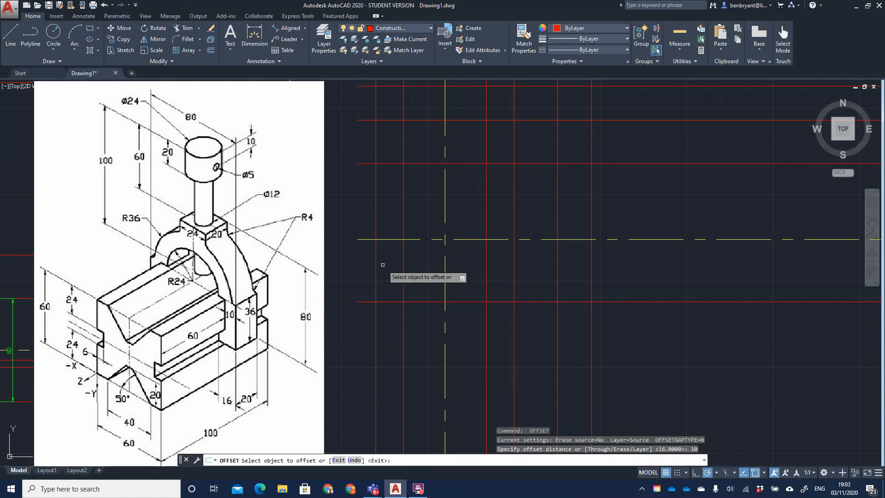
{"action": "left_click", "coordinate": [376, 248]}
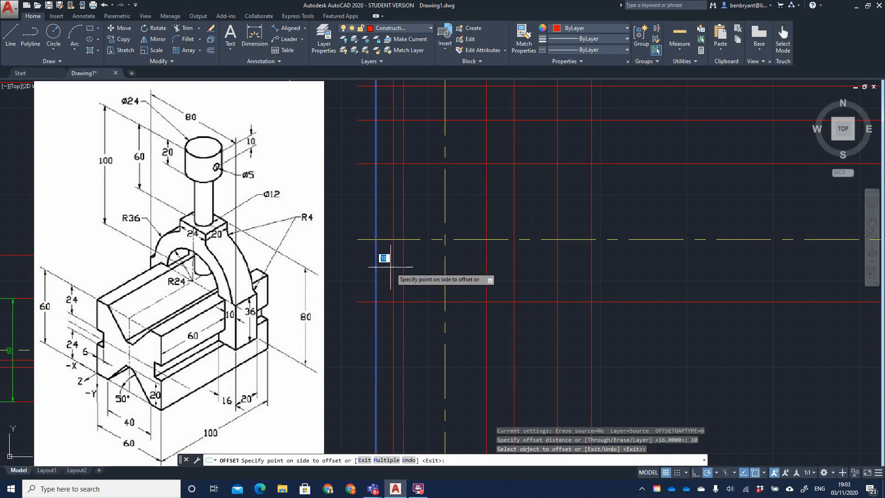
{"action": "left_click", "coordinate": [383, 251]}
{"action": "left_click", "coordinate": [514, 270]}
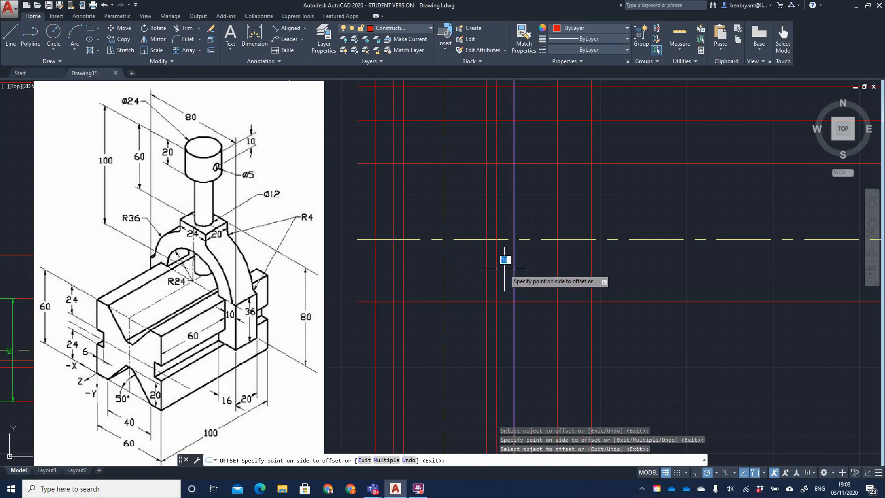
{"action": "left_click", "coordinate": [507, 267]}
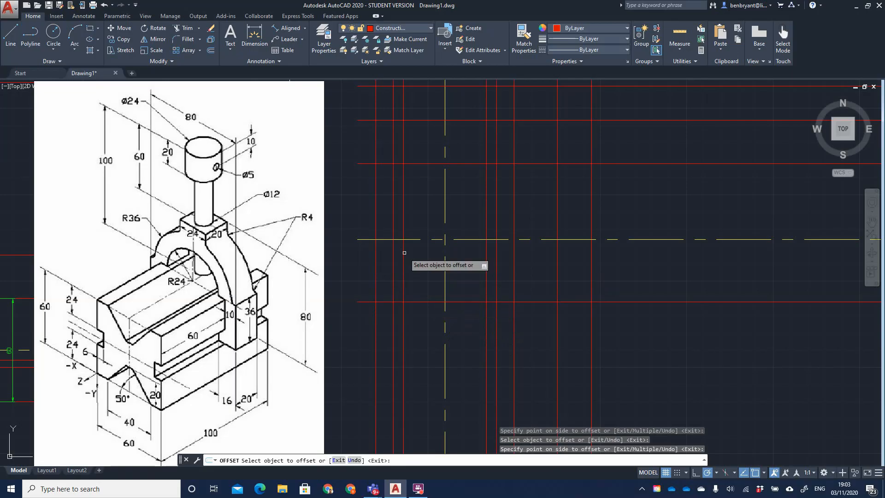
{"action": "left_click", "coordinate": [412, 26]}
{"action": "left_click", "coordinate": [382, 95]}
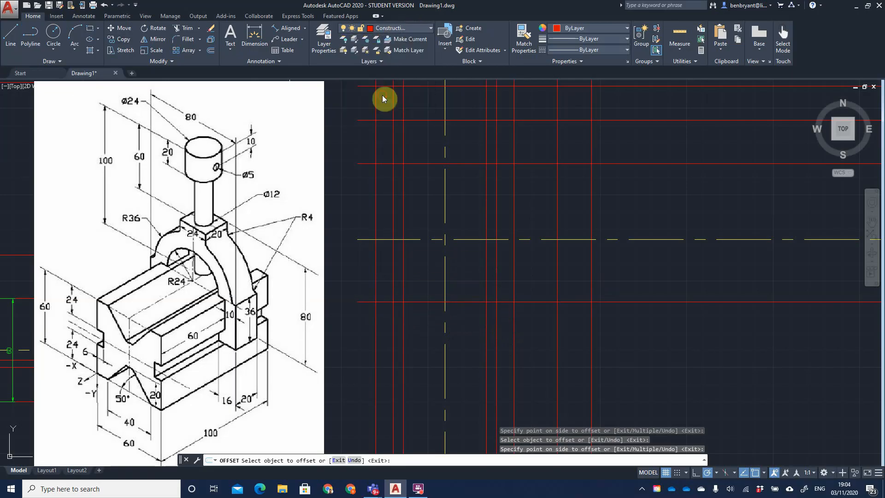
{"action": "left_click", "coordinate": [11, 35]}
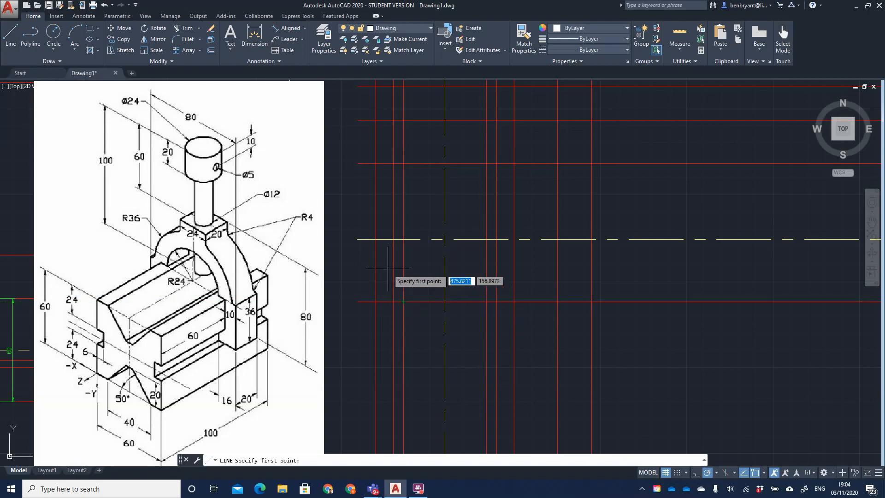
{"action": "key", "text": "Return"}
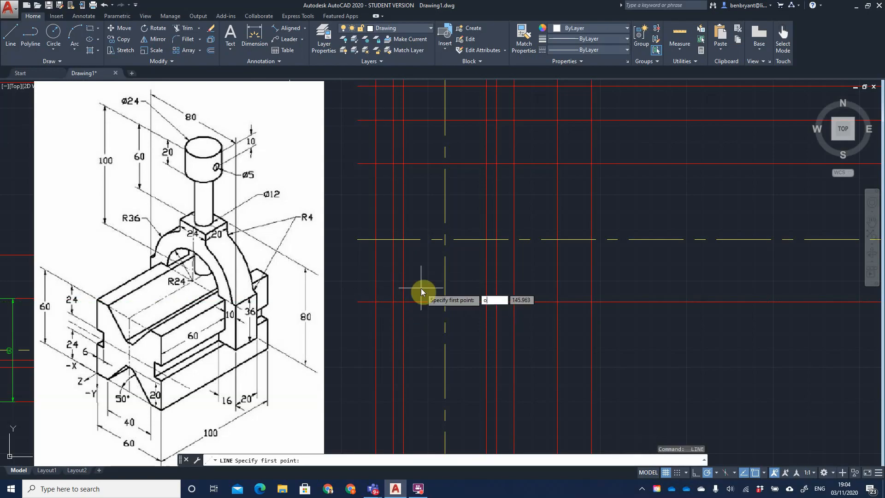
{"action": "type", "text": "offset"}
{"action": "key", "text": "Return"}
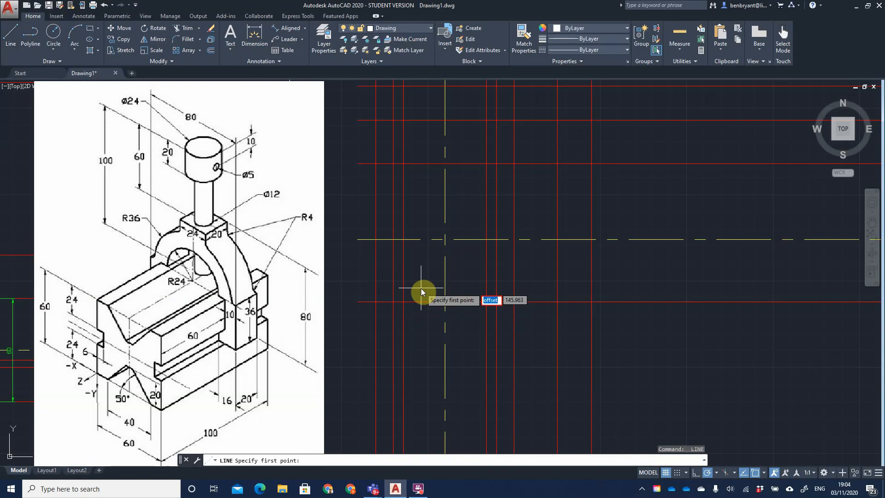
{"action": "key", "text": "BackSpace"}
{"action": "type", "text": "6"}
{"action": "key", "text": "Return"}
{"action": "key", "text": "Escape"}
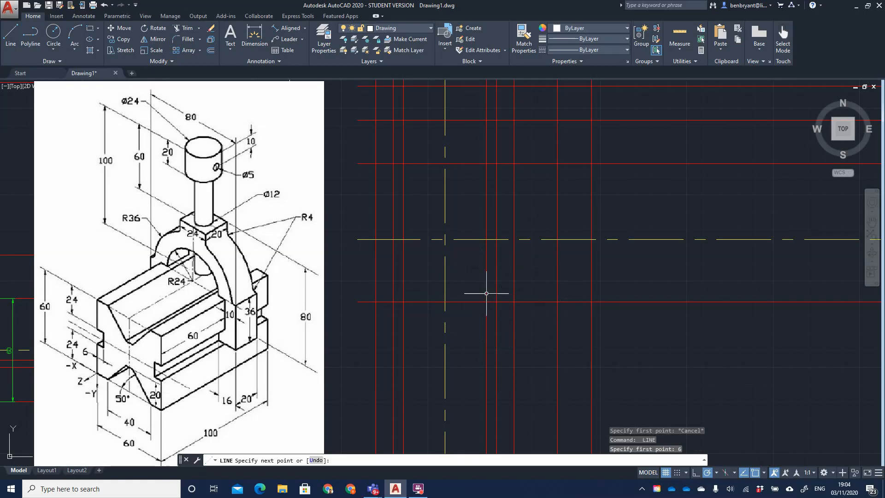
- Offset the clamp's horizontal base construction line 12 upward
{"action": "middle_click_drag", "start_coordinate": [380, 356], "coordinate": [659, 318]}
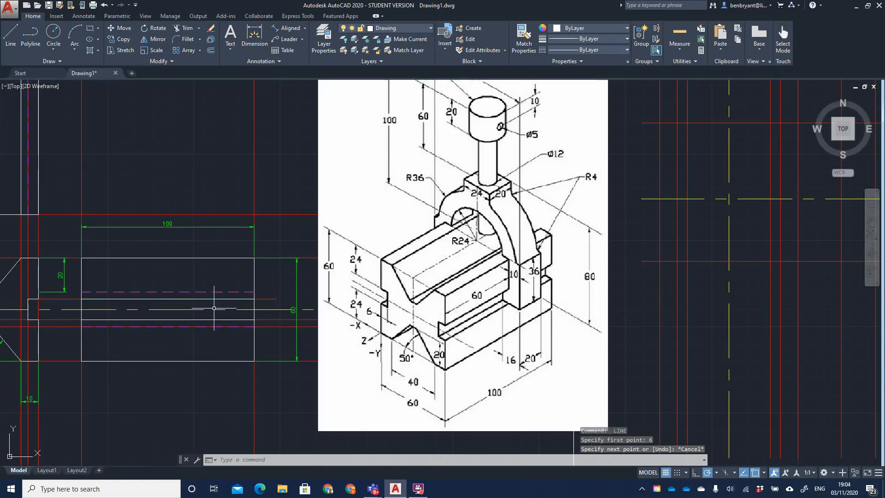
{"action": "middle_click_drag", "start_coordinate": [213, 308], "coordinate": [527, 293]}
{"action": "middle_click_drag", "start_coordinate": [417, 298], "coordinate": [106, 309]}
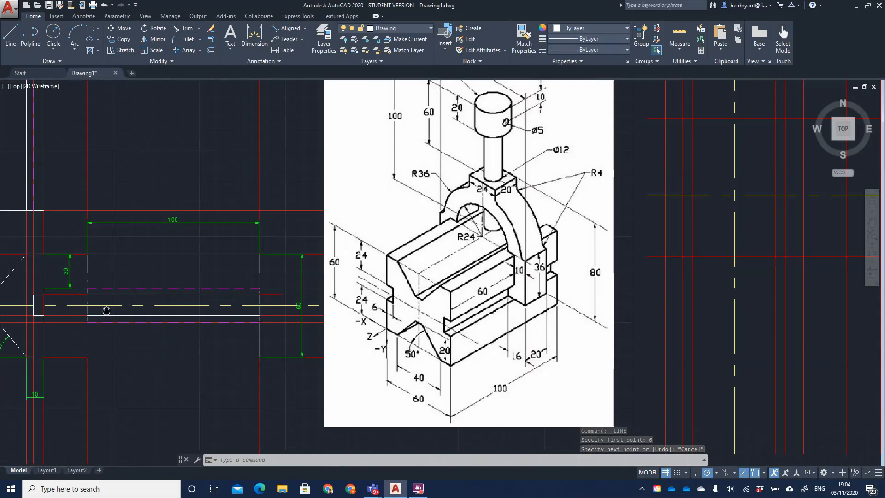
{"action": "middle_click_drag", "start_coordinate": [557, 295], "coordinate": [231, 304]}
{"action": "middle_click_drag", "start_coordinate": [364, 282], "coordinate": [391, 293]}
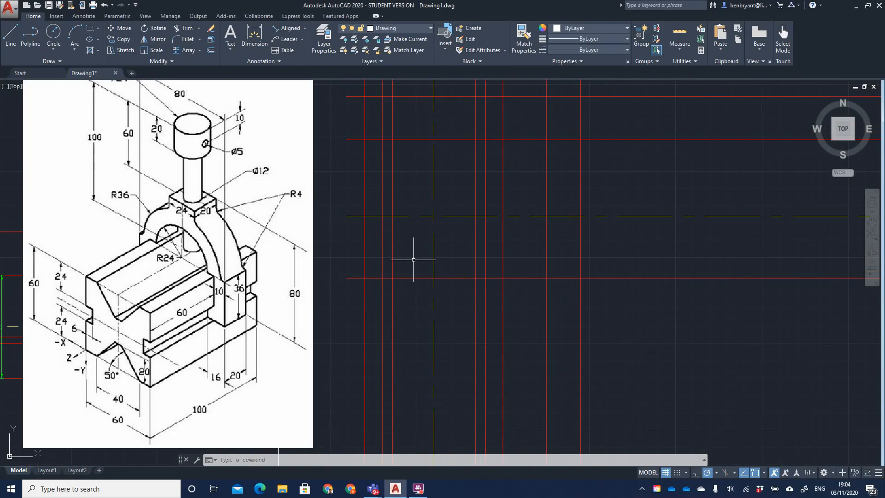
{"action": "type", "text": "o"}
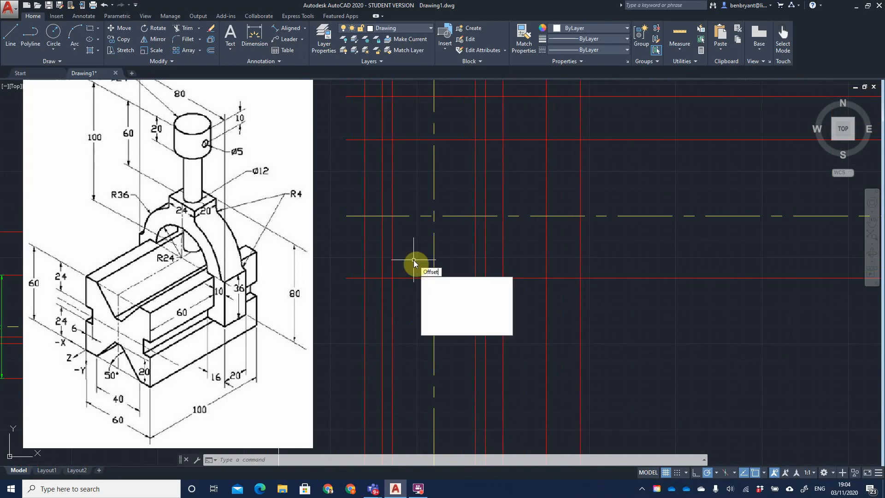
{"action": "key", "text": "Return"}
{"action": "type", "text": "12"}
{"action": "key", "text": "Return"}
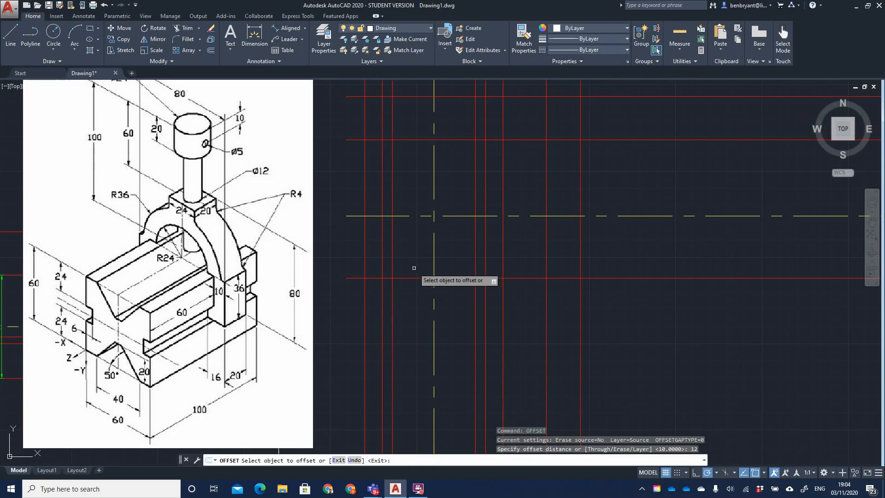
{"action": "left_click", "coordinate": [407, 277]}
{"action": "left_click", "coordinate": [405, 253]}
{"action": "scroll", "coordinate": [405, 258], "scroll_direction": "down", "scroll_amount": 2}
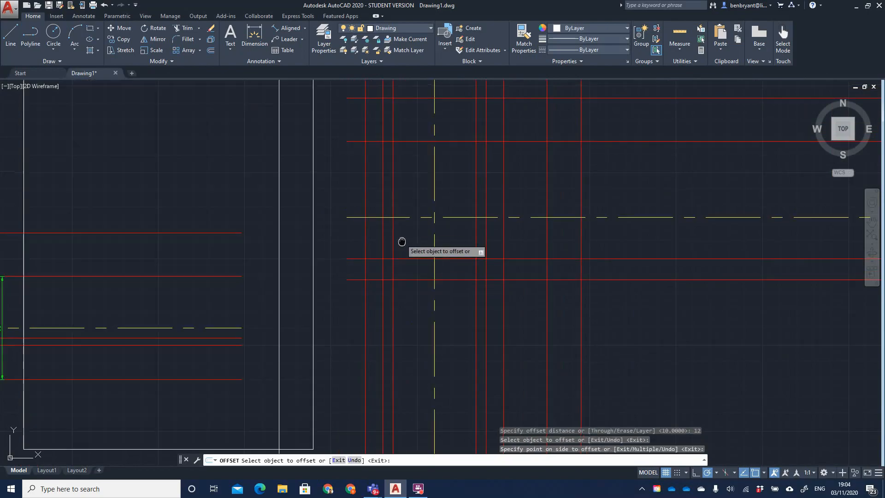
- Draw the bottom edge of the clamp's left leg along the base line, from the 16 offset line to the outer edge line
{"action": "left_click", "coordinate": [10, 34]}
{"action": "scroll", "coordinate": [431, 274], "scroll_direction": "up", "scroll_amount": 3}
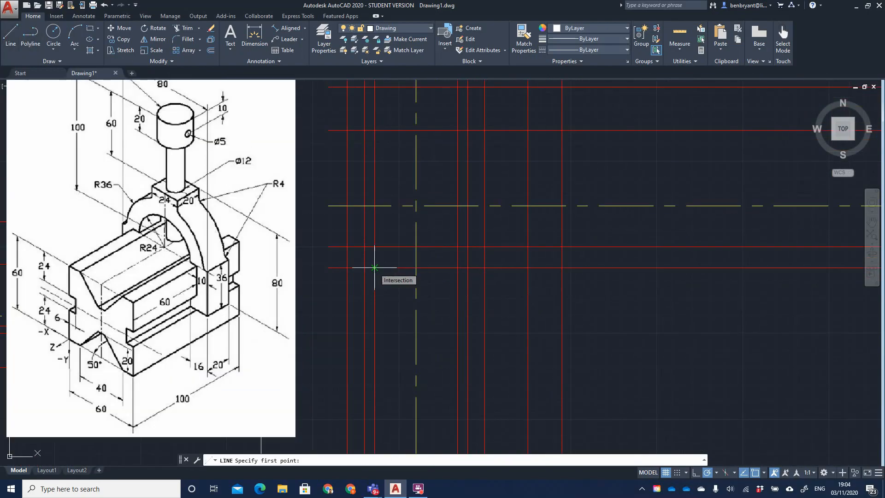
{"action": "left_click", "coordinate": [374, 267]}
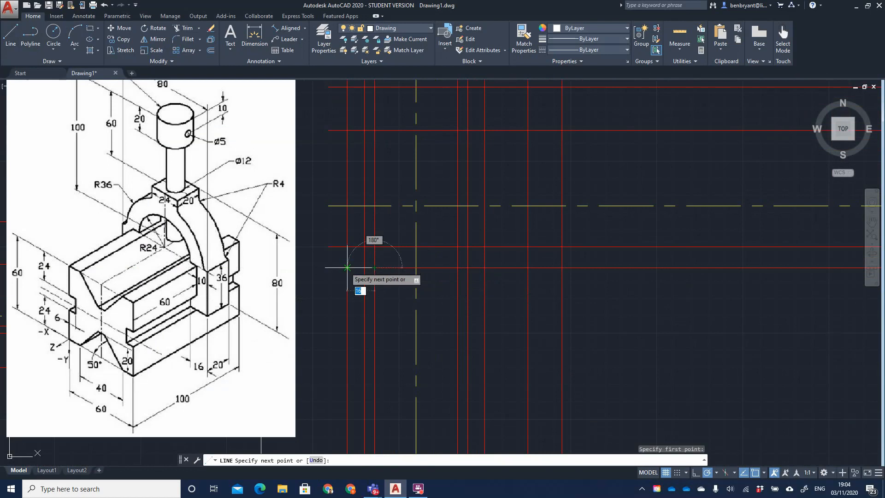
{"action": "left_click", "coordinate": [348, 268]}
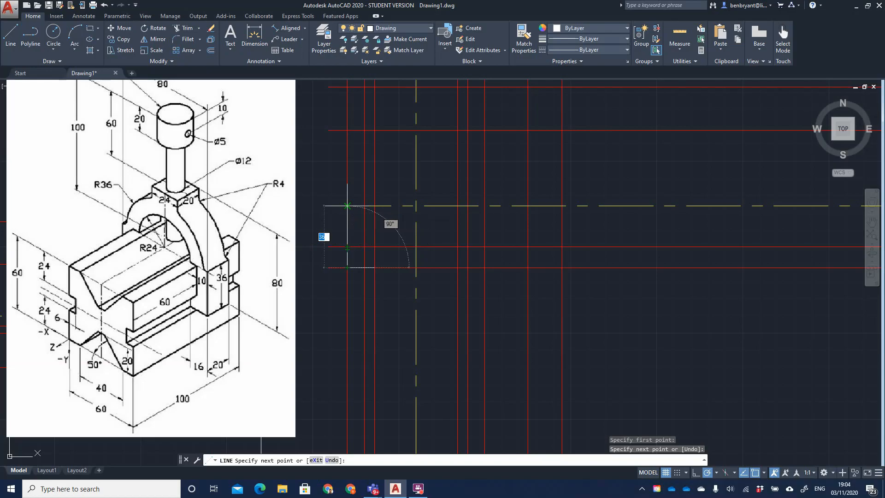
- Complete the left leg outline with lines up to the horizontal centre line, across, down to the step and back to the base
{"action": "left_click", "coordinate": [347, 205]}
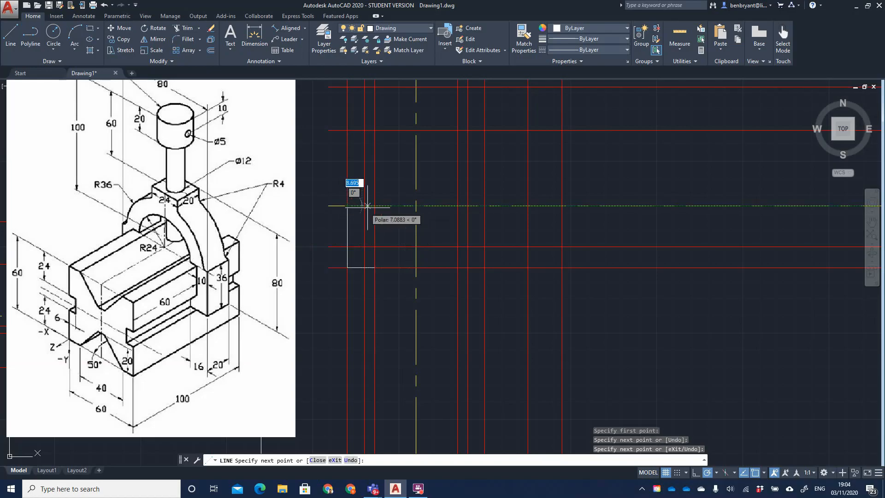
{"action": "left_click", "coordinate": [365, 229]}
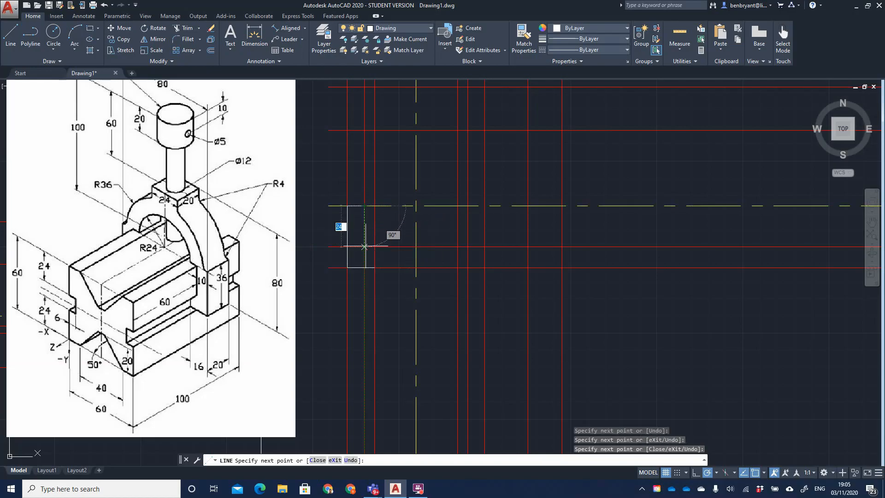
{"action": "left_click", "coordinate": [364, 247]}
{"action": "left_click", "coordinate": [375, 246]}
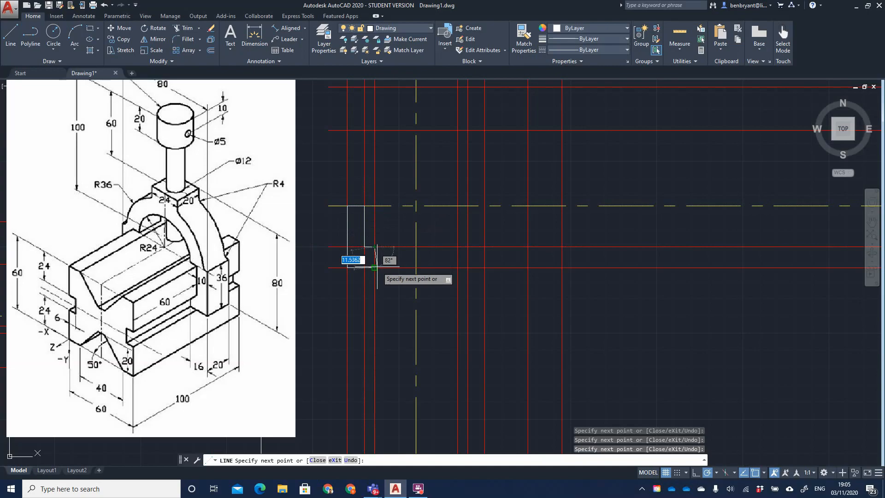
{"action": "left_click", "coordinate": [376, 266]}
{"action": "key", "text": "Escape"}
{"action": "mouse_move", "coordinate": [414, 225]}
{"action": "middle_mouse_down"}
{"action": "mouse_move", "coordinate": [408, 278]}
{"action": "mouse_move", "coordinate": [441, 270]}
{"action": "middle_mouse_up"}
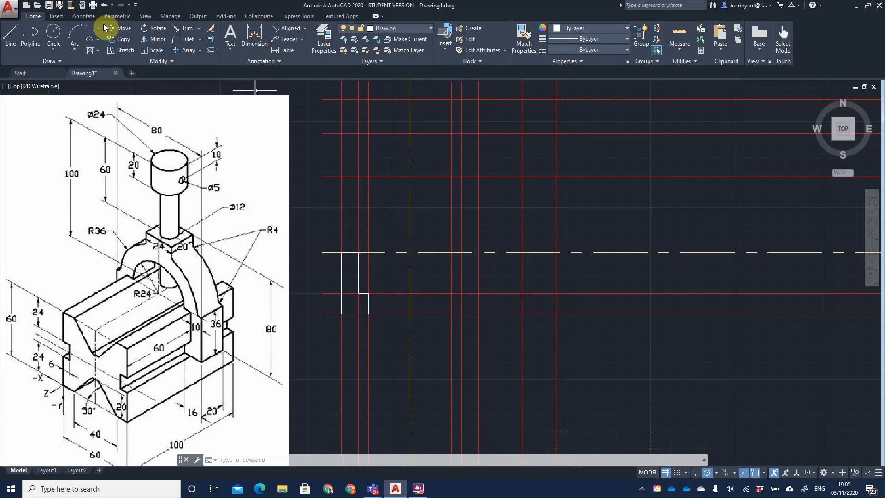
- Draw two concentric circles with radii 24 and 36 at the intersection of the centre lines
{"action": "left_click", "coordinate": [55, 38]}
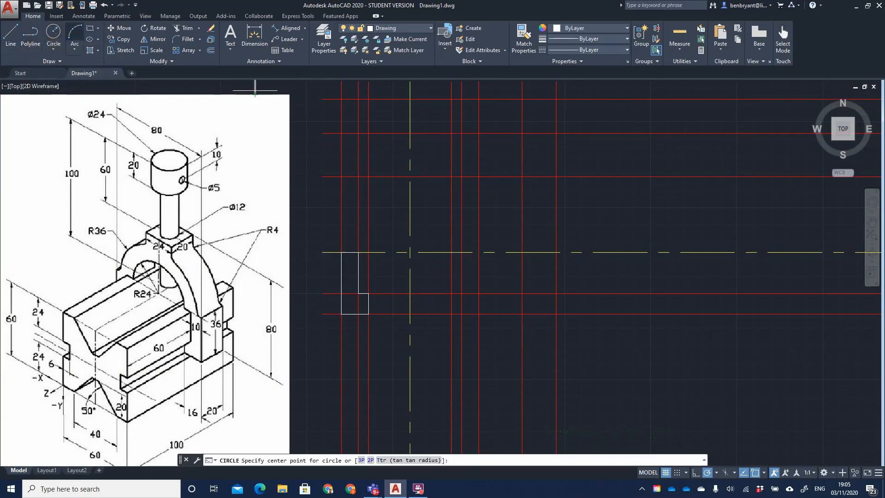
{"action": "left_click", "coordinate": [410, 252]}
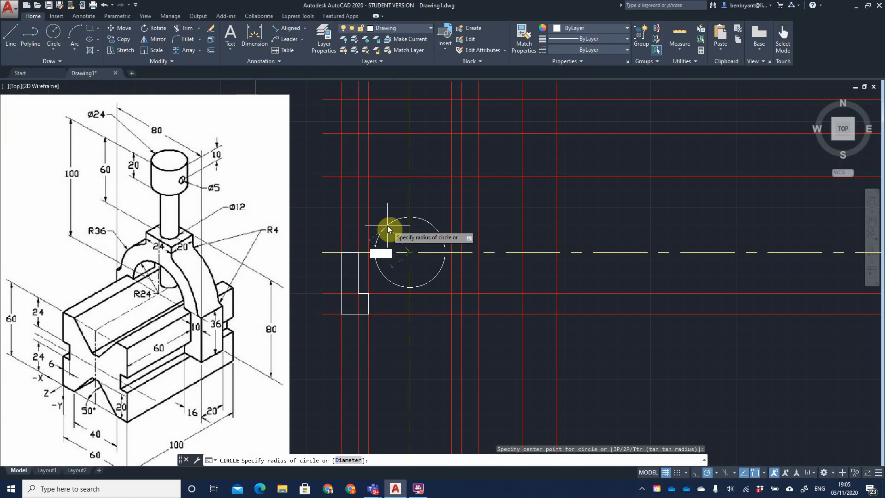
{"action": "type", "text": "24"}
{"action": "key", "text": "Return"}
{"action": "key", "text": "Return"}
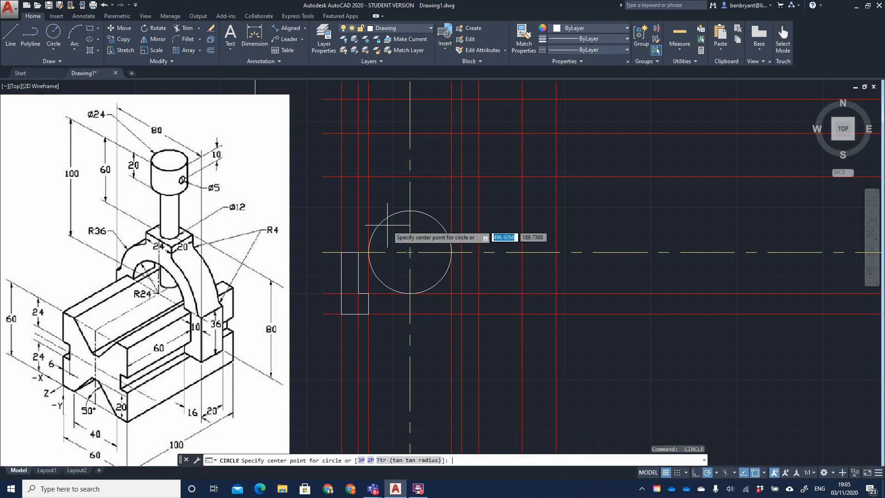
{"action": "left_click", "coordinate": [409, 252]}
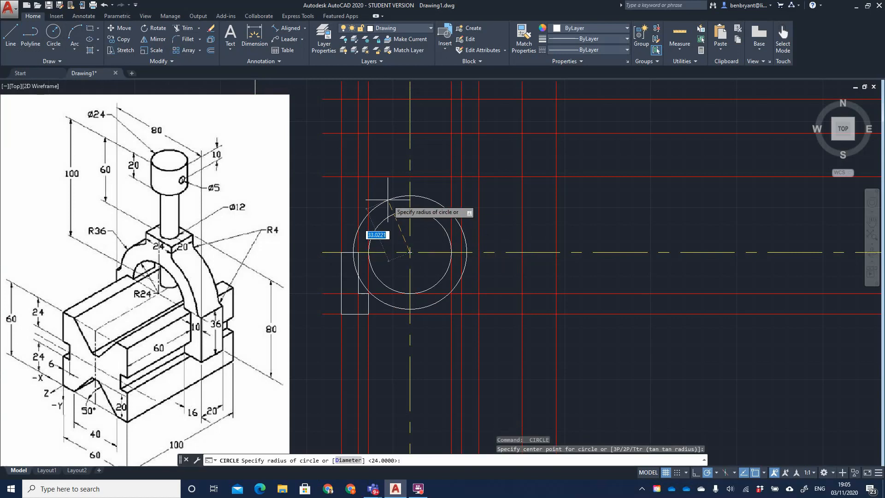
{"action": "left_click", "coordinate": [388, 201]}
{"action": "key", "text": "Return"}
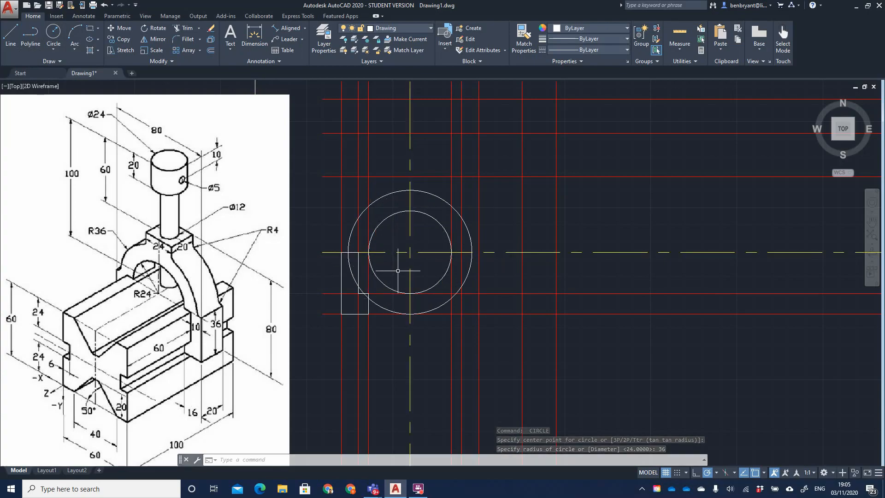
- Trim away the lower halves of both circles below the horizontal centre line
{"action": "type", "text": "trim"}
{"action": "key", "text": "Return"}
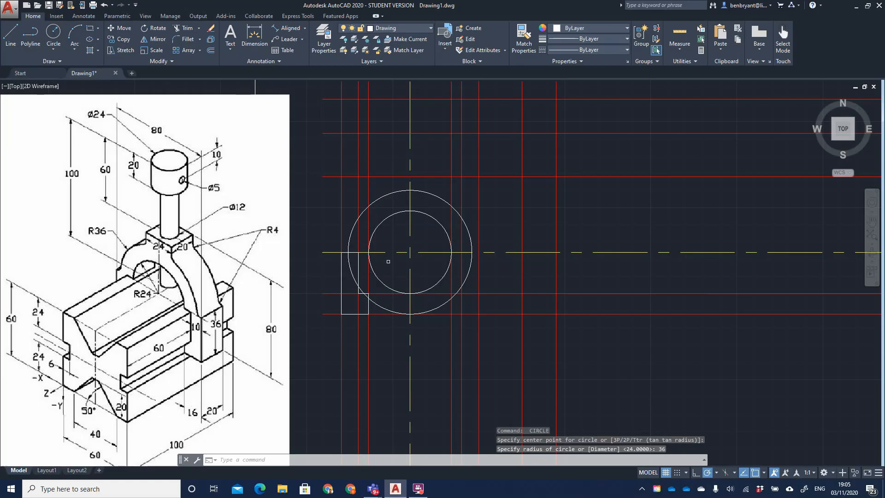
{"action": "left_click", "coordinate": [350, 270]}
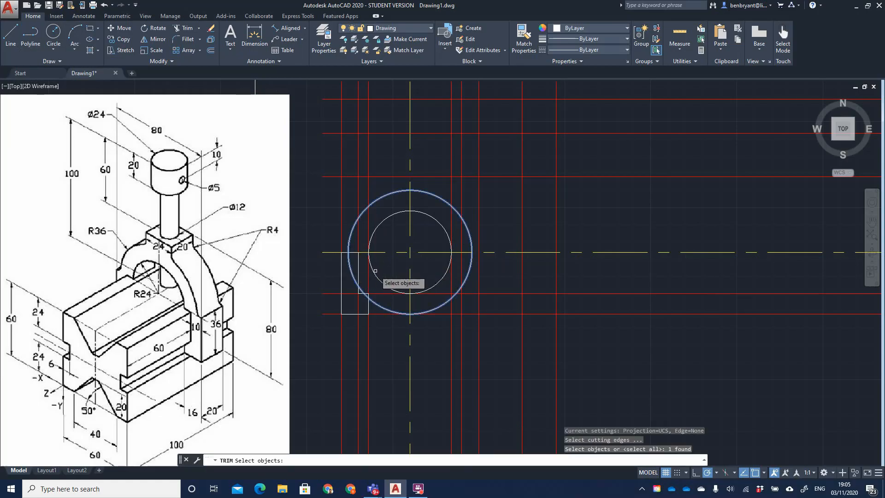
{"action": "left_click", "coordinate": [374, 272]}
{"action": "left_click", "coordinate": [396, 252]}
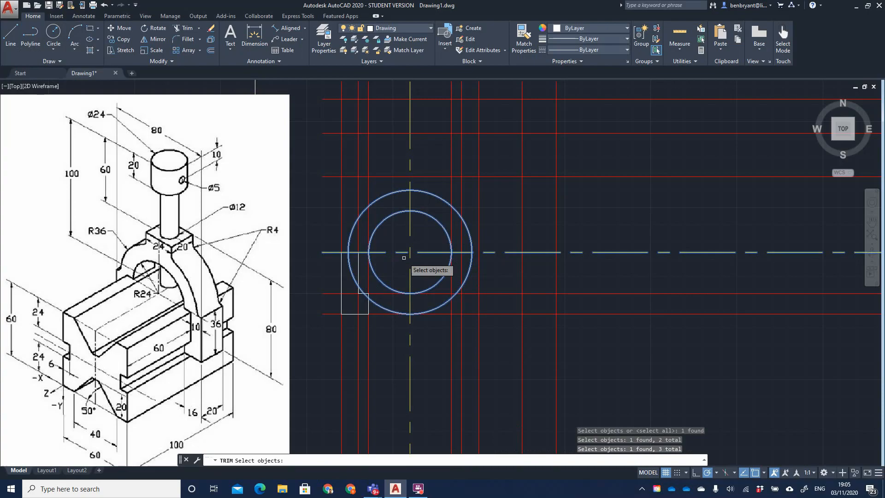
{"action": "key", "text": "Return"}
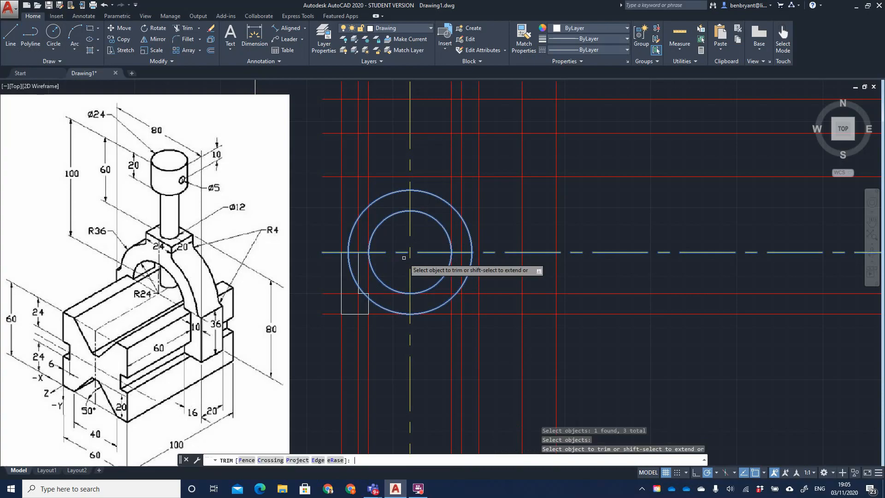
{"action": "left_click", "coordinate": [350, 266]}
{"action": "left_click", "coordinate": [370, 261]}
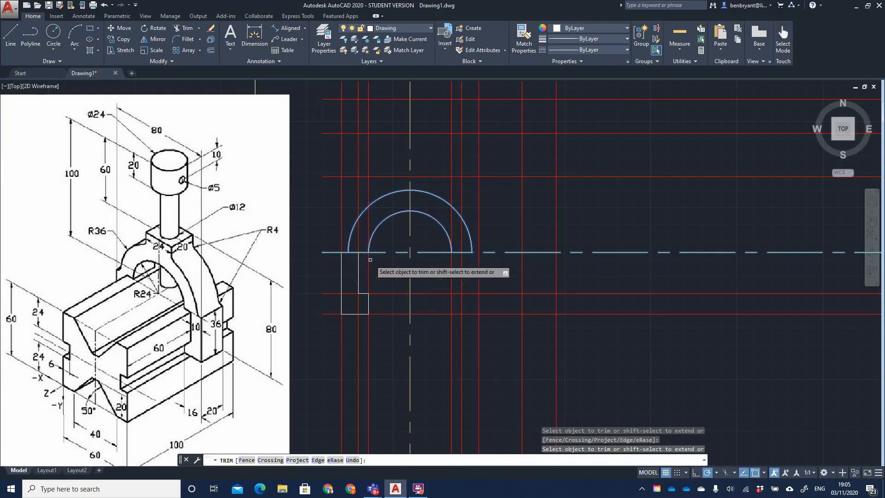
{"action": "key", "text": "Return"}
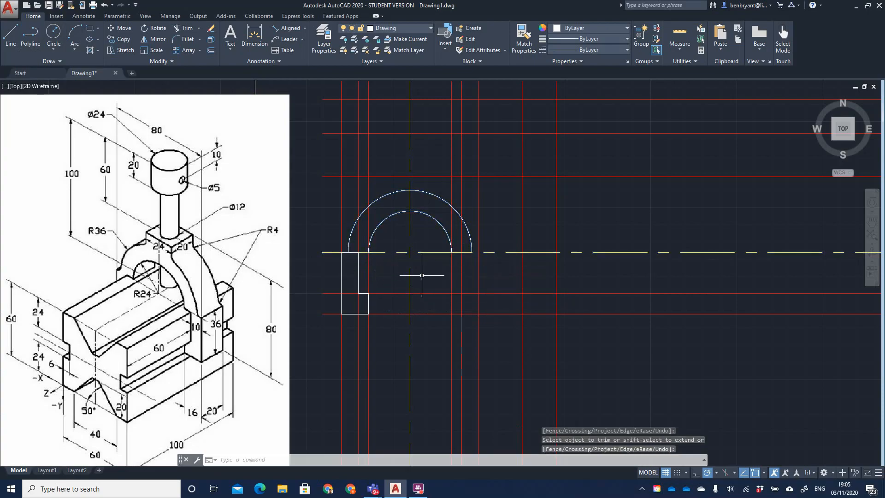
- Offset the vertical centre line by 12 to both sides
{"action": "scroll", "coordinate": [421, 275], "scroll_direction": "up", "scroll_amount": 3}
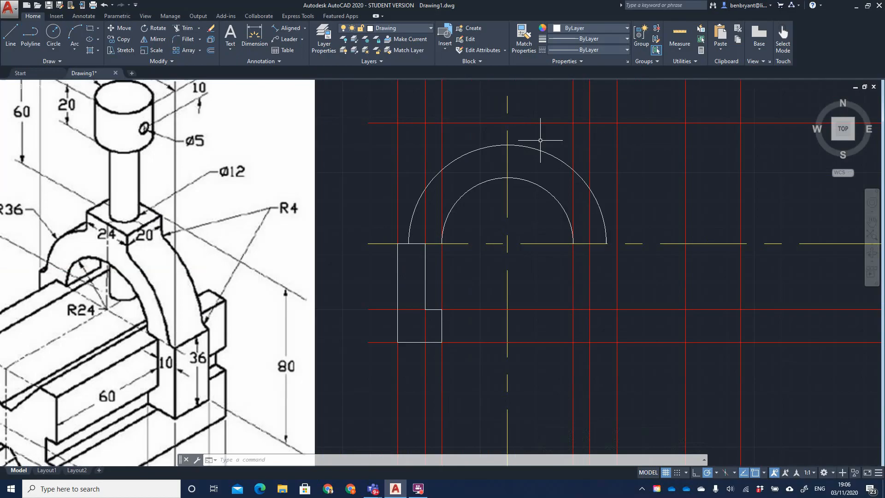
{"action": "type", "text": "offset"}
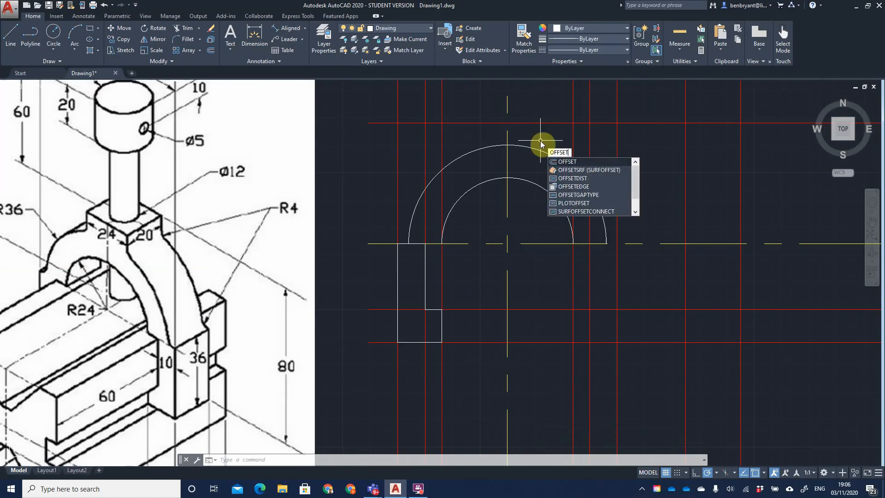
{"action": "key", "text": "Return"}
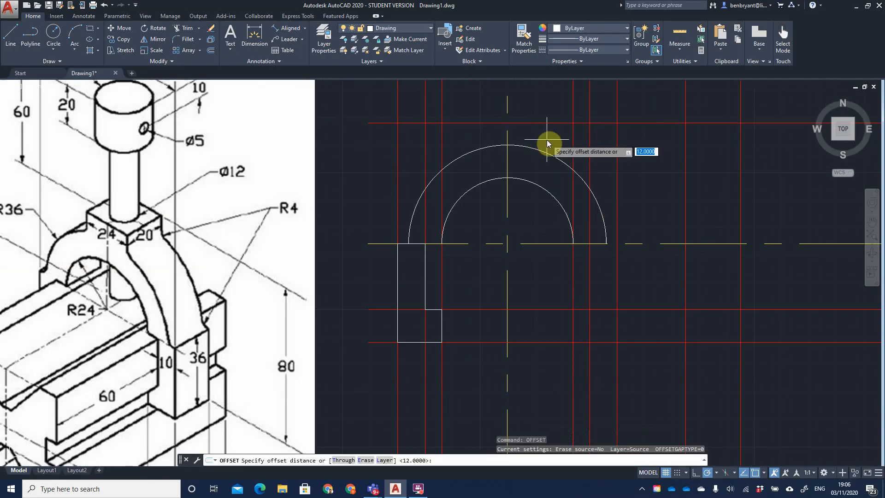
{"action": "type", "text": "12"}
{"action": "key", "text": "Return"}
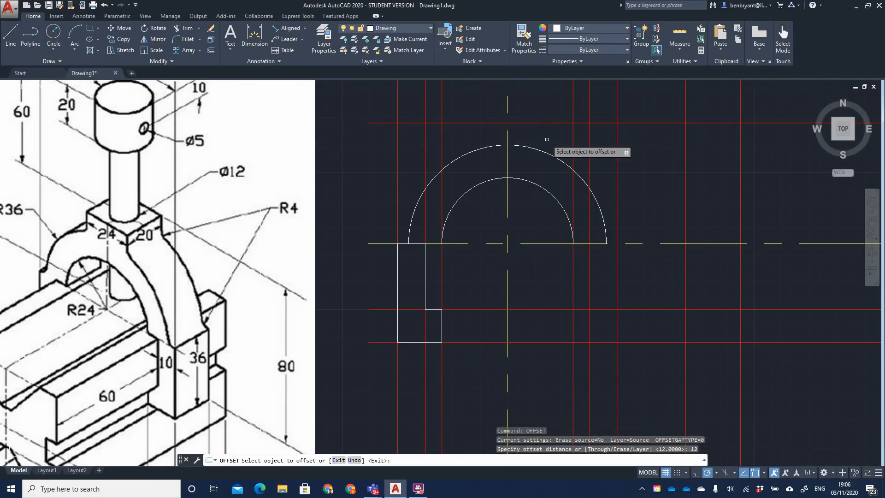
{"action": "left_click", "coordinate": [507, 134]}
{"action": "left_click", "coordinate": [484, 130]}
{"action": "left_click", "coordinate": [507, 133]}
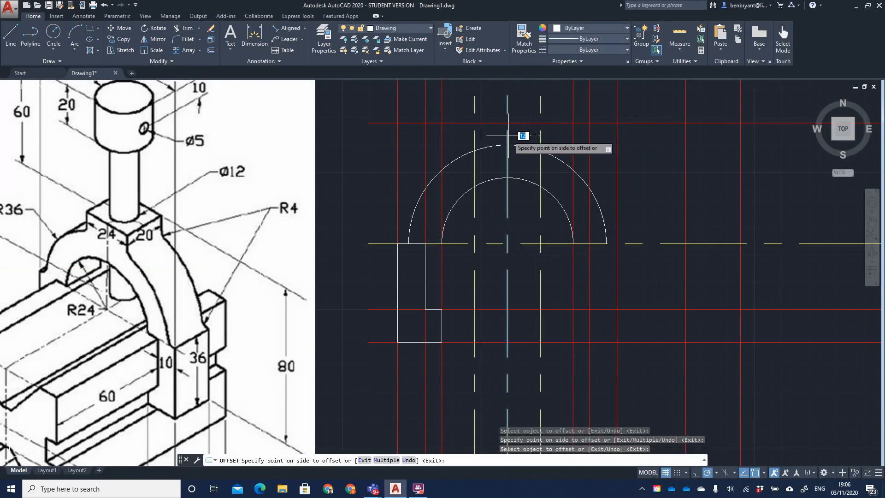
{"action": "left_click", "coordinate": [551, 135]}
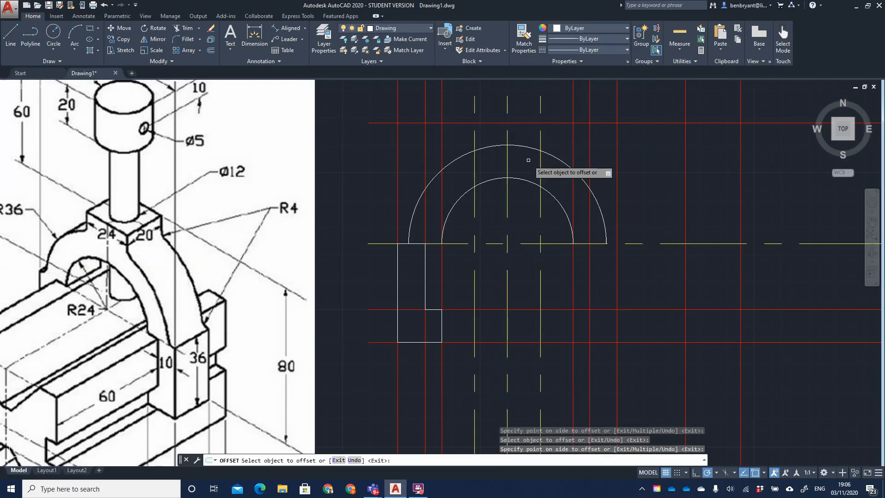
{"action": "key", "text": "Escape"}
- Move the two offset centre lines to the Construction layer
{"action": "left_click", "coordinate": [540, 152]}
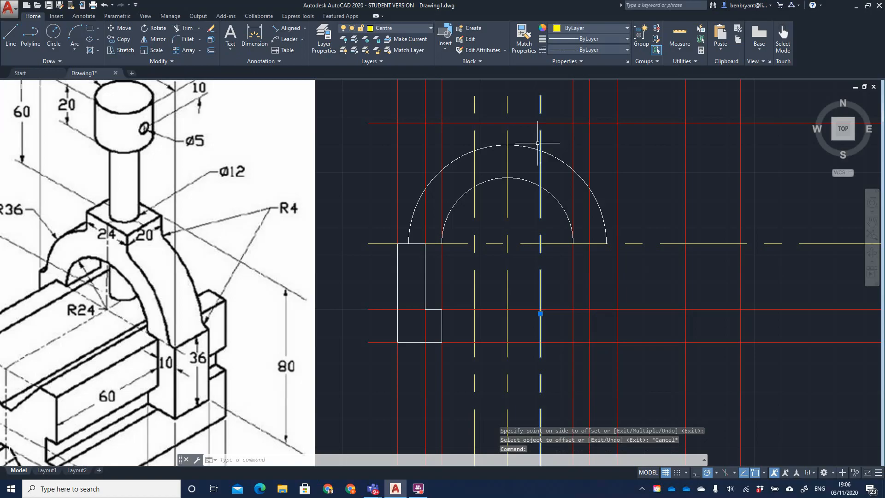
{"action": "left_click", "coordinate": [475, 141]}
{"action": "left_click", "coordinate": [404, 28]}
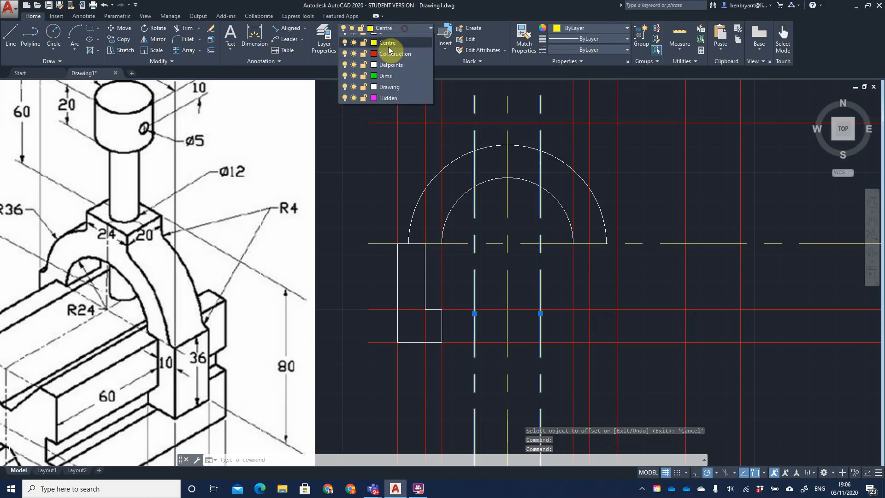
{"action": "left_click", "coordinate": [383, 62]}
{"action": "key", "text": "Escape"}
- Draw two vertical lines along the offset construction lines, from the horizontal construction line above the arch down to the outer arc
{"action": "mouse_move", "coordinate": [514, 170]}
{"action": "middle_mouse_down"}
{"action": "mouse_move", "coordinate": [514, 253]}
{"action": "mouse_move", "coordinate": [517, 197]}
{"action": "mouse_move", "coordinate": [508, 233]}
{"action": "middle_mouse_up"}
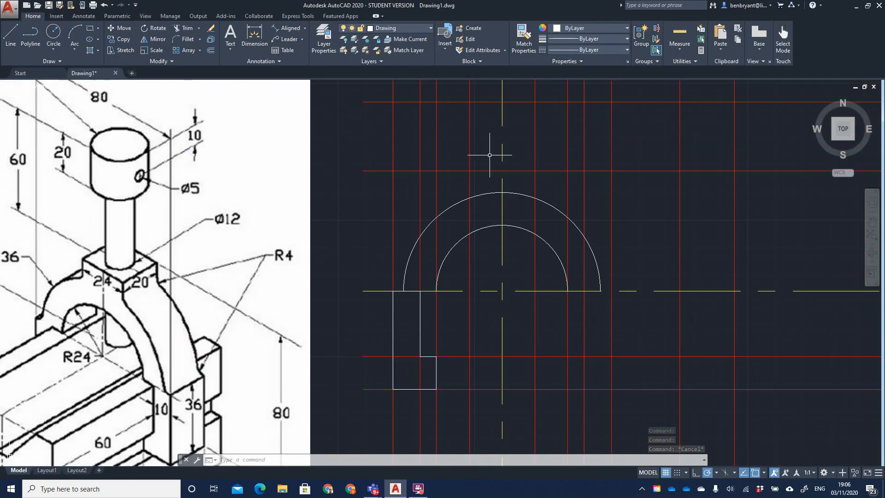
{"action": "left_click", "coordinate": [490, 171]}
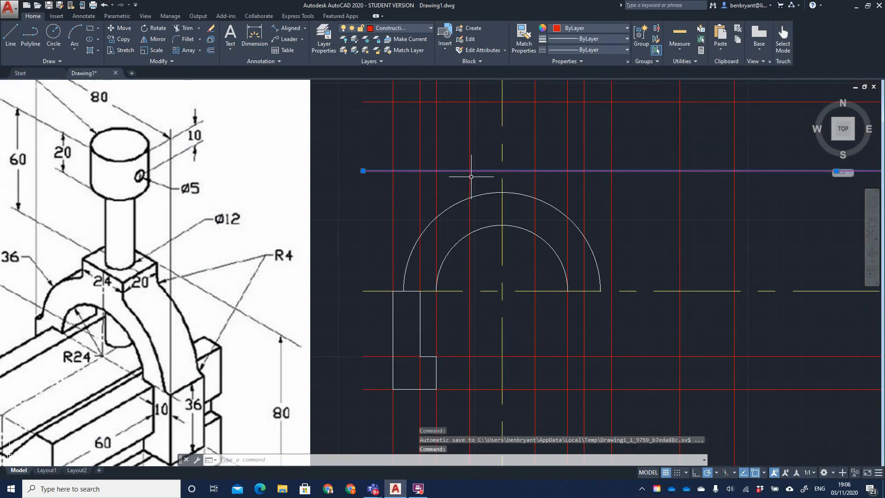
{"action": "key", "text": "Escape"}
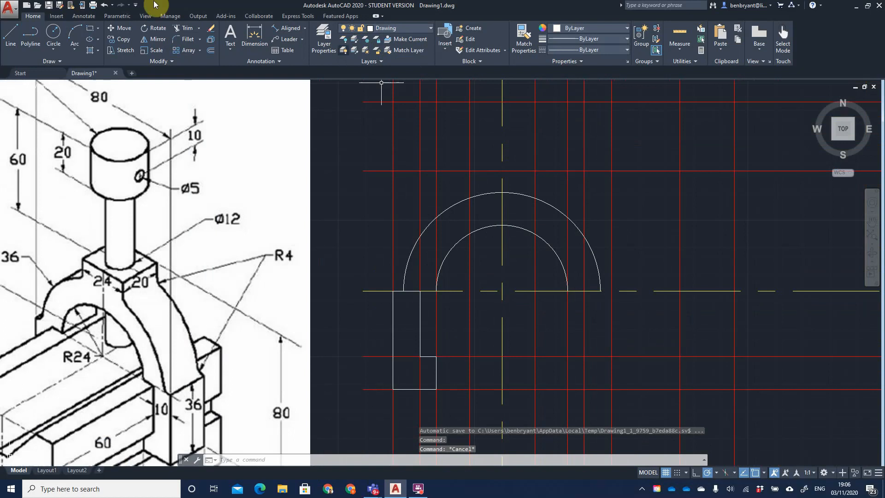
{"action": "left_click", "coordinate": [10, 36]}
{"action": "left_click", "coordinate": [469, 170]}
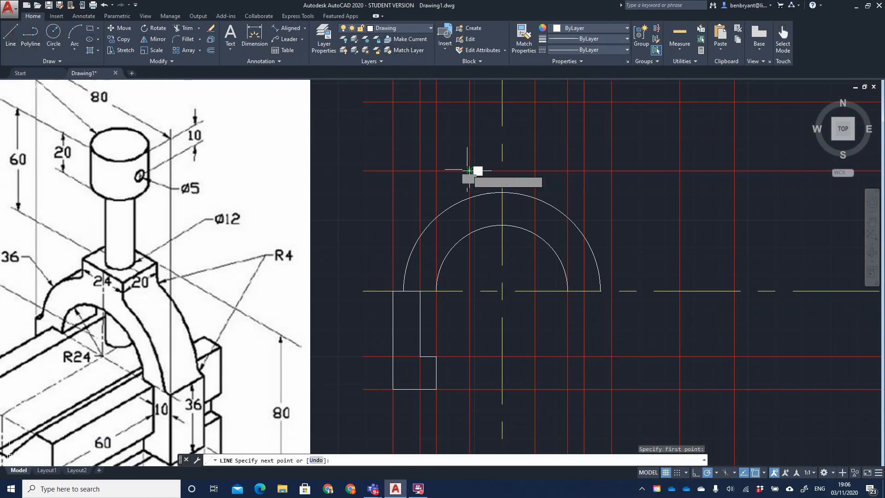
{"action": "left_click", "coordinate": [469, 198]}
{"action": "key", "text": "Return"}
{"action": "key", "text": "Return"}
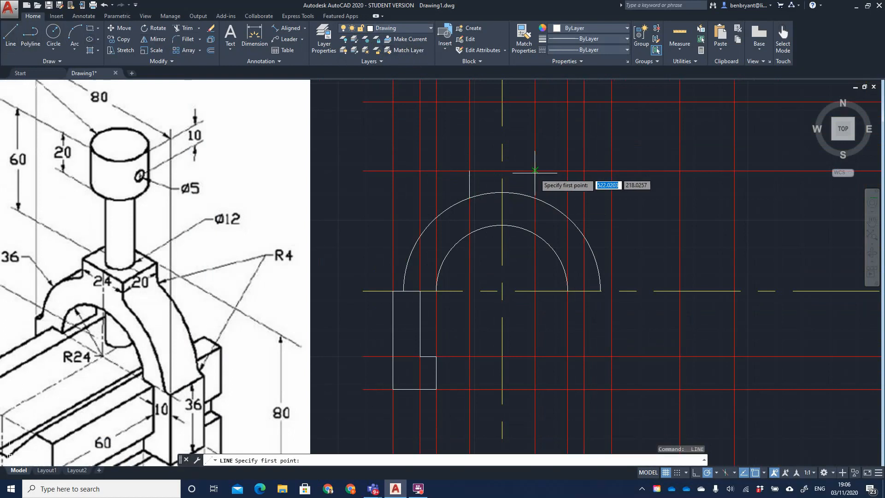
{"action": "left_click", "coordinate": [534, 170]}
{"action": "key", "text": "Return"}
- Close the boss on top of the arch with a horizontal line joining the upper ends of its two vertical sides
{"action": "key", "text": "Return"}
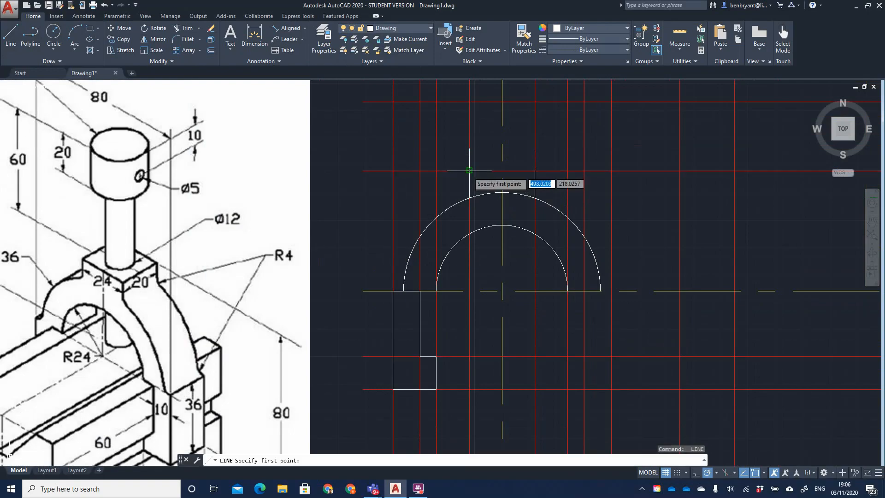
{"action": "left_click", "coordinate": [469, 171]}
{"action": "left_click", "coordinate": [535, 171]}
{"action": "key", "text": "Return"}
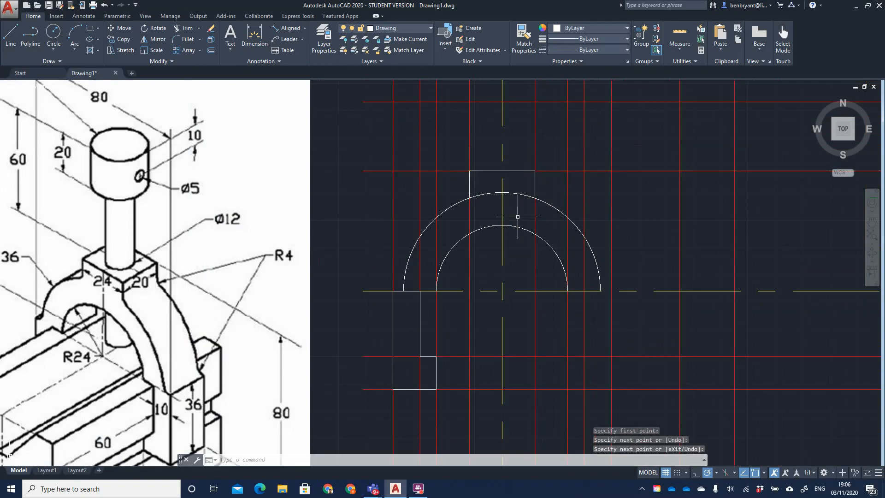
- Trim the outer arc segment between the two vertical sides of the top boss
{"action": "type", "text": "tr"}
{"action": "key", "text": "Return"}
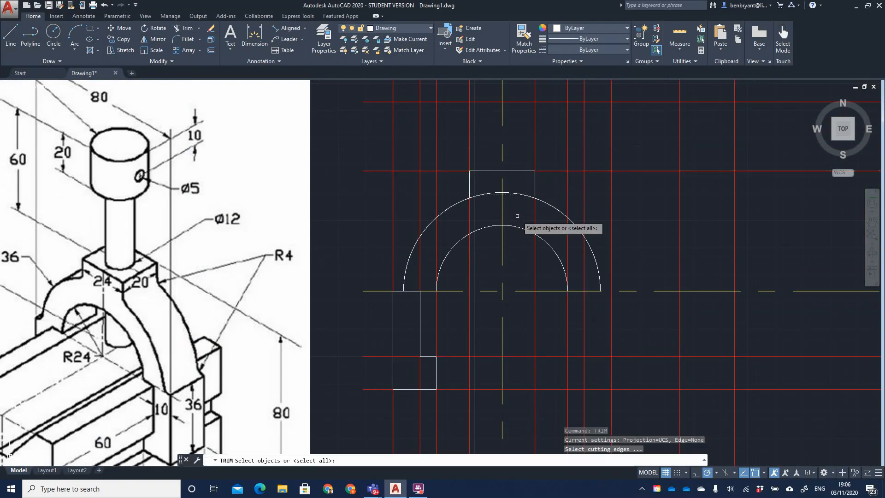
{"action": "left_click", "coordinate": [531, 196]}
{"action": "left_click", "coordinate": [527, 171]}
{"action": "left_click", "coordinate": [535, 177]}
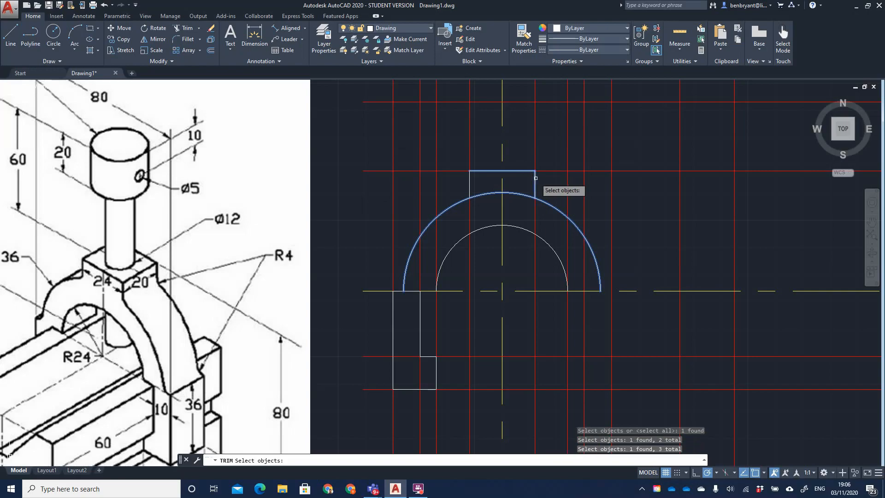
{"action": "left_click", "coordinate": [470, 184]}
{"action": "key", "text": "Return"}
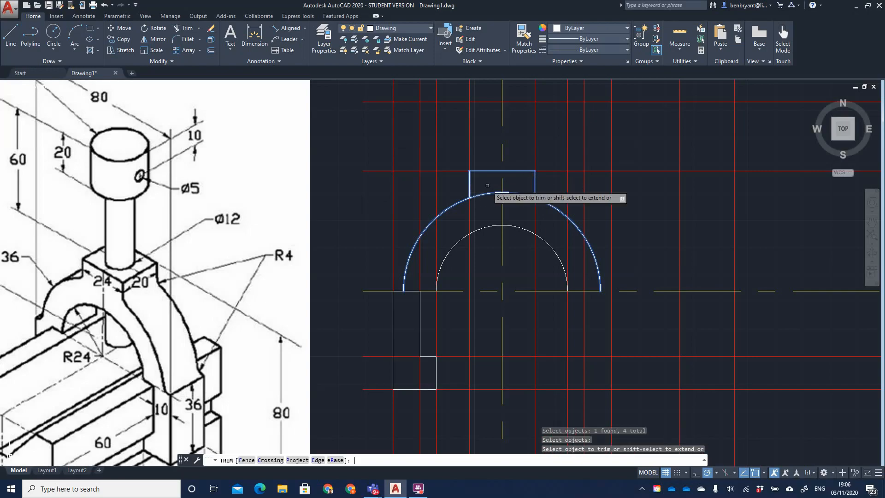
{"action": "left_click", "coordinate": [489, 193]}
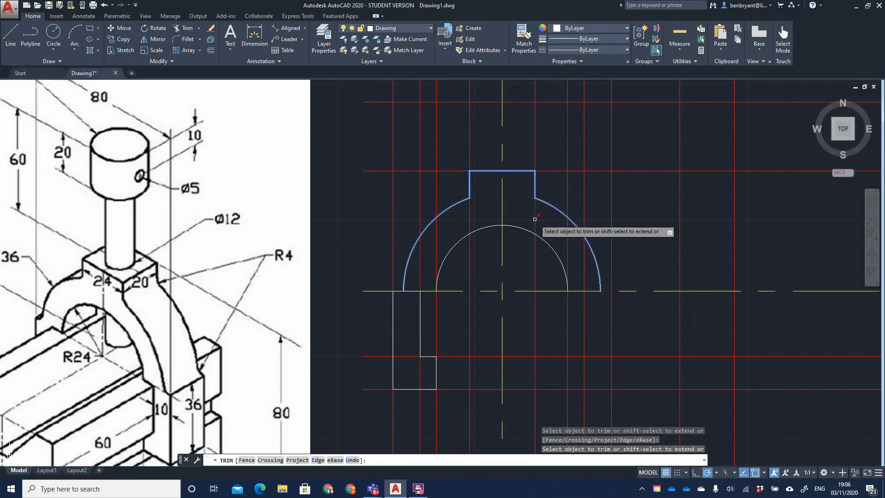
{"action": "key", "text": "Return"}
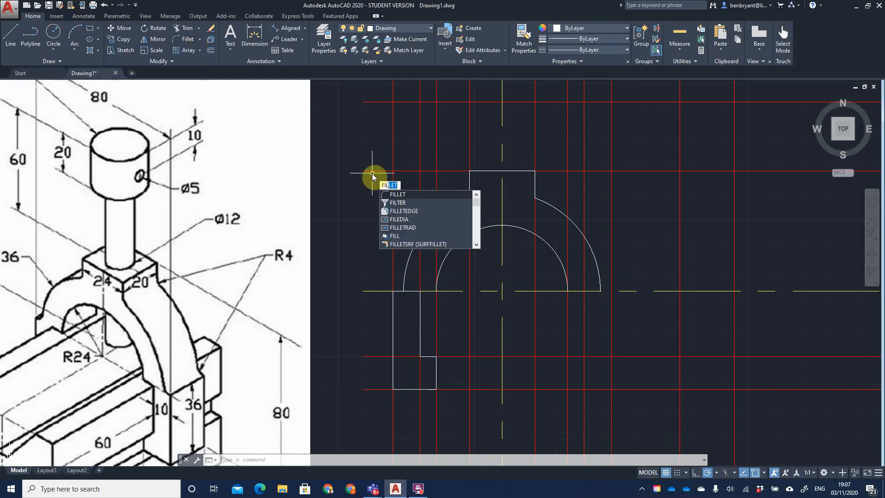
- Fillet the corner between the outer arc's left end and the top of the left leg with a 4 mm radius
{"action": "key", "text": "Return"}
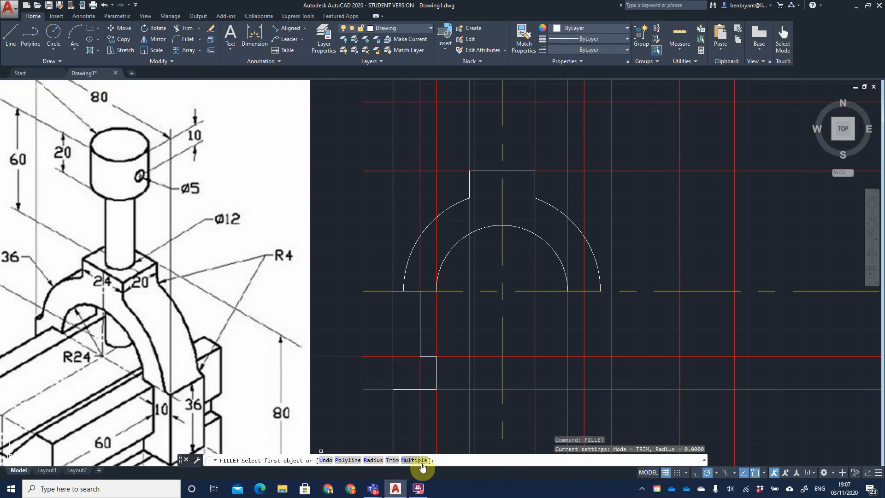
{"action": "left_click", "coordinate": [373, 460]}
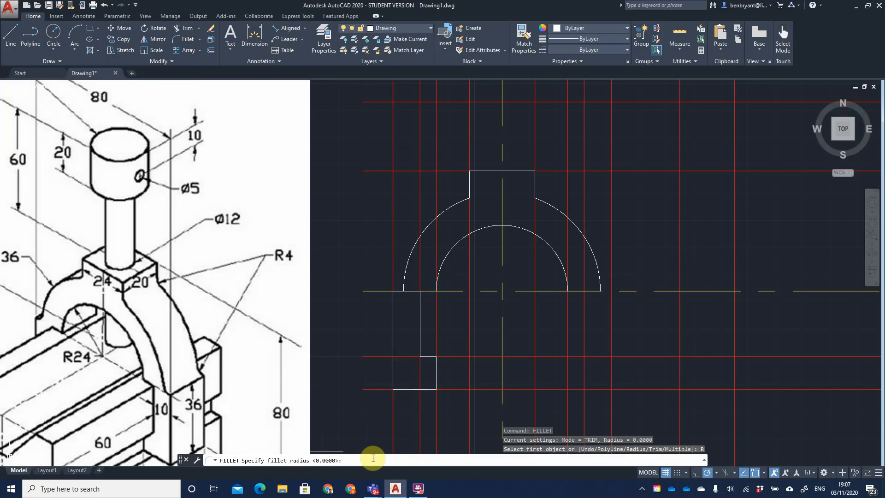
{"action": "key", "text": "Return"}
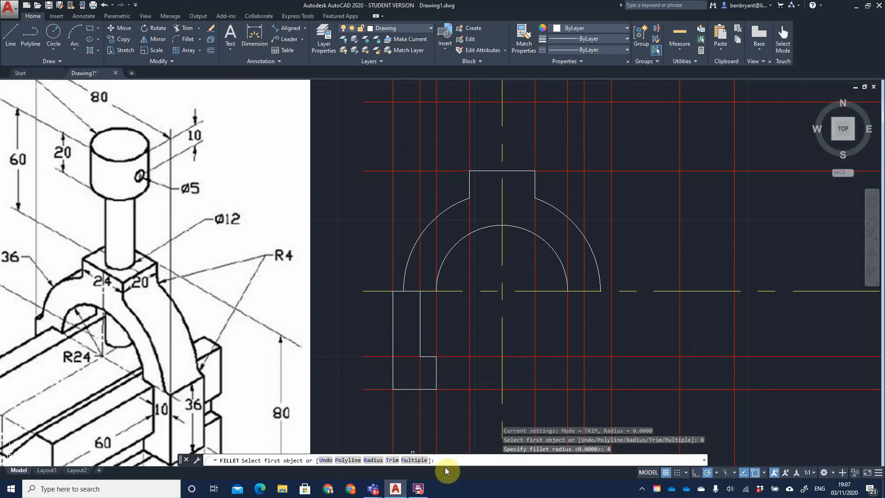
{"action": "type", "text": "r"}
{"action": "key", "text": "Return"}
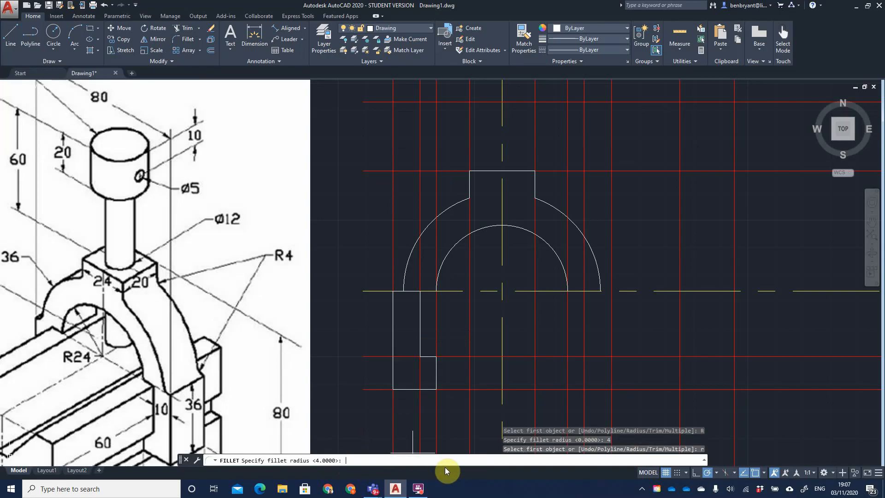
{"action": "type", "text": "4"}
{"action": "key", "text": "Return"}
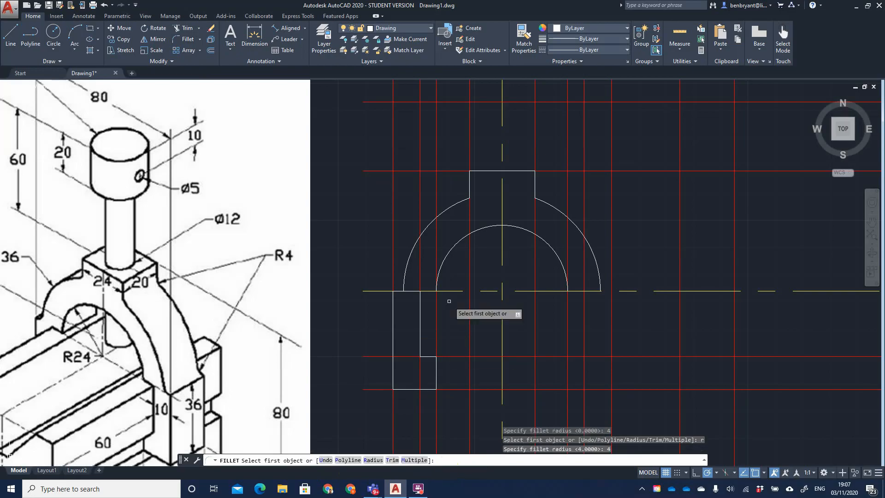
{"action": "left_click", "coordinate": [406, 293]}
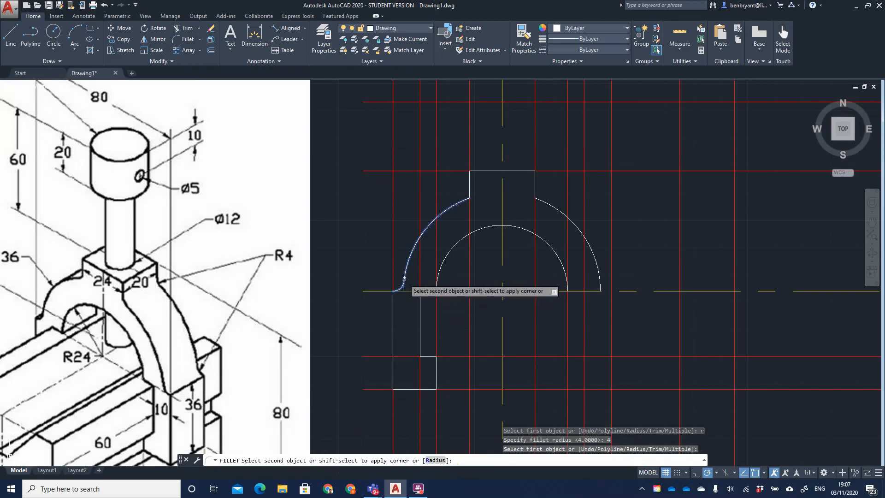
{"action": "left_click", "coordinate": [404, 281]}
- Fillet the corner between the left part of the outer arc and the top boss's left side with the same radius
{"action": "key", "text": "Return"}
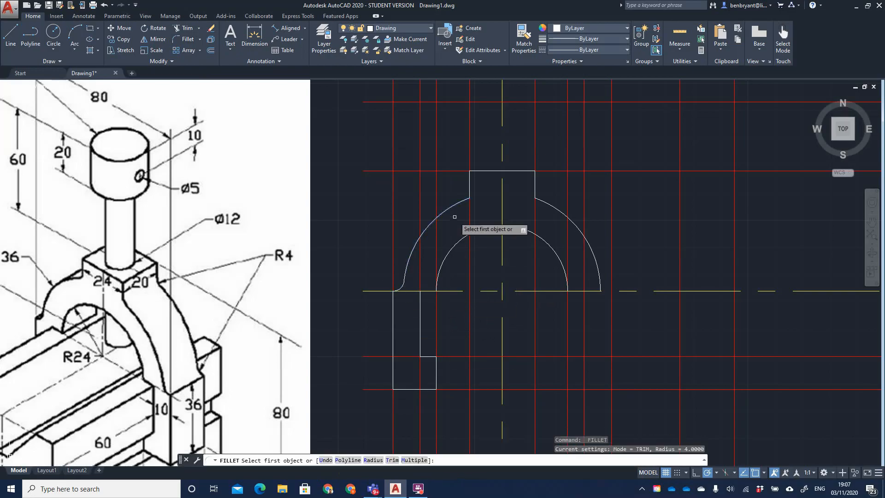
{"action": "left_click", "coordinate": [454, 205]}
{"action": "left_click", "coordinate": [469, 185]}
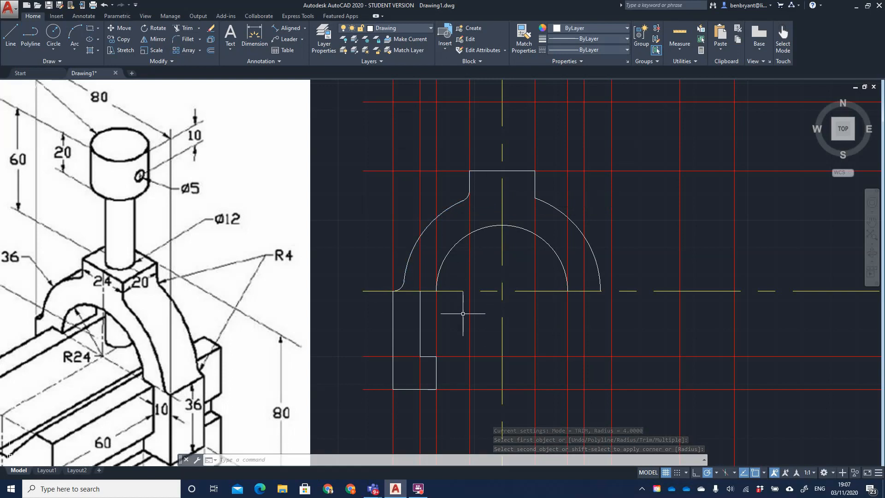
- Draw a short horizontal line from the inner arc's left end to the top of the left leg's inner vertical edge
{"action": "left_click", "coordinate": [10, 36]}
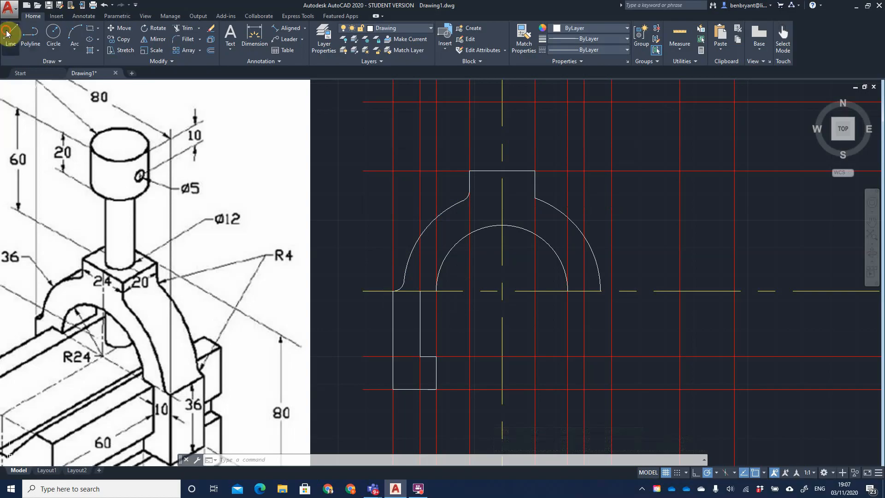
{"action": "left_click", "coordinate": [436, 291]}
{"action": "key", "text": "Escape"}
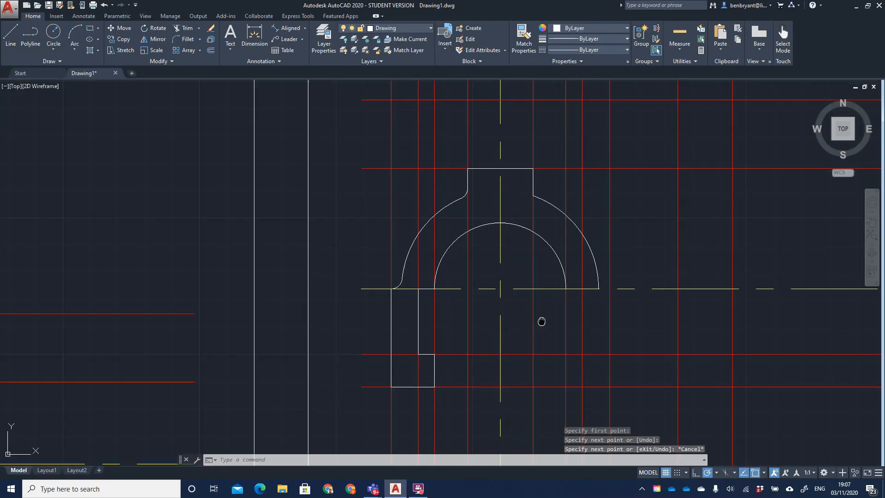
{"action": "middle_click_drag", "start_coordinate": [539, 320], "coordinate": [512, 297]}
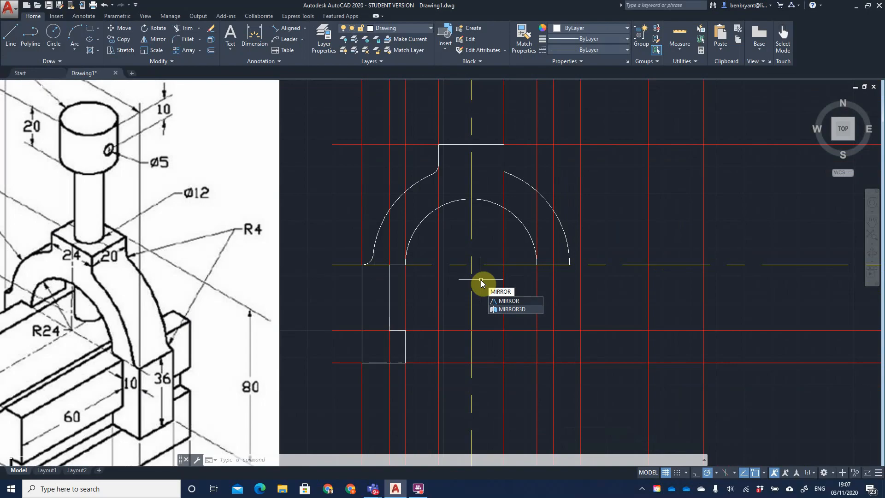
{"action": "key", "text": "Return"}
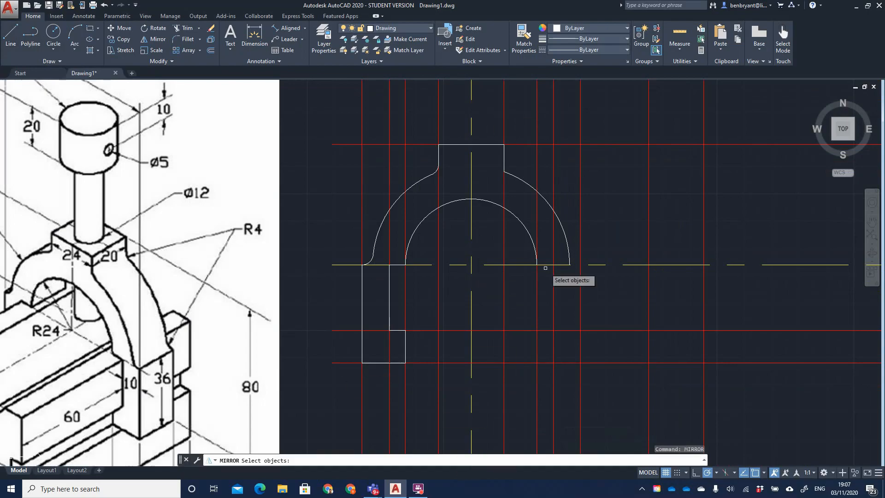
{"action": "key", "text": "Escape"}
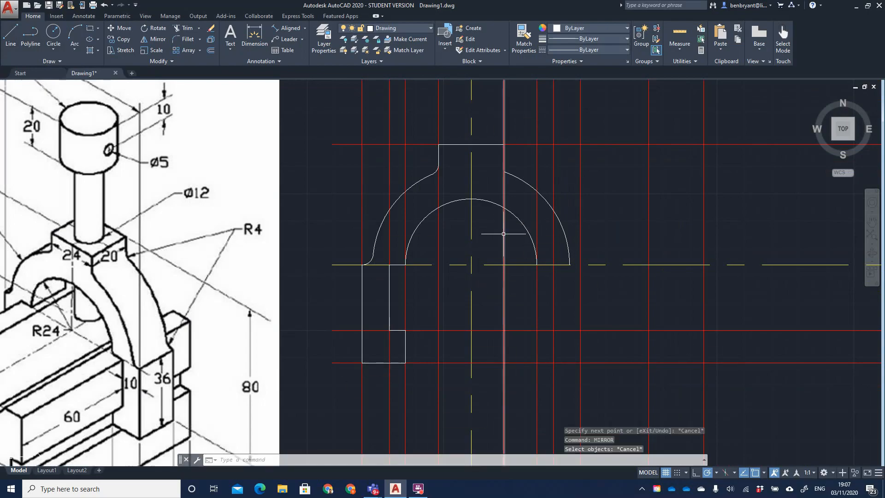
- Trim the right halves of the inner arc and the boss's top line back to the vertical centre line
{"action": "type", "text": "tri"}
{"action": "key", "text": "Return"}
{"action": "left_click", "coordinate": [488, 201]}
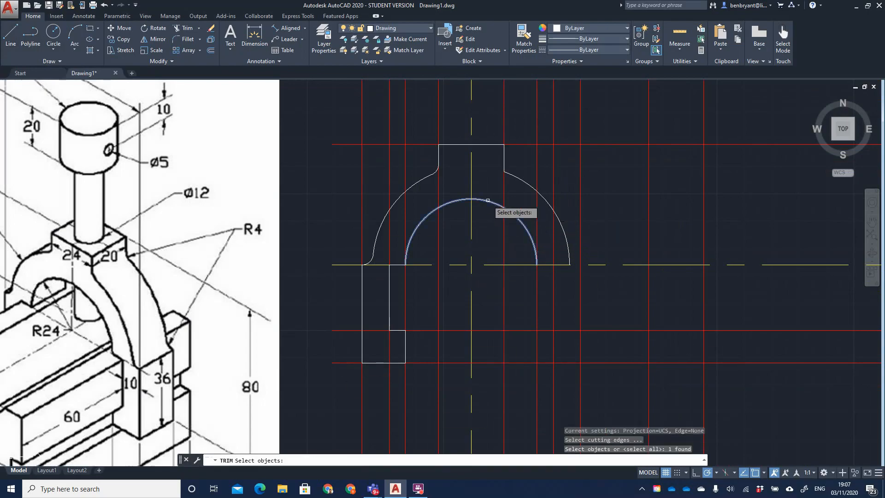
{"action": "left_click", "coordinate": [513, 176]}
{"action": "left_click", "coordinate": [496, 146]}
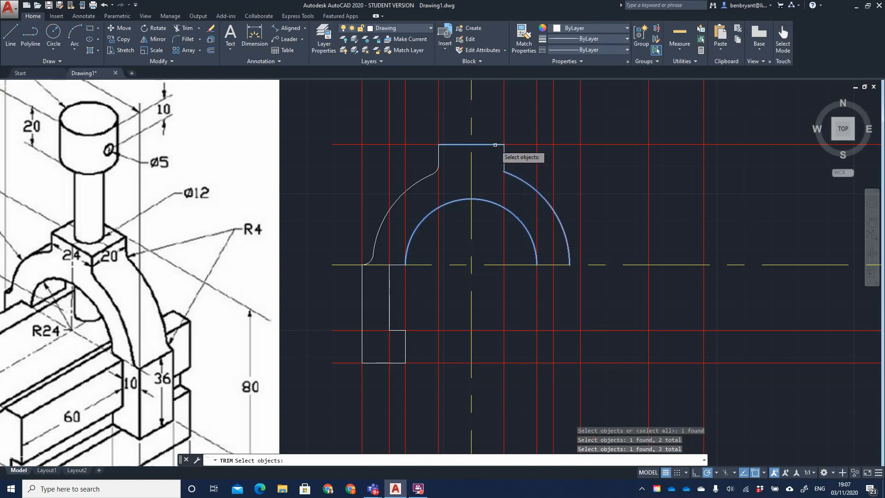
{"action": "left_click", "coordinate": [504, 151]}
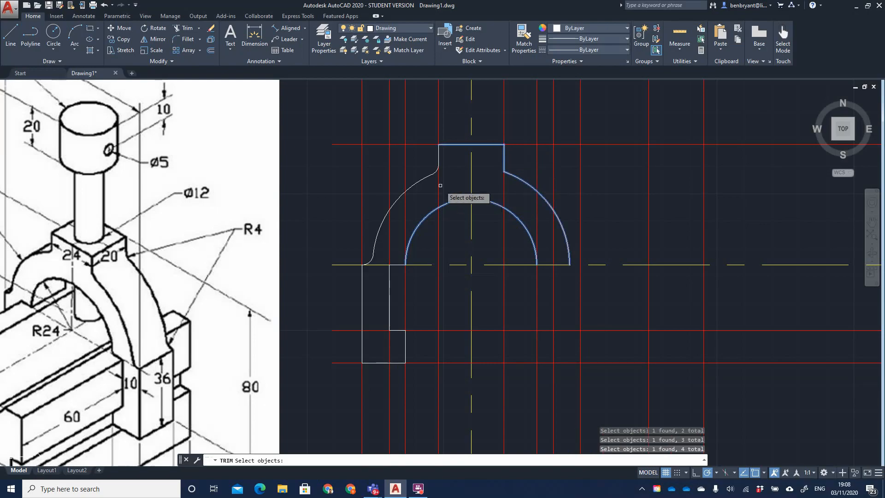
{"action": "left_click", "coordinate": [471, 182]}
{"action": "key", "text": "Return"}
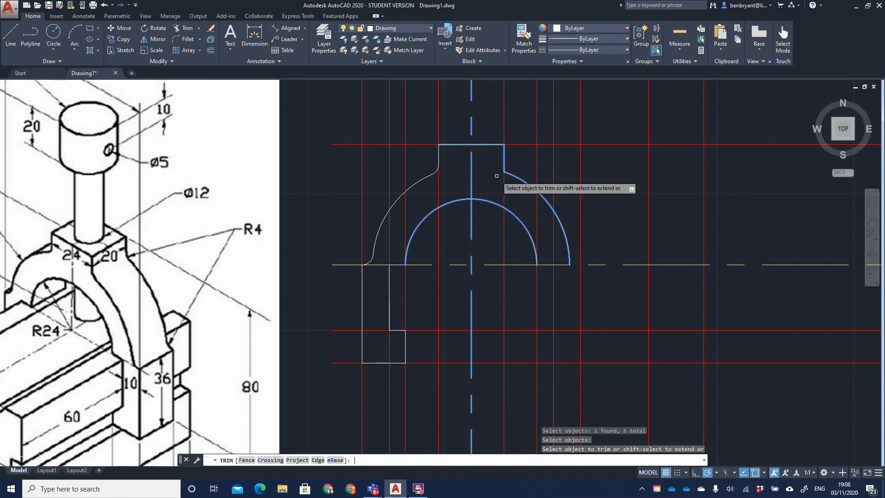
{"action": "left_click", "coordinate": [484, 200]}
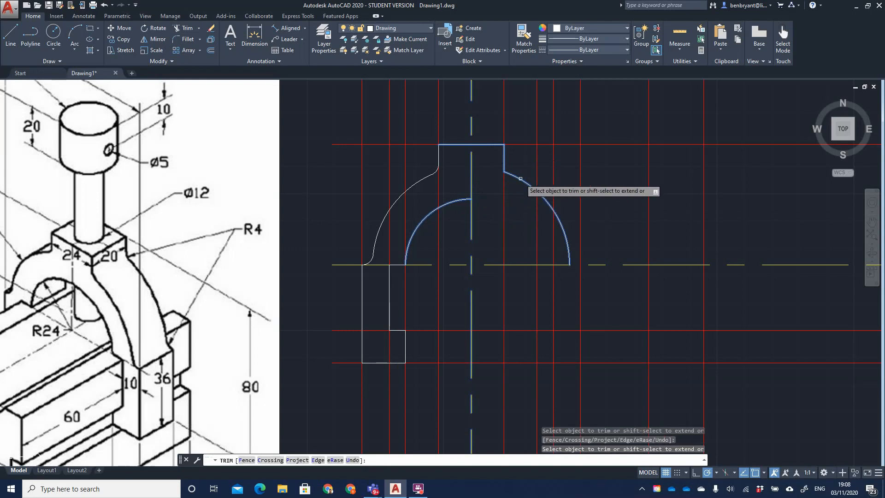
{"action": "left_click", "coordinate": [490, 145]}
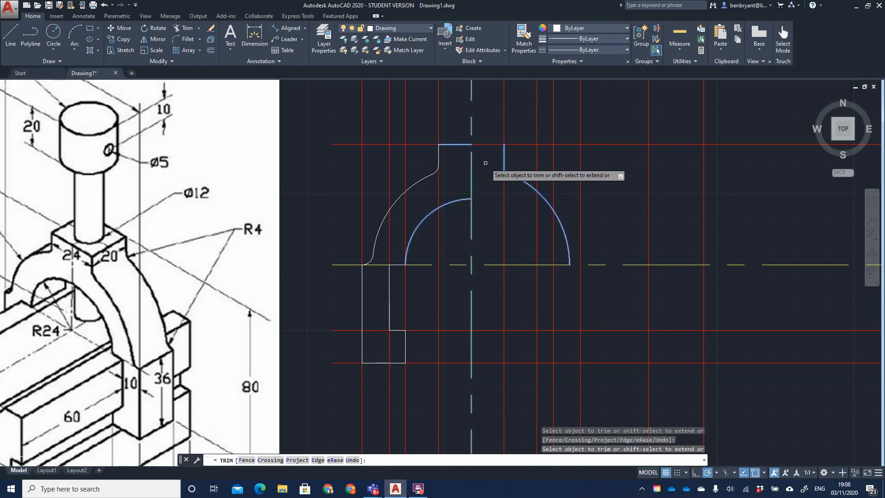
{"action": "key", "text": "Return"}
- Delete the boss's right vertical side and the right part of the outer arc
{"action": "left_click", "coordinate": [506, 153]}
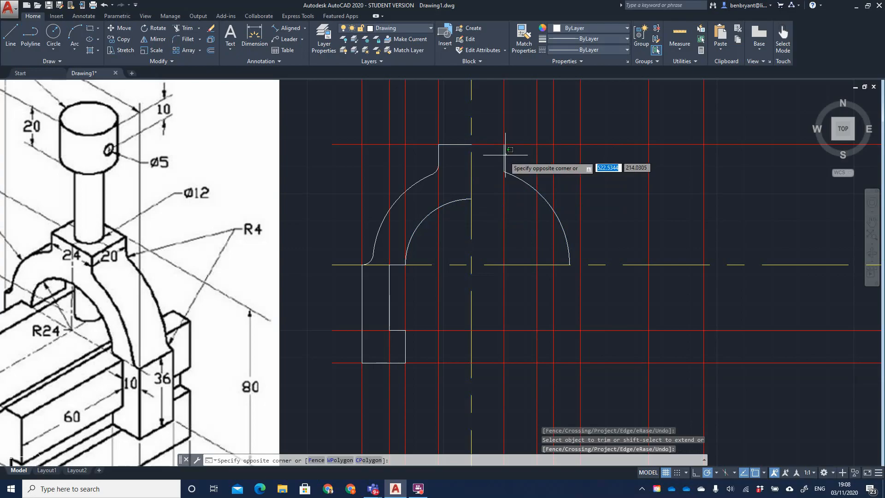
{"action": "left_click", "coordinate": [501, 157]}
{"action": "left_click", "coordinate": [509, 157]}
{"action": "key", "text": "Escape"}
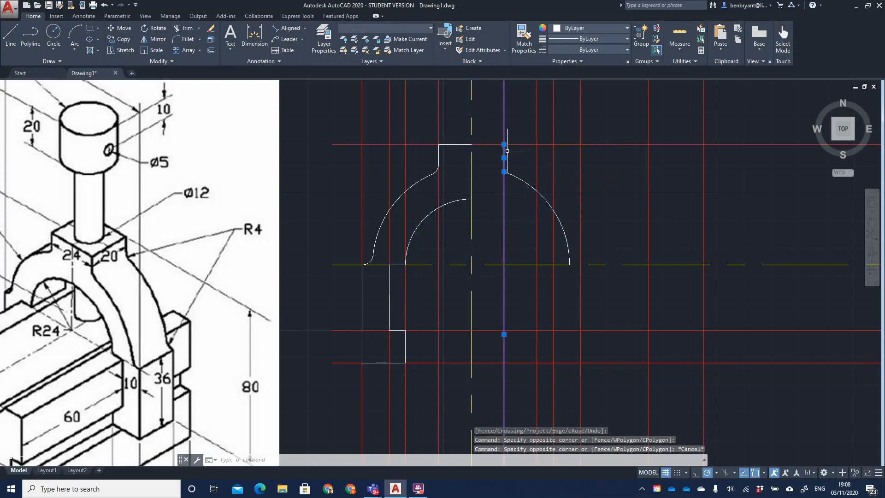
{"action": "key", "text": "Escape"}
{"action": "left_click", "coordinate": [504, 156]}
{"action": "key", "text": "Delete"}
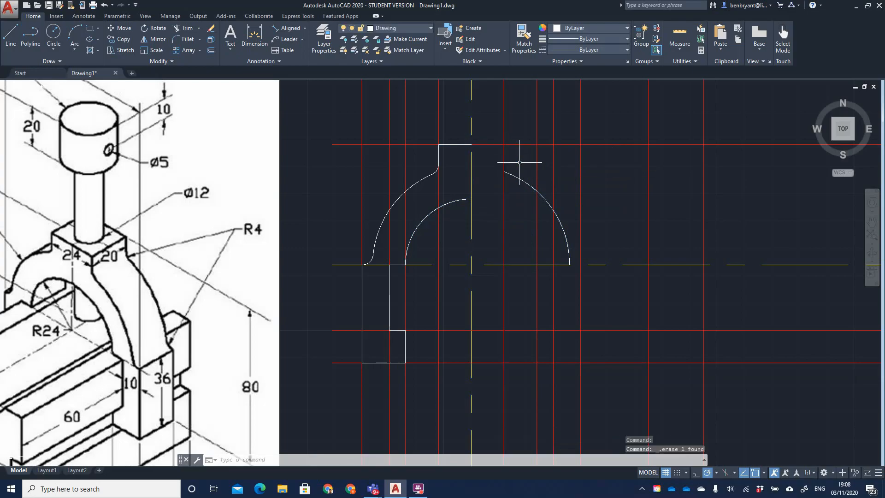
{"action": "left_click", "coordinate": [531, 180]}
{"action": "key", "text": "Delete"}
- Mirror the complete left half of the yoke outline about the vertical centre line, keeping the source objects
{"action": "type", "text": "MIRRO"}
{"action": "key", "text": "Return"}
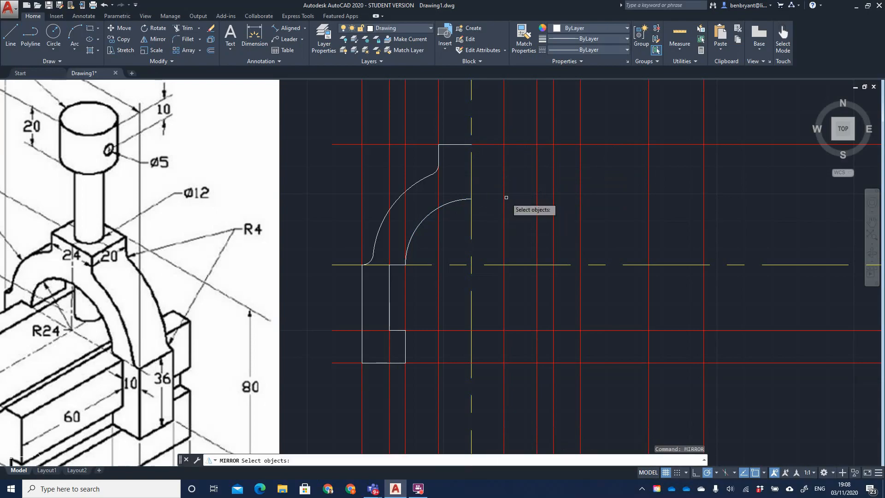
{"action": "left_click", "coordinate": [452, 145]}
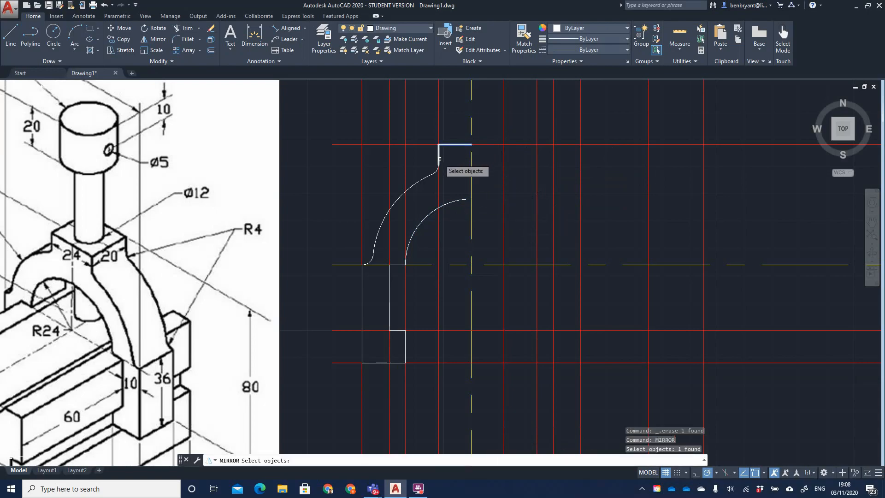
{"action": "left_click", "coordinate": [439, 159]}
{"action": "left_click", "coordinate": [437, 171]}
{"action": "left_click", "coordinate": [421, 178]}
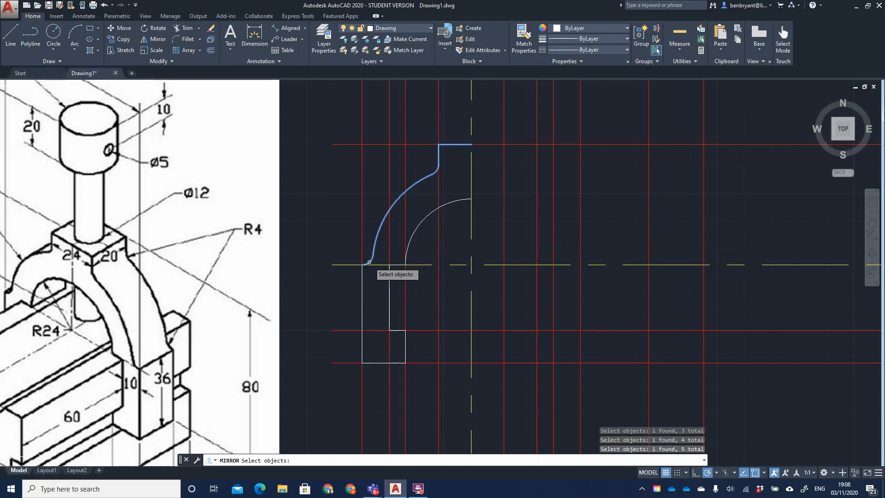
{"action": "left_click", "coordinate": [363, 279]}
{"action": "left_click", "coordinate": [380, 363]}
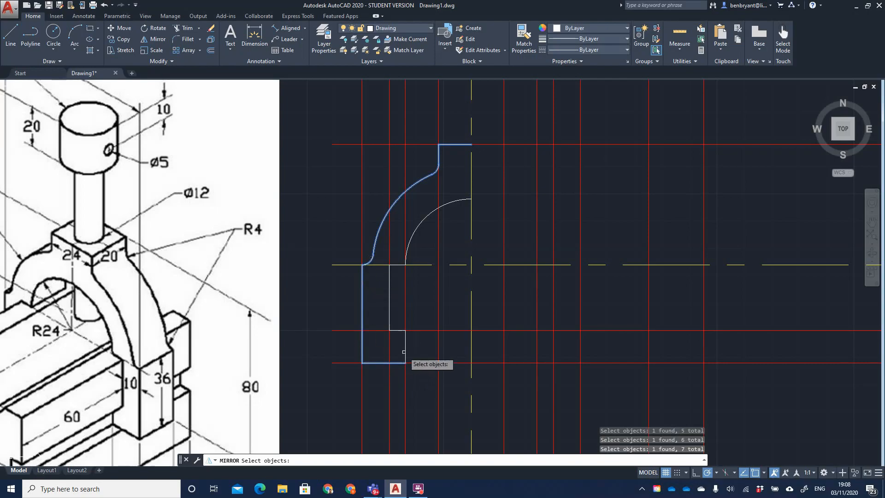
{"action": "left_click", "coordinate": [405, 348]}
{"action": "left_click", "coordinate": [389, 307]}
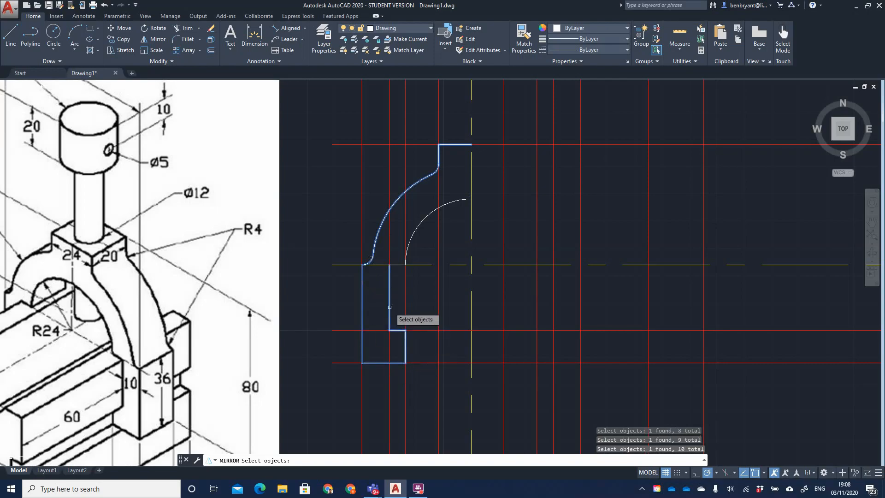
{"action": "left_click", "coordinate": [400, 264]}
{"action": "left_click", "coordinate": [406, 253]}
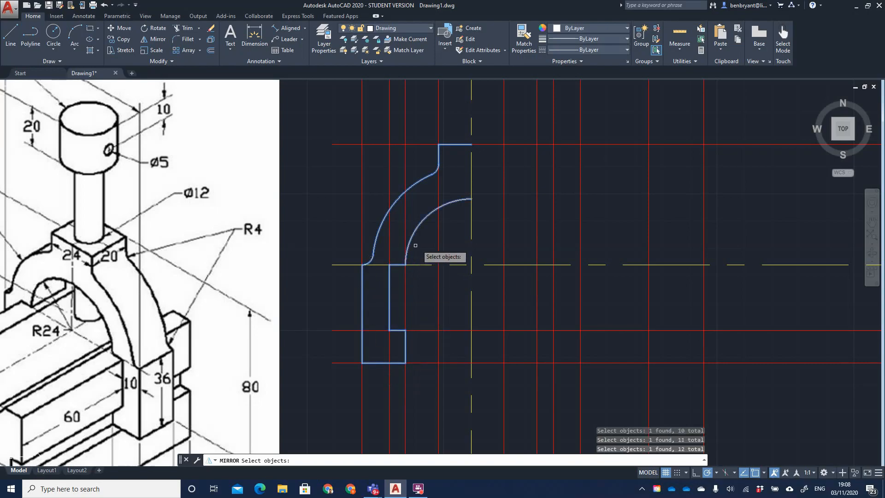
{"action": "key", "text": "Return"}
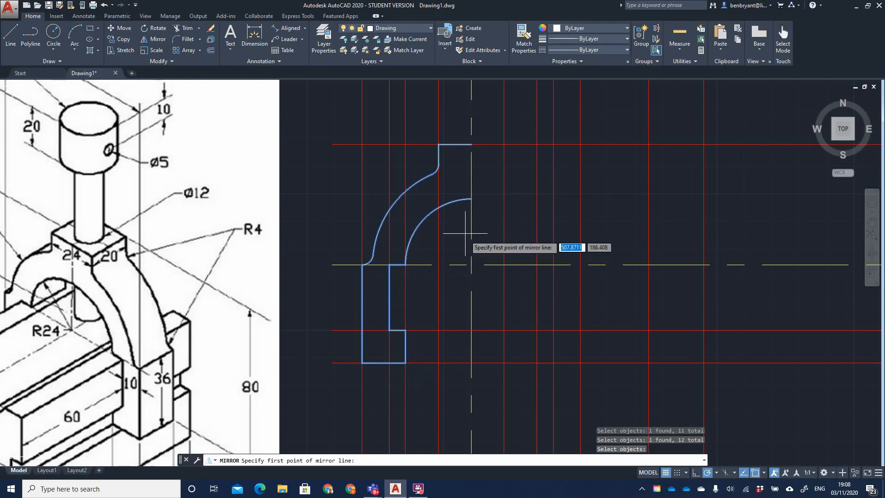
{"action": "left_click", "coordinate": [471, 264]}
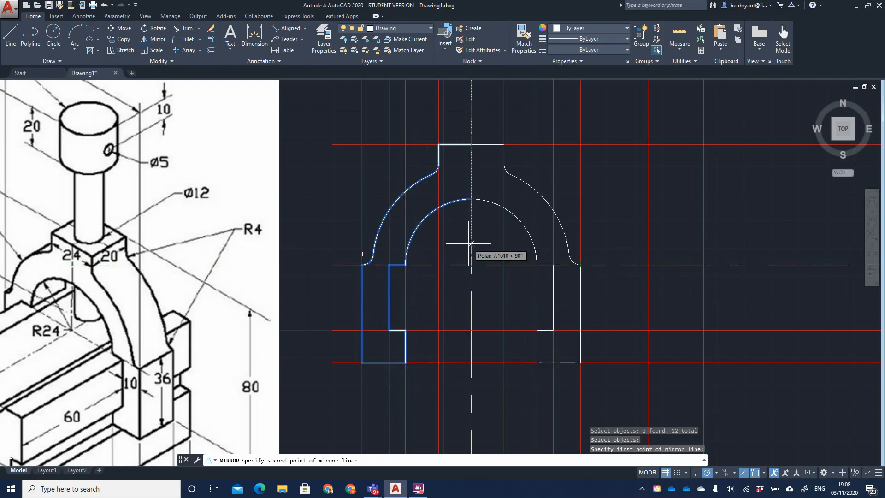
{"action": "left_click", "coordinate": [471, 199]}
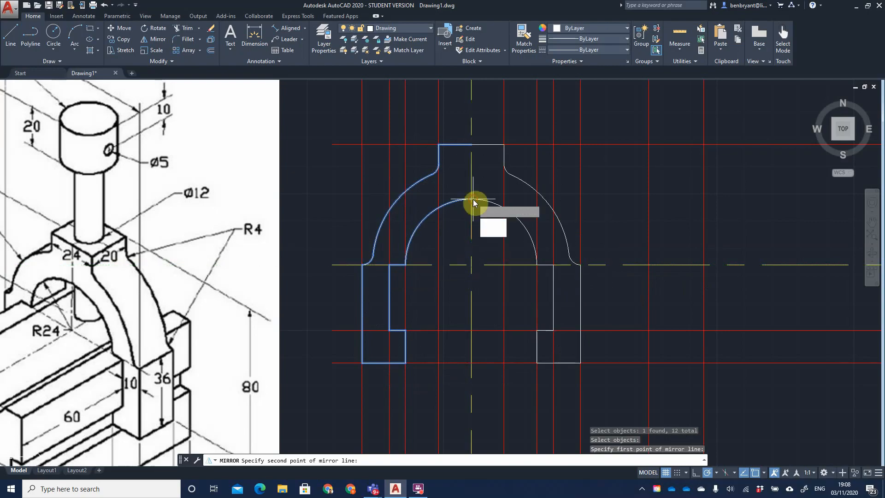
{"action": "type", "text": "n"}
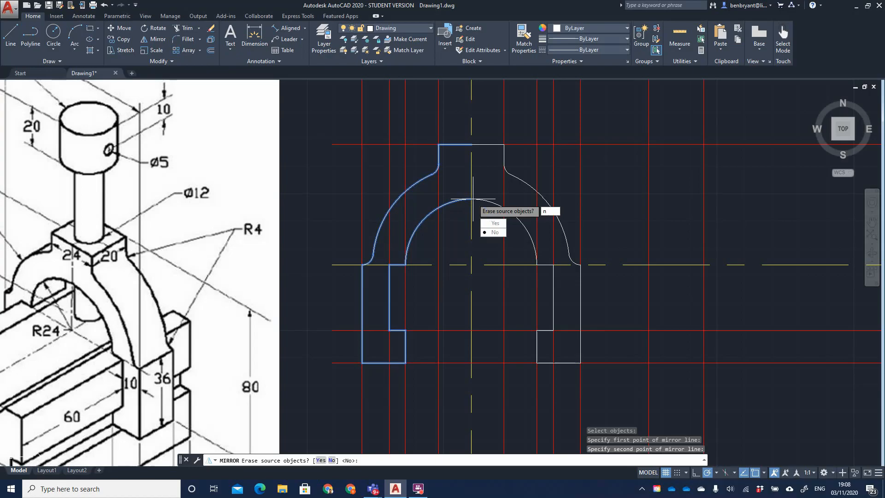
{"action": "key", "text": "Return"}
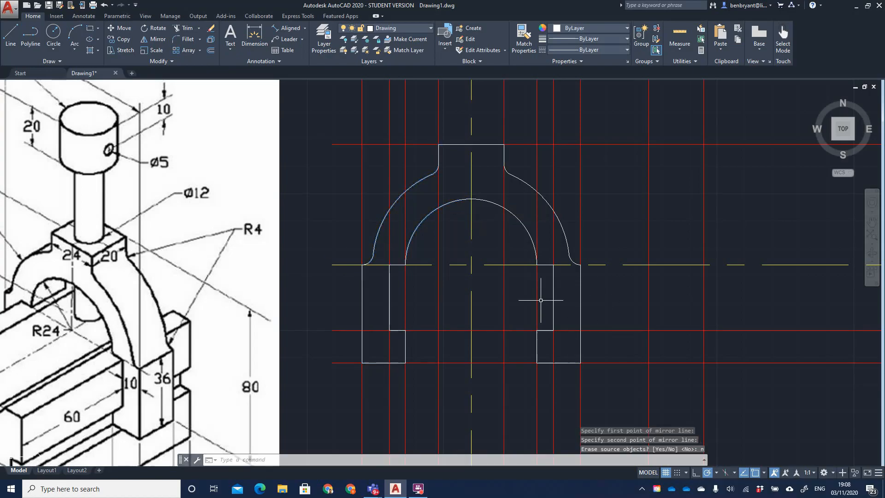
- Turn off the Centre and Construction layers
{"action": "left_click", "coordinate": [390, 27]}
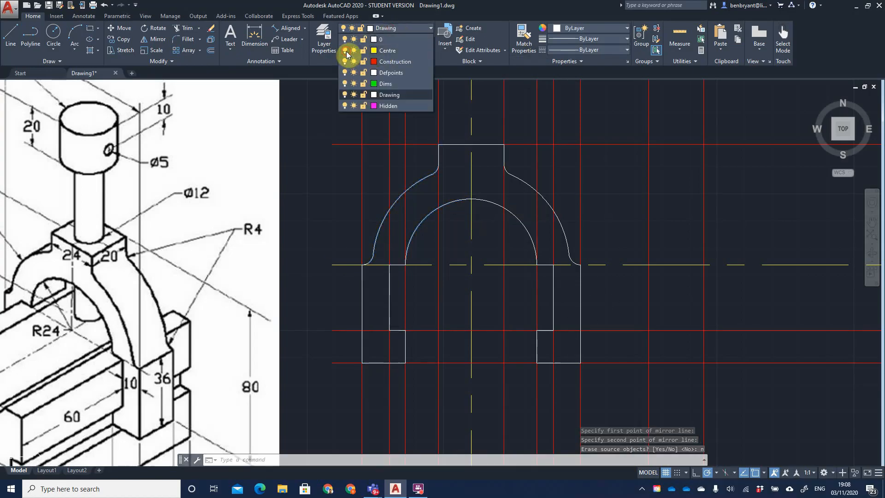
{"action": "left_click", "coordinate": [344, 51]}
{"action": "left_click", "coordinate": [345, 61]}
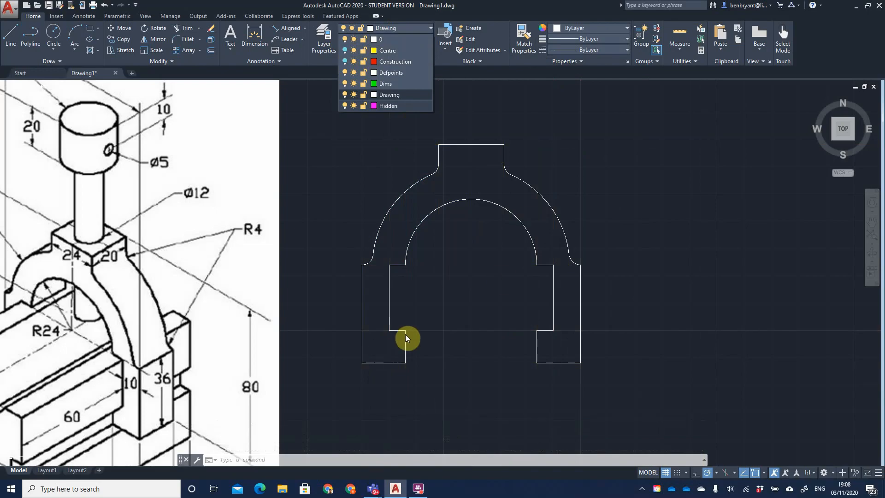
- Turn the Construction and Centre layers back on
{"action": "left_click", "coordinate": [345, 62]}
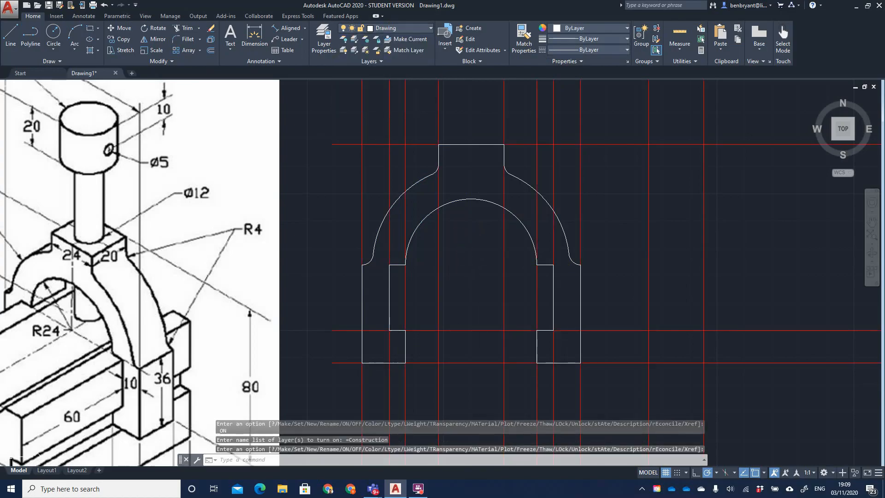
{"action": "scroll", "coordinate": [478, 255], "scroll_direction": "up", "scroll_amount": 1}
{"action": "middle_click_drag", "start_coordinate": [478, 255], "coordinate": [488, 383]}
{"action": "scroll", "coordinate": [468, 256], "scroll_direction": "down", "scroll_amount": 3}
{"action": "scroll", "coordinate": [469, 231], "scroll_direction": "up", "scroll_amount": 1}
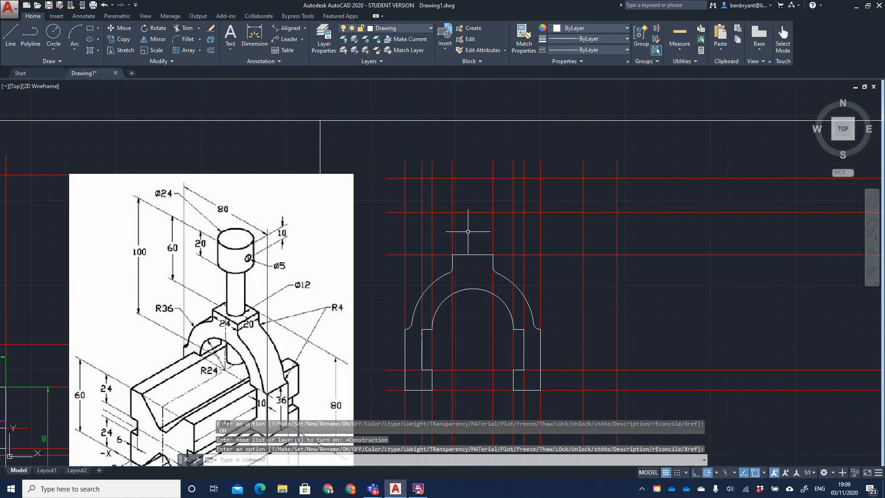
{"action": "left_click", "coordinate": [387, 28]}
{"action": "left_click", "coordinate": [345, 51]}
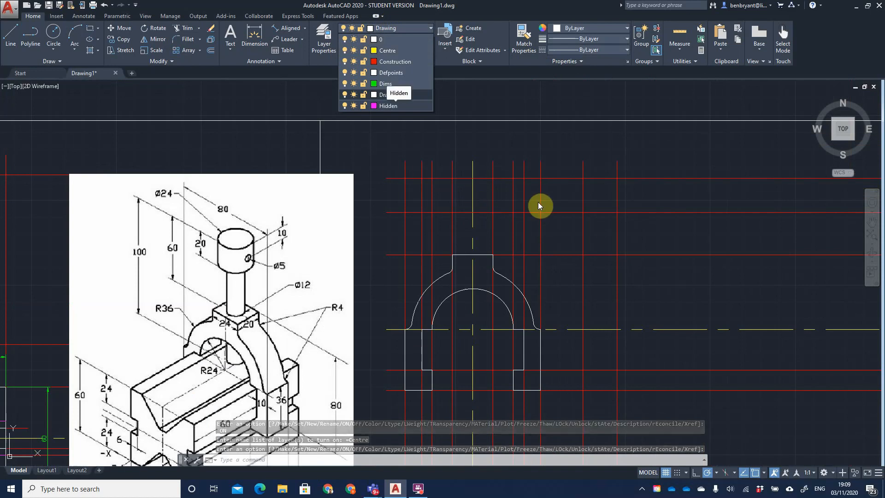
{"action": "left_click", "coordinate": [529, 152]}
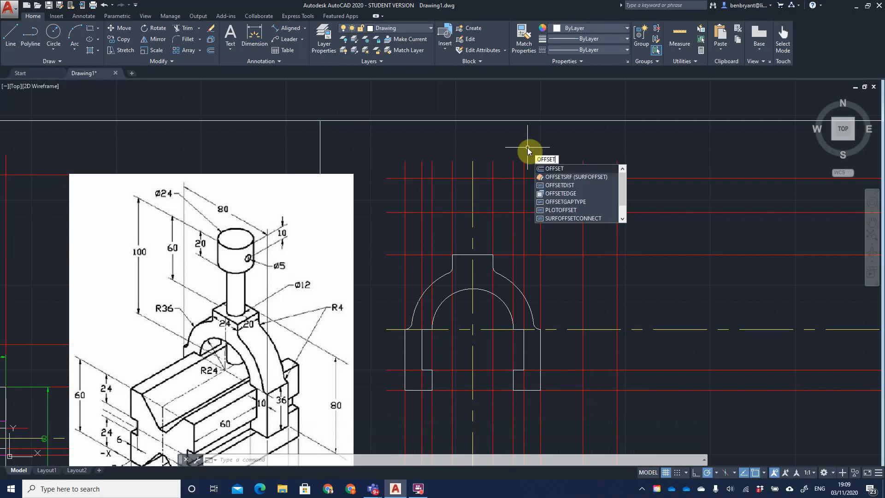
- Offset the uppermost horizontal construction line 10 mm downward, midway through the plan view band
{"action": "key", "text": "Return"}
{"action": "type", "text": "10"}
{"action": "key", "text": "Return"}
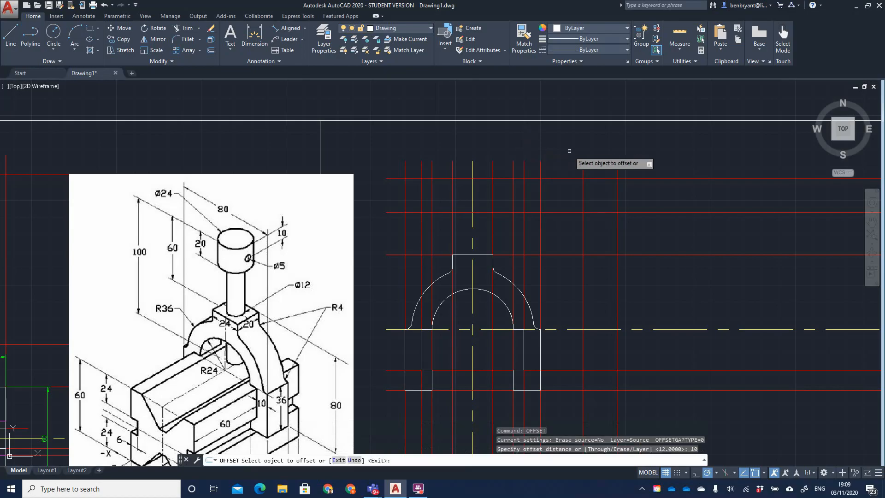
{"action": "left_click", "coordinate": [490, 178]}
{"action": "left_click", "coordinate": [488, 202]}
{"action": "key", "text": "Escape"}
- Move the horizontal line midway through the plan view band to the Centre layer
{"action": "left_click", "coordinate": [483, 195]}
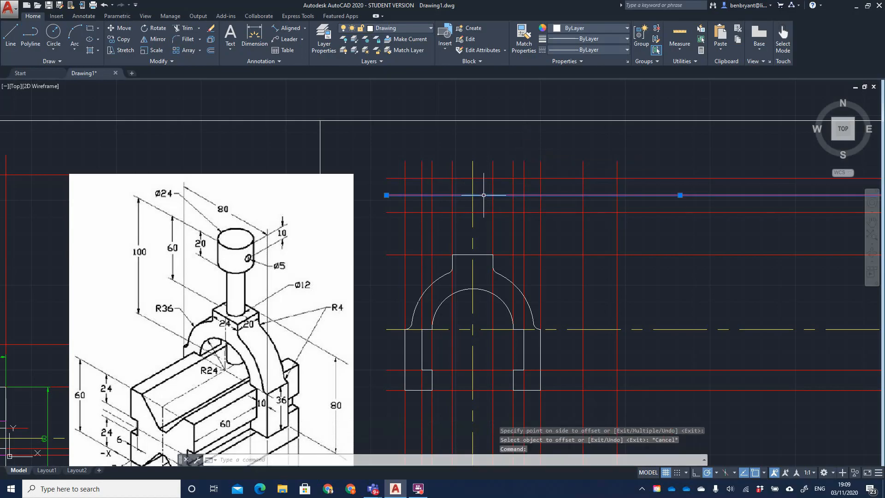
{"action": "left_click", "coordinate": [395, 28]}
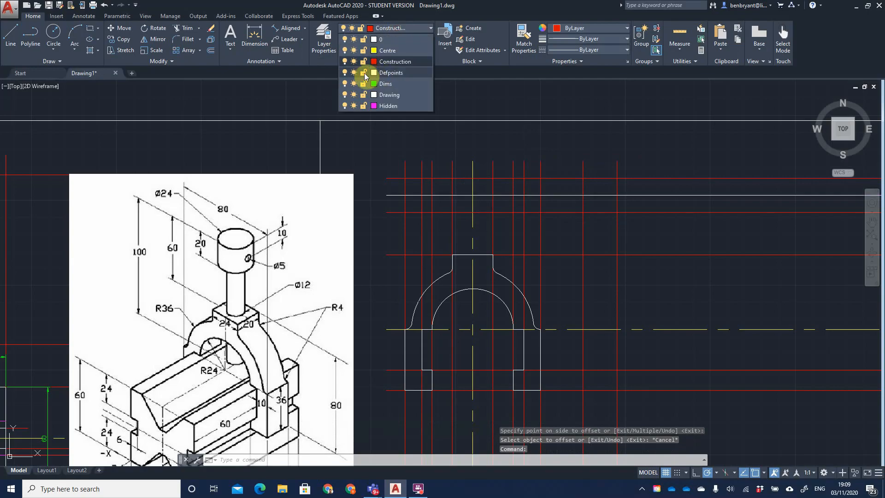
{"action": "left_click", "coordinate": [389, 46]}
{"action": "key", "text": "Escape"}
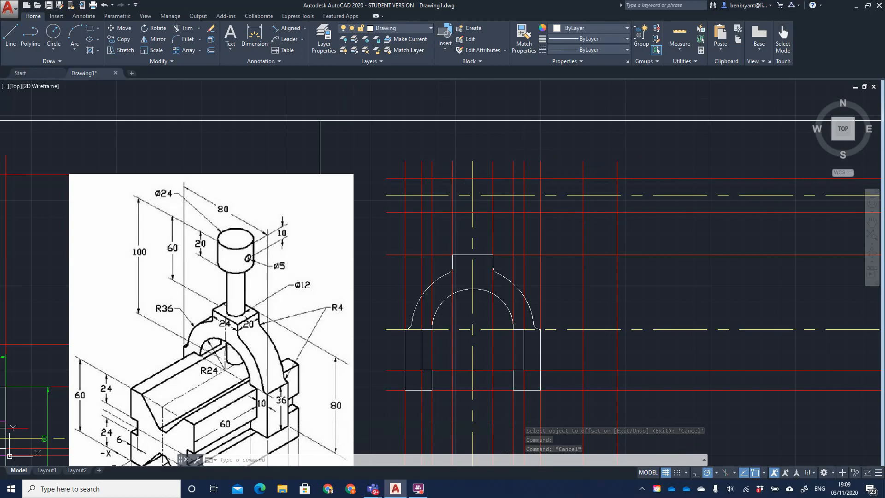
- Draw a 12 mm diameter circle where the plan view's horizontal and vertical centre lines cross
{"action": "left_click", "coordinate": [51, 52]}
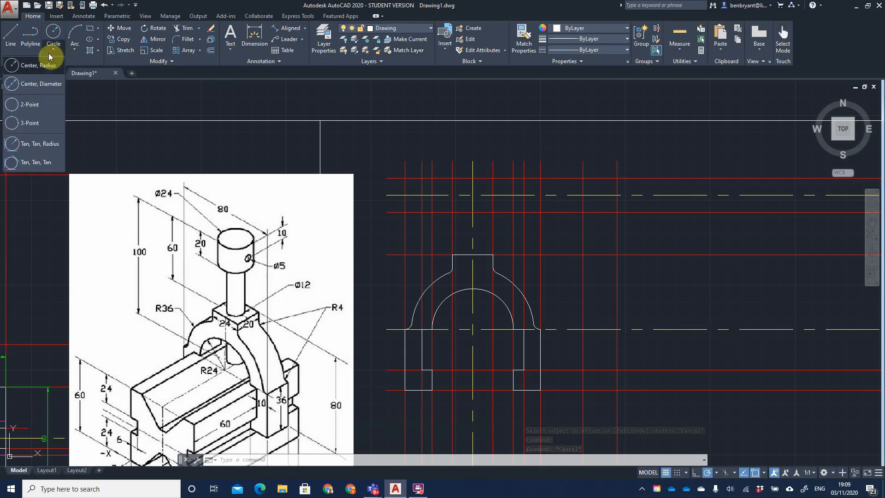
{"action": "left_click", "coordinate": [35, 88]}
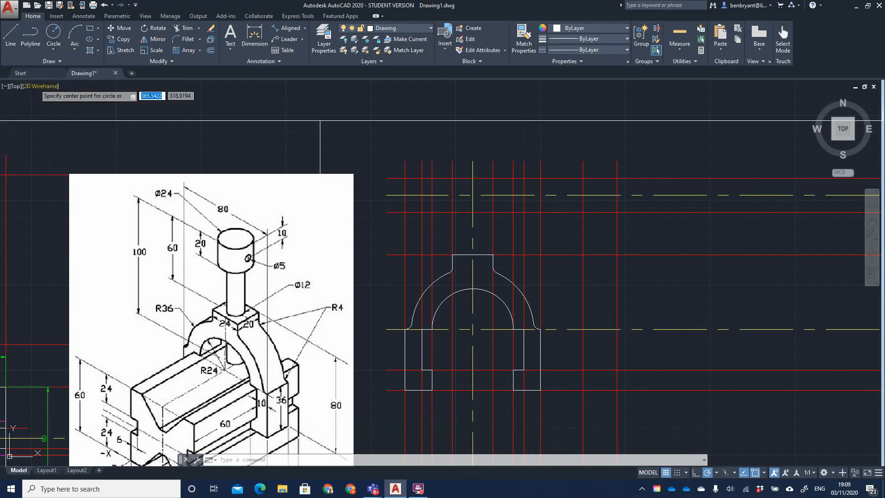
{"action": "left_click", "coordinate": [472, 195]}
{"action": "key", "text": "Return"}
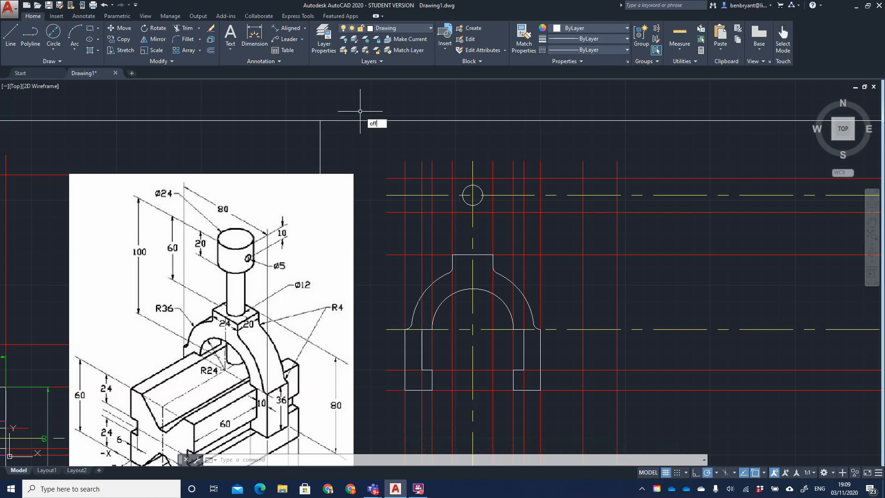
- Offset the vertical centre line 6 mm to both sides to mark the hole's edges
{"action": "key", "text": "Return"}
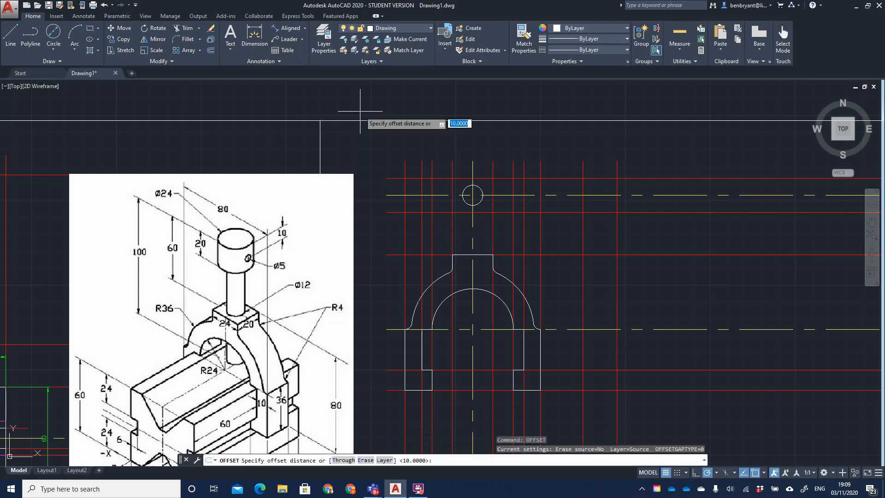
{"action": "type", "text": "6"}
{"action": "key", "text": "Return"}
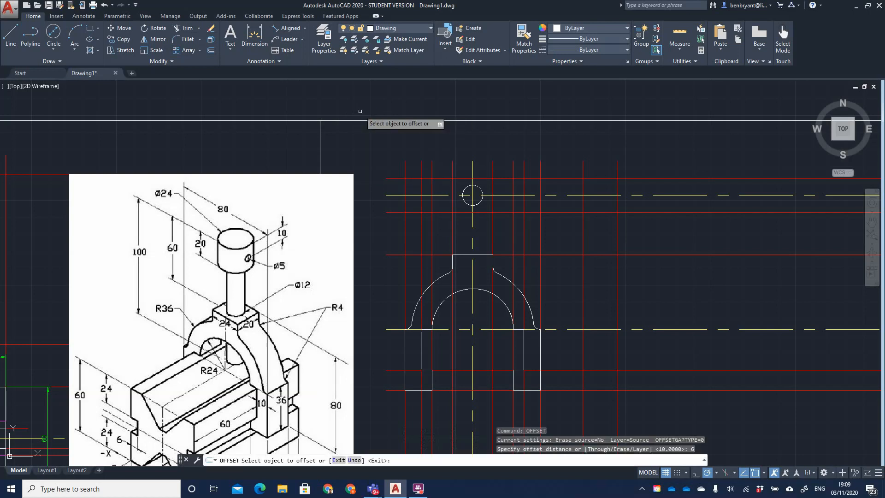
{"action": "left_click", "coordinate": [472, 169]}
{"action": "left_click", "coordinate": [470, 169]}
{"action": "left_click", "coordinate": [472, 169]}
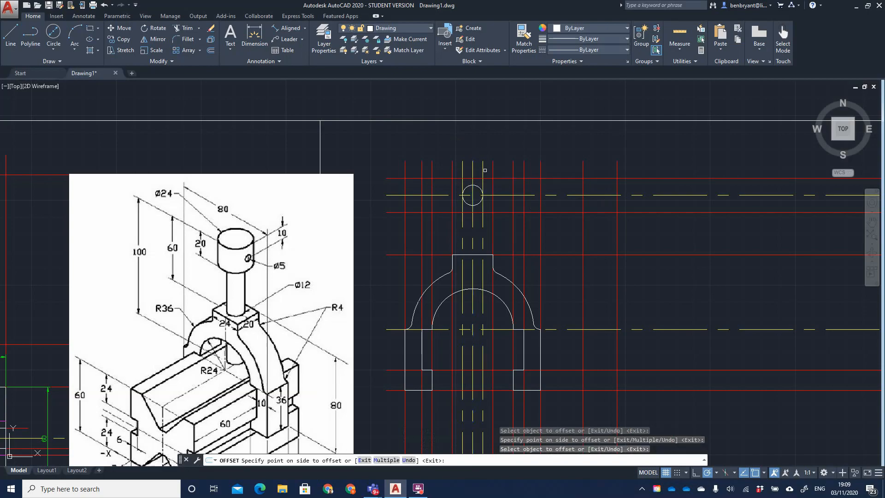
{"action": "left_click", "coordinate": [481, 168]}
{"action": "key", "text": "Escape"}
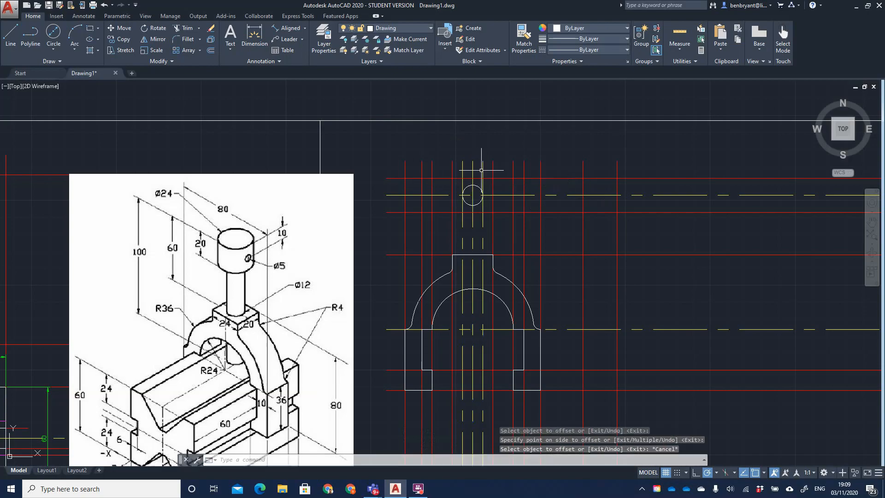
- Move the two vertical lines marking the hole's edges to the Construction layer
{"action": "left_click", "coordinate": [482, 170]}
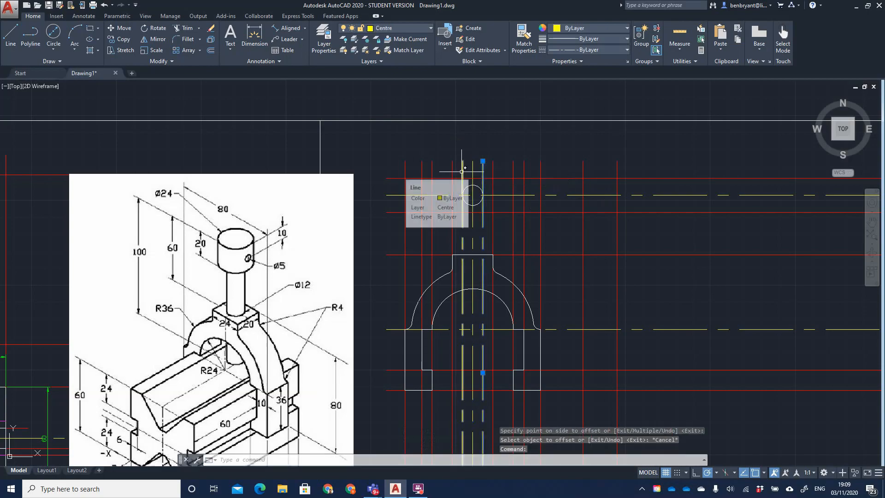
{"action": "left_click", "coordinate": [462, 168]}
{"action": "left_click", "coordinate": [401, 29]}
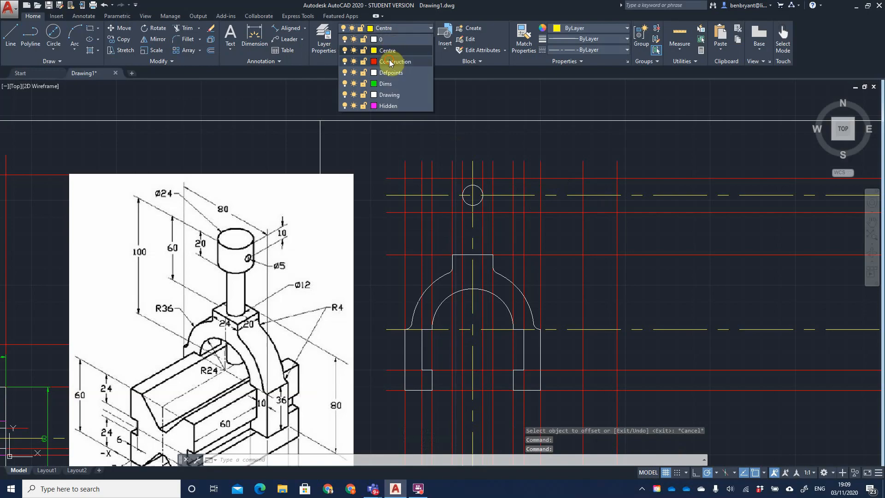
{"action": "left_click", "coordinate": [389, 59]}
{"action": "key", "text": "Escape"}
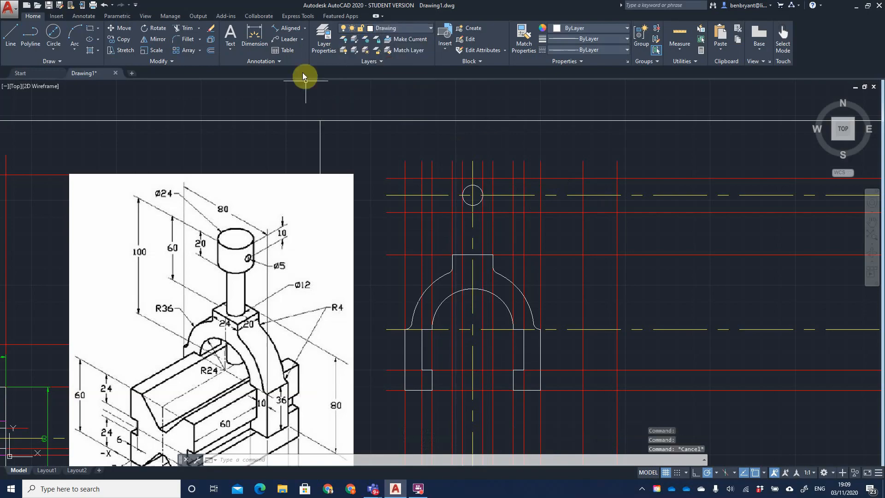
- Draw the hole's two vertical edges on the Hidden layer, from the boss's top line down to the inner arc
{"action": "left_click", "coordinate": [386, 30]}
{"action": "left_click", "coordinate": [385, 106]}
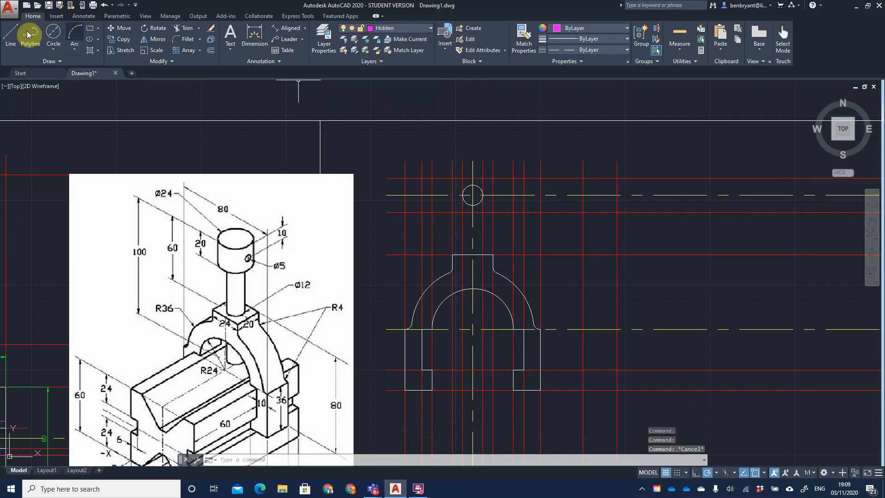
{"action": "left_click", "coordinate": [8, 44]}
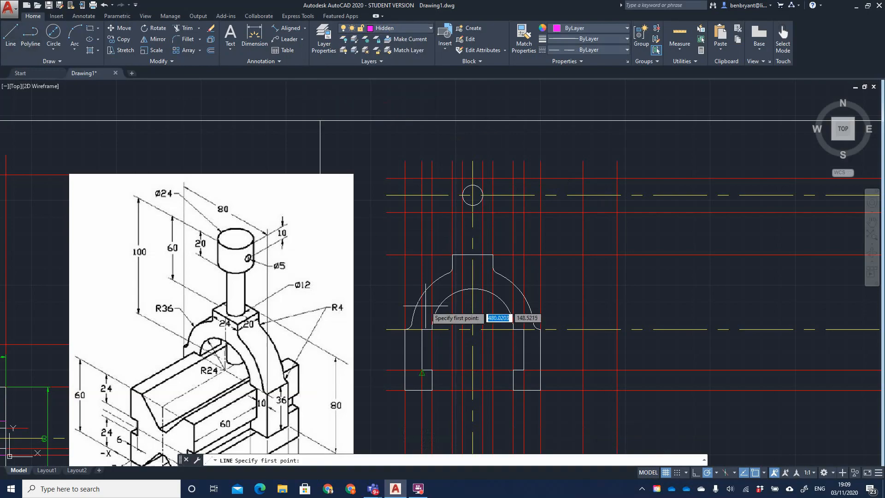
{"action": "left_click", "coordinate": [462, 254]}
{"action": "left_click", "coordinate": [462, 286]}
{"action": "key", "text": "Return"}
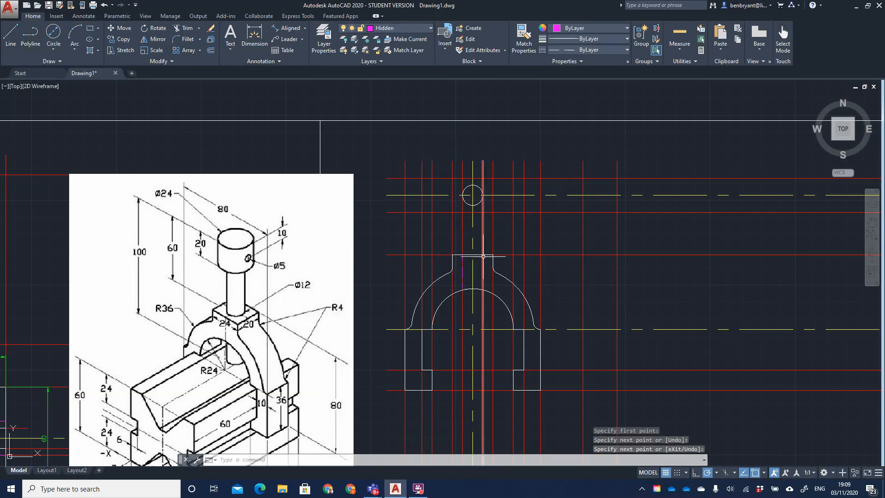
{"action": "key", "text": "Return"}
{"action": "left_click", "coordinate": [482, 254]}
{"action": "left_click", "coordinate": [483, 285]}
{"action": "key", "text": "Return"}
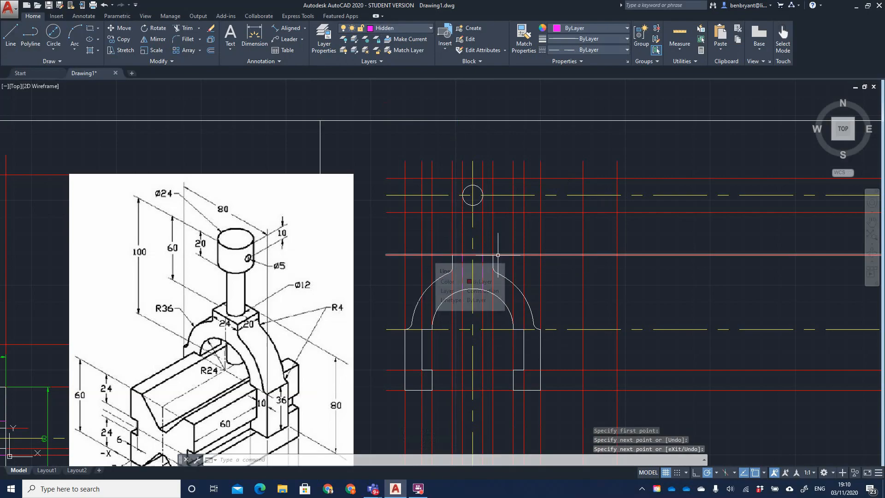
- Draw the boss's rectangle around the circle in the plan view on the Drawing layer
{"action": "left_click", "coordinate": [419, 29]}
{"action": "left_click", "coordinate": [389, 94]}
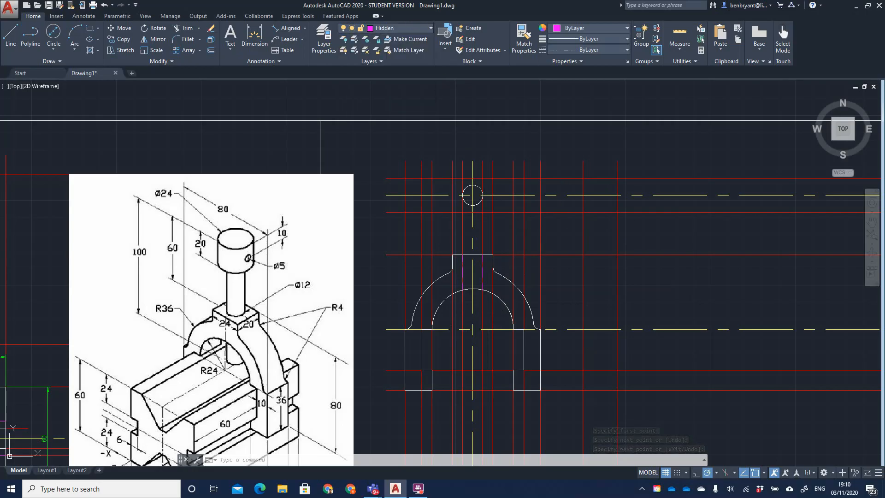
{"action": "left_click", "coordinate": [11, 35]}
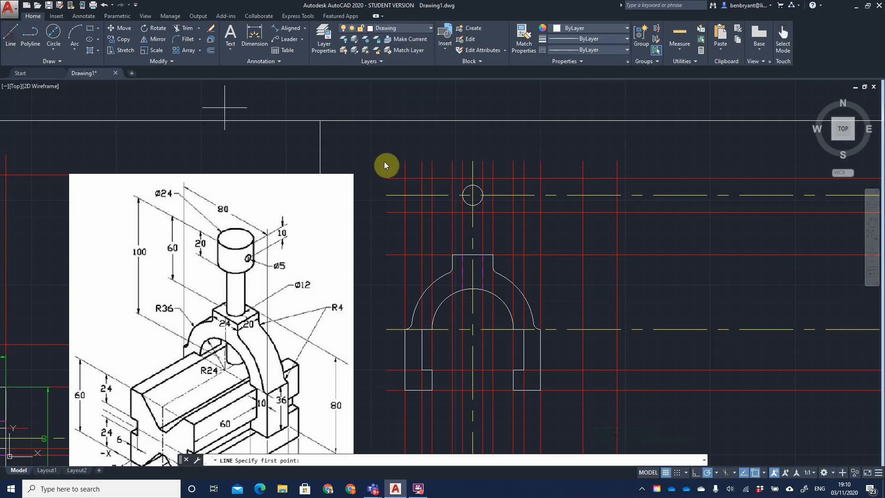
{"action": "left_click", "coordinate": [452, 178]}
{"action": "left_click", "coordinate": [452, 212]}
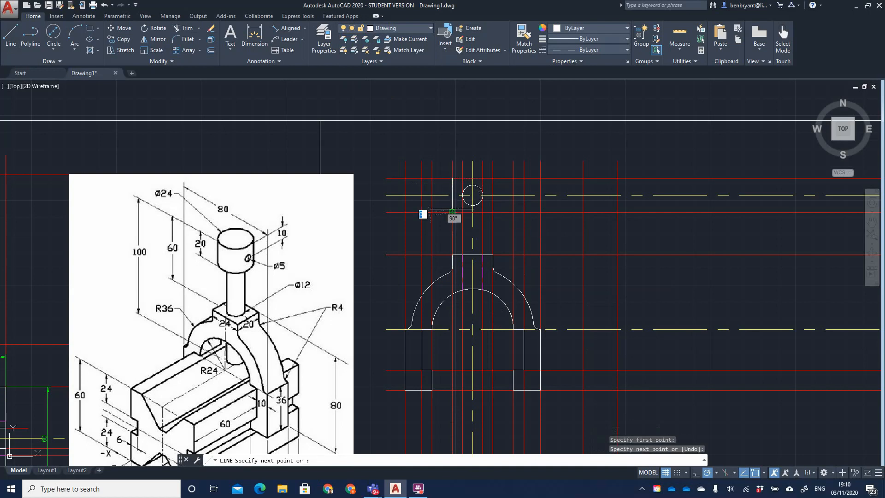
{"action": "left_click", "coordinate": [493, 212]}
{"action": "left_click", "coordinate": [493, 177]}
{"action": "left_click", "coordinate": [452, 178]}
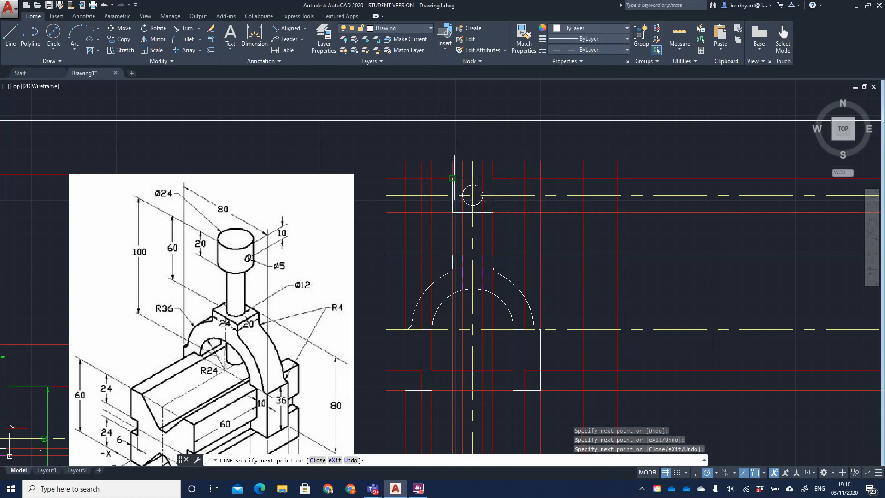
{"action": "key", "text": "Return"}
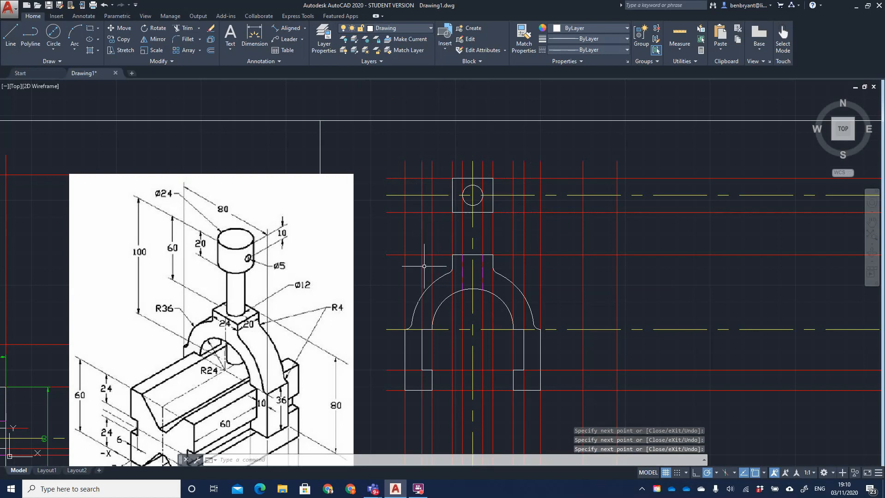
- Draw the yoke's left end, lower and upper edges in the plan view, from the outermost construction line to the boss
{"action": "key", "text": "space"}
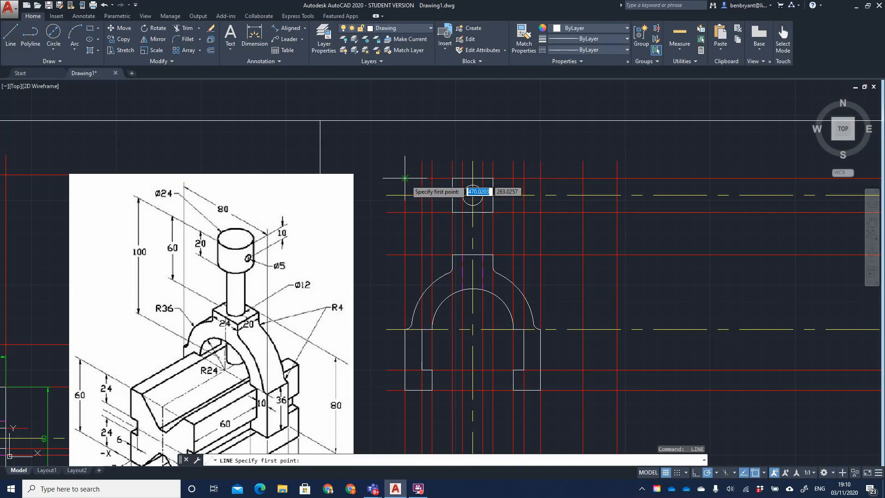
{"action": "left_click", "coordinate": [405, 212]}
{"action": "left_click", "coordinate": [404, 212]}
{"action": "left_click", "coordinate": [452, 212]}
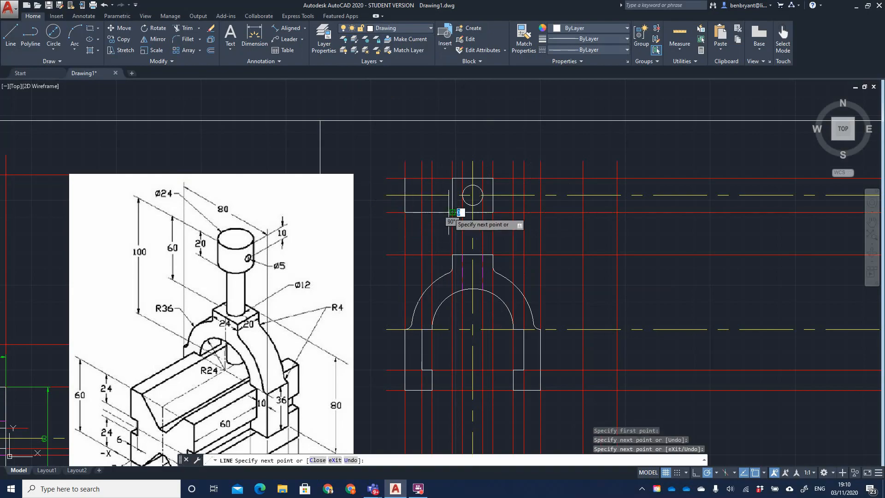
{"action": "key", "text": "space"}
{"action": "key", "text": "space"}
{"action": "left_click", "coordinate": [405, 178]}
{"action": "left_click", "coordinate": [452, 178]}
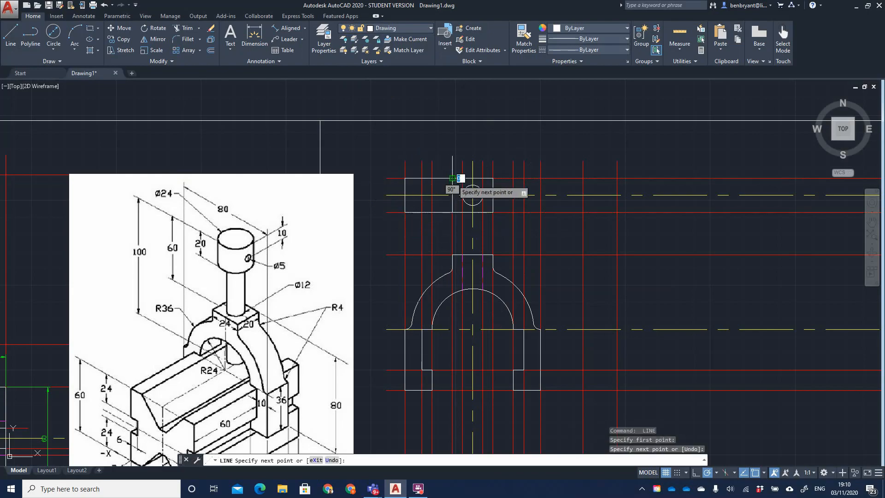
{"action": "key", "text": "space"}
- Draw the yoke's right end and lower right edge in the plan view, finishing at the boss's corner
{"action": "key", "text": "space"}
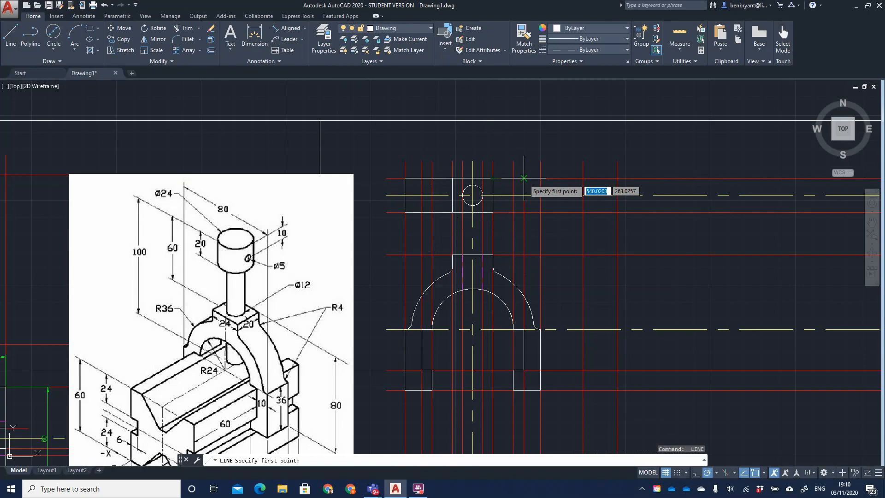
{"action": "left_click", "coordinate": [540, 212]}
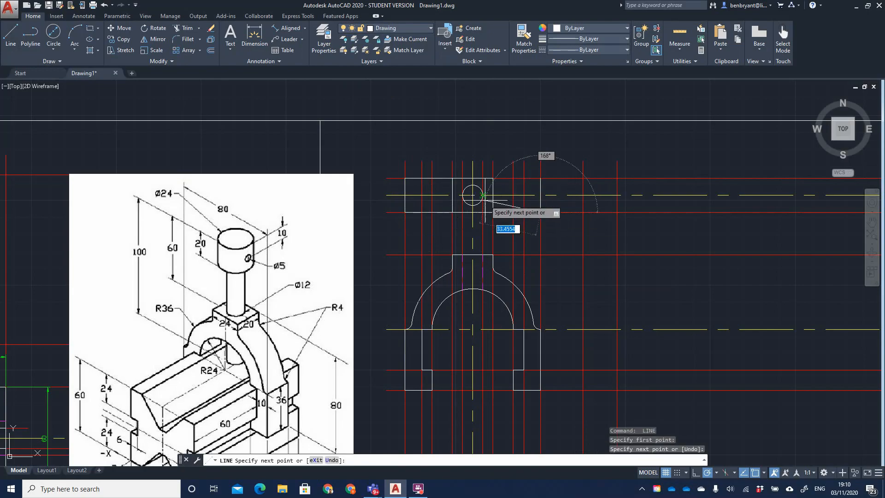
{"action": "left_click", "coordinate": [493, 212]}
{"action": "key", "text": "space"}
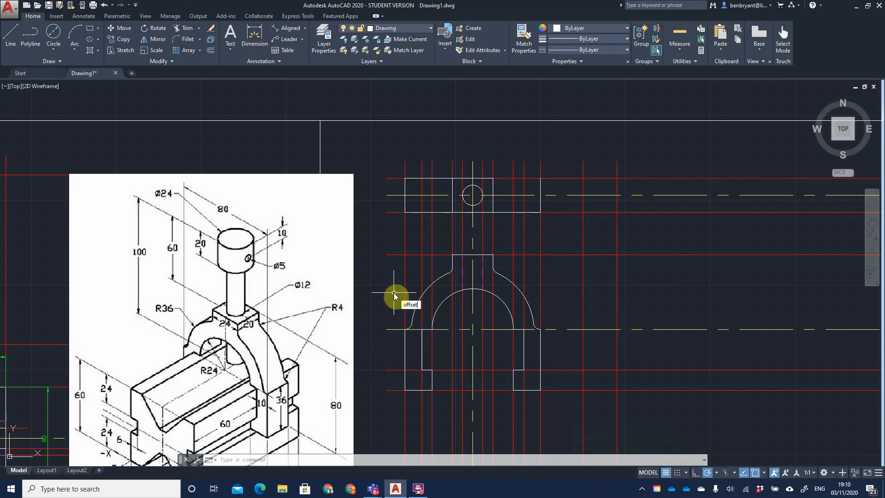
- Offset the yoke's left and right outermost construction lines inward by 4
{"action": "key", "text": "Return"}
{"action": "key", "text": "Return"}
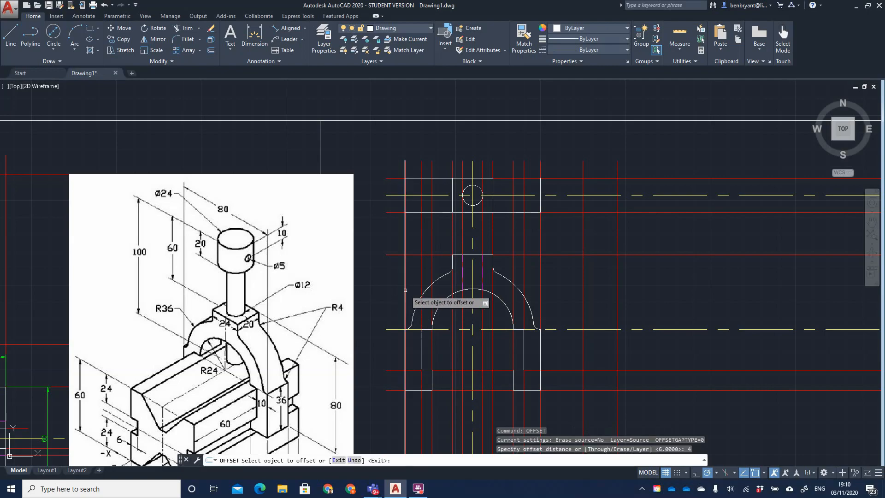
{"action": "left_click", "coordinate": [404, 290]}
{"action": "left_click", "coordinate": [422, 288]}
{"action": "left_click", "coordinate": [539, 279]}
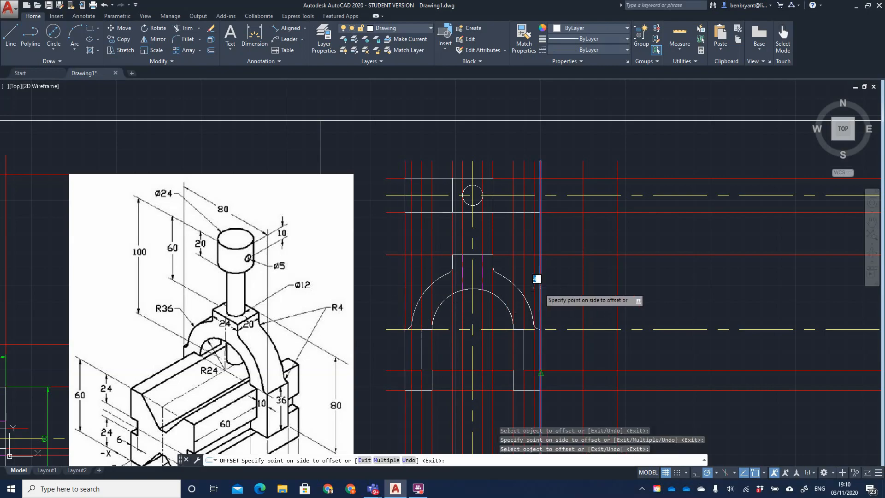
{"action": "left_click", "coordinate": [538, 288]}
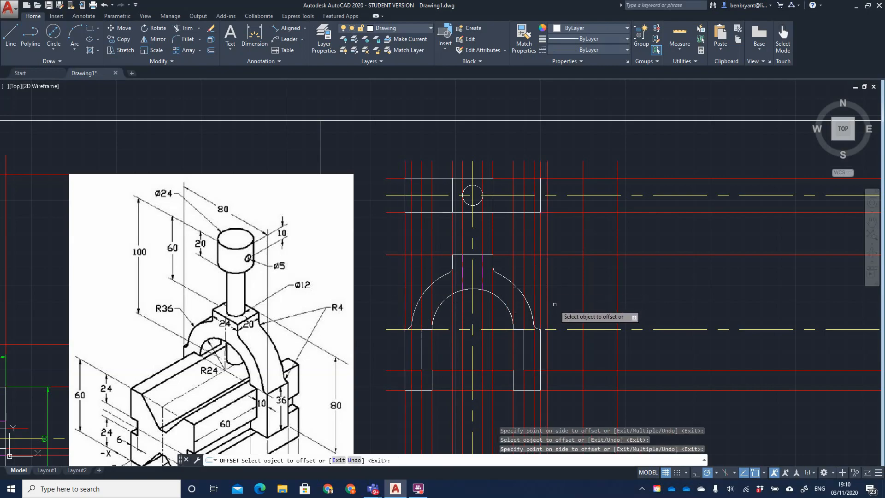
- Delete the stray offset construction line just outside the yoke's right end
{"action": "key", "text": "Escape"}
{"action": "left_click", "coordinate": [547, 292]}
{"action": "key", "text": "Delete"}
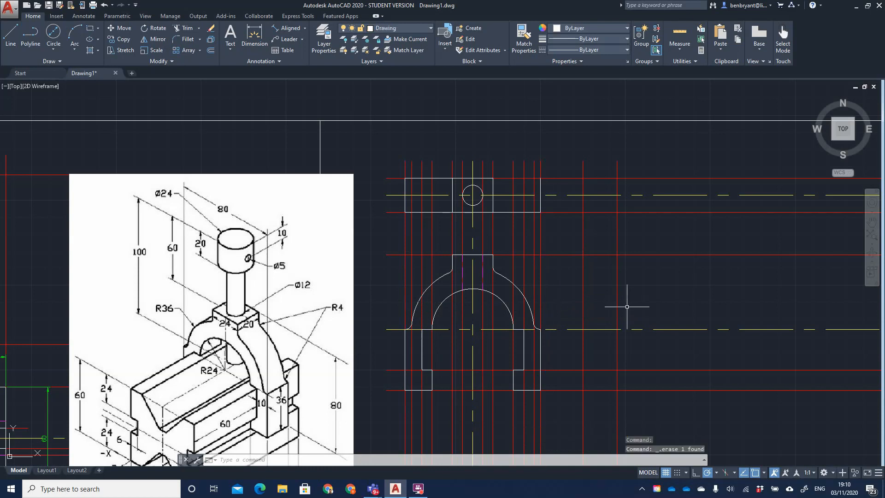
- Draw vertical lines across the plan view along the two inner offset construction lines near the yoke's left and right ends
{"action": "left_click", "coordinate": [9, 30]}
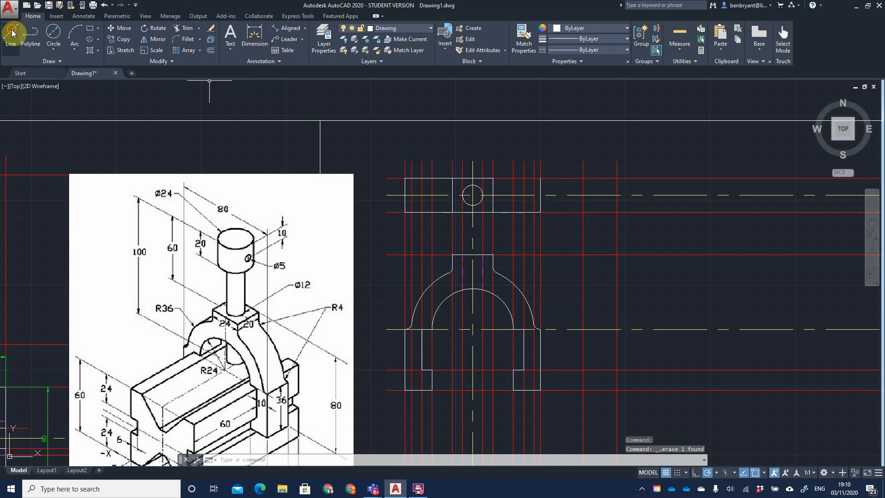
{"action": "left_click", "coordinate": [412, 212]}
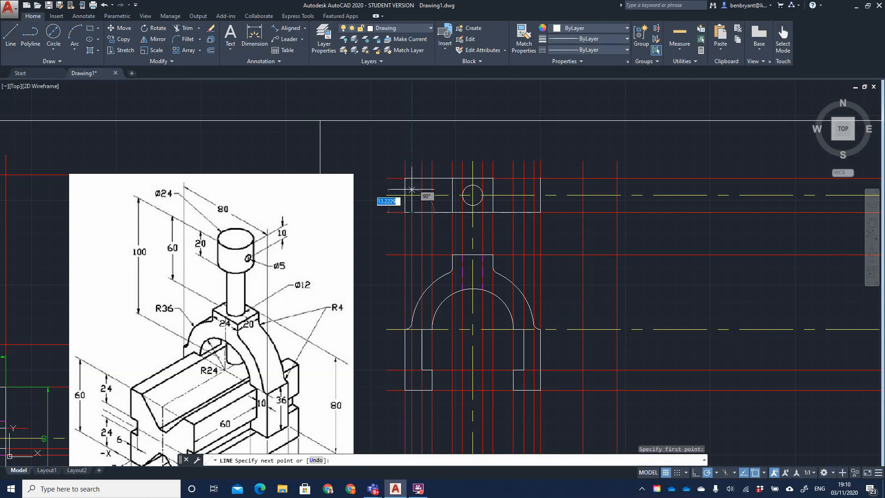
{"action": "left_click", "coordinate": [412, 179]}
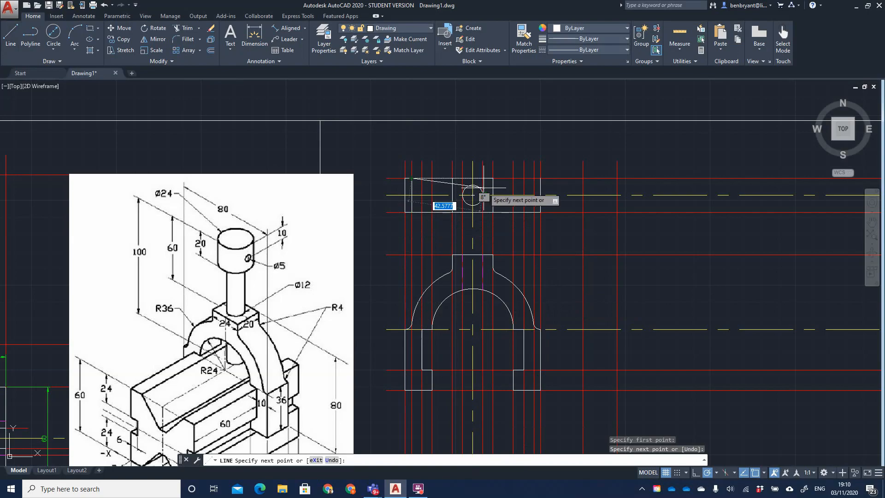
{"action": "key", "text": "Return"}
{"action": "key", "text": "Return"}
{"action": "left_click", "coordinate": [534, 196]}
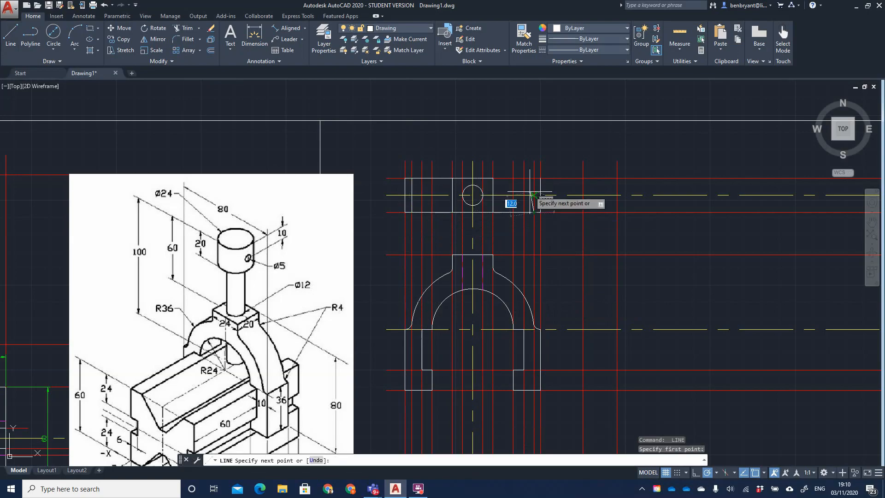
{"action": "left_click", "coordinate": [534, 179]}
{"action": "key", "text": "Return"}
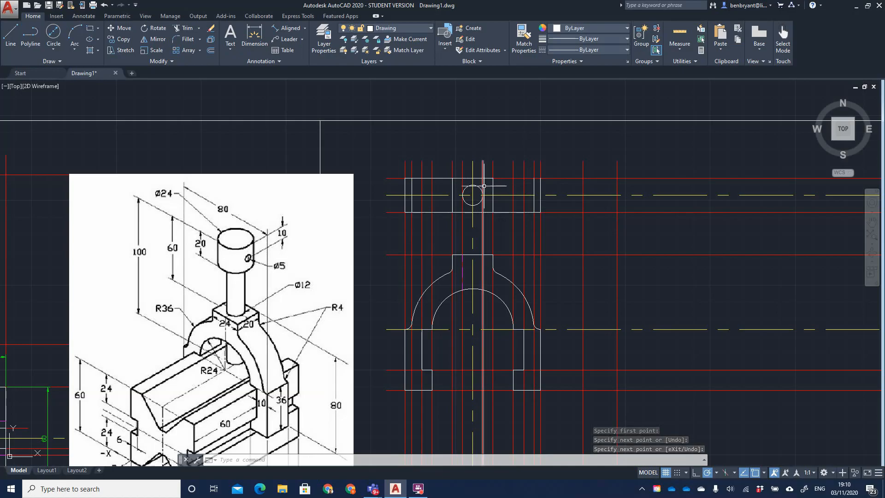
- Turn off the Construction and Centre layers
{"action": "left_click", "coordinate": [389, 28]}
{"action": "left_click", "coordinate": [345, 62]}
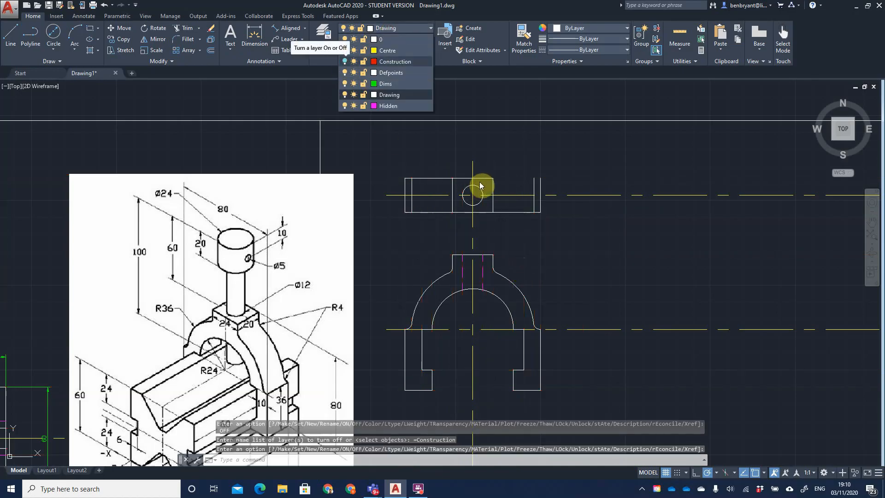
{"action": "left_click", "coordinate": [344, 51]}
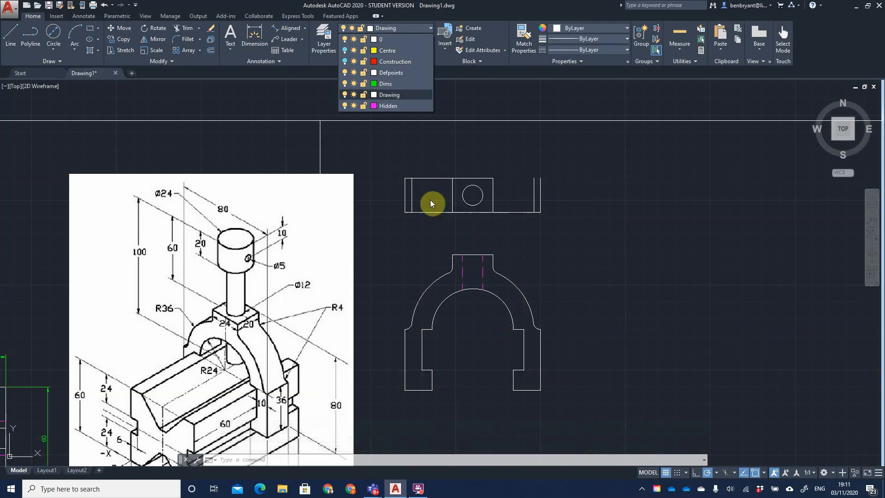
{"action": "left_click", "coordinate": [427, 224]}
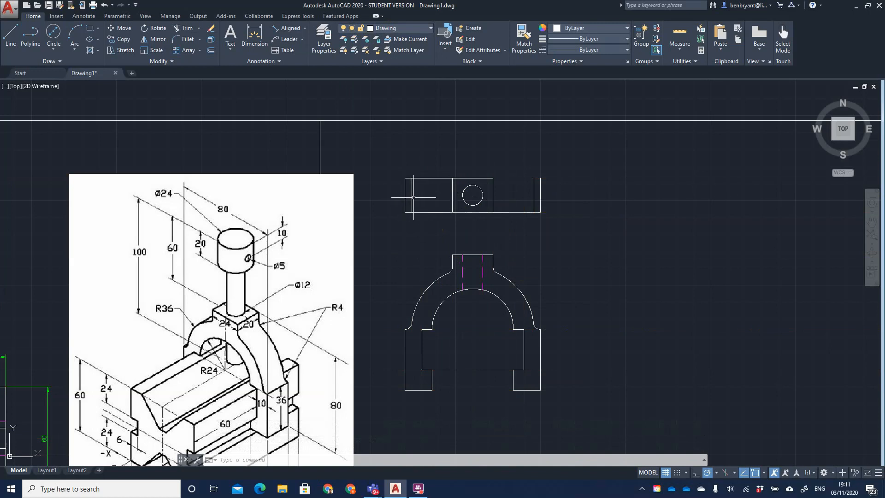
{"action": "key", "text": "Return"}
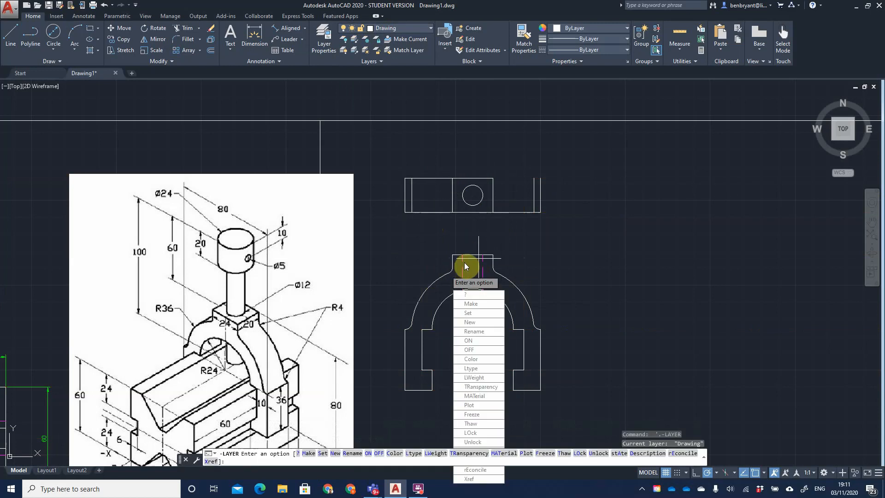
{"action": "key", "text": "Escape"}
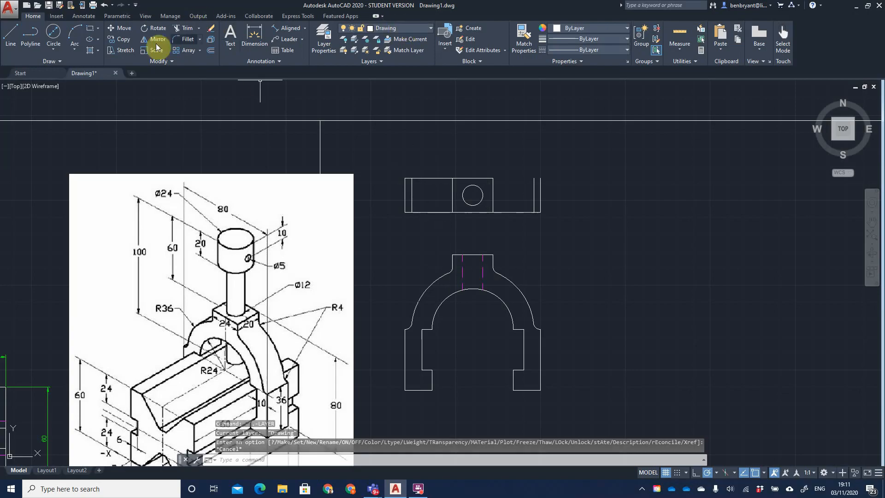
- Project the arch ends of the two boss fillets into the plan view as vertical lines on either side of the boss
{"action": "left_click", "coordinate": [10, 36]}
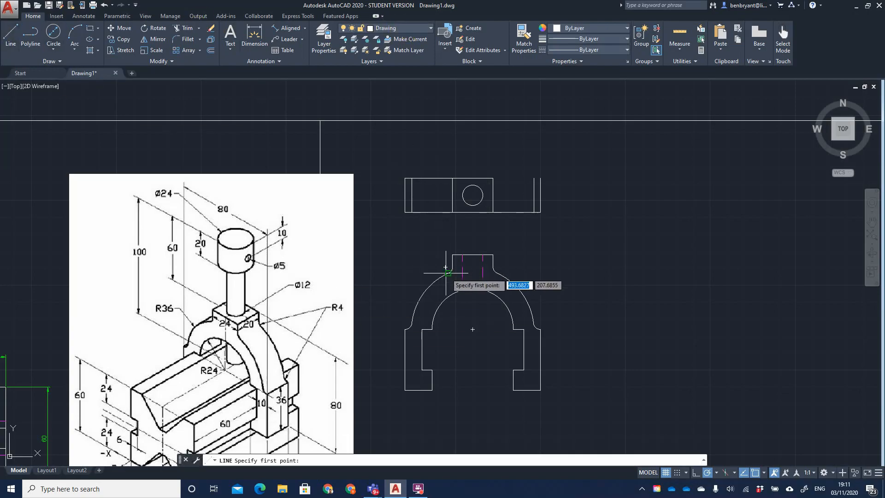
{"action": "left_click", "coordinate": [448, 212]}
{"action": "left_click", "coordinate": [448, 178]}
{"action": "key", "text": "Escape"}
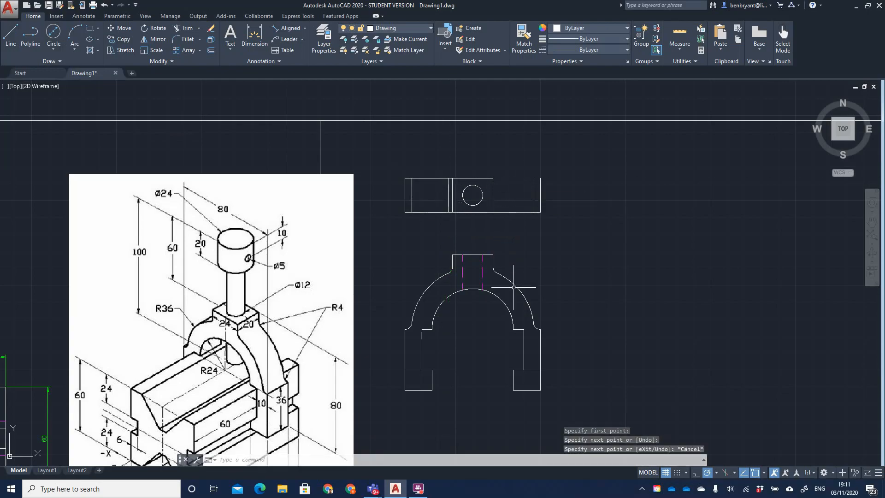
{"action": "key", "text": "Return"}
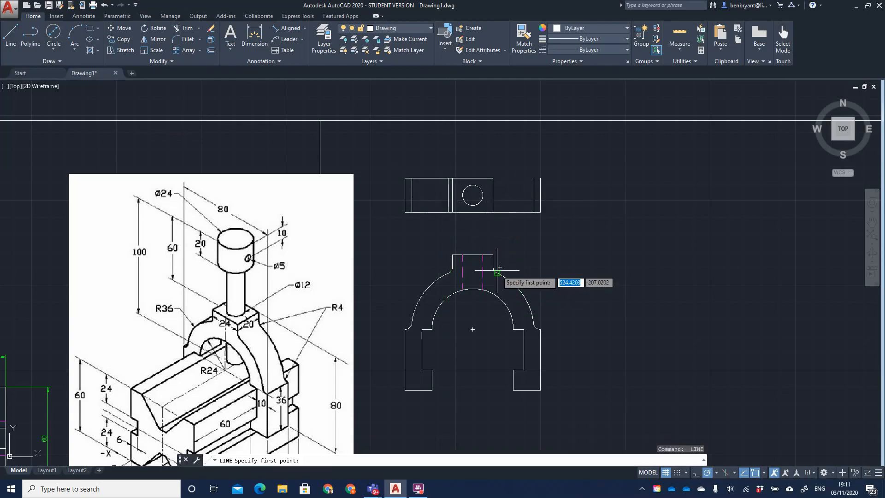
{"action": "left_click", "coordinate": [497, 212]}
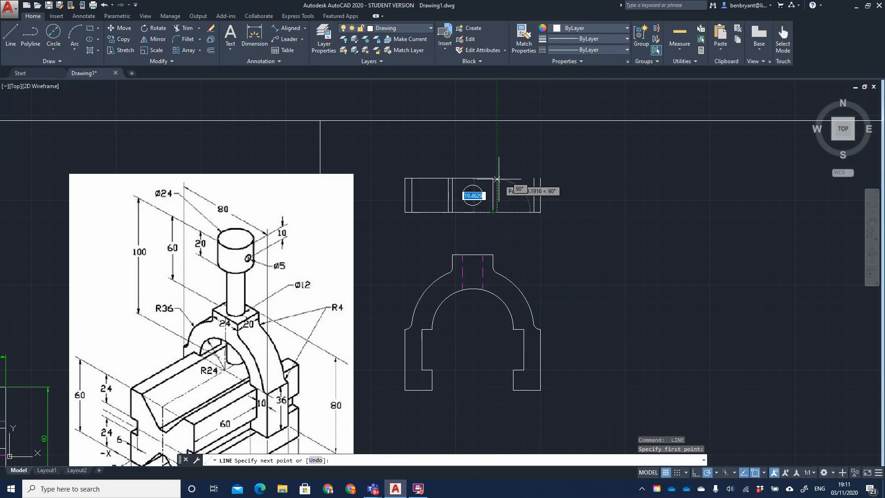
{"action": "left_click", "coordinate": [497, 171]}
{"action": "key", "text": "Return"}
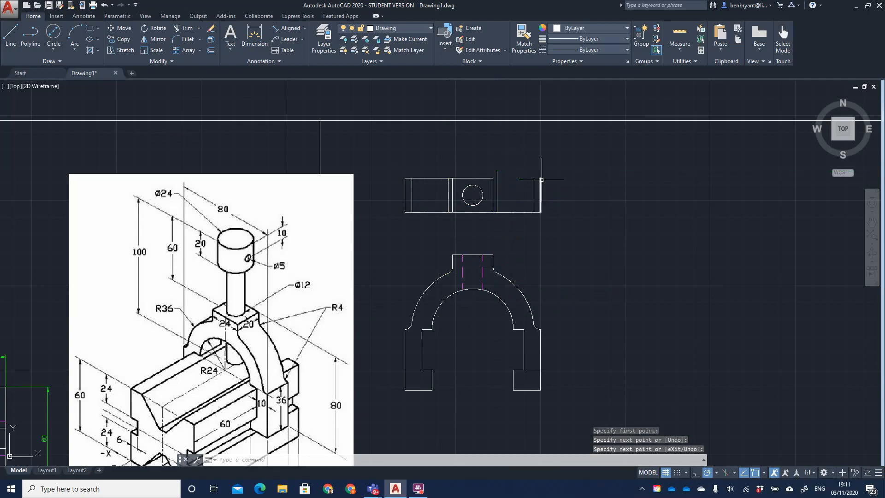
- Draw the plan view's upper right edge from the end corner to the boss and shorten the overshooting fillet line to it
{"action": "key", "text": "Return"}
{"action": "left_click", "coordinate": [540, 178]}
{"action": "left_click", "coordinate": [494, 178]}
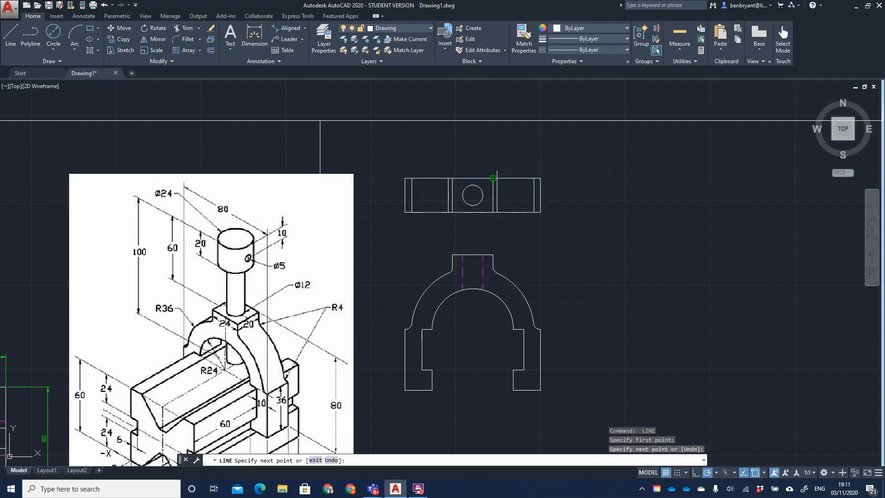
{"action": "key", "text": "Return"}
{"action": "left_click", "coordinate": [496, 173]}
{"action": "left_click", "coordinate": [497, 171]}
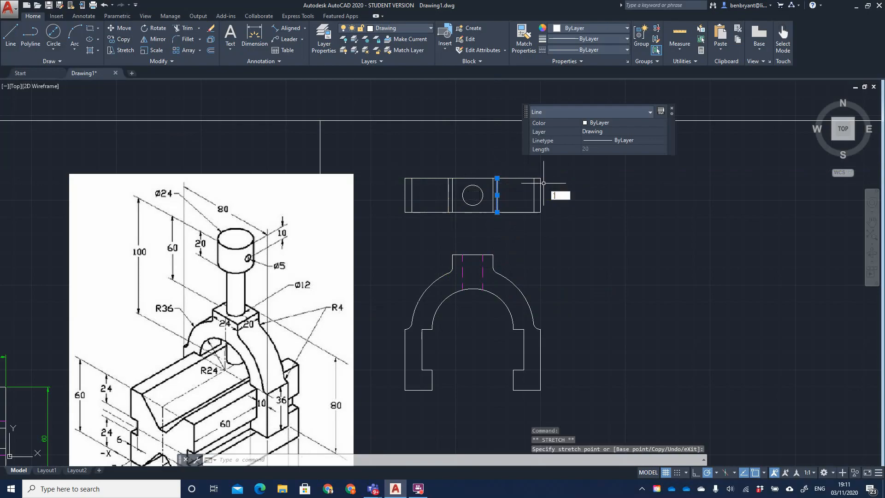
{"action": "key", "text": "Escape"}
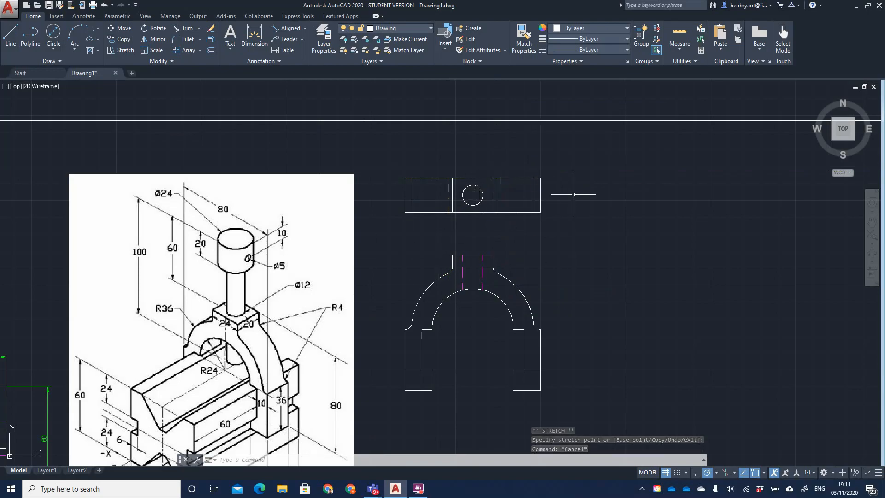
- Project the left leg's two inner vertical edges into the plan view as full-depth lines on the Hidden layer
{"action": "left_click", "coordinate": [394, 28]}
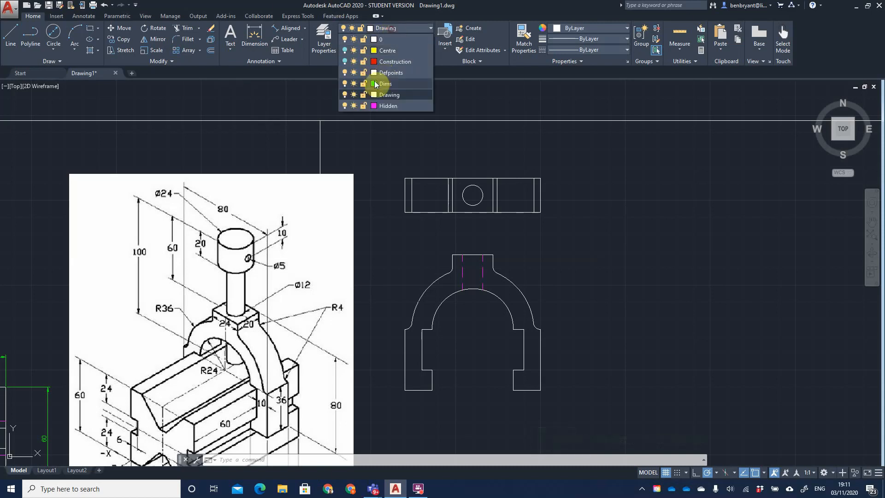
{"action": "left_click", "coordinate": [388, 106]}
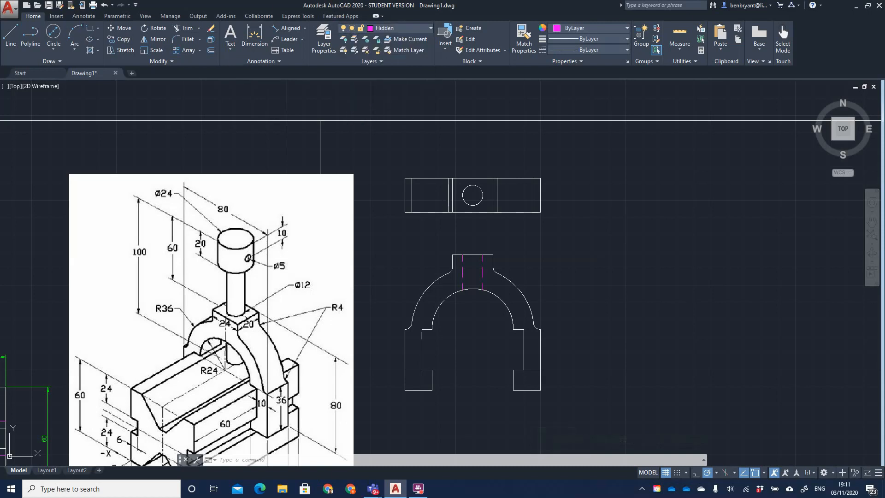
{"action": "left_click", "coordinate": [10, 36]}
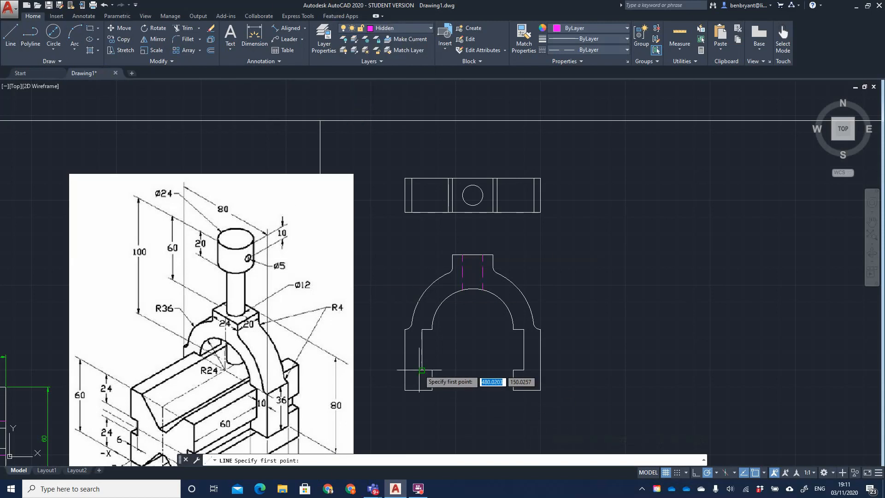
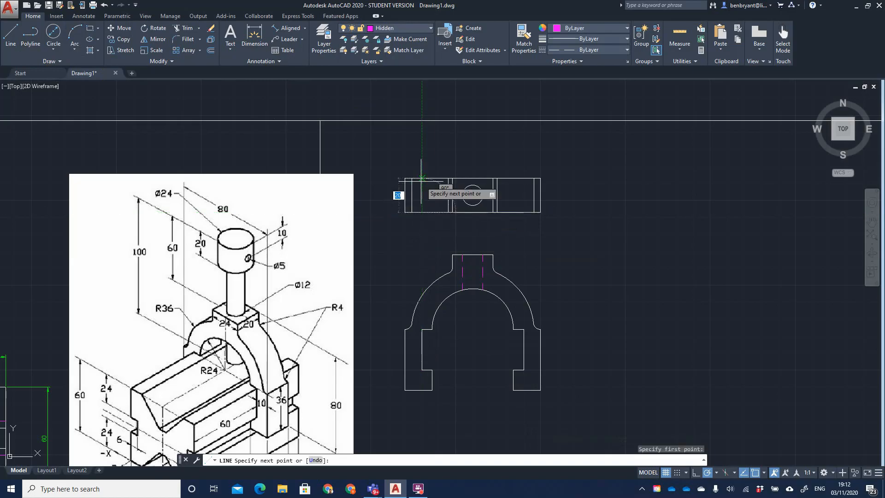
{"action": "left_click", "coordinate": [421, 178]}
{"action": "key", "text": "Escape"}
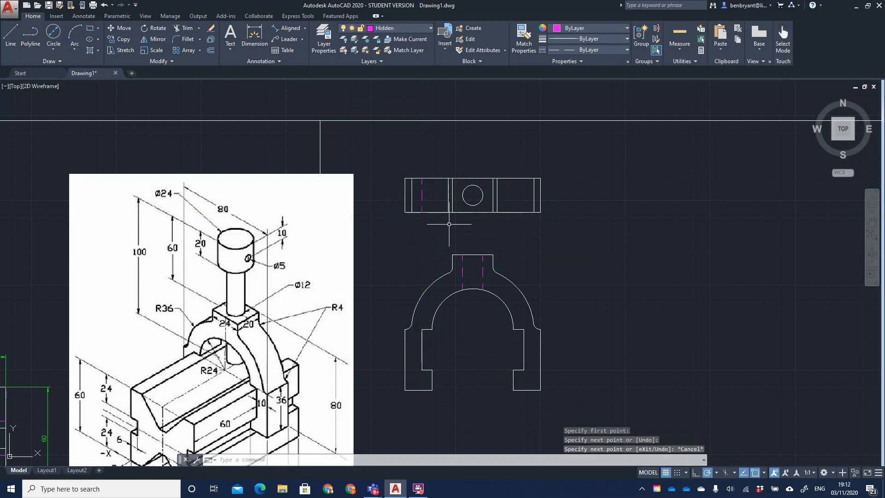
{"action": "key", "text": "space"}
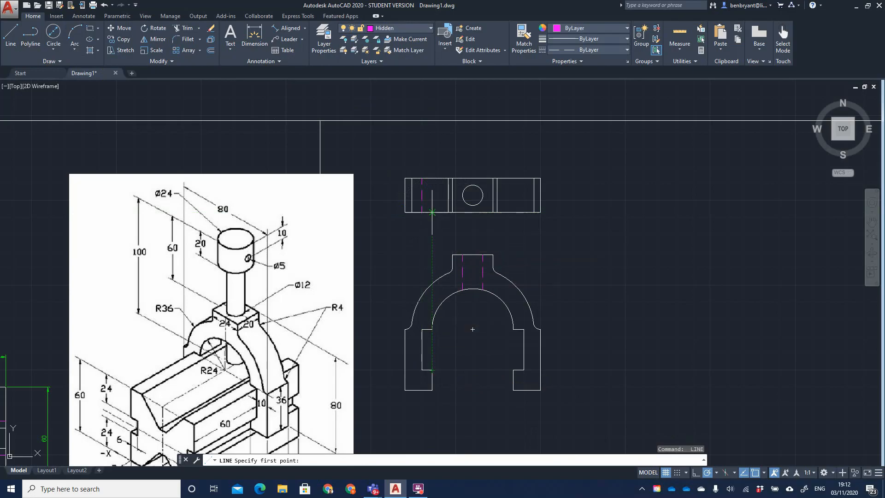
{"action": "left_click", "coordinate": [432, 213]}
{"action": "left_click", "coordinate": [432, 178]}
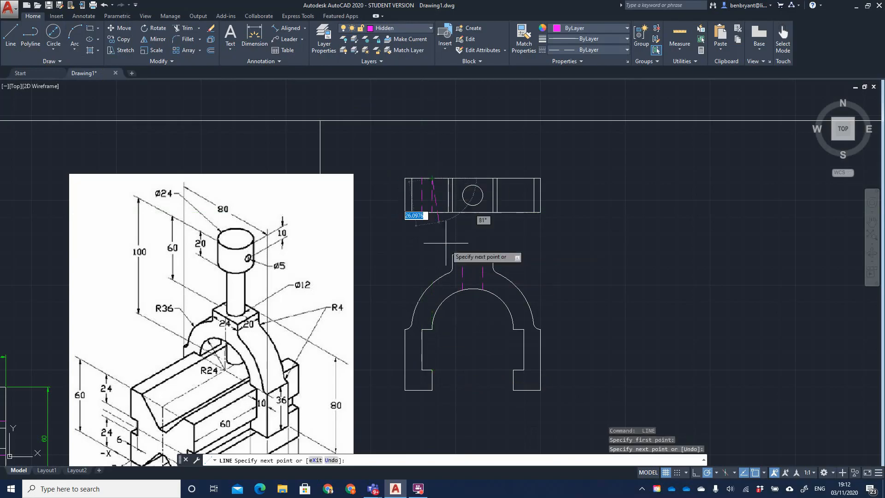
{"action": "key", "text": "Escape"}
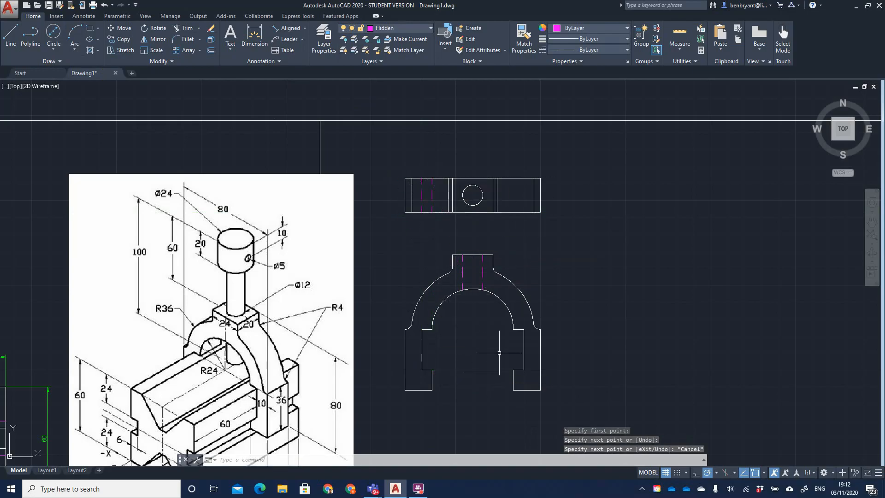
- Project the right leg's two inner vertical edges into the plan view as full-depth hidden lines
{"action": "key", "text": "space"}
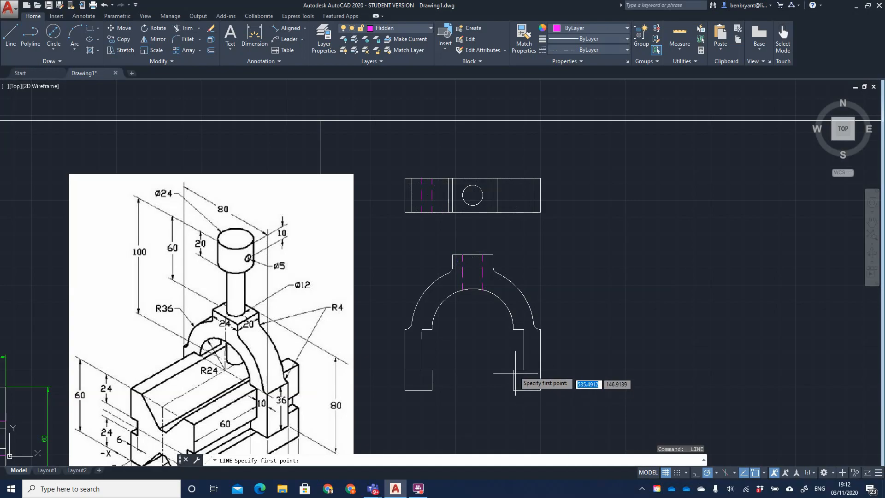
{"action": "left_click", "coordinate": [513, 212]}
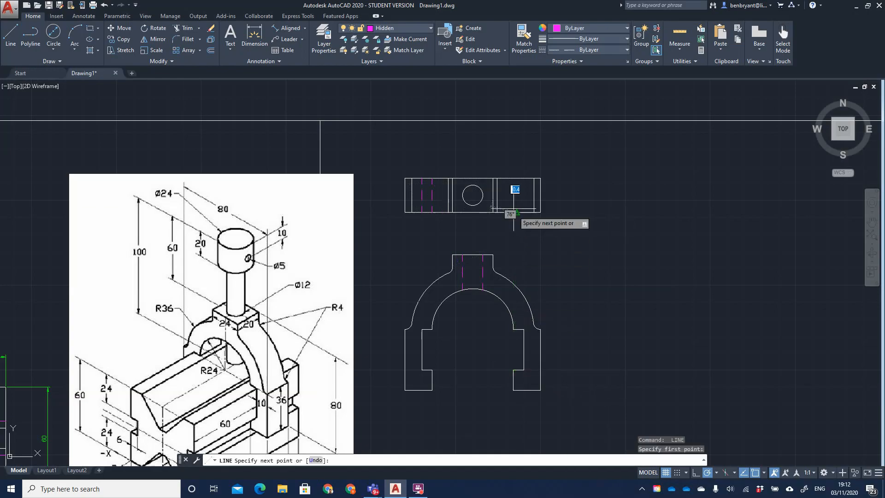
{"action": "left_click", "coordinate": [514, 178]}
{"action": "key", "text": "space"}
{"action": "key", "text": "space"}
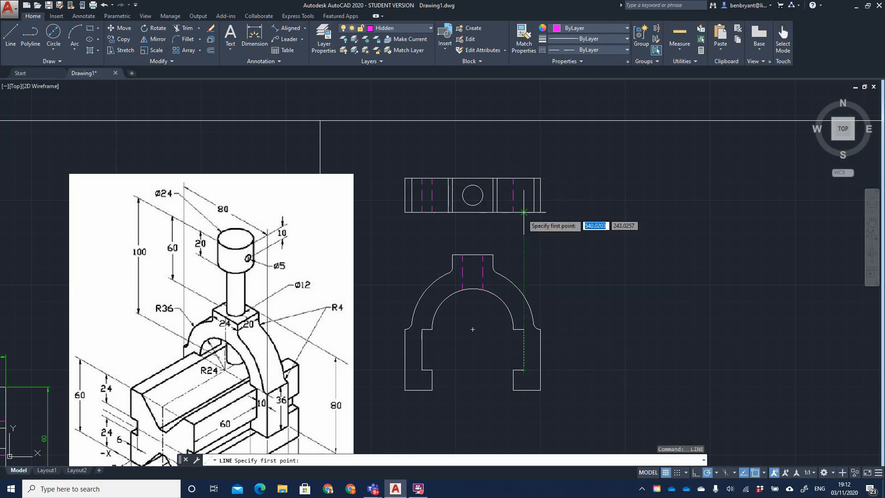
{"action": "left_click", "coordinate": [523, 192]}
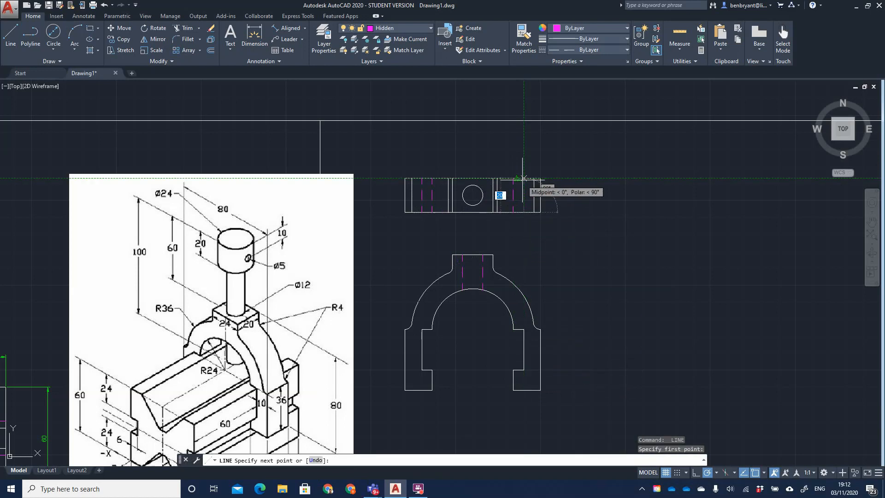
{"action": "left_click", "coordinate": [523, 178]}
{"action": "key", "text": "Escape"}
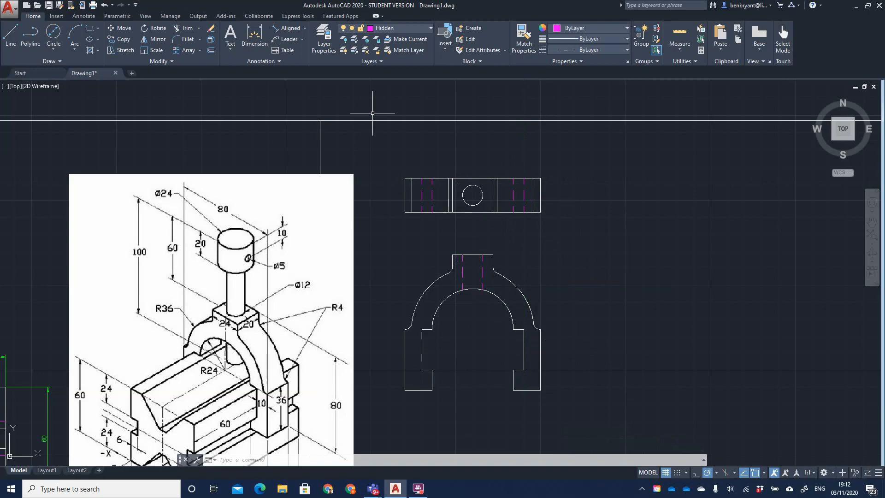
- Turn the Construction layer back on and make it the current layer
{"action": "left_click", "coordinate": [392, 28]}
{"action": "left_click", "coordinate": [347, 65]}
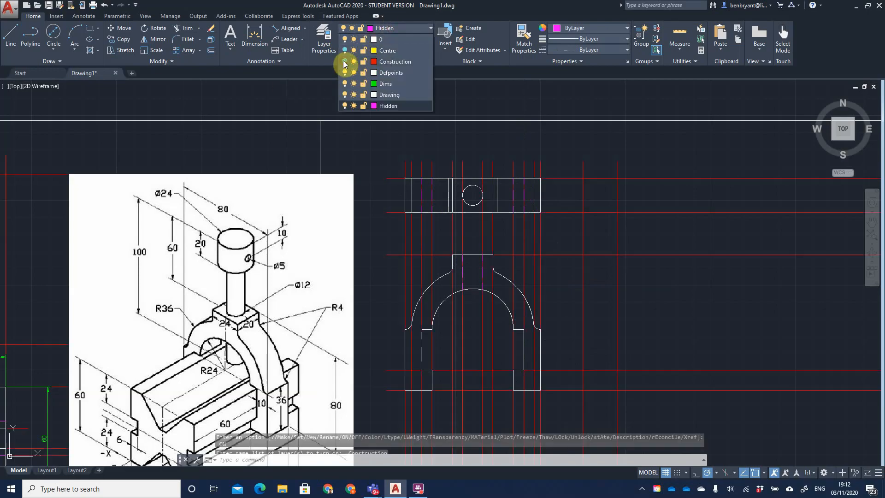
{"action": "middle_click_drag", "start_coordinate": [541, 286], "coordinate": [480, 242]}
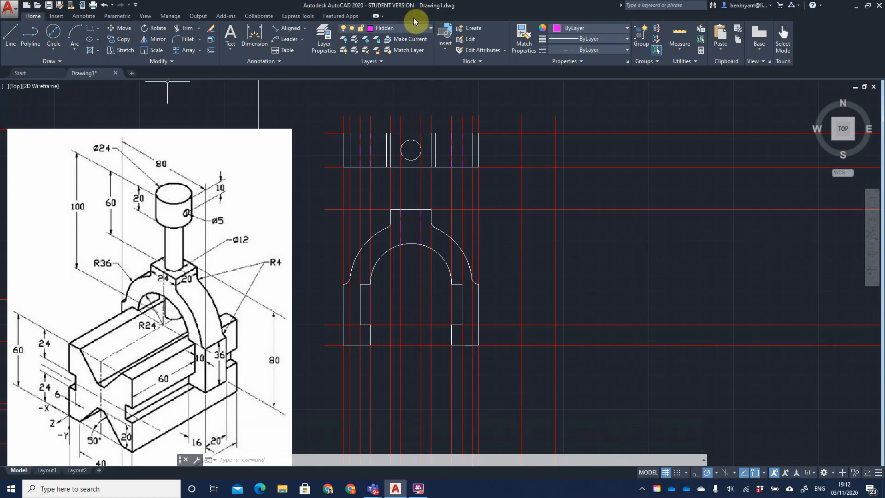
{"action": "left_click", "coordinate": [402, 29]}
{"action": "left_click", "coordinate": [396, 59]}
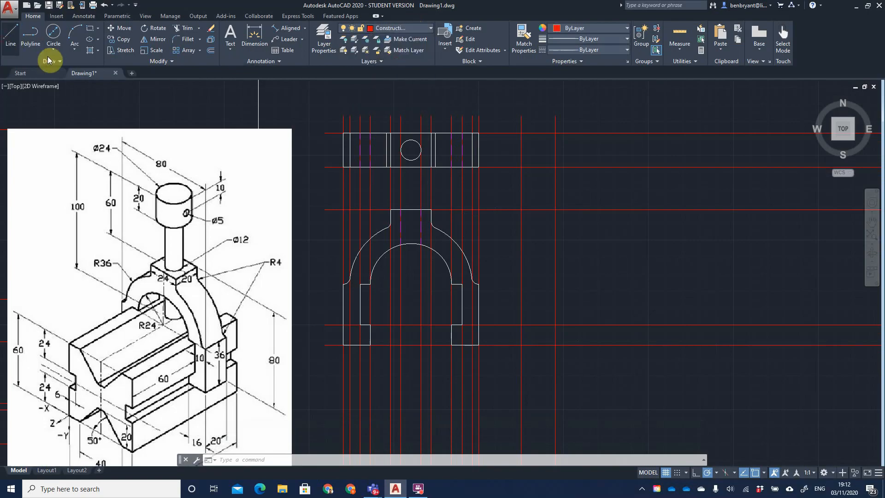
- Project both ends of the boss fillet from the front view across the side view area as horizontal construction lines
{"action": "left_click", "coordinate": [7, 40]}
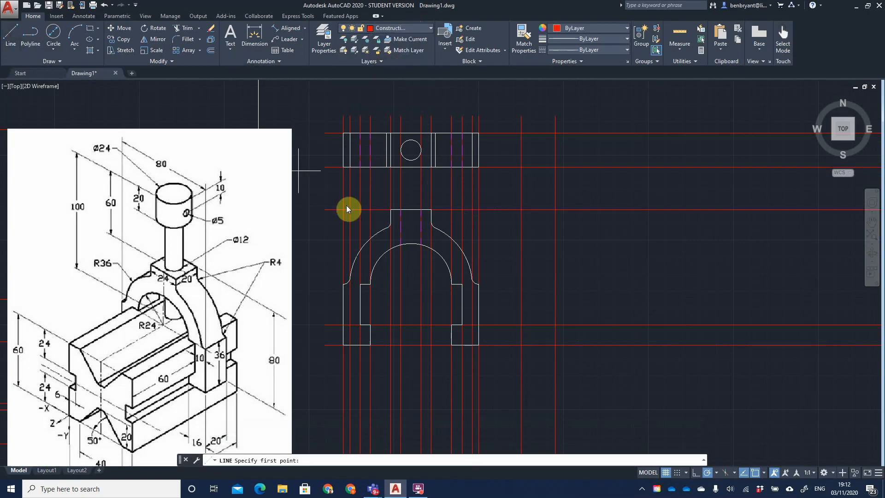
{"action": "left_click", "coordinate": [391, 222]}
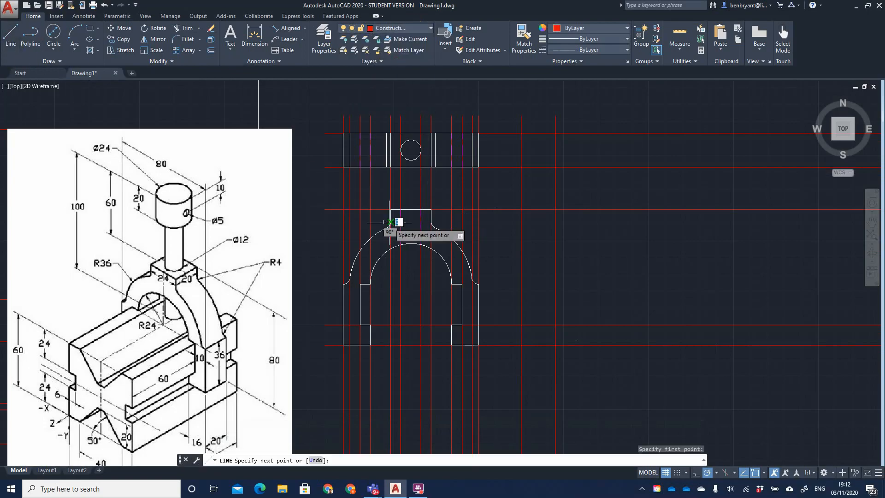
{"action": "left_click", "coordinate": [619, 222]}
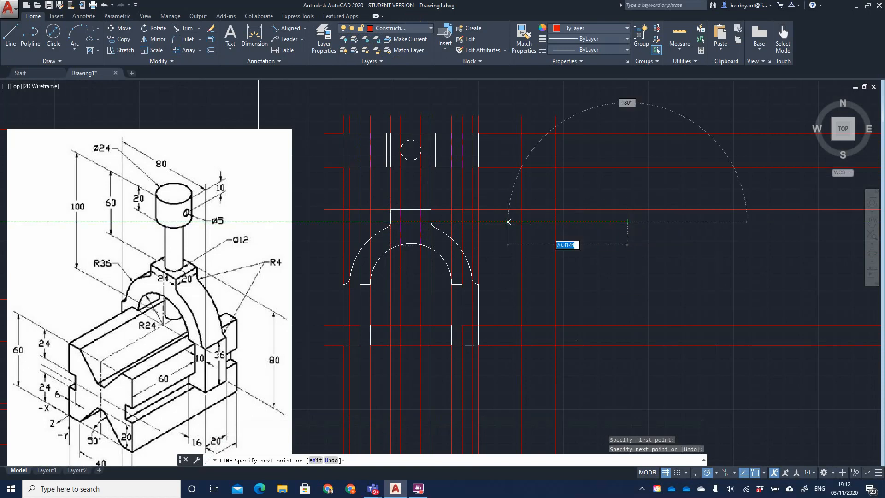
{"action": "key", "text": "Return"}
{"action": "key", "text": "Return"}
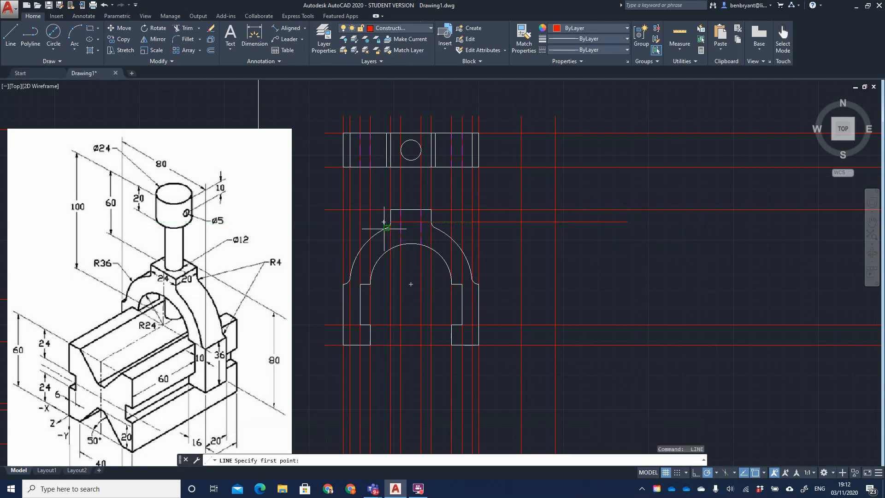
{"action": "left_click", "coordinate": [640, 228]}
{"action": "key", "text": "Return"}
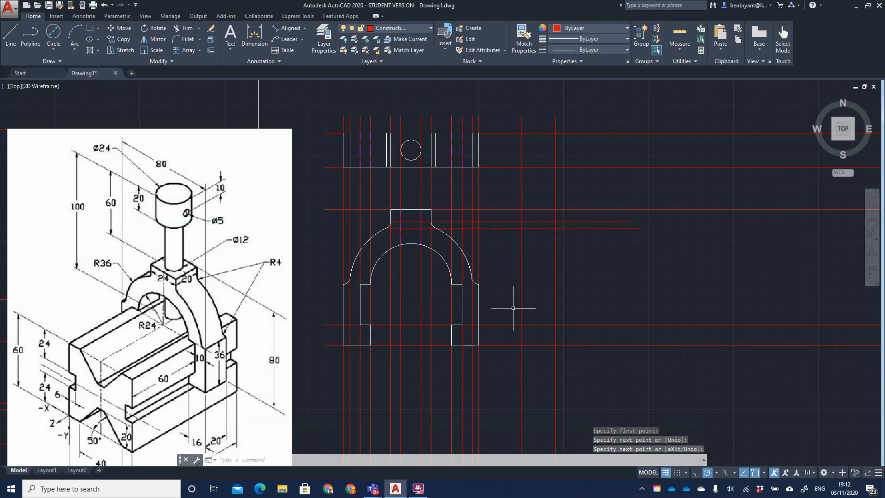
- Project both ends of the right leg's outer fillet across the side view area as horizontal construction lines
{"action": "key", "text": "Return"}
{"action": "left_click", "coordinate": [472, 279]}
{"action": "left_click", "coordinate": [640, 280]}
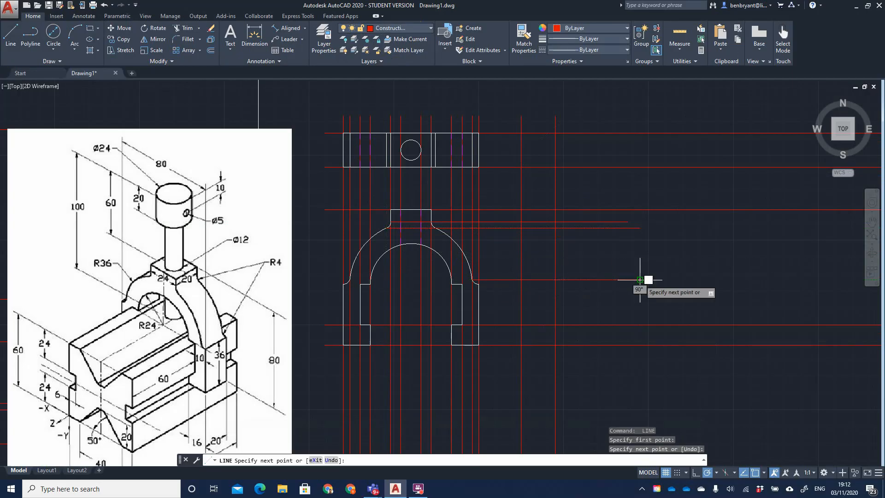
{"action": "key", "text": "Return"}
{"action": "key", "text": "Return"}
{"action": "left_click", "coordinate": [478, 284]}
{"action": "left_click", "coordinate": [639, 284]}
{"action": "key", "text": "Return"}
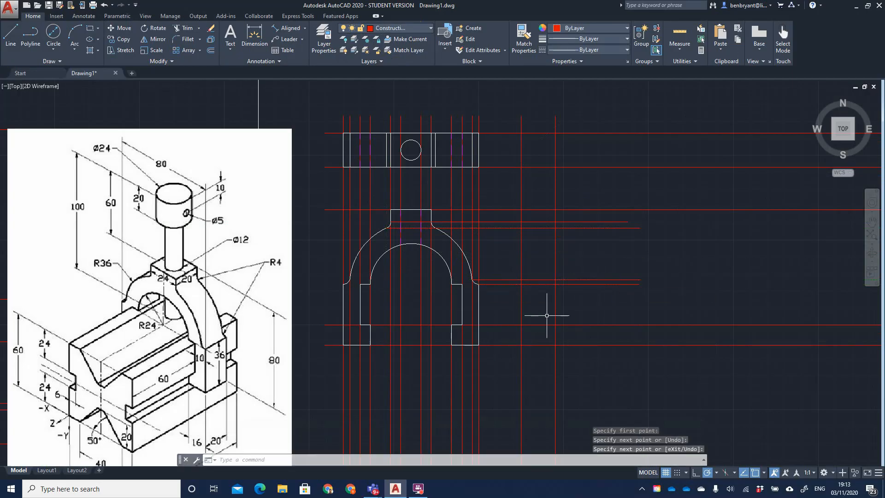
- Draw the side view's rectangular outline on the Drawing layer through the construction intersections, from the boss top to the leg base
{"action": "left_click", "coordinate": [394, 29]}
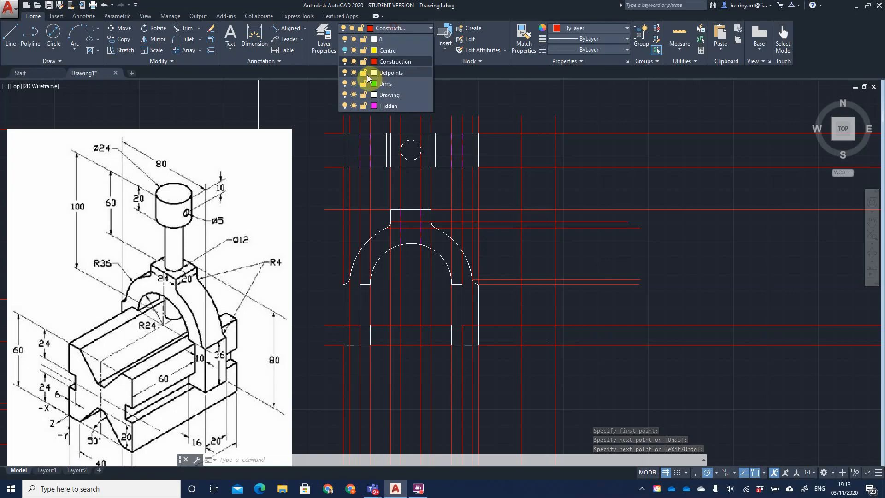
{"action": "left_click", "coordinate": [388, 95]}
{"action": "left_click", "coordinate": [11, 35]}
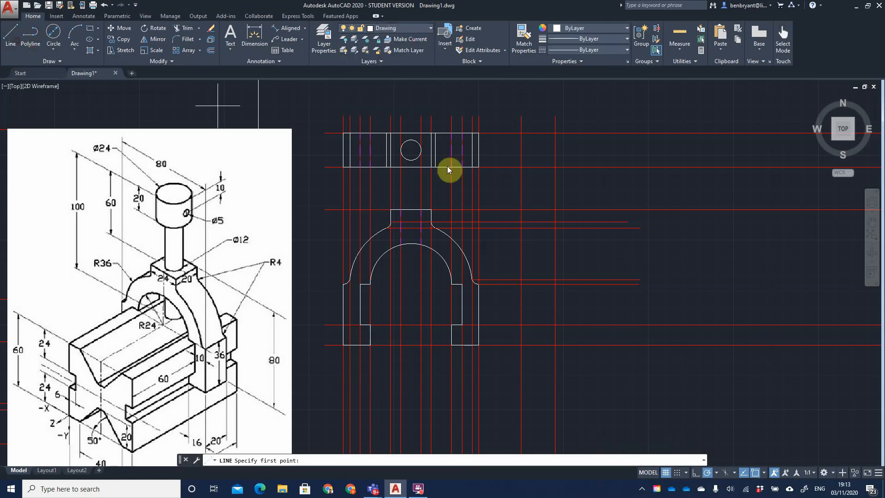
{"action": "left_click", "coordinate": [522, 210]}
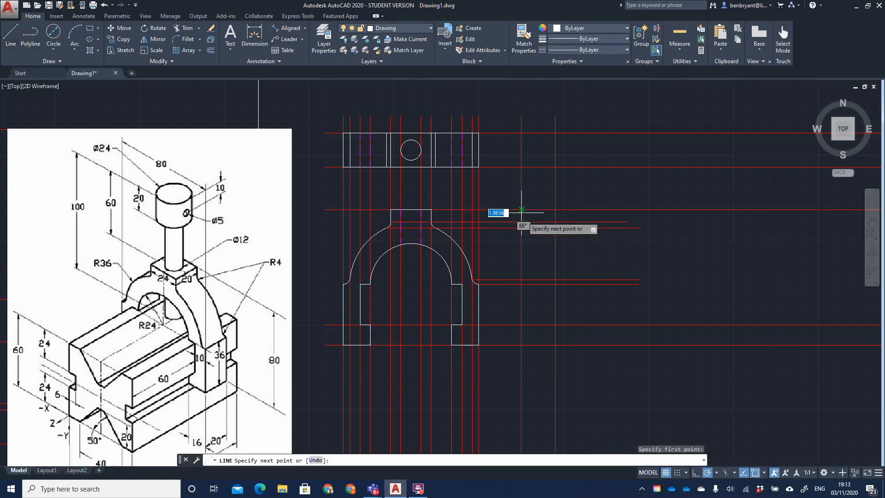
{"action": "left_click", "coordinate": [521, 344]}
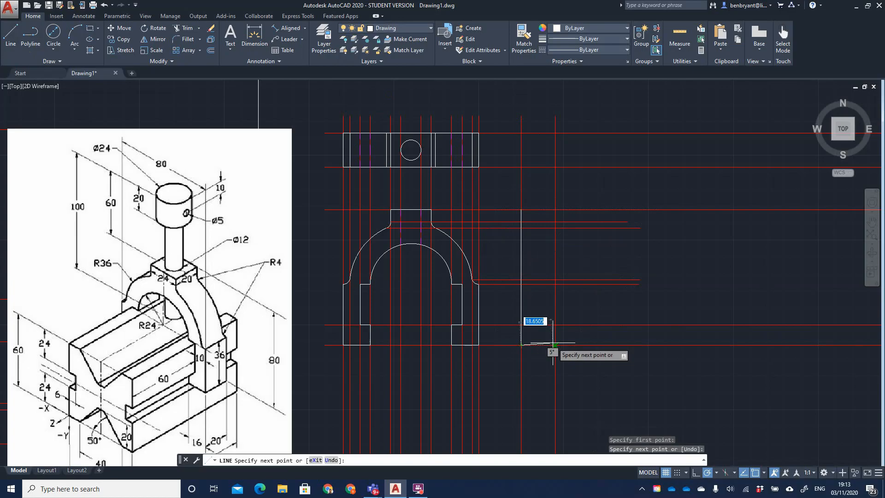
{"action": "left_click", "coordinate": [555, 345]}
{"action": "left_click", "coordinate": [555, 210]}
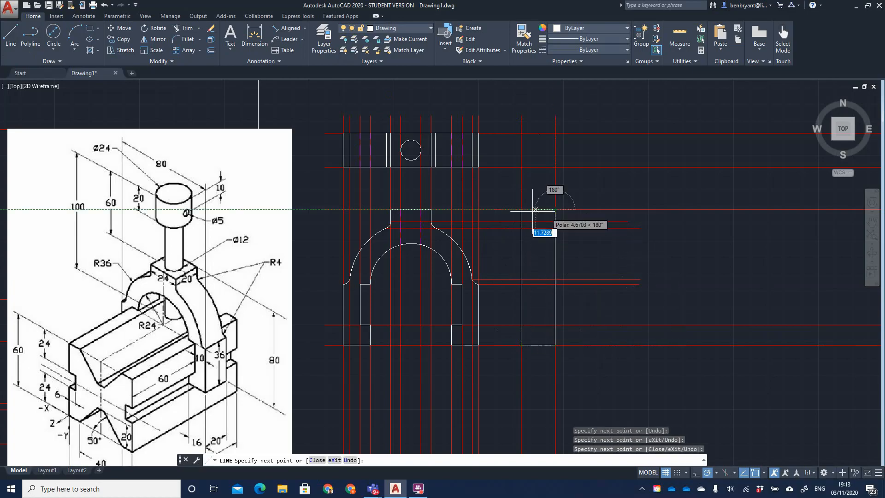
{"action": "left_click", "coordinate": [521, 210]}
{"action": "key", "text": "Return"}
- Draw the two boss fillet lines across the full width of the side view along their projections
{"action": "key", "text": "Return"}
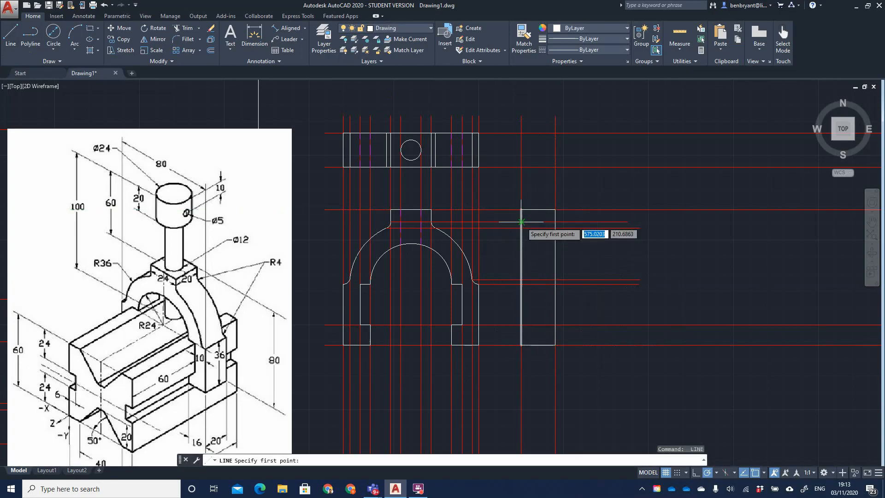
{"action": "left_click", "coordinate": [522, 223]}
{"action": "left_click", "coordinate": [555, 222]}
{"action": "key", "text": "Return"}
{"action": "key", "text": "Return"}
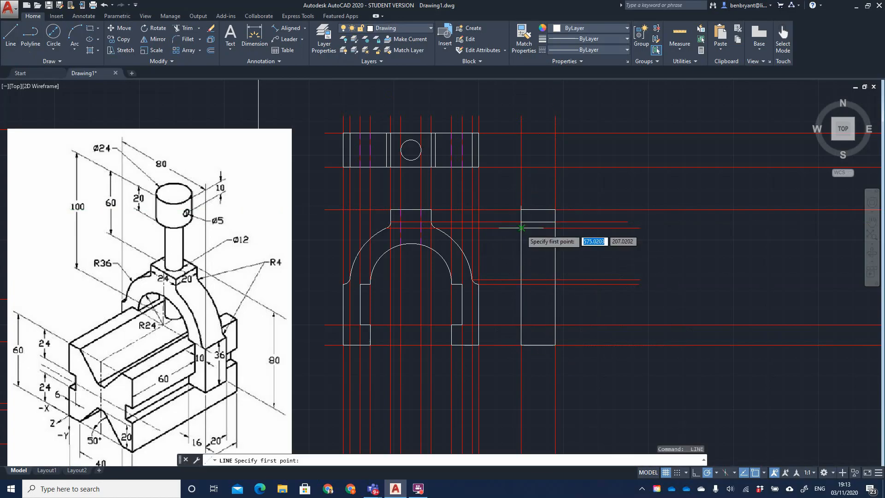
{"action": "left_click", "coordinate": [555, 227]}
{"action": "key", "text": "Return"}
- Draw the two leg fillet lines across the side view at their projected heights
{"action": "key", "text": "Return"}
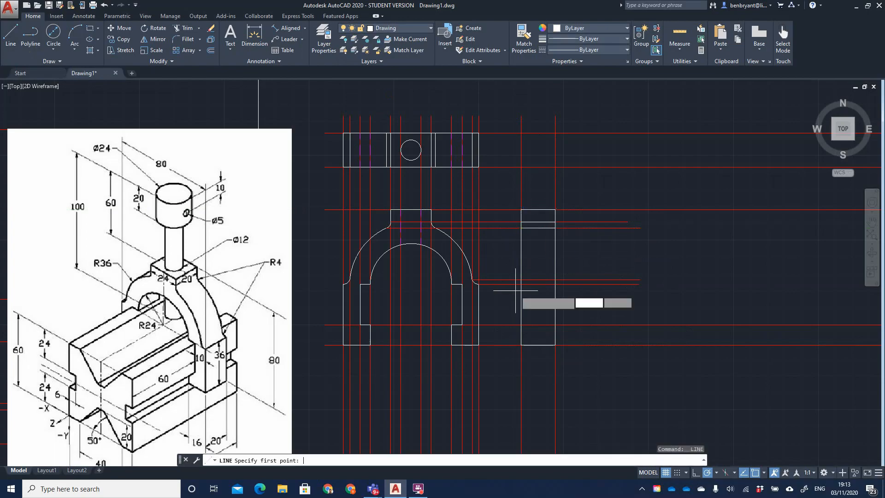
{"action": "left_click", "coordinate": [521, 279]}
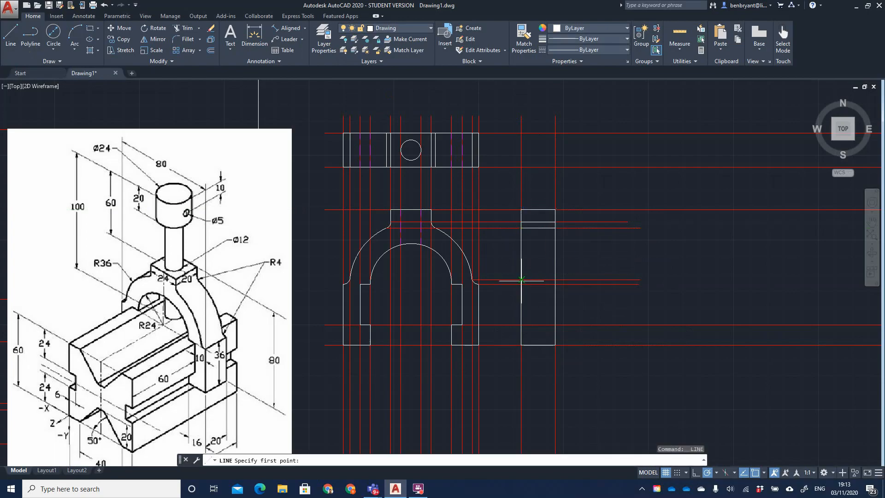
{"action": "left_click", "coordinate": [555, 278]}
{"action": "key", "text": "Return"}
{"action": "key", "text": "Return"}
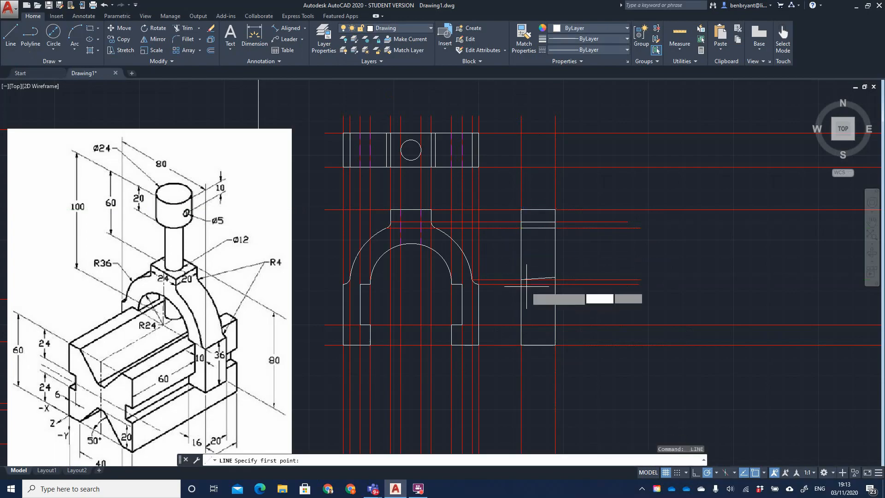
{"action": "left_click", "coordinate": [522, 284]}
{"action": "left_click", "coordinate": [552, 284]}
{"action": "key", "text": "Return"}
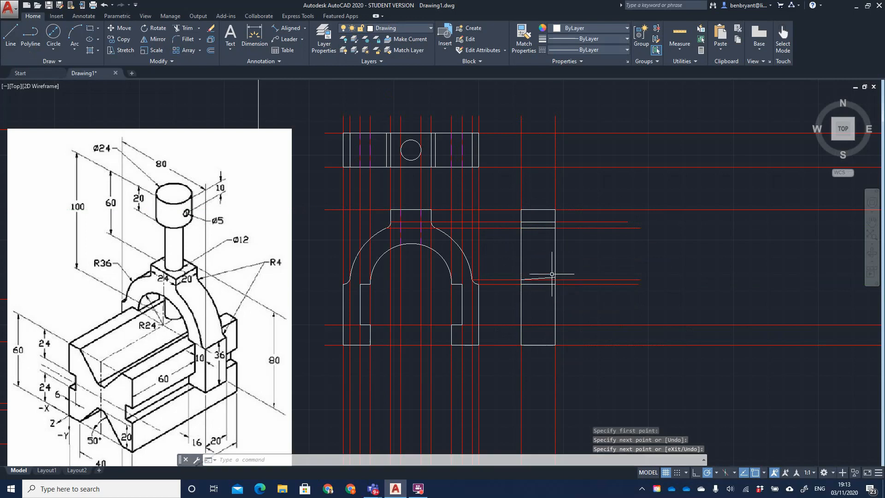
- Level the slanted upper leg fillet line in the side view by moving its right end onto the outline's right edge
{"action": "left_click", "coordinate": [552, 277]}
{"action": "left_click", "coordinate": [555, 278]}
{"action": "left_click", "coordinate": [556, 280]}
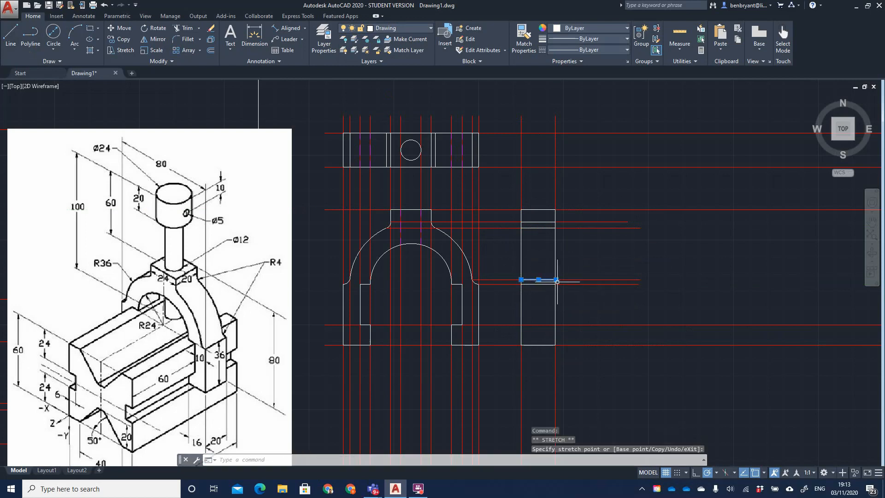
{"action": "key", "text": "Return"}
{"action": "scroll", "coordinate": [558, 287], "scroll_direction": "down", "scroll_amount": 4}
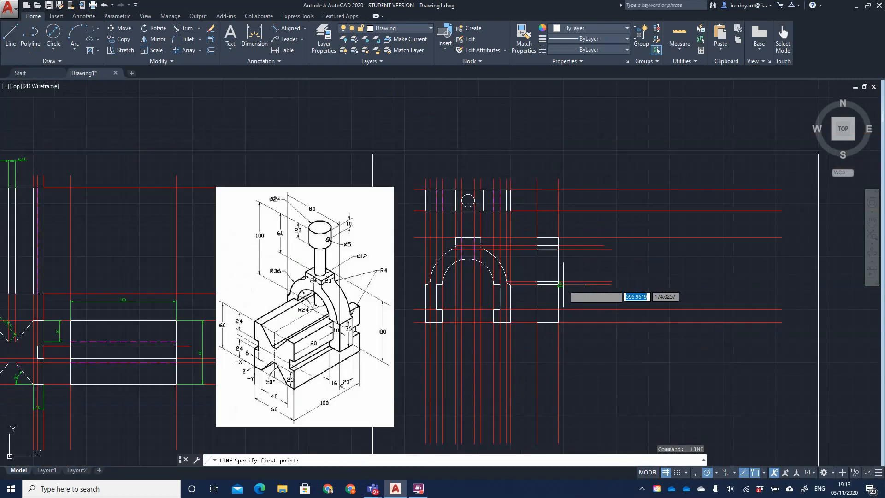
{"action": "scroll", "coordinate": [558, 288], "scroll_direction": "up", "scroll_amount": 6}
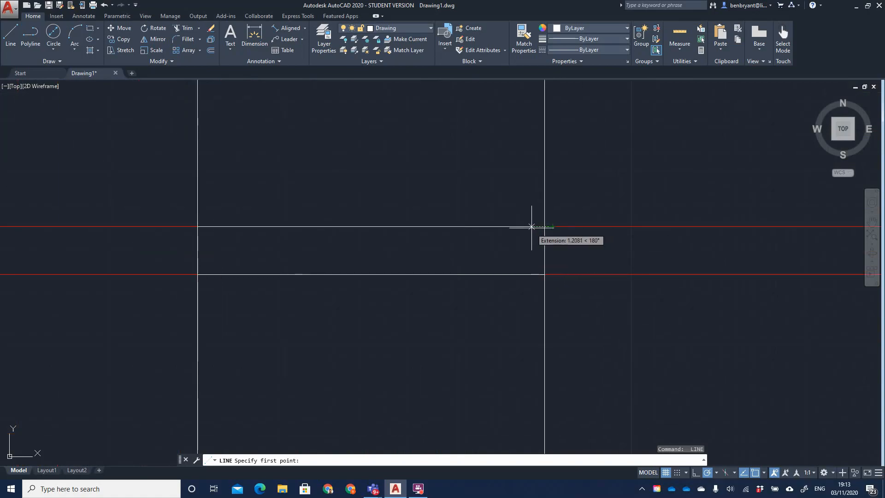
{"action": "key", "text": "Escape"}
{"action": "left_click", "coordinate": [535, 226]}
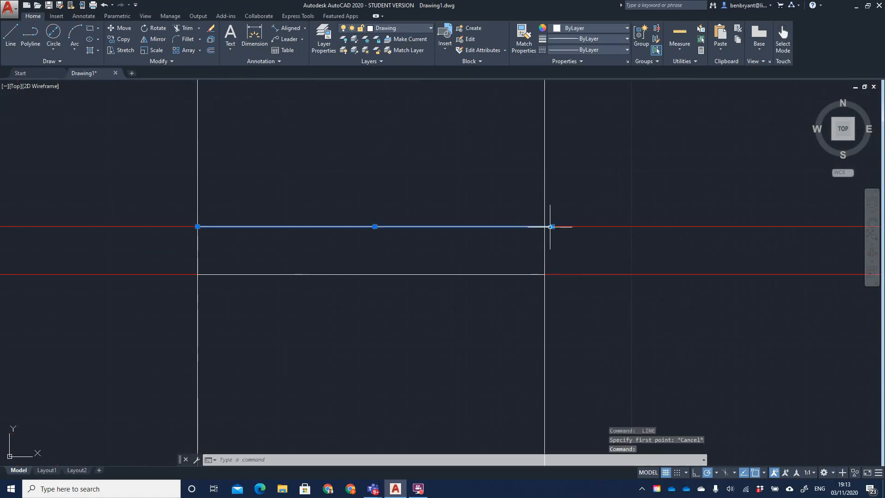
{"action": "left_click", "coordinate": [553, 227]}
{"action": "left_click", "coordinate": [544, 227]}
- Draw the foot's inner step edge across the side view as a horizontal line on the Hidden layer
{"action": "key", "text": "Return"}
{"action": "scroll", "coordinate": [569, 240], "scroll_direction": "down", "scroll_amount": 5}
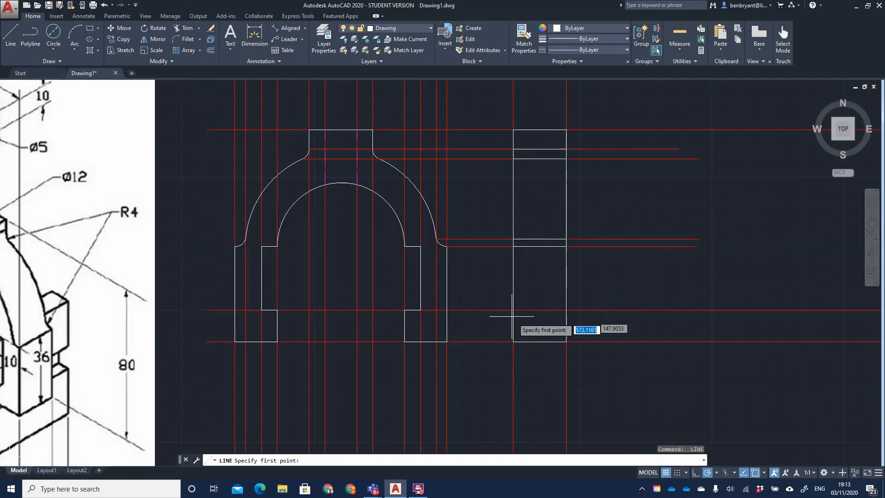
{"action": "left_click", "coordinate": [403, 27]}
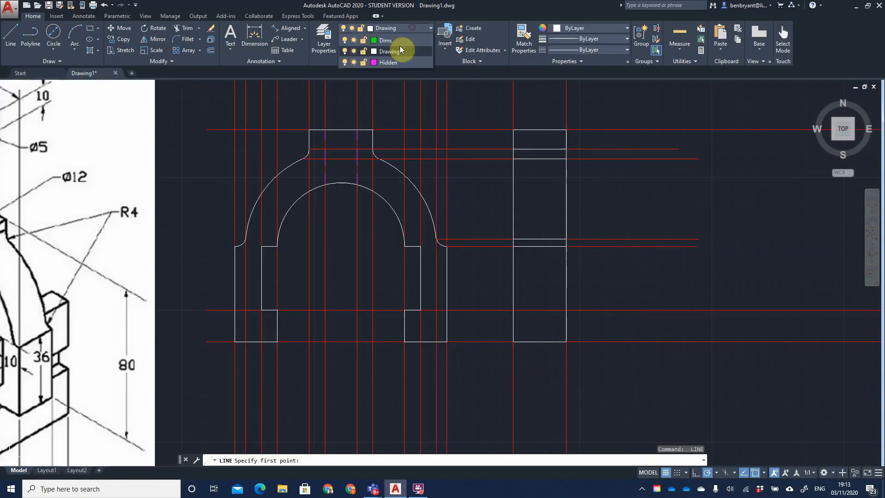
{"action": "left_click", "coordinate": [389, 108]}
{"action": "left_click", "coordinate": [11, 35]}
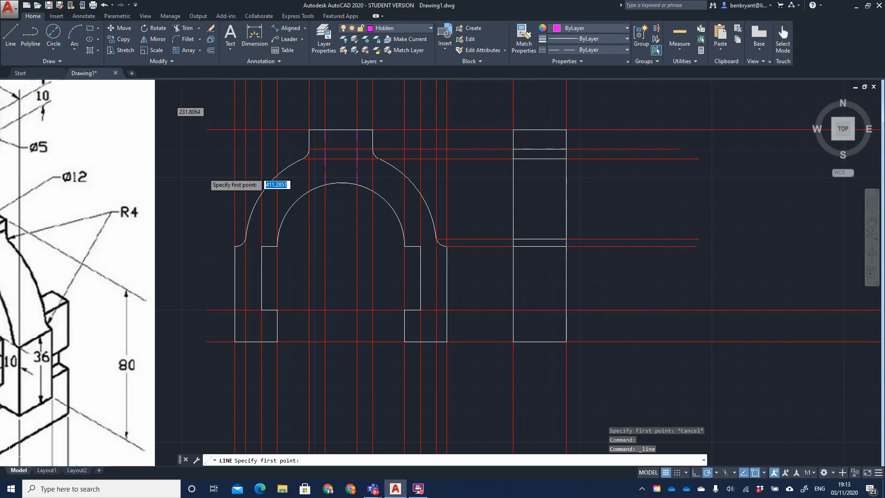
{"action": "left_click", "coordinate": [513, 310]}
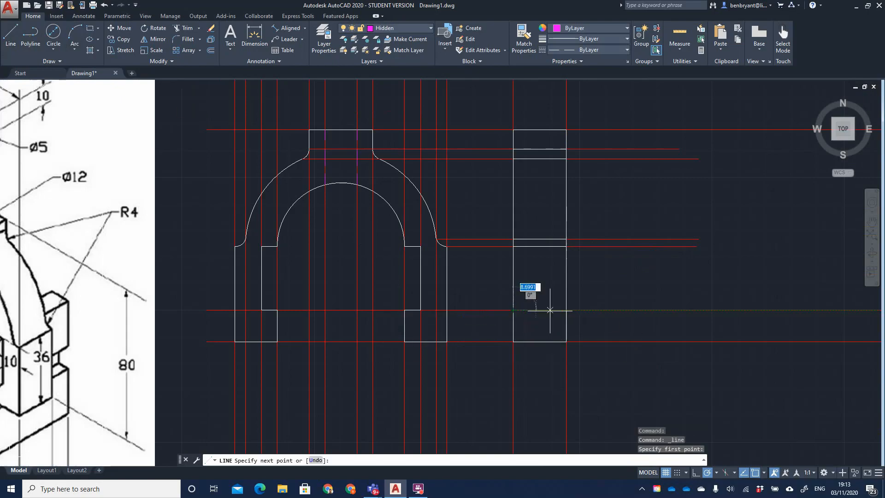
{"action": "left_click", "coordinate": [566, 310]}
{"action": "key", "text": "Return"}
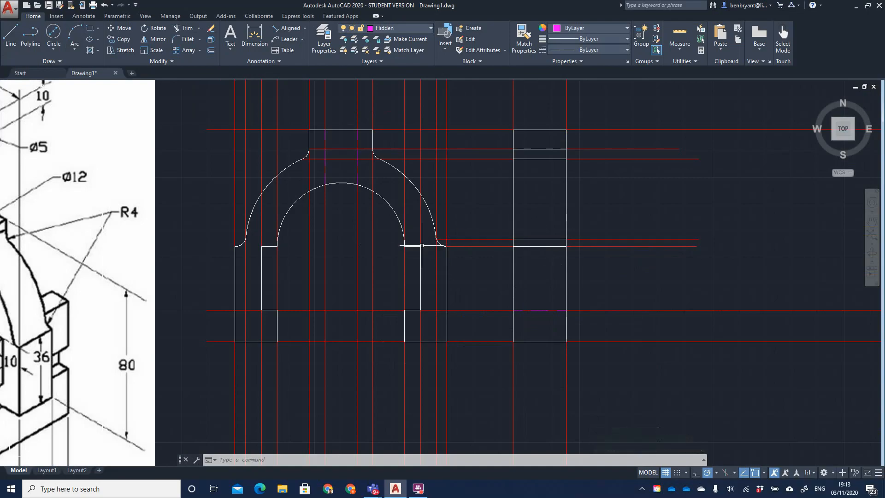
- Offset the side view's left vertical construction line 10 mm inward to mark the view's centre
{"action": "middle_click_drag", "start_coordinate": [545, 185], "coordinate": [517, 216]}
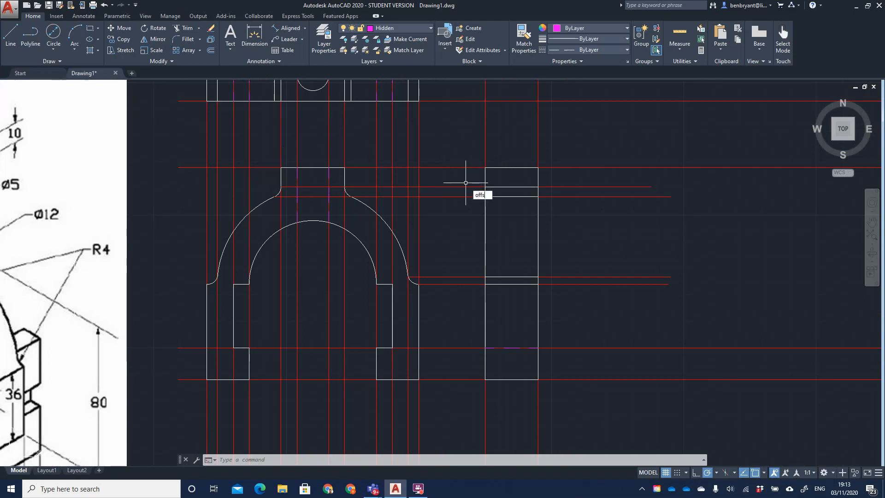
{"action": "key", "text": "Return"}
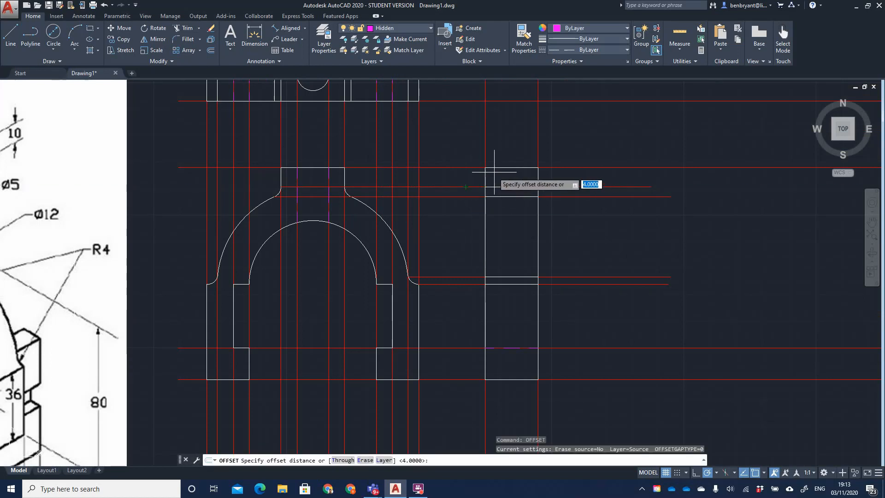
{"action": "middle_click_drag", "start_coordinate": [406, 237], "coordinate": [403, 267]}
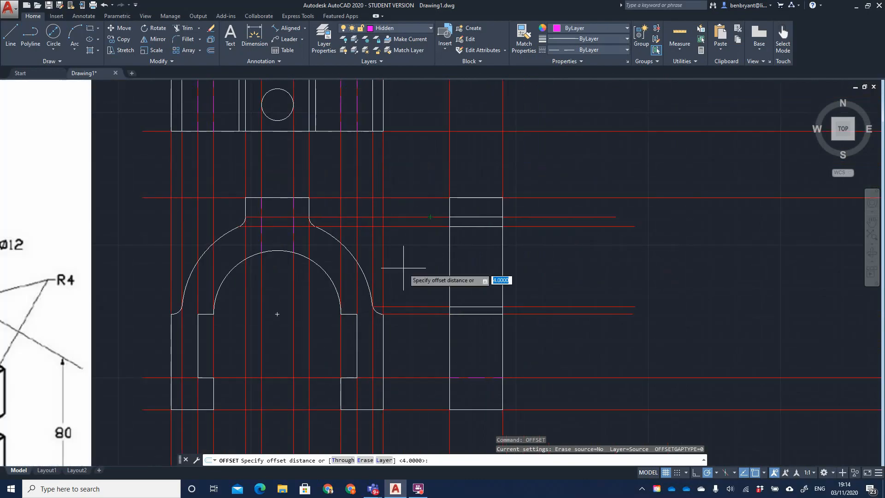
{"action": "type", "text": "10"}
{"action": "key", "text": "Return"}
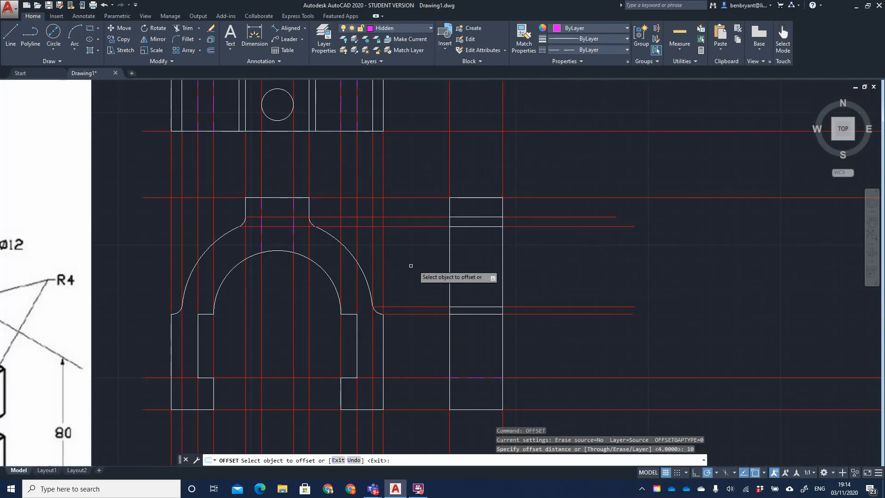
{"action": "left_click", "coordinate": [449, 182]}
{"action": "left_click", "coordinate": [468, 171]}
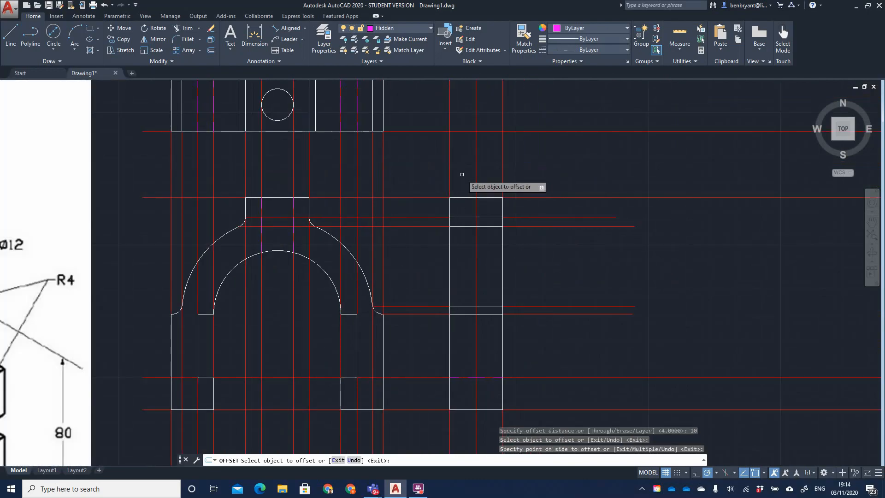
- Offset the side view's centre construction line 6 mm to each side to mark the hole's edges
{"action": "key", "text": "Return"}
{"action": "key", "text": "Return"}
{"action": "type", "text": "6"}
{"action": "key", "text": "Return"}
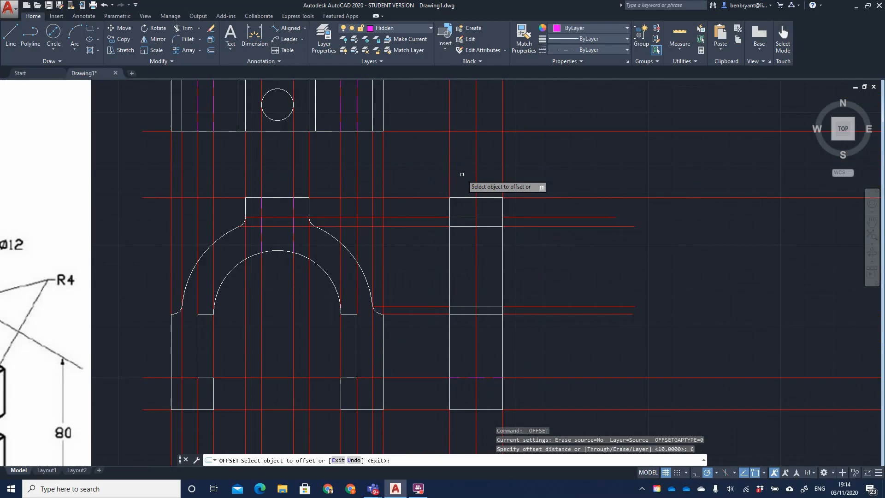
{"action": "left_click", "coordinate": [476, 166]}
{"action": "left_click", "coordinate": [484, 164]}
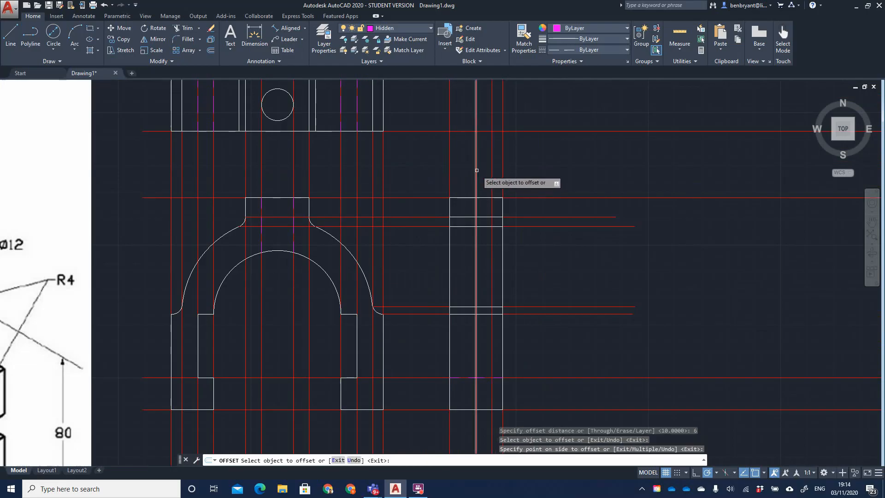
{"action": "left_click", "coordinate": [476, 171]}
{"action": "left_click", "coordinate": [464, 179]}
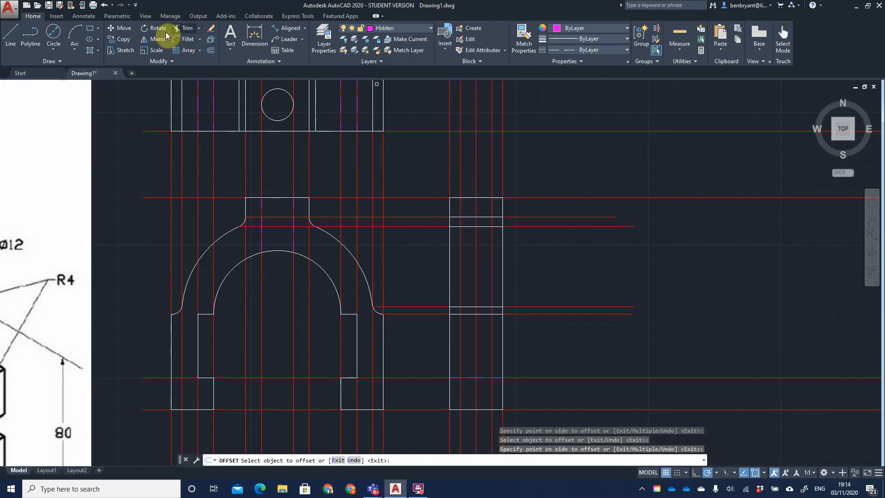
{"action": "left_click", "coordinate": [11, 35]}
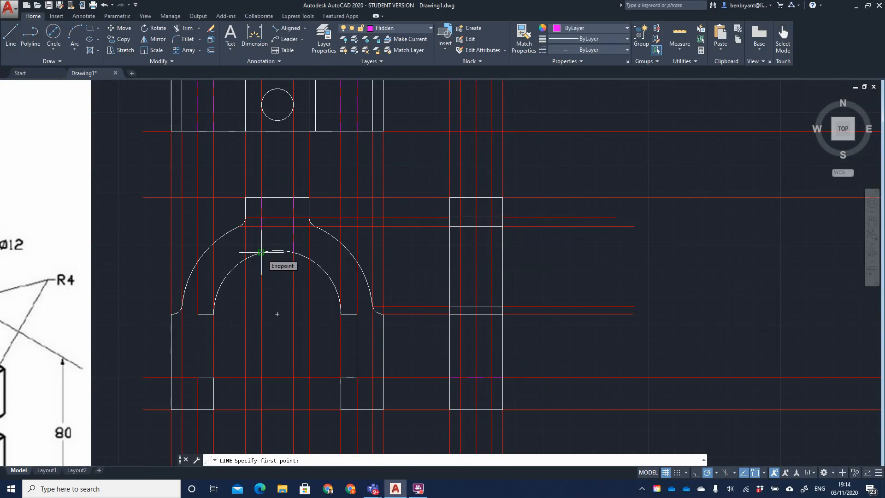
{"action": "left_click", "coordinate": [401, 28]}
{"action": "left_click", "coordinate": [375, 63]}
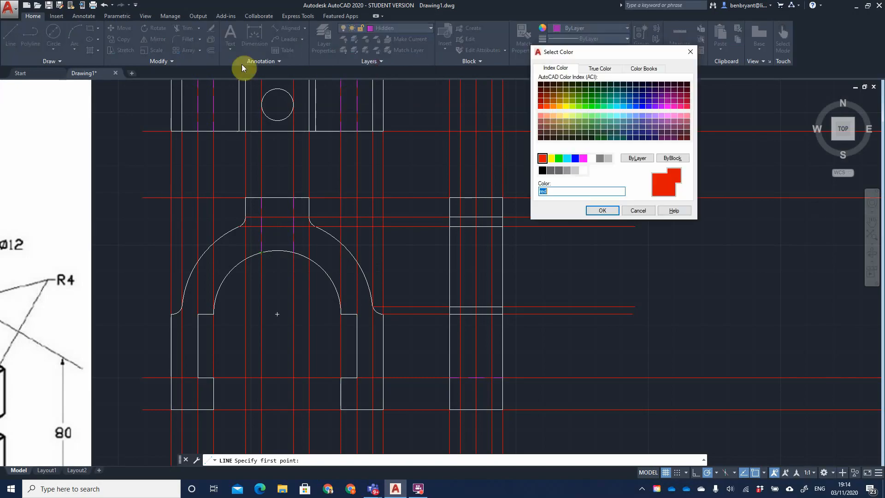
{"action": "left_click", "coordinate": [603, 210]}
- On the Construction layer, project a horizontal line from the hole edge's lower end in the front view across the side view
{"action": "left_click", "coordinate": [401, 29]}
{"action": "left_click", "coordinate": [400, 61]}
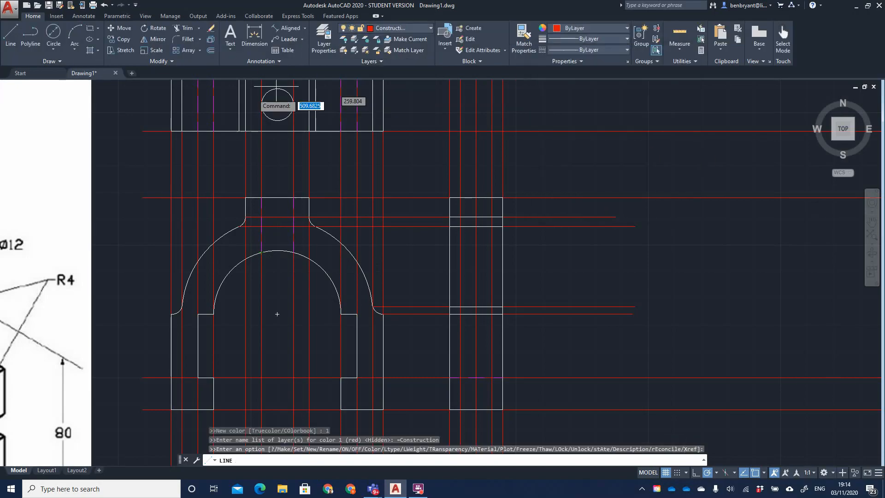
{"action": "scroll", "coordinate": [253, 92], "scroll_direction": "down", "scroll_amount": 2}
{"action": "left_click", "coordinate": [8, 43]}
{"action": "scroll", "coordinate": [361, 287], "scroll_direction": "up", "scroll_amount": 6}
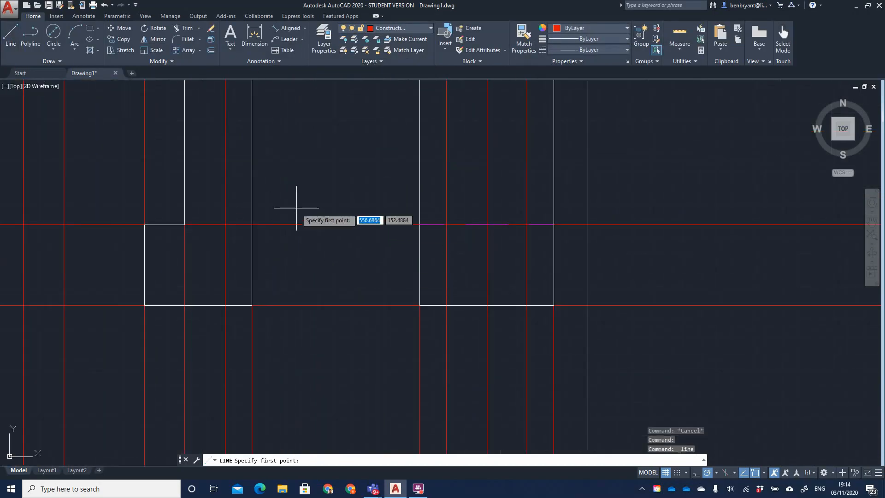
{"action": "scroll", "coordinate": [296, 204], "scroll_direction": "down", "scroll_amount": 2}
{"action": "middle_click_drag", "start_coordinate": [297, 204], "coordinate": [375, 339]}
{"action": "left_click", "coordinate": [156, 149]}
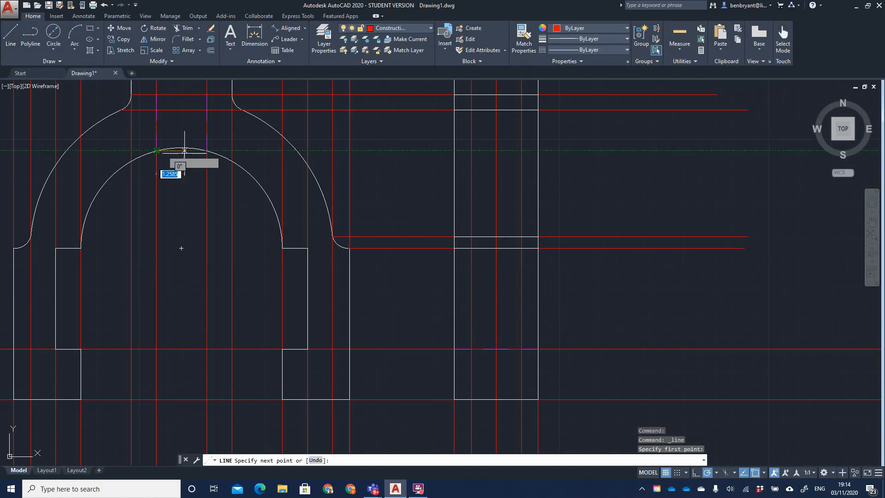
{"action": "key", "text": "Escape"}
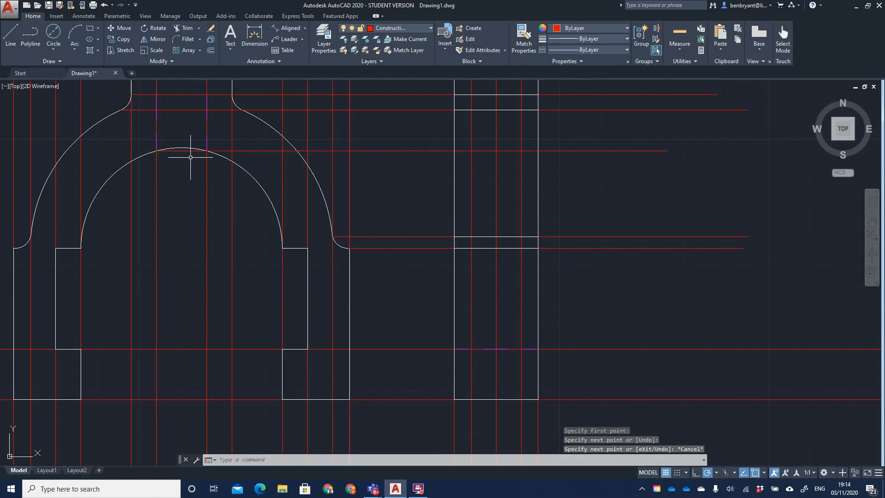
- Draw the hole's two vertical edges in the side view on the Hidden layer, from the top edge down to the projected height
{"action": "middle_click_drag", "start_coordinate": [388, 158], "coordinate": [386, 231]}
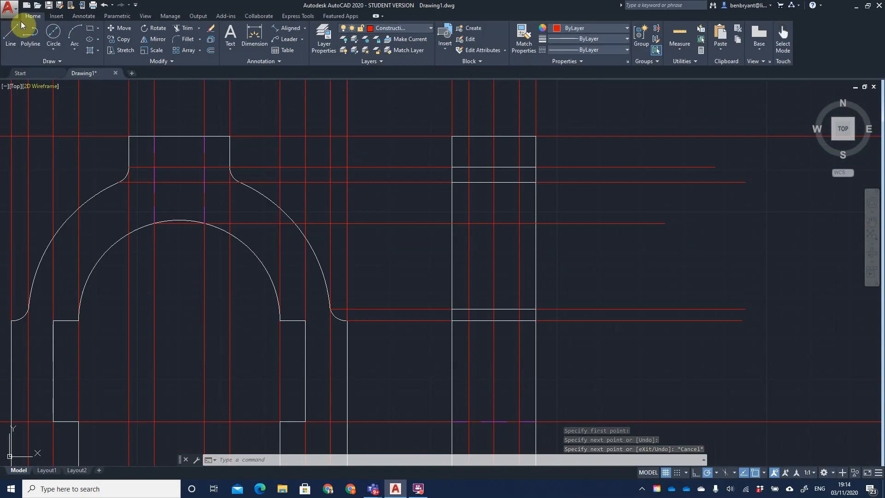
{"action": "left_click", "coordinate": [402, 29]}
{"action": "left_click", "coordinate": [389, 110]}
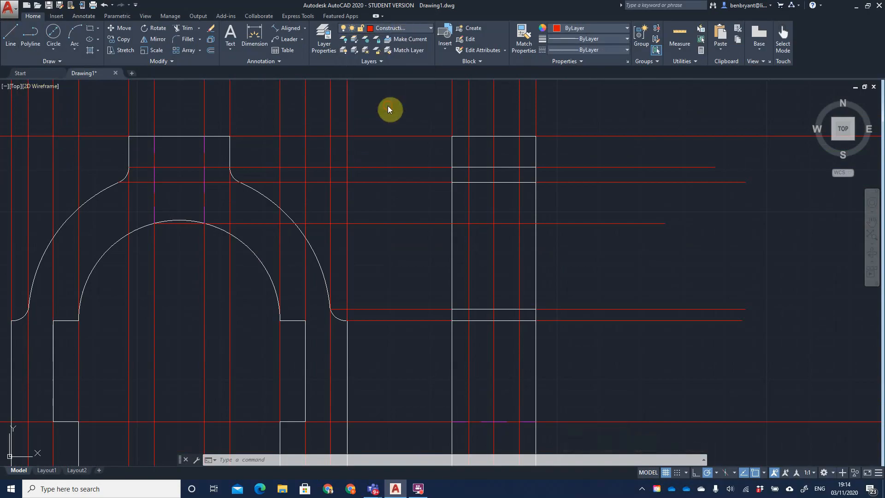
{"action": "left_click", "coordinate": [9, 36]}
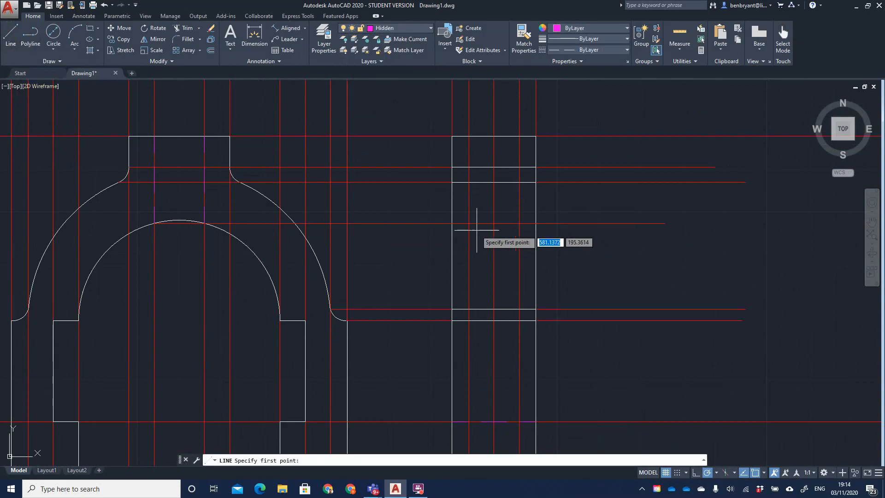
{"action": "left_click", "coordinate": [469, 137]}
{"action": "left_click", "coordinate": [469, 223]}
{"action": "key", "text": "space"}
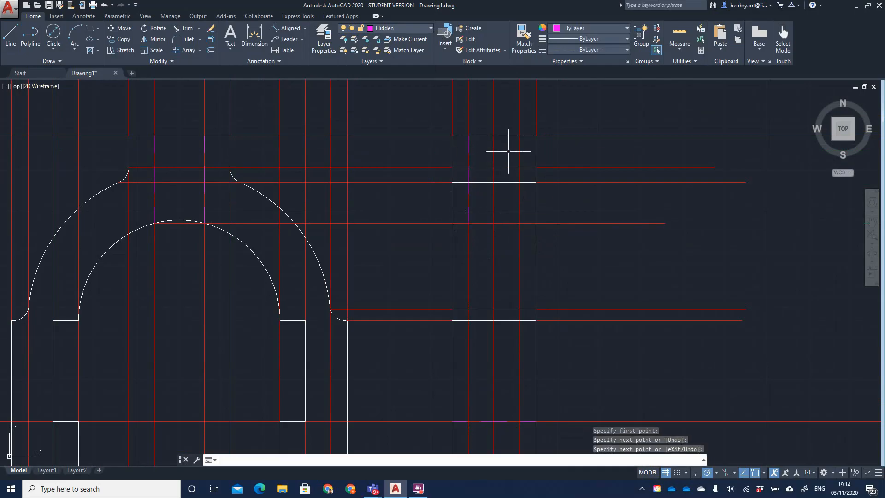
{"action": "key", "text": "space"}
{"action": "left_click", "coordinate": [519, 136]}
{"action": "left_click", "coordinate": [519, 223]}
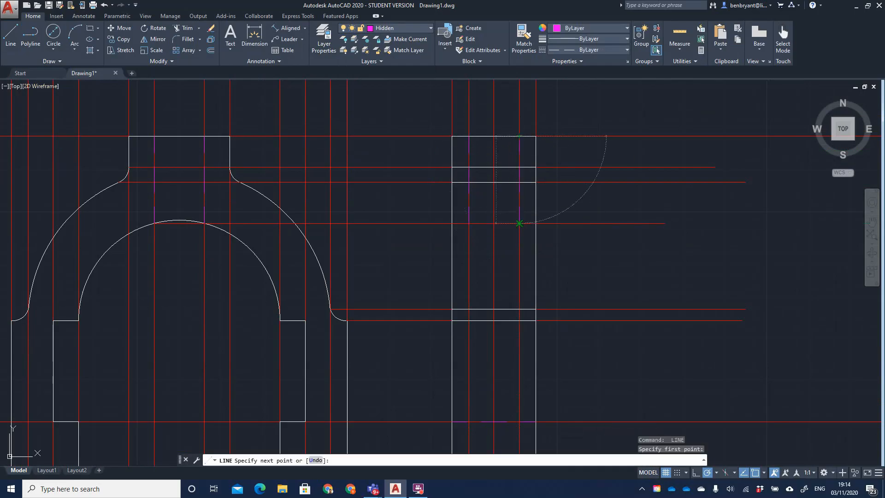
{"action": "key", "text": "space"}
- Join the lower ends of the side view's two hidden hole edges with a horizontal hidden line
{"action": "key", "text": "space"}
{"action": "left_click", "coordinate": [469, 223]}
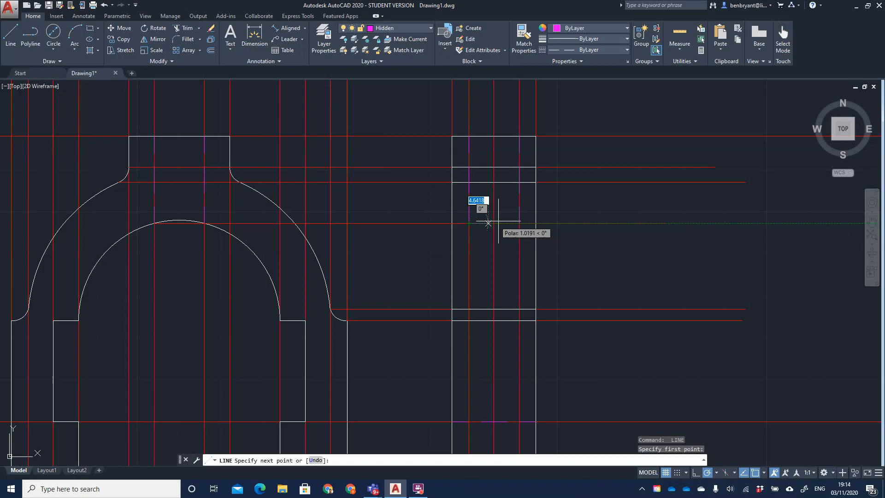
{"action": "left_click", "coordinate": [519, 223]}
{"action": "key", "text": "space"}
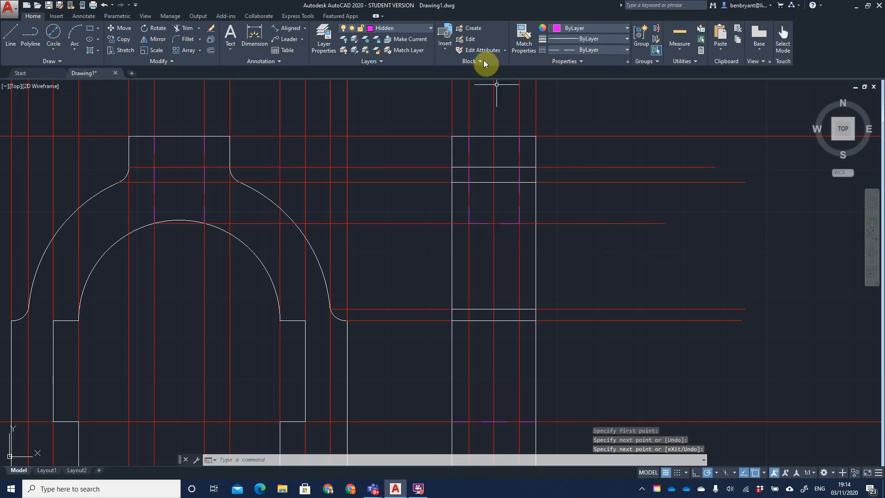
- Turn off the Construction layer and bring all three views and the isometric reference into view
{"action": "left_click", "coordinate": [397, 29]}
{"action": "left_click", "coordinate": [345, 61]}
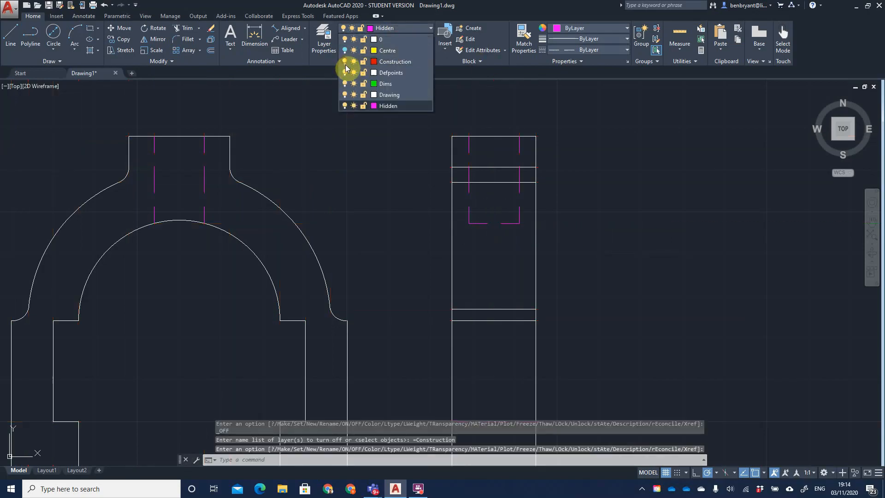
{"action": "left_click", "coordinate": [676, 240]}
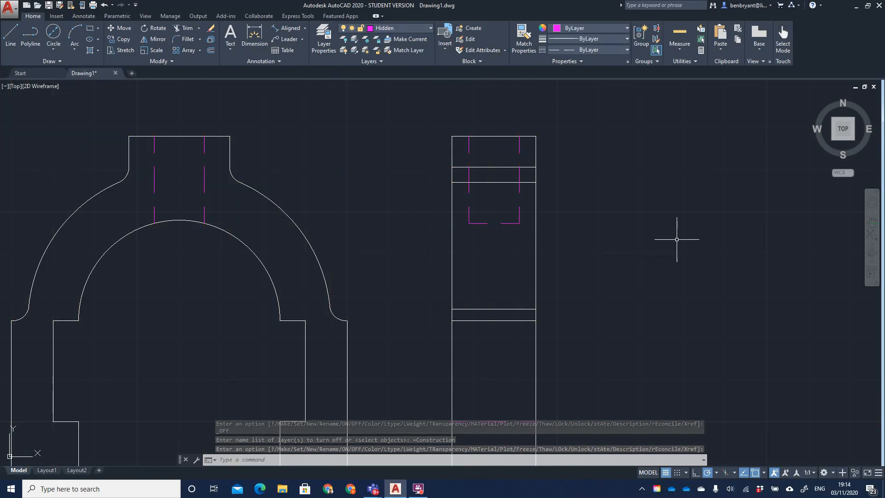
{"action": "scroll", "coordinate": [389, 207], "scroll_direction": "down", "scroll_amount": 3}
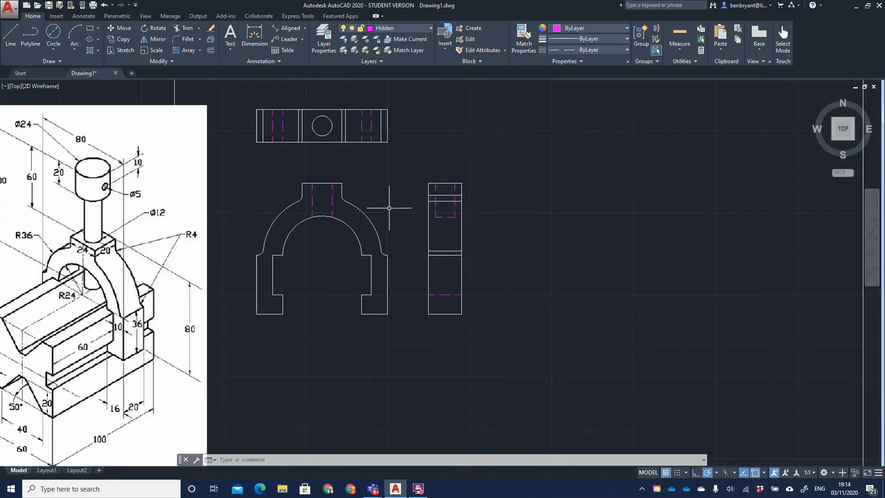
{"action": "middle_click_drag", "start_coordinate": [361, 201], "coordinate": [391, 219]}
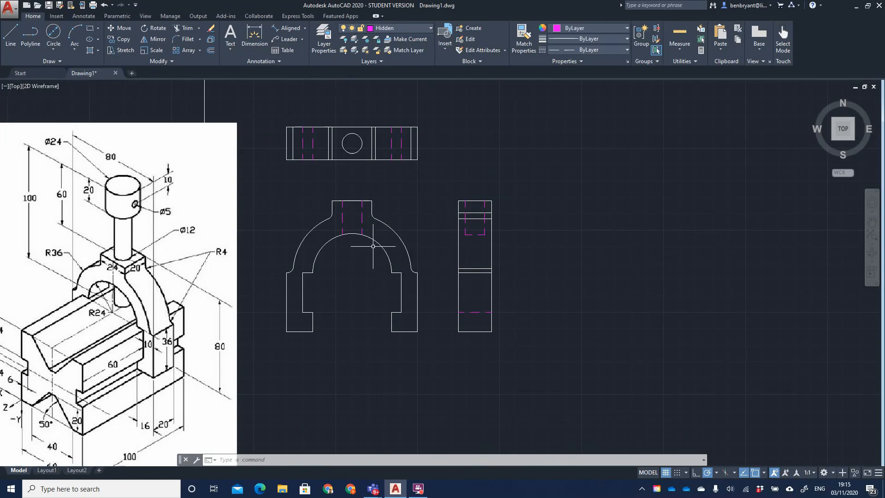
- On the Dims layer, add a linear dimension for the top view's overall width, placed 10 mm above the outline
{"action": "left_click", "coordinate": [390, 27]}
{"action": "left_click", "coordinate": [380, 50]}
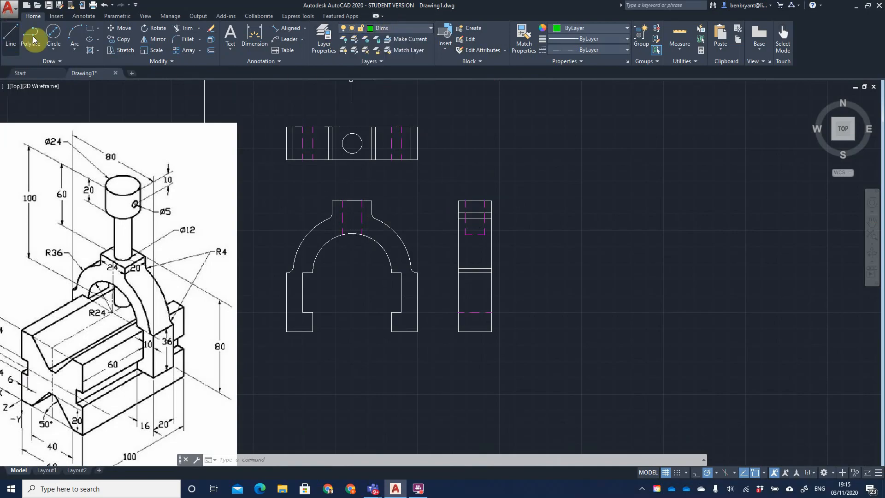
{"action": "left_click", "coordinate": [300, 28]}
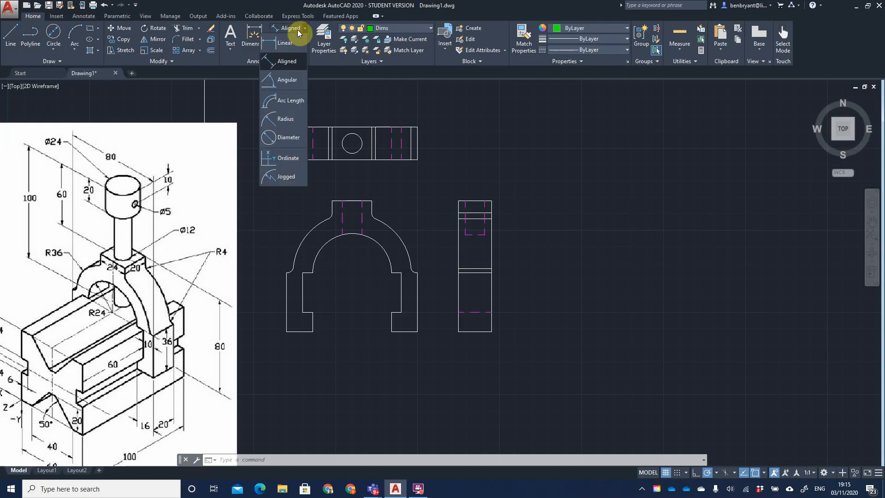
{"action": "left_click", "coordinate": [281, 61]}
{"action": "left_click", "coordinate": [287, 126]}
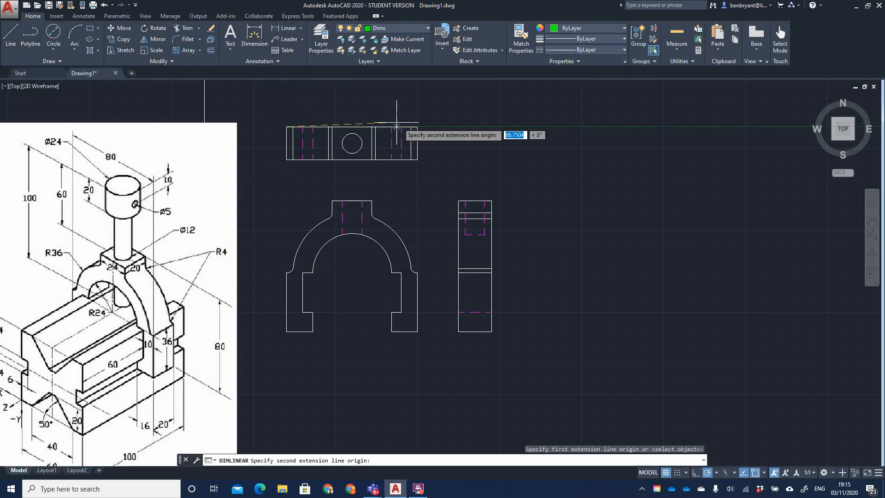
{"action": "left_click", "coordinate": [417, 127]}
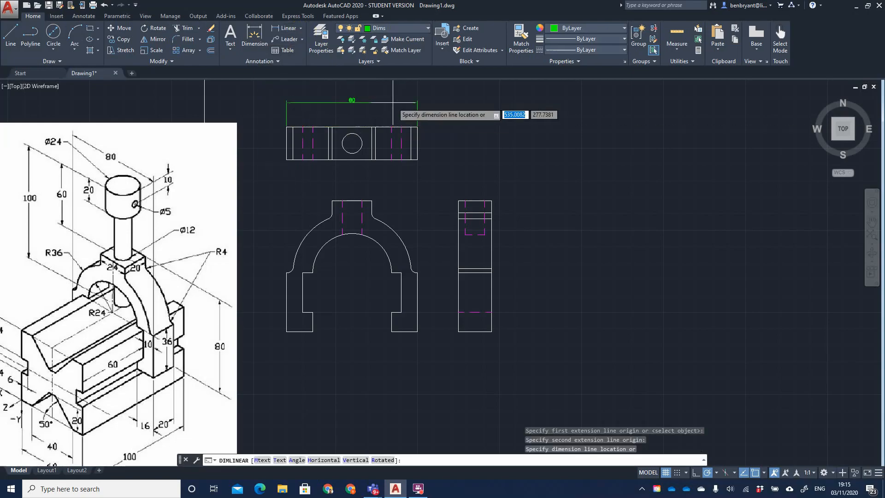
{"action": "type", "text": "10"}
{"action": "key", "text": "Return"}
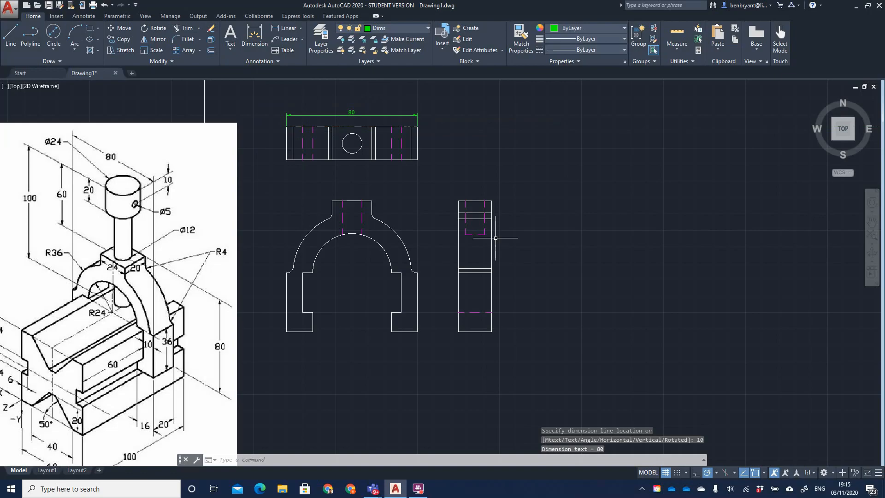
- Add a linear dimension for the side view's overall height, placed 10 mm outside its right edge
{"action": "key", "text": "Return"}
{"action": "left_click", "coordinate": [491, 201]}
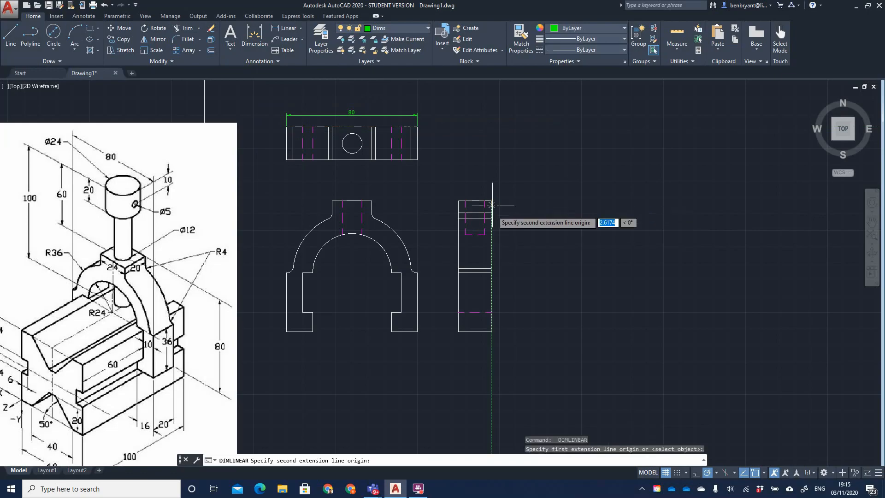
{"action": "left_click", "coordinate": [492, 332]}
{"action": "type", "text": "10"}
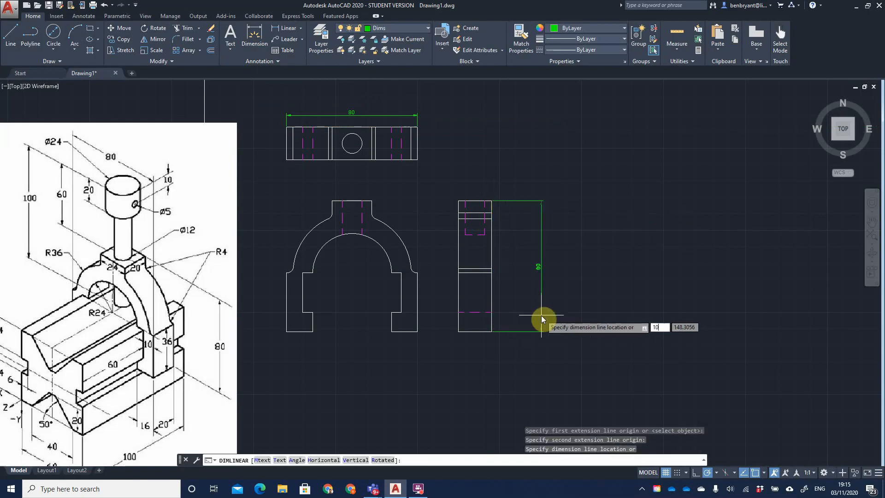
{"action": "key", "text": "Return"}
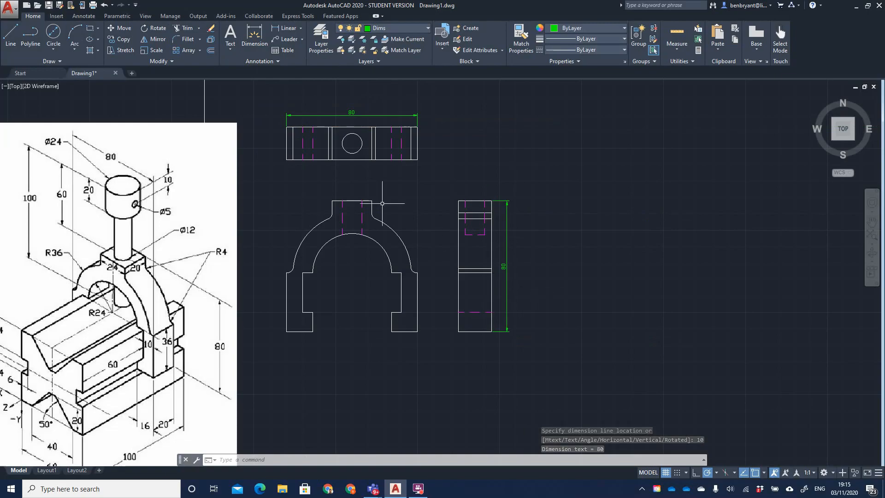
- Add a linear dimension for the width of the front view's top boss, placed 10 mm above it
{"action": "key", "text": "Return"}
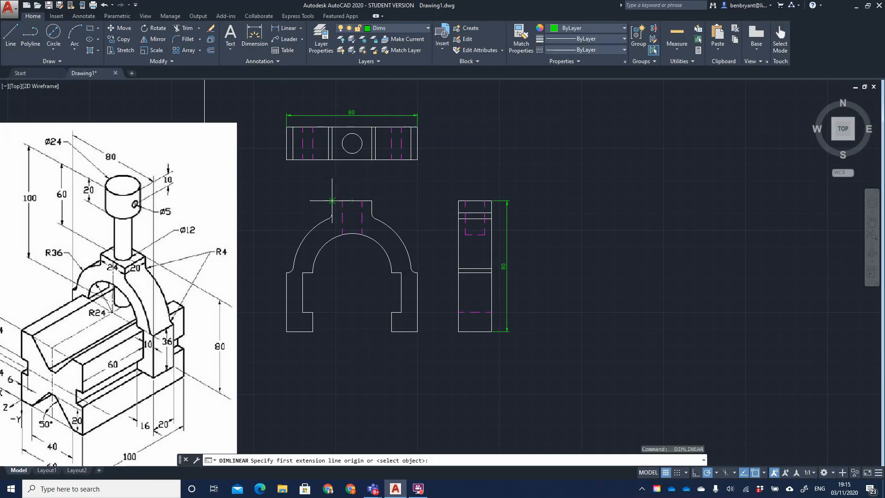
{"action": "left_click", "coordinate": [333, 200]}
{"action": "left_click", "coordinate": [371, 200]}
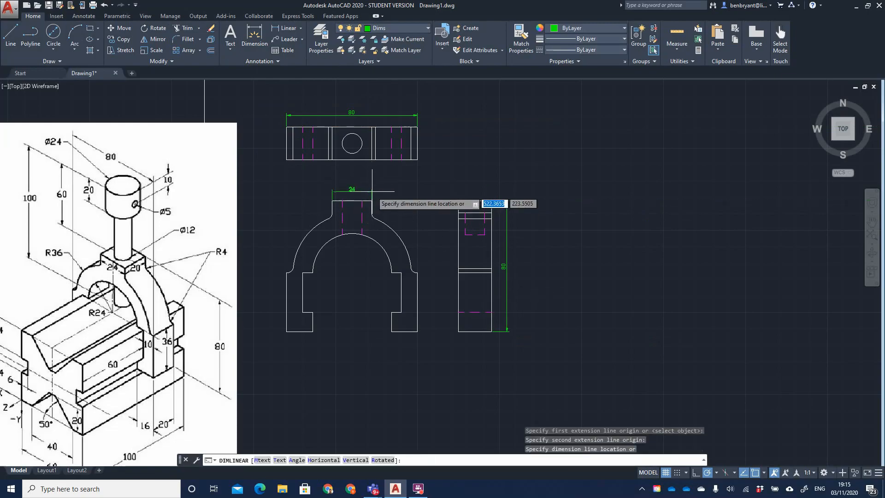
{"action": "type", "text": "10"}
{"action": "key", "text": "Return"}
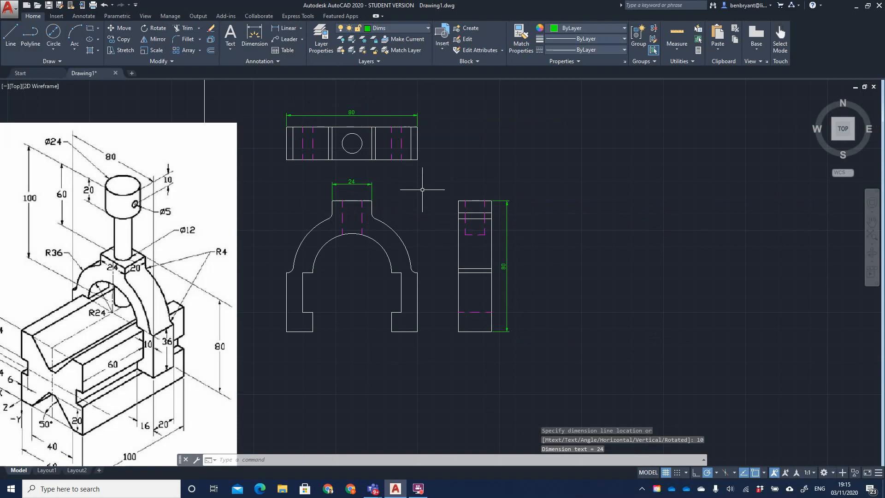
- Add a linear dimension for the side view's width, placed 10 mm above its top edge
{"action": "key", "text": "Return"}
{"action": "left_click", "coordinate": [458, 200]}
{"action": "left_click", "coordinate": [491, 200]}
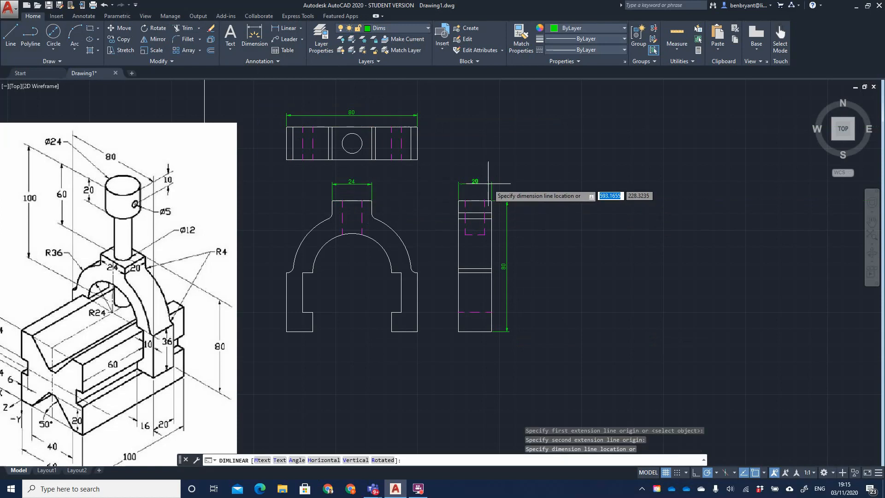
{"action": "type", "text": "10"}
{"action": "key", "text": "Return"}
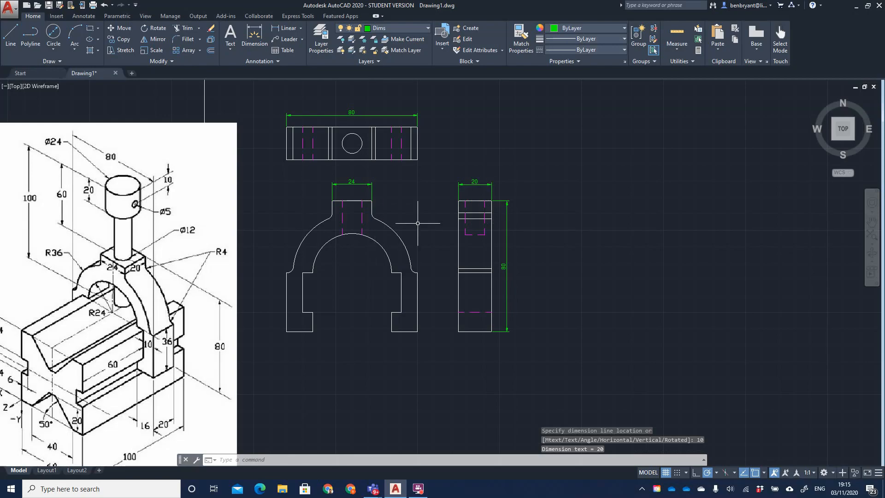
- Add radius dimensions to the front view's outer and inner arch arcs, the outer label outside the arch and the inner one inside
{"action": "left_click", "coordinate": [300, 28]}
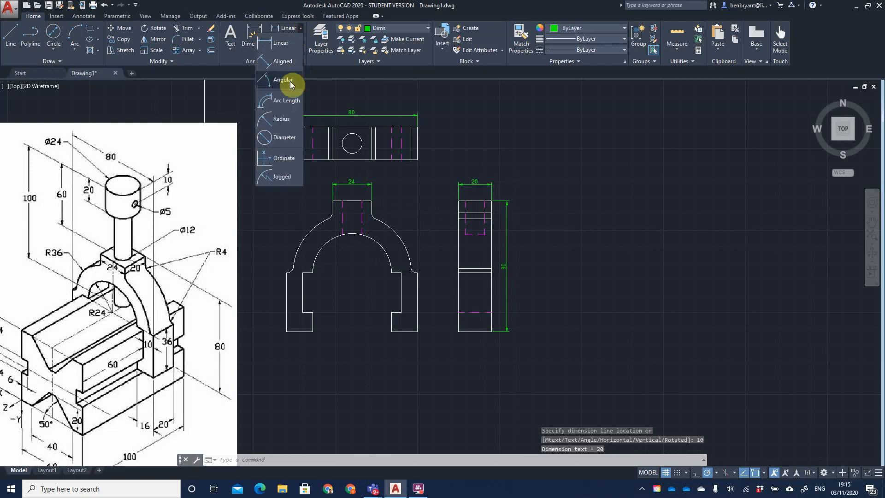
{"action": "left_click", "coordinate": [280, 117]}
{"action": "left_click", "coordinate": [303, 240]}
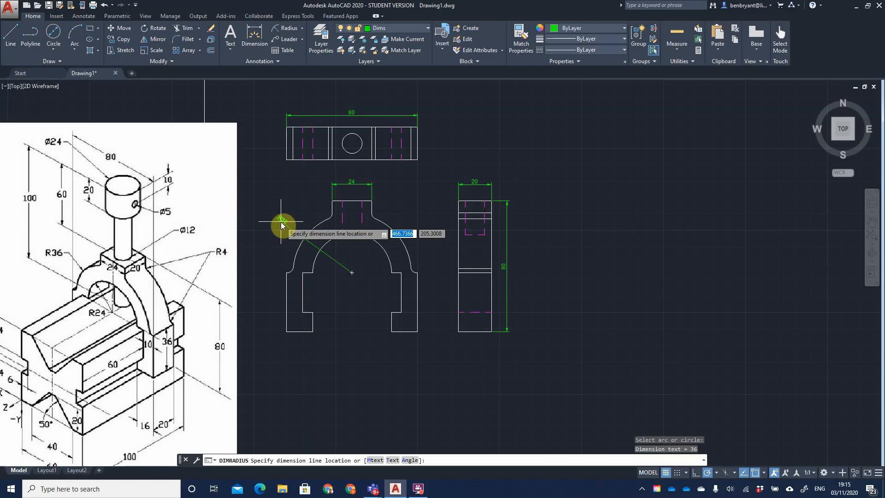
{"action": "left_click", "coordinate": [280, 221]}
{"action": "key", "text": "Return"}
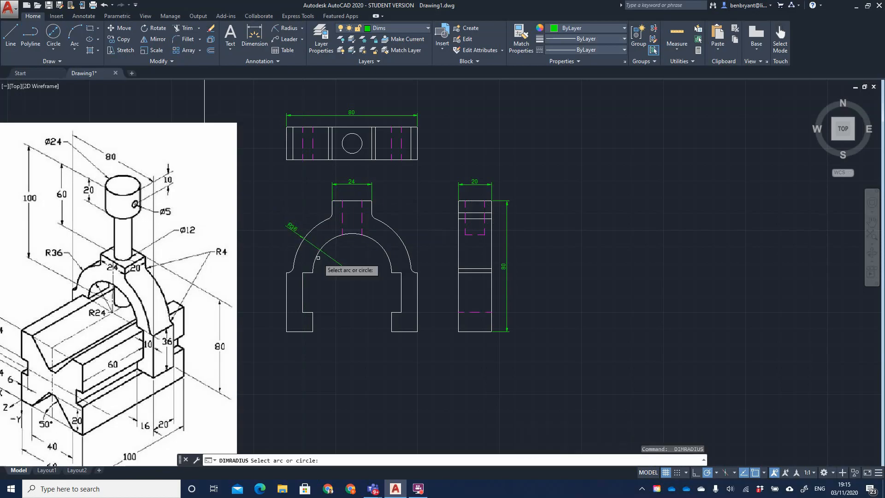
{"action": "left_click", "coordinate": [318, 258]}
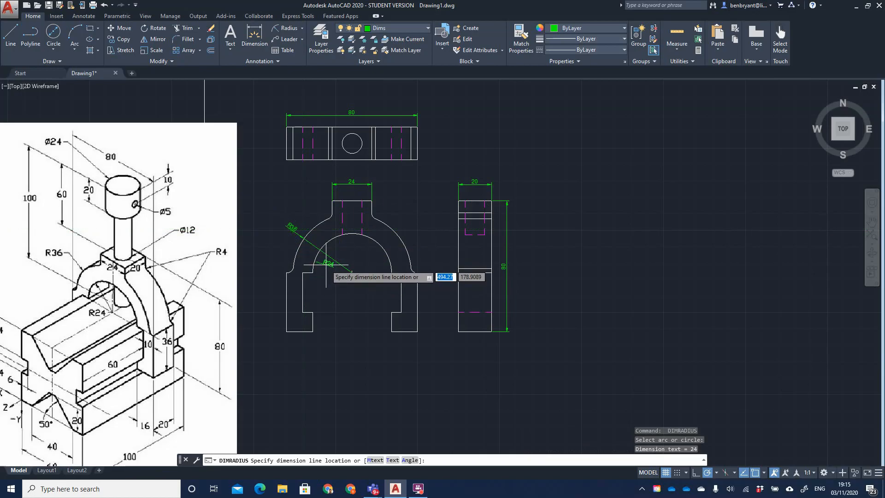
{"action": "left_click", "coordinate": [351, 272]}
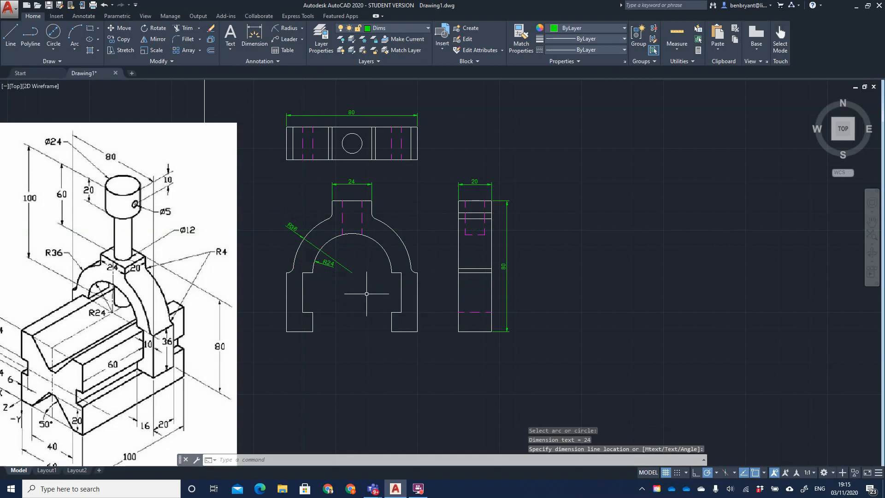
- Add a radius dimension to the small fillet where the front view's outer arch meets the right leg, placed outside the outline
{"action": "left_click", "coordinate": [301, 28]}
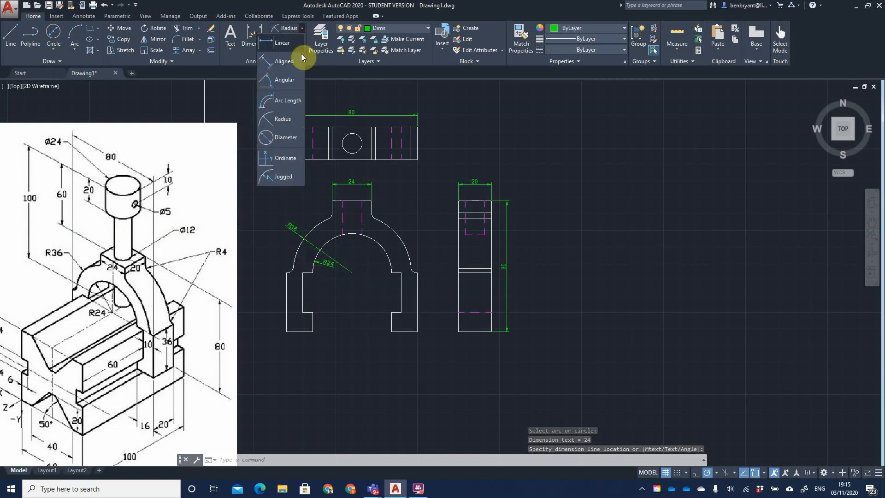
{"action": "left_click", "coordinate": [290, 117]}
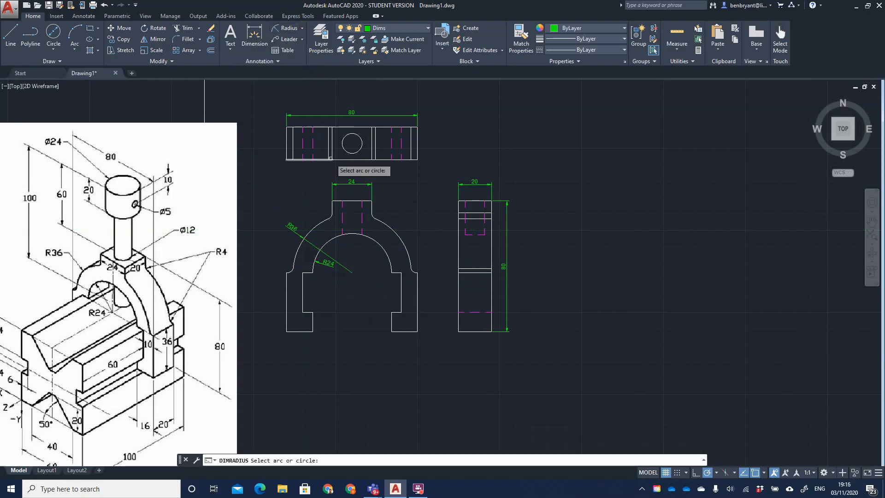
{"action": "left_click", "coordinate": [409, 270]}
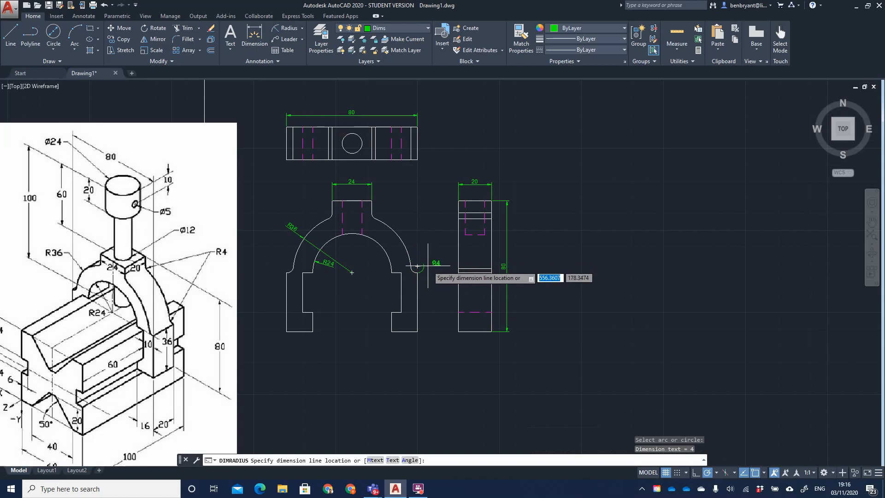
{"action": "left_click", "coordinate": [428, 261]}
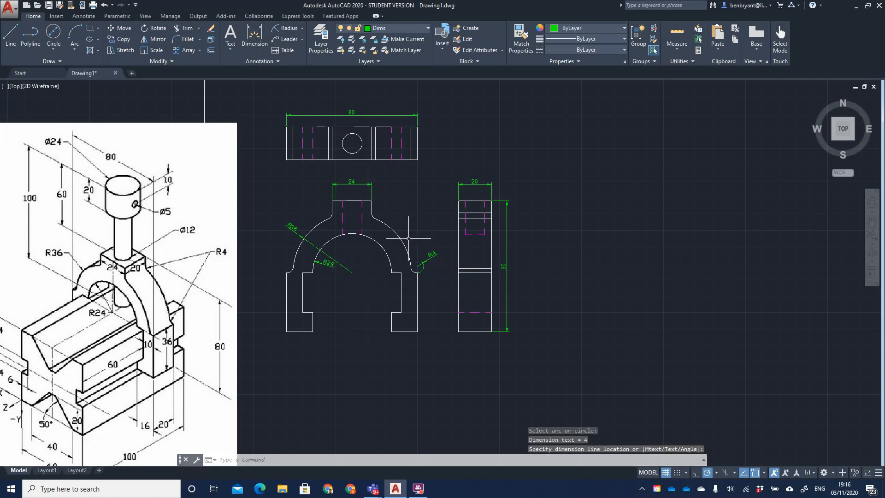
- Prefix the fillet's radius dimension text with "4 x" so the label reads 4 x R4
{"action": "scroll", "coordinate": [426, 254], "scroll_direction": "down", "scroll_amount": 3}
{"action": "scroll", "coordinate": [425, 254], "scroll_direction": "up", "scroll_amount": 5}
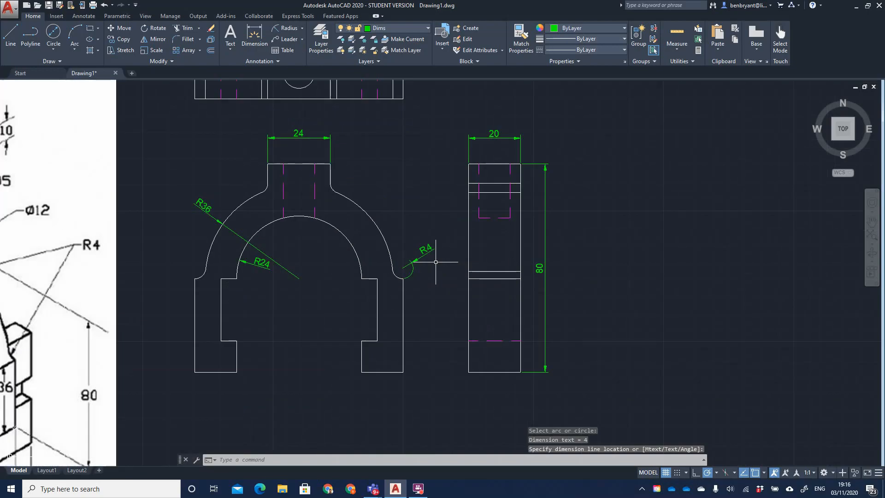
{"action": "left_click", "coordinate": [424, 251]}
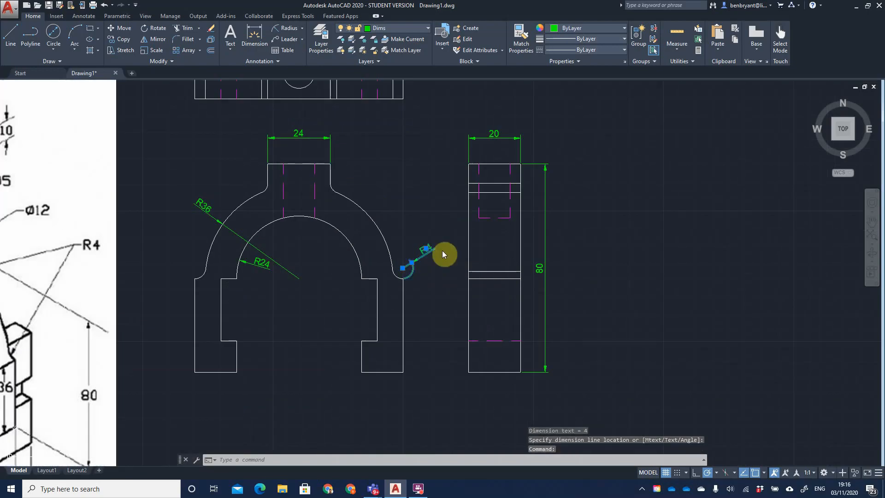
{"action": "double_click", "coordinate": [436, 250]}
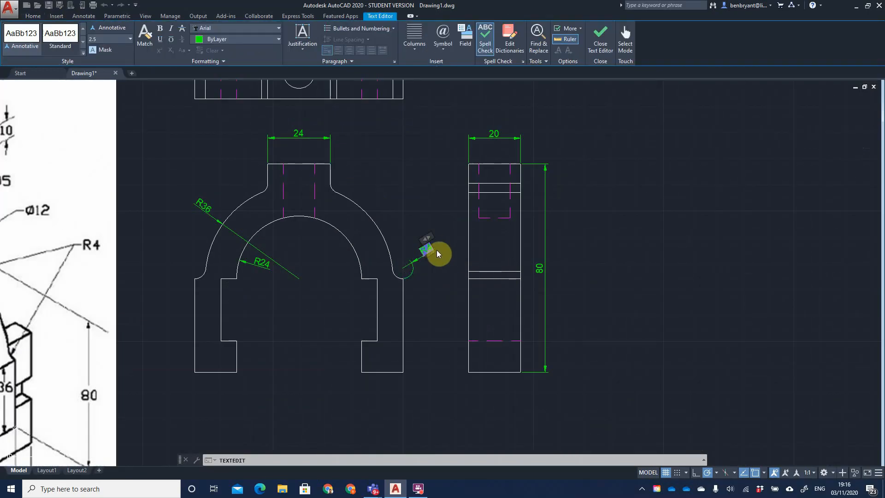
{"action": "type", "text": "4 x"}
{"action": "left_click", "coordinate": [600, 37]}
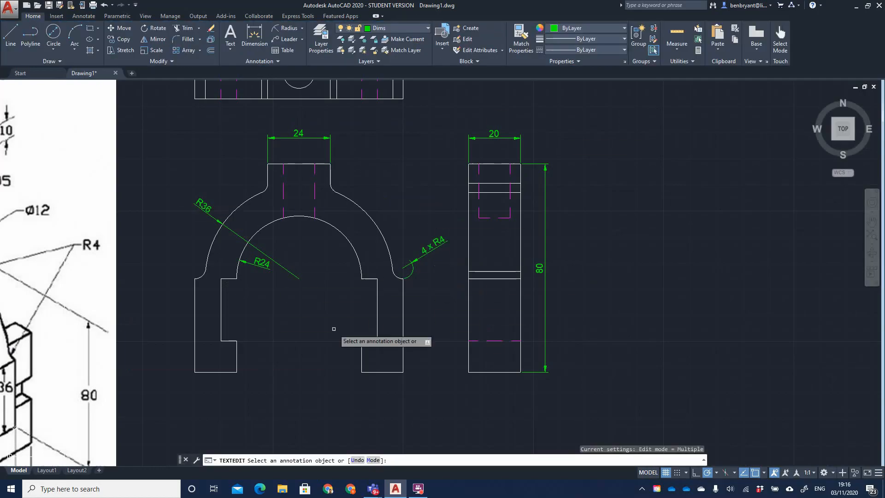
- Add a linear dimension for the width of the front view's left foot, placed 10 mm below its bottom edge
{"action": "left_click", "coordinate": [302, 28]}
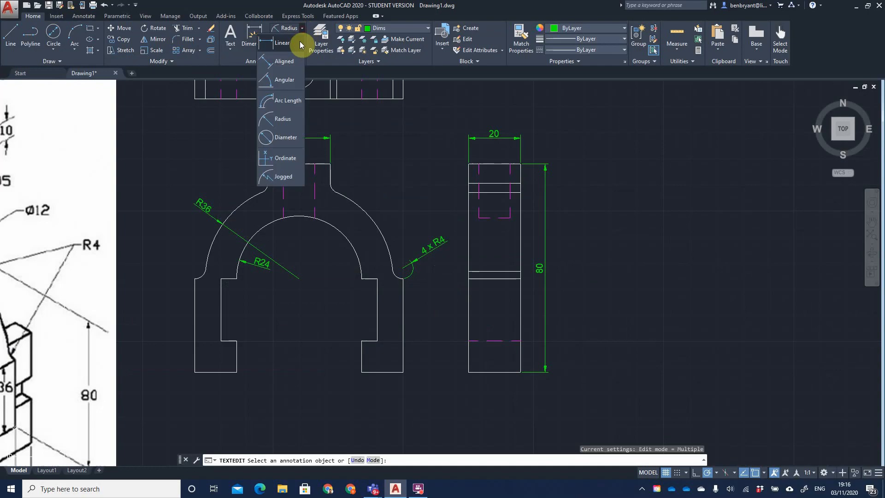
{"action": "left_click", "coordinate": [282, 43]}
{"action": "left_click", "coordinate": [195, 372]}
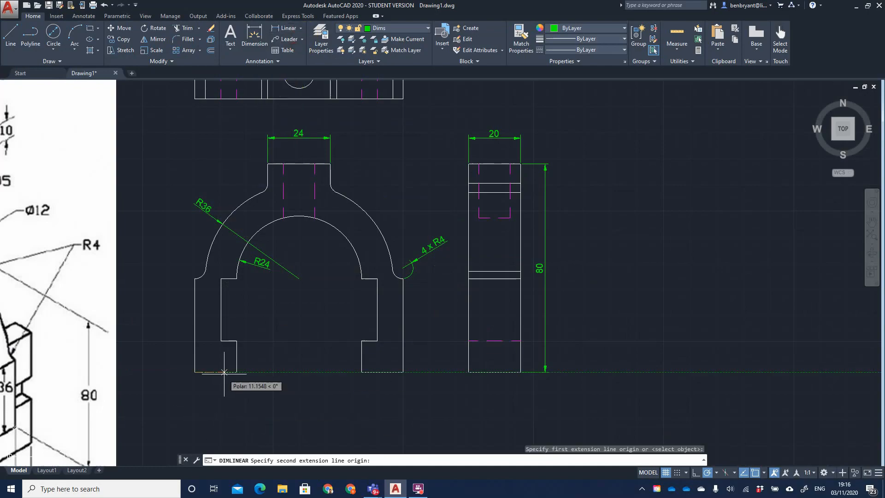
{"action": "left_click", "coordinate": [237, 372]}
{"action": "type", "text": "10"}
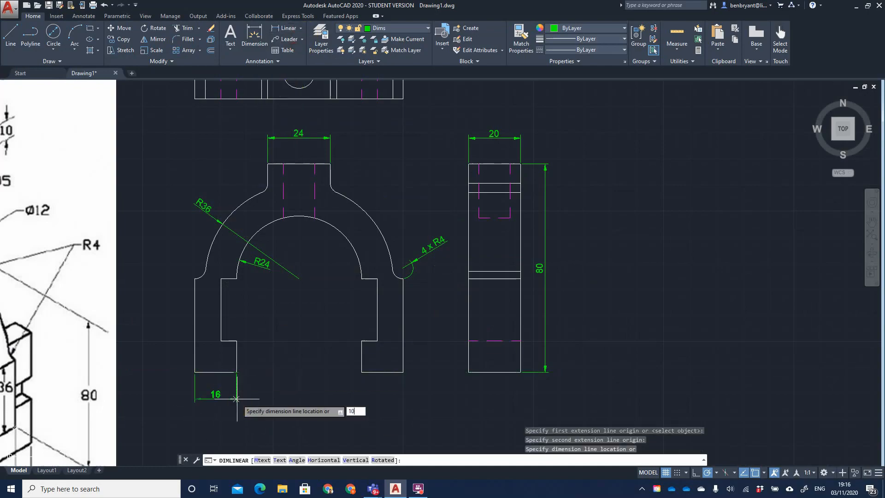
{"action": "key", "text": "Return"}
- Add a horizontal linear dimension for the right foot's inward overhang, level with the left foot's width dimension
{"action": "key", "text": "Return"}
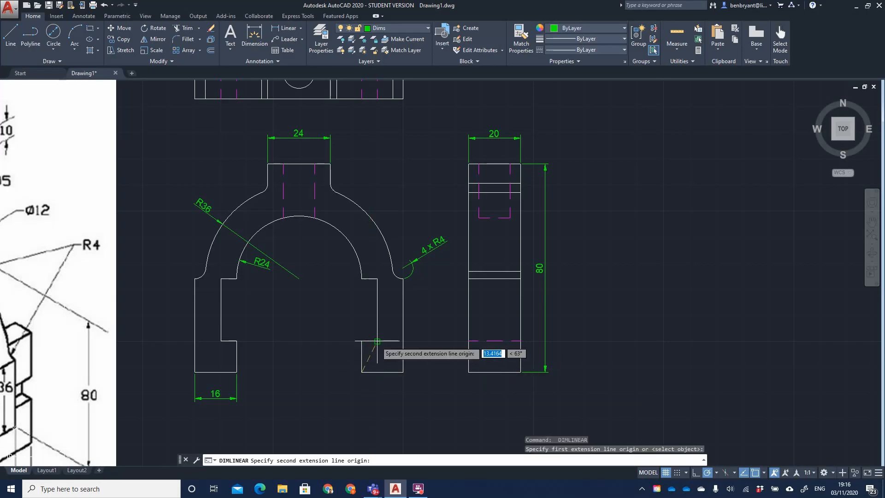
{"action": "left_click", "coordinate": [361, 371]}
{"action": "left_click", "coordinate": [377, 372]}
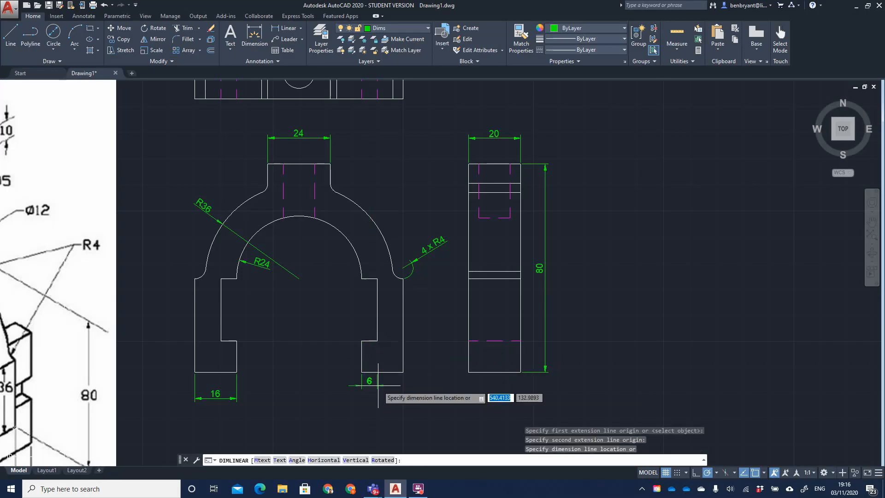
{"action": "left_click", "coordinate": [378, 397]}
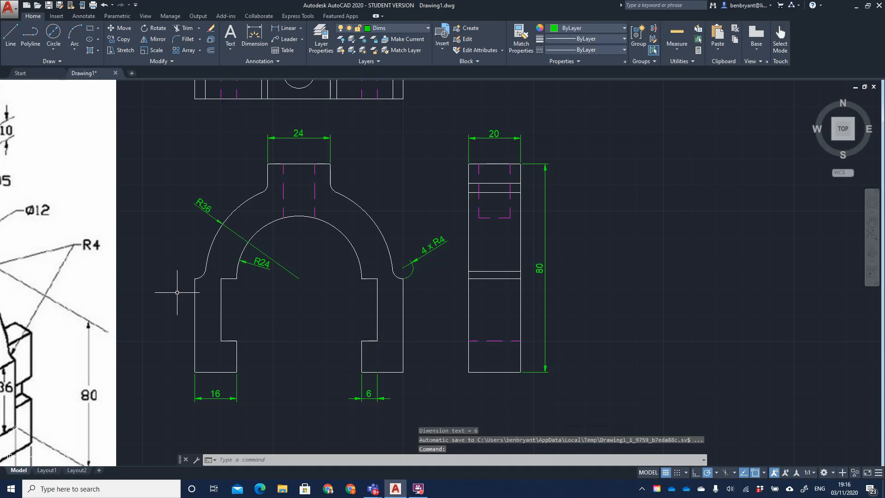
- Add a vertical linear dimension for the height of the front view's left leg, placed 10 mm outside its outer edge
{"action": "key", "text": "space"}
{"action": "left_click", "coordinate": [194, 371]}
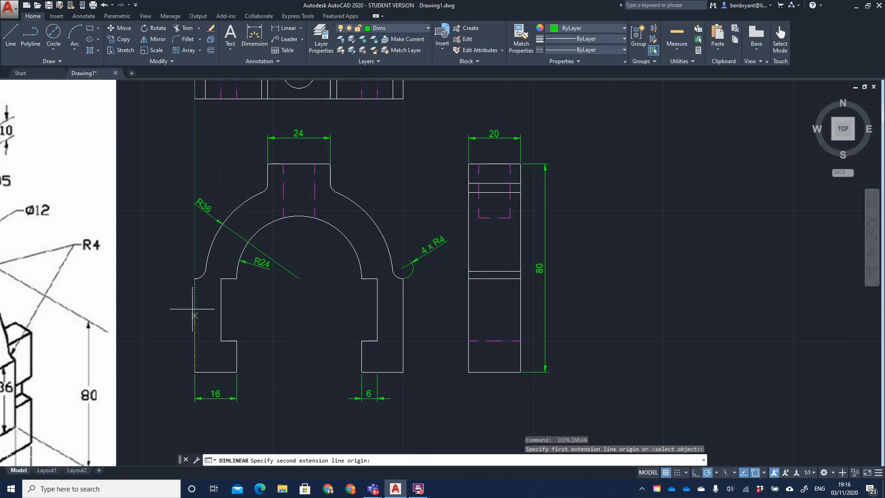
{"action": "left_click", "coordinate": [194, 279]}
{"action": "type", "text": "10"}
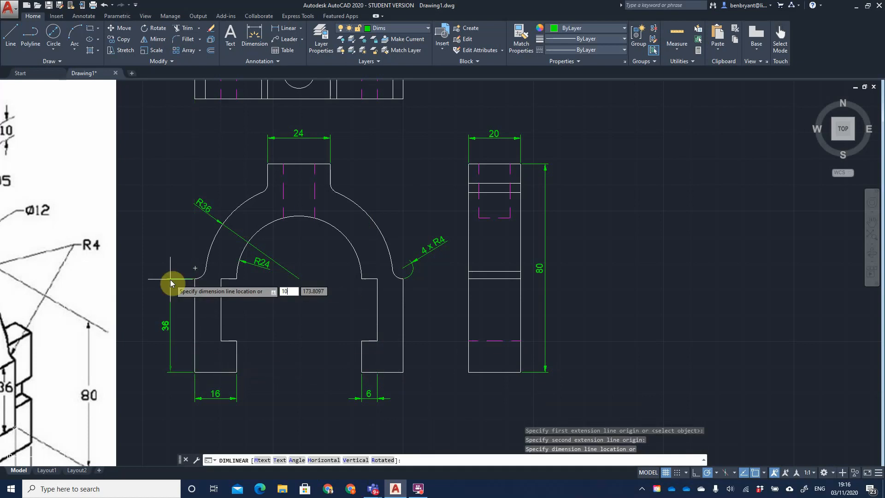
{"action": "key", "text": "Return"}
- Add a vertical linear dimension for the height of the right leg's inner recess, placed 10 mm inside the opening
{"action": "key", "text": "space"}
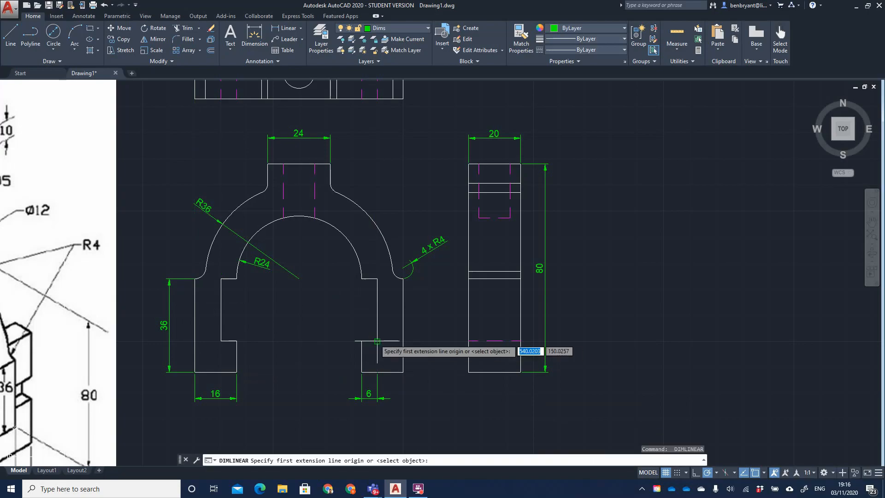
{"action": "left_click", "coordinate": [362, 341]}
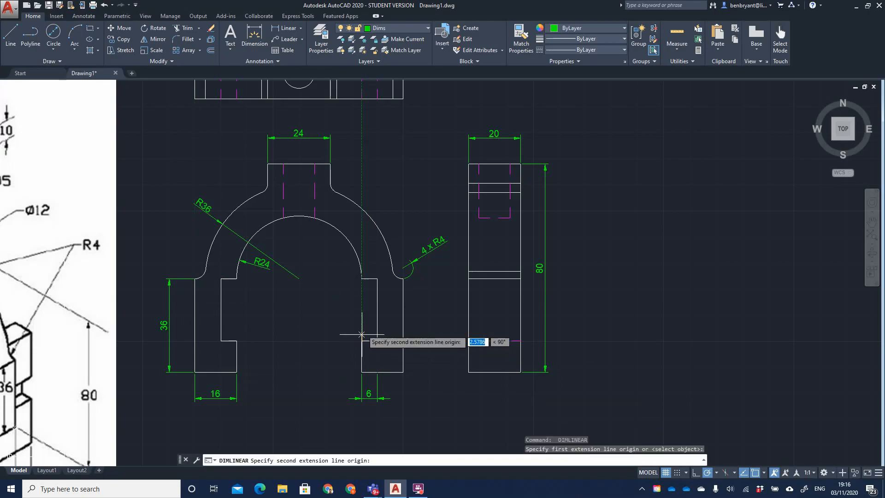
{"action": "left_click", "coordinate": [361, 279]}
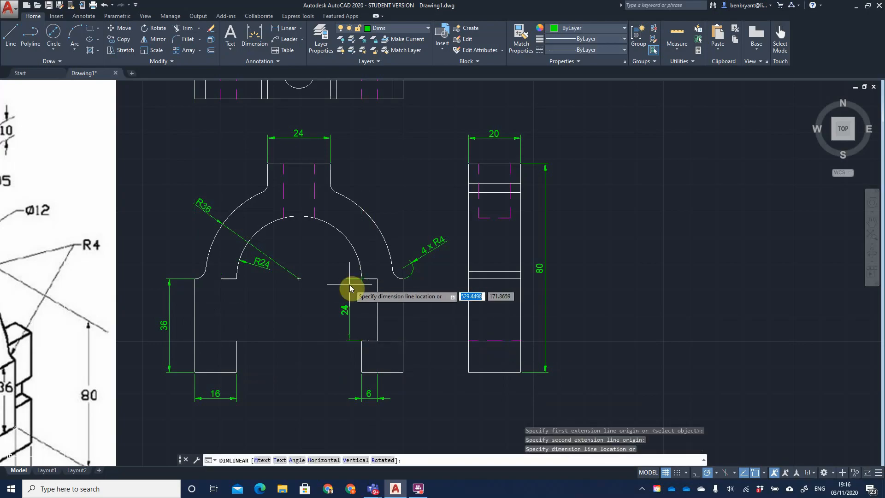
{"action": "type", "text": "10"}
{"action": "key", "text": "Return"}
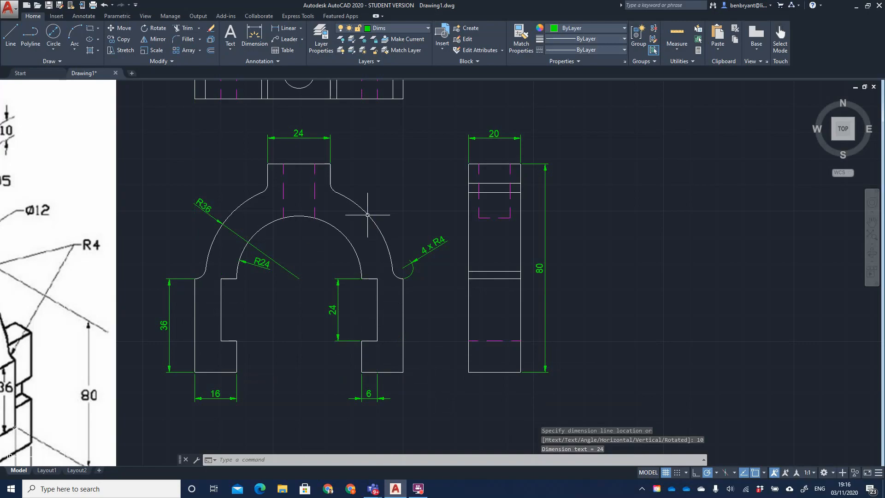
- Add a diameter dimension to the top view's central hole, placed diagonally below the outline
{"action": "mouse_move", "coordinate": [345, 235]}
{"action": "middle_mouse_down"}
{"action": "mouse_move", "coordinate": [388, 323]}
{"action": "mouse_move", "coordinate": [383, 355]}
{"action": "middle_mouse_up"}
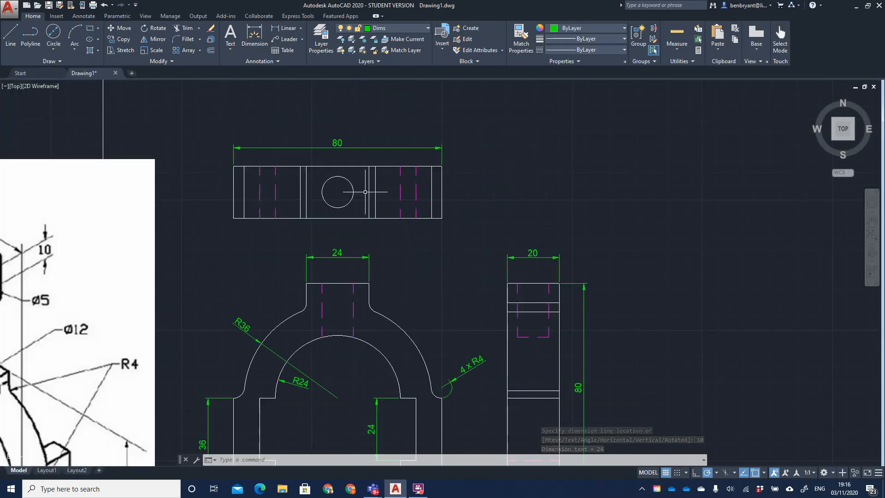
{"action": "left_click", "coordinate": [301, 28]}
{"action": "left_click", "coordinate": [295, 138]}
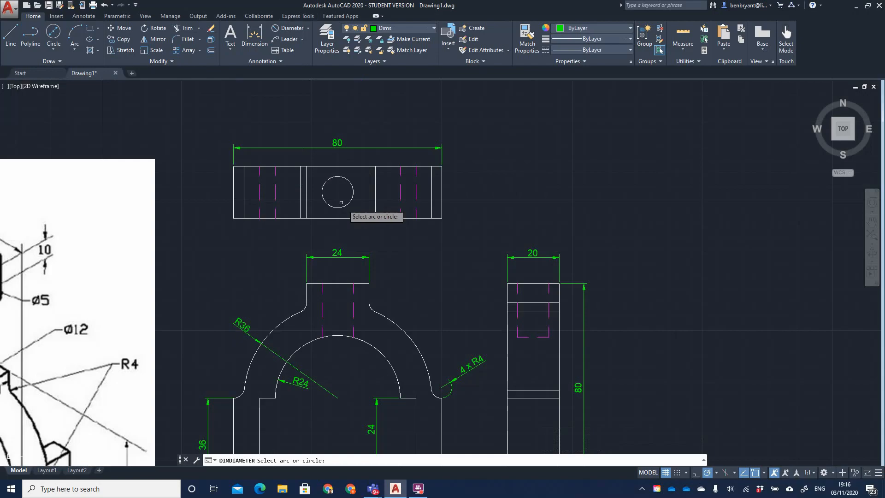
{"action": "left_click", "coordinate": [349, 202]}
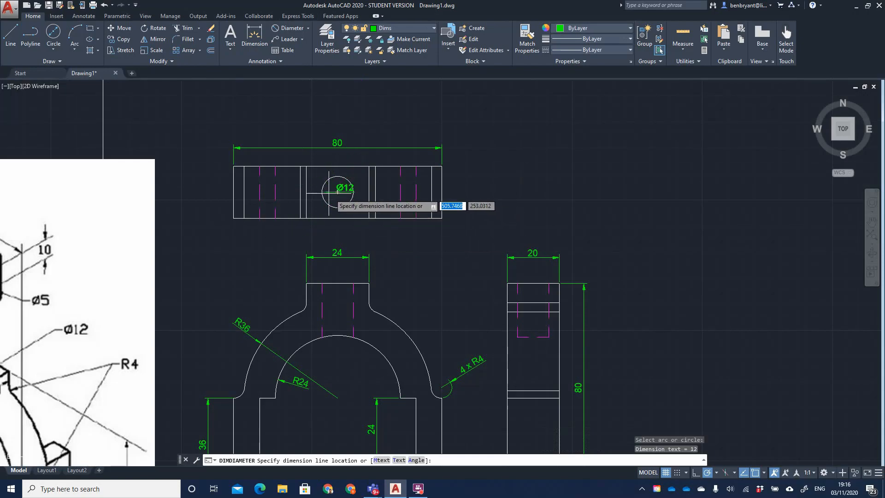
{"action": "left_click", "coordinate": [384, 239]}
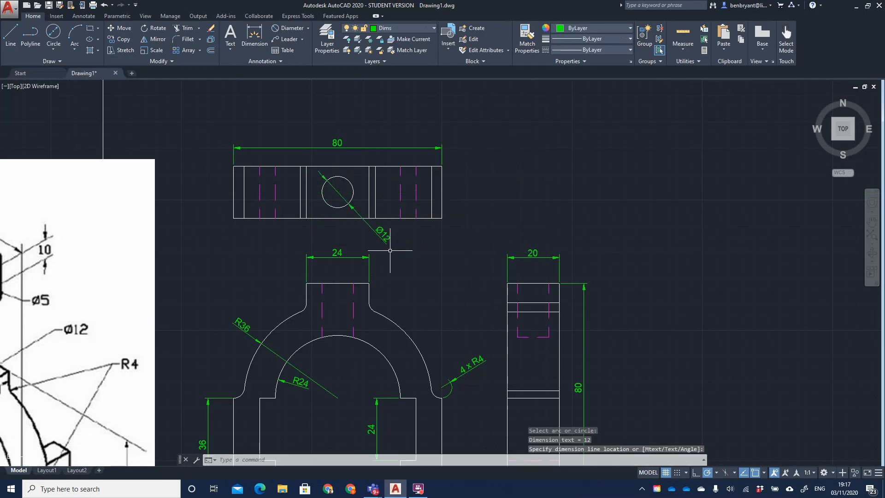
- Turn on the Construction layer to show the projection lines across the views
{"action": "scroll", "coordinate": [409, 299], "scroll_direction": "down", "scroll_amount": 2}
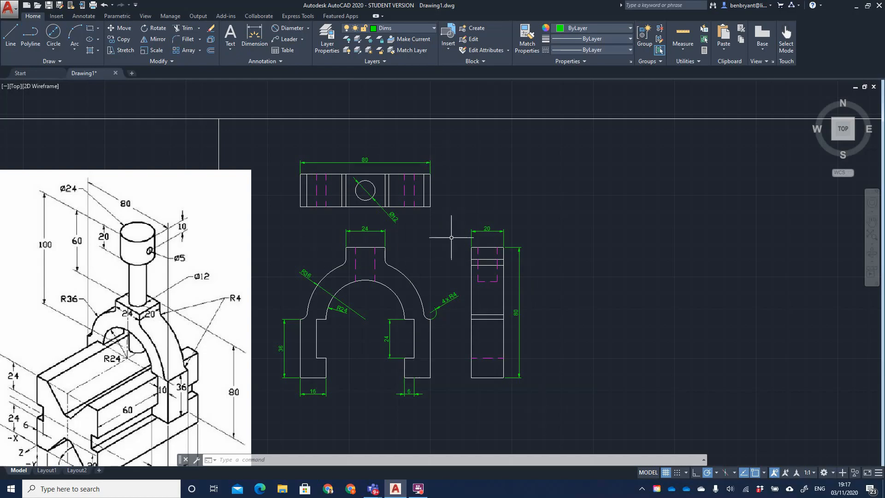
{"action": "scroll", "coordinate": [412, 328], "scroll_direction": "down", "scroll_amount": 3}
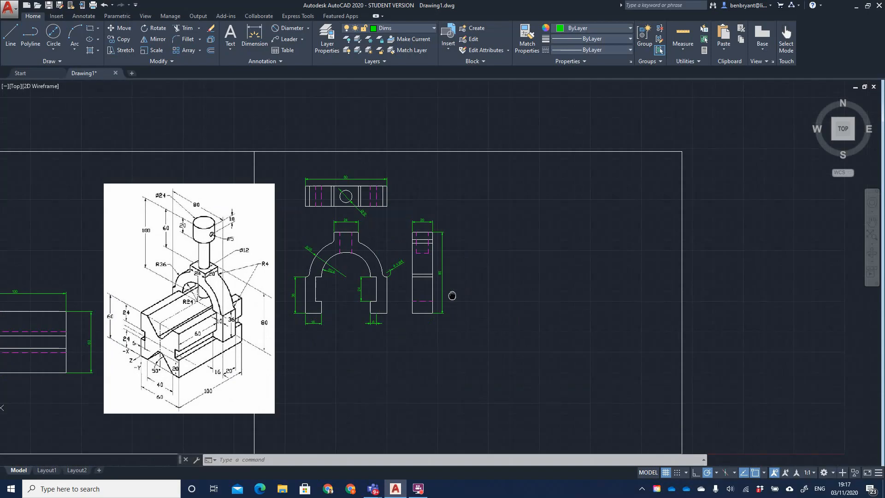
{"action": "scroll", "coordinate": [452, 296], "scroll_direction": "up", "scroll_amount": 3}
{"action": "scroll", "coordinate": [482, 263], "scroll_direction": "down", "scroll_amount": 2}
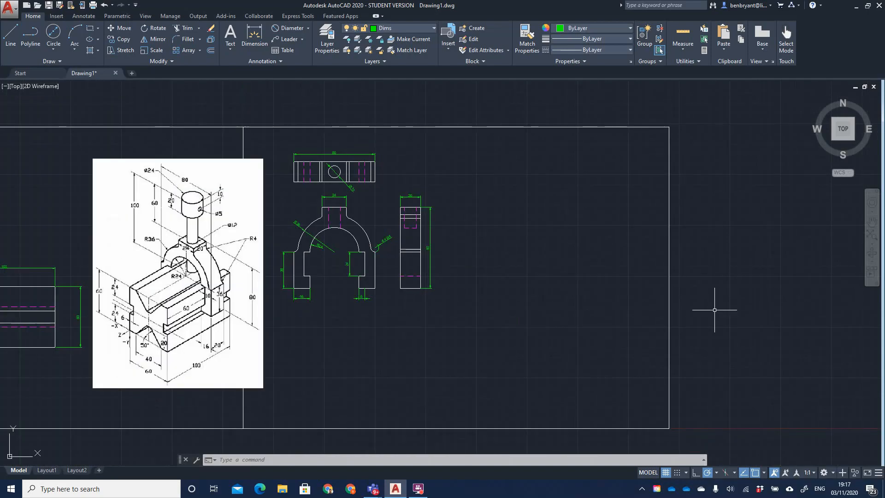
{"action": "left_click", "coordinate": [398, 28]}
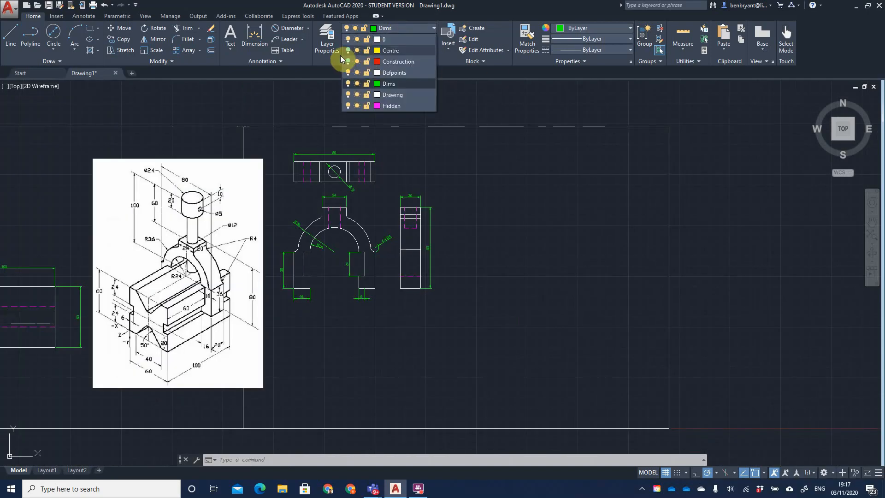
{"action": "left_click", "coordinate": [348, 62]}
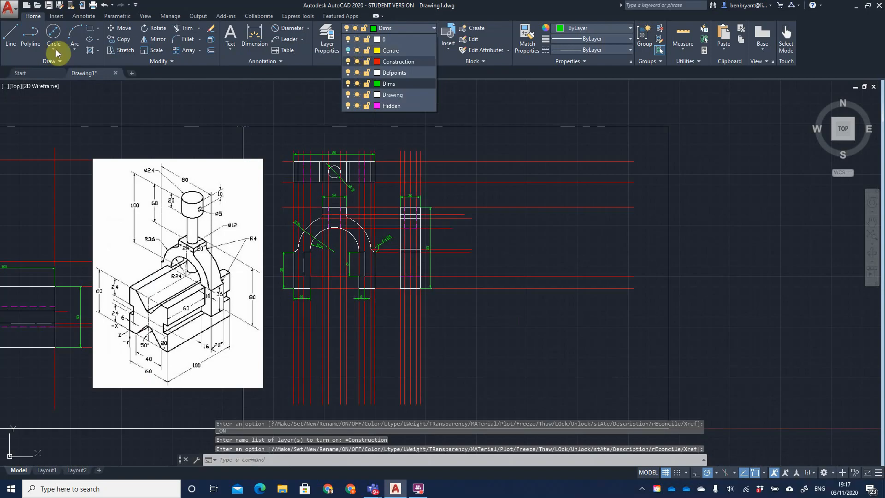
{"action": "left_click", "coordinate": [492, 347]}
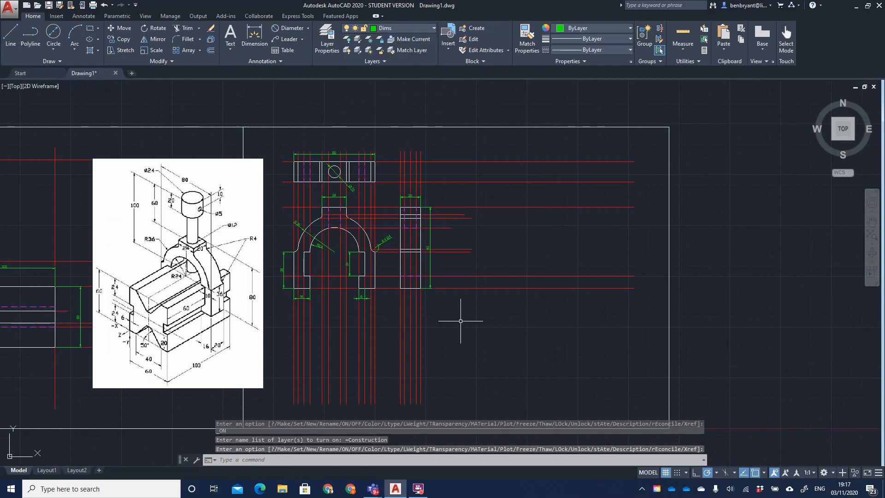
- Offset the side view's outermost vertical projection line by 50 mm, away from the side view into the empty sheet area
{"action": "type", "text": "offset"}
{"action": "key", "text": "Return"}
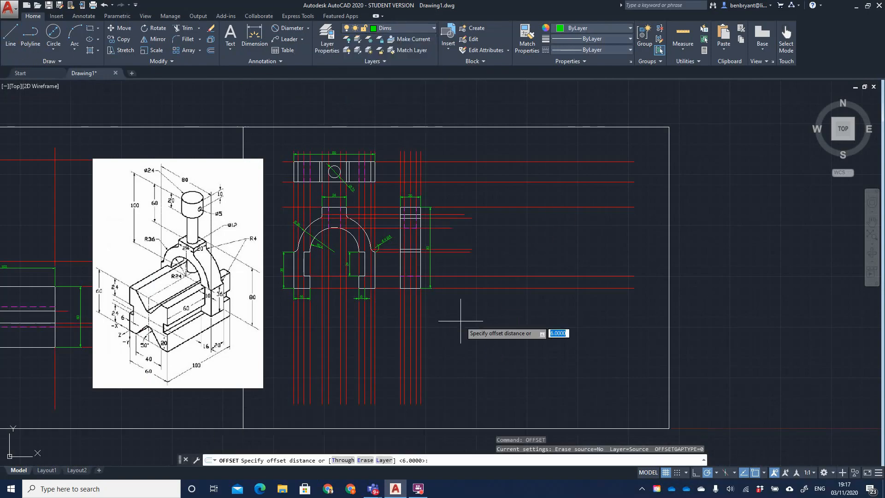
{"action": "type", "text": "50"}
{"action": "key", "text": "Return"}
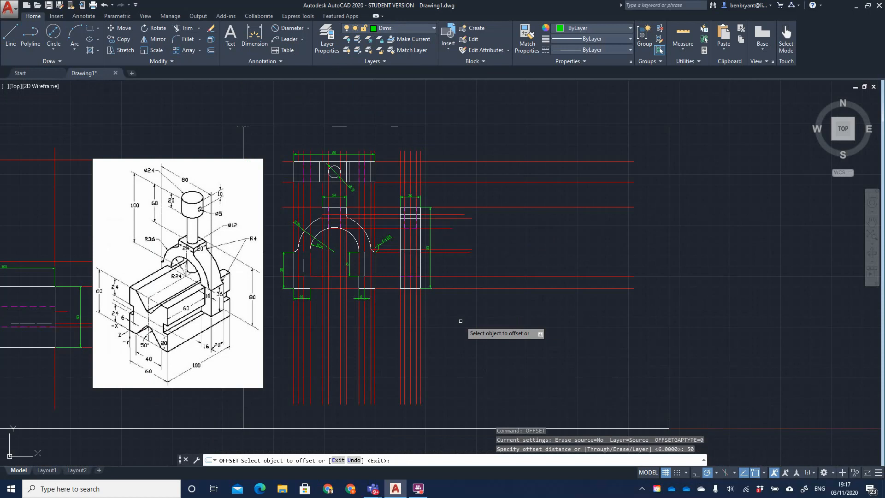
{"action": "left_click", "coordinate": [423, 321]}
{"action": "left_click", "coordinate": [530, 323]}
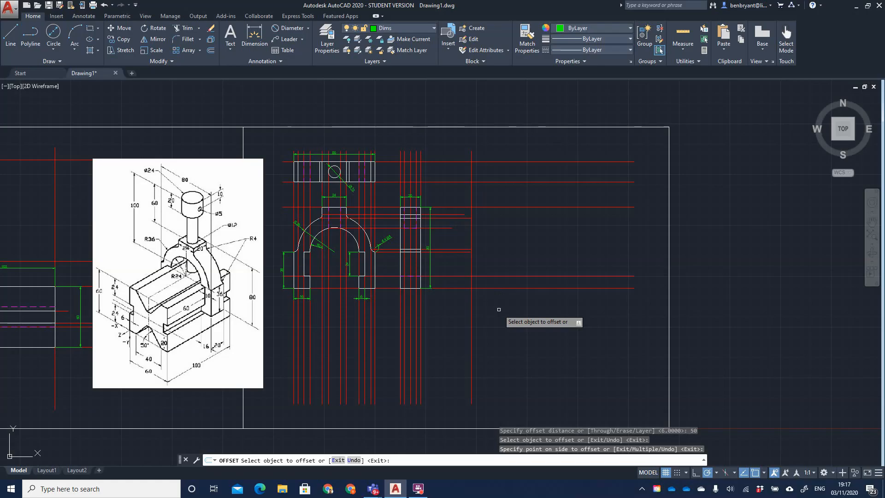
- Create a new layer named Con2 and set its colour to cyan, index colour 4
{"action": "left_click", "coordinate": [403, 29]}
{"action": "left_click", "coordinate": [321, 35]}
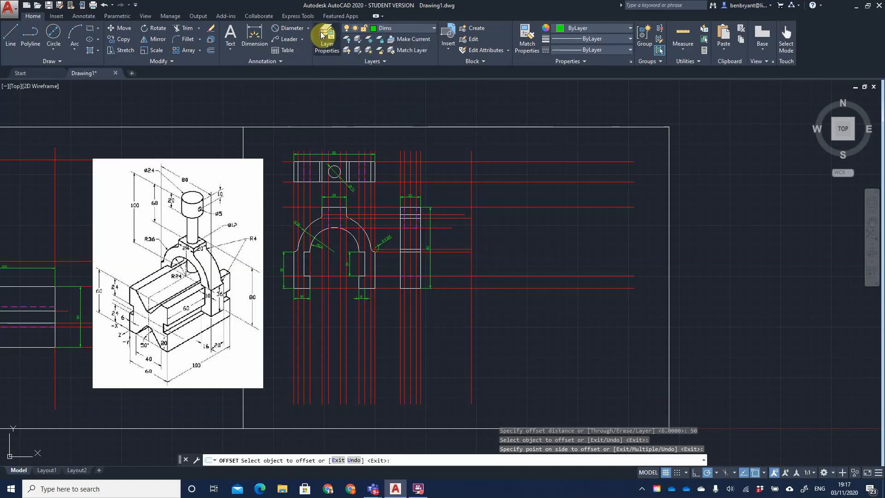
{"action": "left_click", "coordinate": [83, 44]}
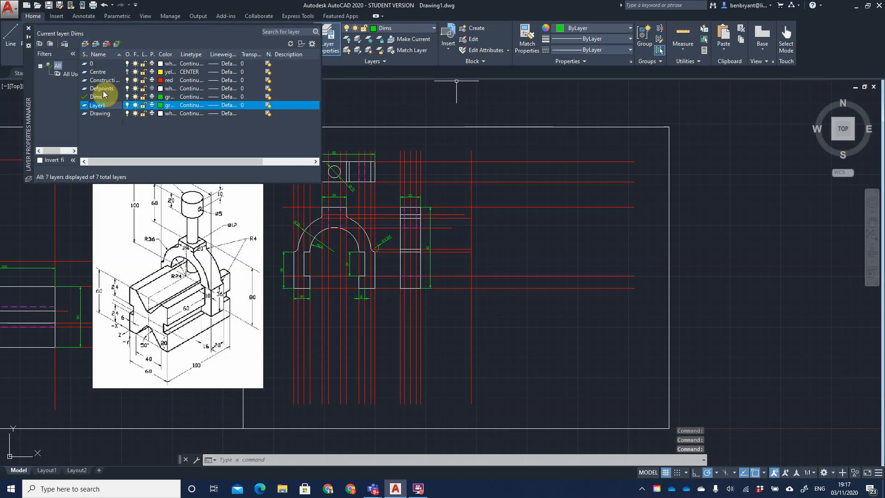
{"action": "type", "text": "Con2"}
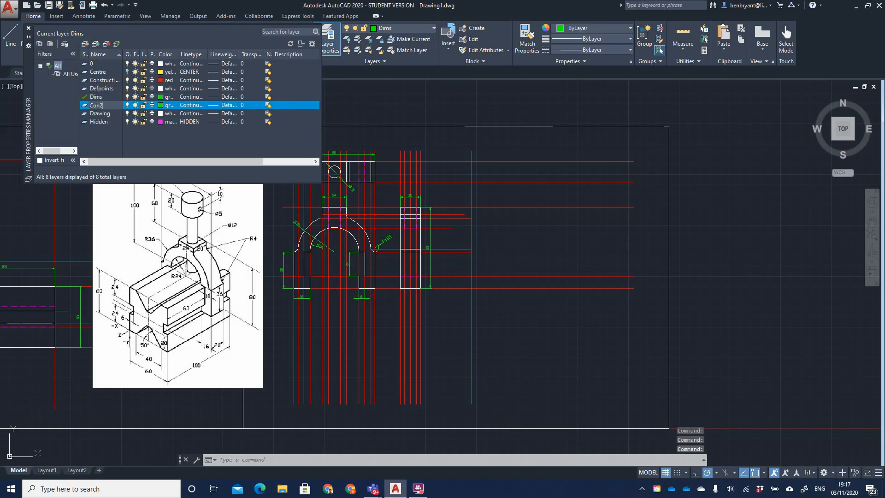
{"action": "left_click", "coordinate": [163, 108]}
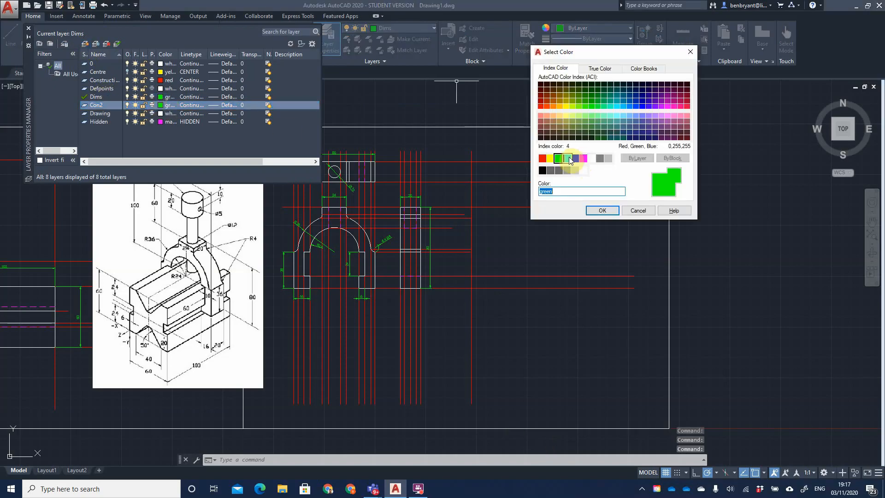
{"action": "left_click", "coordinate": [568, 157]}
{"action": "left_click", "coordinate": [597, 209]}
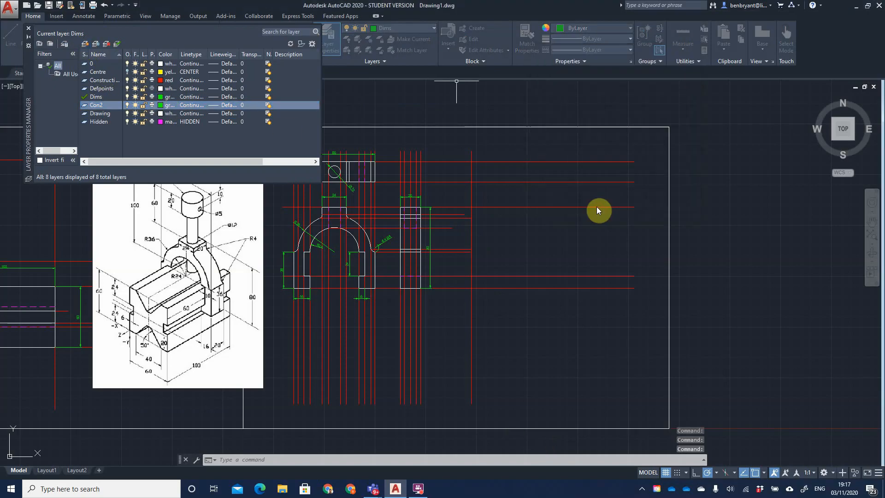
{"action": "left_click", "coordinate": [28, 28]}
- Move the newly offset vertical construction line onto the Con2 layer
{"action": "left_click", "coordinate": [471, 194]}
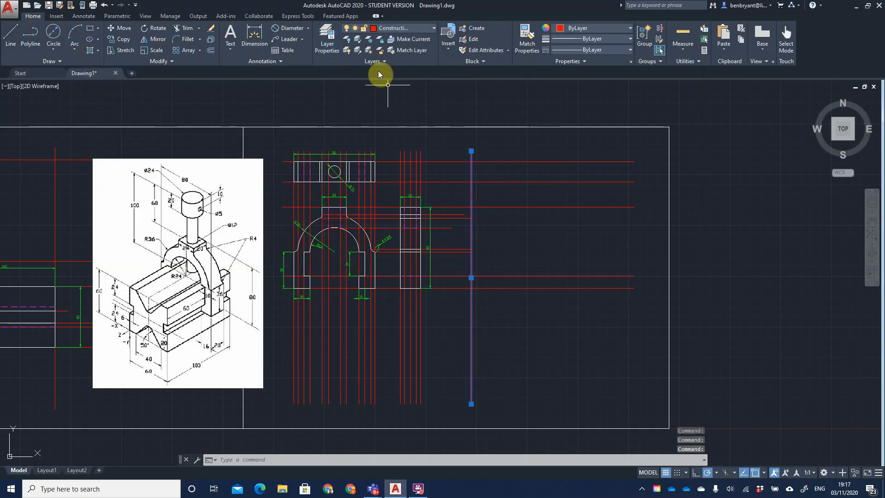
{"action": "left_click", "coordinate": [382, 26]}
{"action": "left_click", "coordinate": [400, 59]}
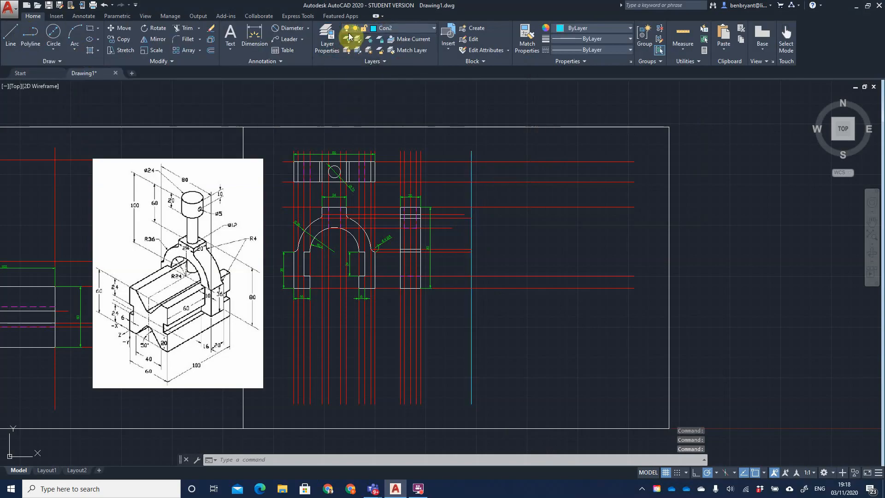
- Turn the Construction layer off to check the separate Con2 line, and turn it back on
{"action": "left_click", "coordinate": [348, 28]}
{"action": "left_click", "coordinate": [348, 64]}
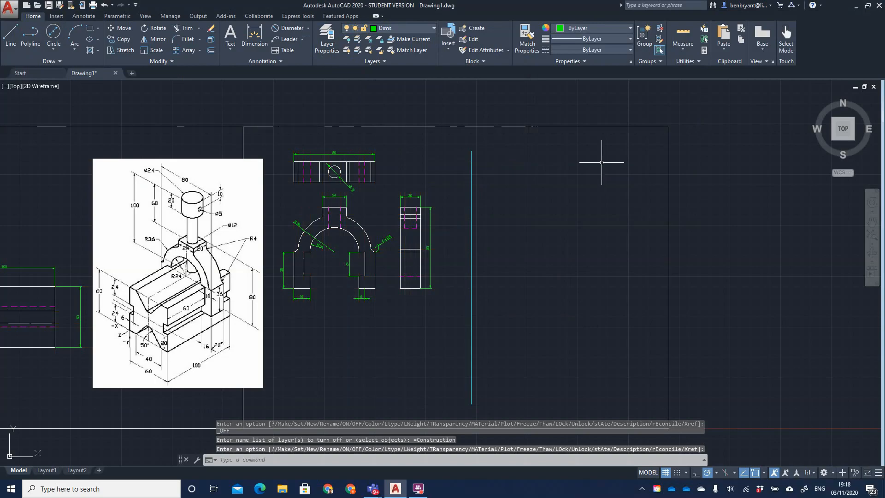
{"action": "left_click", "coordinate": [406, 28]}
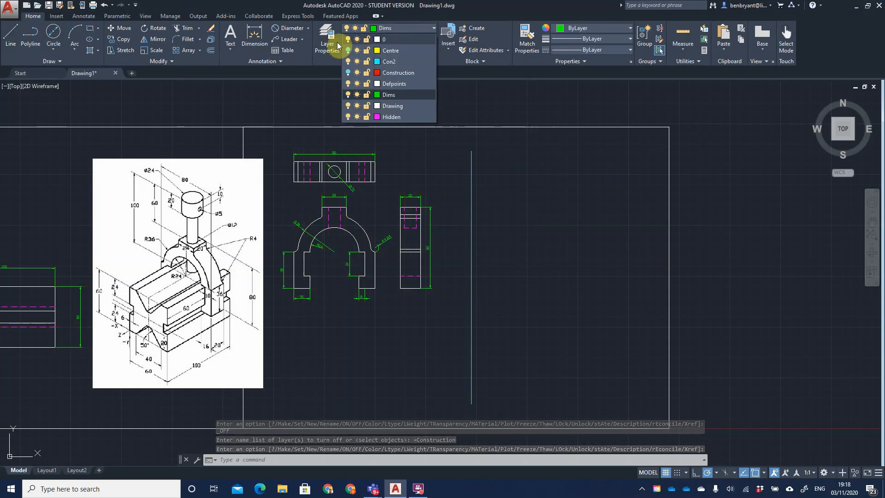
{"action": "left_click", "coordinate": [347, 73]}
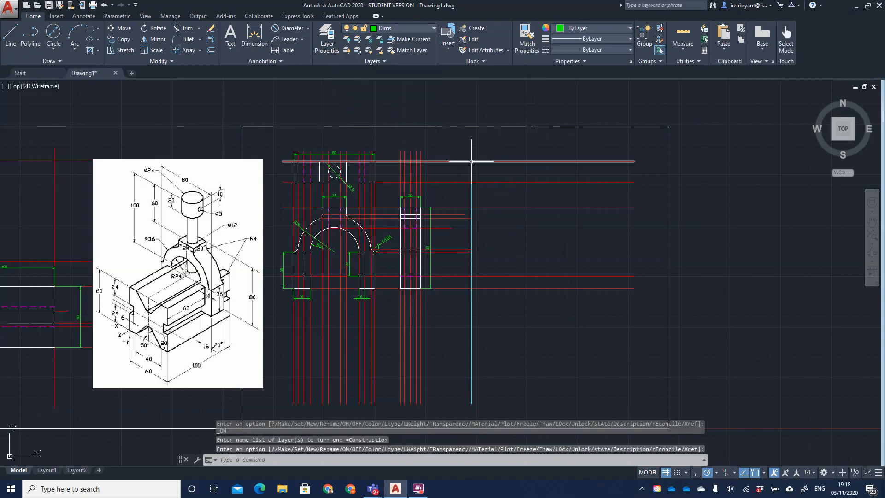
- Draw a horizontal line from the Con2 vertical line, level with the top view's upper edge, almost to the sheet border
{"action": "type", "text": "l"}
{"action": "key", "text": "Return"}
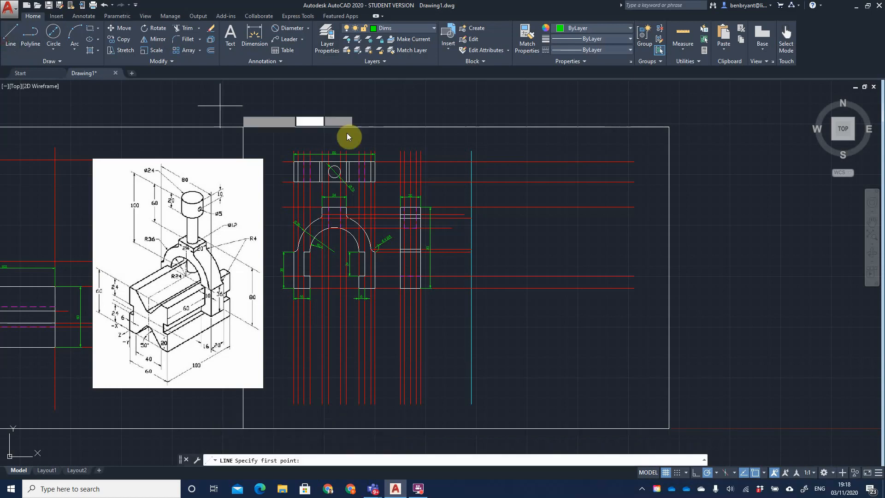
{"action": "left_click", "coordinate": [471, 161]}
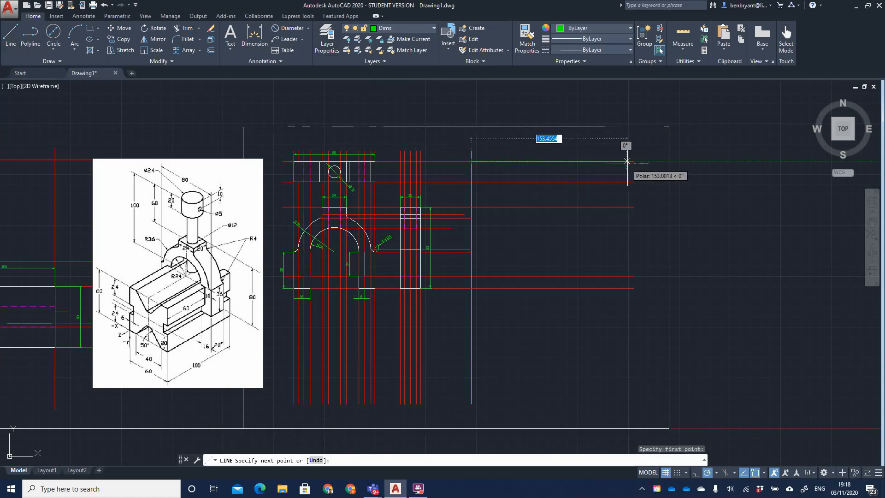
{"action": "left_click", "coordinate": [662, 161]}
{"action": "key", "text": "Escape"}
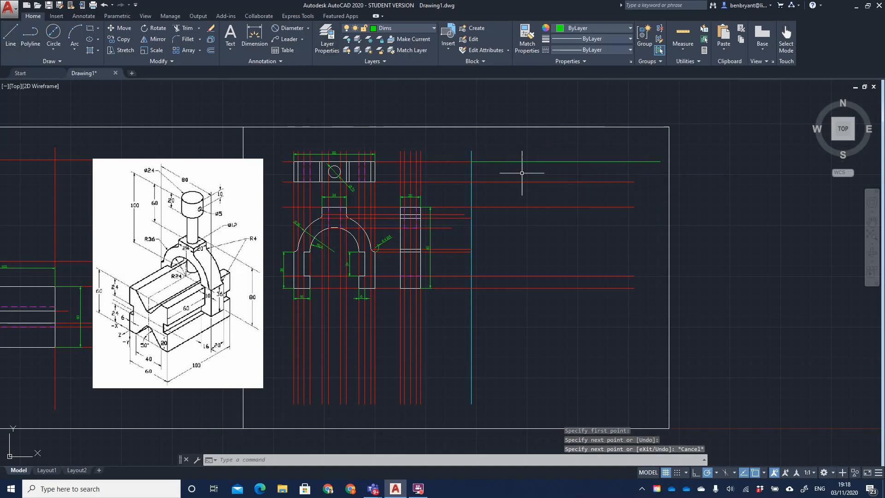
- Move the new horizontal line onto the Con2 layer
{"action": "left_click", "coordinate": [512, 161]}
{"action": "left_click", "coordinate": [411, 28]}
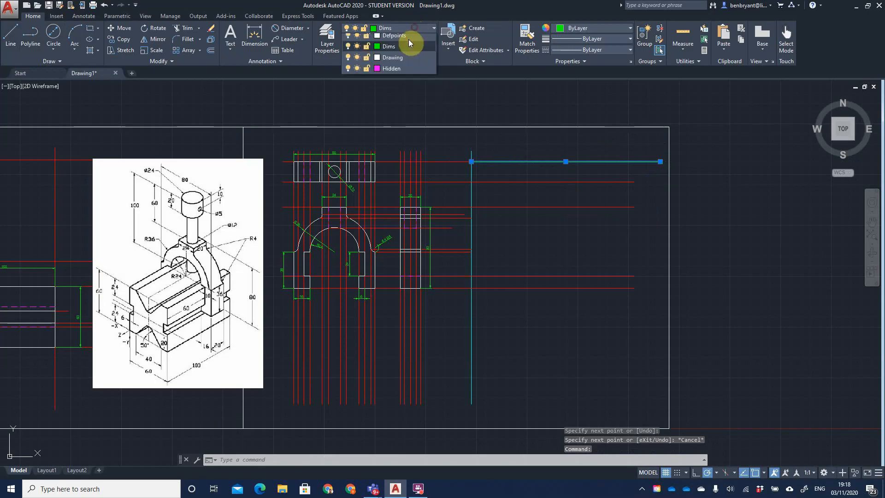
{"action": "left_click", "coordinate": [389, 62]}
{"action": "key", "text": "Escape"}
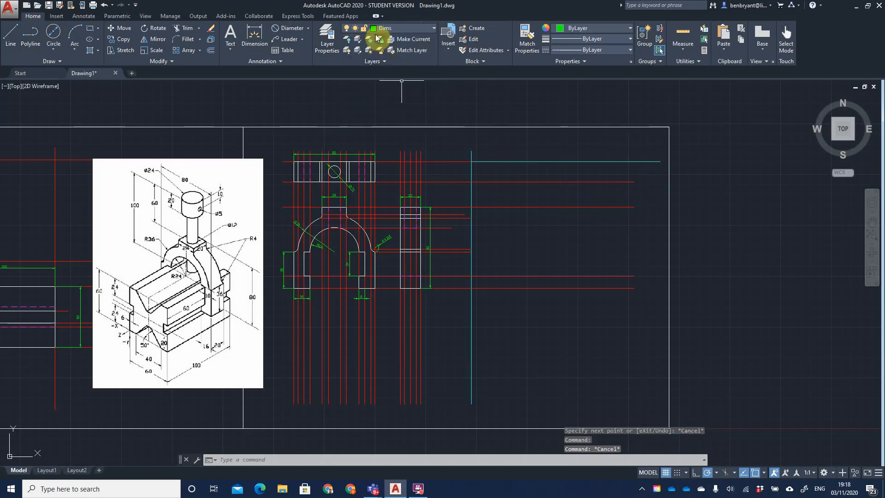
- Turn off the Construction layer and make Con2 the current layer
{"action": "left_click", "coordinate": [385, 30]}
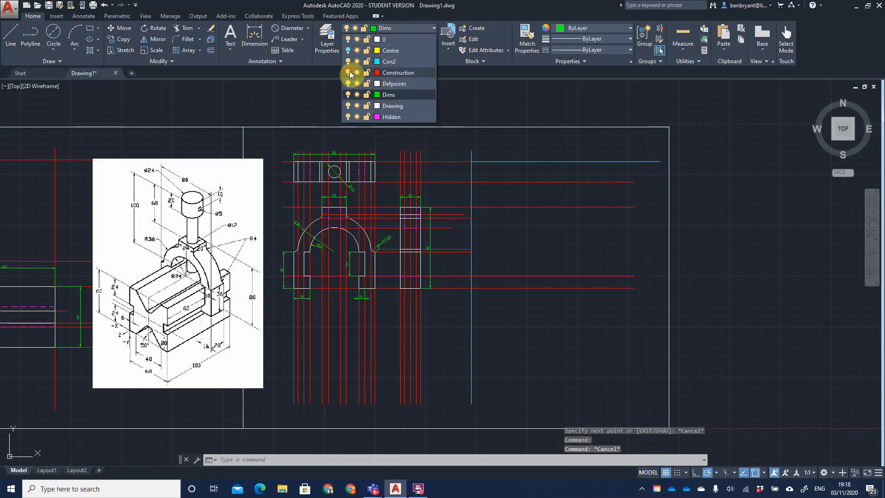
{"action": "left_click", "coordinate": [349, 72]}
{"action": "left_click", "coordinate": [399, 26]}
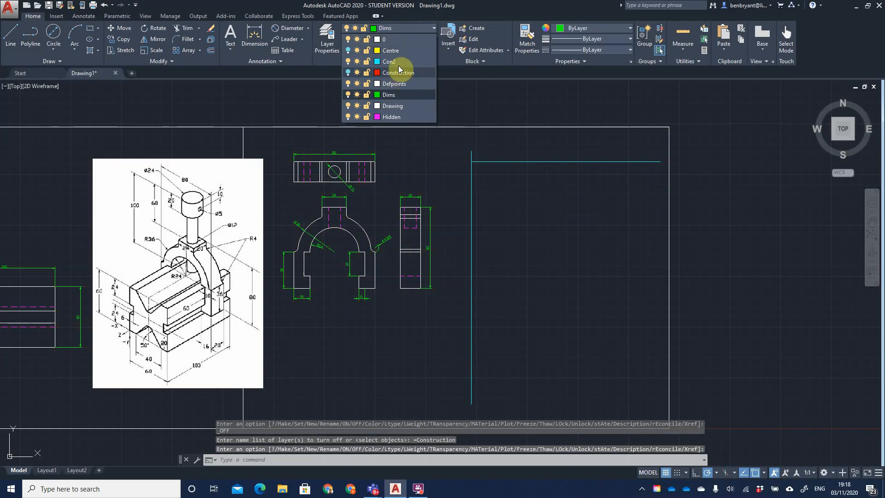
{"action": "left_click", "coordinate": [398, 65]}
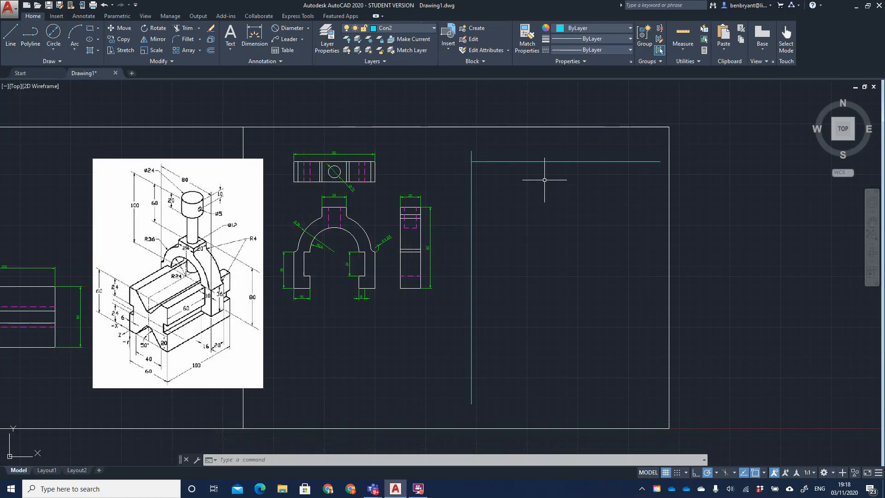
- Offset the Con2 horizontal line 24 mm downward and the Con2 vertical line 24 mm to its right
{"action": "type", "text": "t"}
{"action": "key", "text": "Return"}
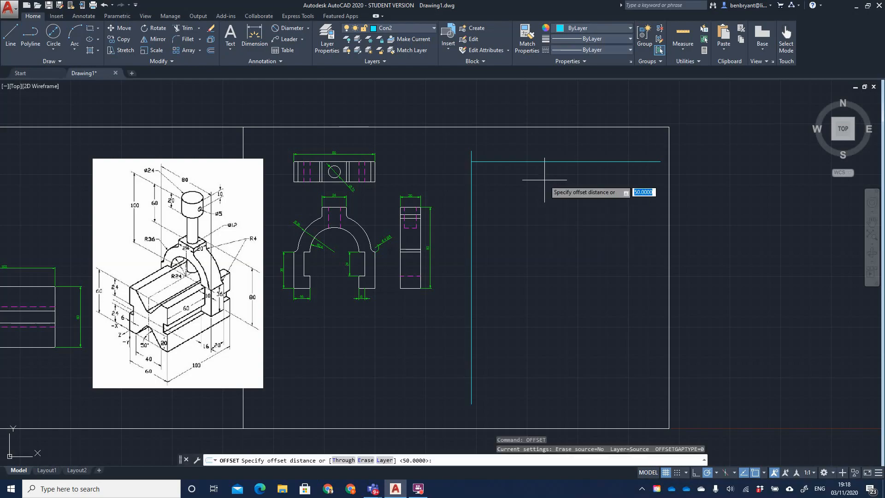
{"action": "type", "text": "24"}
{"action": "key", "text": "Return"}
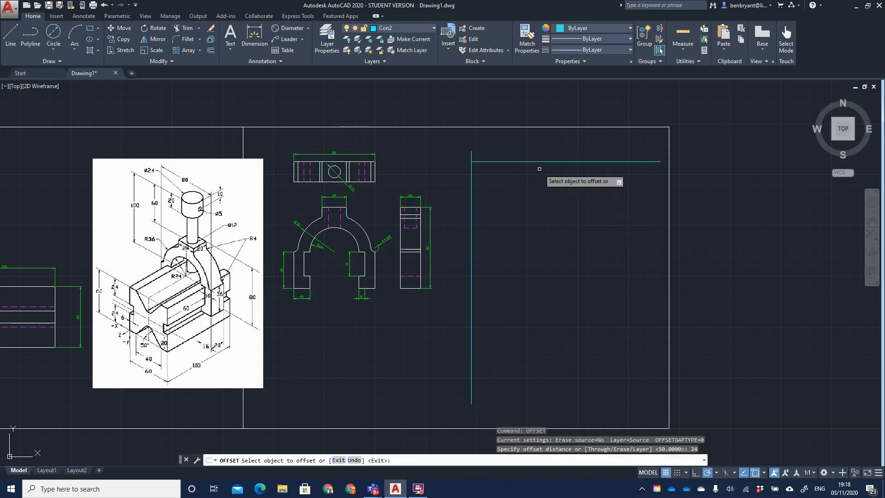
{"action": "left_click", "coordinate": [539, 161]}
{"action": "left_click", "coordinate": [479, 208]}
{"action": "left_click", "coordinate": [471, 207]}
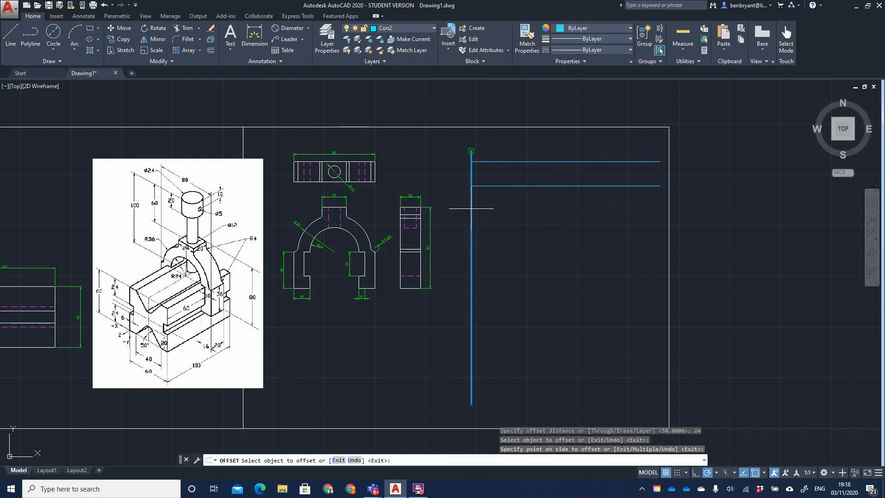
{"action": "left_click", "coordinate": [533, 217]}
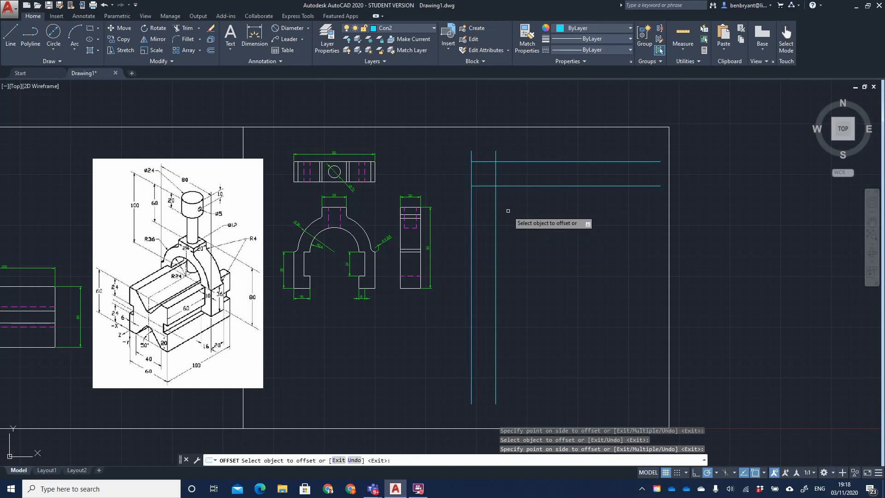
- Offset the second horizontal construction line 25 mm downward, and offset the resulting line another 100 mm downward
{"action": "left_click", "coordinate": [507, 186]}
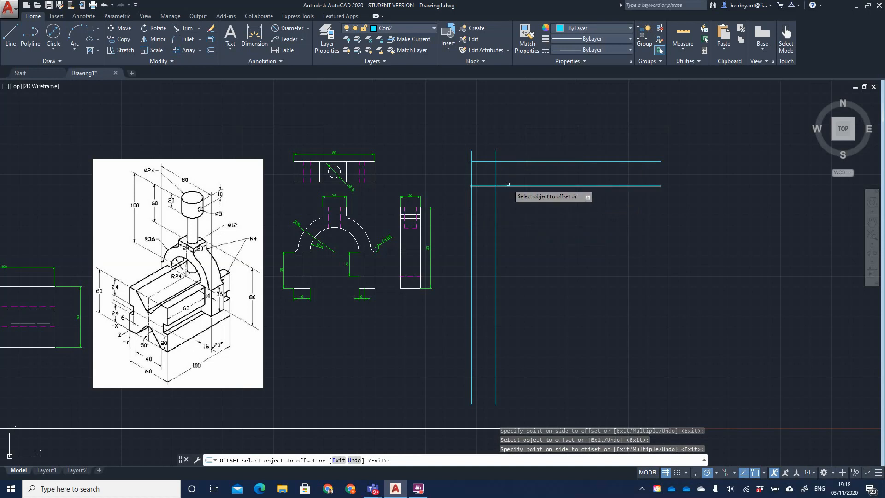
{"action": "left_click", "coordinate": [522, 186]}
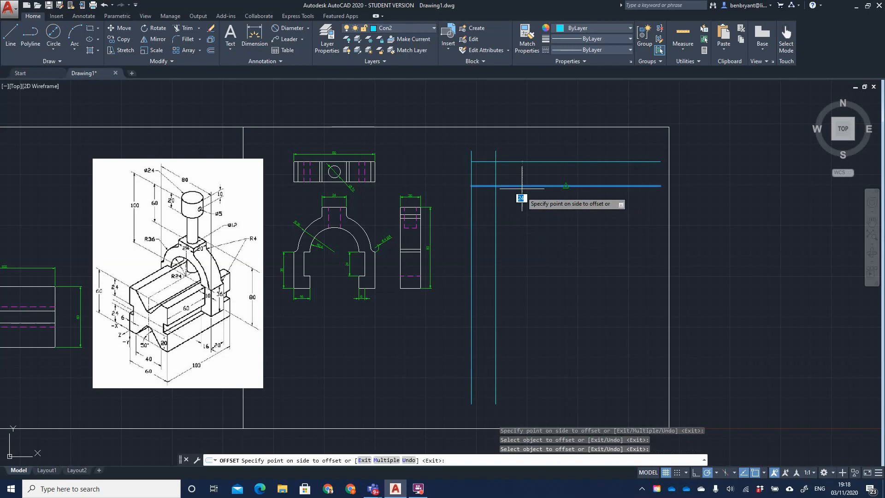
{"action": "type", "text": "25"}
{"action": "key", "text": "Return"}
{"action": "left_click", "coordinate": [522, 212]}
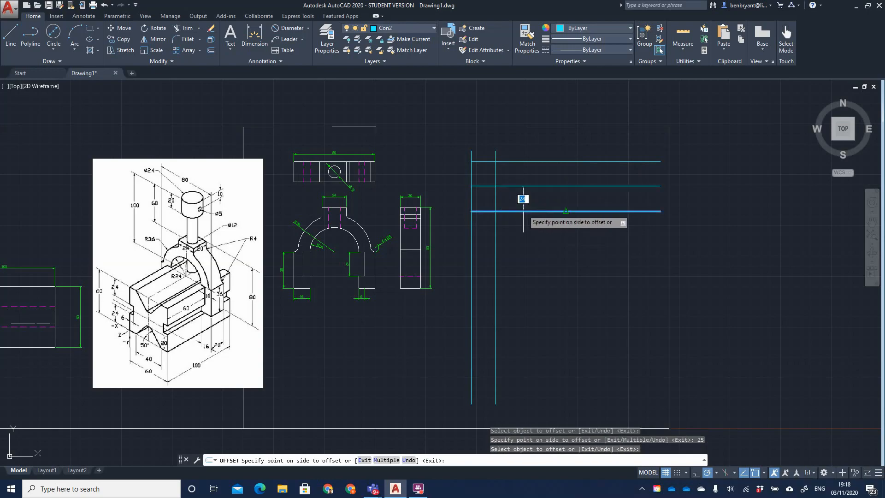
{"action": "type", "text": "100"}
{"action": "key", "text": "Return"}
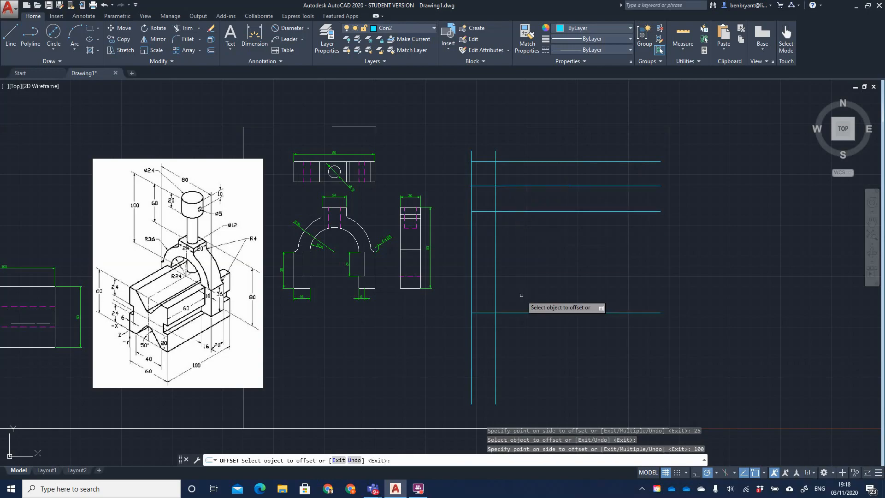
- Offset the second vertical construction line 25 mm to its right, and offset the resulting line another 25 mm
{"action": "left_click", "coordinate": [496, 326]}
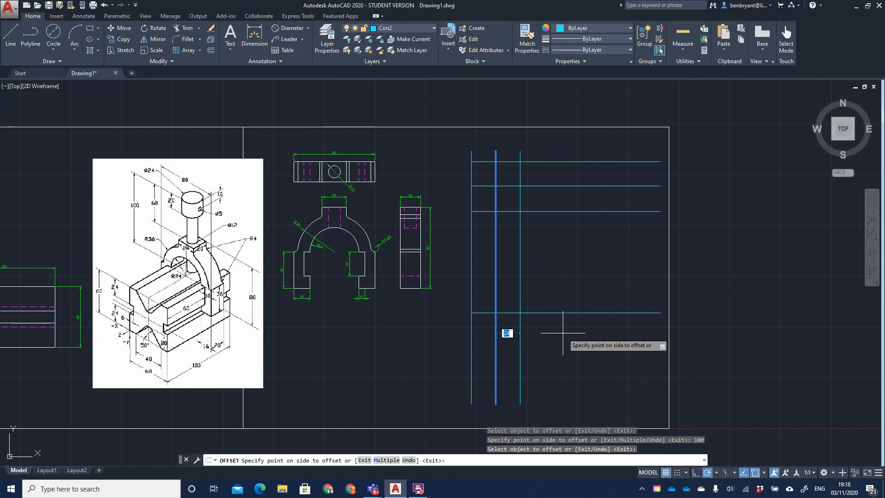
{"action": "type", "text": "25"}
{"action": "key", "text": "Return"}
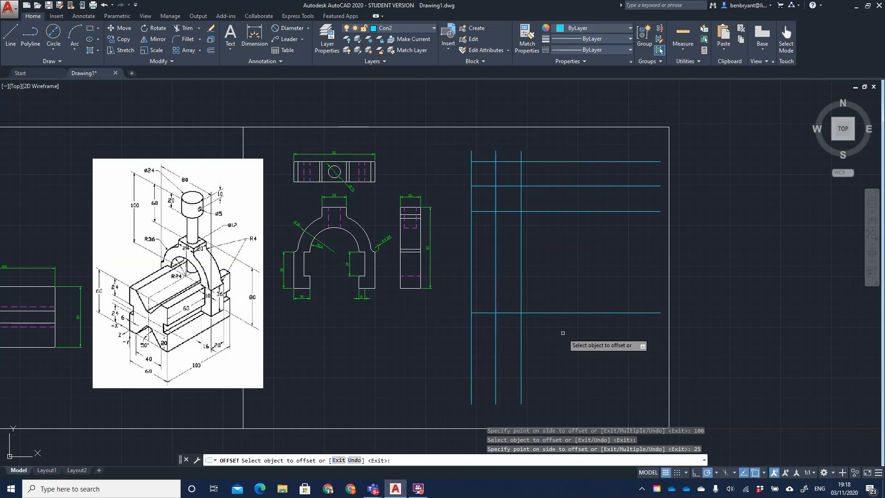
{"action": "left_click", "coordinate": [521, 290]}
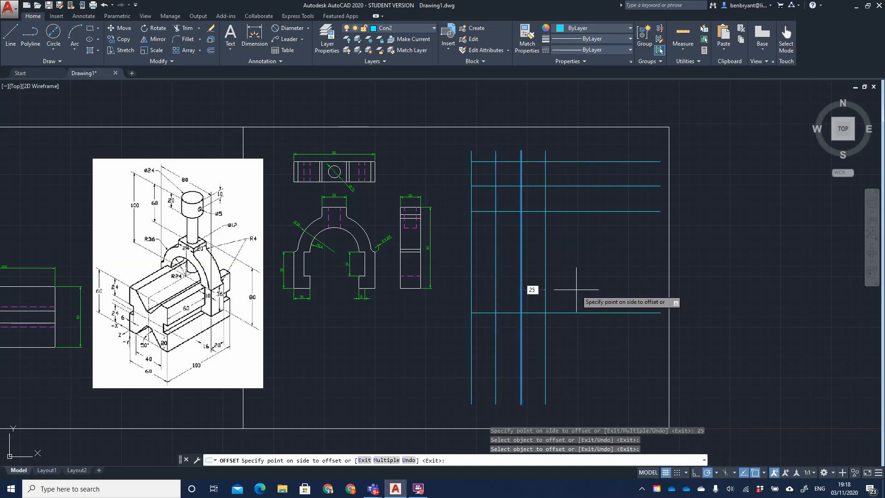
{"action": "left_click", "coordinate": [530, 290]}
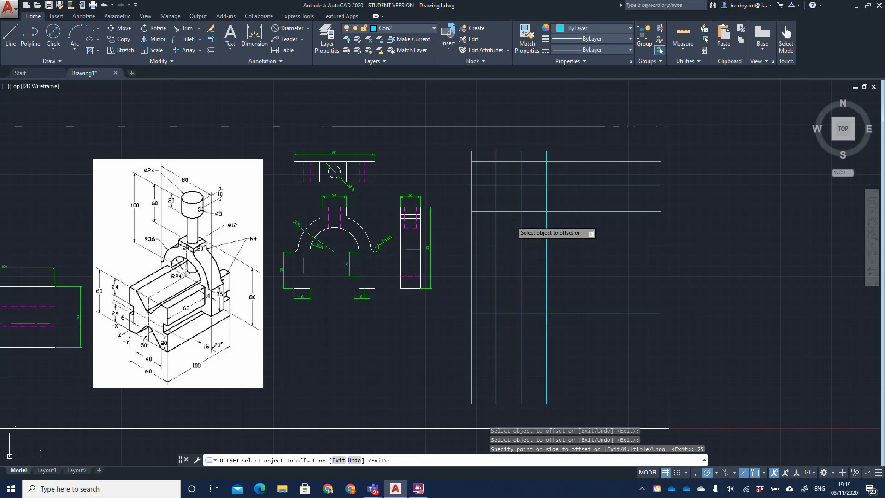
- Offset the first vertical Con2 construction line 12 mm to its right
{"action": "scroll", "coordinate": [480, 177], "scroll_direction": "up", "scroll_amount": 1}
{"action": "scroll", "coordinate": [481, 180], "scroll_direction": "down", "scroll_amount": 1}
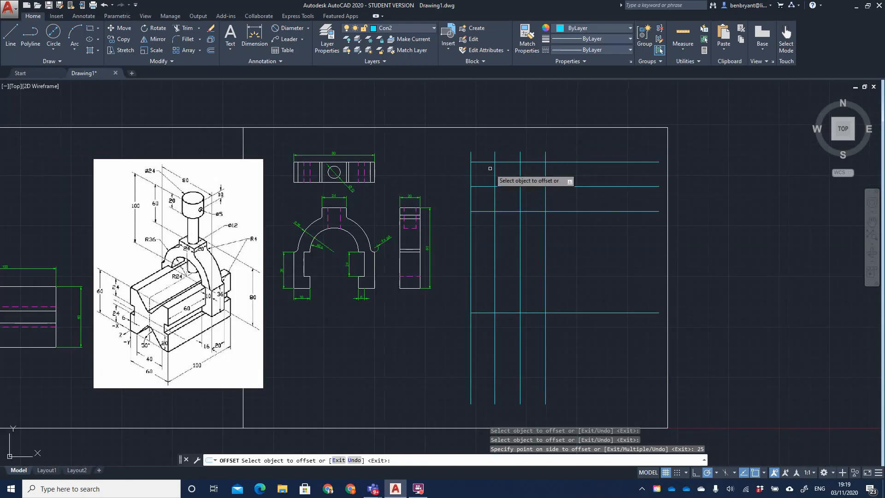
{"action": "type", "text": "of"}
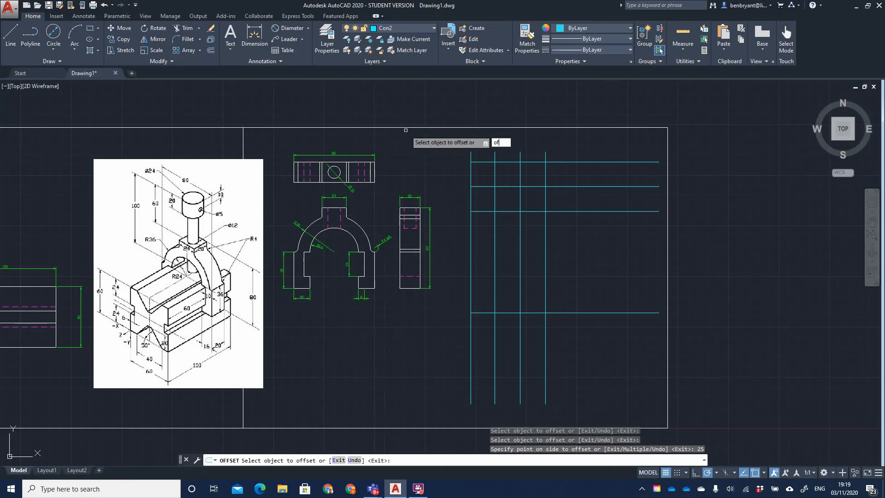
{"action": "key", "text": "Escape"}
{"action": "type", "text": "o"}
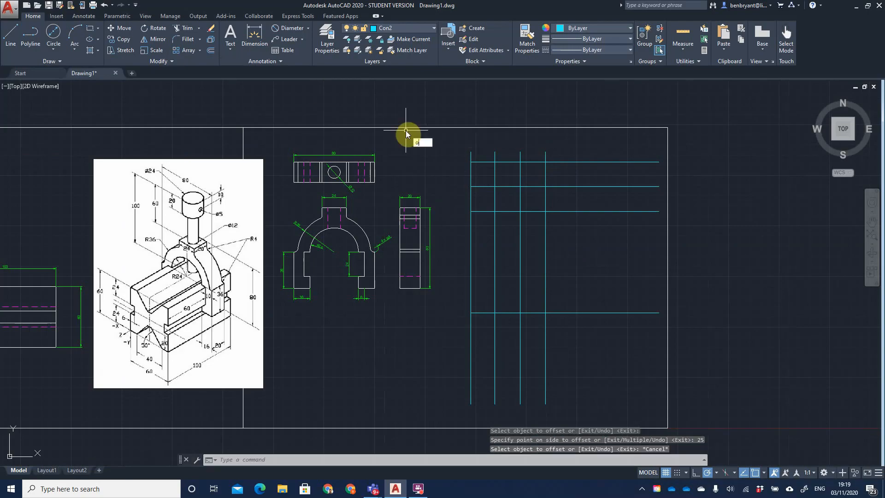
{"action": "type", "text": "f"}
{"action": "key", "text": "Return"}
{"action": "type", "text": "12"}
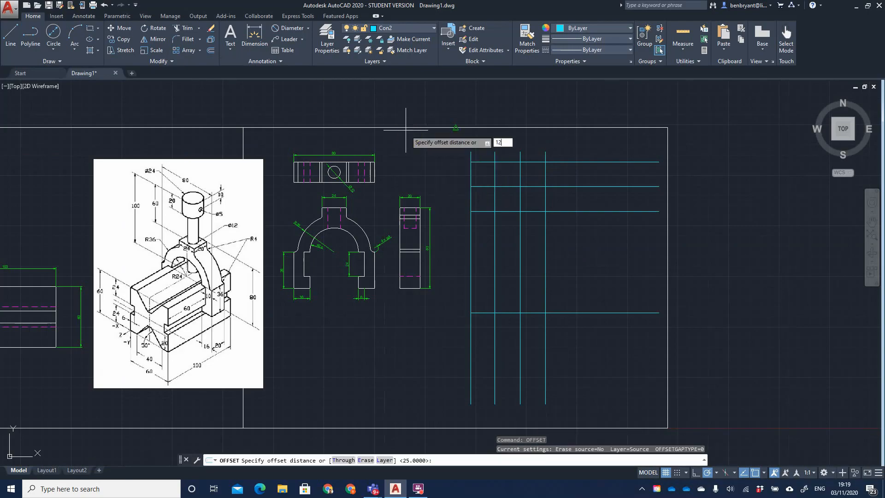
{"action": "key", "text": "Return"}
{"action": "left_click", "coordinate": [470, 168]}
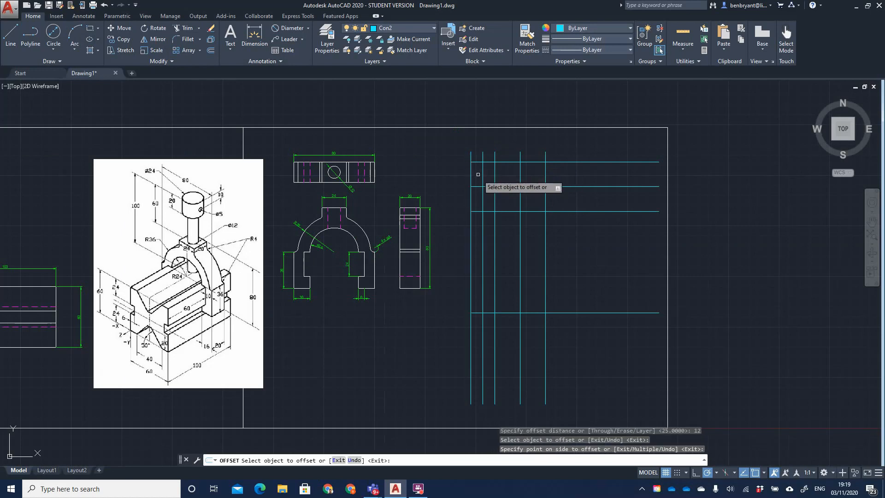
{"action": "left_click", "coordinate": [477, 171]}
- Offset the uppermost horizontal construction line 12 mm downward and erase the stray copy above it
{"action": "left_click", "coordinate": [484, 162]}
{"action": "left_click", "coordinate": [488, 154]}
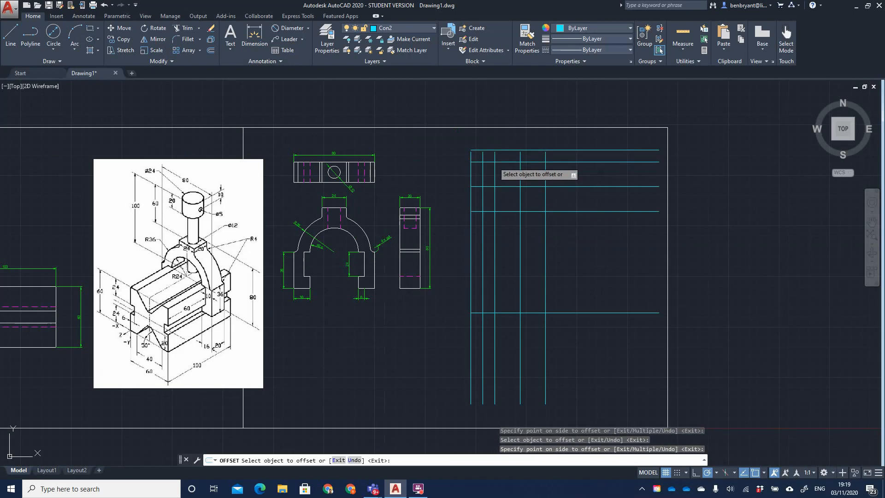
{"action": "left_click", "coordinate": [488, 162]}
{"action": "left_click", "coordinate": [489, 156]}
{"action": "key", "text": "Escape"}
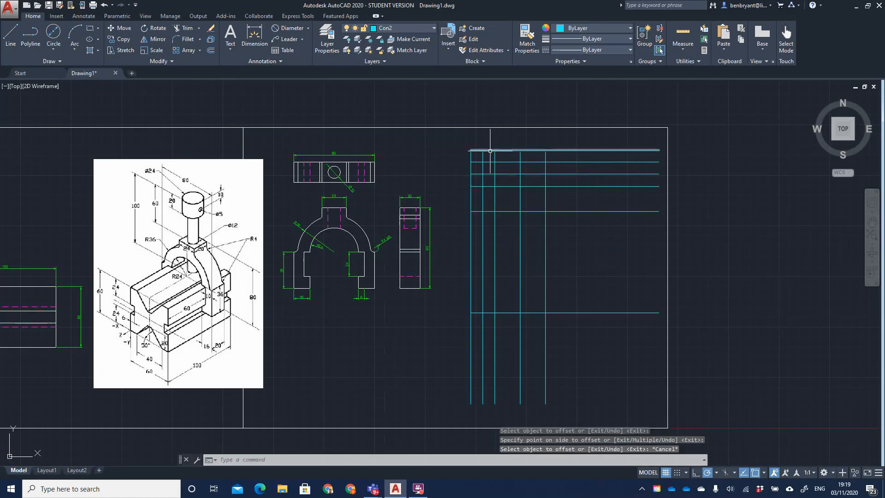
{"action": "left_click", "coordinate": [489, 150]}
{"action": "key", "text": "Delete"}
{"action": "scroll", "coordinate": [520, 164], "scroll_direction": "up", "scroll_amount": 2}
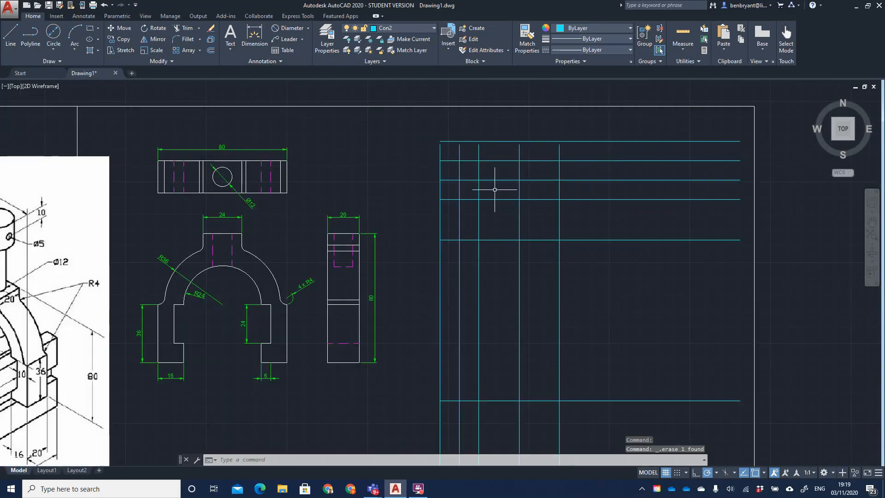
{"action": "left_click", "coordinate": [491, 141]}
{"action": "key", "text": "Delete"}
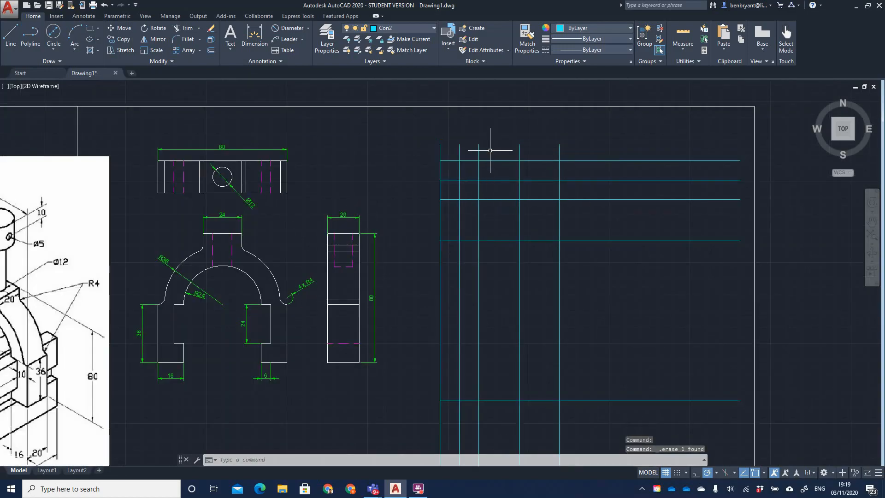
- Move the horizontal and vertical lines offset by 12 mm to the Centre layer, and turn that layer on
{"action": "left_click", "coordinate": [494, 180]}
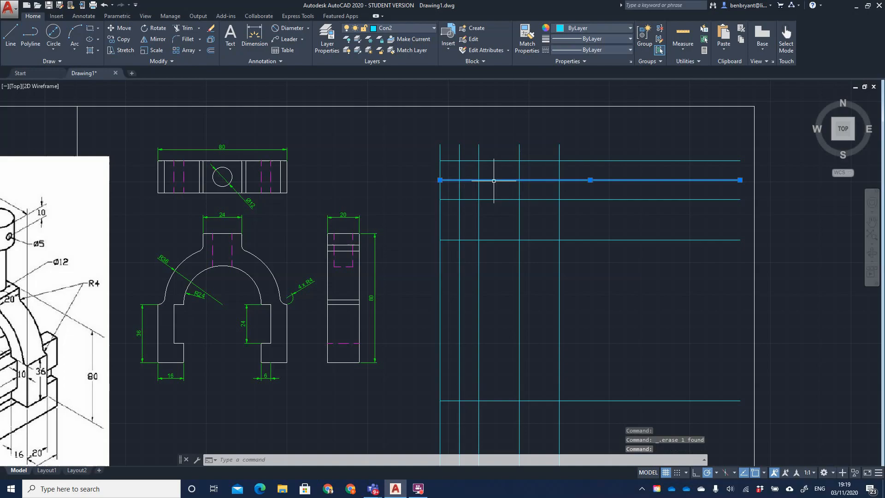
{"action": "left_click", "coordinate": [459, 187]}
{"action": "left_click", "coordinate": [405, 28]}
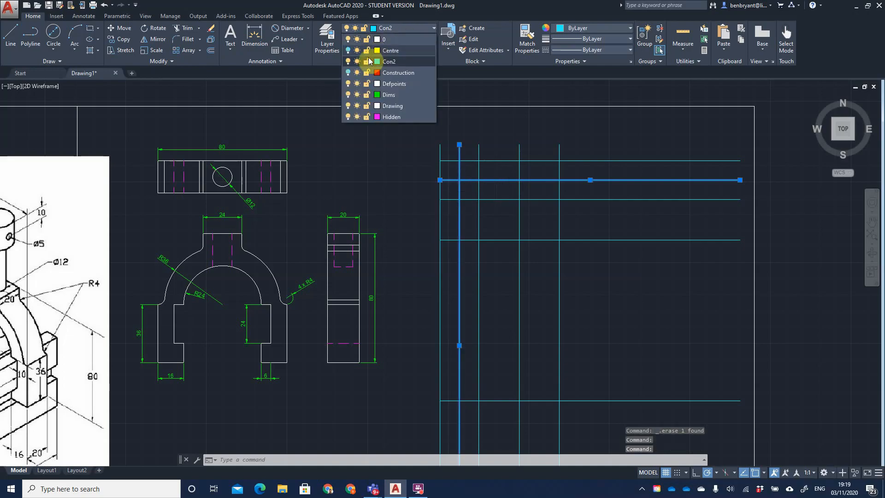
{"action": "left_click", "coordinate": [387, 51]}
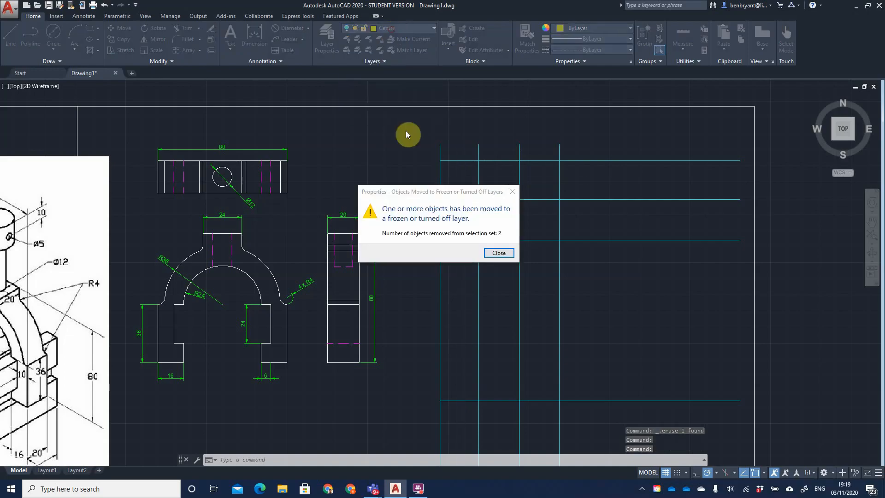
{"action": "left_click", "coordinate": [498, 253]}
{"action": "left_click", "coordinate": [392, 28]}
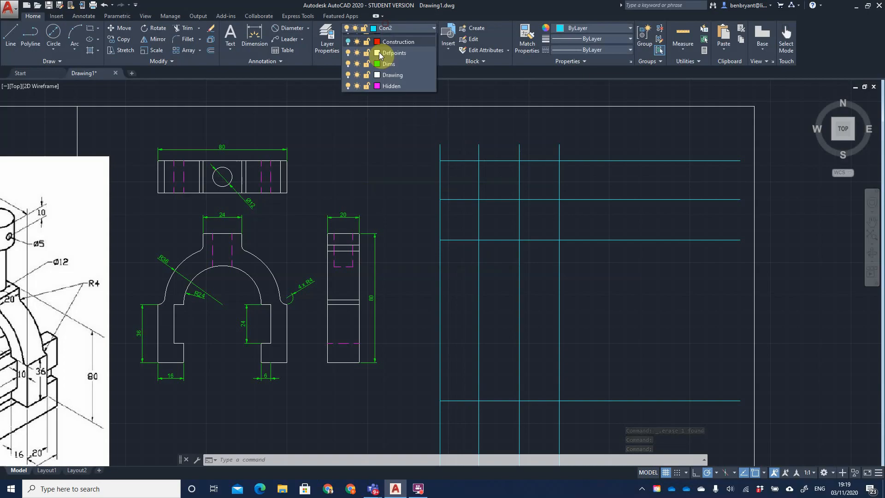
{"action": "left_click", "coordinate": [349, 51]}
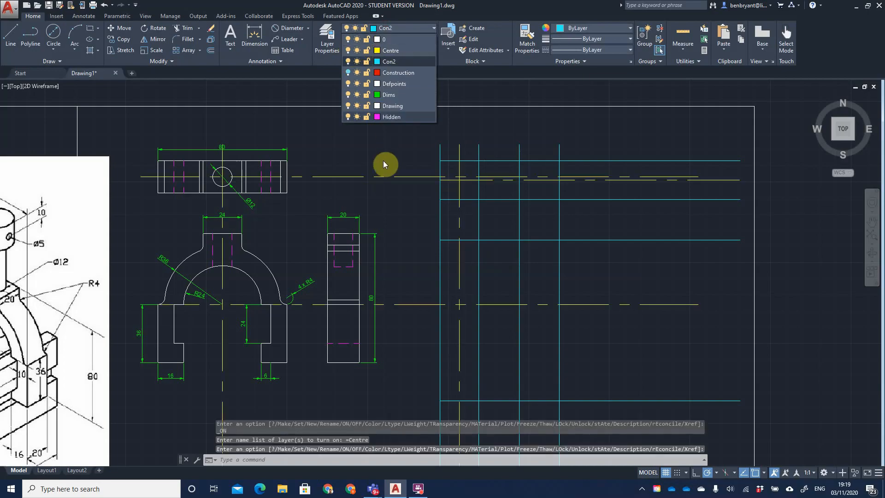
{"action": "left_click", "coordinate": [410, 168]}
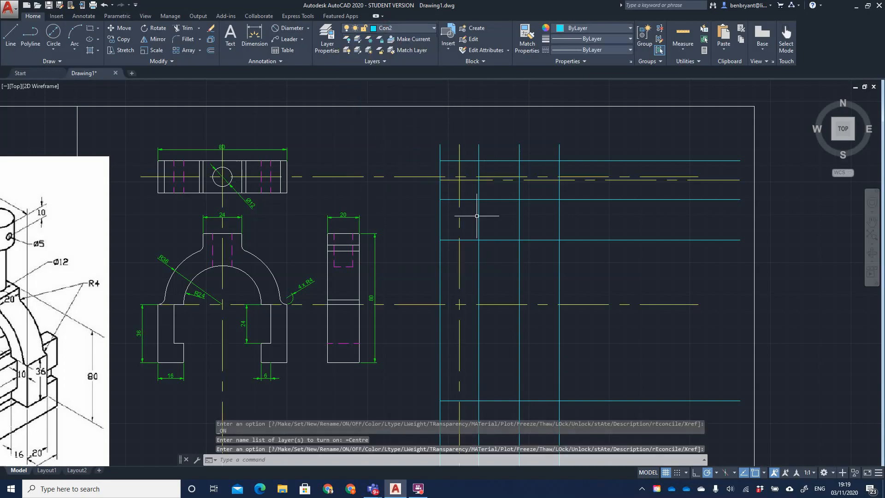
{"action": "key", "text": "Return"}
- Shorten the clamp views' two horizontal centre lines so they end before the clamp screw's construction grid
{"action": "left_click", "coordinate": [706, 176]}
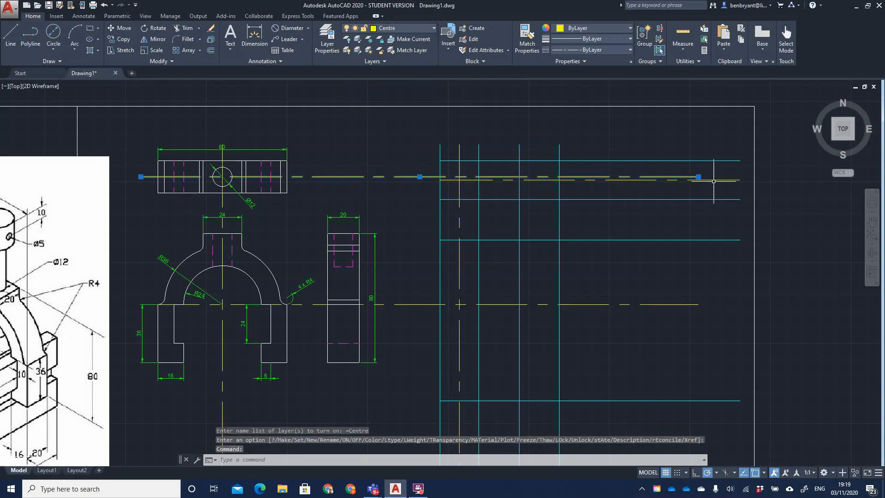
{"action": "left_click", "coordinate": [699, 177]}
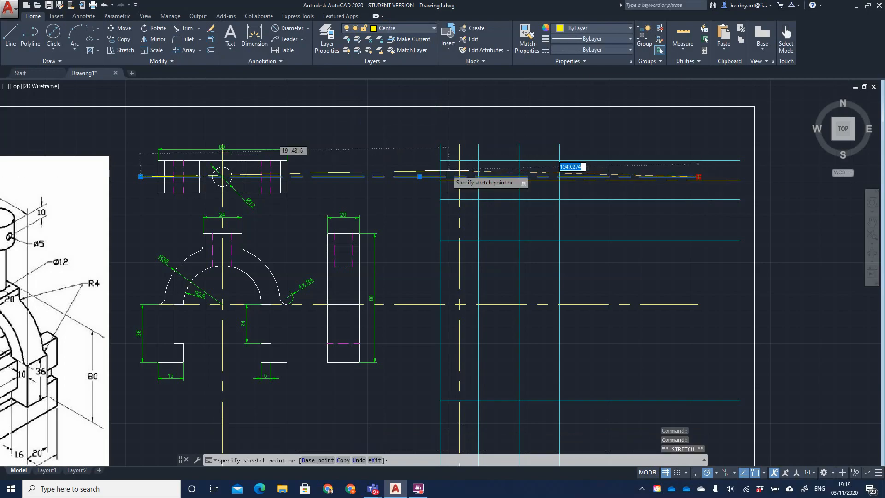
{"action": "left_click", "coordinate": [419, 176]}
{"action": "key", "text": "Escape"}
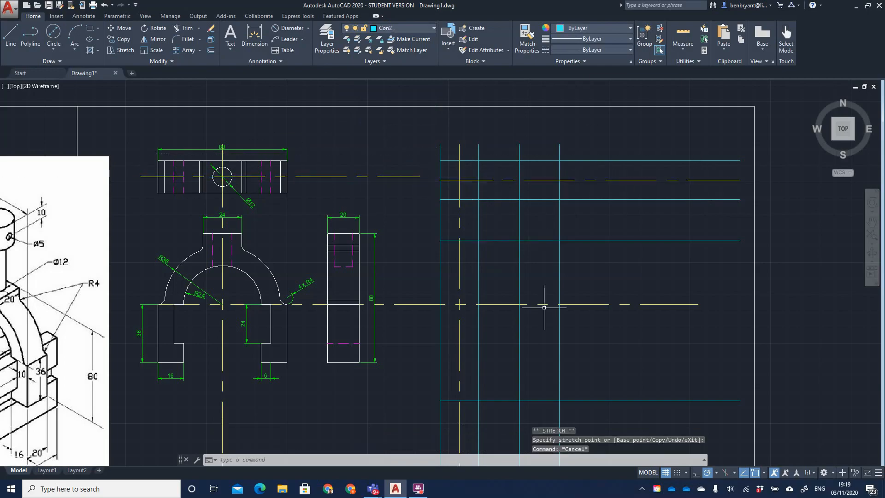
{"action": "left_click", "coordinate": [605, 307]}
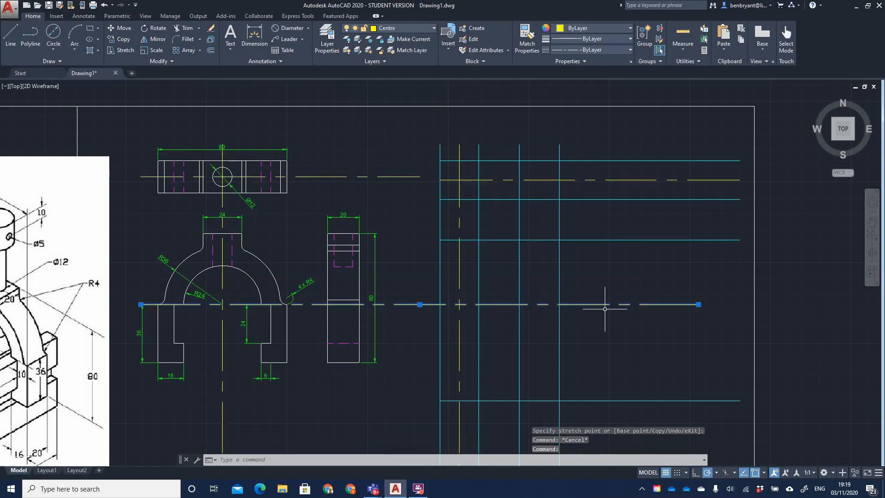
{"action": "left_click", "coordinate": [698, 304]}
{"action": "left_click", "coordinate": [388, 304]}
{"action": "key", "text": "Escape"}
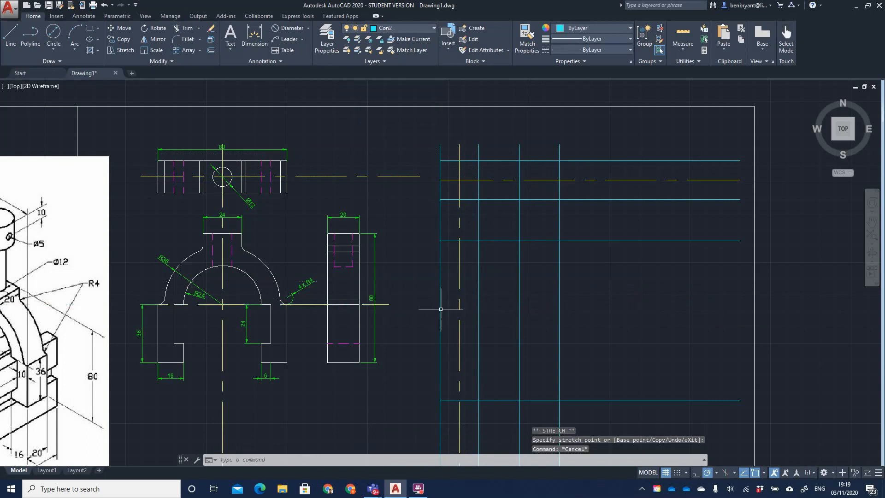
- Draw a 24 mm diameter circle at the intersection of the clamp screw's centre lines and put it on the Drawing layer
{"action": "left_click", "coordinate": [53, 33]}
{"action": "left_click", "coordinate": [460, 179]}
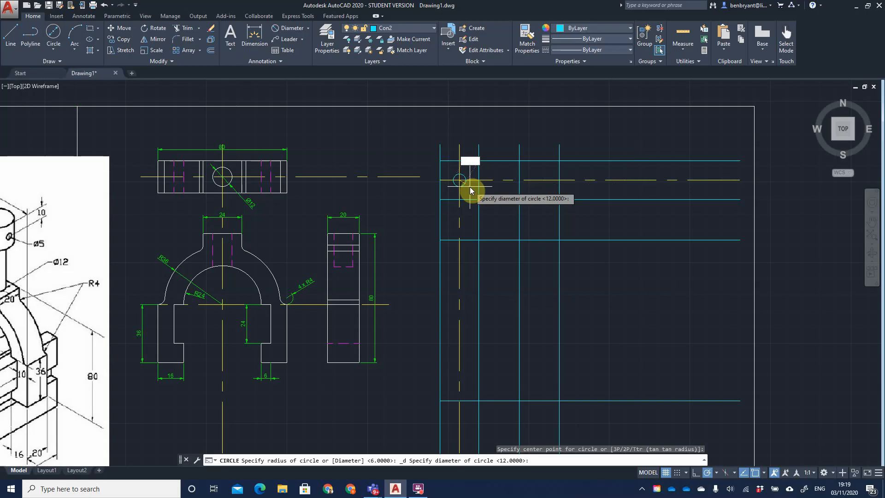
{"action": "type", "text": "24"}
{"action": "key", "text": "Return"}
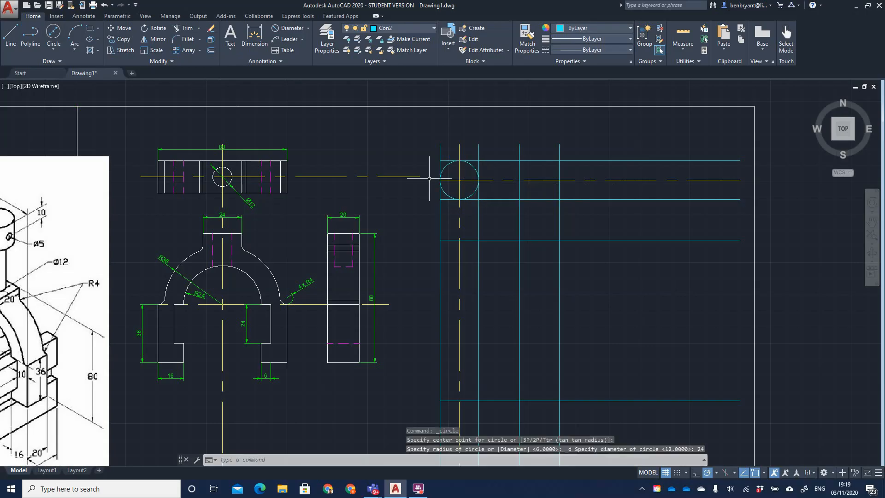
{"action": "left_click", "coordinate": [448, 168]}
{"action": "left_click", "coordinate": [447, 163]}
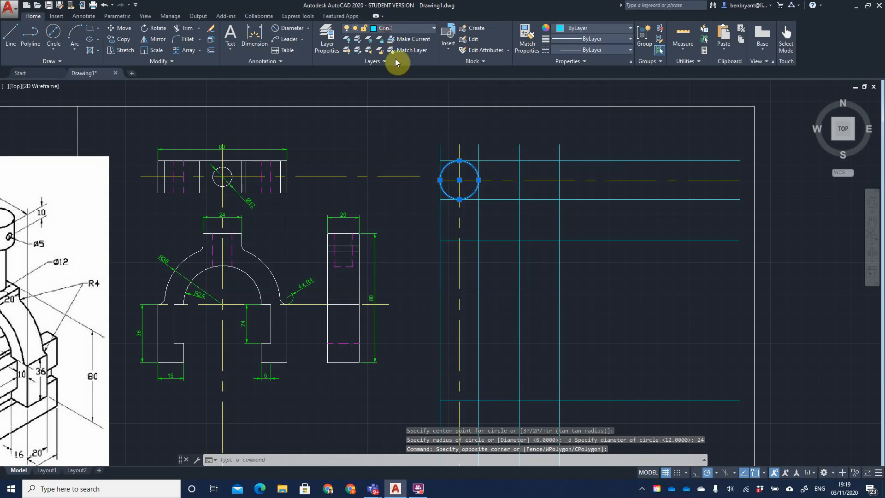
{"action": "left_click", "coordinate": [388, 29]}
{"action": "left_click", "coordinate": [398, 108]}
{"action": "key", "text": "Escape"}
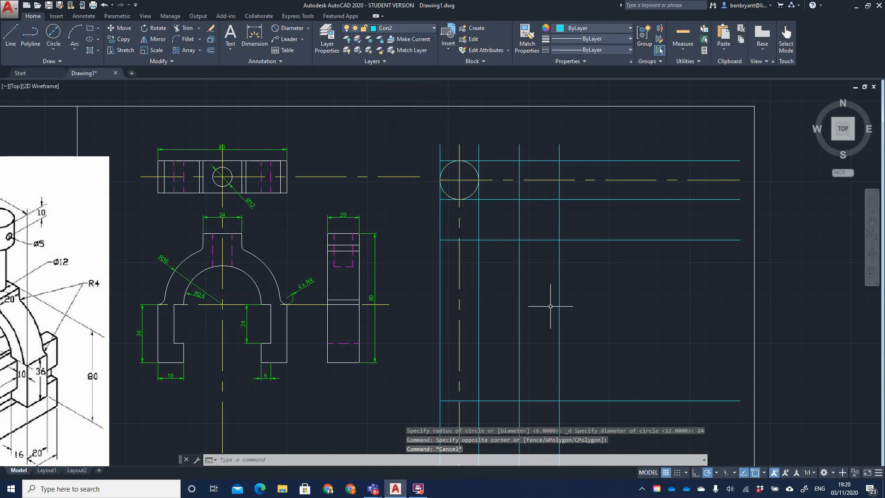
- Offset the third horizontal construction line, which marks the top of the screw's front view, 20 mm downward
{"action": "scroll", "coordinate": [551, 306], "scroll_direction": "down", "scroll_amount": 2}
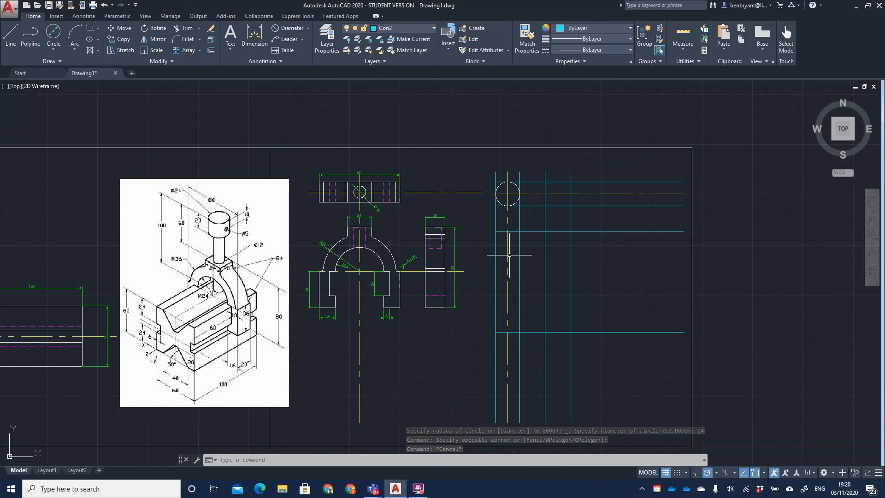
{"action": "type", "text": "offset"}
{"action": "key", "text": "Return"}
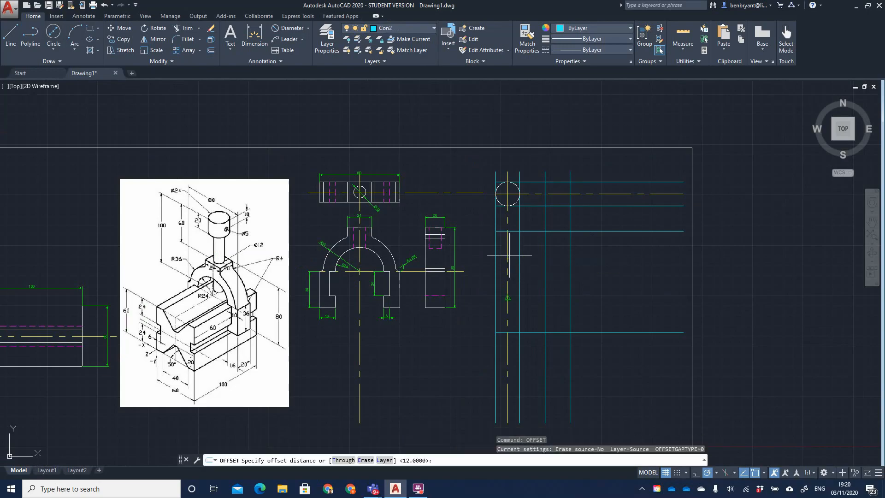
{"action": "type", "text": "20"}
{"action": "key", "text": "Return"}
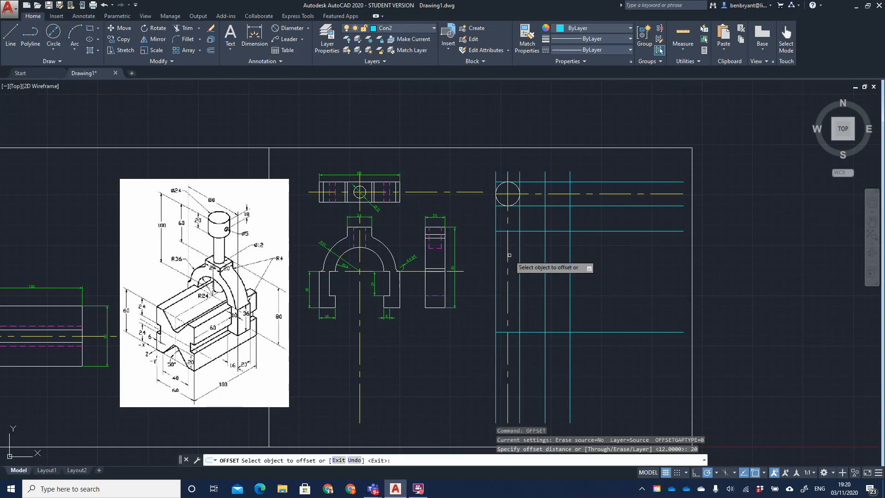
{"action": "left_click", "coordinate": [533, 230]}
{"action": "left_click", "coordinate": [530, 262]}
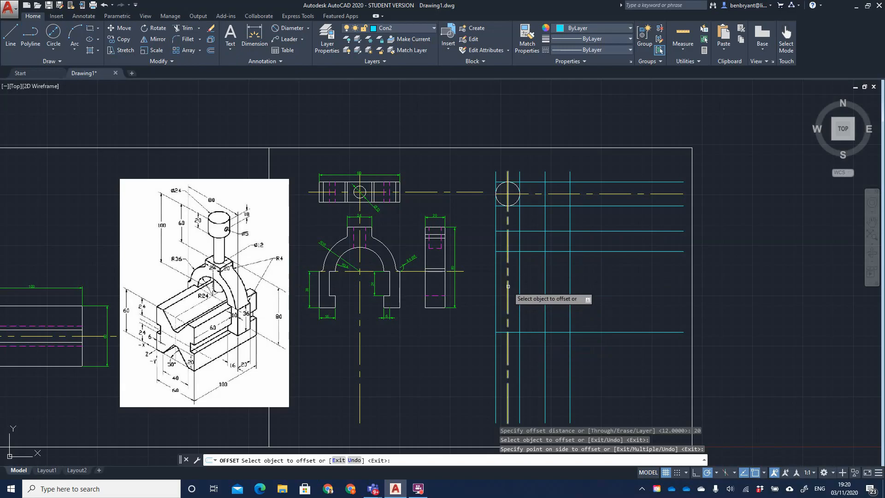
- Offset the clamp screw's vertical centre line 6 mm to each side
{"action": "left_click", "coordinate": [508, 285]}
{"action": "left_click", "coordinate": [505, 291]}
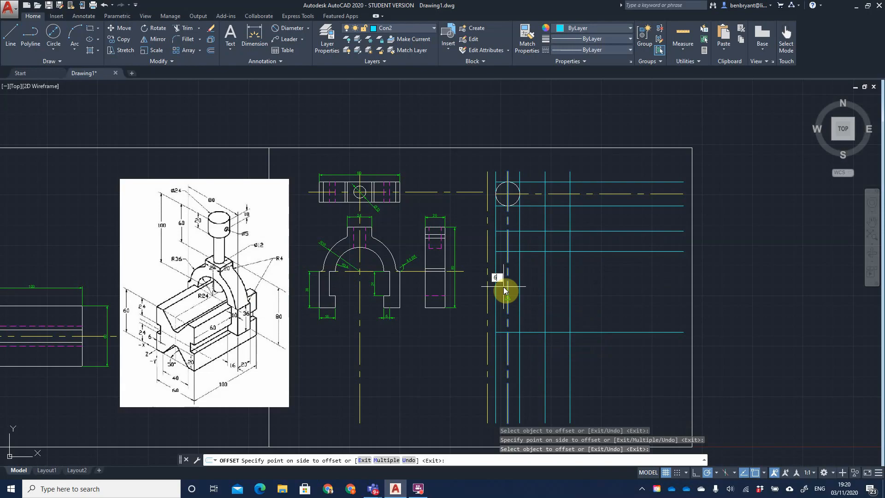
{"action": "key", "text": "Return"}
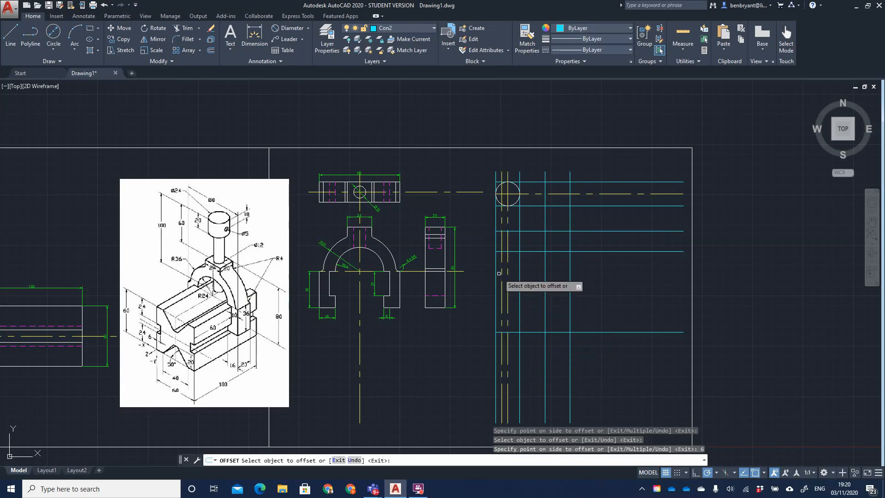
{"action": "left_click", "coordinate": [507, 277]}
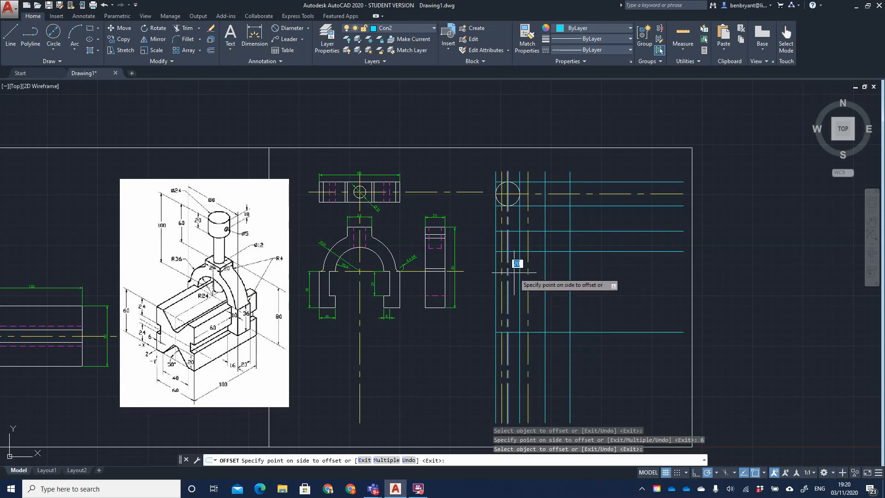
{"action": "left_click", "coordinate": [515, 277]}
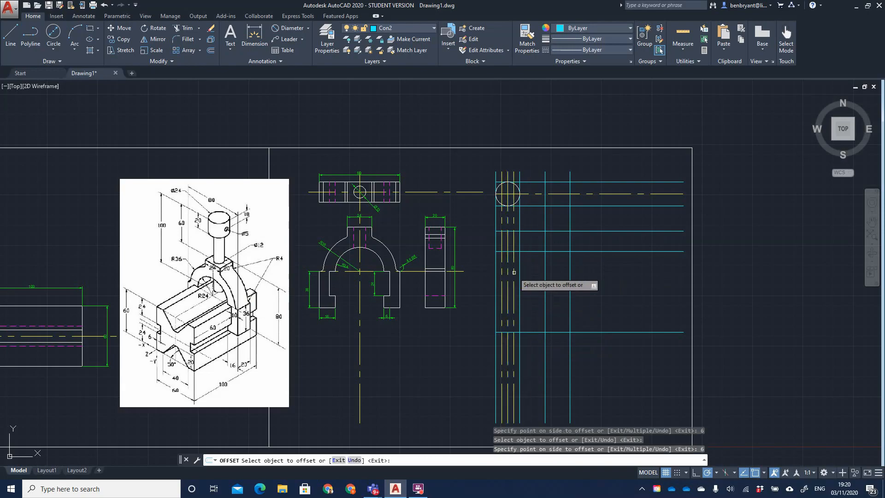
{"action": "key", "text": "Escape"}
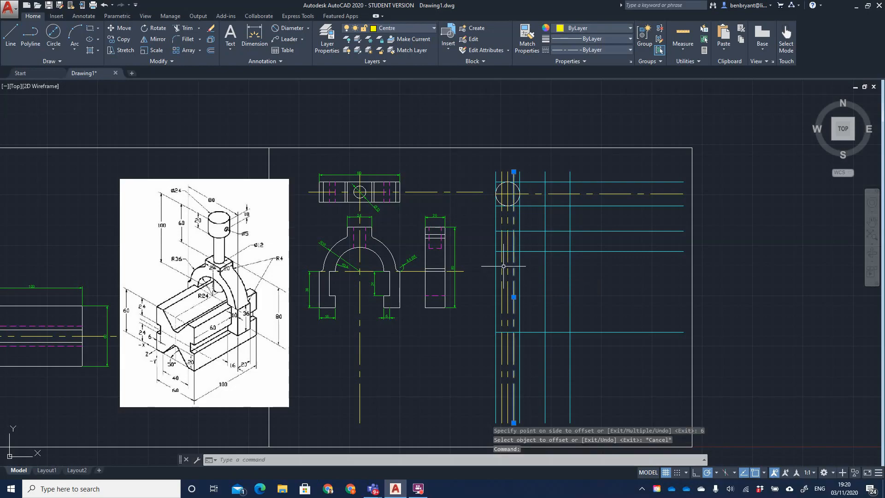
- Move the two 6 mm offset lines beside the clamp screw's vertical centre line to the Con2 layer
{"action": "left_click", "coordinate": [502, 274]}
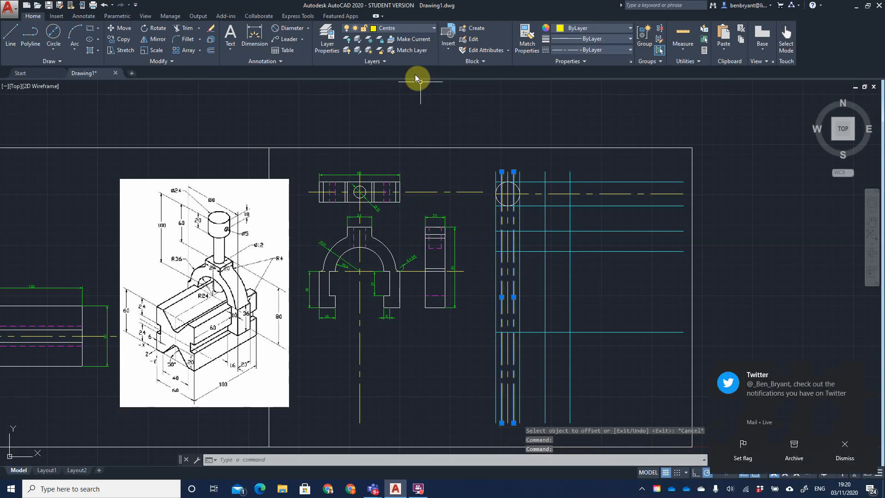
{"action": "left_click", "coordinate": [395, 29]}
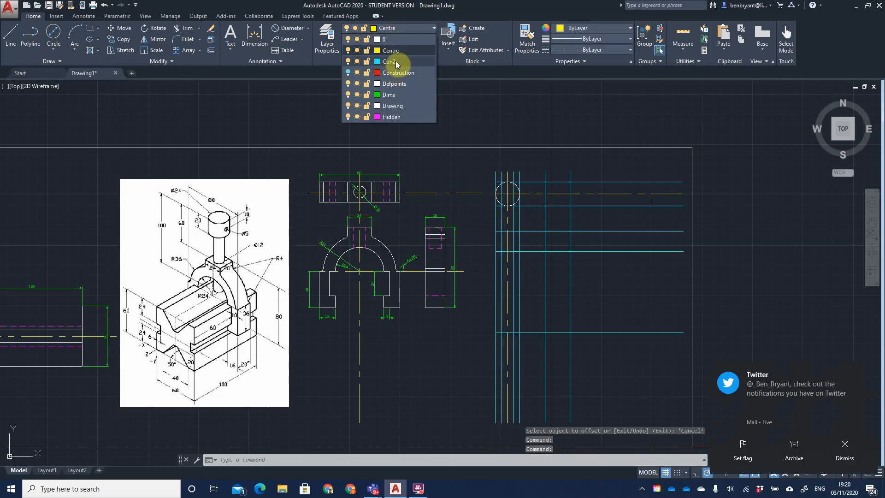
{"action": "left_click", "coordinate": [395, 63]}
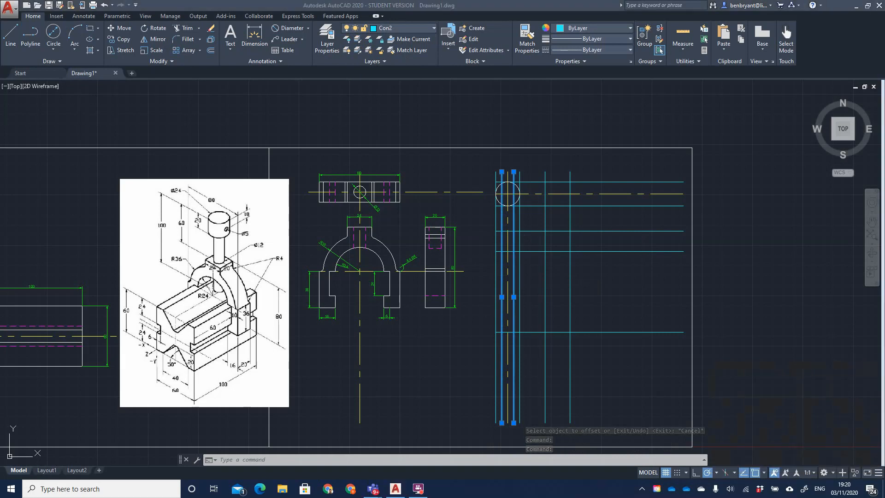
{"action": "key", "text": "Escape"}
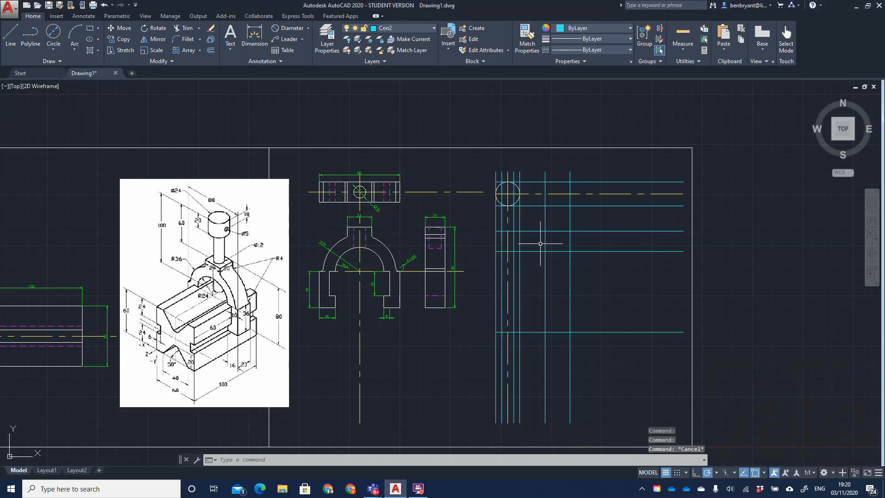
- On the Drawing layer, trace the clamp screw's front view outline over the construction grid, with a 24 by 20 mm head and 12 mm wide shank
{"action": "left_click", "coordinate": [405, 29]}
{"action": "left_click", "coordinate": [405, 29]}
{"action": "left_click", "coordinate": [404, 29]}
{"action": "left_click", "coordinate": [391, 106]}
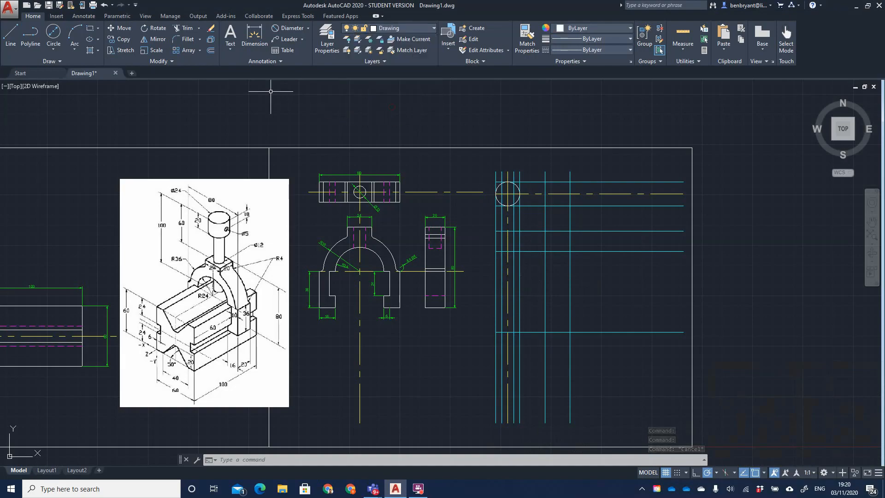
{"action": "left_click", "coordinate": [10, 36]}
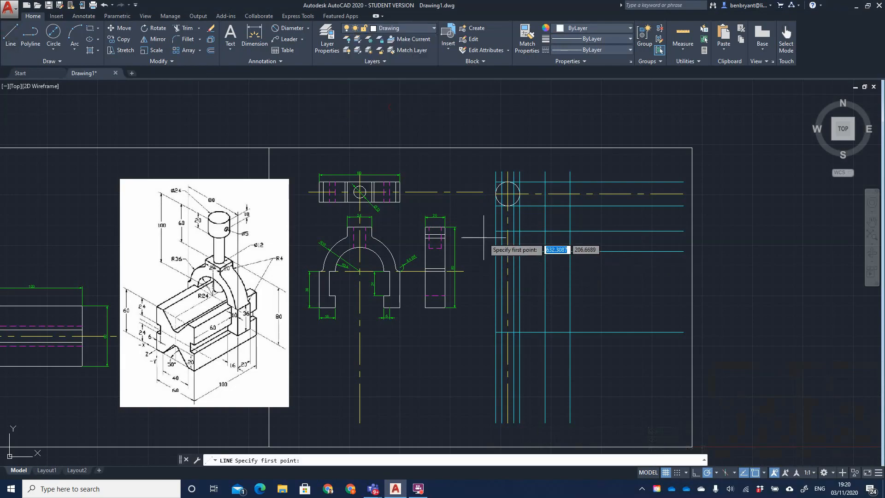
{"action": "left_click", "coordinate": [496, 251]}
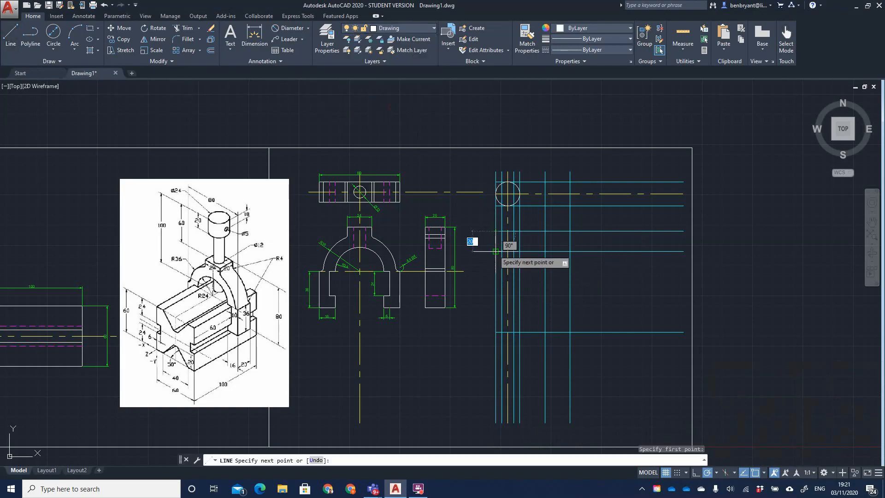
{"action": "left_click", "coordinate": [496, 231]}
{"action": "left_click", "coordinate": [501, 251]}
{"action": "left_click", "coordinate": [502, 332]}
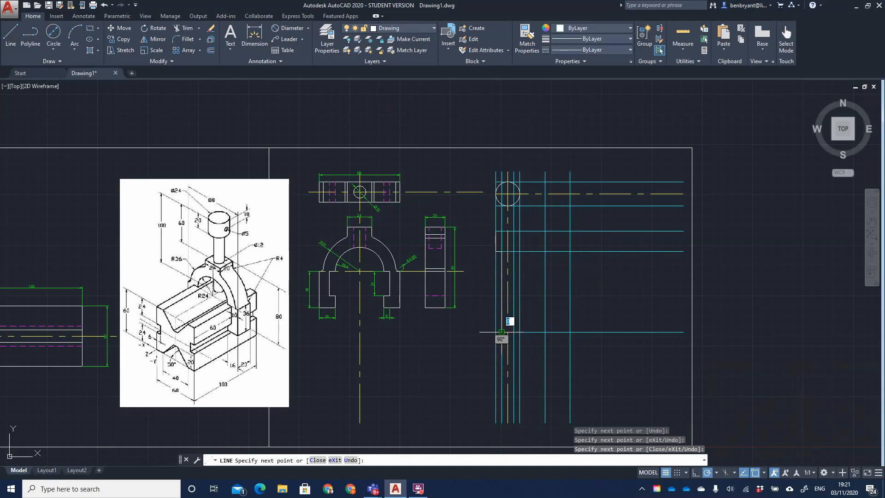
{"action": "left_click", "coordinate": [513, 332]}
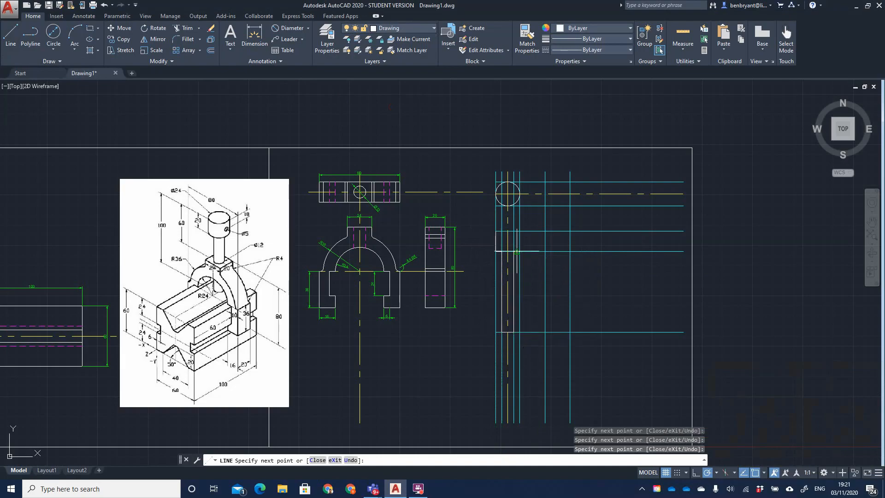
{"action": "left_click", "coordinate": [517, 251]}
{"action": "left_click", "coordinate": [517, 231]}
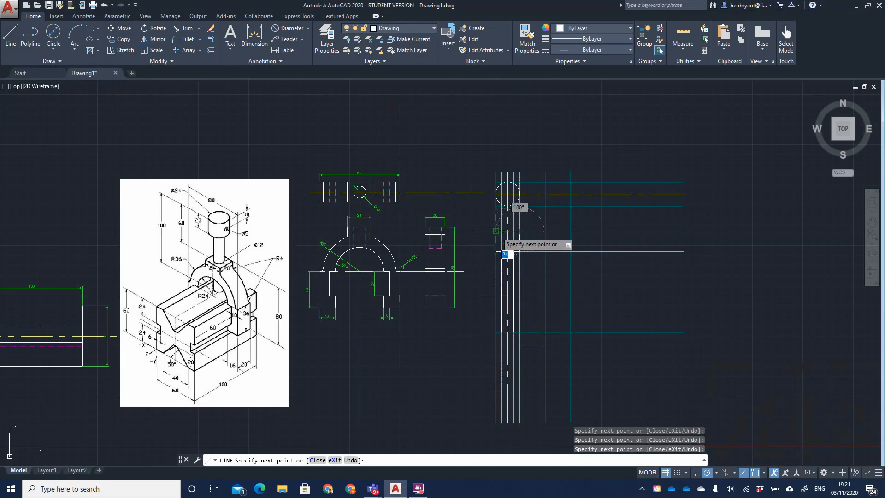
{"action": "key", "text": "Escape"}
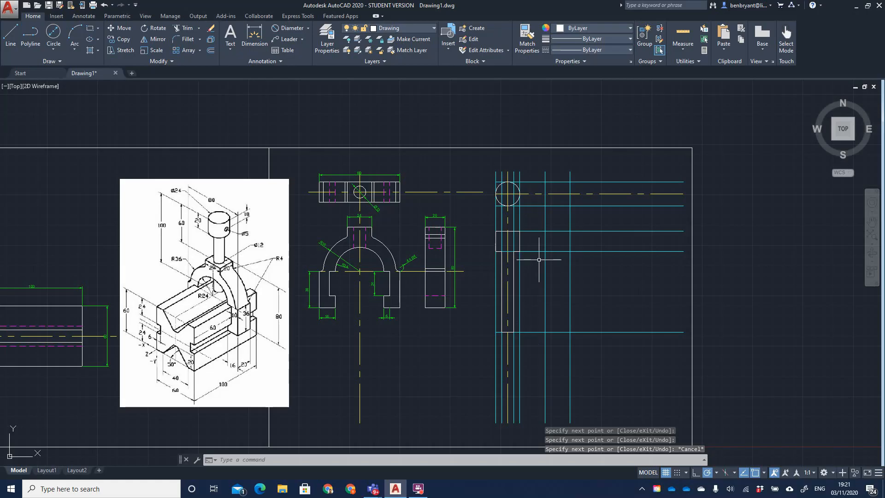
- Start copying the clamp screw's complete front view outline, selecting both its head and shank
{"action": "type", "text": "copy"}
{"action": "key", "text": "Return"}
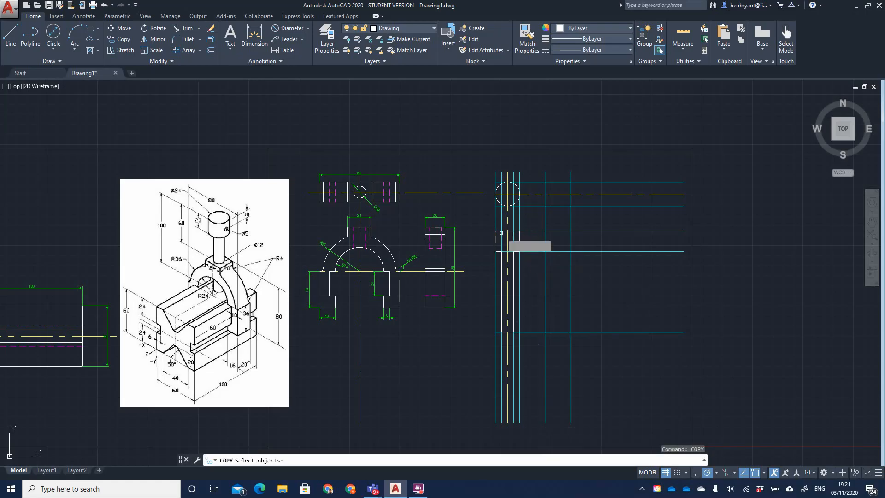
{"action": "left_click", "coordinate": [490, 226]}
{"action": "left_click", "coordinate": [527, 335]}
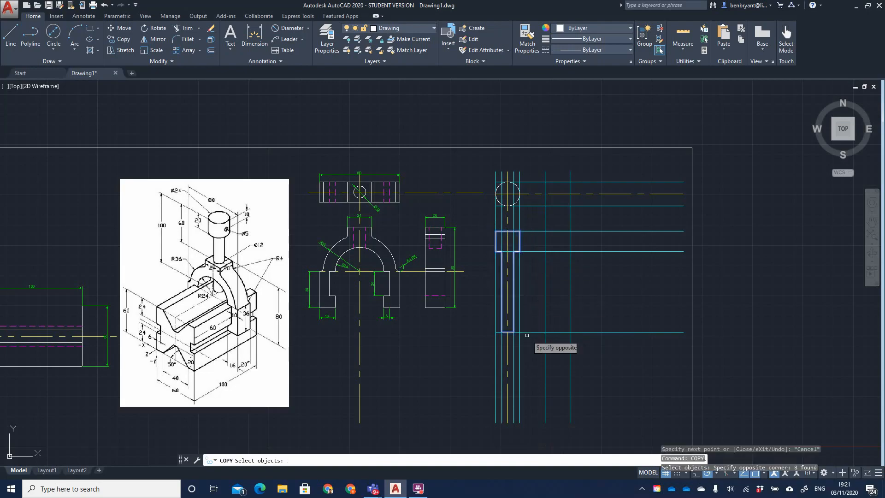
- Copy the pin's front-view outline horizontally from its top corner to the nearest vertical construction line of the side view
{"action": "key", "text": "Return"}
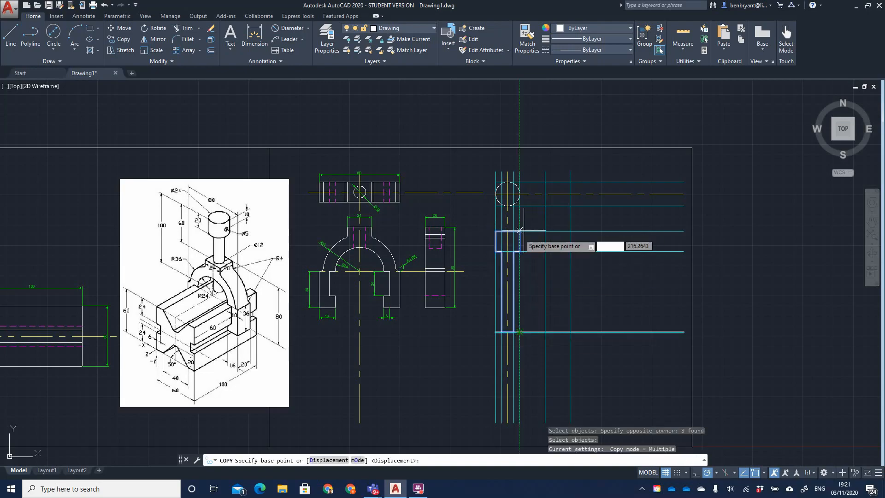
{"action": "left_click", "coordinate": [495, 231]}
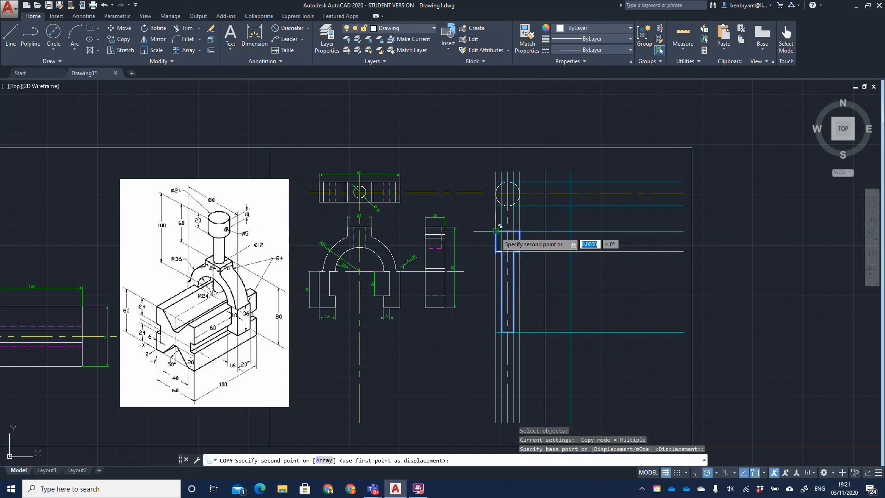
{"action": "left_click", "coordinate": [545, 231]}
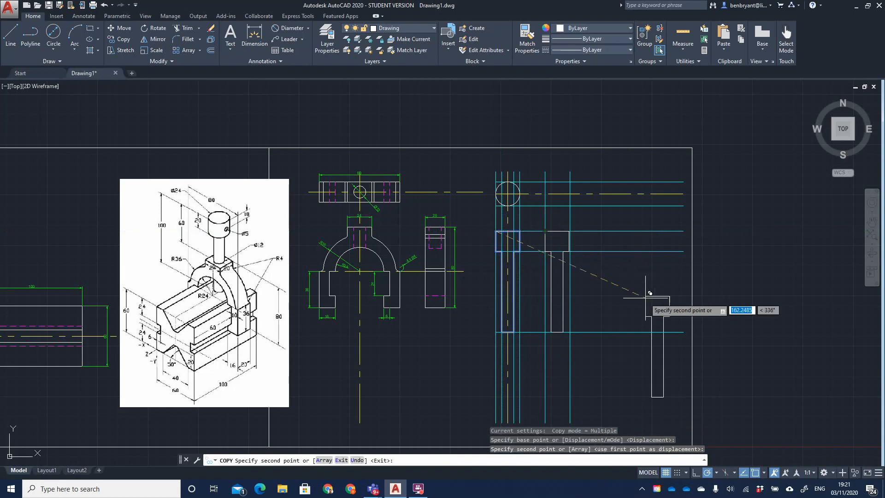
{"action": "key", "text": "Escape"}
- Offset the side view's first vertical construction line by 24 towards the far edge of the head and delete the misaligned construction line there
{"action": "scroll", "coordinate": [589, 253], "scroll_direction": "up", "scroll_amount": 5}
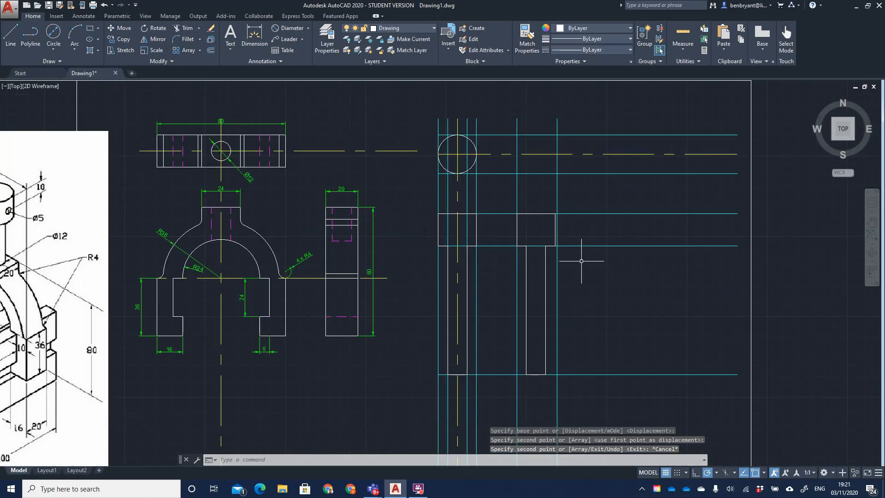
{"action": "scroll", "coordinate": [531, 253], "scroll_direction": "down", "scroll_amount": 2}
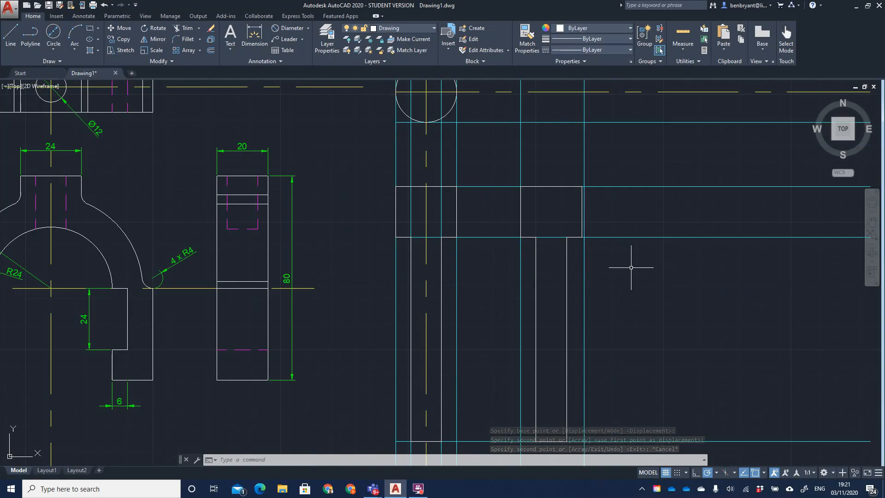
{"action": "type", "text": "offset"}
{"action": "key", "text": "Return"}
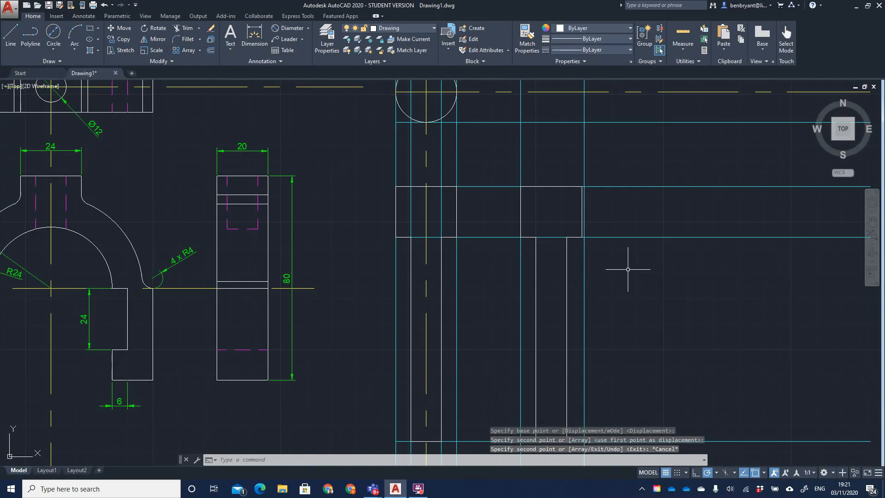
{"action": "type", "text": "24"}
{"action": "key", "text": "Return"}
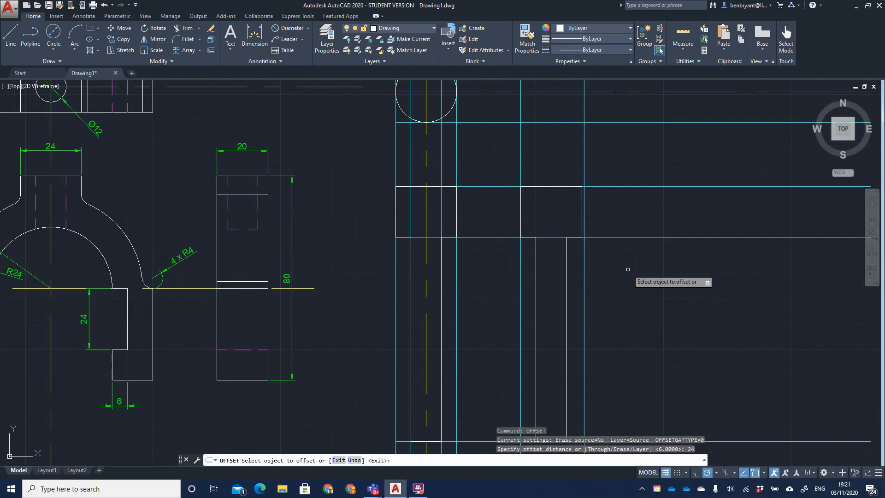
{"action": "left_click", "coordinate": [520, 279]}
{"action": "left_click", "coordinate": [567, 272]}
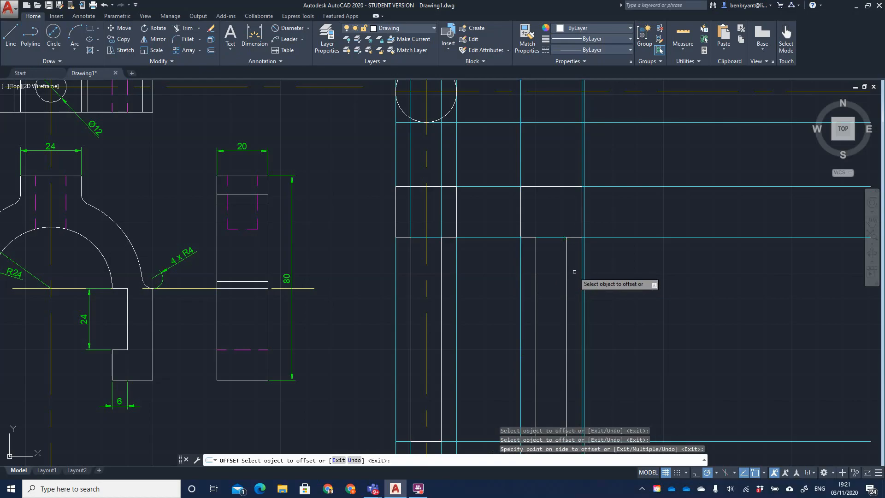
{"action": "key", "text": "Escape"}
{"action": "left_click", "coordinate": [585, 271]}
{"action": "key", "text": "Delete"}
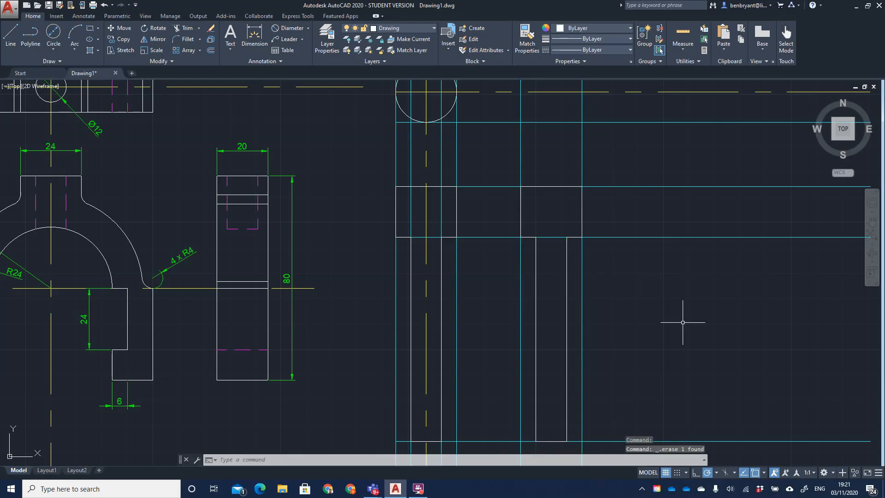
- Examine the pin in the isometric reference drawing alongside its orthographic views
{"action": "scroll", "coordinate": [486, 241], "scroll_direction": "down", "scroll_amount": 2}
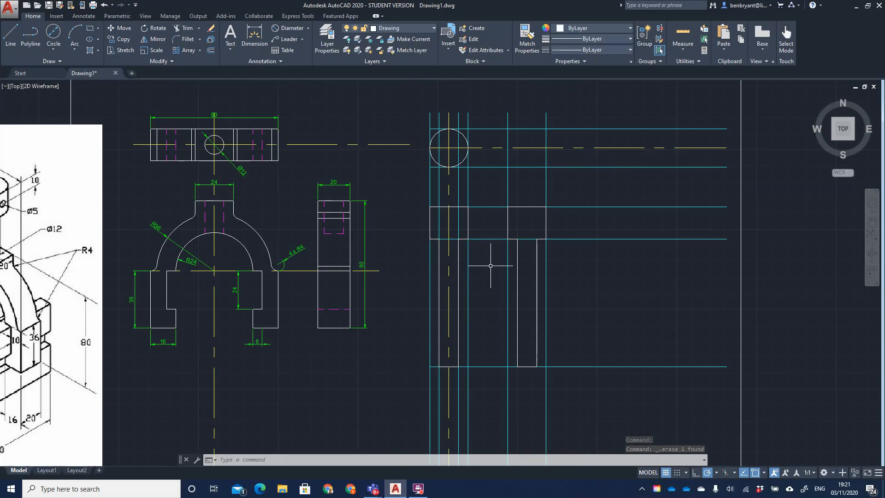
{"action": "scroll", "coordinate": [490, 265], "scroll_direction": "down", "scroll_amount": 2}
{"action": "scroll", "coordinate": [487, 265], "scroll_direction": "up", "scroll_amount": 2}
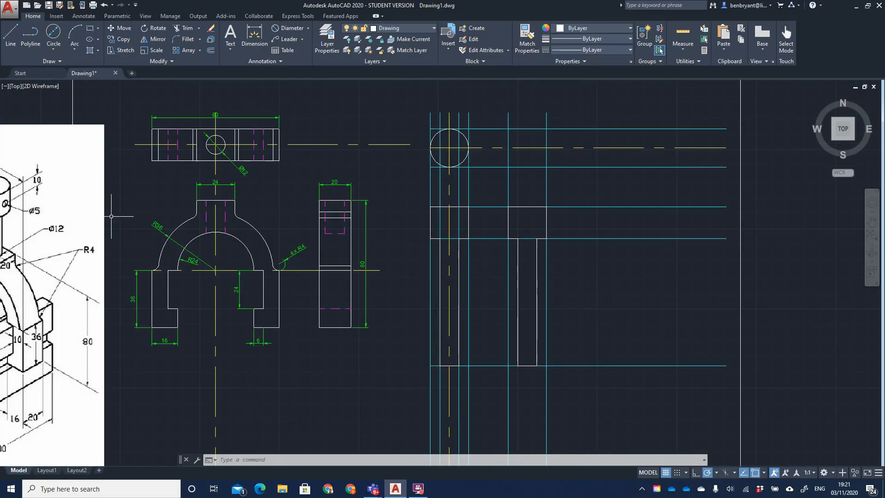
{"action": "scroll", "coordinate": [521, 198], "scroll_direction": "down", "scroll_amount": 3}
{"action": "scroll", "coordinate": [521, 198], "scroll_direction": "up", "scroll_amount": 2}
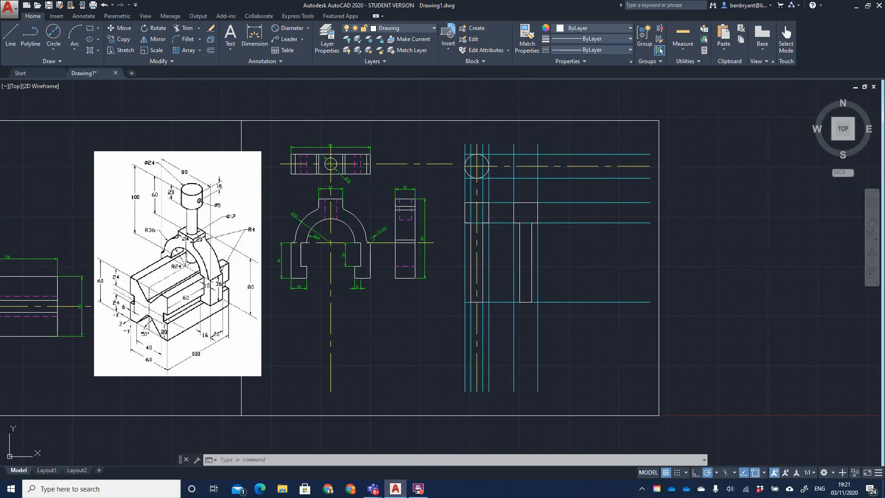
{"action": "scroll", "coordinate": [479, 262], "scroll_direction": "up", "scroll_amount": 2}
{"action": "scroll", "coordinate": [478, 263], "scroll_direction": "down", "scroll_amount": 2}
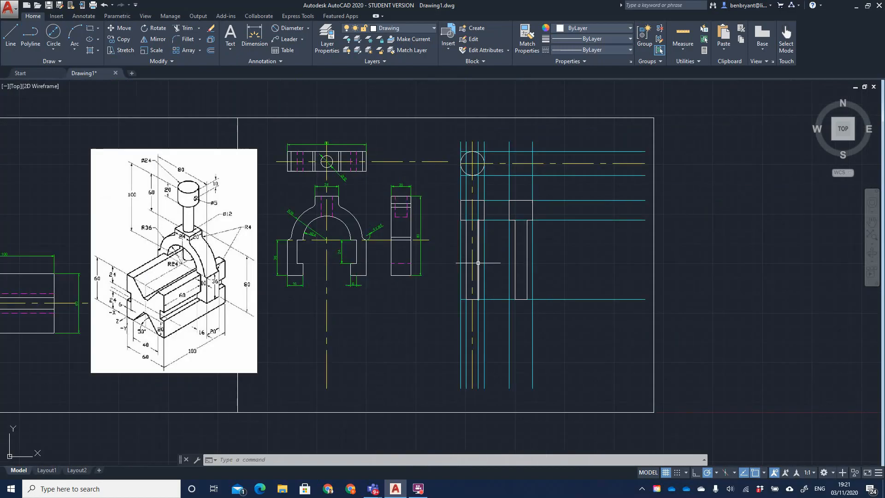
- Offset the pin's vertical centre line by 5.1 to both sides in the front view
{"action": "scroll", "coordinate": [486, 258], "scroll_direction": "up", "scroll_amount": 4}
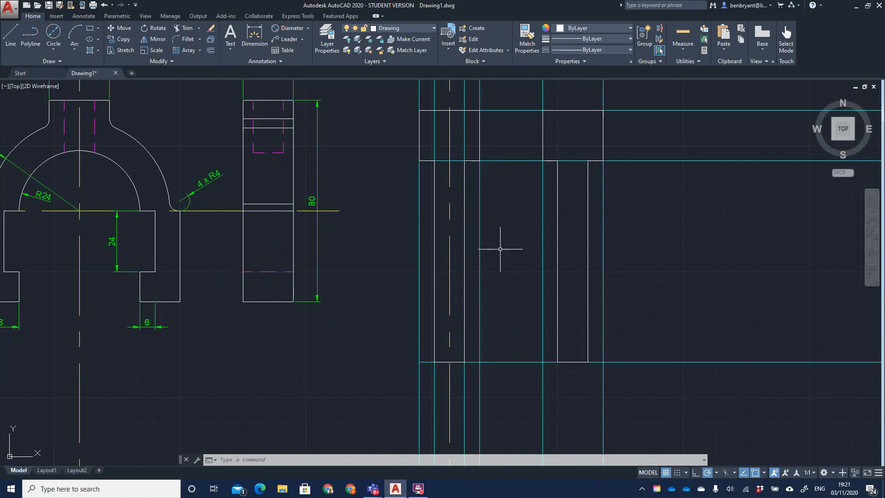
{"action": "type", "text": "offset"}
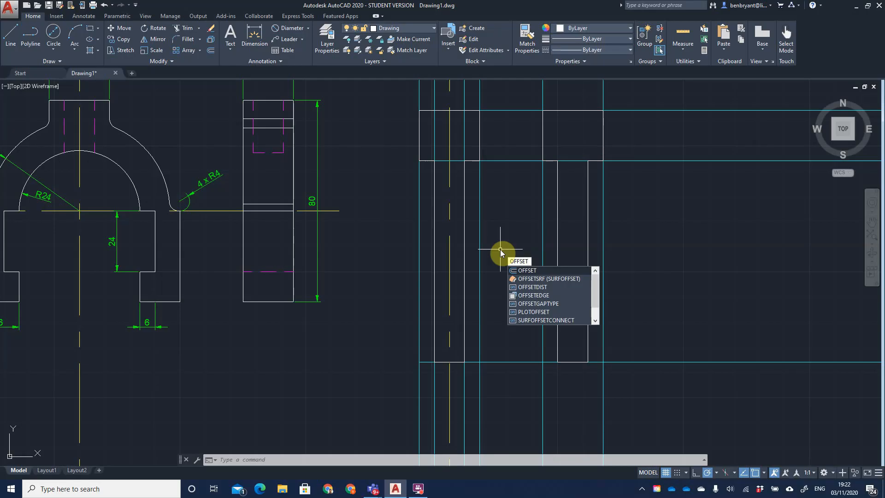
{"action": "key", "text": "Return"}
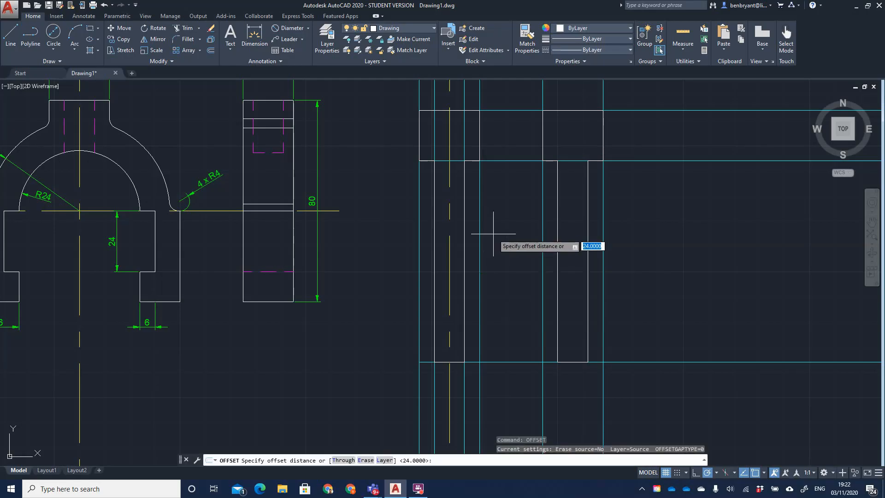
{"action": "type", "text": "5.1"}
{"action": "key", "text": "Return"}
{"action": "left_click", "coordinate": [450, 242]}
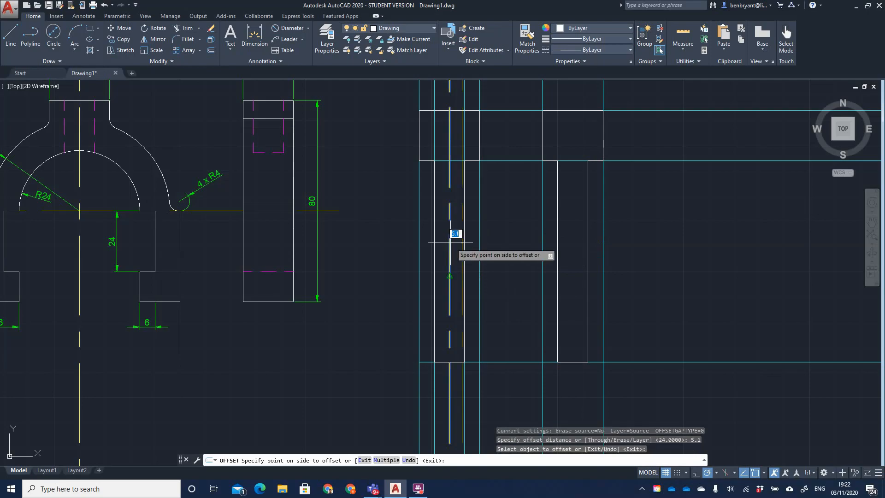
{"action": "left_click", "coordinate": [451, 243]}
{"action": "left_click", "coordinate": [450, 245]}
{"action": "left_click", "coordinate": [445, 248]}
{"action": "key", "text": "Escape"}
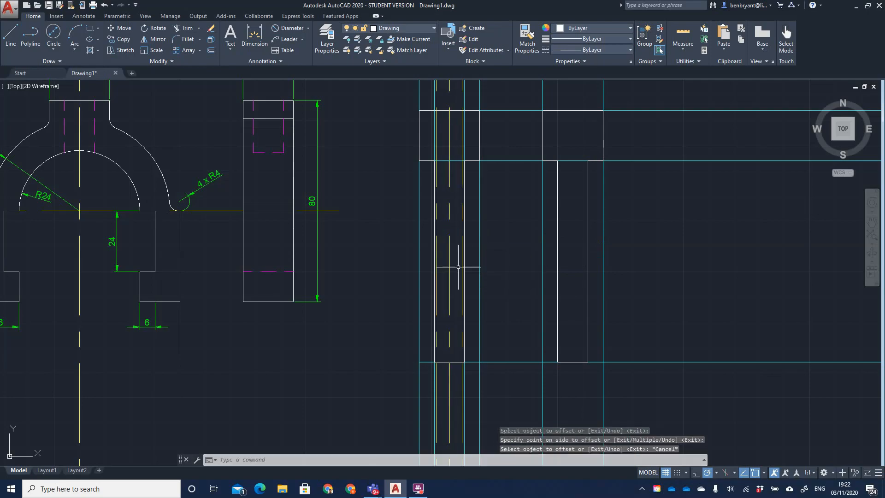
- Move the two offset copies of the centre line to the Con2 layer
{"action": "left_click", "coordinate": [461, 262]}
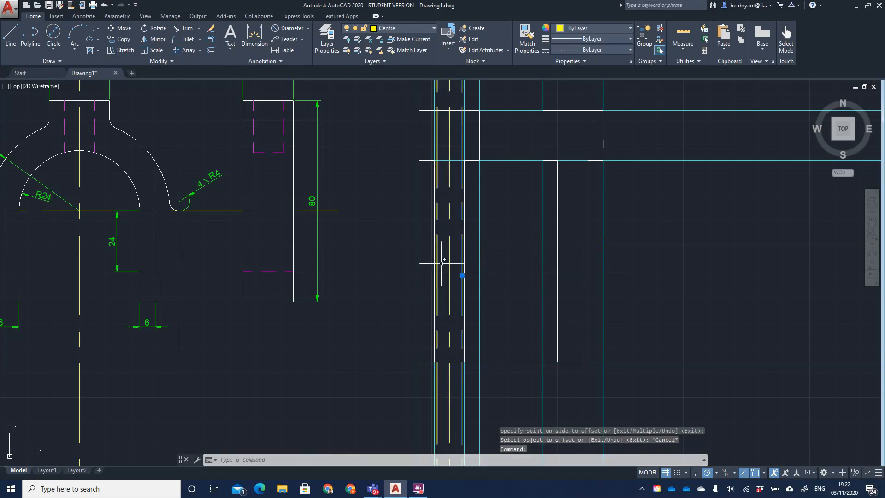
{"action": "left_click", "coordinate": [437, 260]}
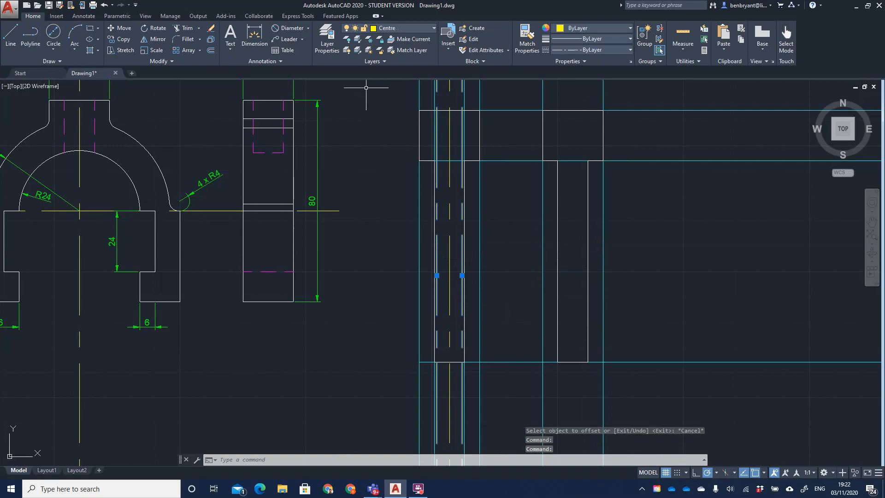
{"action": "left_click", "coordinate": [398, 28]}
{"action": "left_click", "coordinate": [401, 63]}
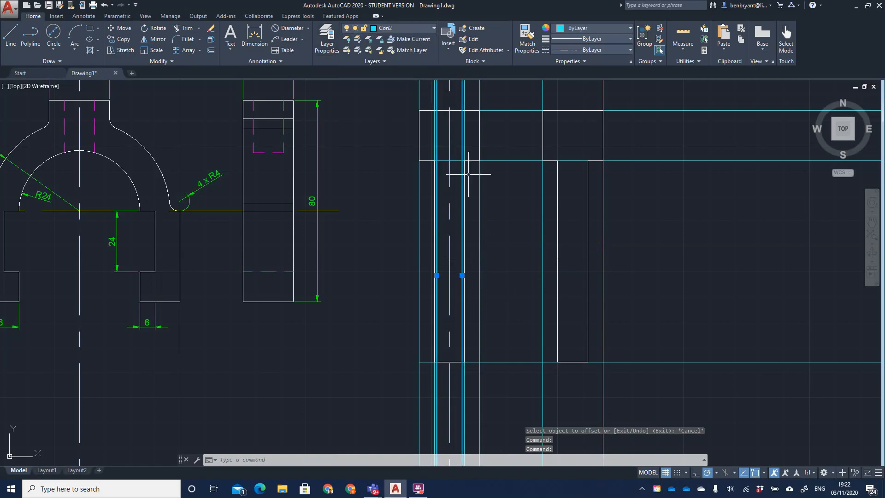
{"action": "key", "text": "Escape"}
- Make Hidden the current layer and draw two thread lines along the 5.1 offset lines, between the head's underside and the shank's end
{"action": "left_click", "coordinate": [389, 29]}
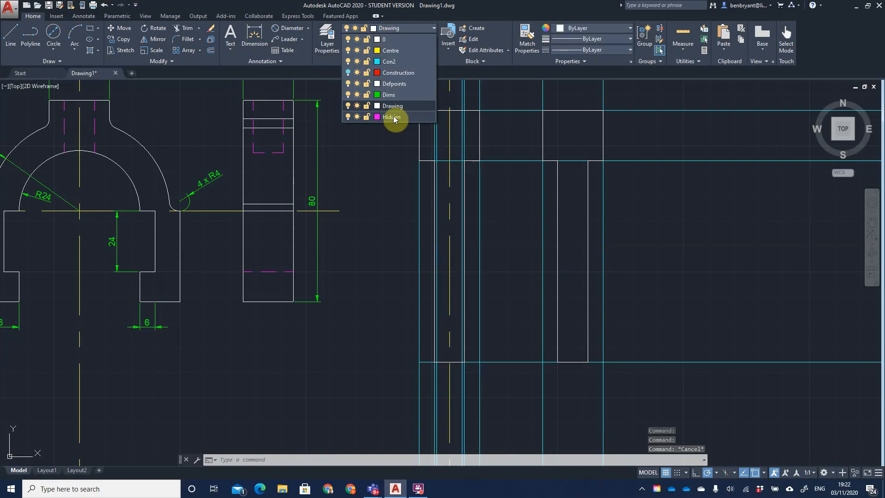
{"action": "left_click", "coordinate": [393, 117]}
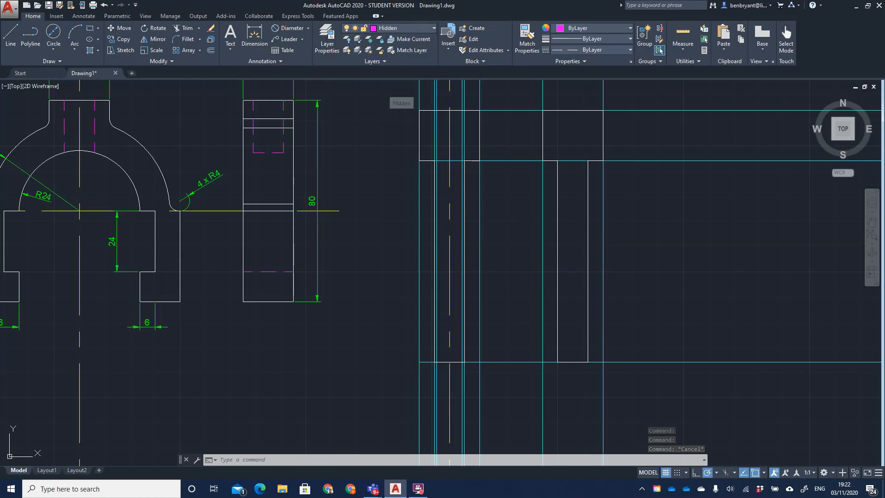
{"action": "left_click", "coordinate": [10, 35]}
{"action": "left_click", "coordinate": [436, 361]}
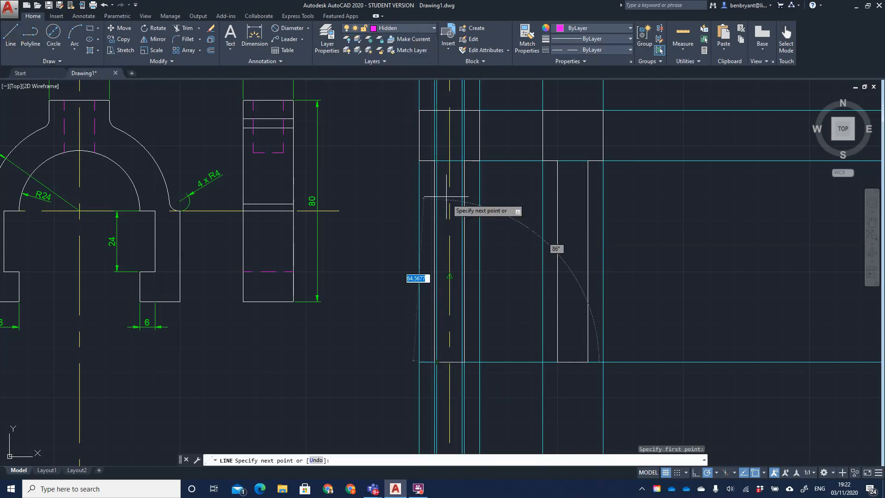
{"action": "left_click", "coordinate": [434, 161]}
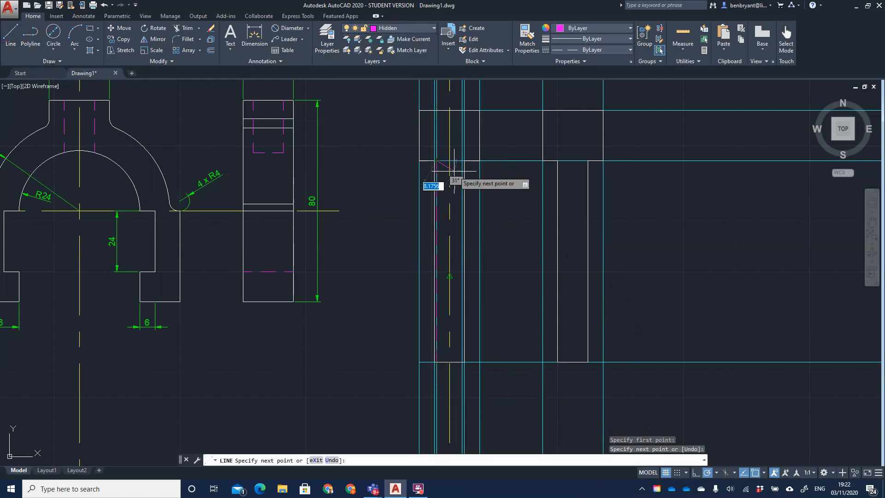
{"action": "key", "text": "Return"}
{"action": "key", "text": "Return"}
{"action": "left_click", "coordinate": [463, 161]}
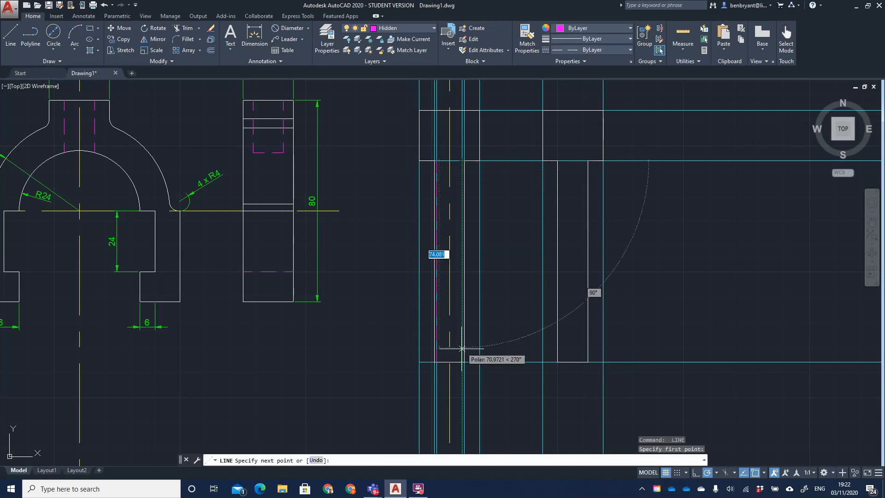
{"action": "left_click", "coordinate": [463, 362]}
{"action": "key", "text": "Return"}
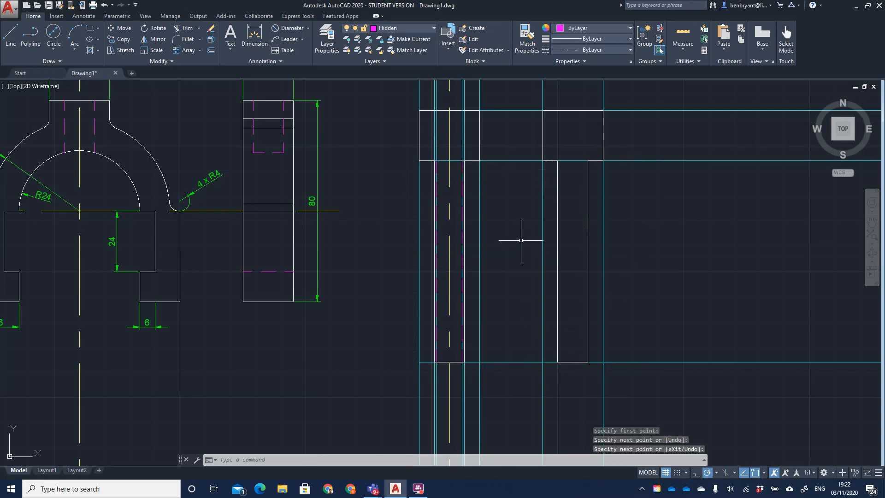
- Offset both vertical shank edges of the side view inward by 1.75
{"action": "type", "text": "offse"}
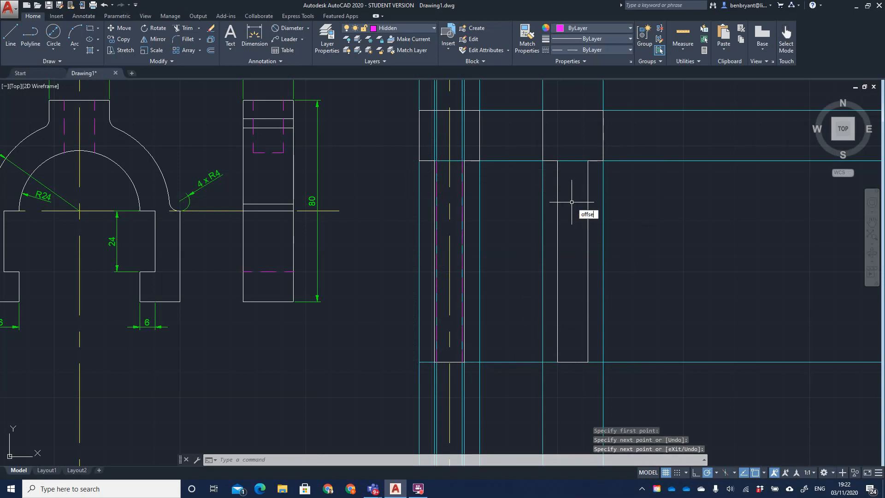
{"action": "type", "text": "t"}
{"action": "key", "text": "Return"}
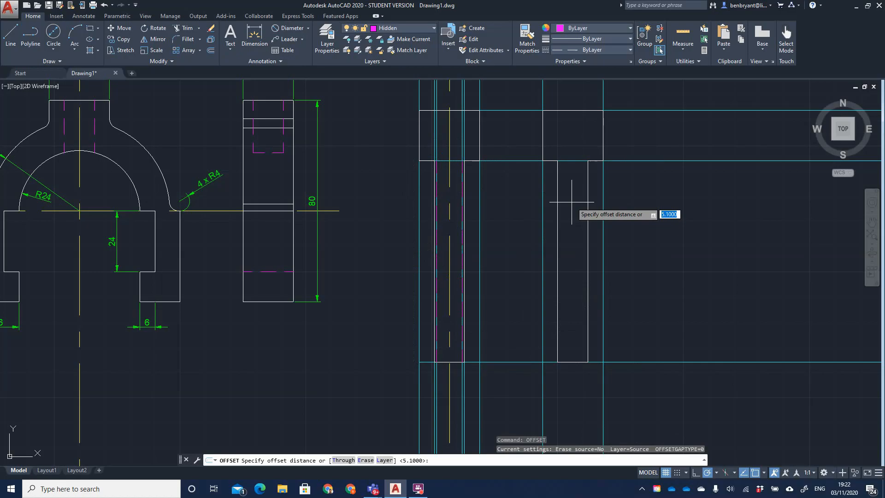
{"action": "type", "text": "1."}
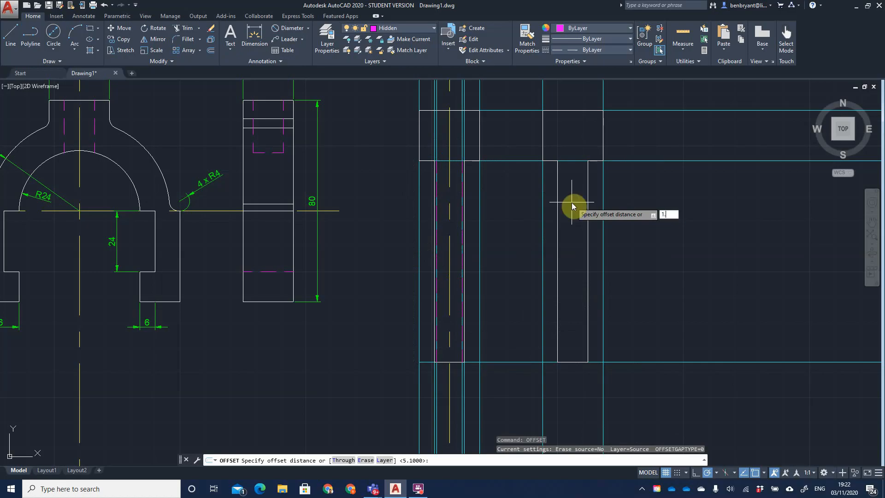
{"action": "type", "text": "75"}
{"action": "key", "text": "Return"}
{"action": "left_click", "coordinate": [558, 196]}
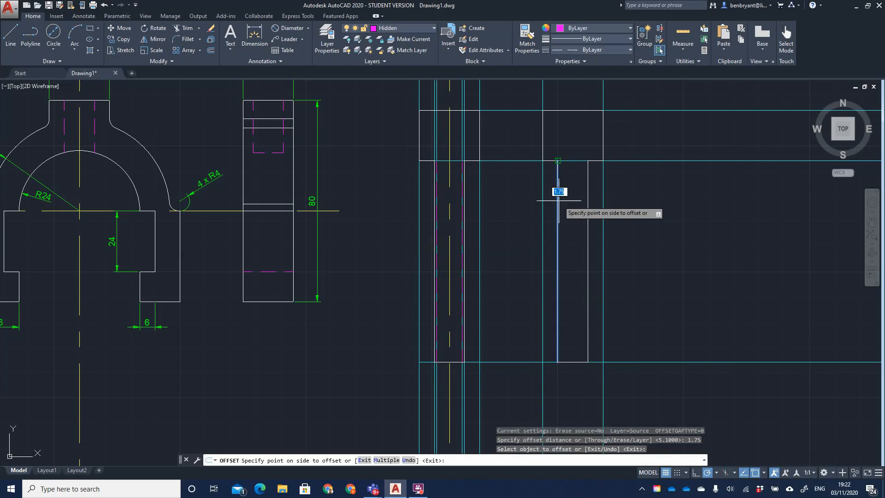
{"action": "left_click", "coordinate": [572, 200]}
{"action": "left_click", "coordinate": [588, 194]}
{"action": "left_click", "coordinate": [582, 188]}
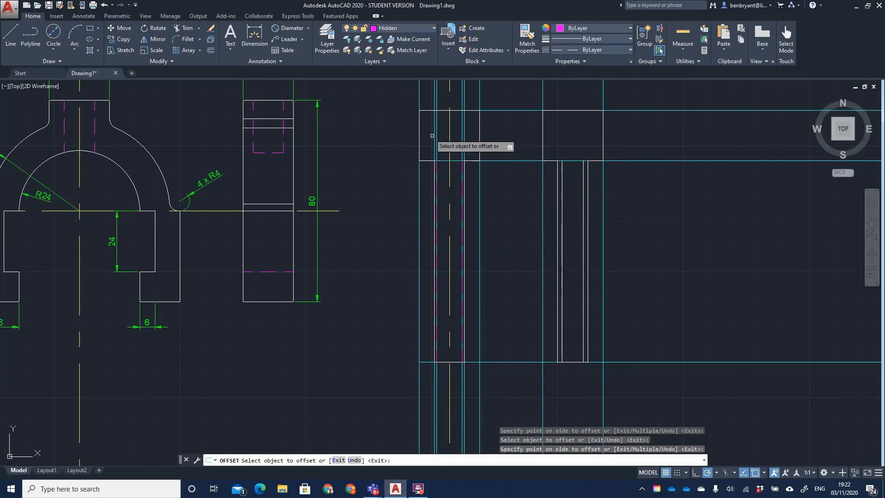
- Measure the spacing of the inner lines in the pin's side view and of the hidden thread lines in the front view
{"action": "left_click", "coordinate": [307, 28]}
{"action": "left_click", "coordinate": [286, 45]}
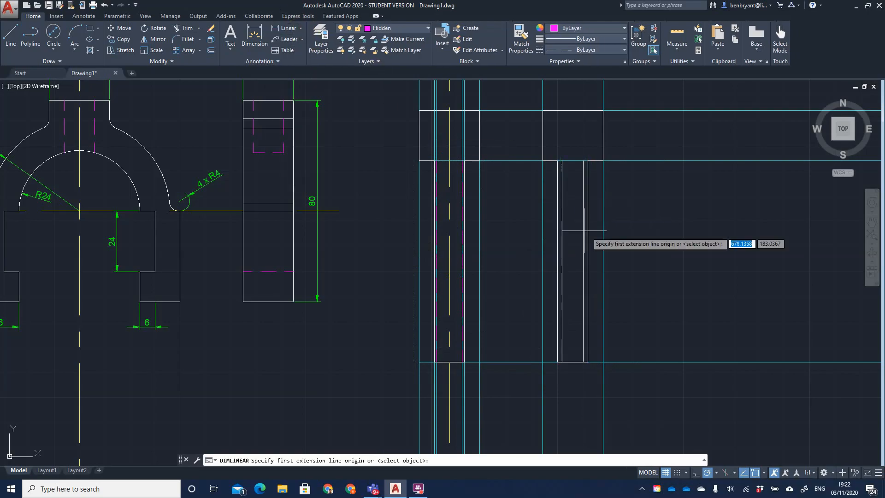
{"action": "left_click", "coordinate": [562, 160]}
{"action": "left_click", "coordinate": [577, 161]}
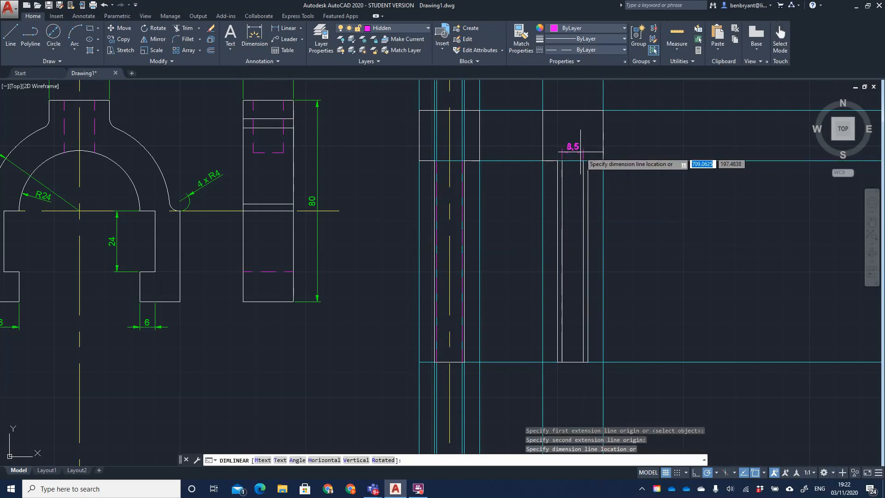
{"action": "key", "text": "Escape"}
{"action": "key", "text": "Return"}
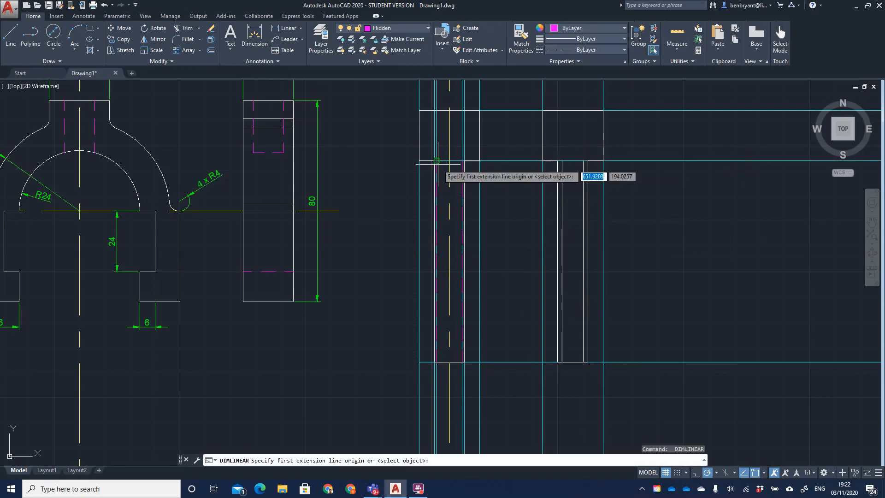
{"action": "left_click", "coordinate": [436, 161]}
{"action": "left_click", "coordinate": [463, 160]}
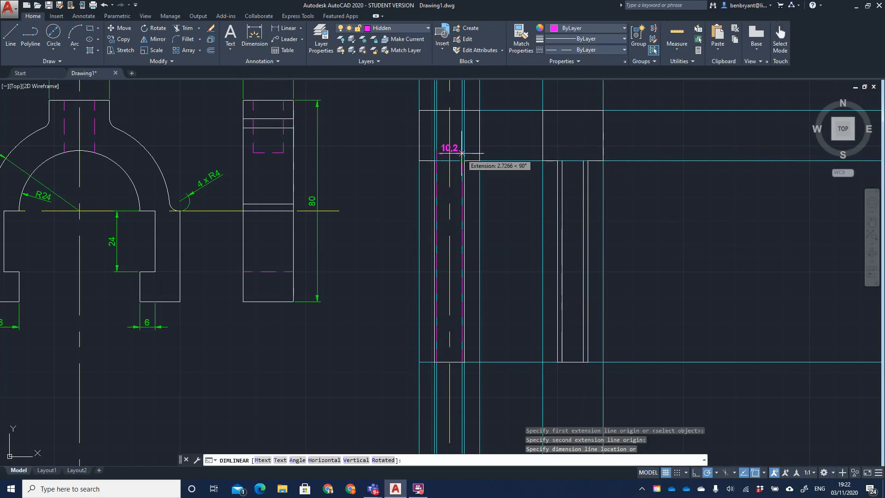
{"action": "key", "text": "Escape"}
- Delete the two inner offset lines from the shank in the pin's side view
{"action": "left_click", "coordinate": [562, 167]}
{"action": "key", "text": "Delete"}
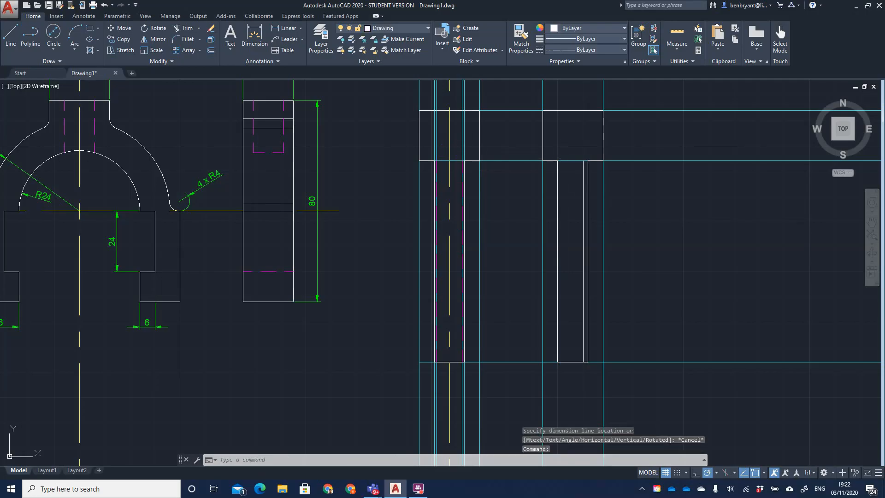
{"action": "left_click", "coordinate": [584, 193]}
{"action": "key", "text": "Delete"}
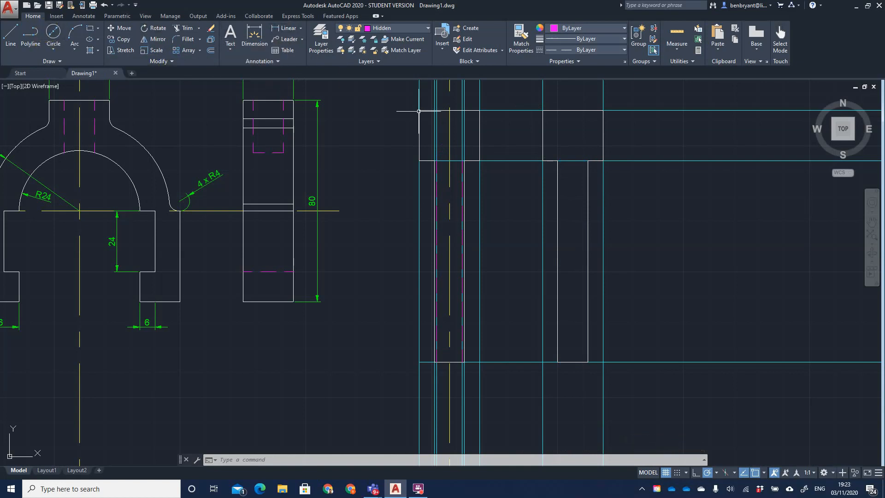
- Offset both vertical shank edges of the side view inward by 1.2
{"action": "type", "text": "o"}
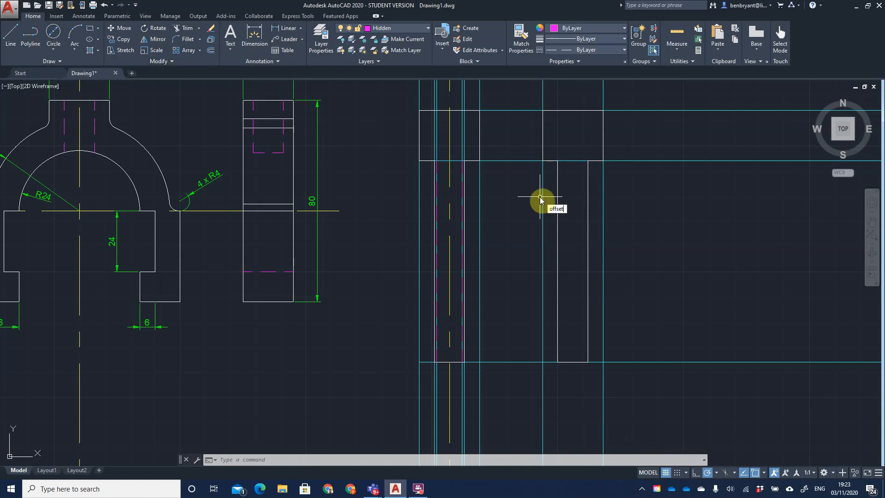
{"action": "type", "text": "ffset"}
{"action": "key", "text": "Return"}
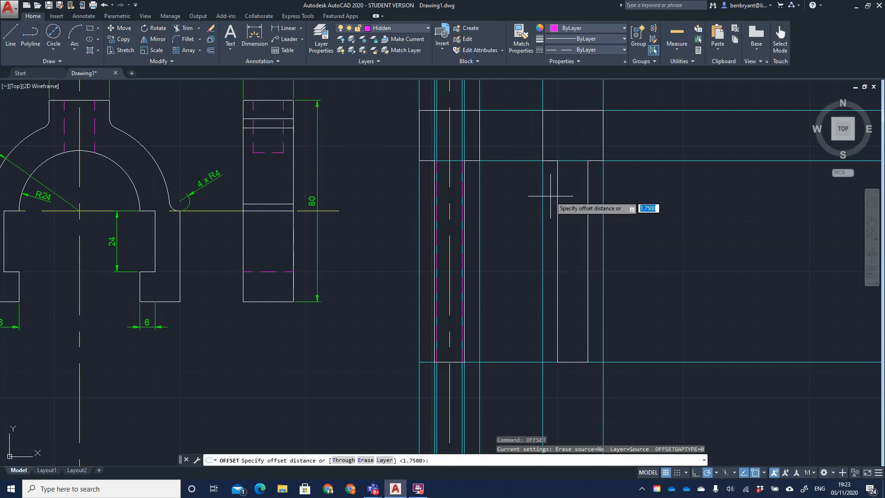
{"action": "type", "text": "1.2"}
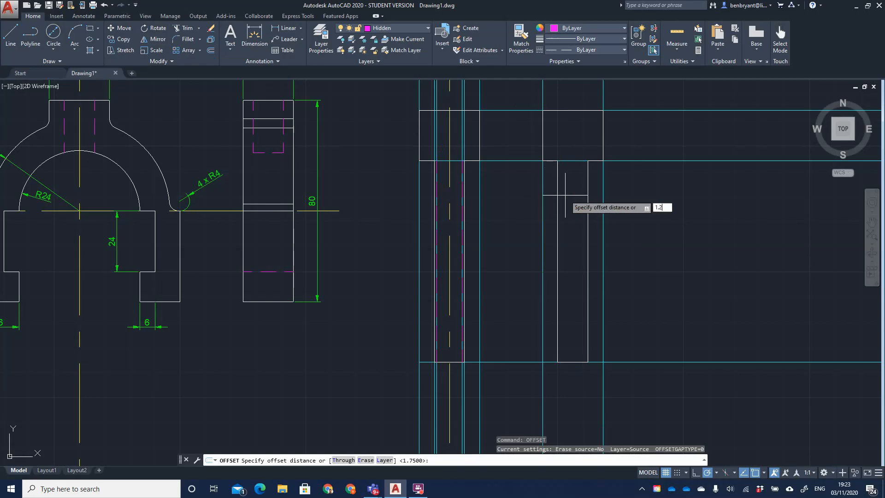
{"action": "key", "text": "Return"}
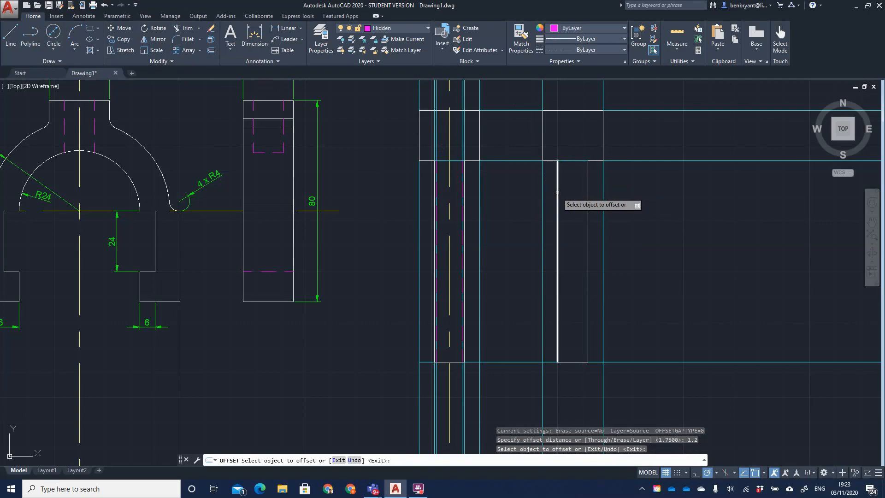
{"action": "left_click", "coordinate": [558, 192]}
{"action": "left_click", "coordinate": [586, 191]}
{"action": "left_click", "coordinate": [577, 194]}
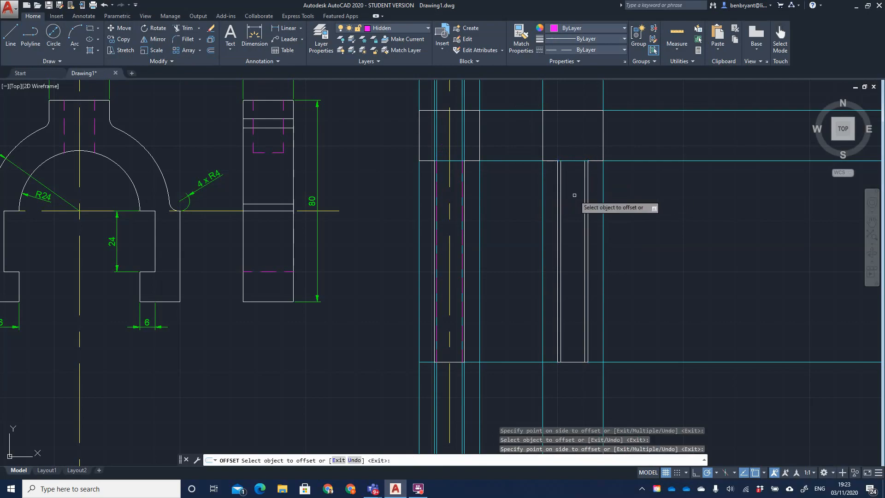
{"action": "key", "text": "Escape"}
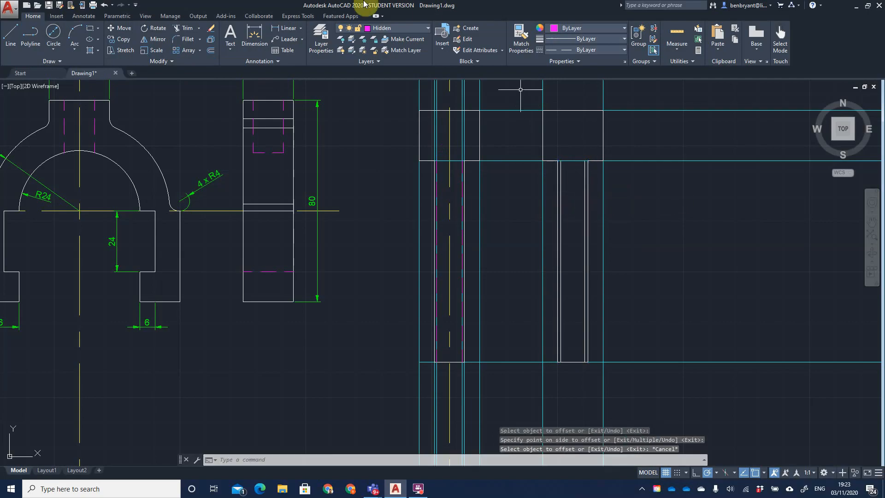
- Measure the spacing of the new inner lines in the side view and check it against the front view
{"action": "left_click", "coordinate": [286, 26]}
{"action": "left_click", "coordinate": [560, 160]}
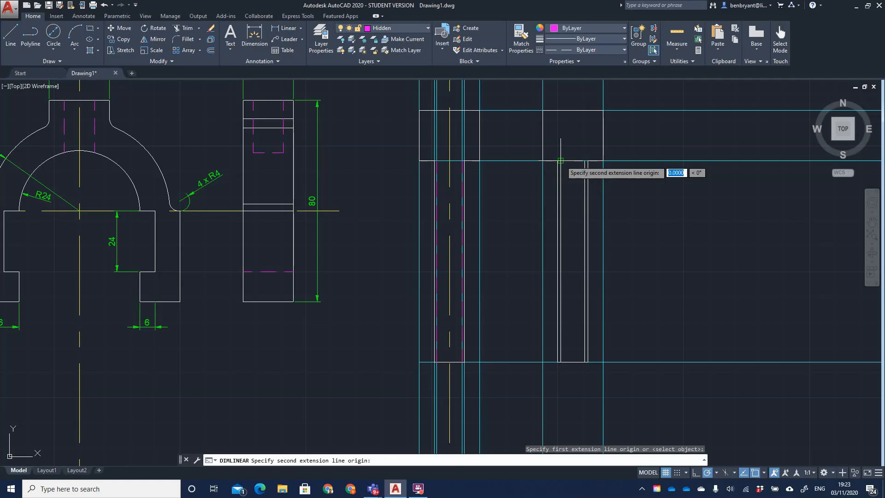
{"action": "left_click", "coordinate": [585, 161]}
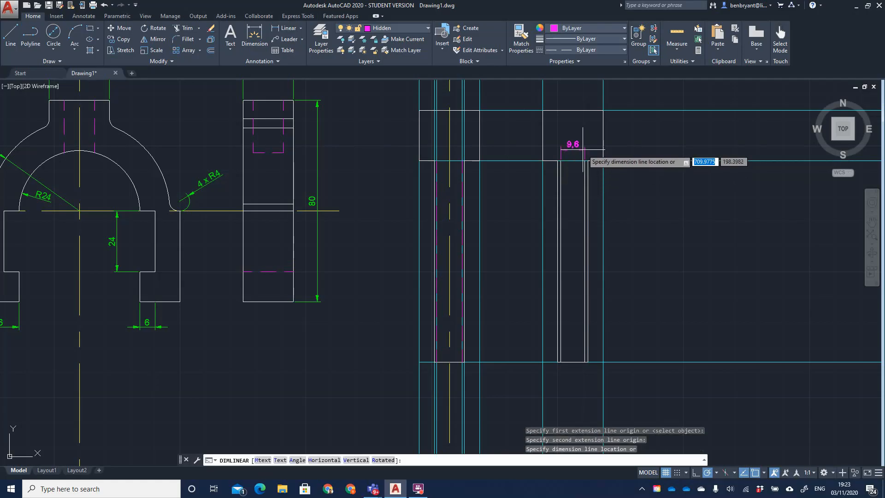
{"action": "key", "text": "Escape"}
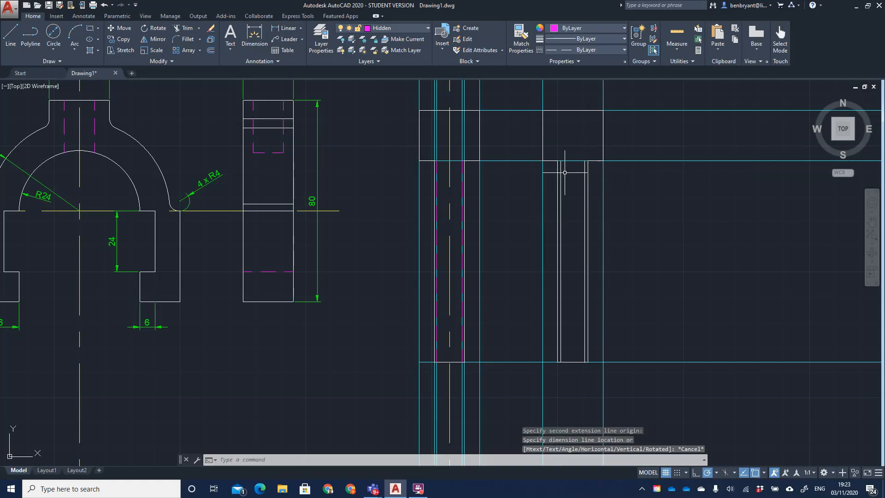
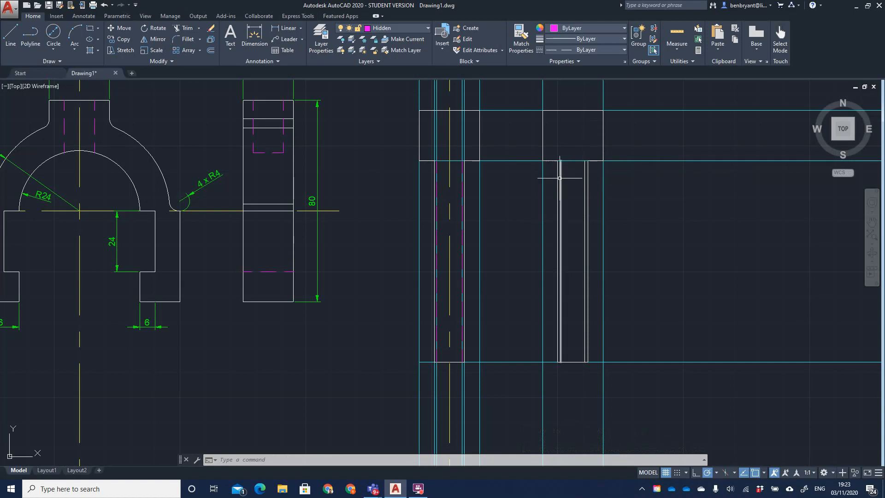
{"action": "left_click", "coordinate": [286, 28]}
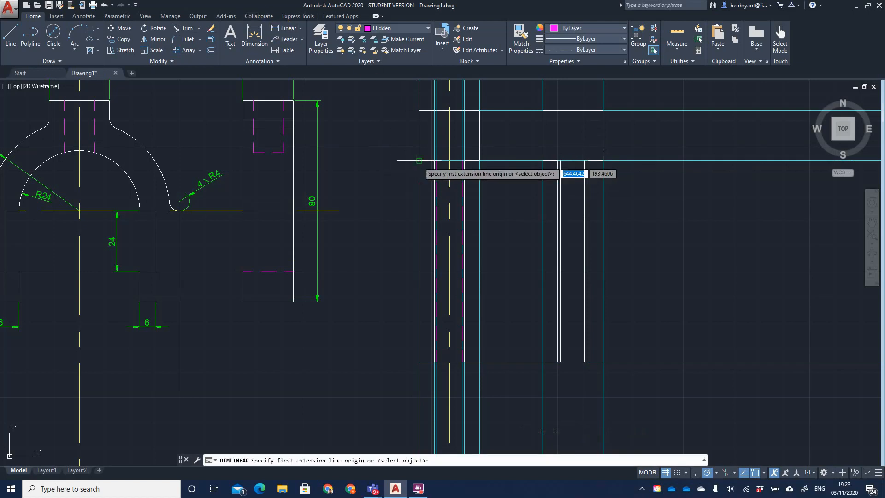
{"action": "left_click", "coordinate": [434, 160]}
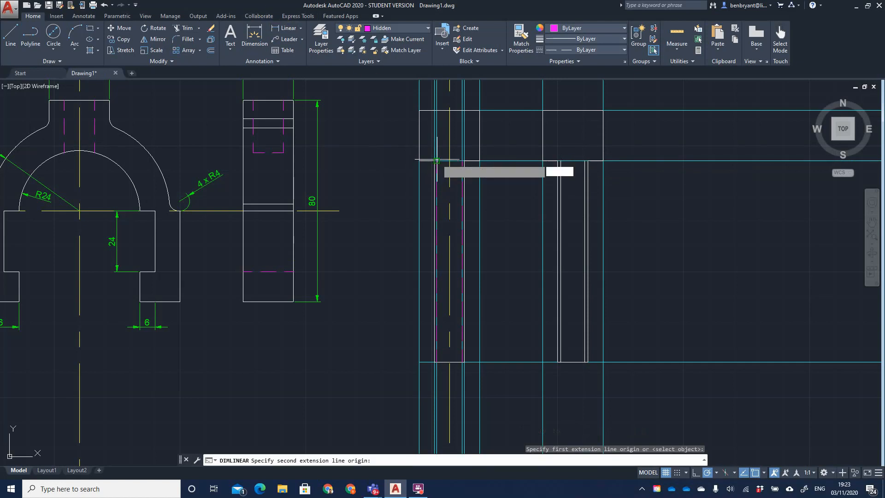
{"action": "left_click", "coordinate": [479, 160]}
{"action": "key", "text": "Escape"}
- Delete the two inner lines in the side view and offset both vertical shank edges inward by 0.9 instead
{"action": "left_click", "coordinate": [560, 196]}
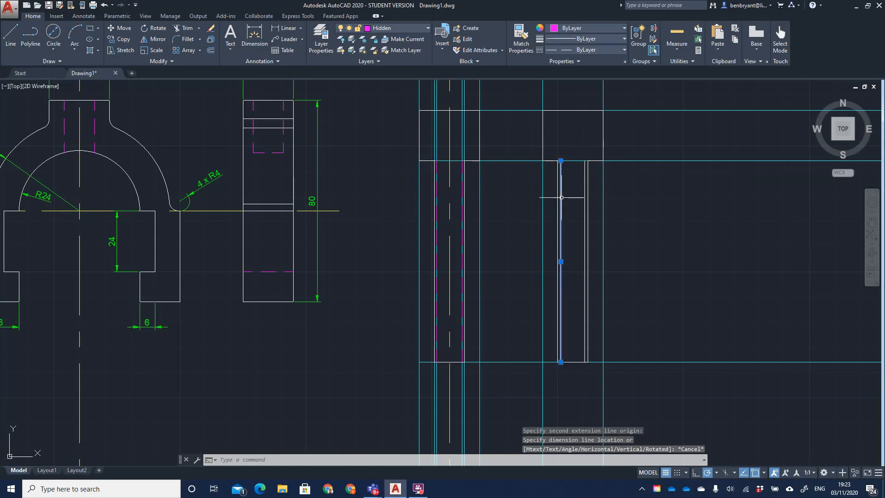
{"action": "key", "text": "Delete"}
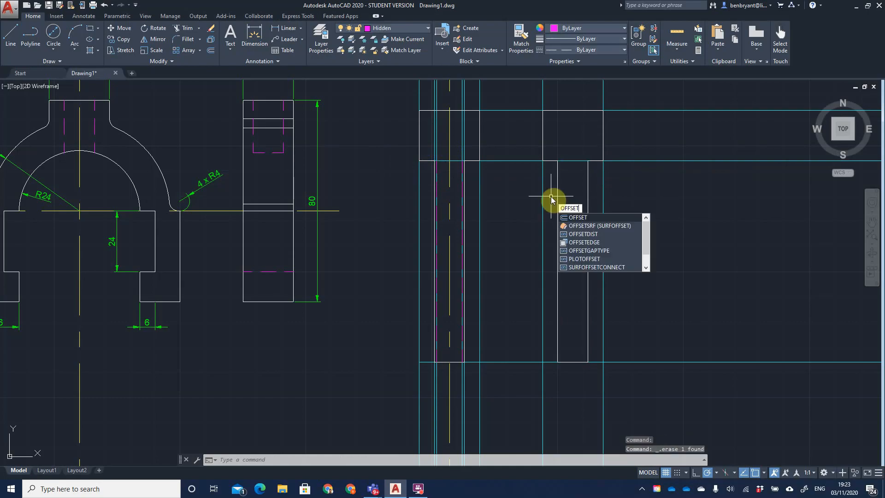
{"action": "key", "text": "Return"}
{"action": "type", "text": "0.9"}
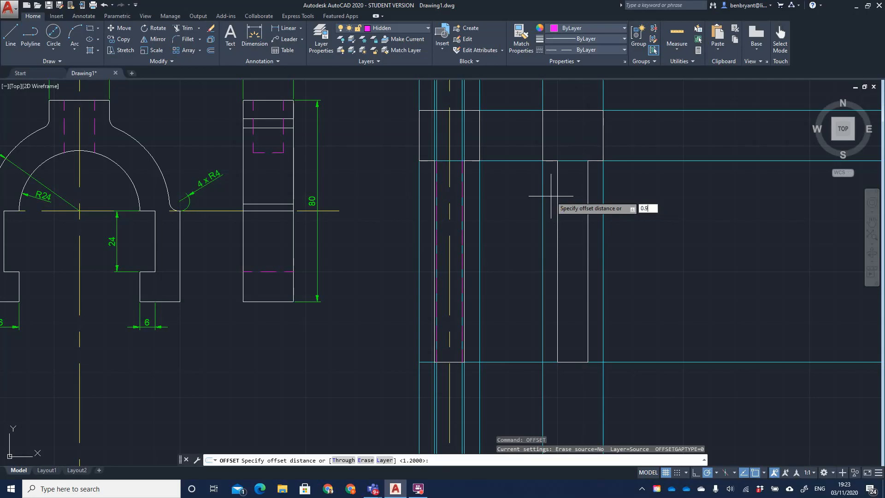
{"action": "key", "text": "Return"}
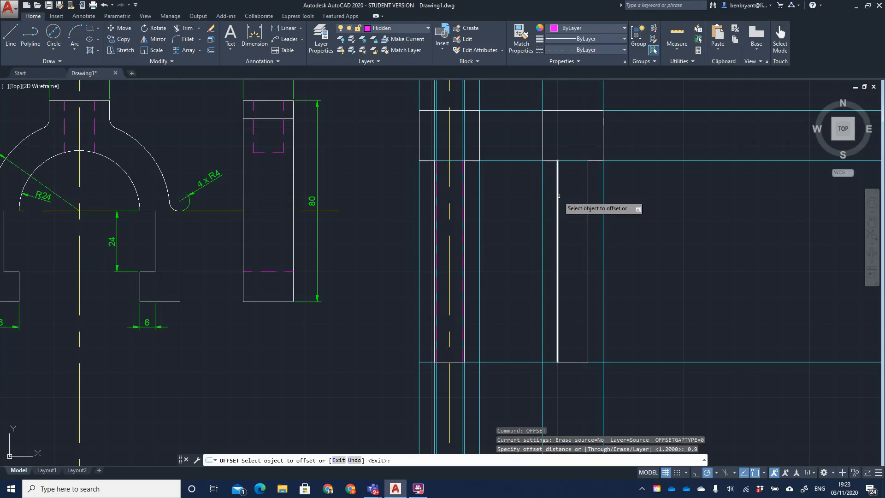
{"action": "left_click", "coordinate": [557, 198]}
{"action": "left_click", "coordinate": [570, 195]}
{"action": "left_click", "coordinate": [588, 194]}
{"action": "left_click", "coordinate": [582, 194]}
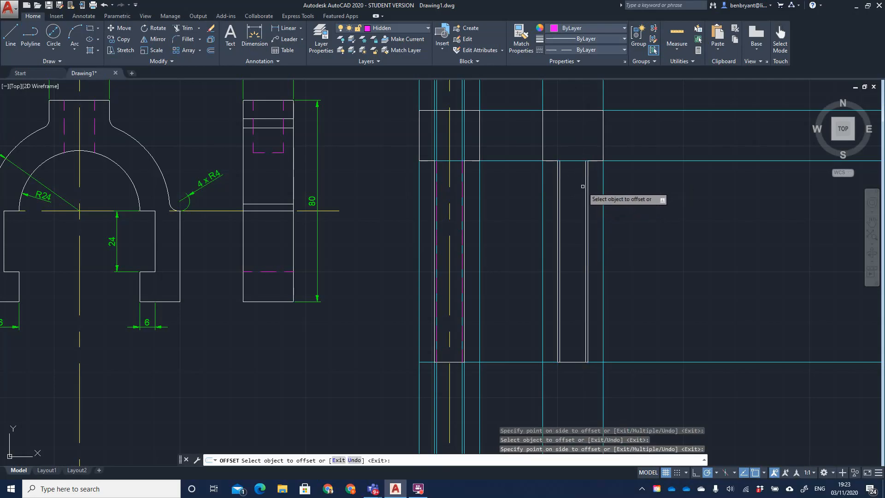
{"action": "key", "text": "Escape"}
- Move the two inner thread lines of the side view to the Hidden layer
{"action": "left_click", "coordinate": [559, 198]}
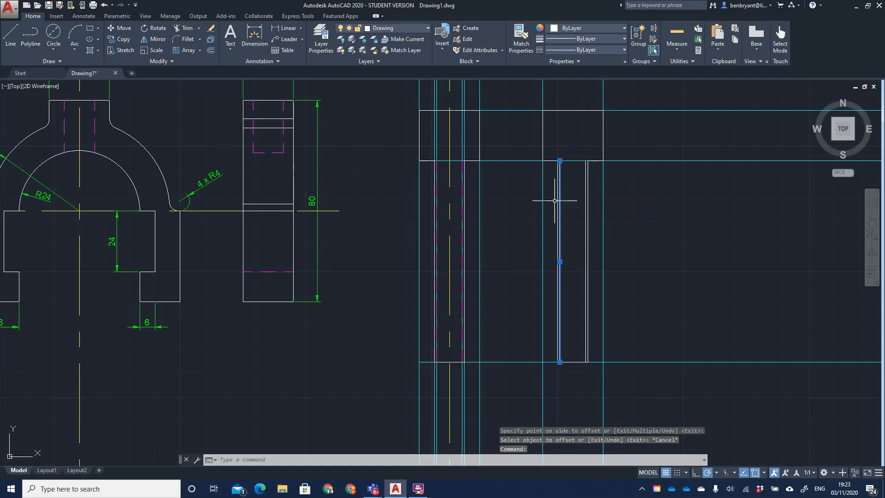
{"action": "left_click", "coordinate": [586, 183]}
{"action": "left_click", "coordinate": [396, 28]}
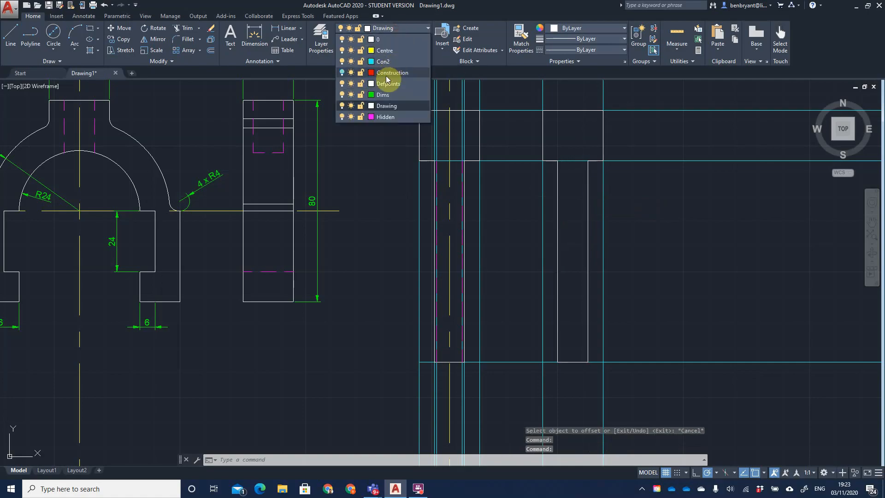
{"action": "left_click", "coordinate": [391, 116]}
{"action": "key", "text": "Escape"}
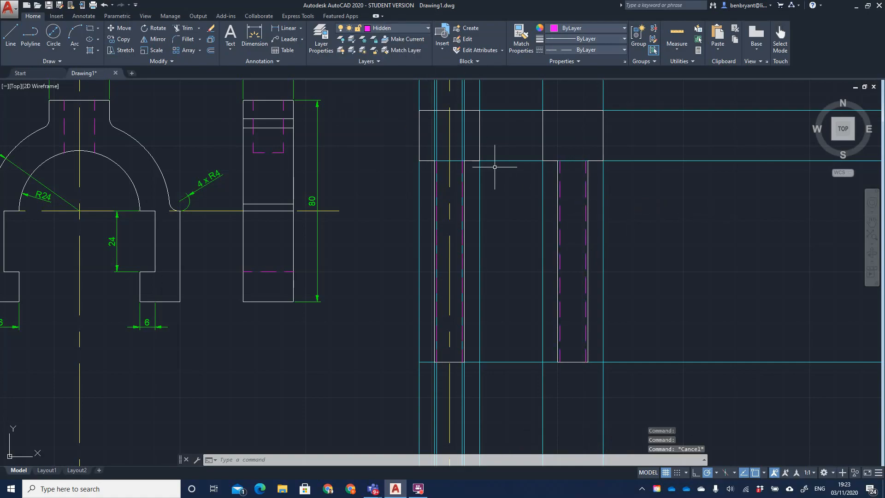
- Offset the construction line along the top of the pin's head downward by 10
{"action": "scroll", "coordinate": [323, 221], "scroll_direction": "down", "scroll_amount": 4}
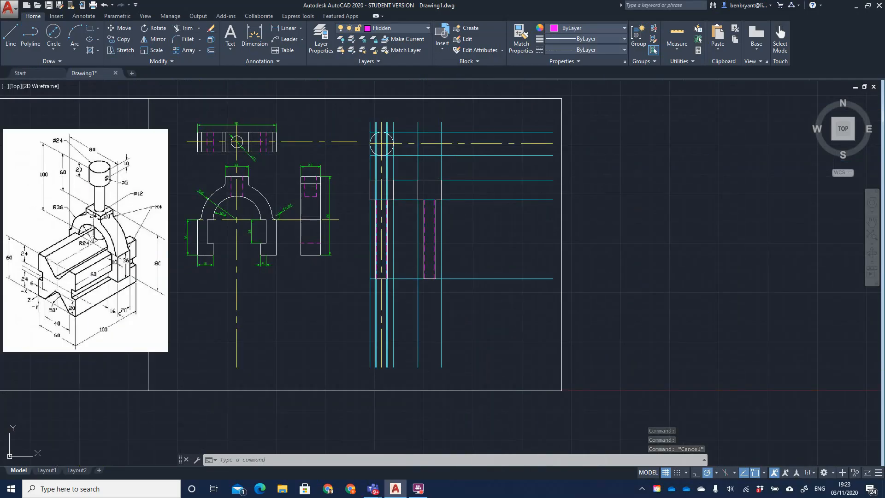
{"action": "scroll", "coordinate": [296, 206], "scroll_direction": "up", "scroll_amount": 4}
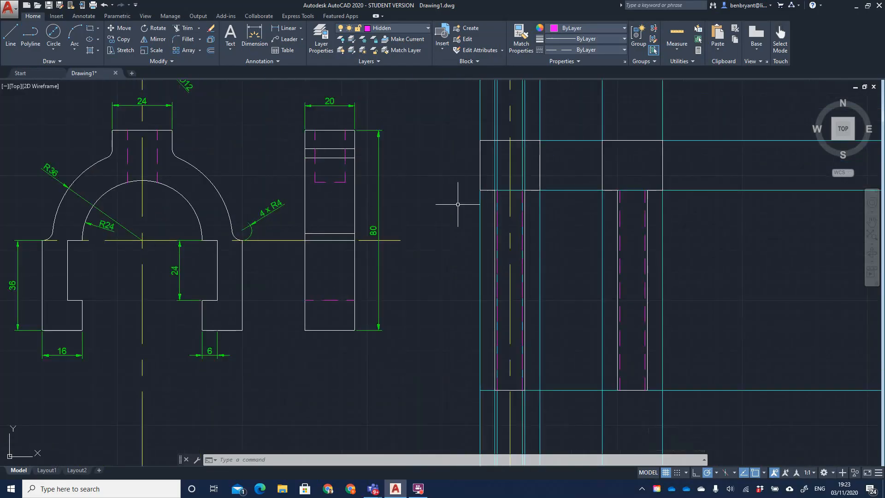
{"action": "middle_click_drag", "start_coordinate": [497, 208], "coordinate": [446, 243]}
{"action": "type", "text": "off"}
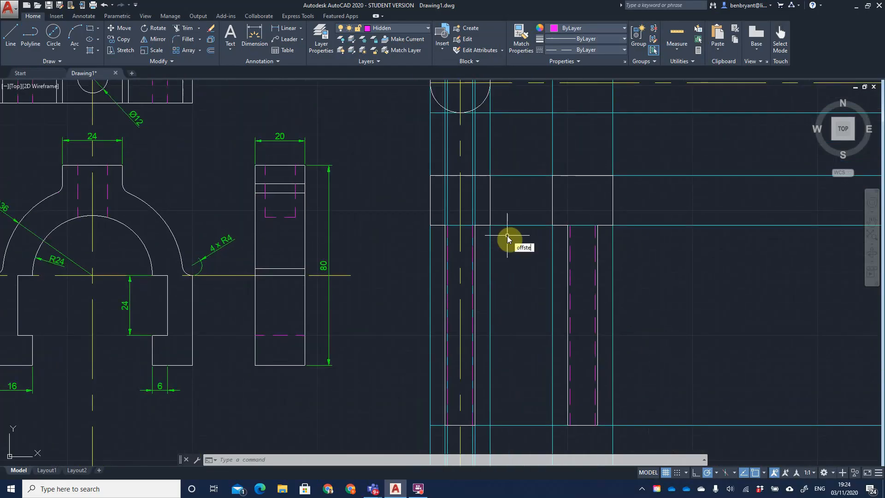
{"action": "type", "text": "ste"}
{"action": "key", "text": "BackSpace"}
{"action": "type", "text": "et"}
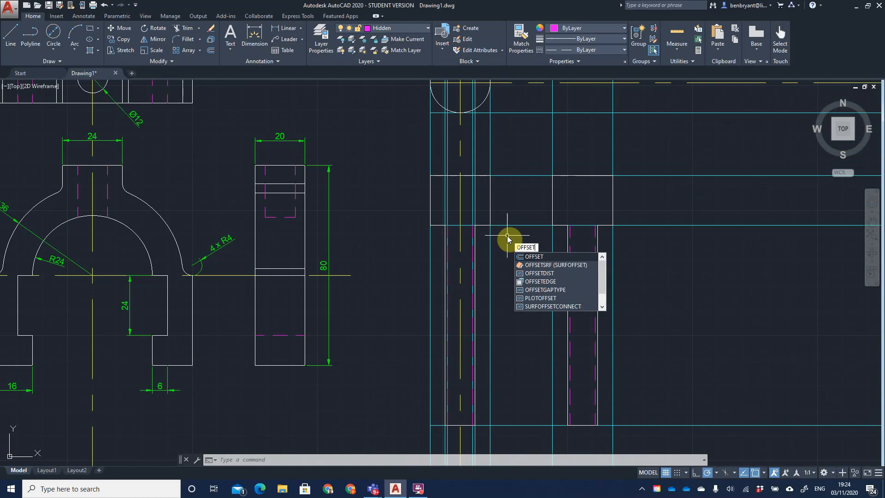
{"action": "key", "text": "Return"}
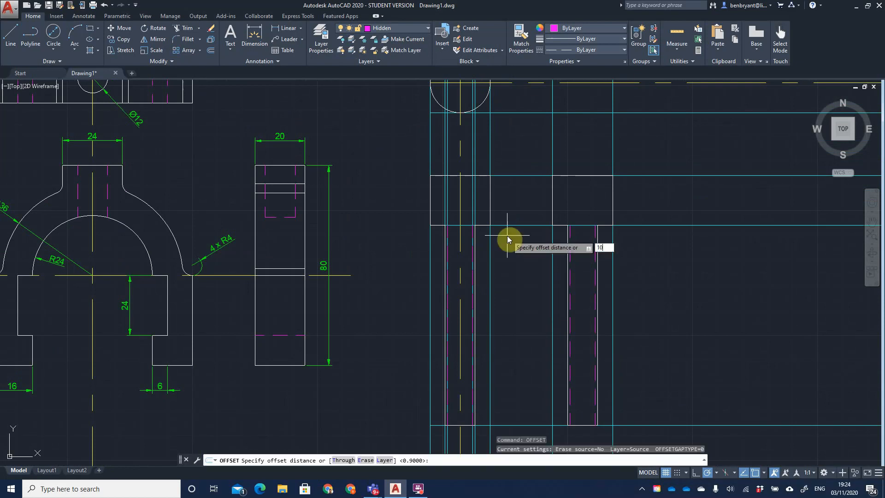
{"action": "type", "text": "10"}
{"action": "key", "text": "Return"}
{"action": "left_click", "coordinate": [507, 175]}
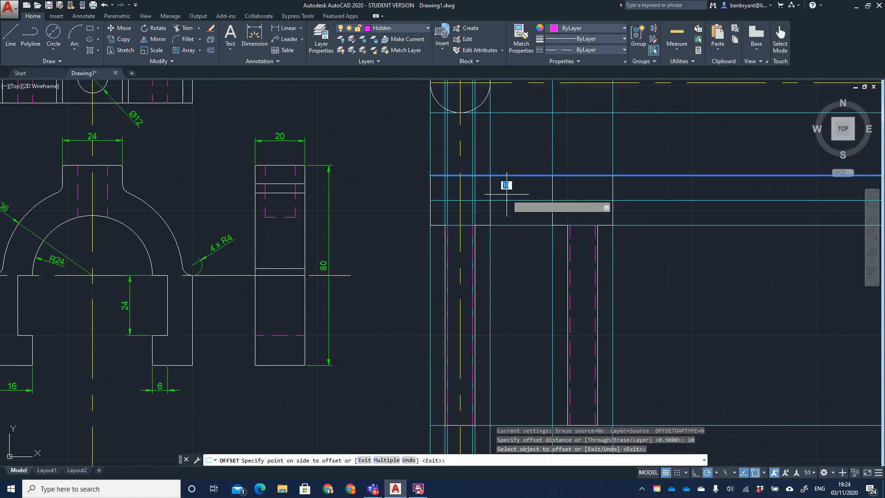
{"action": "left_click", "coordinate": [527, 220]}
{"action": "key", "text": "Escape"}
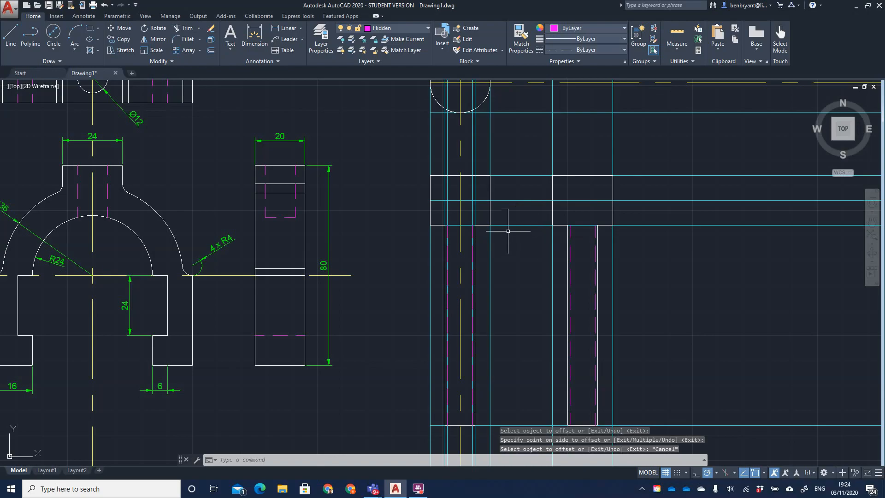
{"action": "key", "text": "Return"}
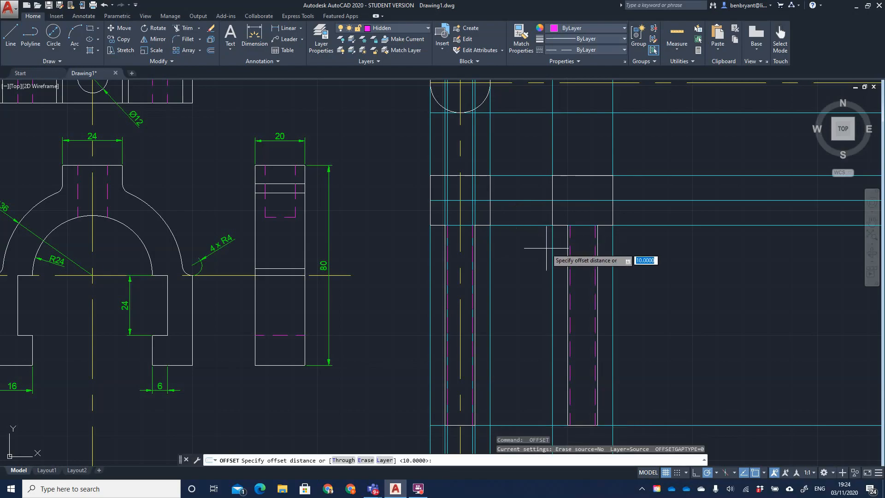
{"action": "key", "text": "Return"}
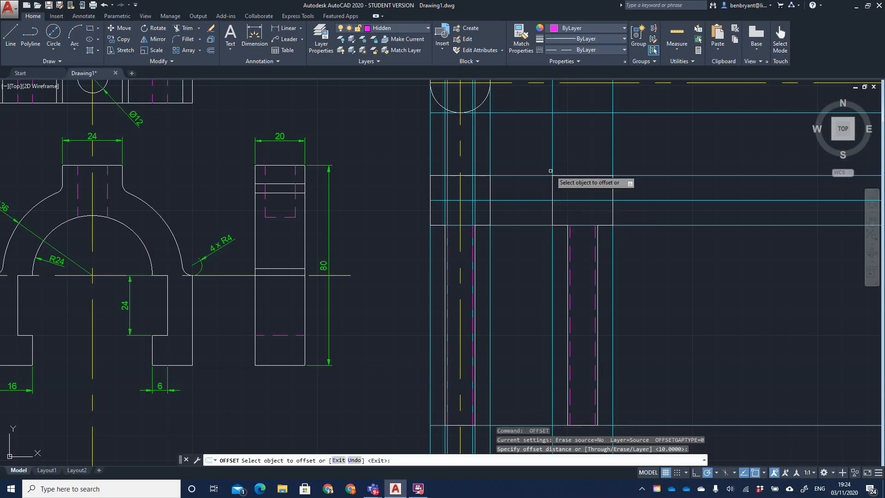
{"action": "left_click", "coordinate": [551, 171]}
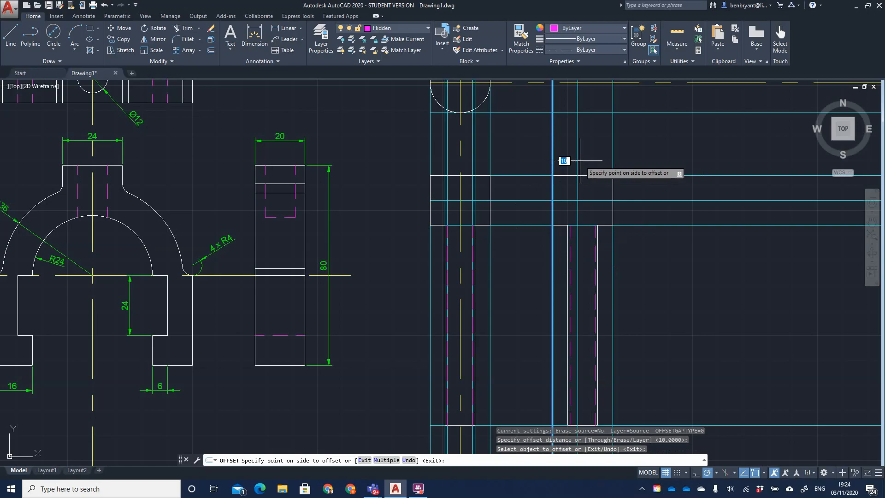
{"action": "key", "text": "Escape"}
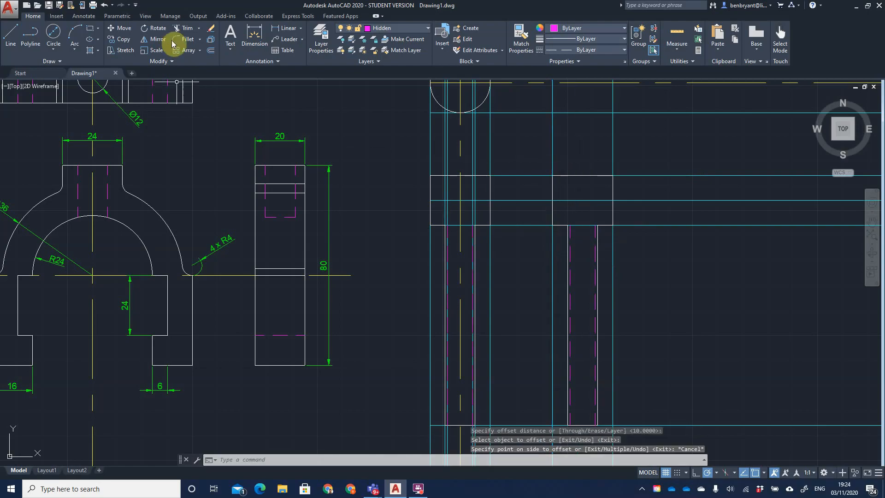
- Draw a circle of diameter 5 centred in the pin's head in the front view, where the centre line meets the middle construction line
{"action": "left_click", "coordinate": [54, 36]}
{"action": "mouse_move", "coordinate": [130, 233]}
{"action": "middle_mouse_down"}
{"action": "mouse_move", "coordinate": [560, 236]}
{"action": "mouse_move", "coordinate": [237, 239]}
{"action": "middle_mouse_up"}
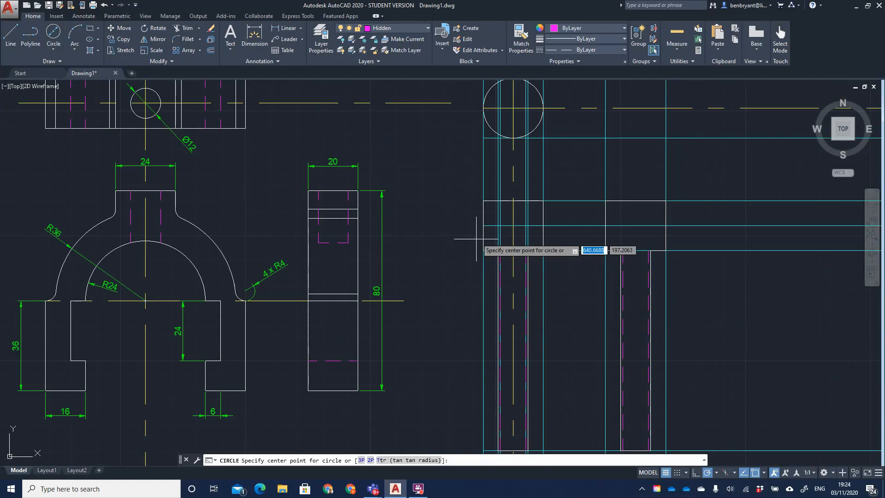
{"action": "left_click", "coordinate": [513, 226]}
{"action": "type", "text": "d"}
{"action": "key", "text": "Return"}
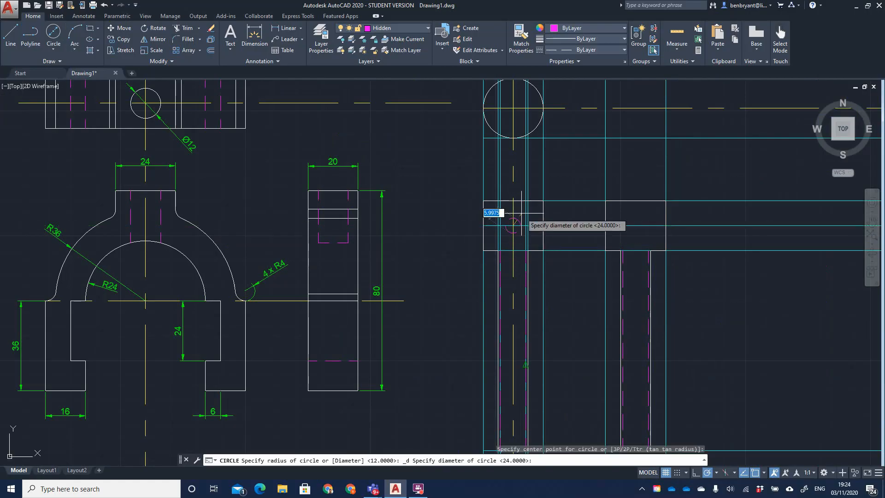
{"action": "type", "text": "5"}
{"action": "key", "text": "Return"}
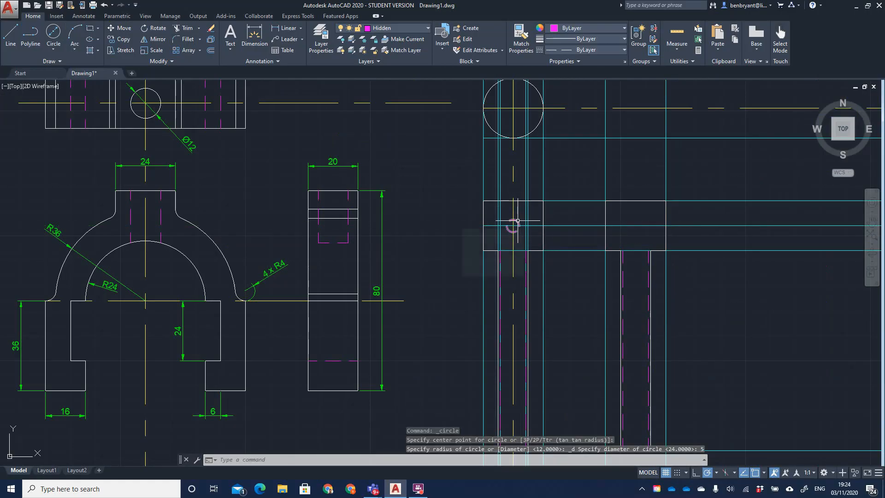
- Move the small hole circle in the pin's head to the Drawing layer
{"action": "left_click", "coordinate": [386, 28]}
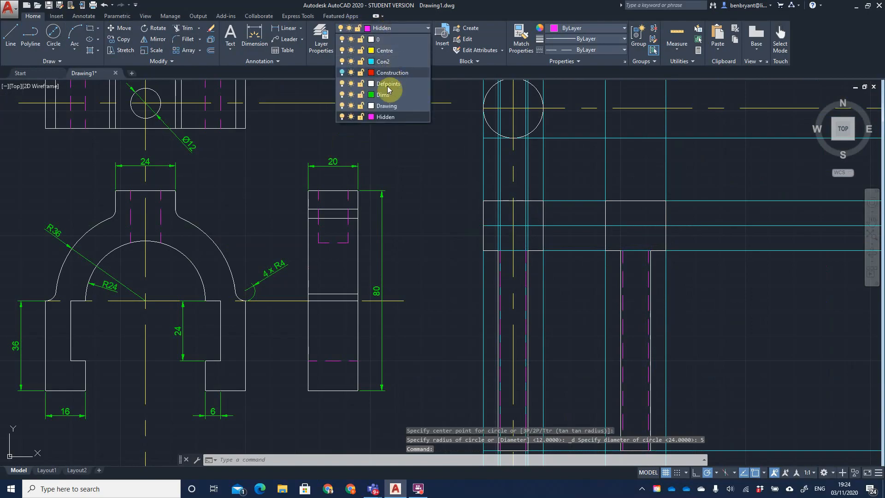
{"action": "left_click", "coordinate": [386, 106]}
{"action": "key", "text": "Escape"}
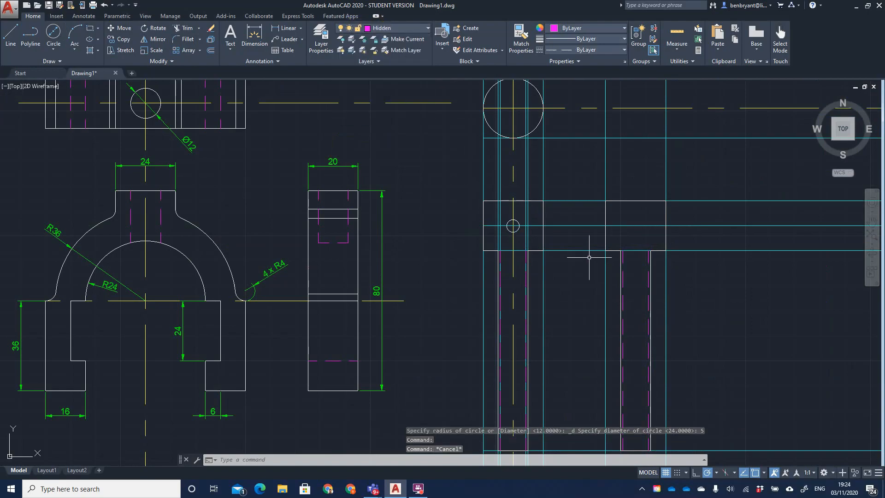
- Offset the horizontal construction line through the hole's centre by 2.5 both upward and downward
{"action": "key", "text": "Return"}
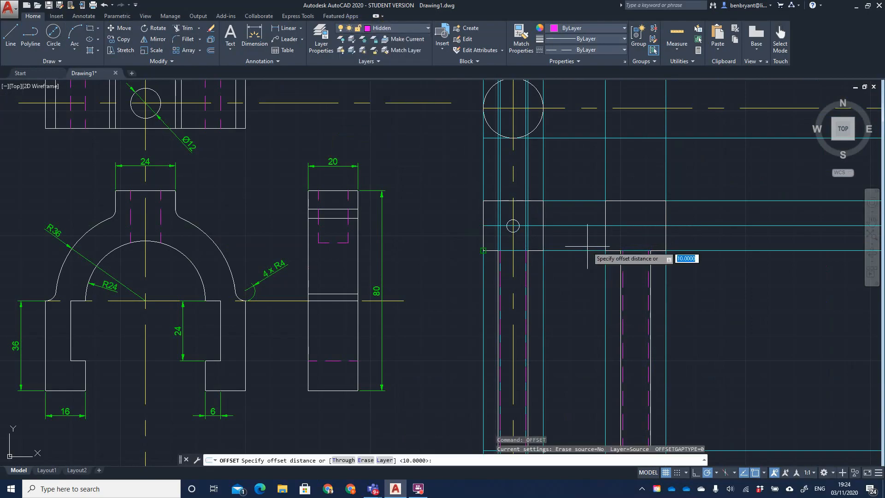
{"action": "key", "text": "Return"}
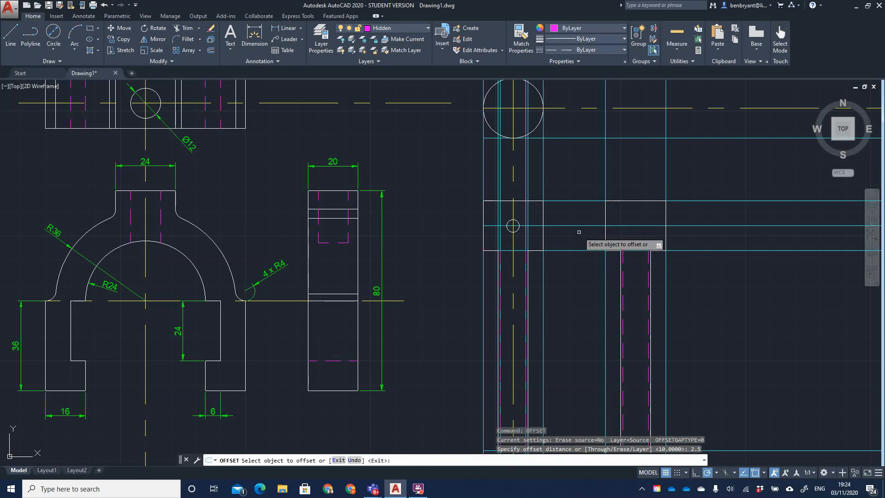
{"action": "left_click", "coordinate": [577, 225]}
{"action": "left_click", "coordinate": [580, 218]}
{"action": "left_click", "coordinate": [580, 225]}
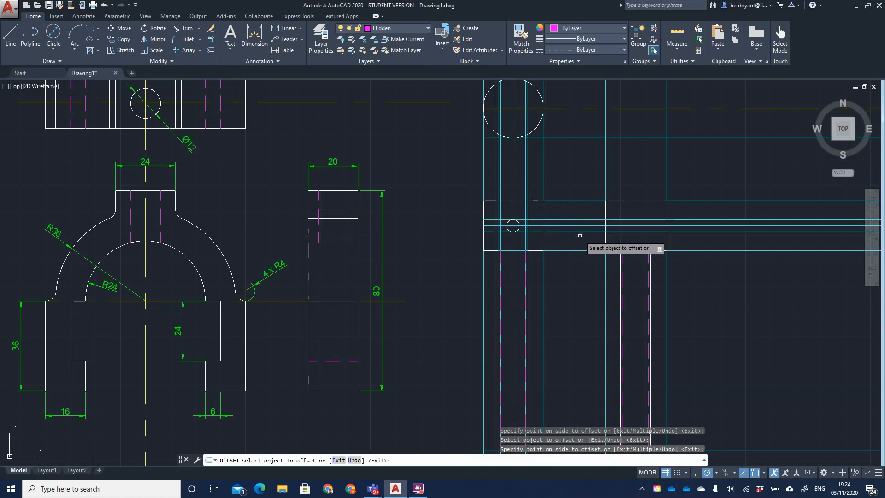
{"action": "left_click", "coordinate": [580, 234]}
- Draw two horizontal hidden lines across the head in the side view along the construction lines projected from the hole's upper and lower edges
{"action": "left_click", "coordinate": [388, 29]}
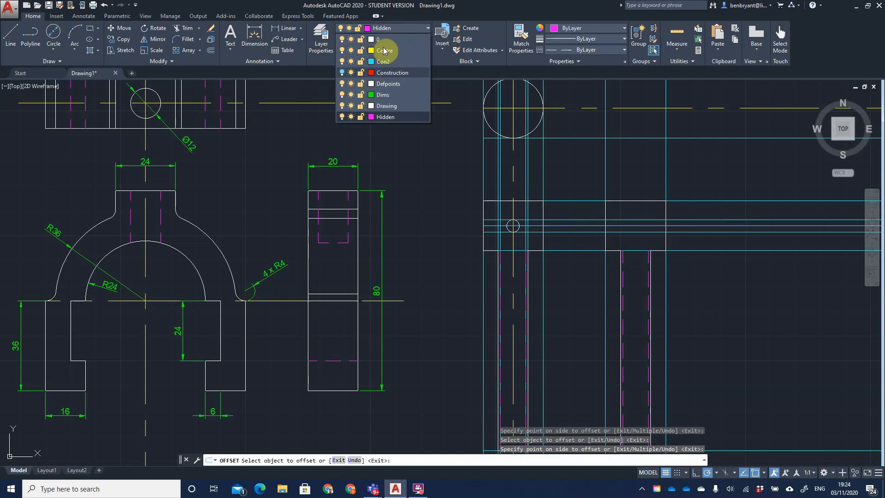
{"action": "left_click", "coordinate": [6, 43]}
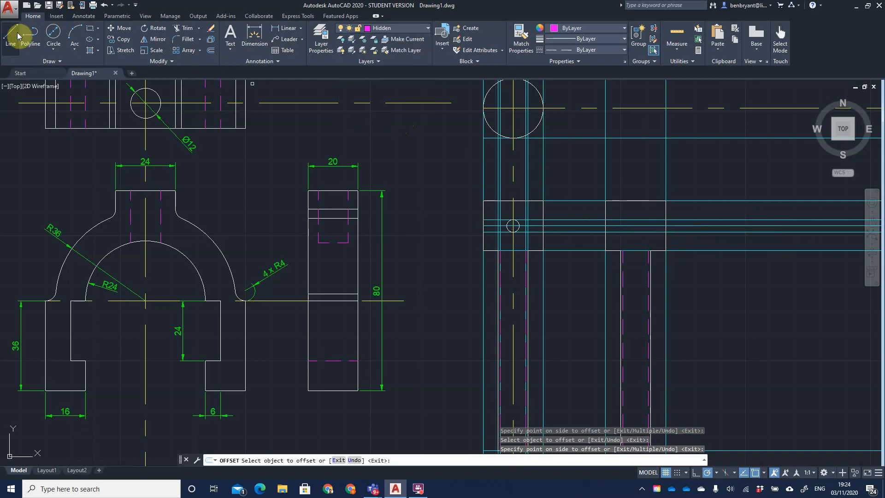
{"action": "left_click", "coordinate": [10, 35]}
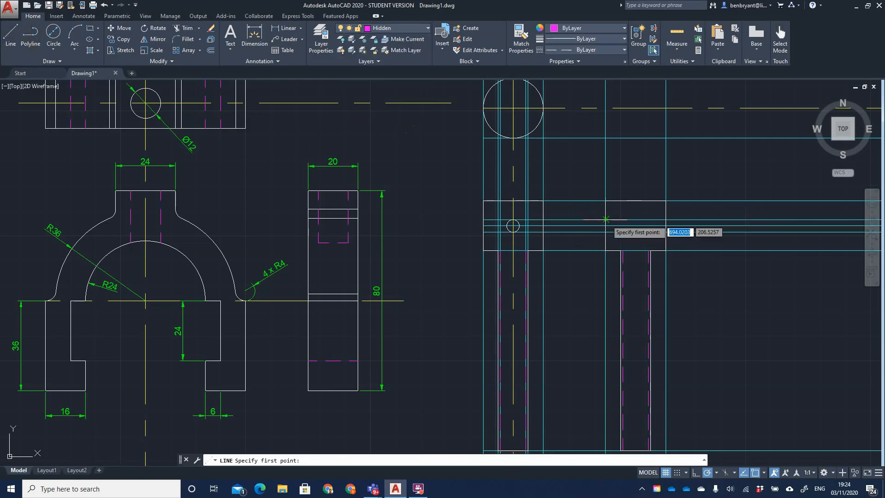
{"action": "left_click", "coordinate": [605, 220]}
{"action": "key", "text": "space"}
{"action": "key", "text": "space"}
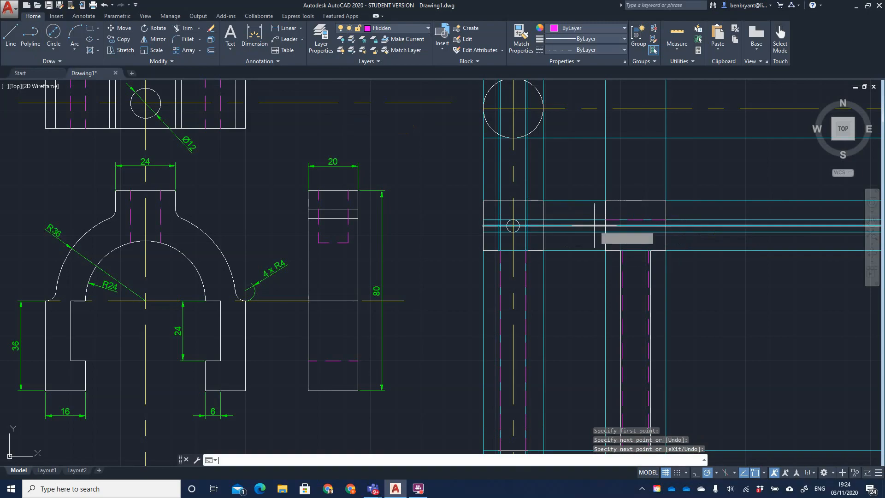
{"action": "left_click", "coordinate": [605, 232]}
{"action": "left_click", "coordinate": [666, 232]}
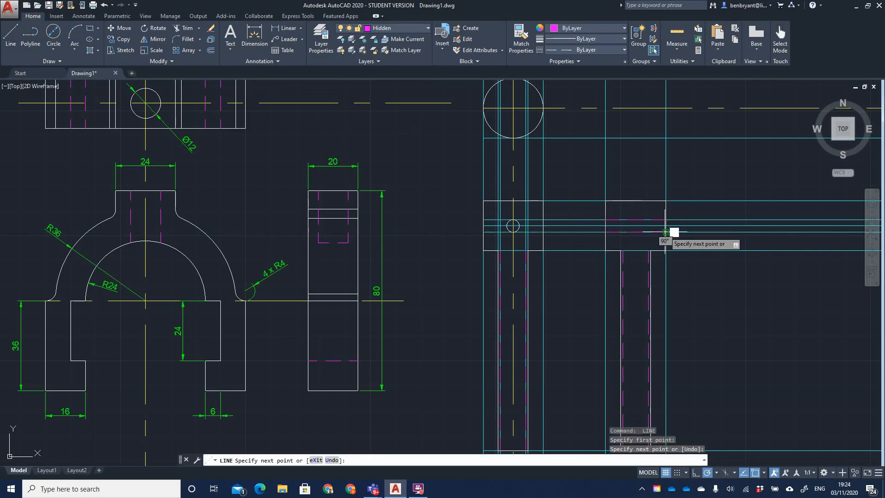
{"action": "key", "text": "space"}
- Turn off the Con2 and Centre layers, keeping the Construction layer off as well
{"action": "scroll", "coordinate": [666, 295], "scroll_direction": "down", "scroll_amount": 2}
{"action": "left_click", "coordinate": [385, 28]}
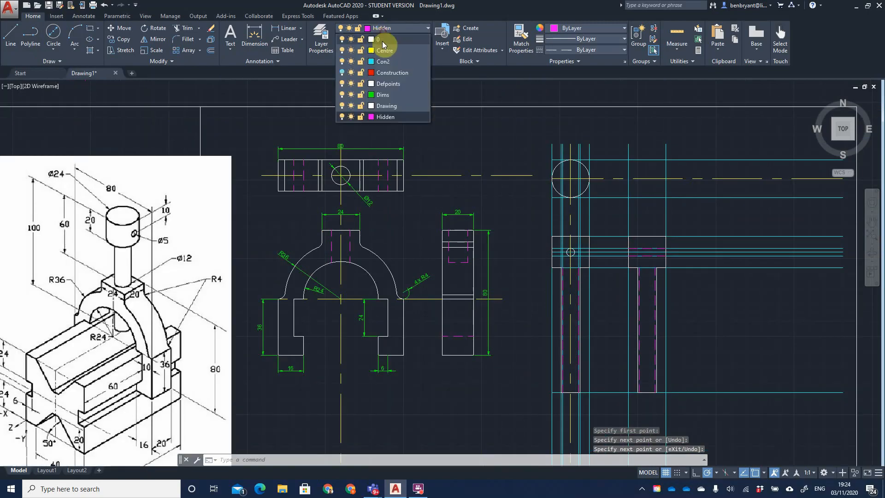
{"action": "left_click", "coordinate": [342, 73]}
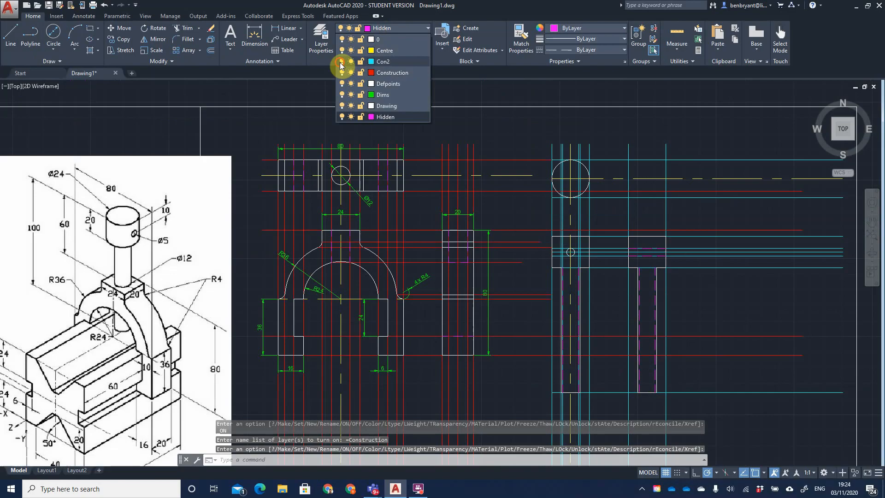
{"action": "left_click", "coordinate": [342, 61]}
{"action": "left_click", "coordinate": [342, 73]}
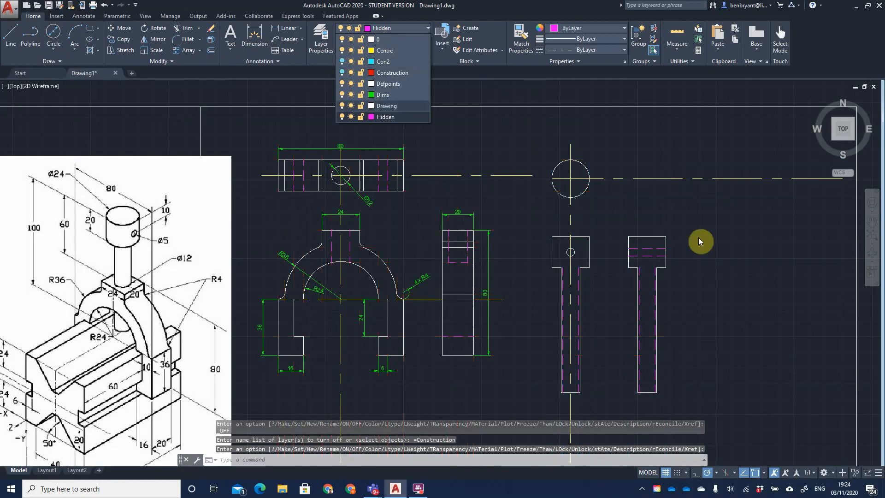
{"action": "left_click", "coordinate": [342, 50]}
{"action": "left_click", "coordinate": [763, 307]}
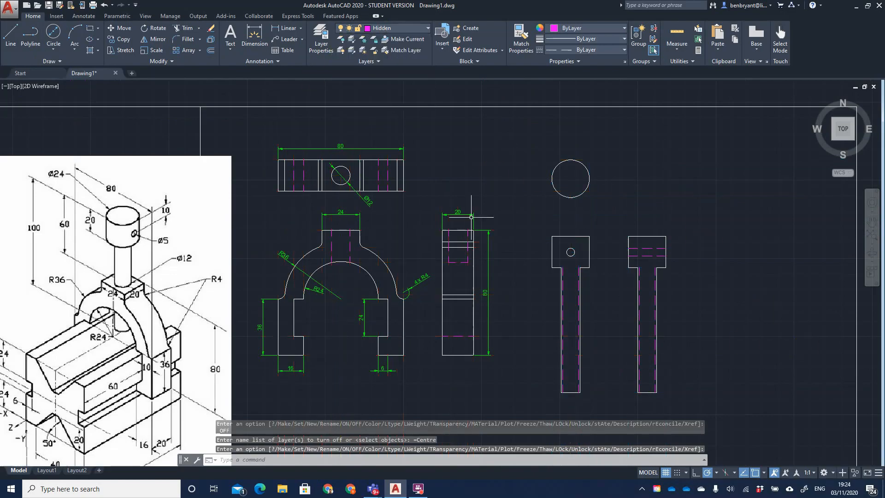
- Make Dims the current layer and add a linear dimension for the pin's overall height beside the front view, using a placement distance of 10
{"action": "scroll", "coordinate": [783, 280], "scroll_direction": "down", "scroll_amount": 3}
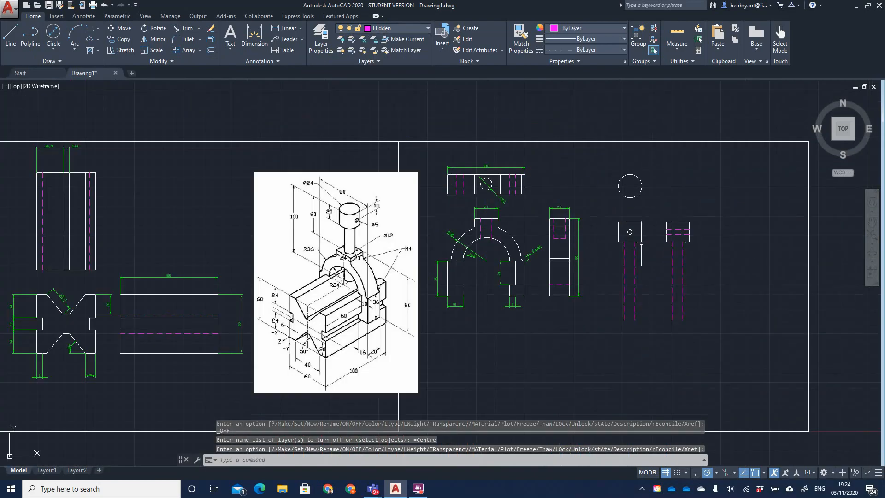
{"action": "scroll", "coordinate": [683, 242], "scroll_direction": "up", "scroll_amount": 2}
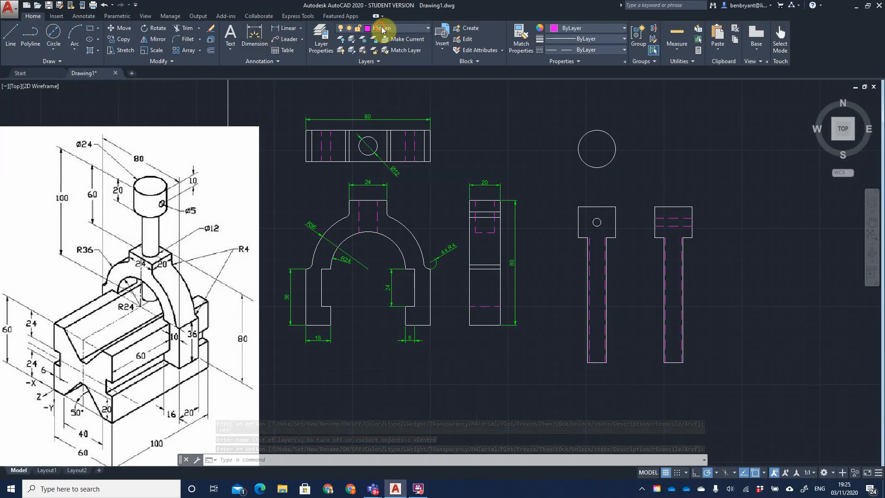
{"action": "left_click", "coordinate": [382, 29]}
{"action": "left_click", "coordinate": [386, 84]}
{"action": "left_click", "coordinate": [286, 29]}
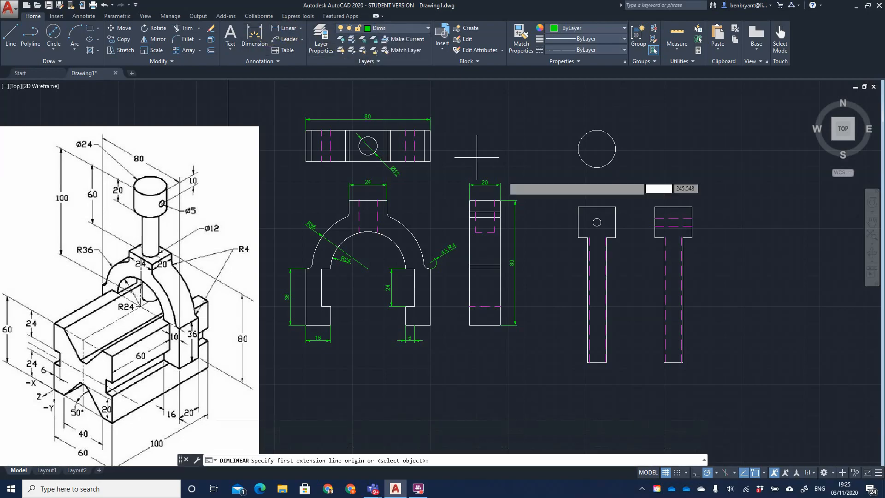
{"action": "left_click", "coordinate": [579, 207]}
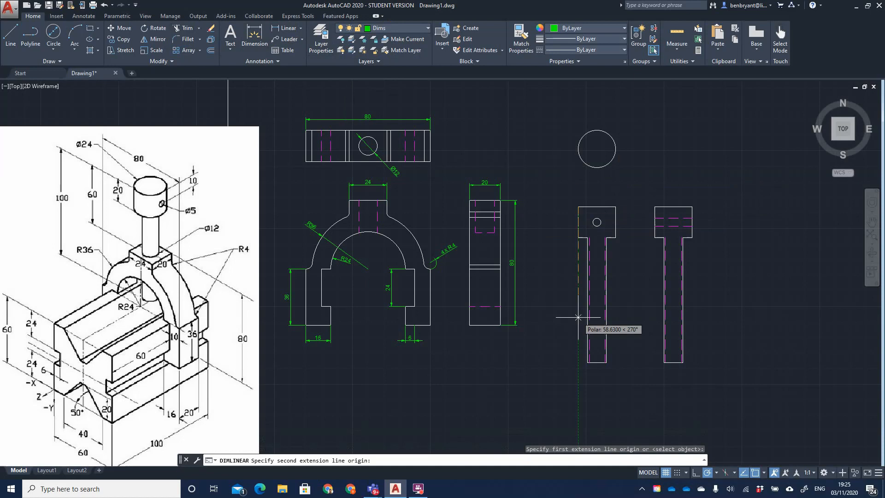
{"action": "left_click", "coordinate": [587, 360]}
{"action": "type", "text": "10"}
{"action": "key", "text": "Return"}
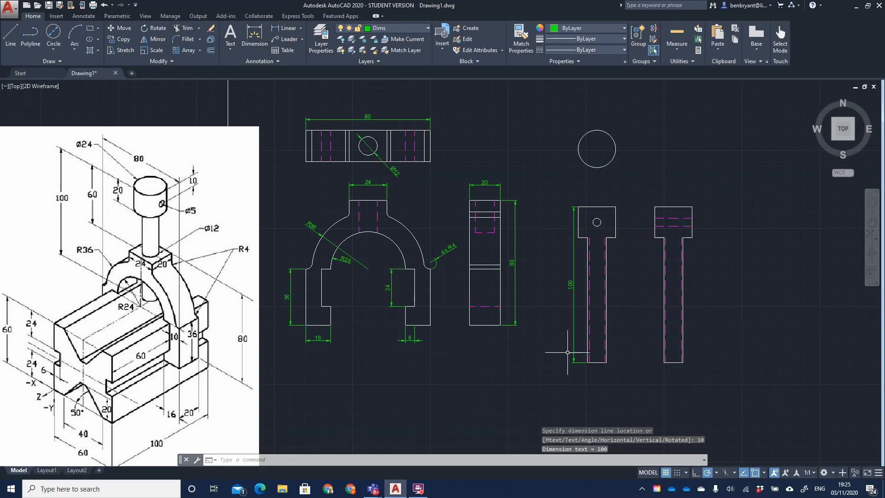
- Dimension the shank's length in the side view, from the head's underside to the shank's end, with a placement distance of 10
{"action": "key", "text": "Return"}
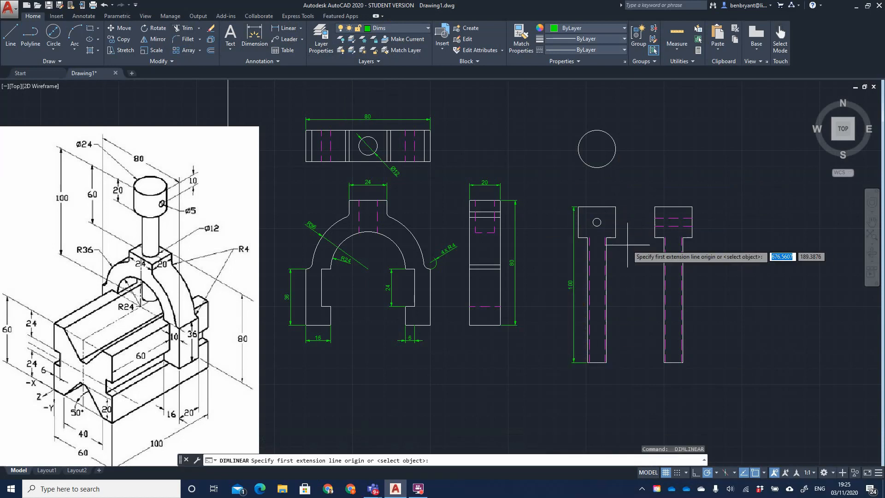
{"action": "left_click", "coordinate": [655, 237]}
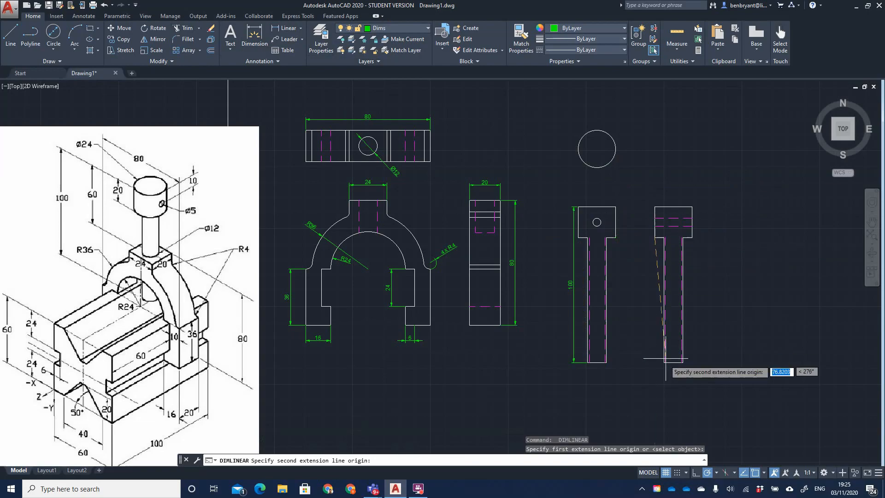
{"action": "left_click", "coordinate": [664, 362]}
{"action": "type", "text": "10"}
{"action": "key", "text": "Return"}
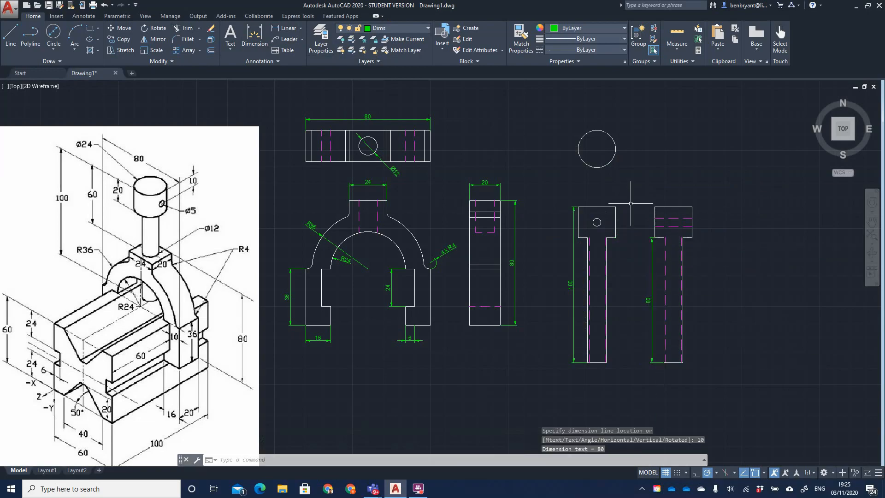
- Dimension the vertical distance from the hole's centre to the top of the head in the front view, with a placement distance of 10
{"action": "scroll", "coordinate": [614, 223], "scroll_direction": "up", "scroll_amount": 4}
{"action": "key", "text": "Return"}
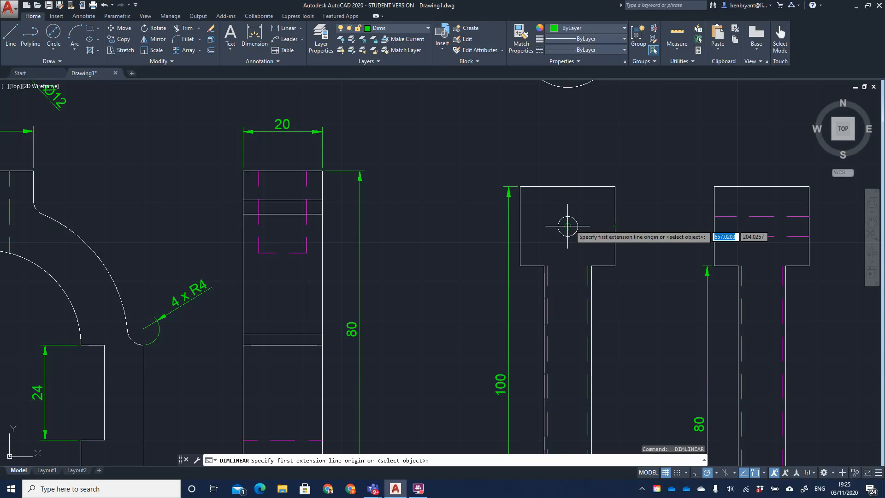
{"action": "left_click", "coordinate": [615, 226]}
{"action": "left_click", "coordinate": [615, 187]}
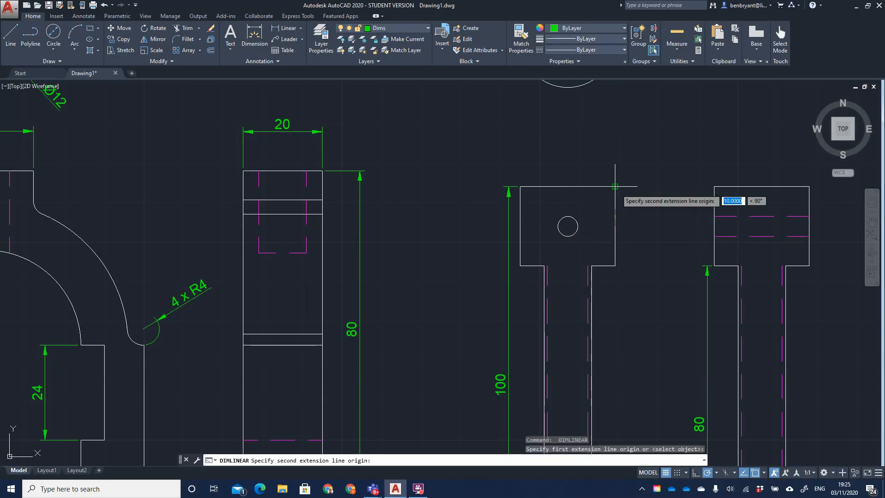
{"action": "left_click", "coordinate": [655, 205]}
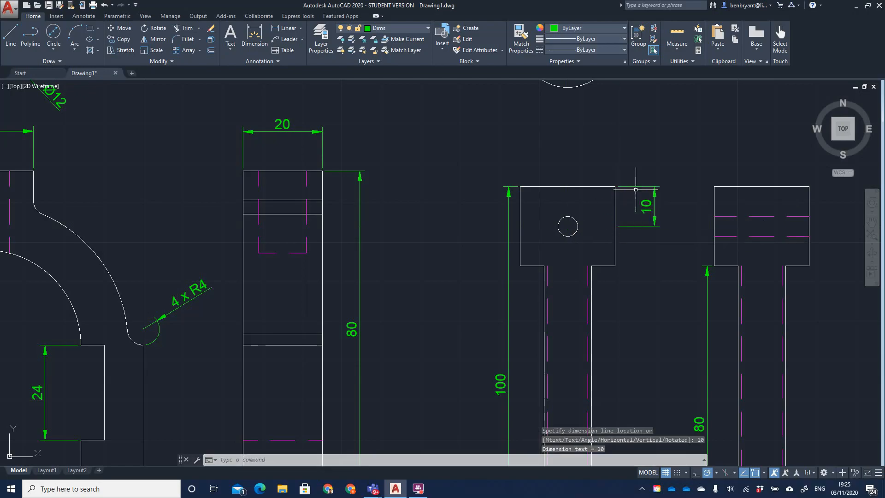
- Dimension the horizontal distance from the hole's centre to the head's right edge, placing the dimension line 10 above the front view
{"action": "key", "text": "space"}
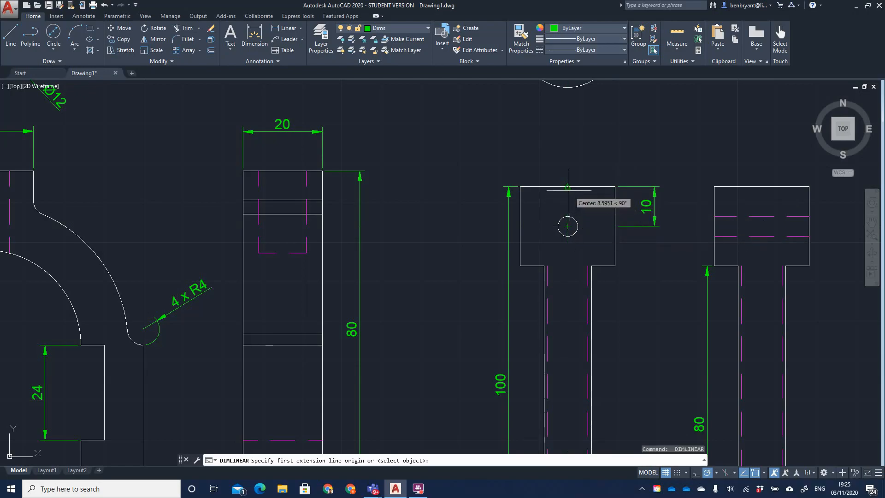
{"action": "left_click", "coordinate": [567, 187]}
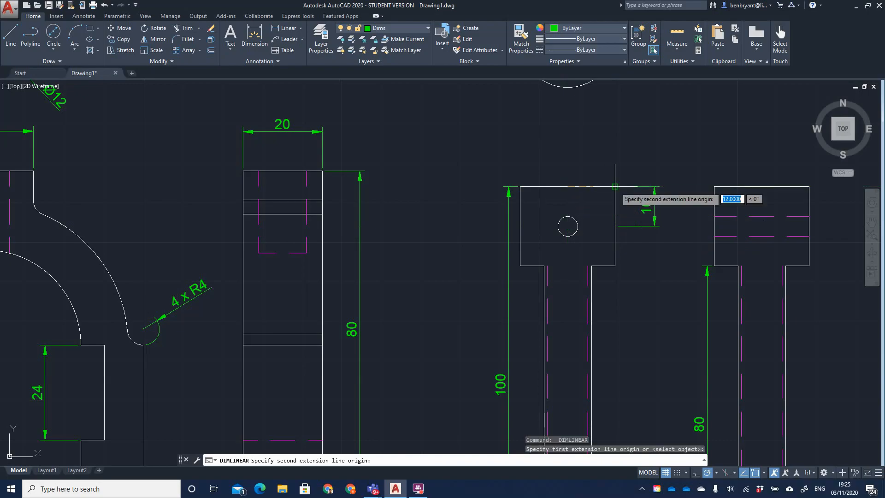
{"action": "left_click", "coordinate": [615, 186]}
{"action": "type", "text": "10"}
{"action": "key", "text": "Return"}
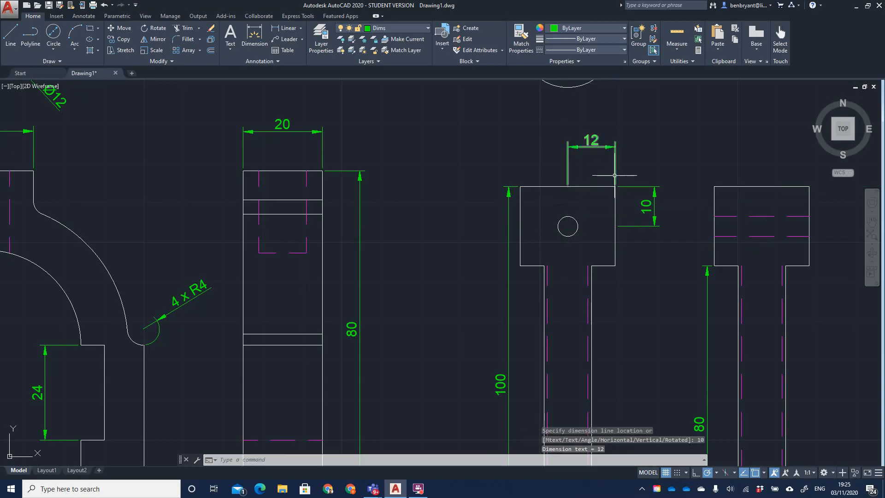
- Add a diameter dimension to the pin head's circle in the plan view, placing its text outside the circle's upper right
{"action": "scroll", "coordinate": [621, 299], "scroll_direction": "down", "scroll_amount": 5}
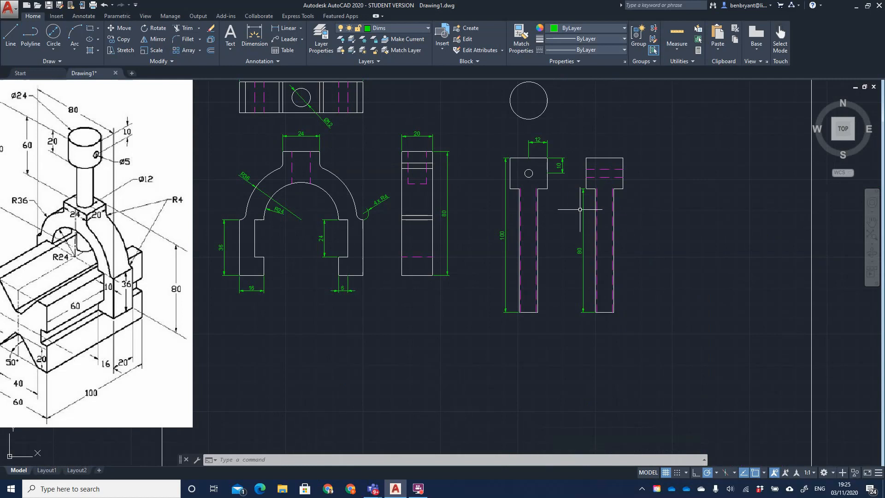
{"action": "left_click", "coordinate": [301, 28]}
{"action": "left_click", "coordinate": [283, 137]}
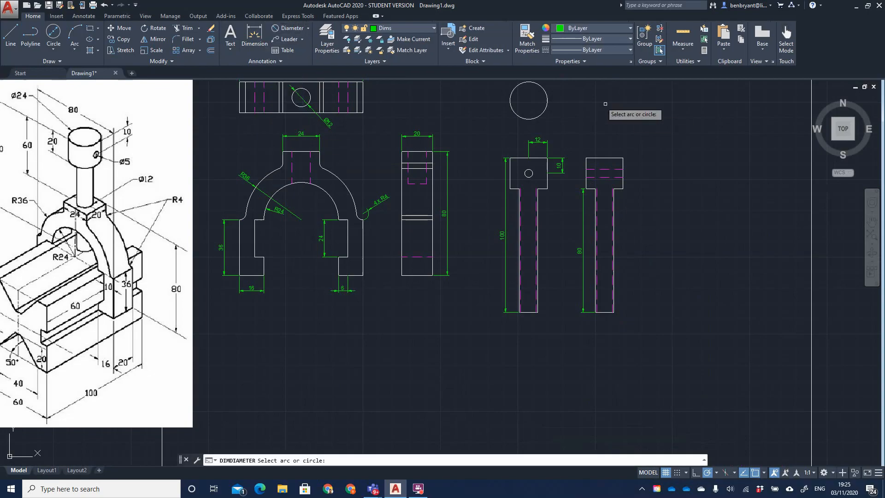
{"action": "left_click", "coordinate": [547, 103]}
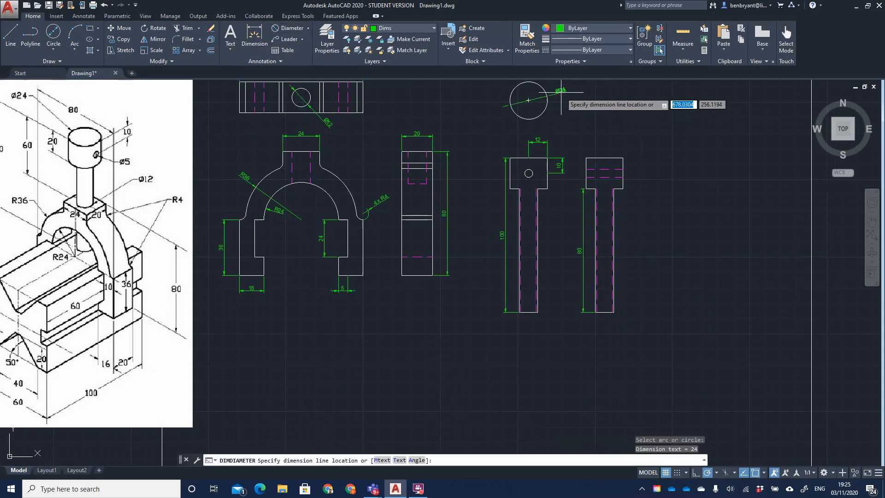
{"action": "left_click", "coordinate": [563, 91]}
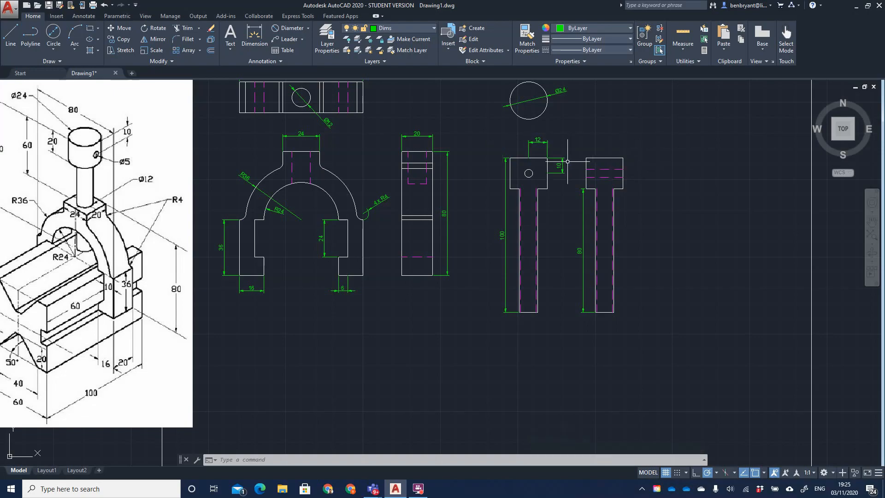
- Make Drawing the current layer and draw a horizontal line across the shank at the head's underside in the pin's side view
{"action": "left_click", "coordinate": [416, 28]}
{"action": "left_click", "coordinate": [392, 105]}
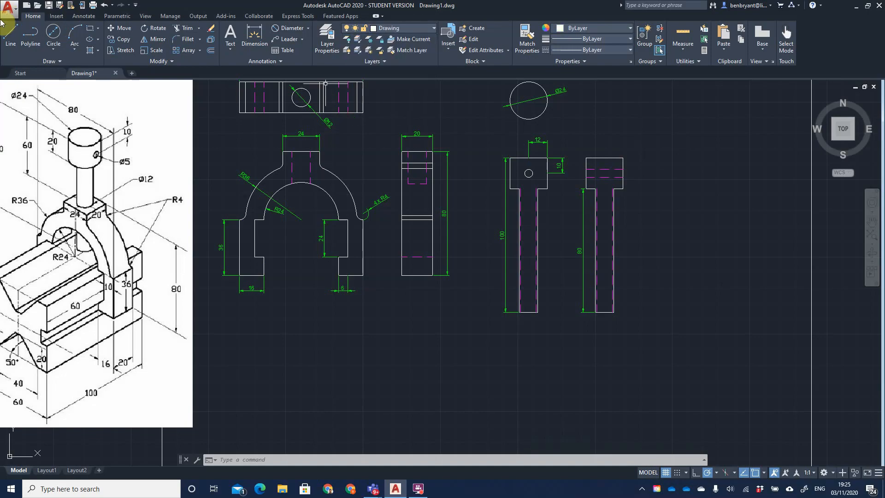
{"action": "left_click", "coordinate": [10, 34]}
{"action": "left_click", "coordinate": [538, 167]}
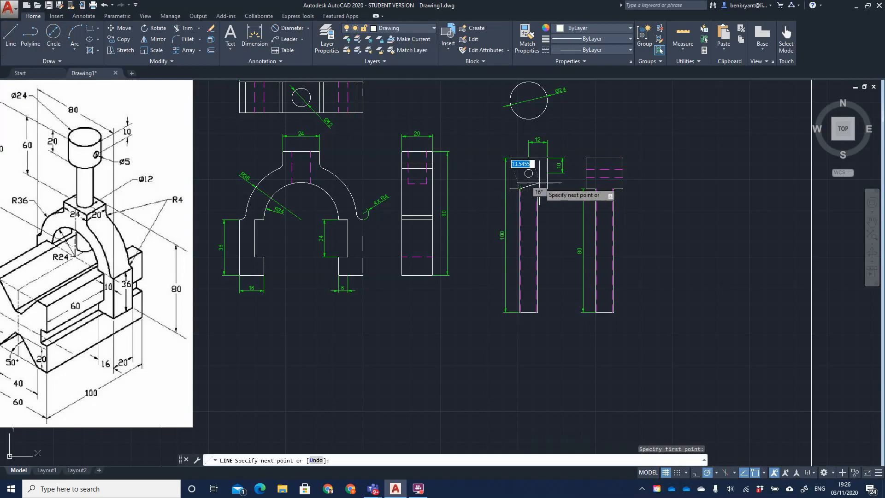
{"action": "key", "text": "Escape"}
{"action": "key", "text": "Return"}
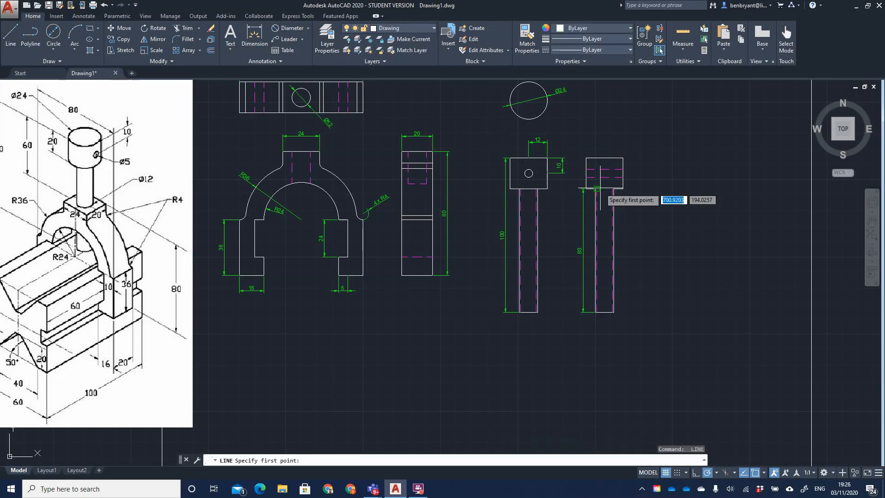
{"action": "left_click", "coordinate": [595, 167]}
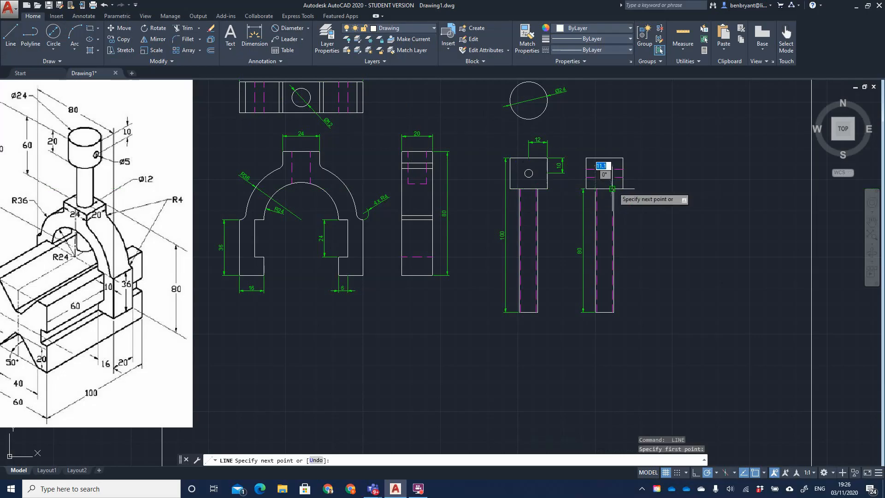
{"action": "left_click", "coordinate": [613, 189]}
{"action": "key", "text": "Return"}
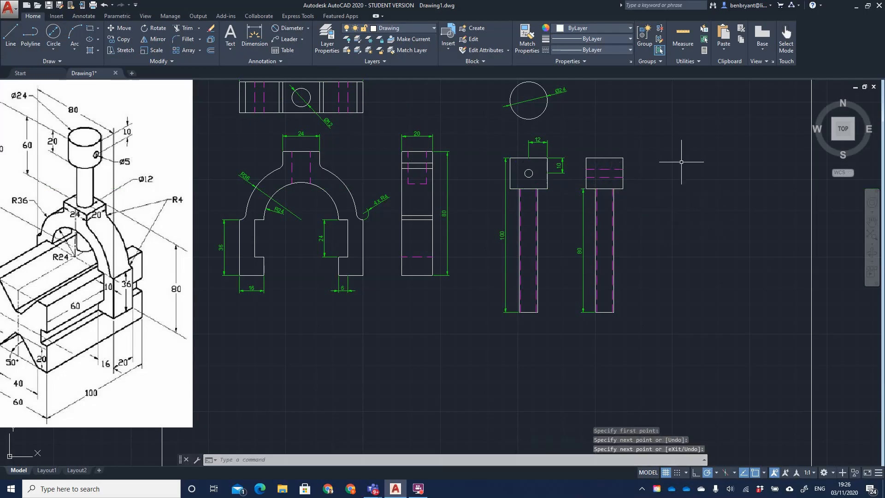
{"action": "left_click", "coordinate": [302, 40]}
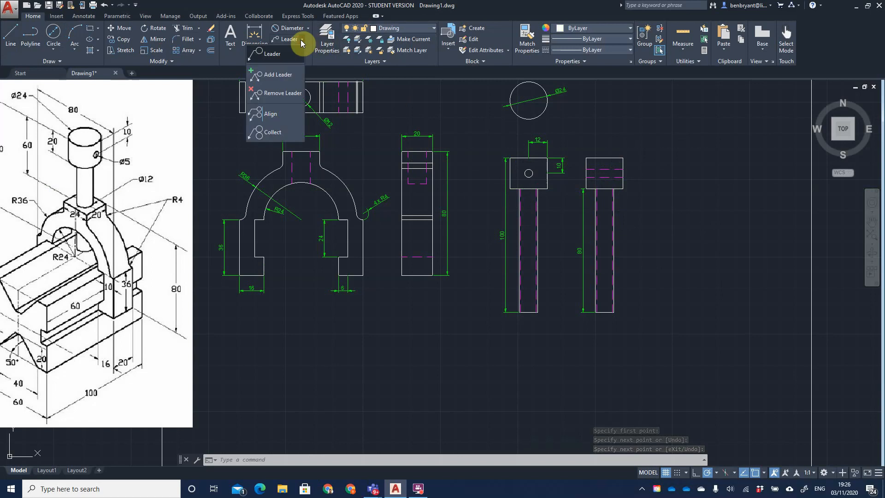
{"action": "left_click", "coordinate": [302, 43]}
{"action": "left_click", "coordinate": [308, 29]}
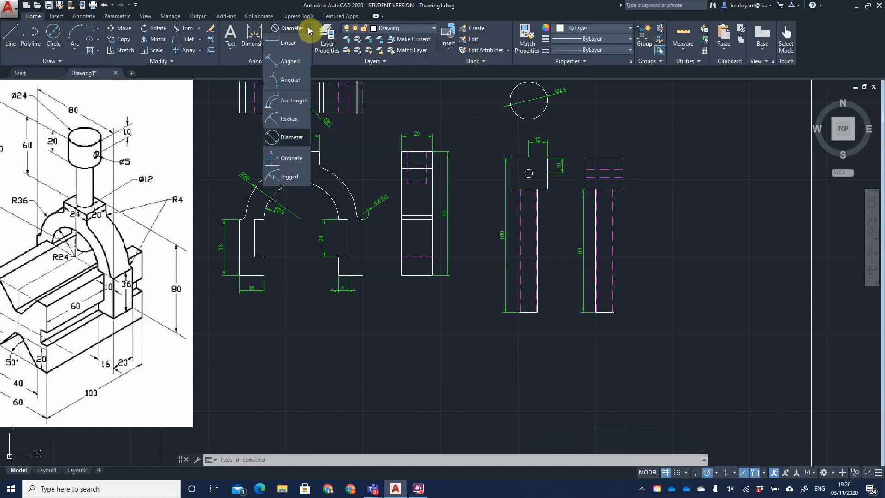
{"action": "left_click", "coordinate": [309, 28]}
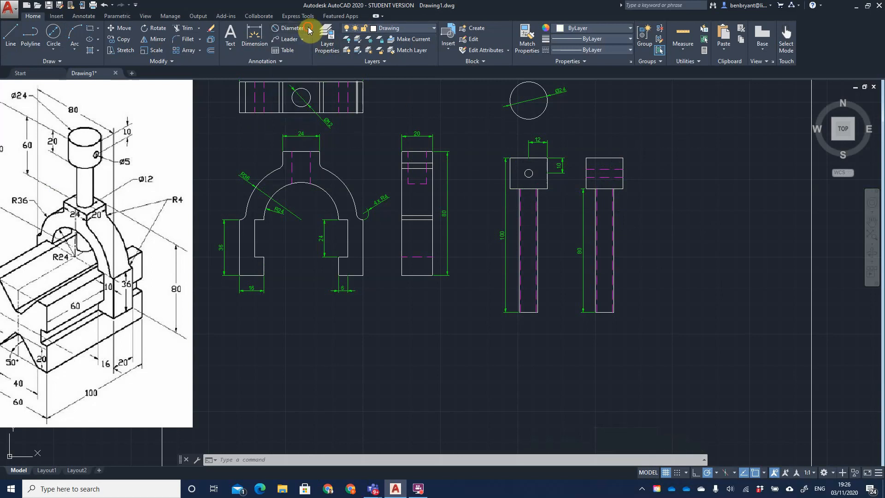
{"action": "left_click", "coordinate": [300, 42]}
{"action": "left_click", "coordinate": [303, 39]}
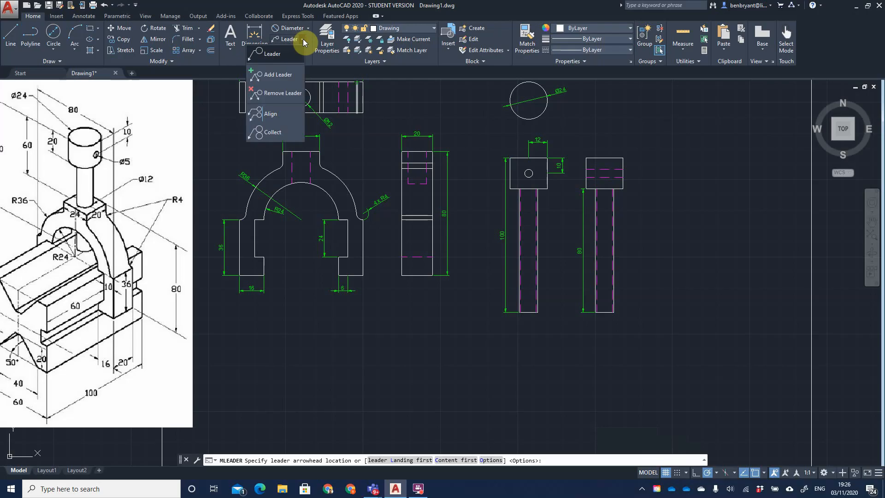
{"action": "left_click", "coordinate": [258, 53]}
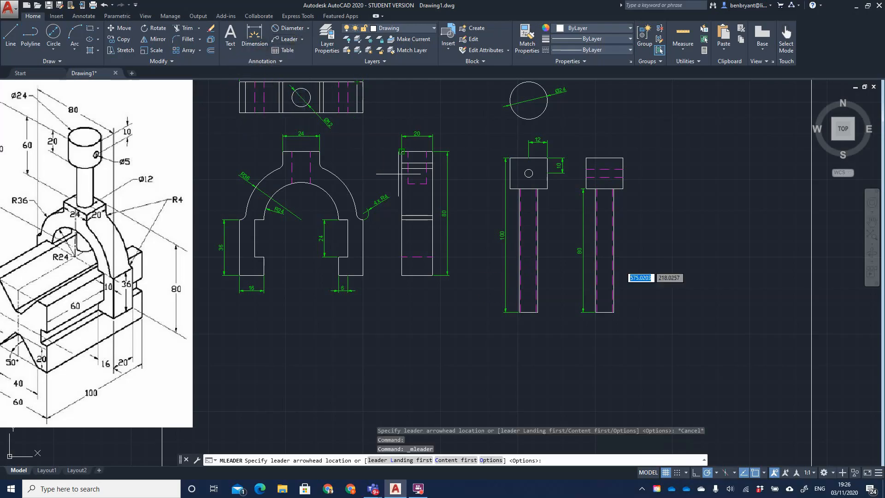
{"action": "left_click", "coordinate": [536, 251]}
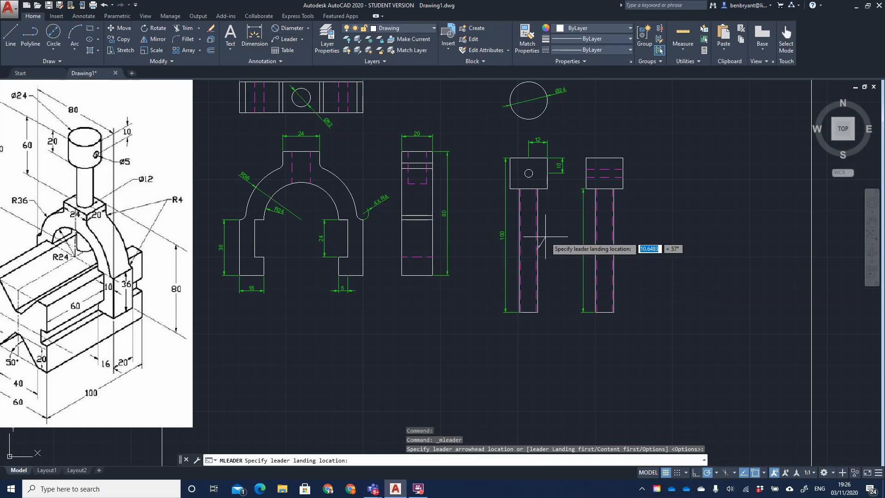
{"action": "key", "text": "Escape"}
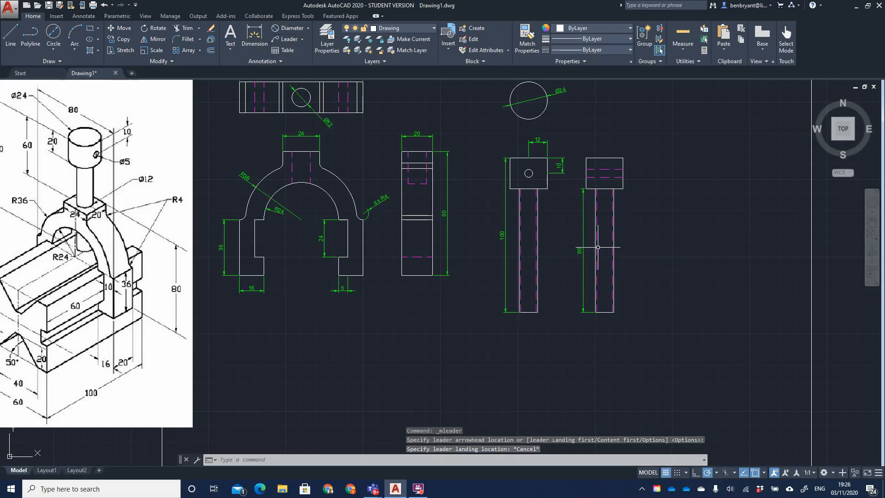
- Attach a leader reading "M12 x 1.75" to the right edge of the shank in the pin's side view
{"action": "key", "text": "Return"}
{"action": "left_click", "coordinate": [616, 248]}
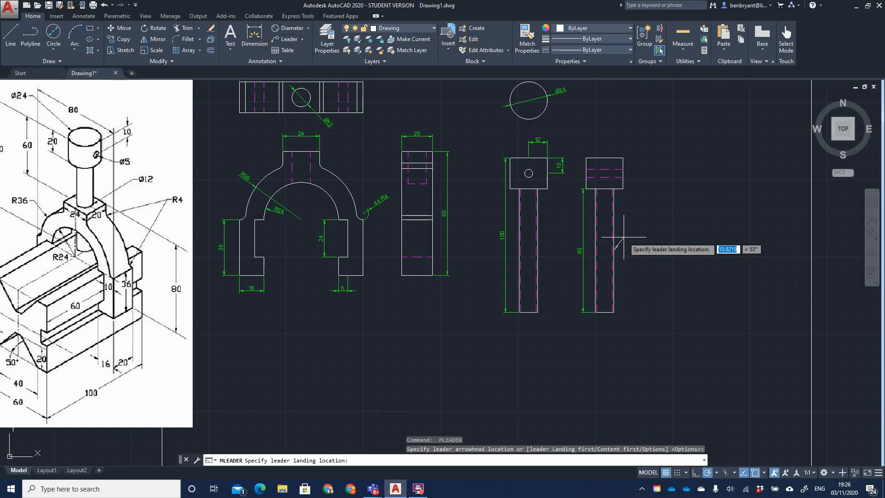
{"action": "left_click", "coordinate": [625, 237]}
{"action": "type", "text": "M"}
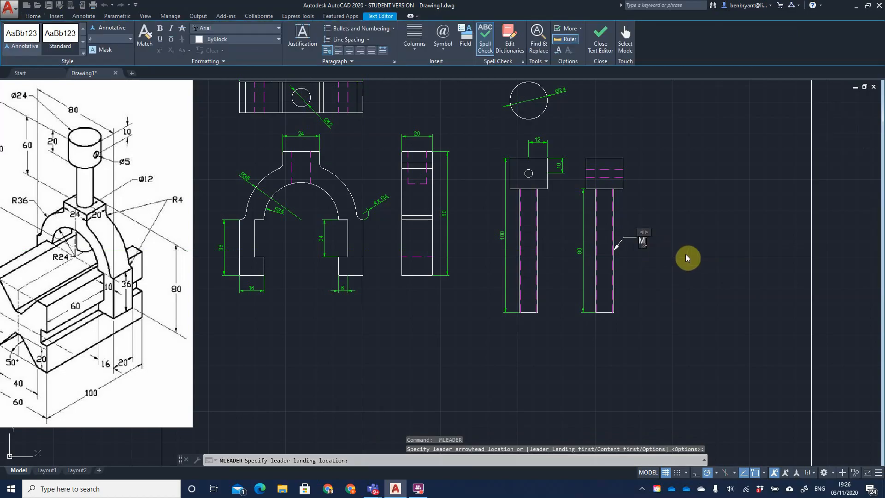
{"action": "type", "text": "12 x"}
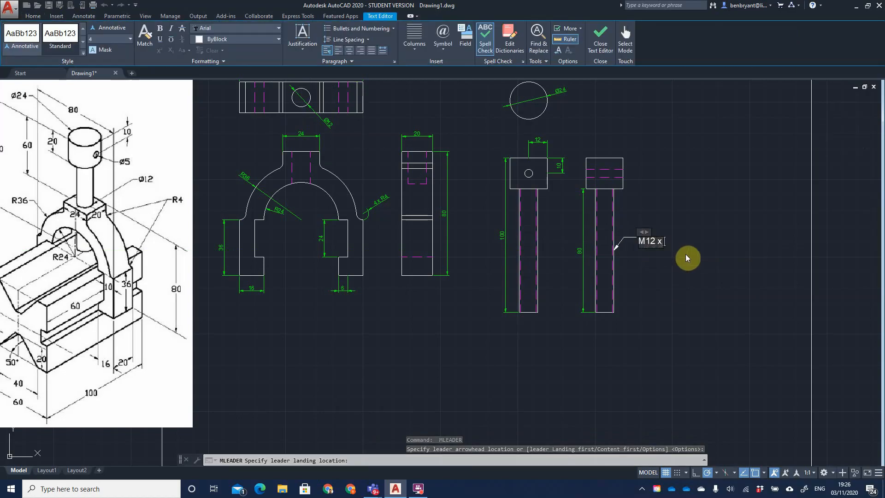
{"action": "type", "text": " 1.75"}
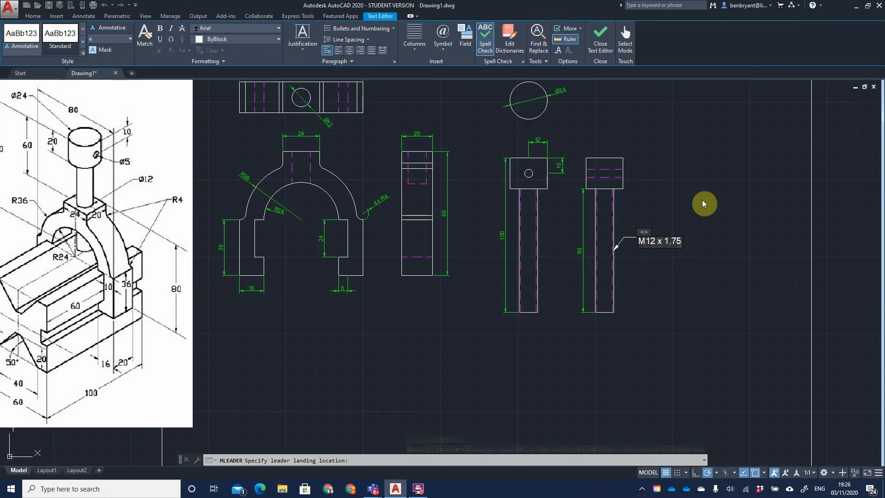
{"action": "left_click", "coordinate": [600, 38]}
{"action": "left_click", "coordinate": [709, 261]}
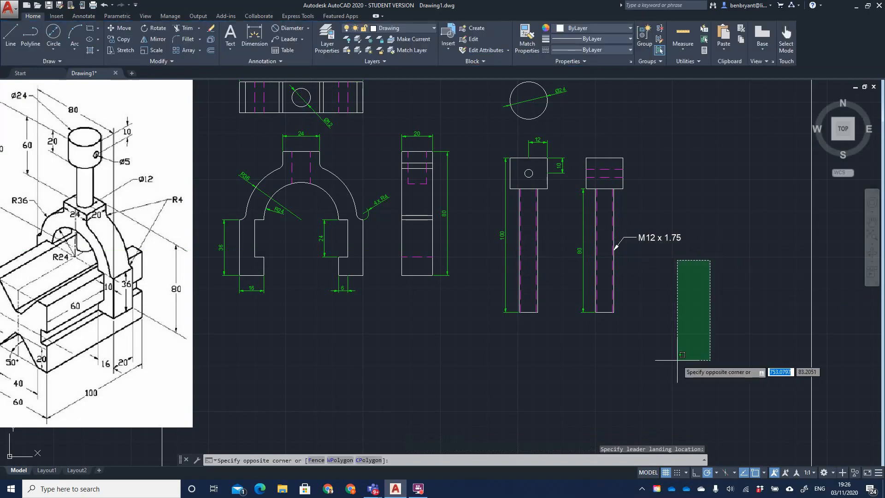
{"action": "left_click", "coordinate": [677, 360]}
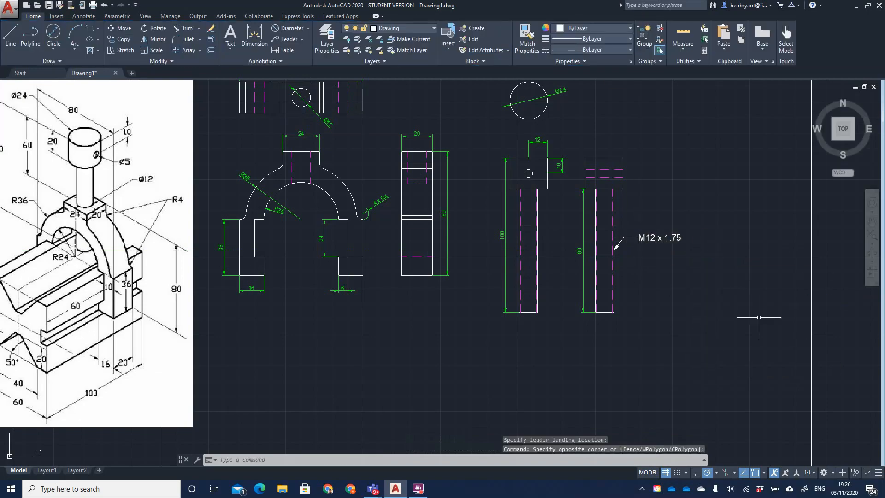
- Turn off the Dims and Hidden layers
{"action": "scroll", "coordinate": [391, 236], "scroll_direction": "down", "scroll_amount": 5}
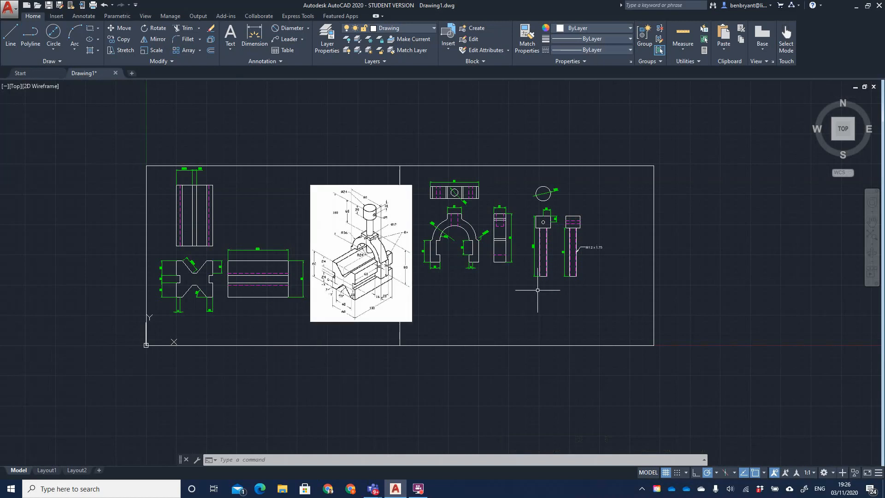
{"action": "left_click", "coordinate": [410, 28]}
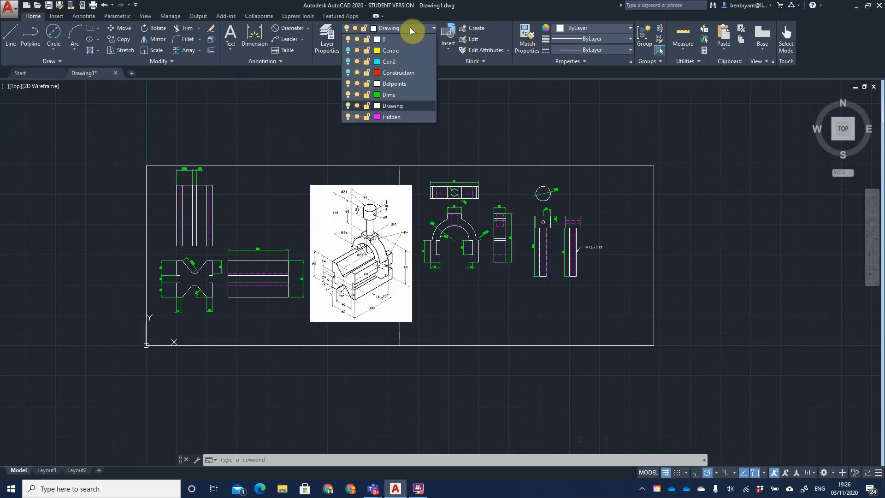
{"action": "left_click", "coordinate": [348, 94]}
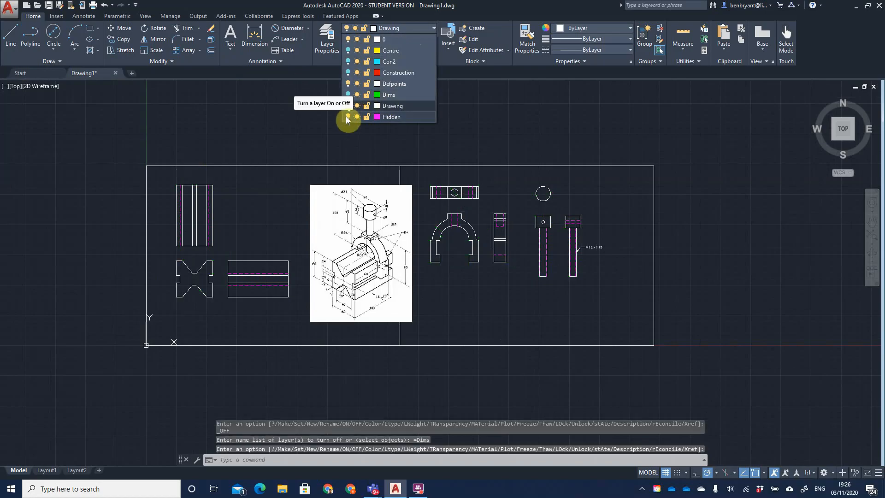
{"action": "left_click", "coordinate": [347, 116]}
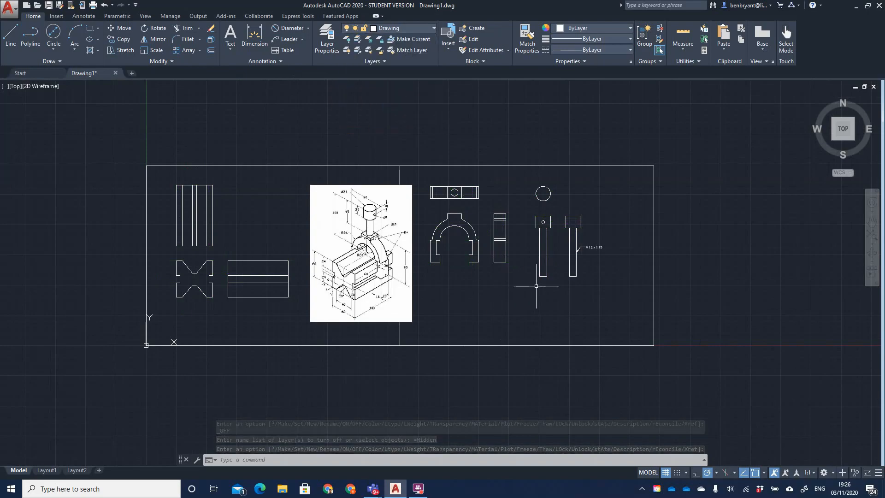
- Draw a 420 by 297 rectangle as a third sheet frame, starting from the lower-right corner of the second frame
{"action": "type", "text": "rec"}
{"action": "key", "text": "Return"}
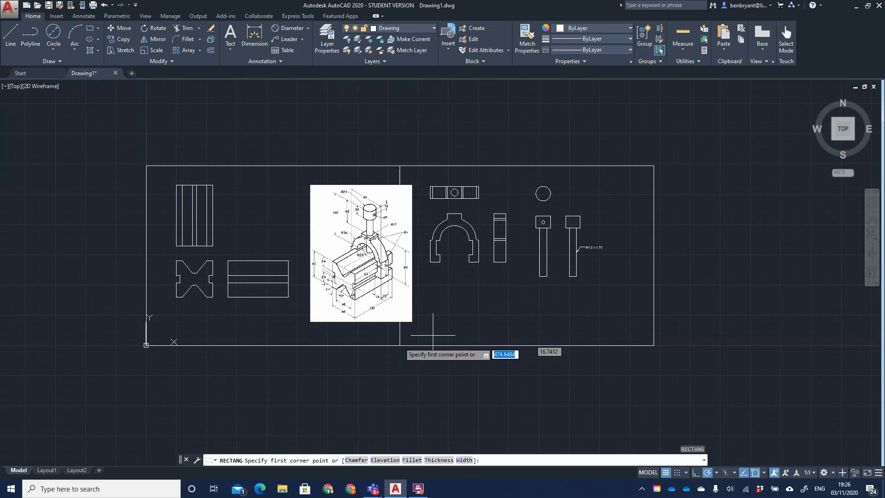
{"action": "left_click", "coordinate": [654, 345]}
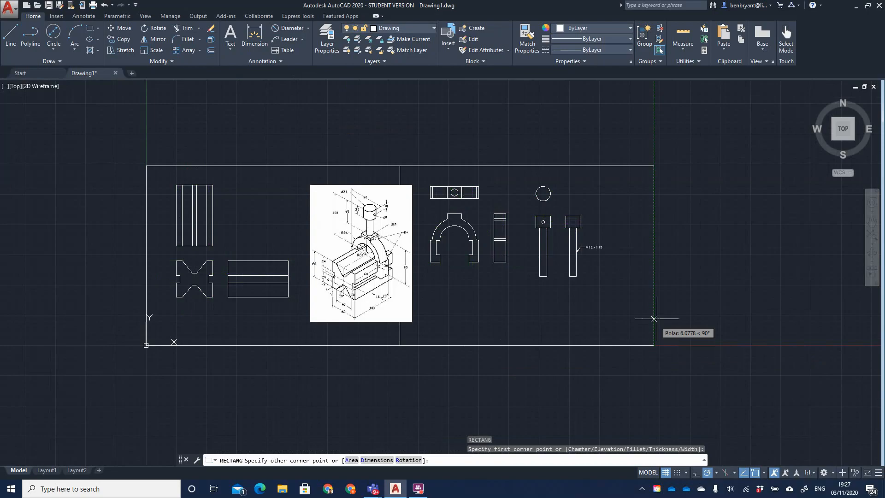
{"action": "type", "text": "420"}
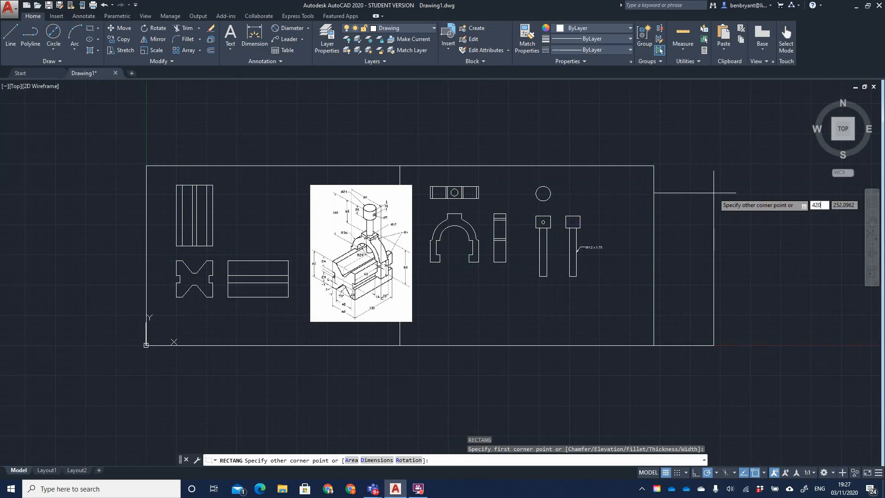
{"action": "key", "text": "Tab"}
{"action": "type", "text": "2"}
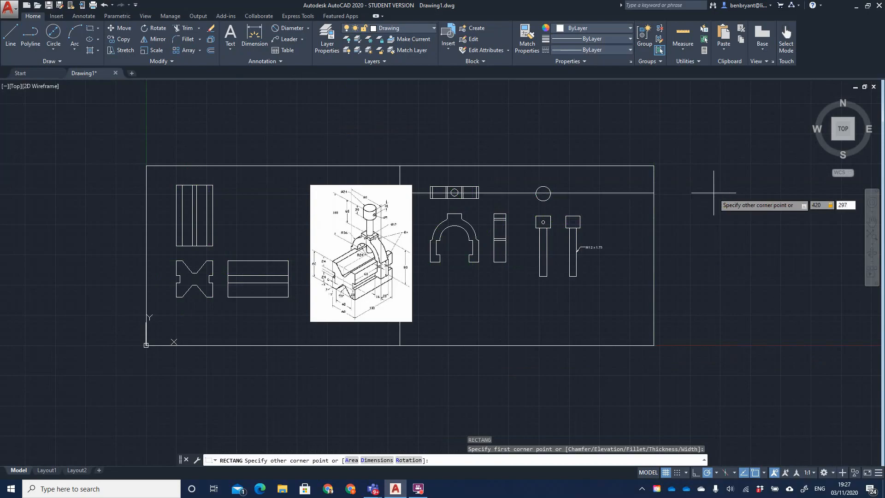
{"action": "key", "text": "Return"}
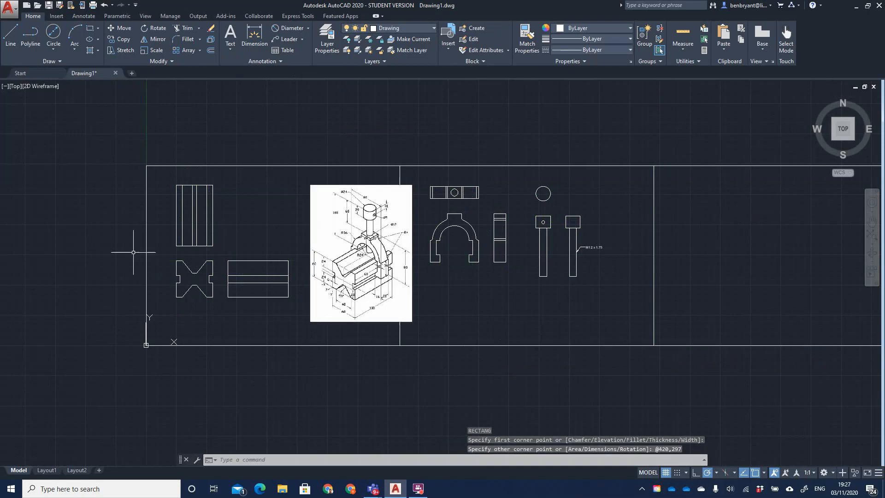
- Copy the V-block's front view from the first sheet into the middle of the third sheet frame
{"action": "middle_click_drag", "start_coordinate": [216, 297], "coordinate": [331, 308]}
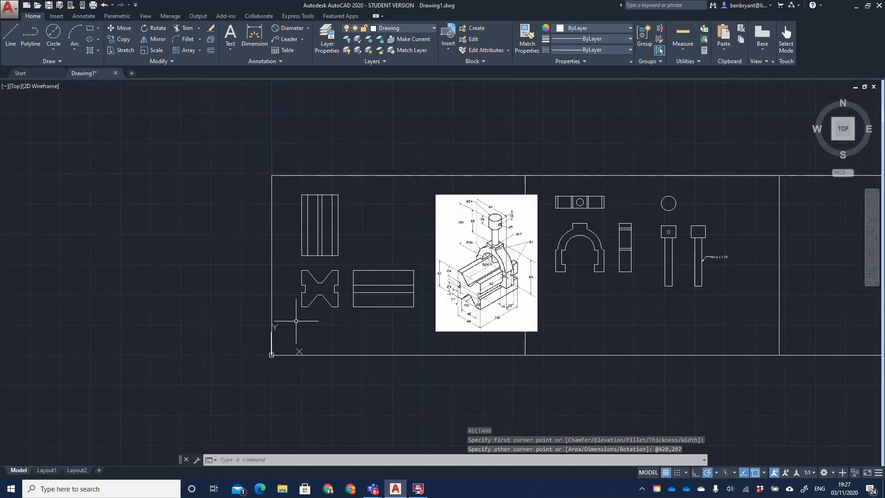
{"action": "scroll", "coordinate": [296, 321], "scroll_direction": "up", "scroll_amount": 4}
{"action": "type", "text": "copy"}
{"action": "key", "text": "Return"}
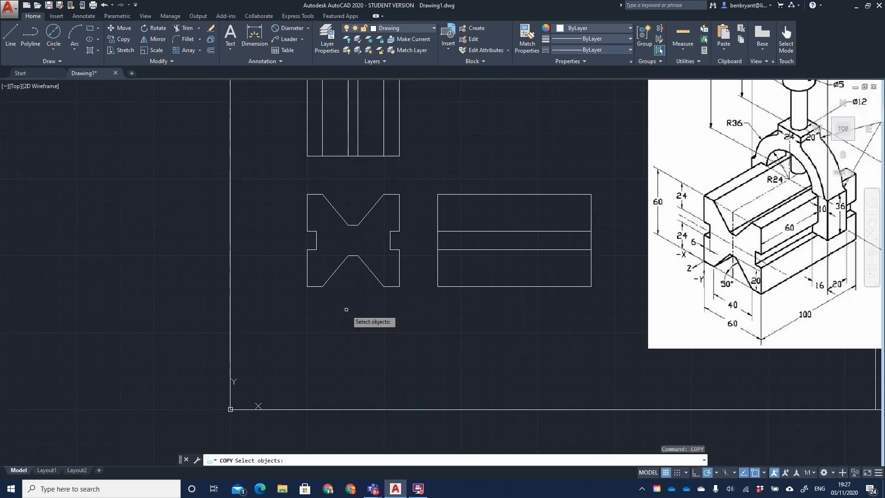
{"action": "left_click", "coordinate": [267, 168]}
{"action": "left_click", "coordinate": [419, 300]}
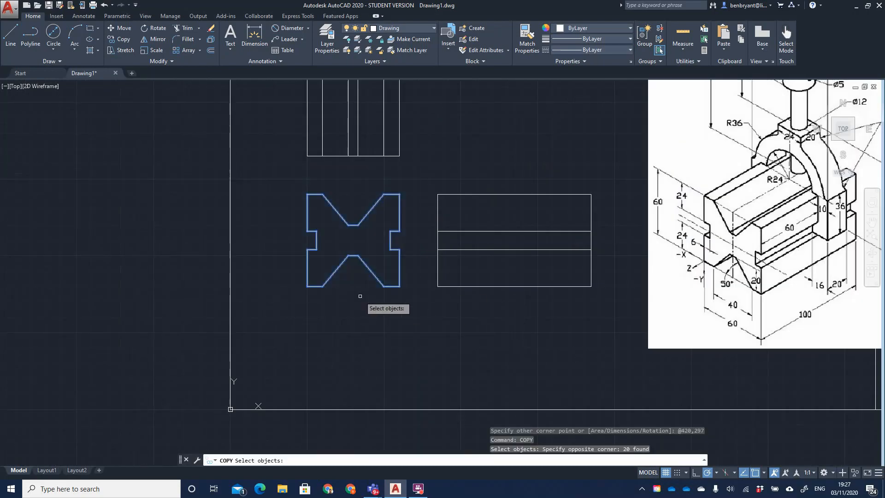
{"action": "key", "text": "Return"}
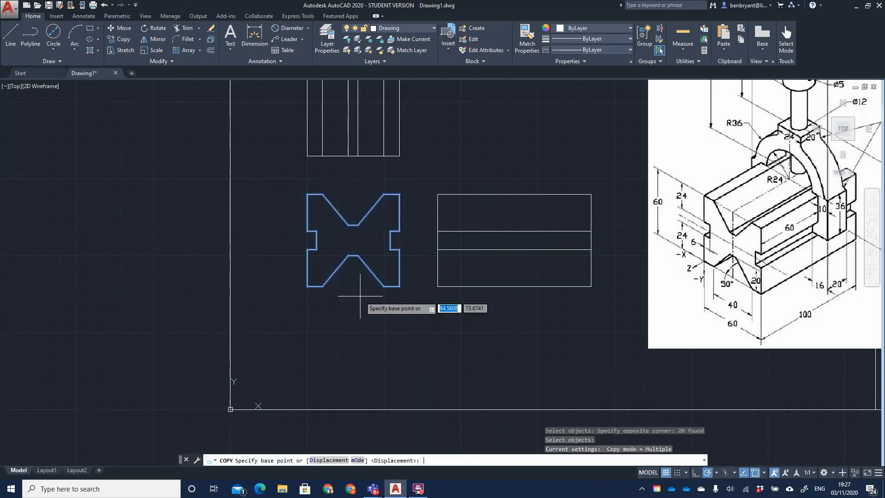
{"action": "left_click", "coordinate": [348, 255]}
{"action": "scroll", "coordinate": [585, 286], "scroll_direction": "down", "scroll_amount": 4}
{"action": "scroll", "coordinate": [507, 286], "scroll_direction": "up", "scroll_amount": 3}
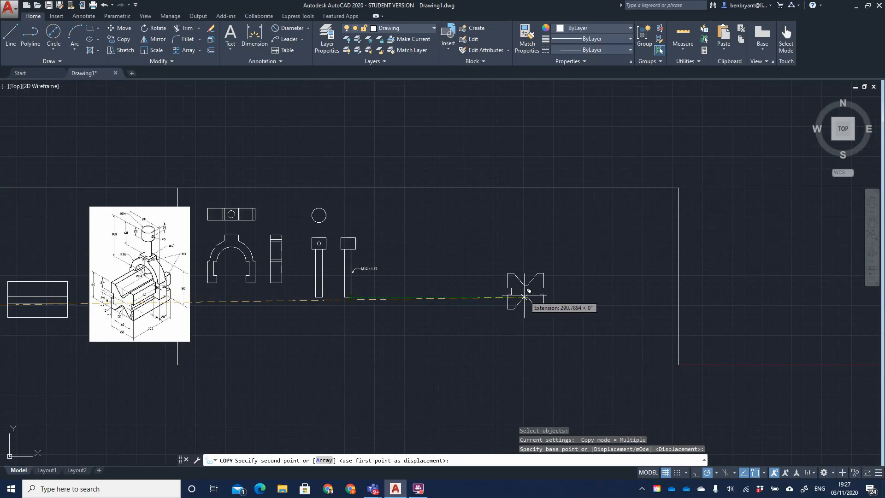
{"action": "left_click", "coordinate": [524, 302]}
{"action": "key", "text": "Escape"}
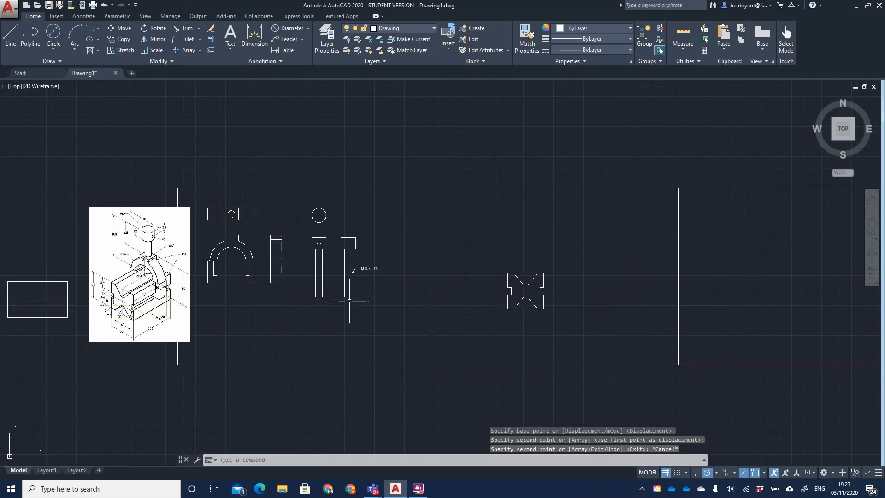
- Copy the clamp's front view into the third sheet, fitting its lower-left jaw corner into the V-block copy's left slot
{"action": "type", "text": "co"}
{"action": "key", "text": "Return"}
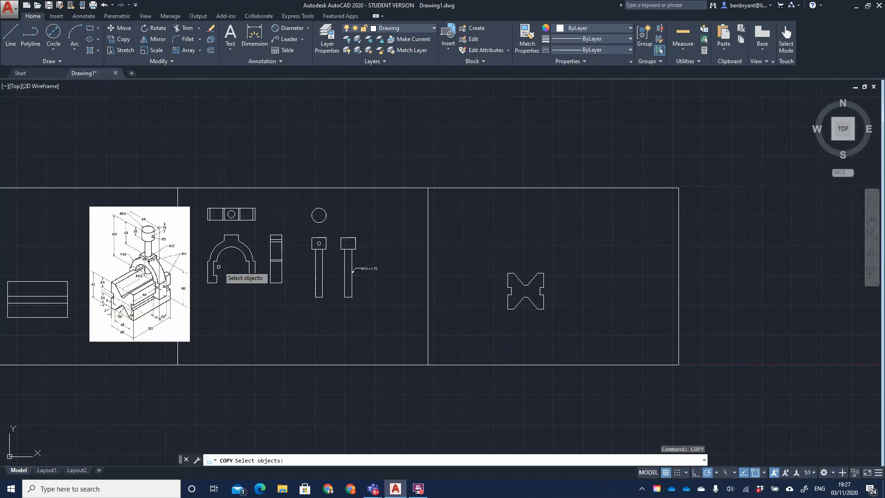
{"action": "left_click", "coordinate": [201, 224]}
{"action": "left_click", "coordinate": [259, 290]}
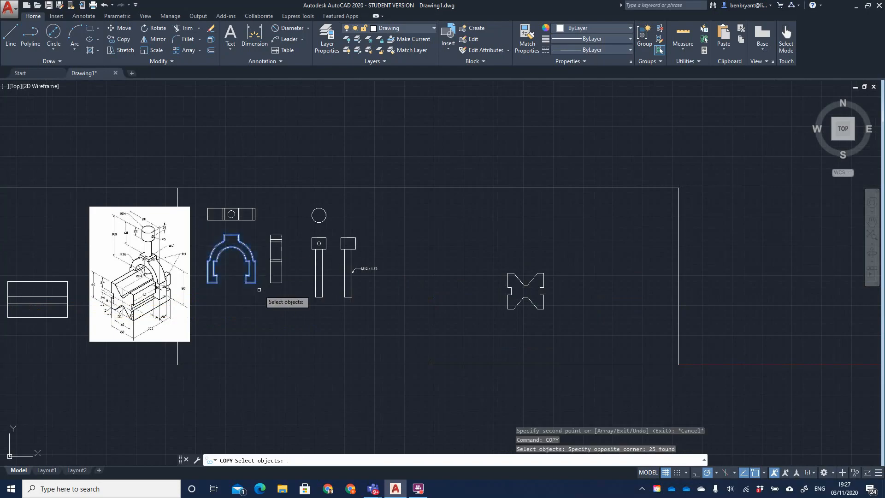
{"action": "key", "text": "Return"}
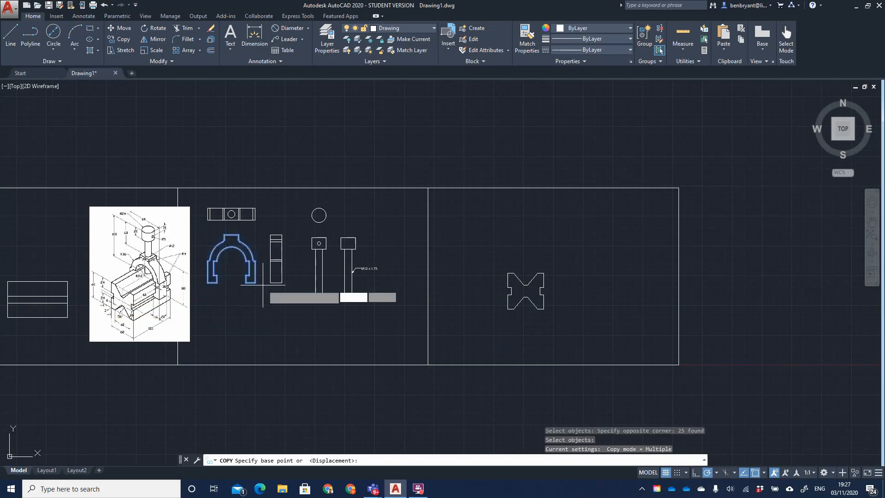
{"action": "left_click", "coordinate": [217, 283]}
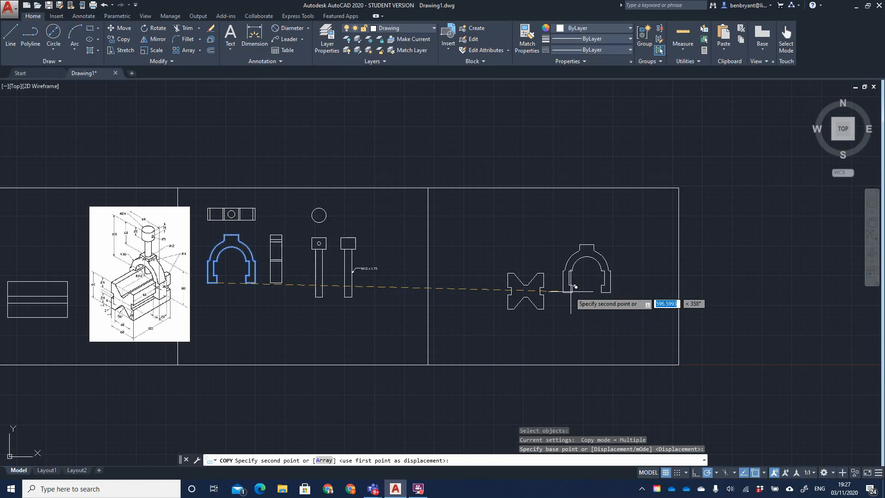
{"action": "scroll", "coordinate": [557, 296], "scroll_direction": "up", "scroll_amount": 3}
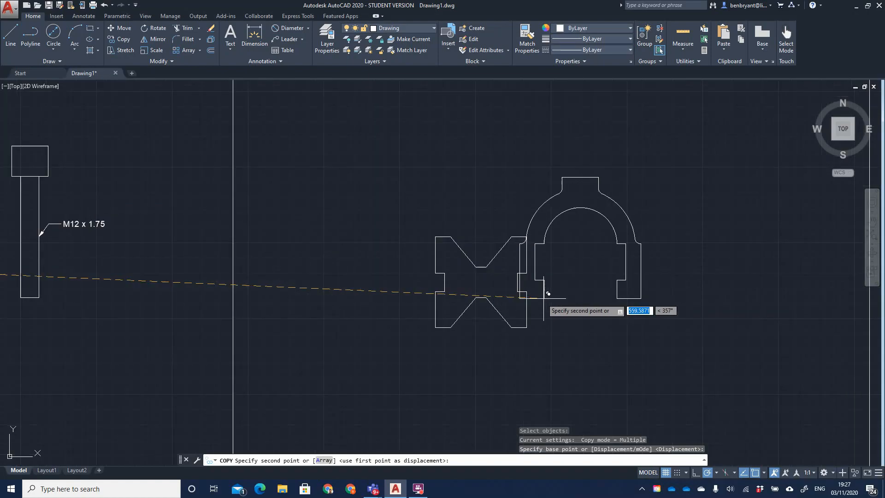
{"action": "left_click", "coordinate": [445, 292]}
{"action": "key", "text": "Escape"}
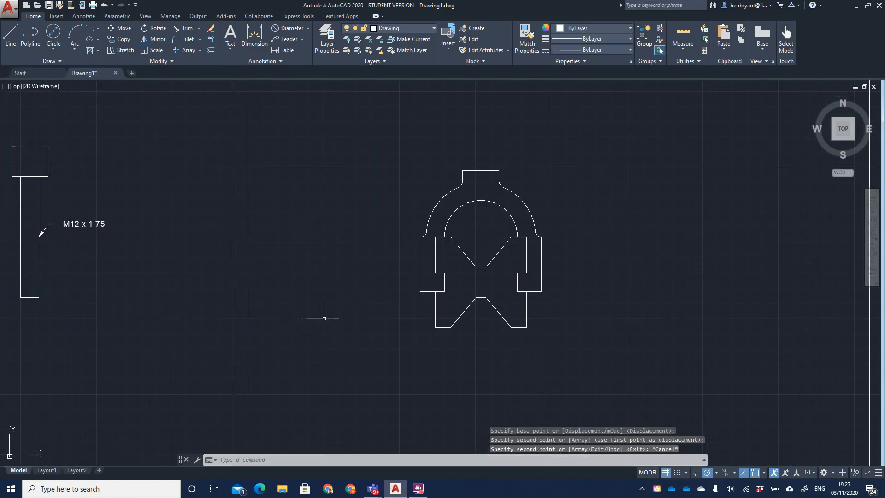
- Copy the pin's front view, including its small head hole, into the third sheet to the left of the clamp
{"action": "middle_click_drag", "start_coordinate": [328, 245], "coordinate": [430, 290]}
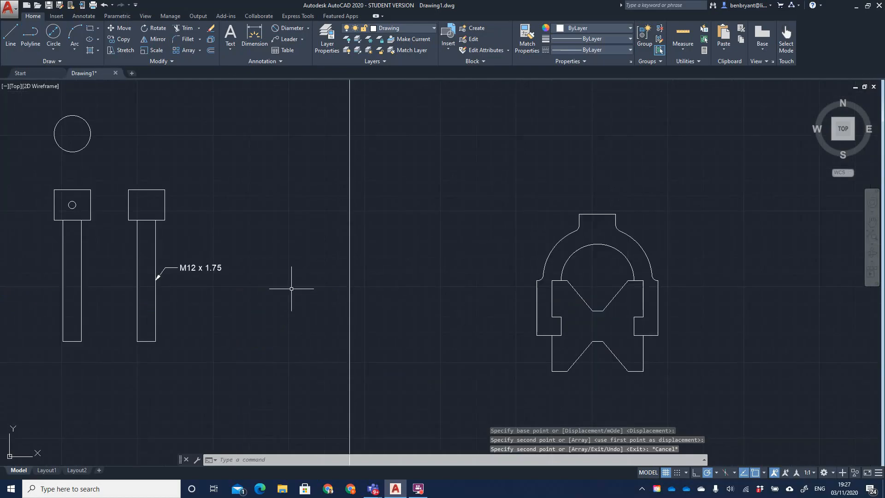
{"action": "key", "text": "Return"}
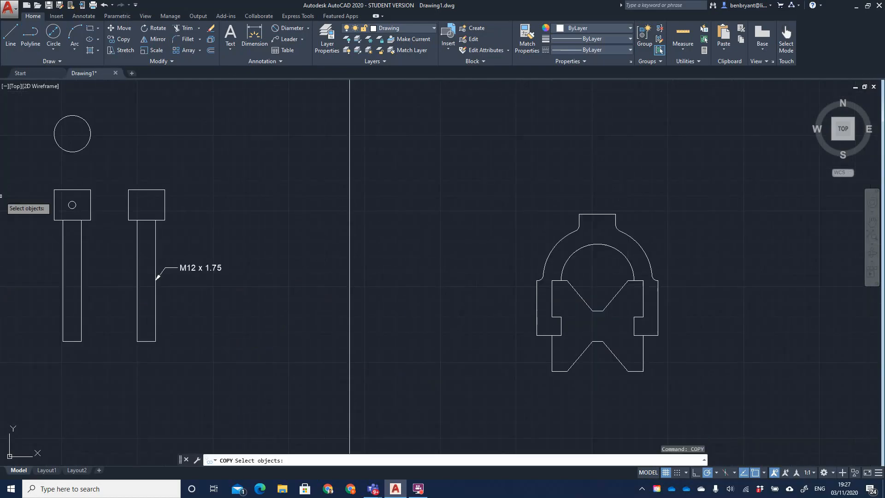
{"action": "left_click", "coordinate": [32, 173]}
{"action": "left_click", "coordinate": [112, 359]}
{"action": "key", "text": "Return"}
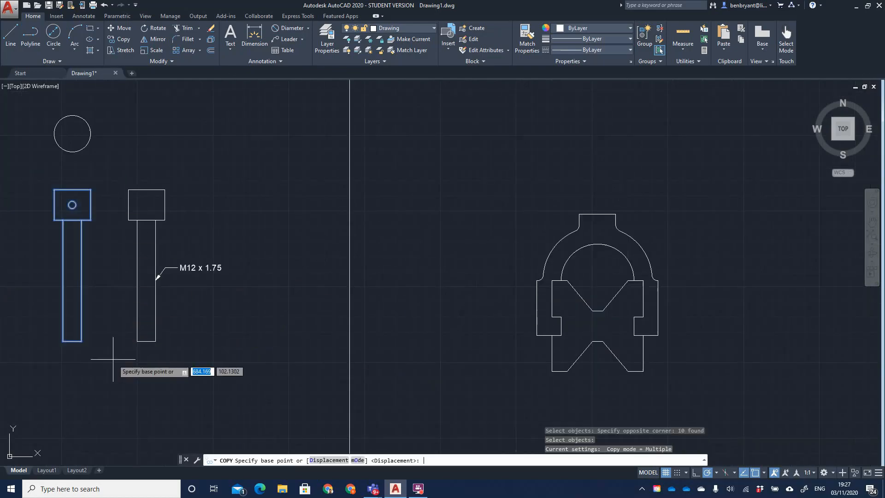
{"action": "left_click", "coordinate": [63, 341]}
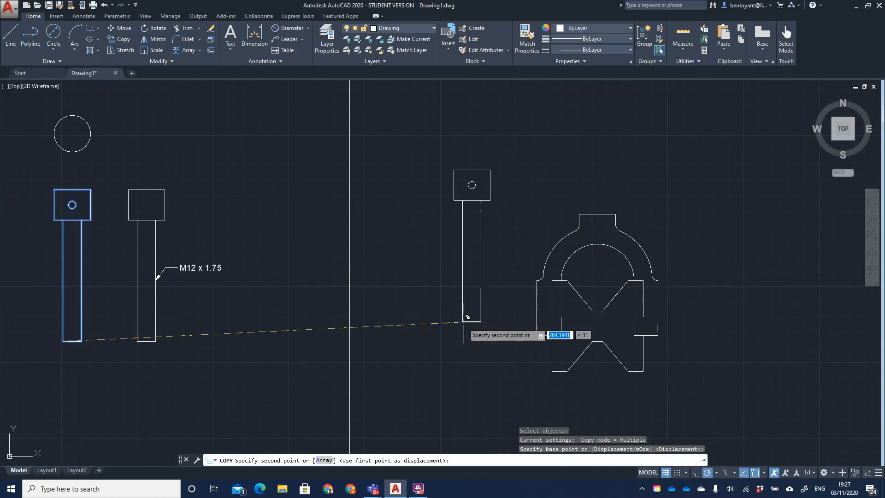
{"action": "left_click", "coordinate": [463, 324]}
{"action": "key", "text": "Escape"}
- Examine the pin and clamp dimensions in the isometric reference image to see how the parts fit together
{"action": "scroll", "coordinate": [467, 332], "scroll_direction": "down", "scroll_amount": 4}
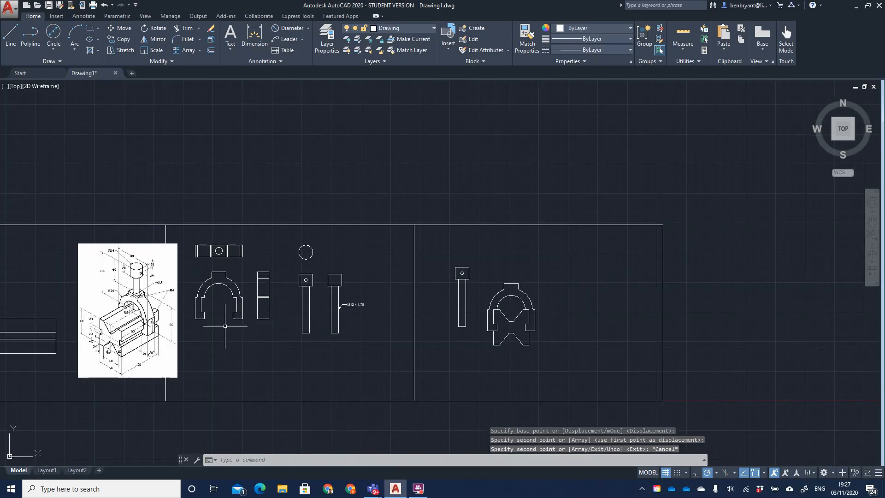
{"action": "middle_click_drag", "start_coordinate": [99, 315], "coordinate": [334, 312]}
{"action": "scroll", "coordinate": [333, 312], "scroll_direction": "up", "scroll_amount": 4}
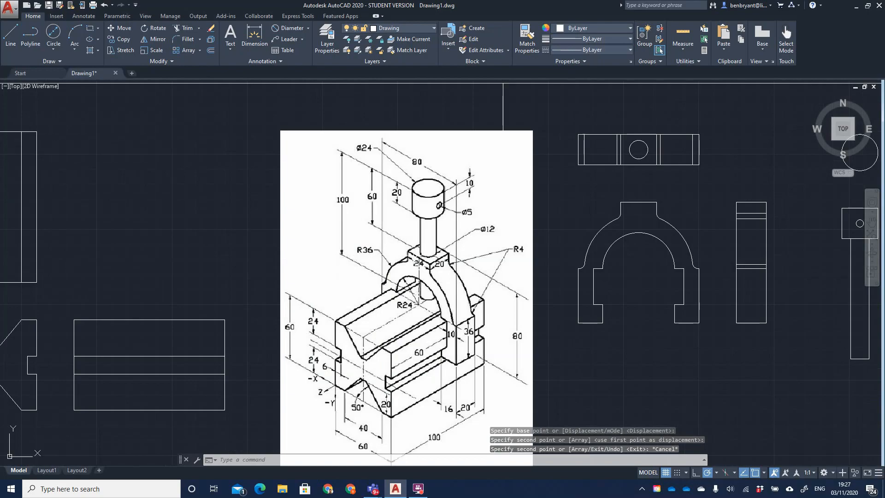
{"action": "middle_click_drag", "start_coordinate": [666, 269], "coordinate": [175, 276]}
{"action": "scroll", "coordinate": [246, 283], "scroll_direction": "down", "scroll_amount": 4}
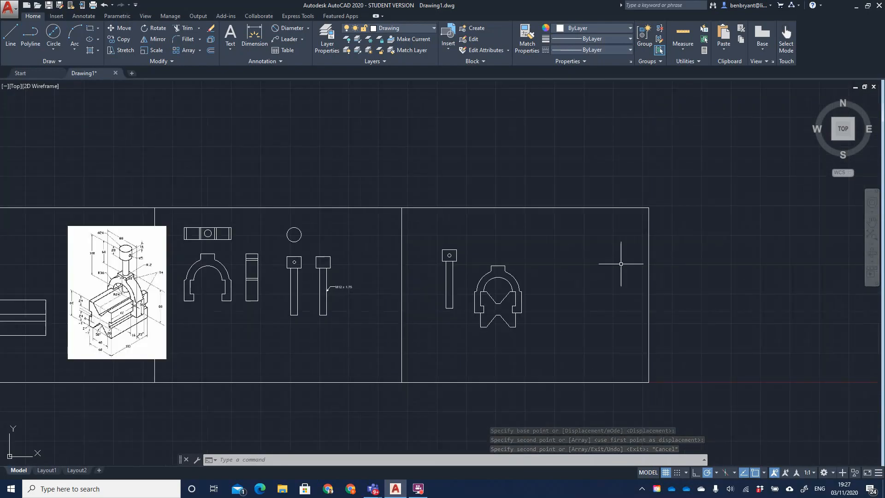
{"action": "middle_click_drag", "start_coordinate": [621, 263], "coordinate": [504, 283]}
{"action": "scroll", "coordinate": [501, 282], "scroll_direction": "up", "scroll_amount": 2}
{"action": "scroll", "coordinate": [396, 318], "scroll_direction": "up", "scroll_amount": 4}
{"action": "mouse_move", "coordinate": [372, 319]}
{"action": "middle_mouse_down"}
{"action": "mouse_move", "coordinate": [626, 267]}
{"action": "mouse_move", "coordinate": [590, 255]}
{"action": "middle_mouse_up"}
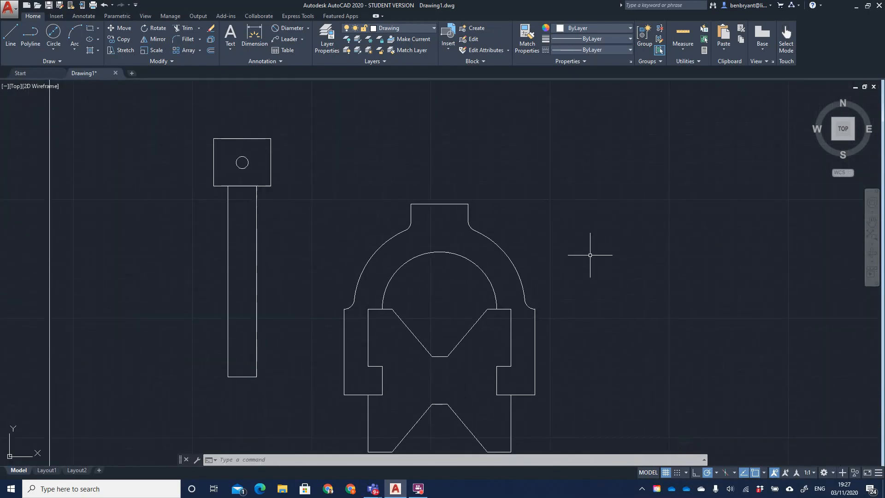
{"action": "left_click", "coordinate": [407, 27]}
{"action": "left_click", "coordinate": [347, 50]}
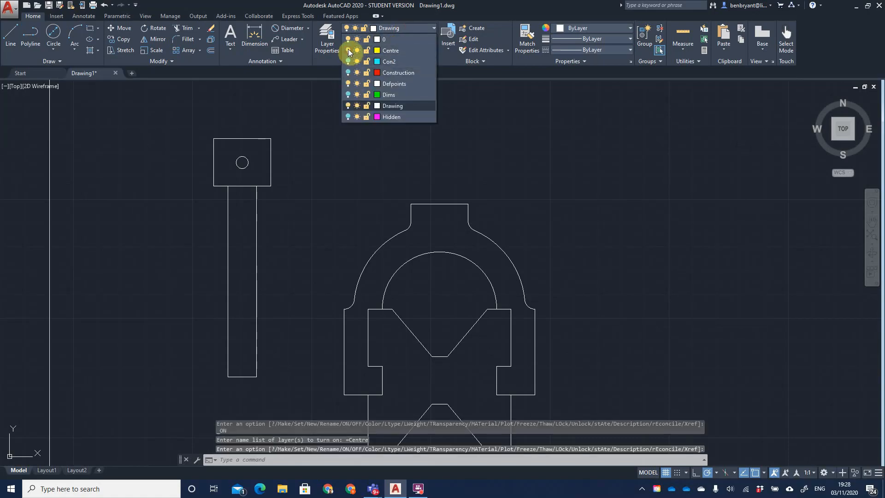
{"action": "scroll", "coordinate": [421, 159], "scroll_direction": "down", "scroll_amount": 2}
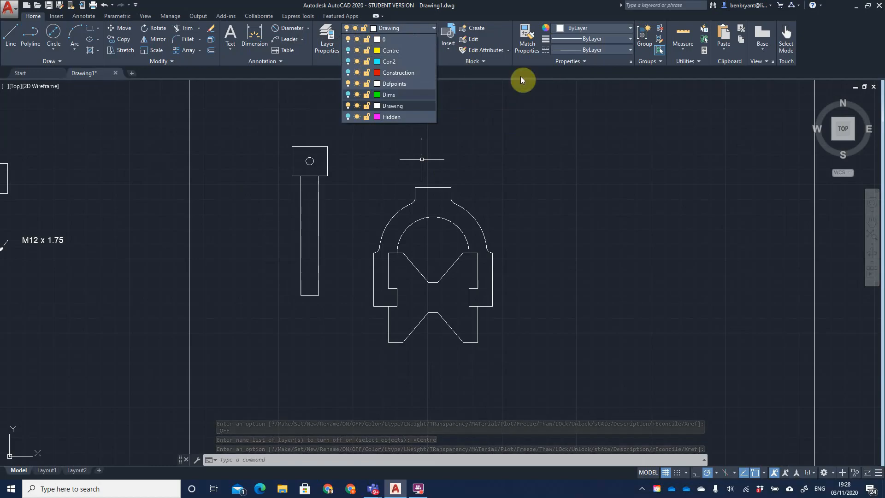
{"action": "left_click", "coordinate": [547, 123]}
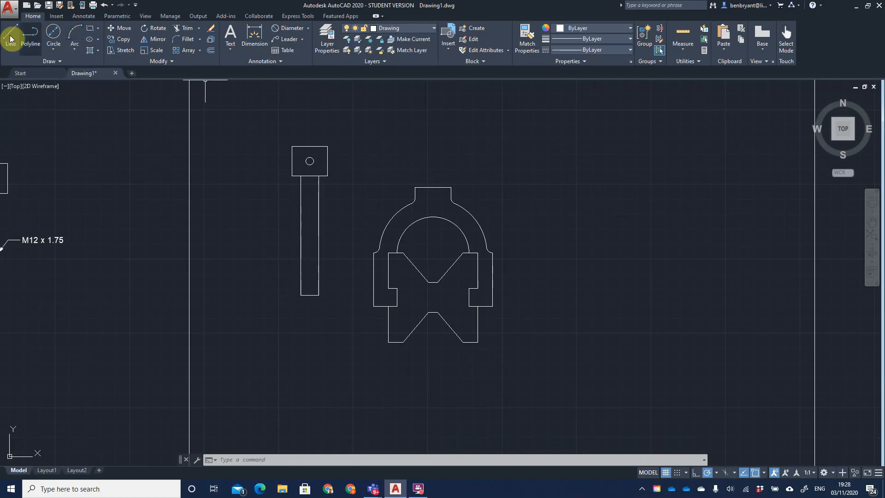
{"action": "left_click", "coordinate": [434, 28]}
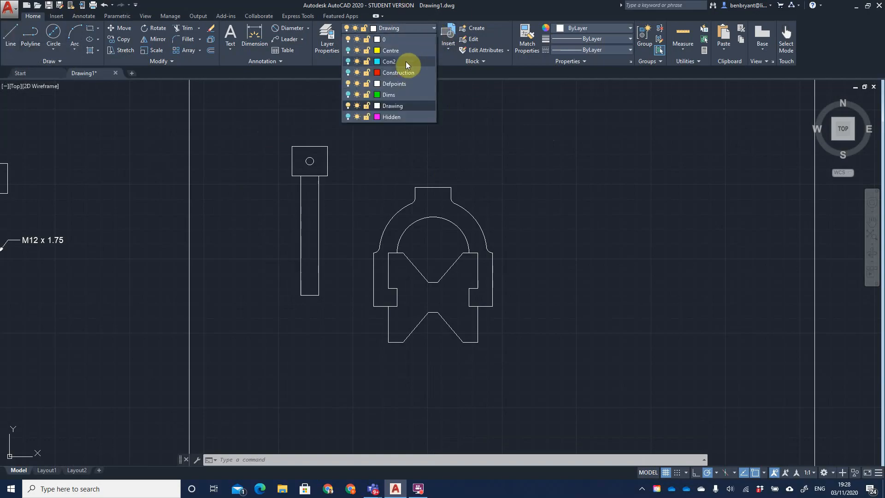
{"action": "left_click", "coordinate": [406, 61]}
{"action": "left_click", "coordinate": [558, 181]}
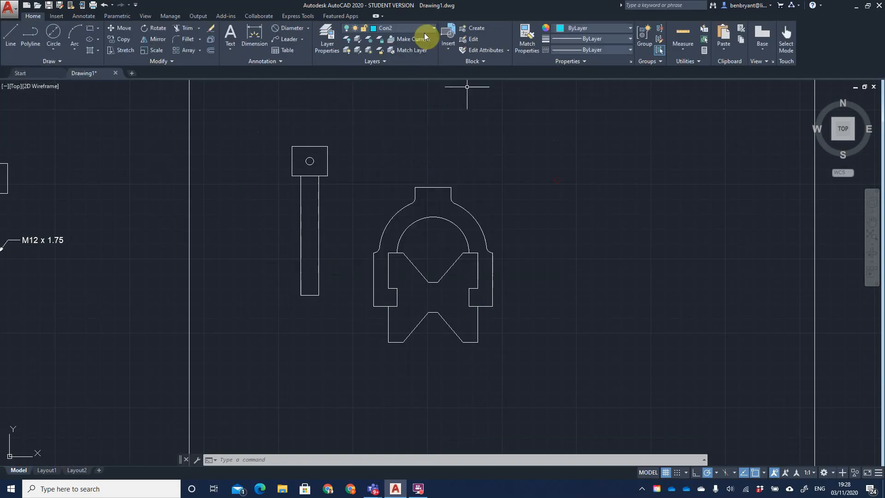
- Turn on the Centre layer and make it the current layer
{"action": "left_click", "coordinate": [414, 32]}
{"action": "left_click", "coordinate": [405, 56]}
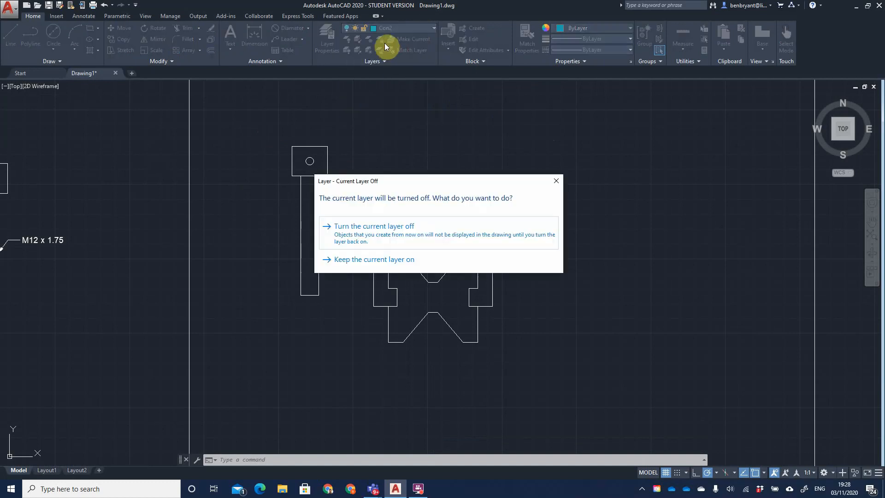
{"action": "left_click", "coordinate": [397, 259]}
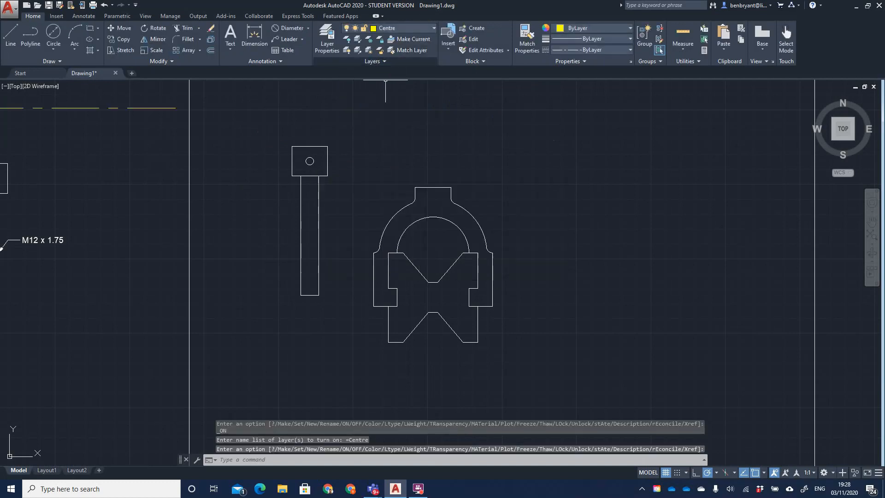
- Draw a vertical centre line through the middle of the clamp and V-block, extending beyond both above and below
{"action": "left_click", "coordinate": [11, 39]}
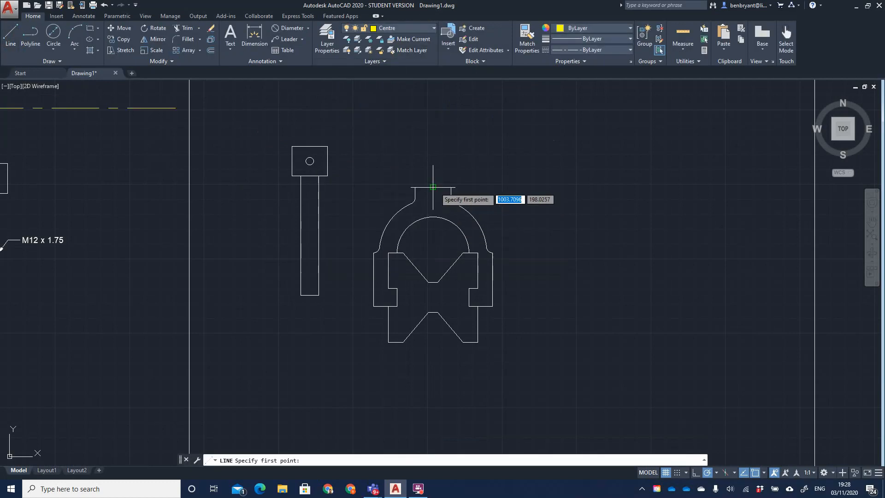
{"action": "left_click", "coordinate": [432, 95]}
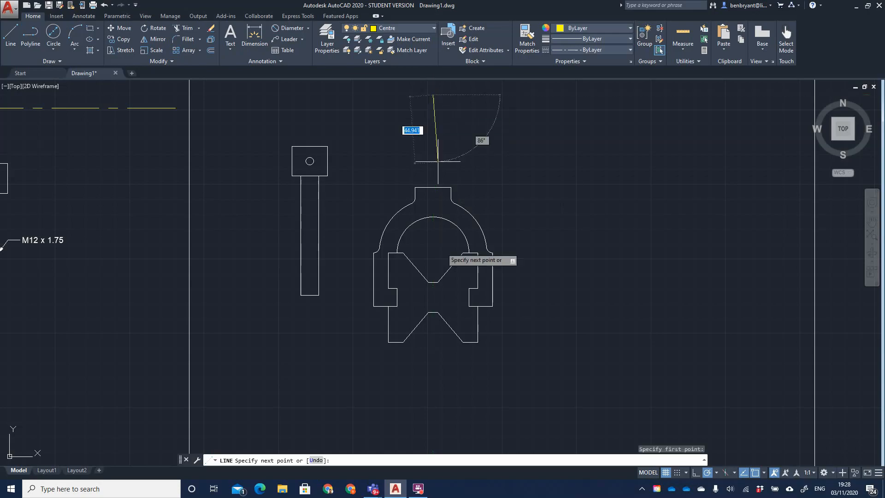
{"action": "left_click", "coordinate": [433, 411]}
{"action": "key", "text": "Escape"}
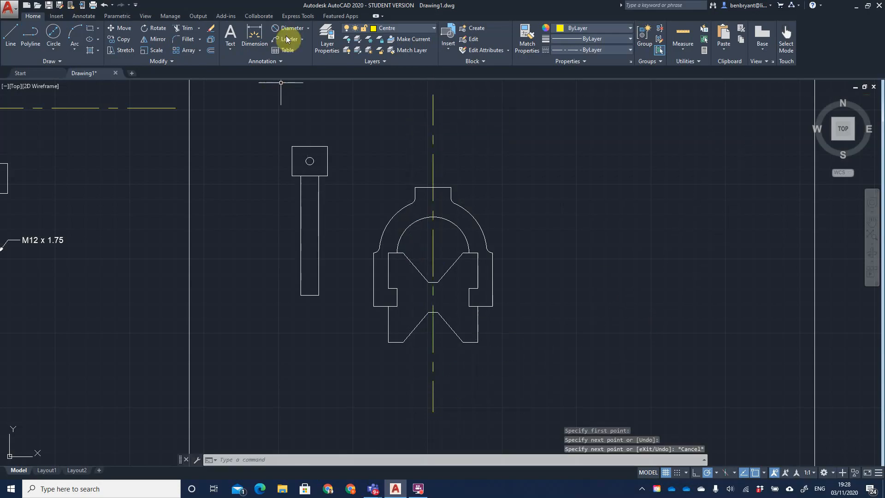
- Draw a centre line down the copied pin from the midpoint of the head's top edge to the shank's bottom midpoint
{"action": "left_click", "coordinate": [10, 44]}
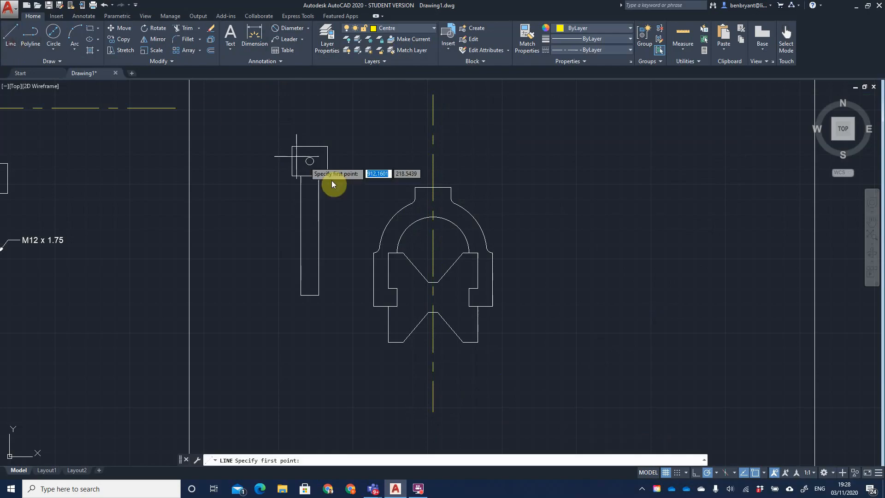
{"action": "left_click", "coordinate": [309, 146]}
{"action": "left_click", "coordinate": [310, 295]}
{"action": "key", "text": "Escape"}
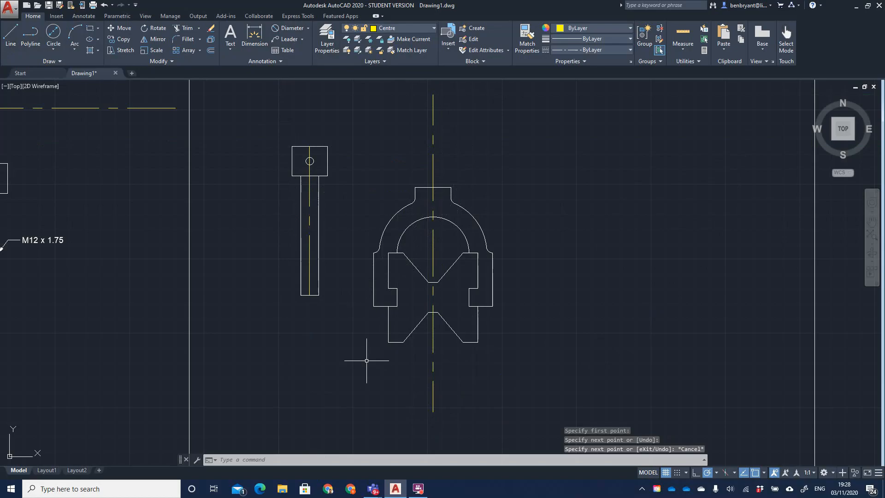
- Offset the top edge of the assembled clamp upward by 60 and check the pin dimensions in the isometric reference image
{"action": "type", "text": "o"}
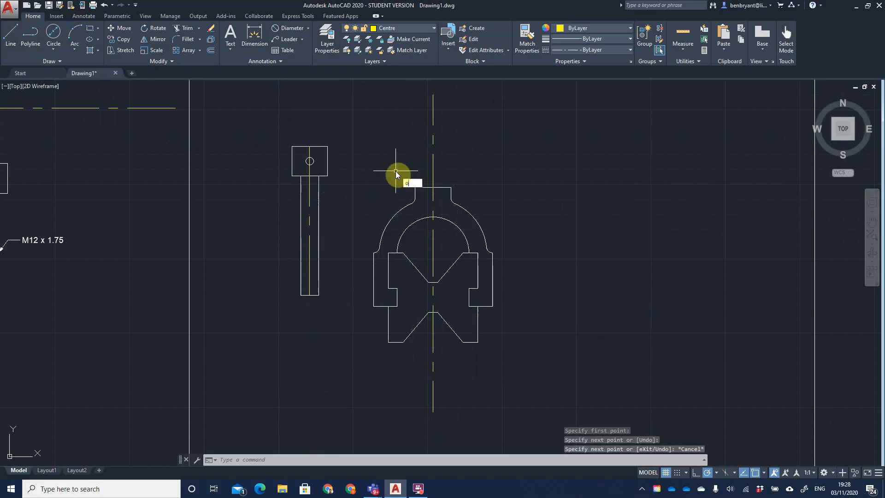
{"action": "key", "text": "Return"}
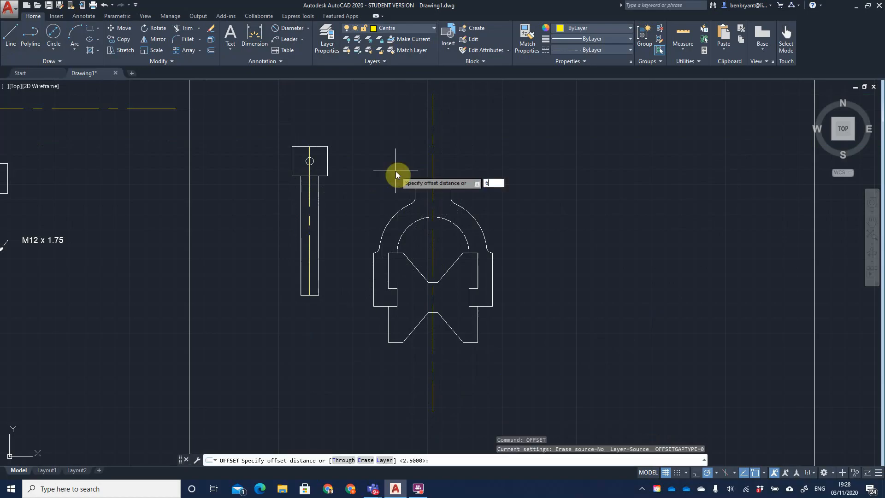
{"action": "key", "text": "Return"}
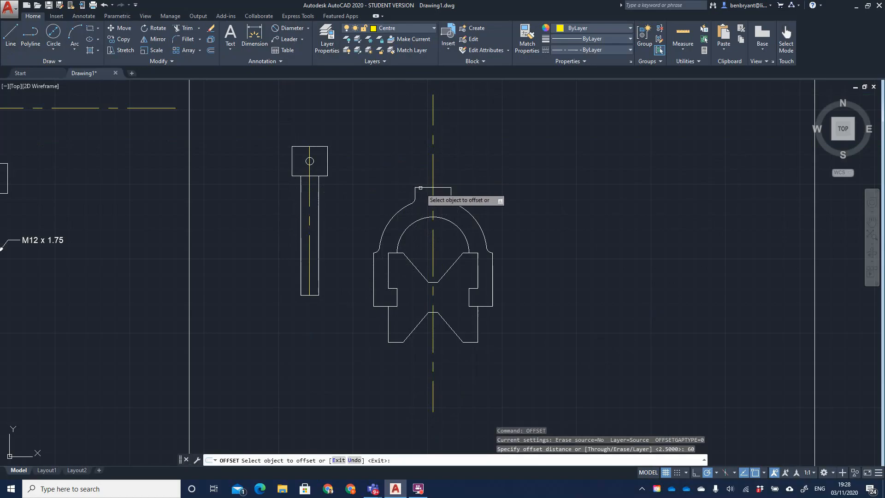
{"action": "left_click", "coordinate": [417, 187]}
{"action": "left_click", "coordinate": [447, 156]}
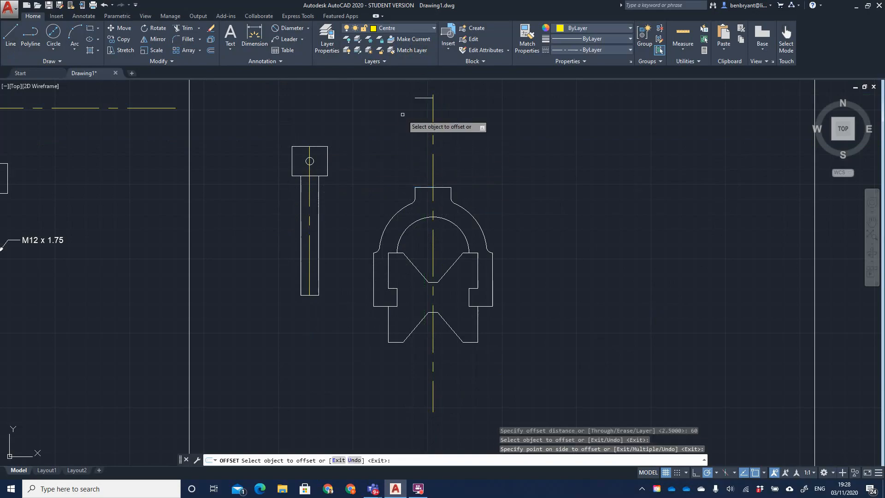
{"action": "middle_click_drag", "start_coordinate": [293, 209], "coordinate": [846, 229]}
{"action": "middle_click_drag", "start_coordinate": [205, 214], "coordinate": [327, 218]}
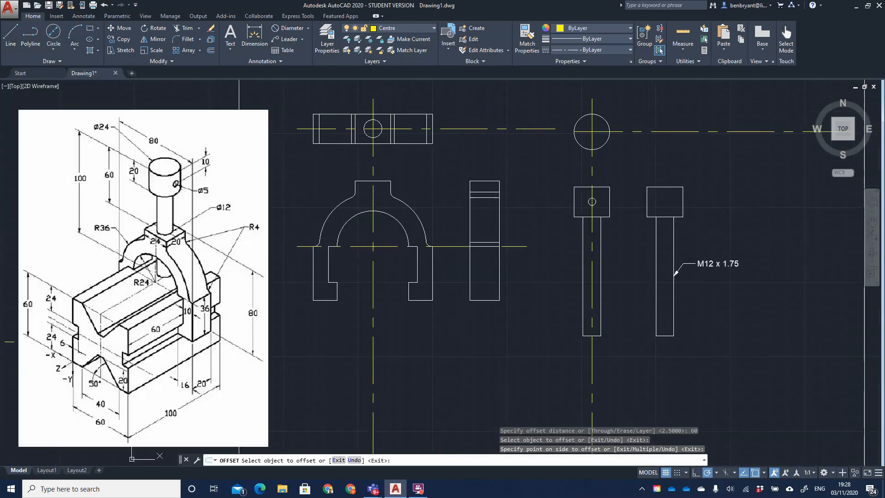
{"action": "middle_click_drag", "start_coordinate": [681, 182], "coordinate": [211, 207]}
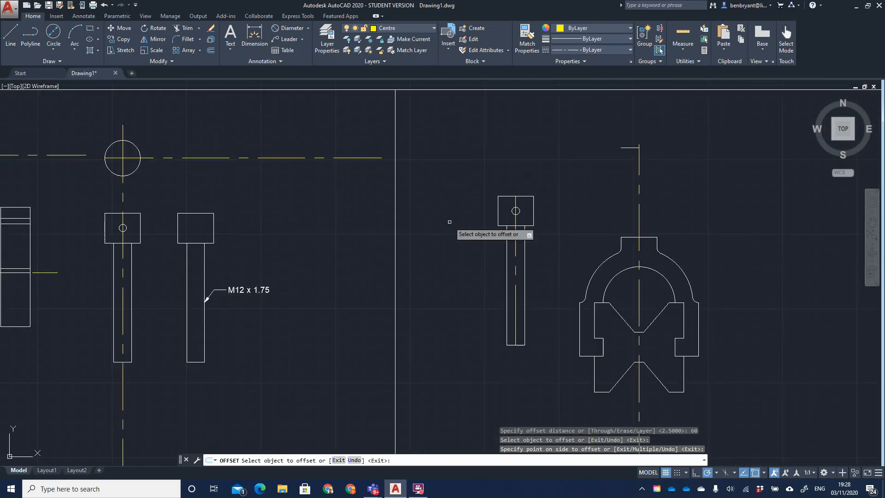
{"action": "middle_click_drag", "start_coordinate": [573, 232], "coordinate": [439, 225]}
{"action": "key", "text": "Escape"}
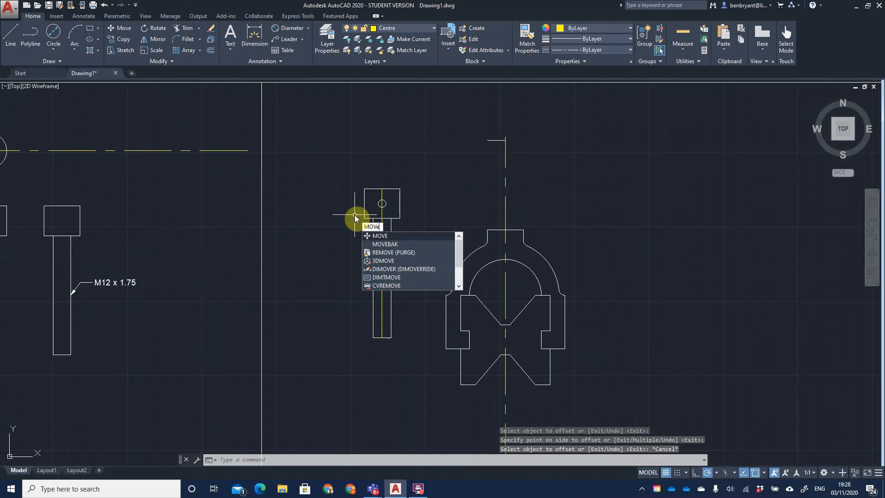
{"action": "key", "text": "Return"}
{"action": "left_click", "coordinate": [347, 172]}
{"action": "left_click", "coordinate": [442, 375]}
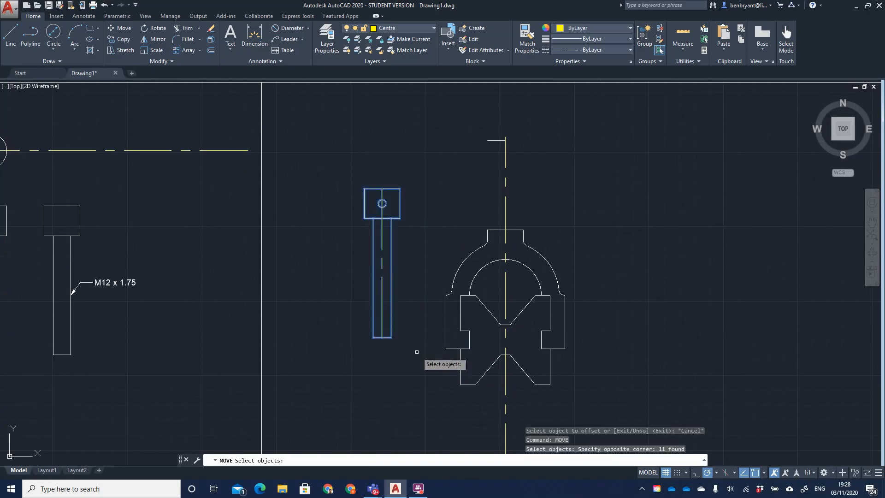
{"action": "key", "text": "Return"}
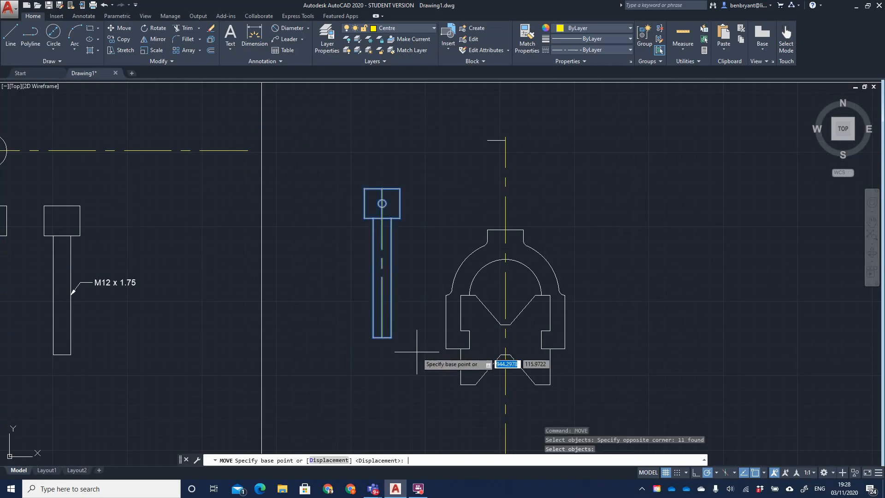
{"action": "left_click", "coordinate": [364, 189]}
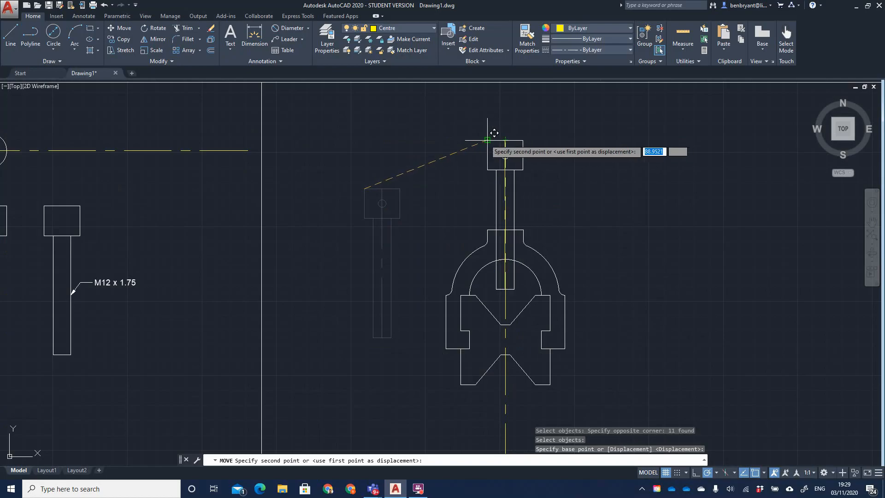
{"action": "scroll", "coordinate": [494, 133], "scroll_direction": "up", "scroll_amount": 5}
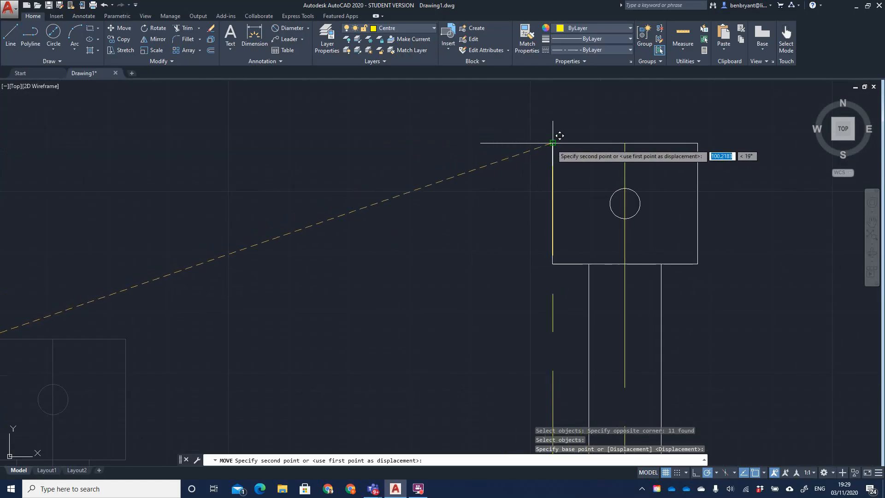
{"action": "key", "text": "Escape"}
- Shorten the offset line above the clamp by stretching its outer end to the line's midpoint
{"action": "scroll", "coordinate": [490, 208], "scroll_direction": "down", "scroll_amount": 3}
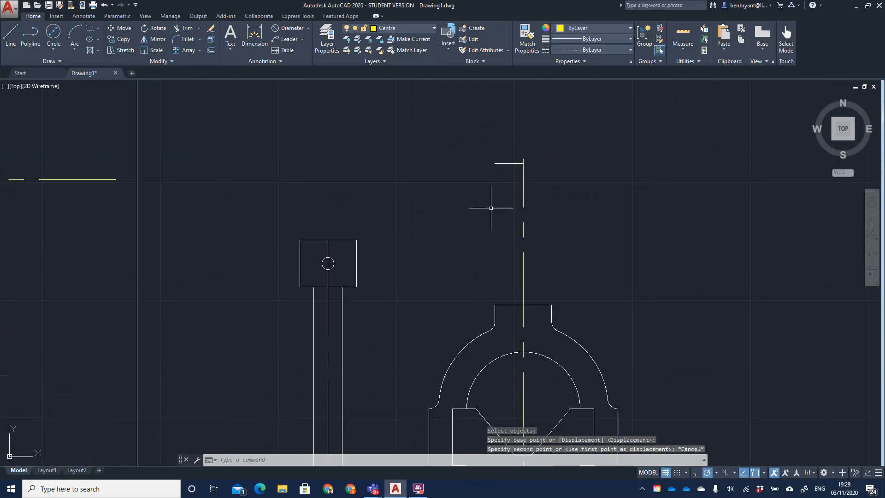
{"action": "middle_click_drag", "start_coordinate": [500, 189], "coordinate": [455, 181]}
{"action": "left_click", "coordinate": [459, 154]}
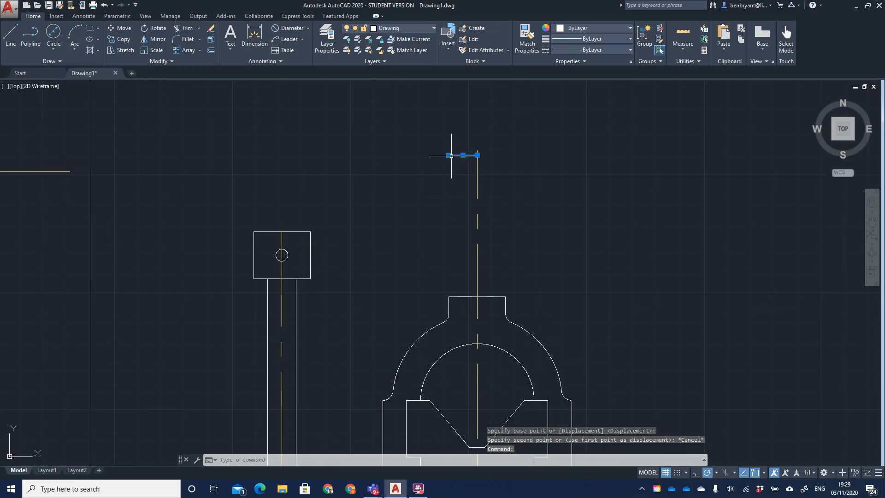
{"action": "left_click", "coordinate": [448, 155]}
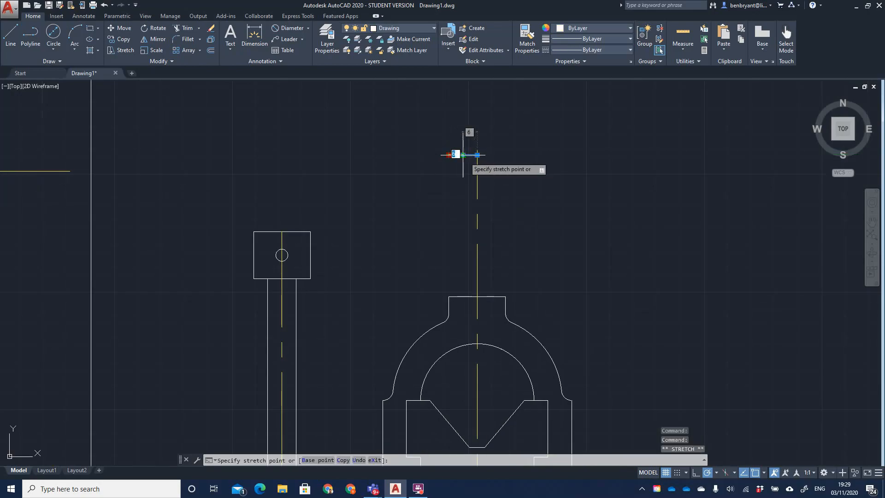
{"action": "key", "text": "Escape"}
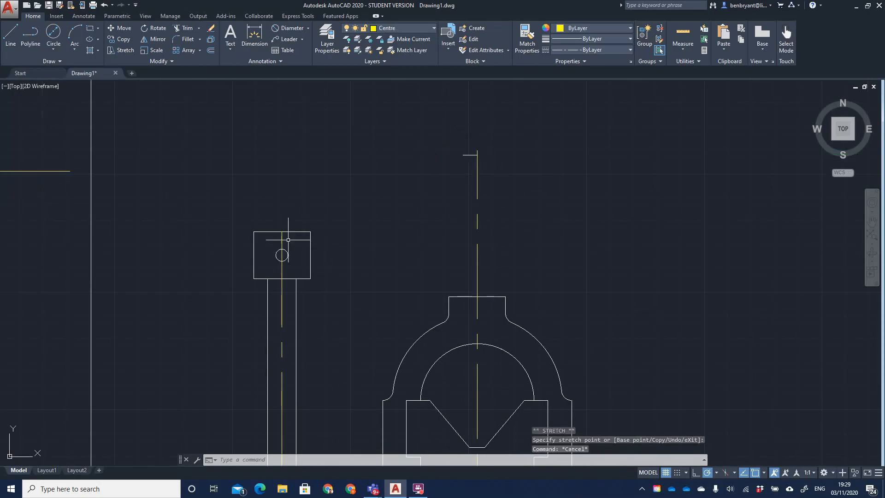
{"action": "left_click", "coordinate": [223, 199]}
{"action": "scroll", "coordinate": [330, 229], "scroll_direction": "down", "scroll_amount": 4}
{"action": "left_click", "coordinate": [334, 352]}
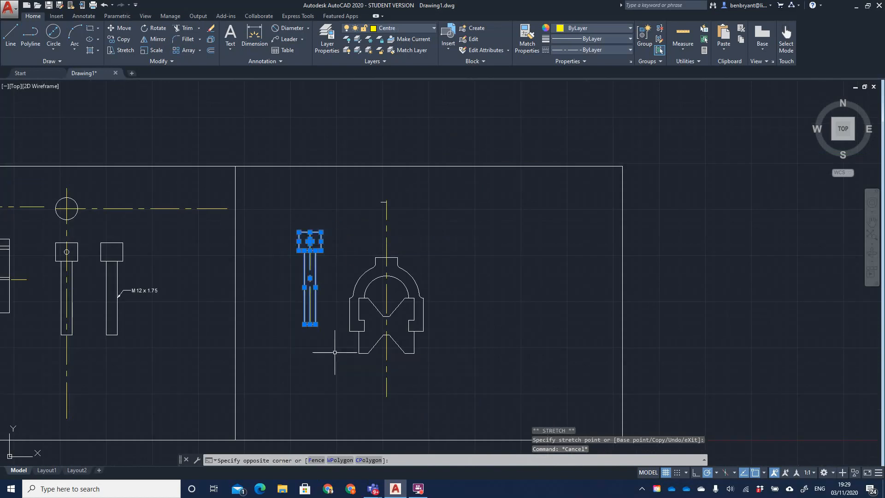
{"action": "type", "text": "mov"}
{"action": "key", "text": "Return"}
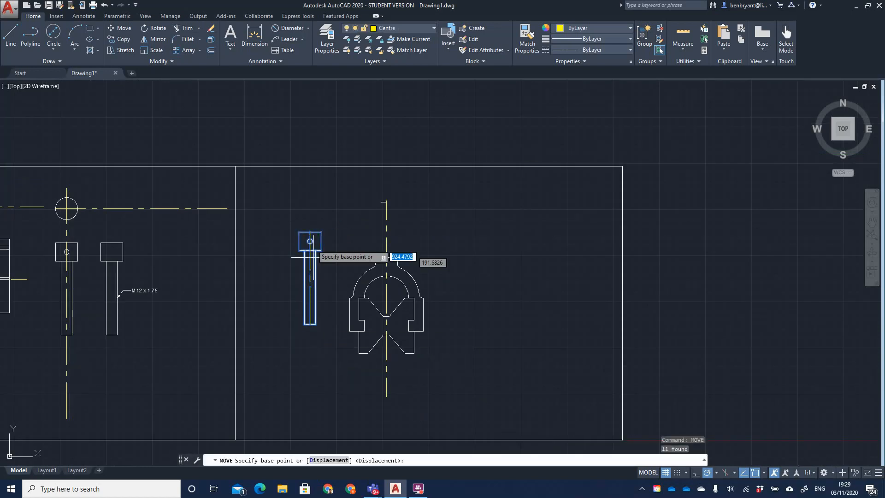
{"action": "left_click", "coordinate": [299, 231]}
{"action": "scroll", "coordinate": [350, 221], "scroll_direction": "up", "scroll_amount": 4}
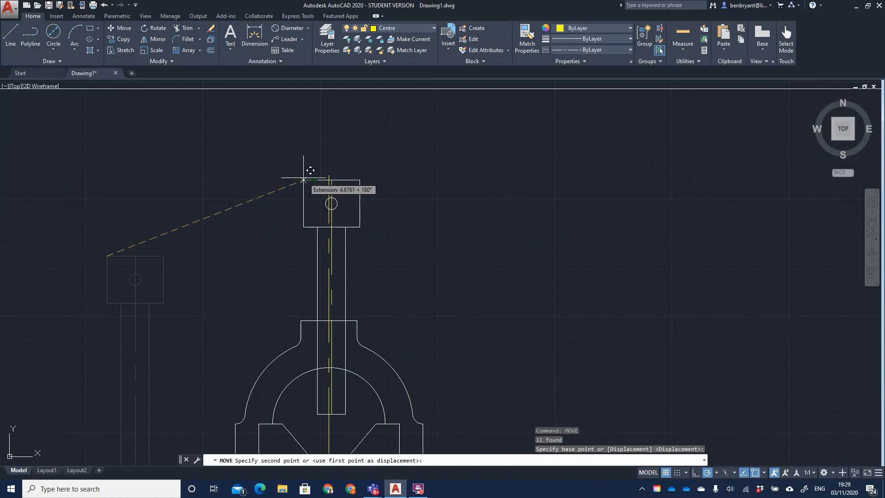
{"action": "key", "text": "Escape"}
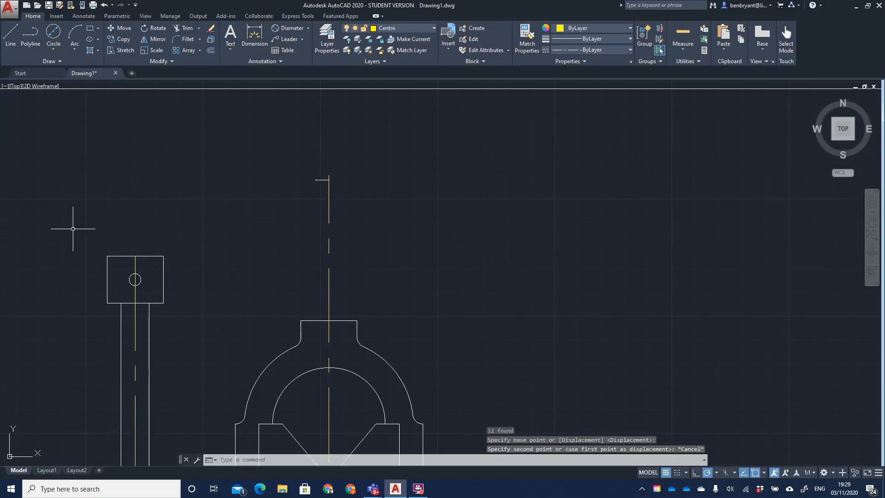
- Move the whole pin from its head's top midpoint to the offset line's endpoint at the clamp's centre line
{"action": "left_click", "coordinate": [49, 235]}
{"action": "middle_click_drag", "start_coordinate": [162, 414], "coordinate": [168, 319]}
{"action": "left_click", "coordinate": [186, 399]}
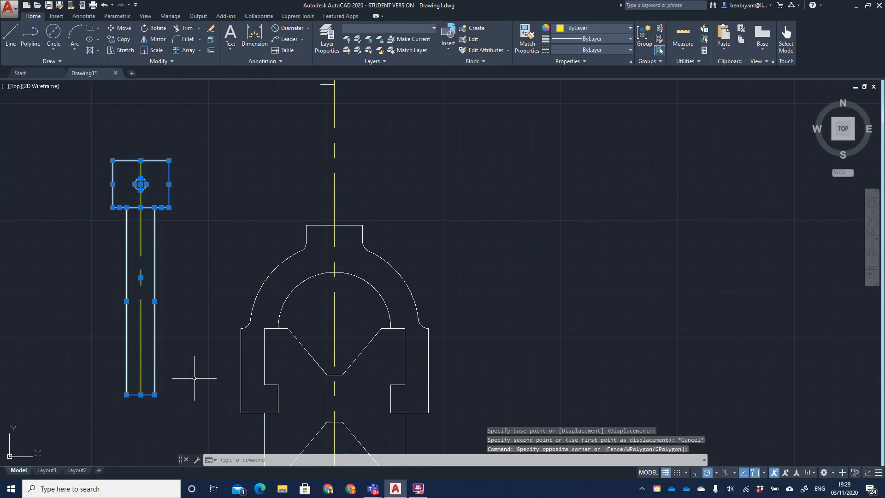
{"action": "type", "text": "move"}
{"action": "key", "text": "Return"}
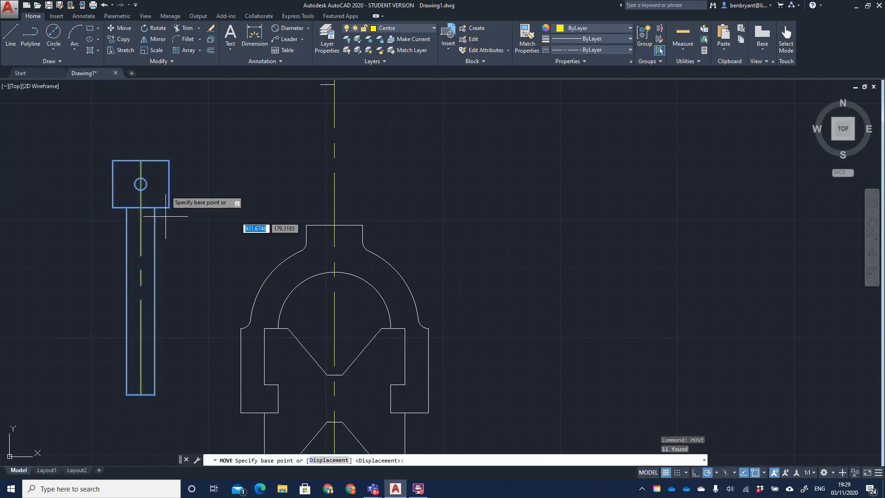
{"action": "left_click", "coordinate": [140, 160]}
{"action": "middle_click_drag", "start_coordinate": [389, 135], "coordinate": [353, 191]}
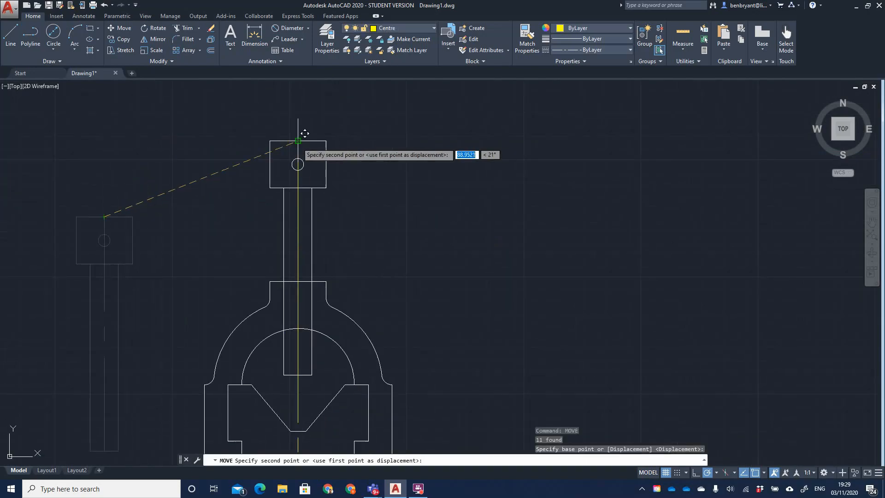
{"action": "left_click", "coordinate": [298, 140]}
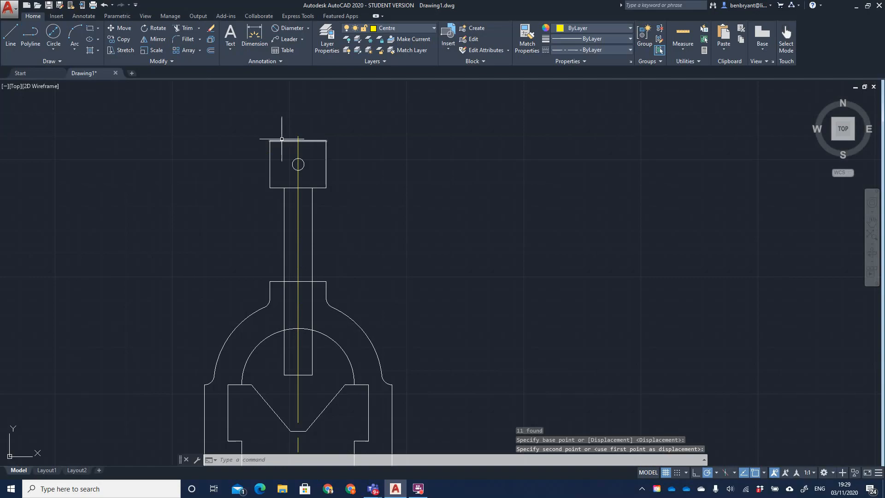
{"action": "scroll", "coordinate": [286, 155], "scroll_direction": "up", "scroll_amount": 4}
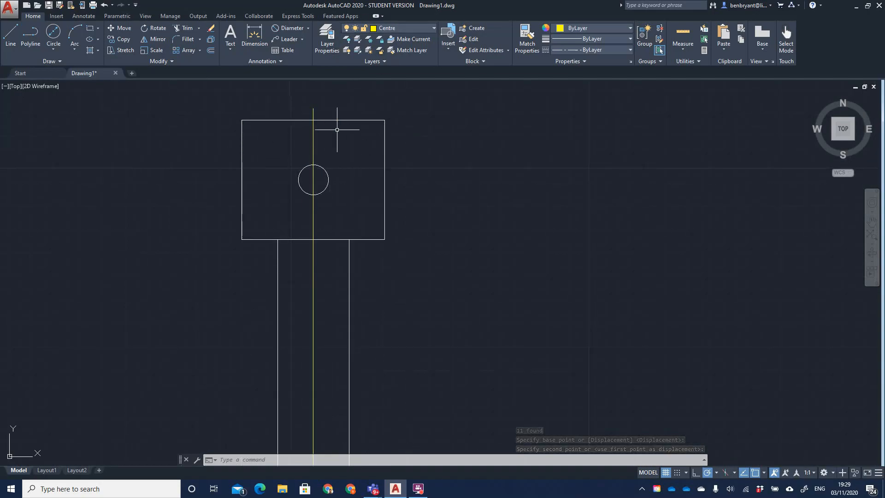
{"action": "scroll", "coordinate": [362, 186], "scroll_direction": "down", "scroll_amount": 4}
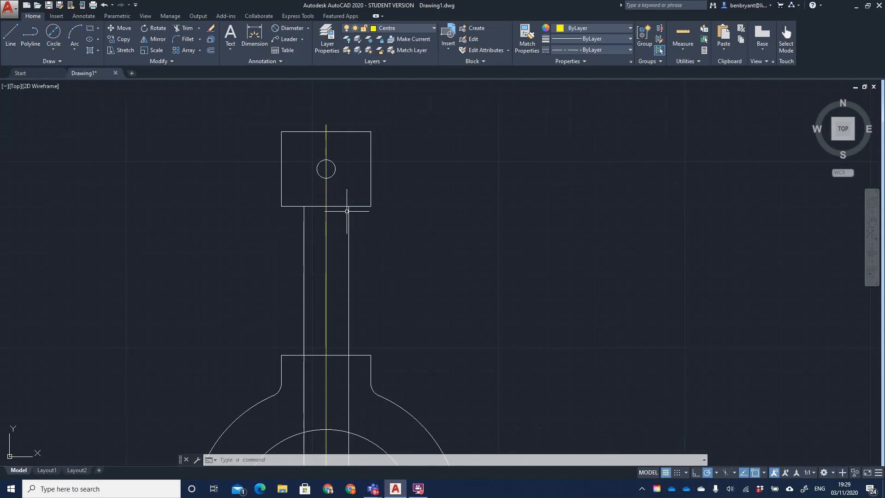
- Turn off the Centre layer, accepting that it is the current layer
{"action": "left_click", "coordinate": [403, 27]}
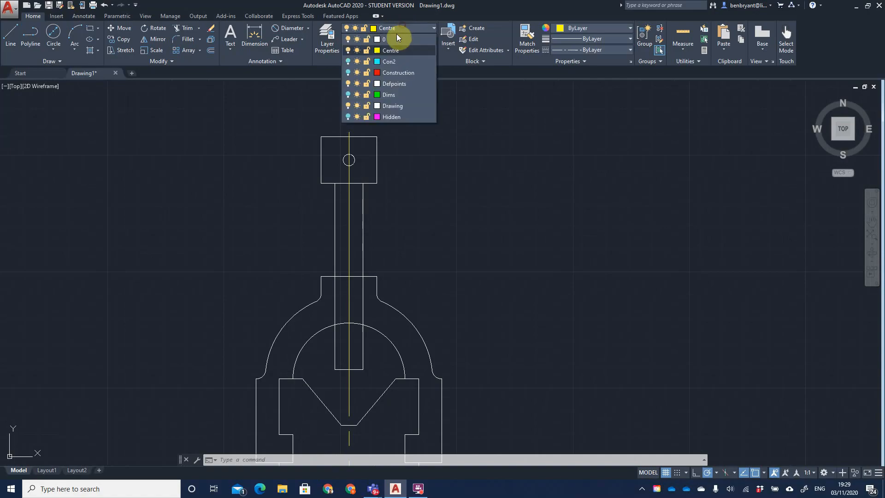
{"action": "left_click", "coordinate": [350, 52]}
{"action": "left_click", "coordinate": [391, 236]}
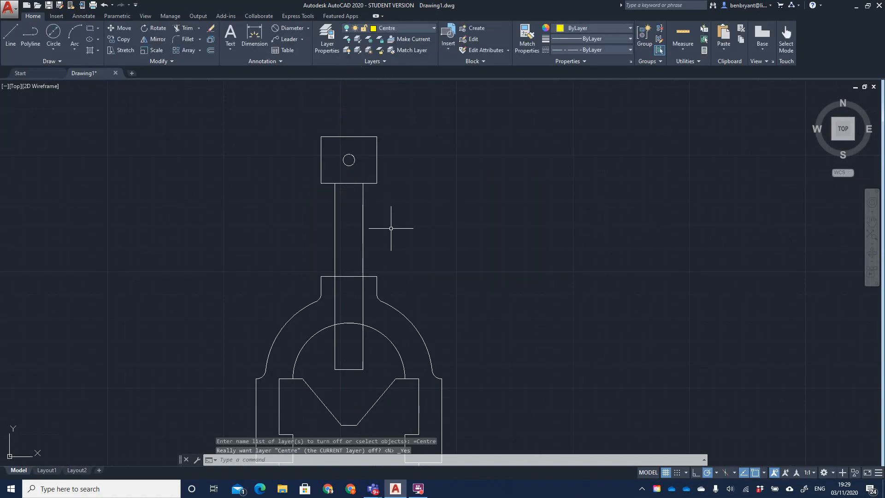
- Trim both pin shank edges between the clamp's top edge and inner arc, using the whole assembly as cutting edges
{"action": "scroll", "coordinate": [455, 325], "scroll_direction": "down", "scroll_amount": 4}
{"action": "scroll", "coordinate": [461, 269], "scroll_direction": "up", "scroll_amount": 4}
{"action": "middle_click_drag", "start_coordinate": [441, 246], "coordinate": [414, 349]}
{"action": "middle_click_drag", "start_coordinate": [393, 216], "coordinate": [384, 250]}
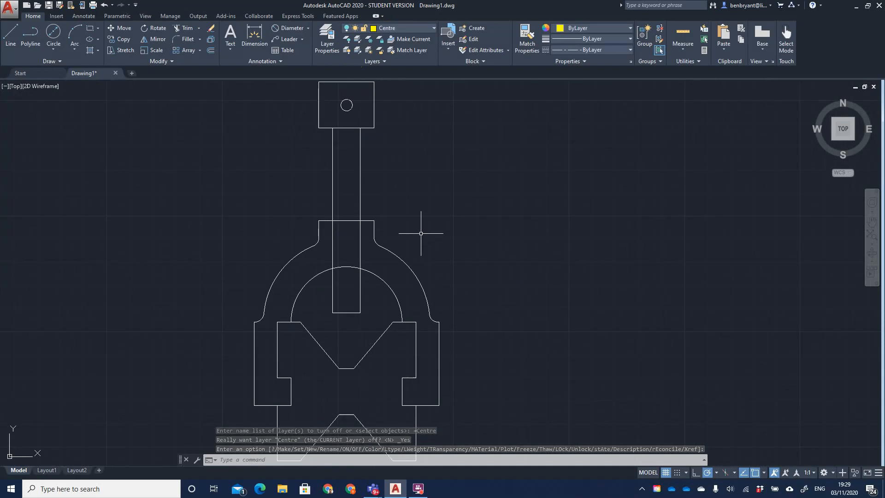
{"action": "type", "text": "trim"}
{"action": "key", "text": "Return"}
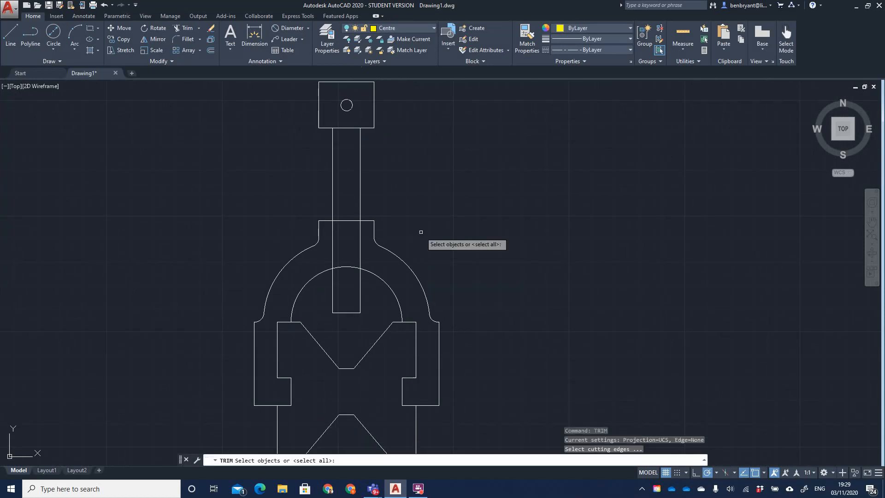
{"action": "scroll", "coordinate": [422, 231], "scroll_direction": "down", "scroll_amount": 2}
{"action": "left_click", "coordinate": [248, 103]}
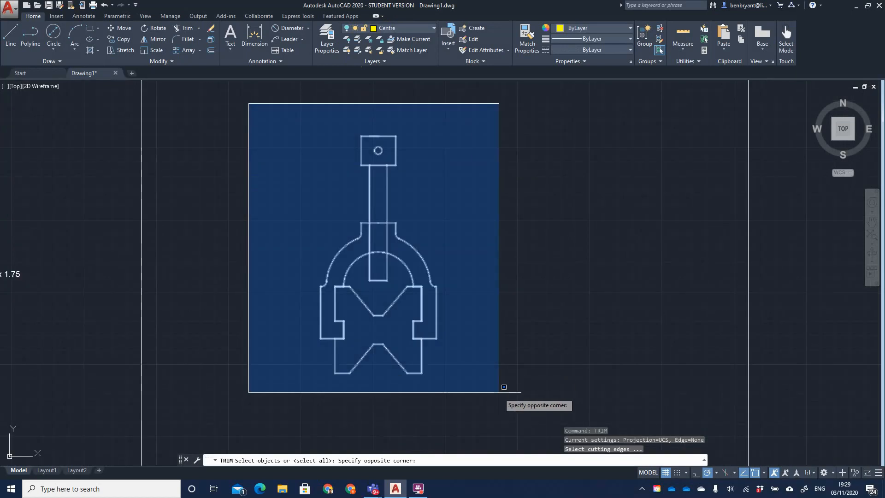
{"action": "left_click", "coordinate": [499, 393]}
{"action": "key", "text": "Return"}
{"action": "scroll", "coordinate": [423, 275], "scroll_direction": "up", "scroll_amount": 5}
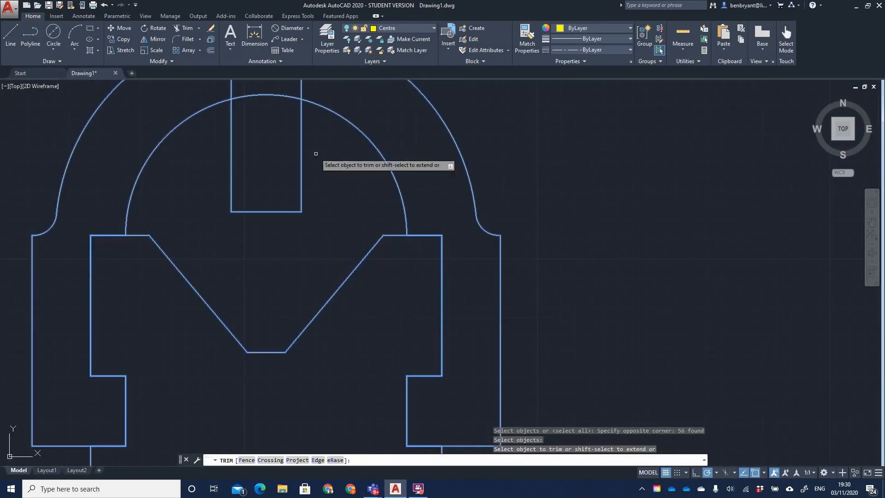
{"action": "scroll", "coordinate": [314, 154], "scroll_direction": "down", "scroll_amount": 3}
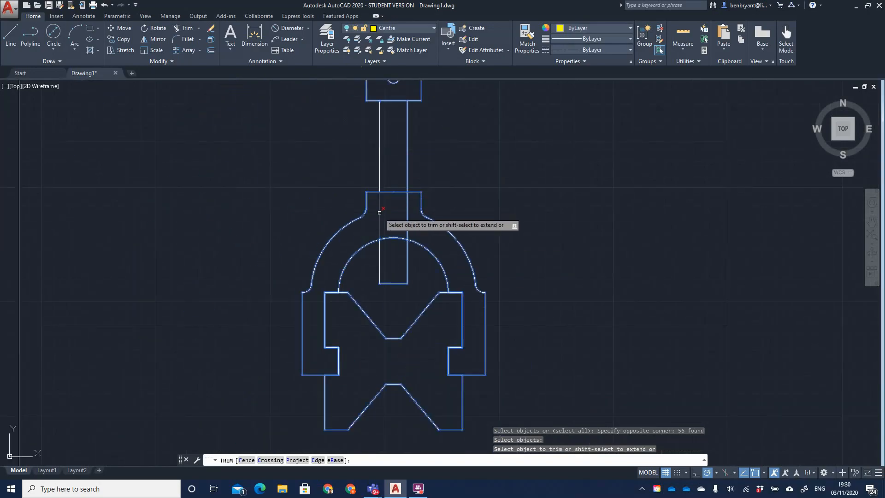
{"action": "left_click", "coordinate": [382, 212]}
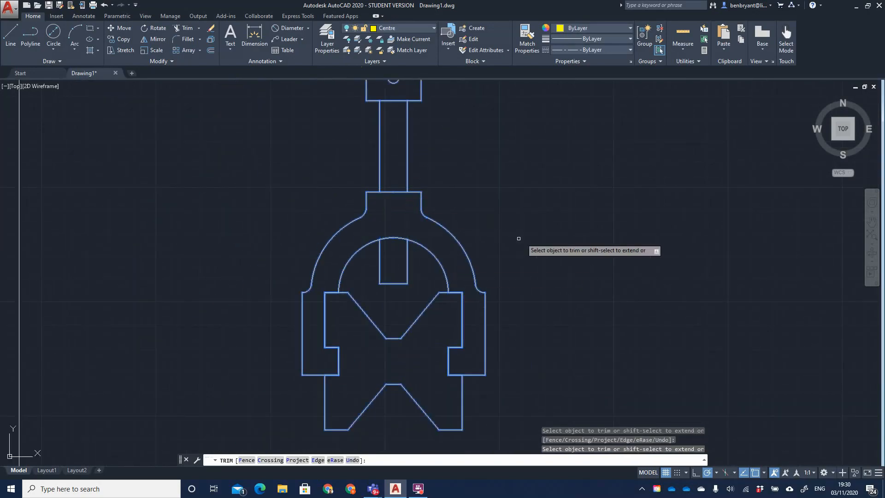
{"action": "key", "text": "Escape"}
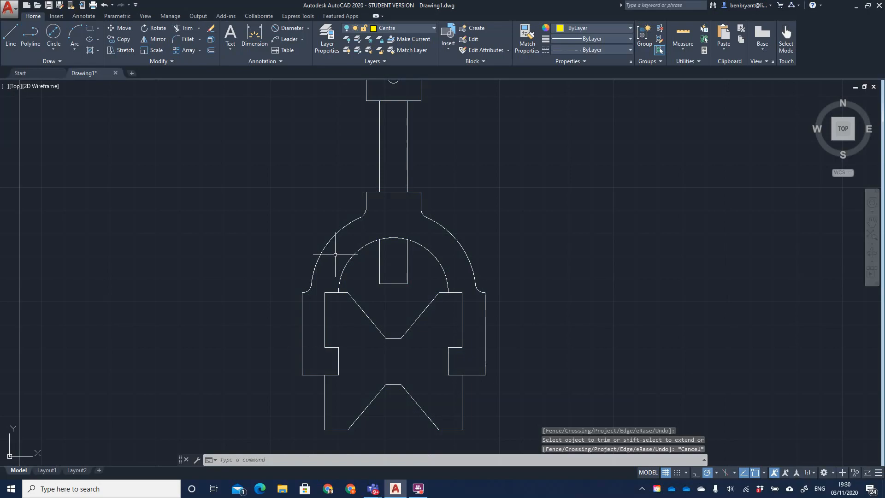
{"action": "scroll", "coordinate": [530, 236], "scroll_direction": "down", "scroll_amount": 6}
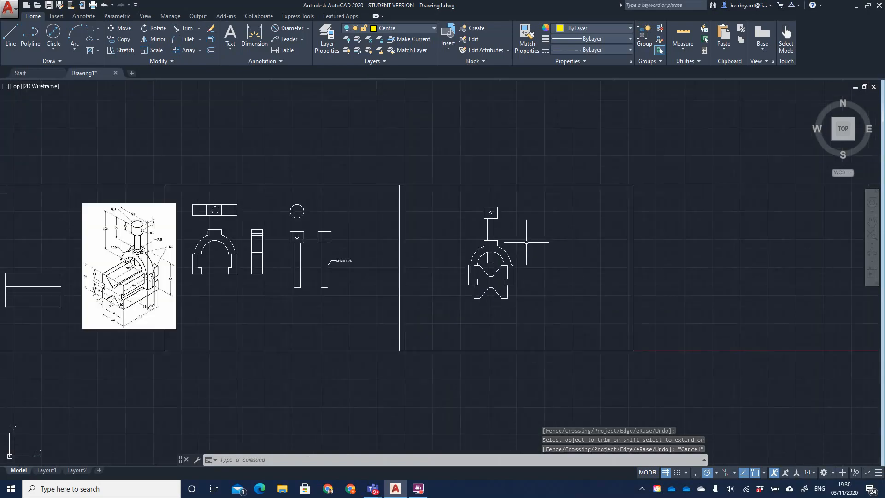
- Move the whole assembly view about 65 mm horizontally to the left on the third sheet, based on the V-block's lower-left corner
{"action": "scroll", "coordinate": [533, 272], "scroll_direction": "up", "scroll_amount": 3}
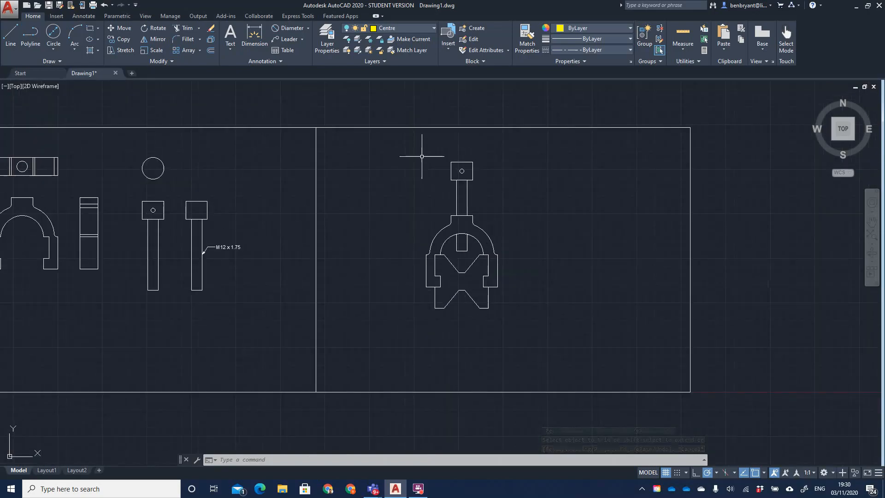
{"action": "type", "text": "m"}
{"action": "key", "text": "Return"}
{"action": "left_click", "coordinate": [354, 147]}
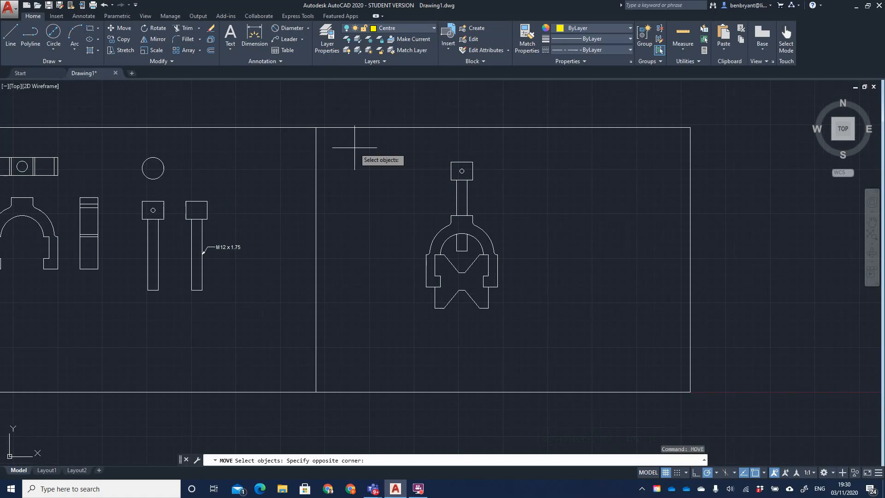
{"action": "left_click", "coordinate": [586, 322]}
{"action": "key", "text": "Return"}
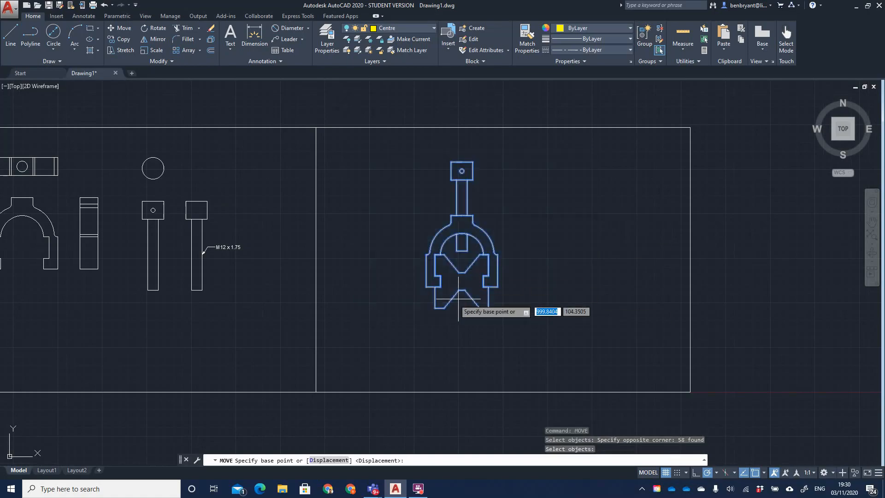
{"action": "left_click", "coordinate": [437, 309]}
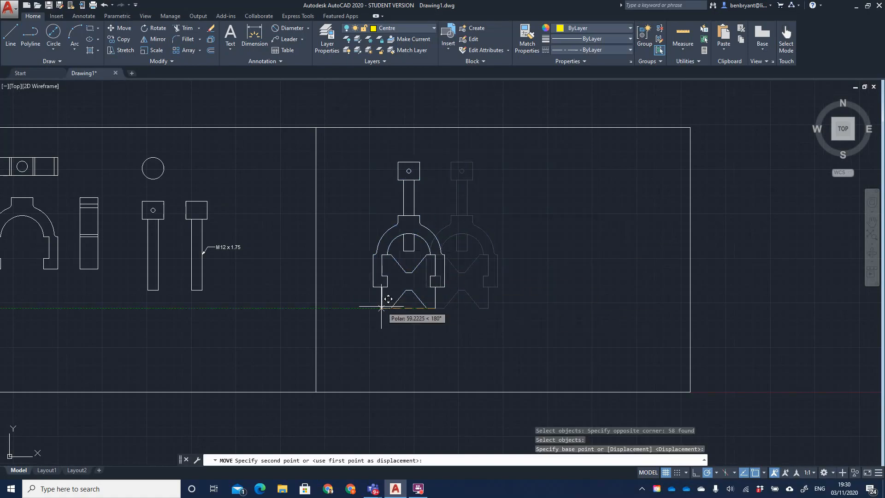
{"action": "left_click", "coordinate": [377, 308]}
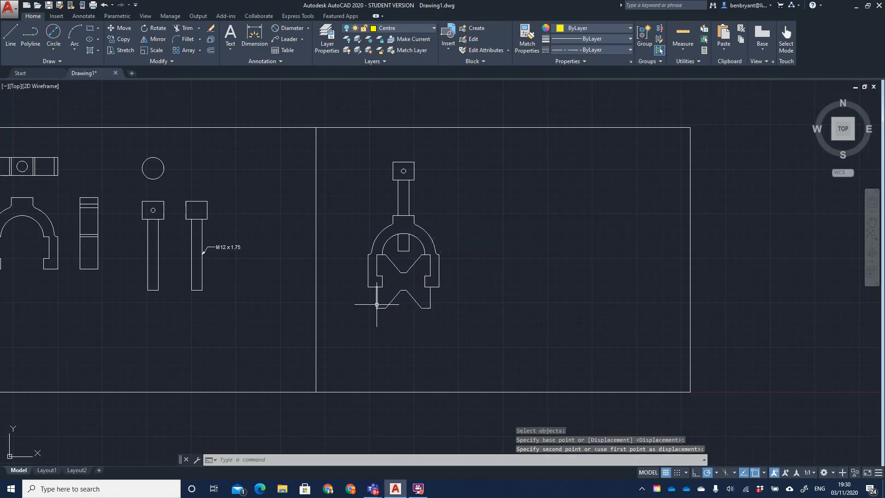
{"action": "key", "text": "Escape"}
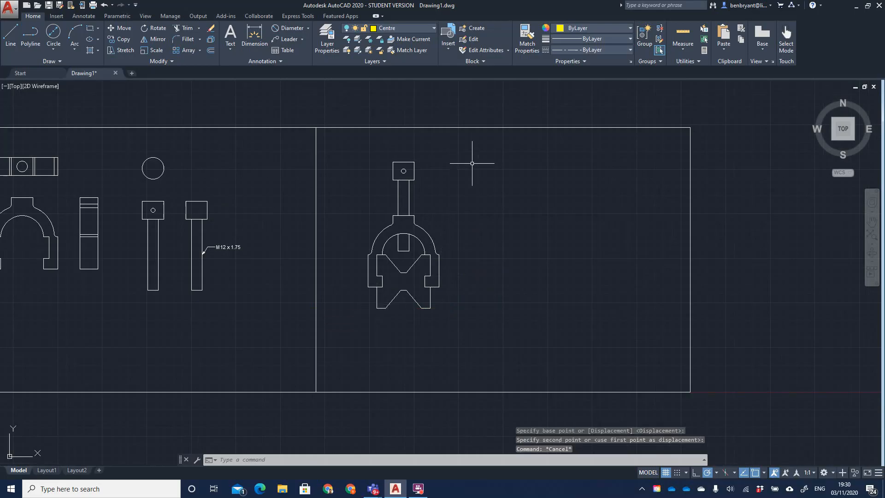
{"action": "left_click", "coordinate": [293, 39]}
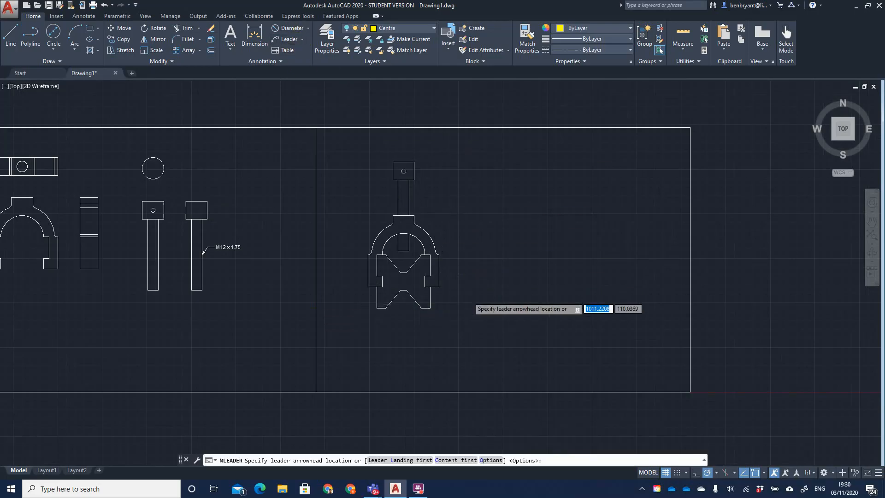
{"action": "scroll", "coordinate": [471, 295], "scroll_direction": "up", "scroll_amount": 2}
{"action": "left_click", "coordinate": [407, 316]}
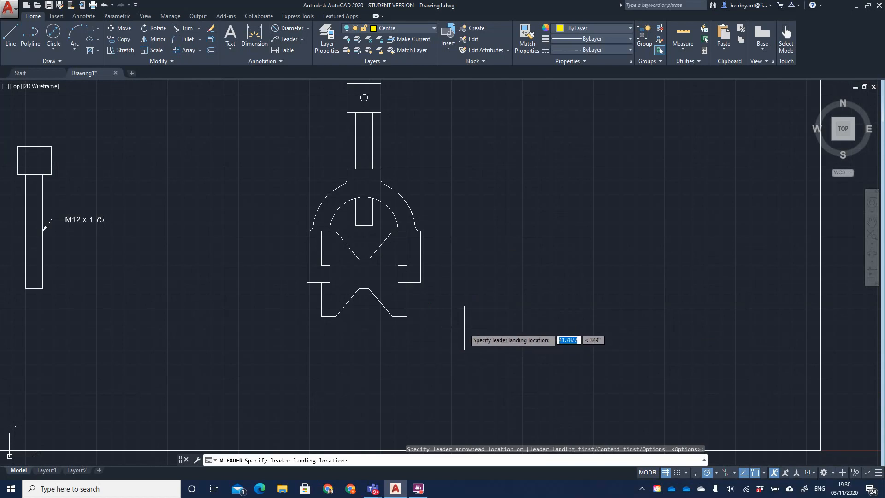
{"action": "key", "text": "Escape"}
- Turn on the Dims layer and make it the current layer
{"action": "left_click", "coordinate": [408, 29]}
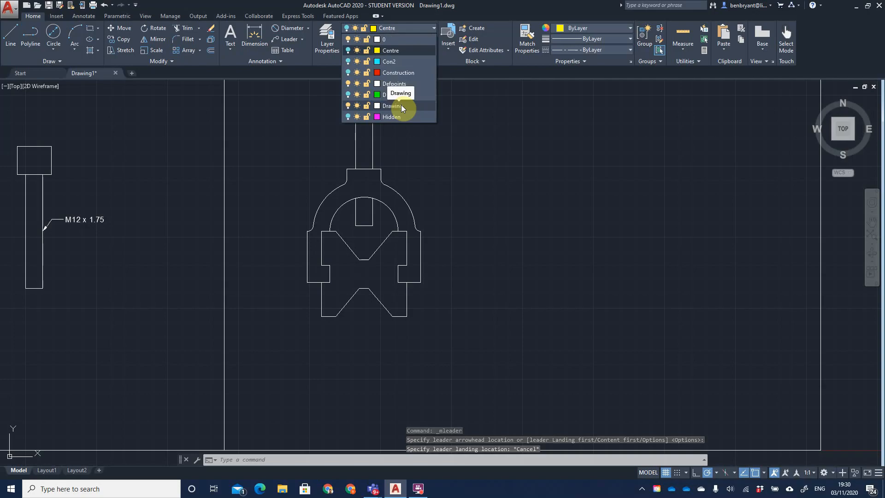
{"action": "left_click", "coordinate": [401, 106]}
{"action": "left_click", "coordinate": [397, 30]}
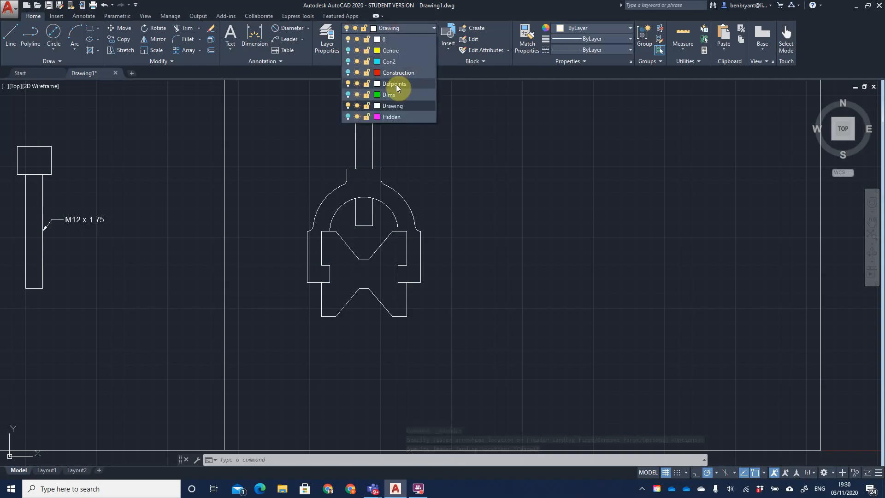
{"action": "left_click", "coordinate": [395, 95]}
{"action": "left_click", "coordinate": [392, 256]}
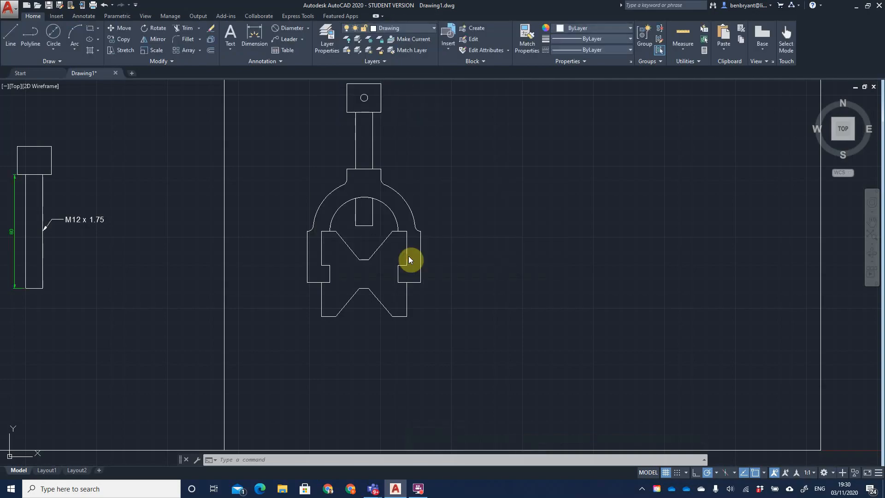
- Label the V-block with a multileader reading 1, its arrowhead at the block's lower-right corner and its text below right
{"action": "left_click", "coordinate": [301, 41]}
{"action": "left_click", "coordinate": [283, 74]}
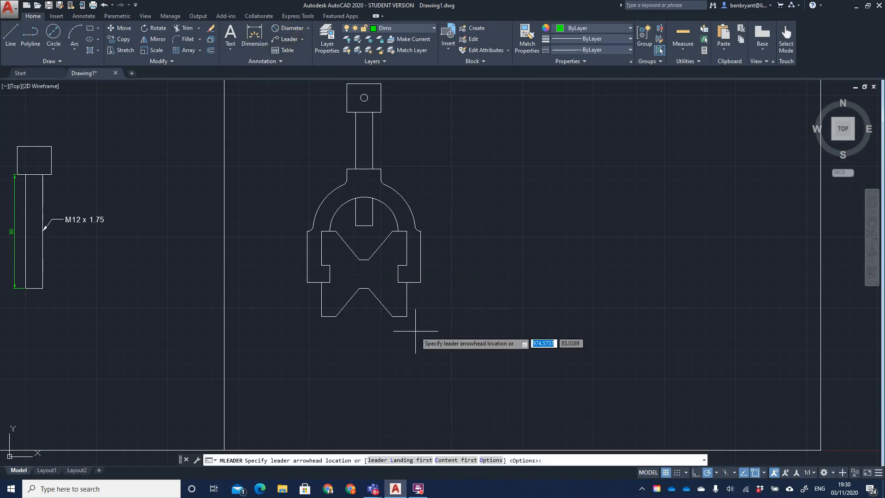
{"action": "left_click", "coordinate": [407, 317]}
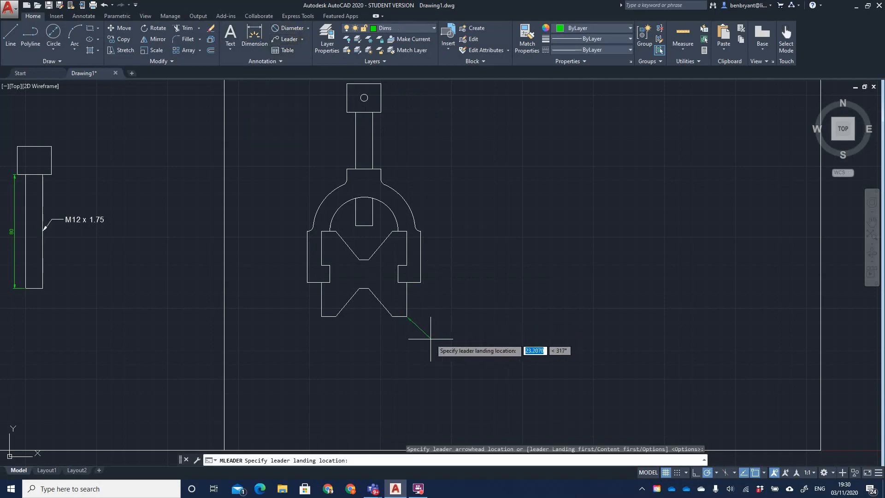
{"action": "left_click", "coordinate": [442, 353]}
{"action": "type", "text": "1"}
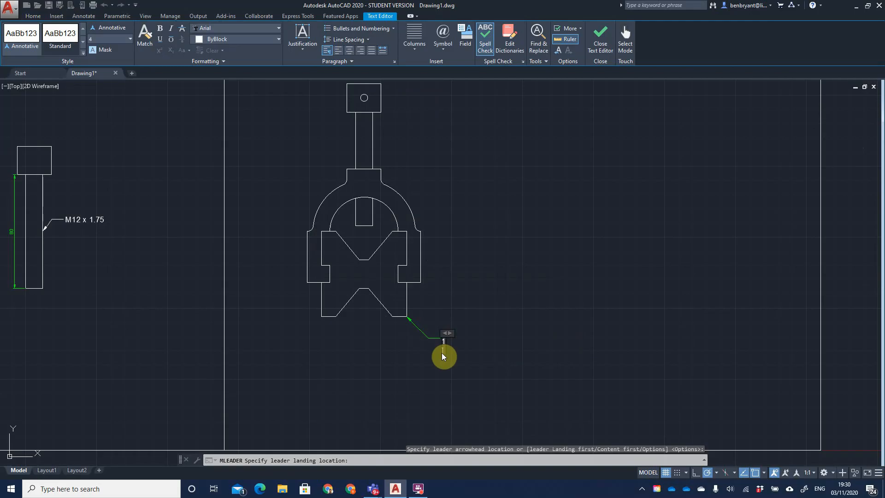
{"action": "left_click", "coordinate": [600, 39]}
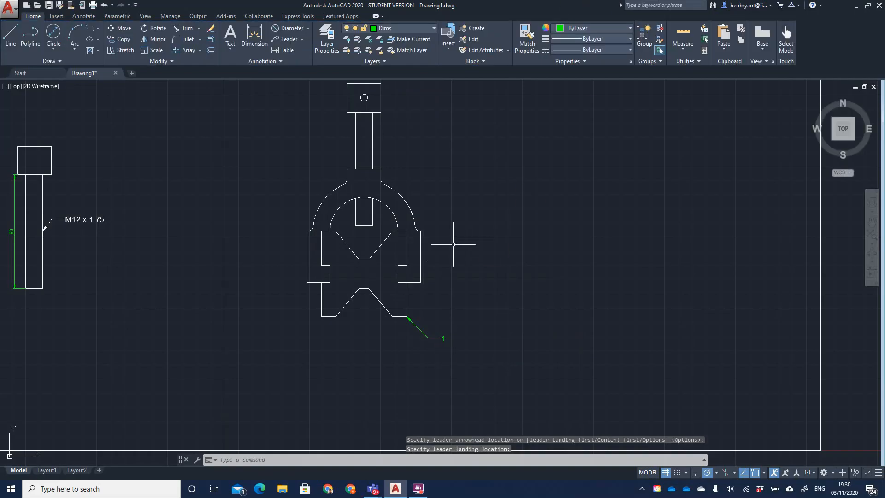
- Label the clamp with a multileader reading 2, pointing at its right shoulder with the text above right
{"action": "key", "text": "Return"}
{"action": "left_click", "coordinate": [421, 226]}
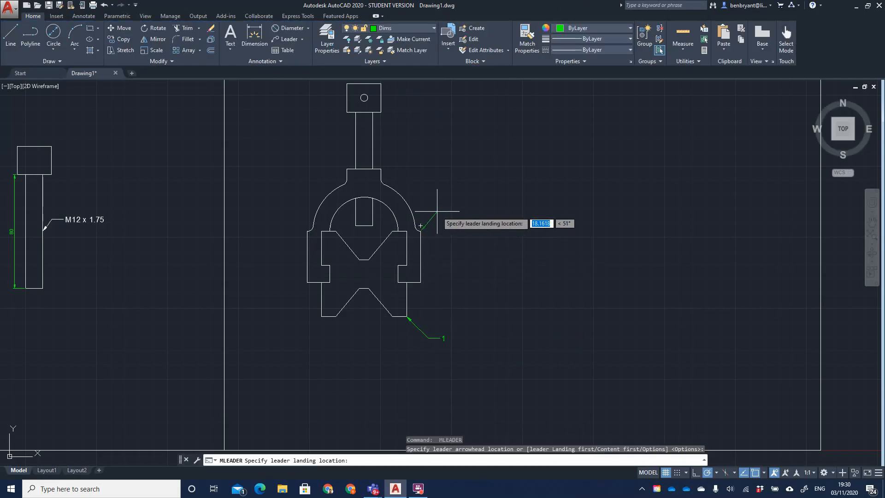
{"action": "left_click", "coordinate": [436, 212]}
{"action": "type", "text": "2"}
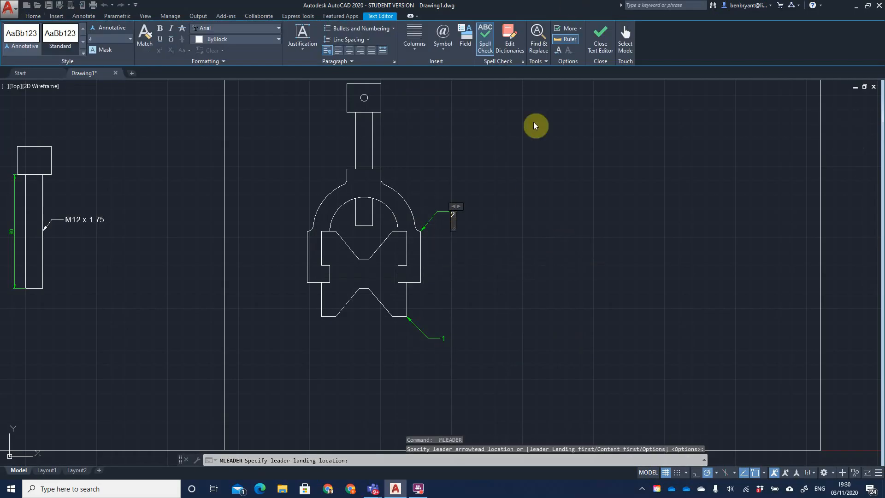
{"action": "left_click", "coordinate": [600, 37]}
- Label the pin with a multileader reading 3, pointing at the lower-right corner of its head
{"action": "key", "text": "Return"}
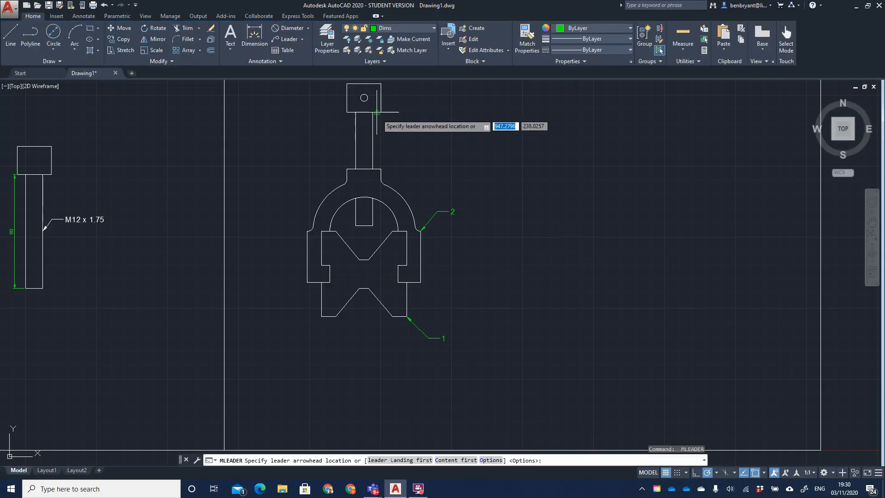
{"action": "left_click", "coordinate": [382, 113]}
{"action": "left_click", "coordinate": [410, 121]}
{"action": "type", "text": "3"}
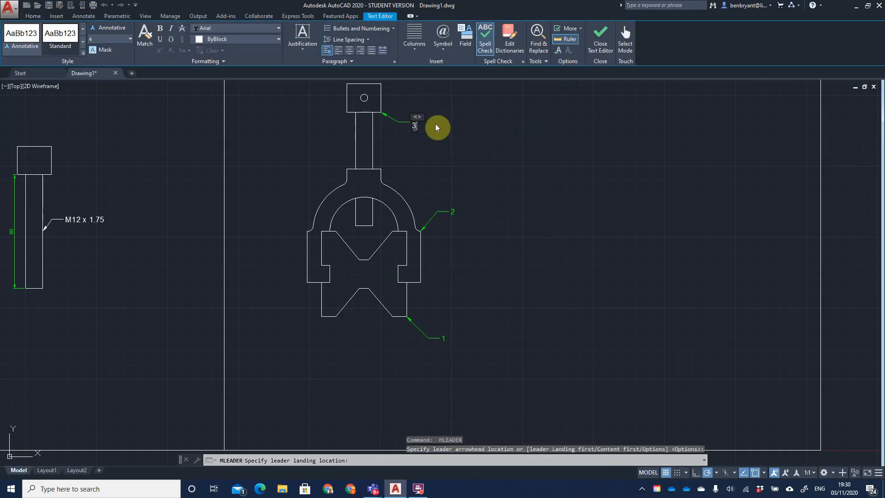
{"action": "left_click", "coordinate": [610, 50]}
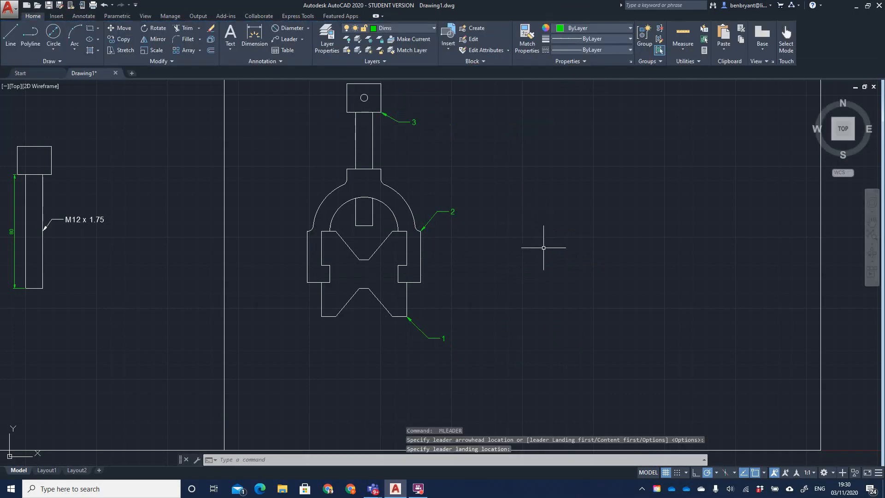
{"action": "key", "text": "Escape"}
- Turn off the Dims layer across all three sheets, accepting that it is the current layer
{"action": "scroll", "coordinate": [539, 255], "scroll_direction": "down", "scroll_amount": 2}
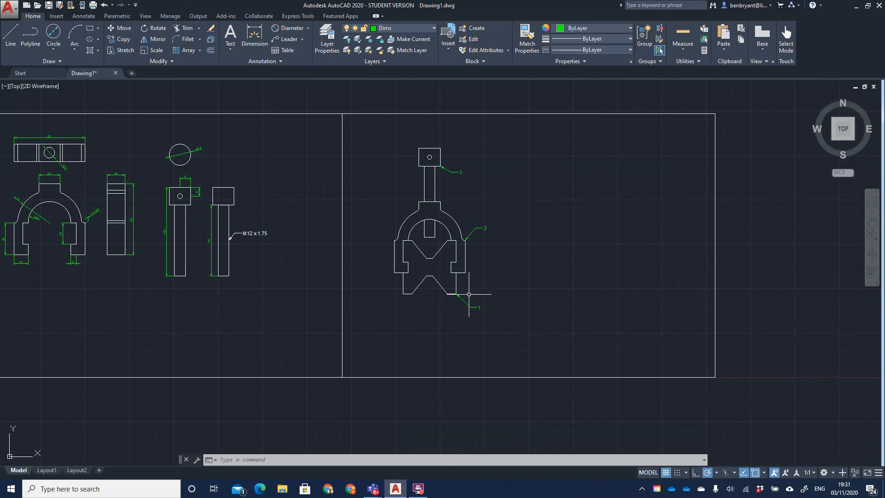
{"action": "middle_click_drag", "start_coordinate": [318, 289], "coordinate": [567, 301]}
{"action": "middle_click_drag", "start_coordinate": [65, 270], "coordinate": [356, 289]}
{"action": "middle_click_drag", "start_coordinate": [465, 295], "coordinate": [54, 259]}
{"action": "mouse_move", "coordinate": [428, 265]}
{"action": "middle_mouse_down"}
{"action": "mouse_move", "coordinate": [252, 268]}
{"action": "mouse_move", "coordinate": [468, 258]}
{"action": "middle_mouse_up"}
{"action": "scroll", "coordinate": [271, 258], "scroll_direction": "down", "scroll_amount": 2}
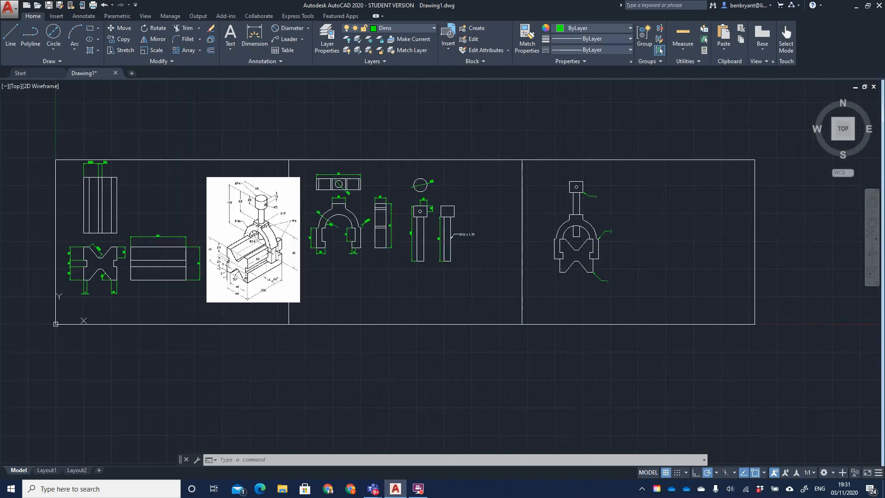
{"action": "left_click", "coordinate": [419, 31]}
{"action": "left_click", "coordinate": [349, 95]}
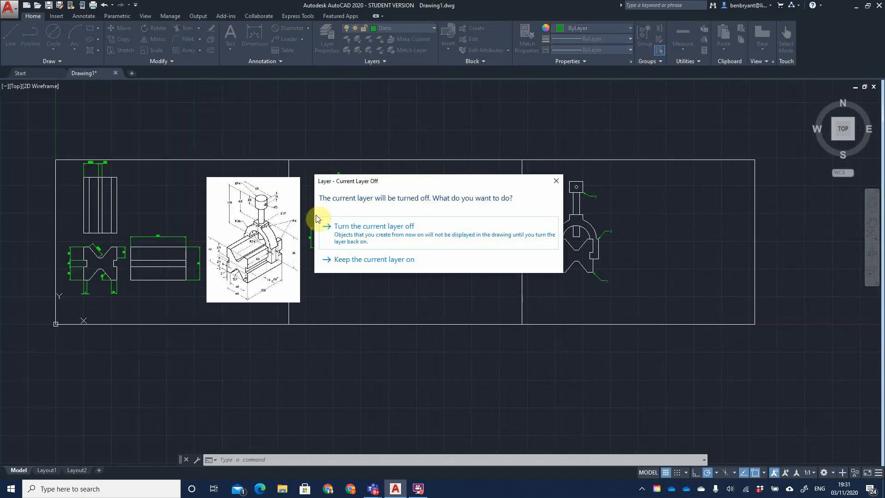
{"action": "left_click", "coordinate": [377, 236]}
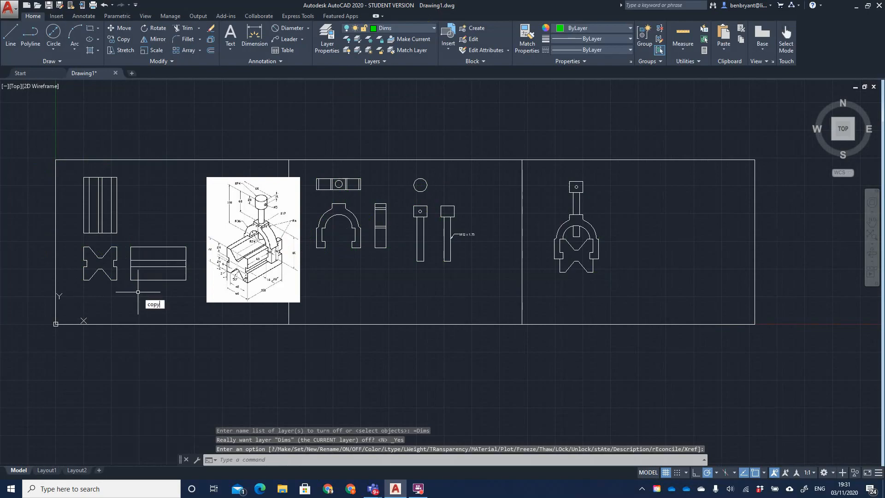
- Copy the V-block's side view by its lower-left corner to 50 mm right of the midpoint of the assembly's right foot edge
{"action": "key", "text": "Return"}
{"action": "left_click", "coordinate": [121, 287]}
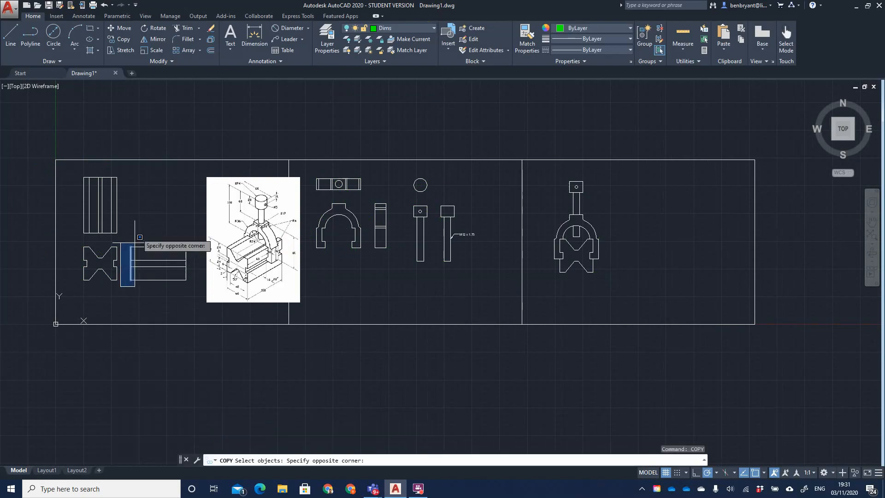
{"action": "left_click", "coordinate": [192, 233]}
{"action": "key", "text": "Return"}
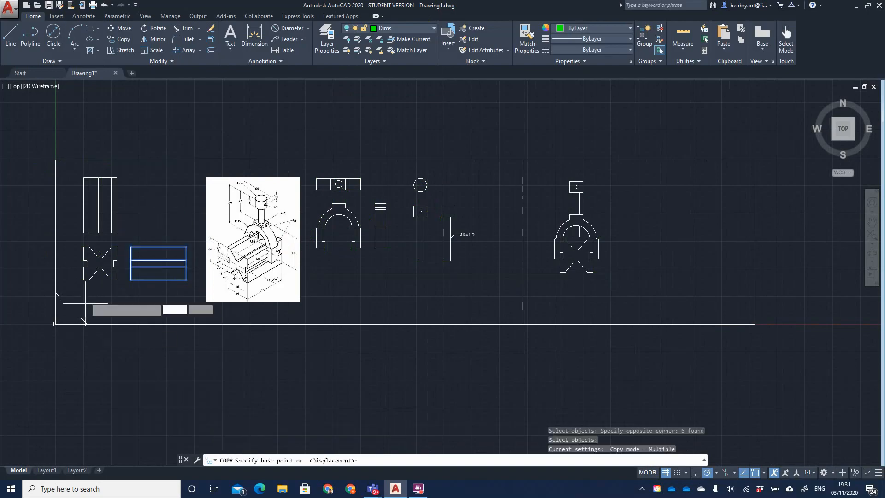
{"action": "left_click", "coordinate": [131, 279]}
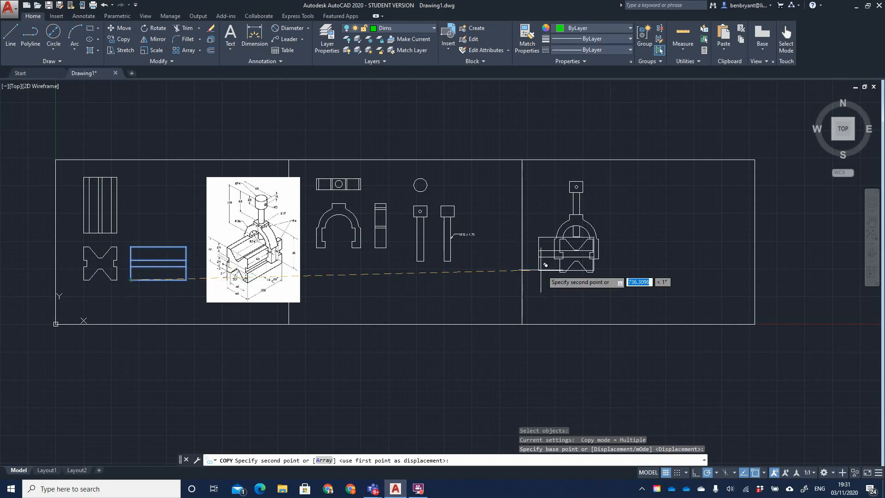
{"action": "middle_click_drag", "start_coordinate": [541, 269], "coordinate": [365, 293]}
{"action": "scroll", "coordinate": [447, 290], "scroll_direction": "up", "scroll_amount": 4}
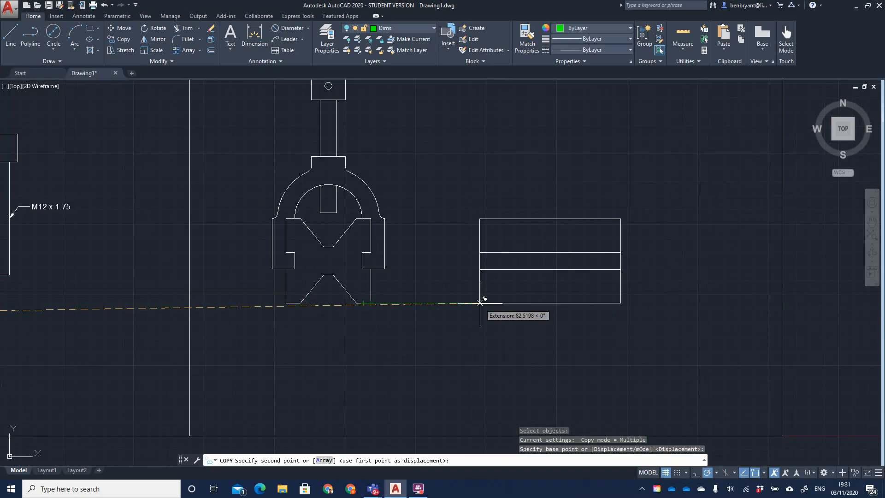
{"action": "type", "text": "50"}
{"action": "key", "text": "Return"}
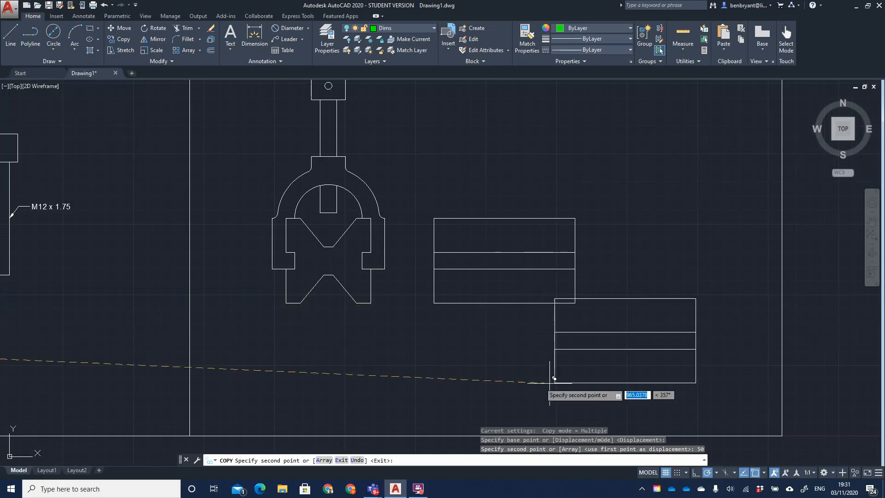
{"action": "key", "text": "Escape"}
- Copy the clamp's side view by its lower-left corner to the bottom edge midpoint of the V-block side view on the third sheet
{"action": "scroll", "coordinate": [268, 337], "scroll_direction": "down", "scroll_amount": 2}
{"action": "middle_click_drag", "start_coordinate": [158, 298], "coordinate": [414, 290]}
{"action": "middle_click_drag", "start_coordinate": [178, 278], "coordinate": [277, 287]}
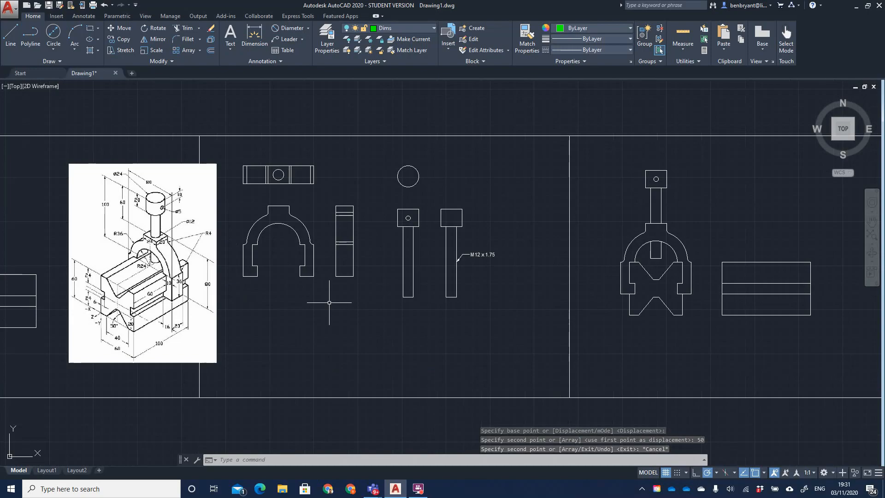
{"action": "type", "text": "co"}
{"action": "key", "text": "Return"}
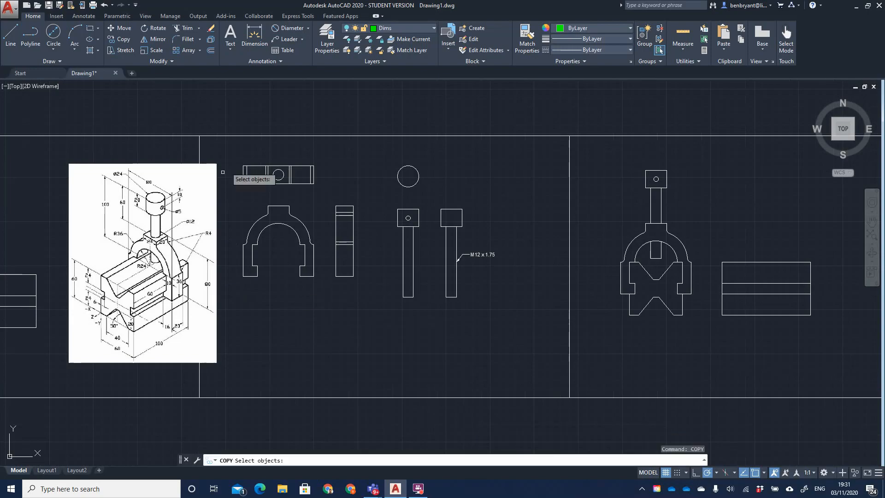
{"action": "left_click", "coordinate": [328, 197]}
{"action": "left_click", "coordinate": [373, 307]}
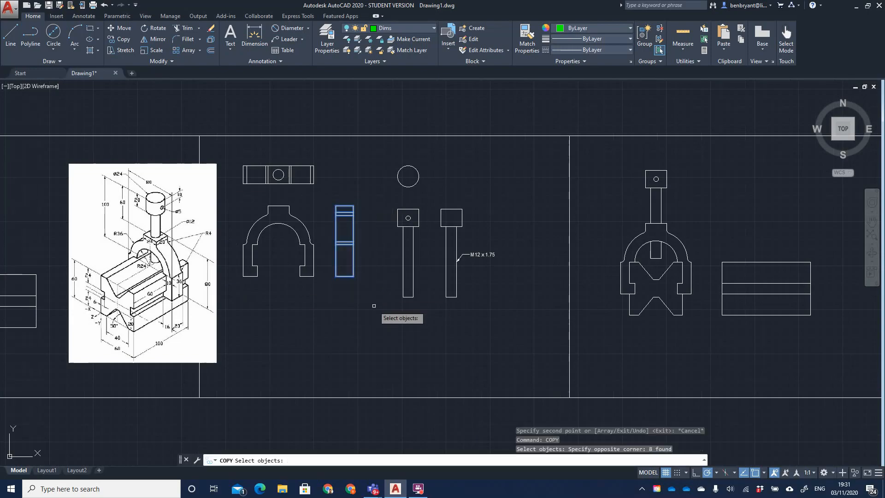
{"action": "key", "text": "Return"}
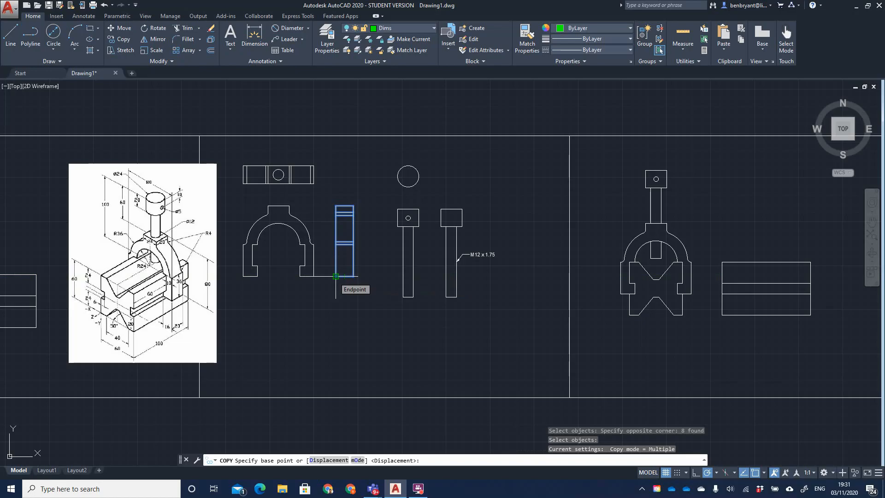
{"action": "left_click", "coordinate": [336, 276]}
{"action": "middle_click_drag", "start_coordinate": [719, 299], "coordinate": [457, 316]}
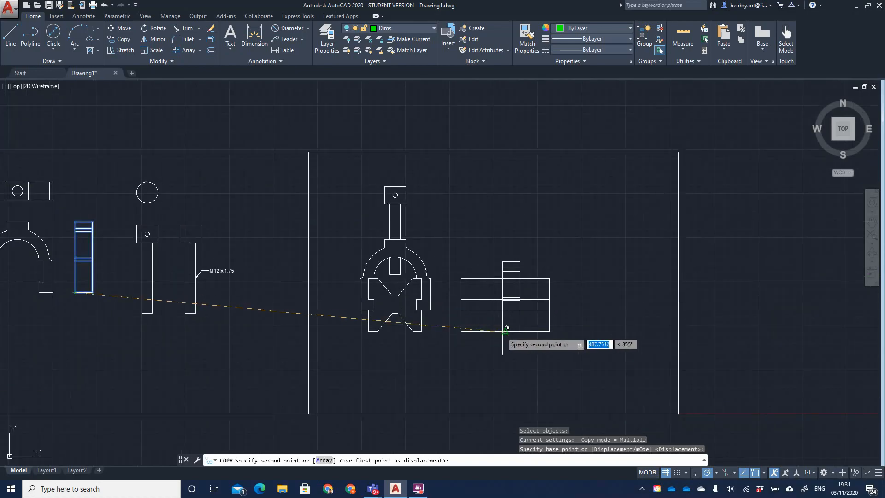
{"action": "scroll", "coordinate": [506, 328], "scroll_direction": "up", "scroll_amount": 4}
{"action": "left_click", "coordinate": [515, 367]}
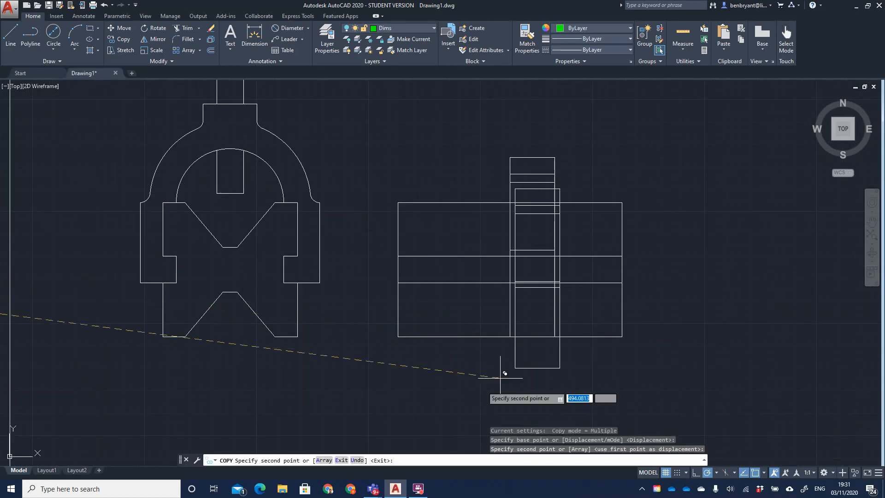
- Copy the pin's side view by its bottom edge midpoint onto the clamp's centreline in the assembly side view, level with the front view's pin end
{"action": "key", "text": "Escape"}
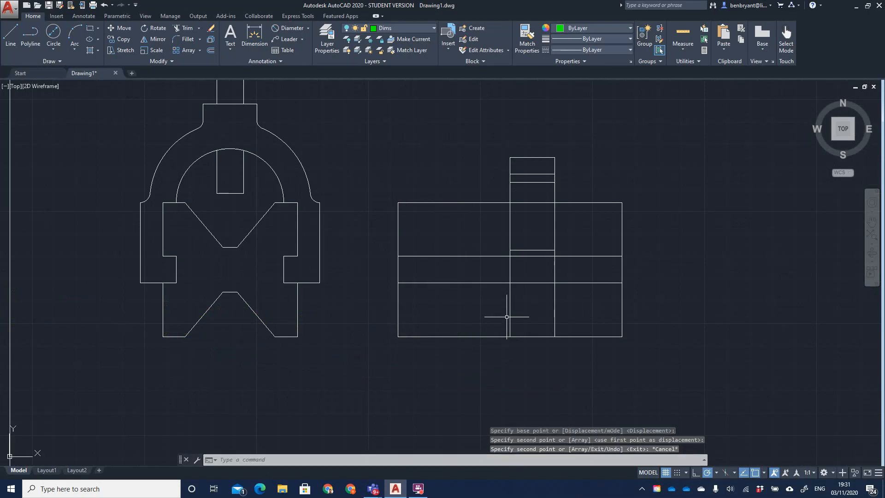
{"action": "scroll", "coordinate": [260, 192], "scroll_direction": "down", "scroll_amount": 4}
{"action": "middle_click_drag", "start_coordinate": [169, 194], "coordinate": [293, 224]}
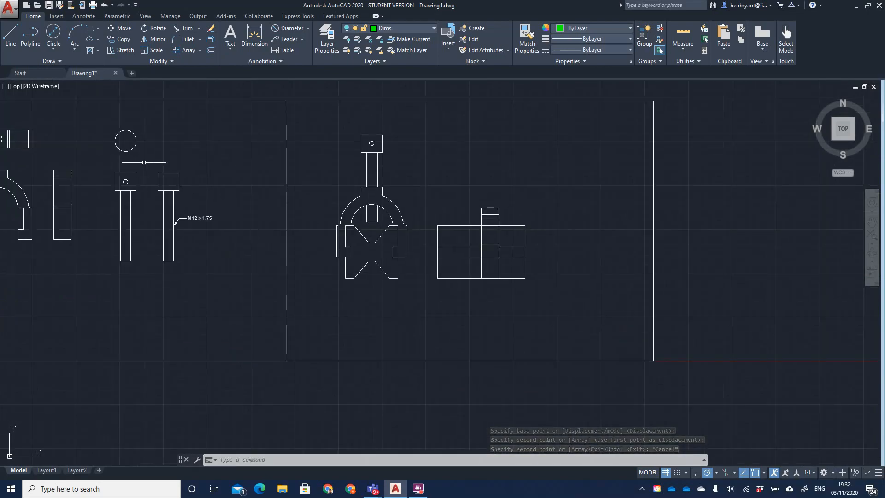
{"action": "type", "text": "COPY"}
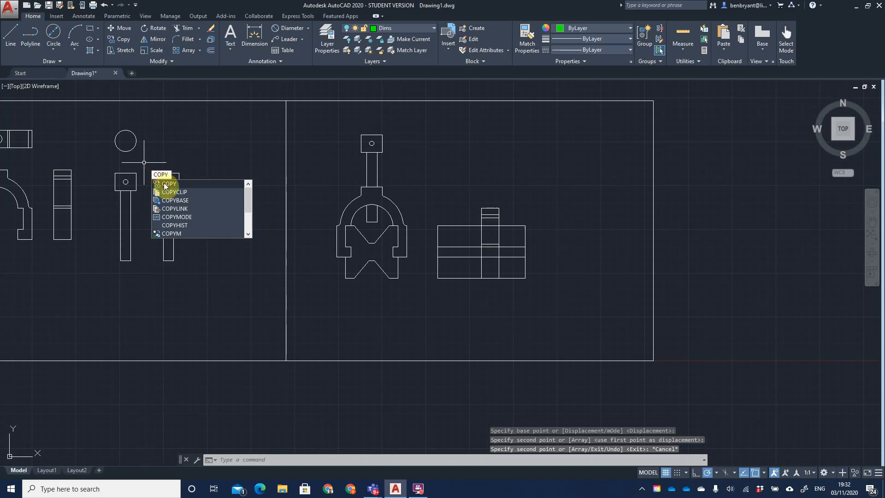
{"action": "left_click", "coordinate": [165, 185]}
{"action": "left_click", "coordinate": [153, 166]}
{"action": "left_click", "coordinate": [182, 264]}
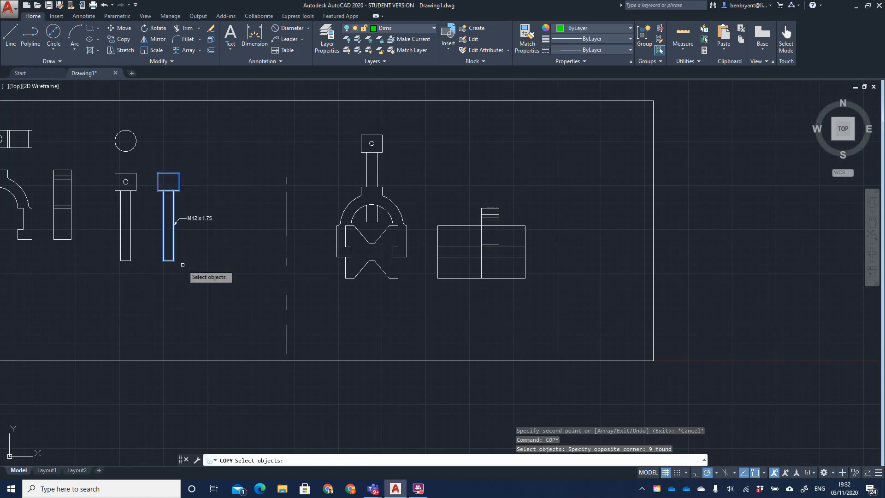
{"action": "key", "text": "Return"}
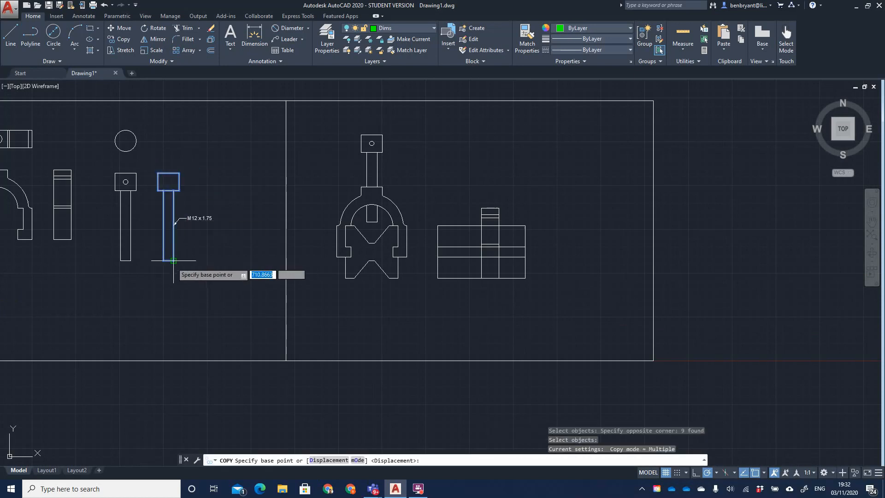
{"action": "left_click", "coordinate": [168, 260]}
{"action": "scroll", "coordinate": [494, 246], "scroll_direction": "up", "scroll_amount": 4}
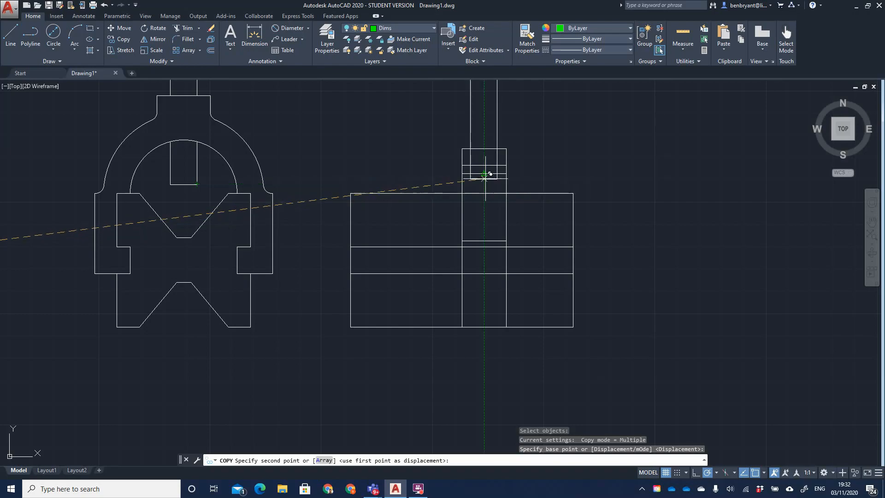
{"action": "left_click", "coordinate": [485, 183]}
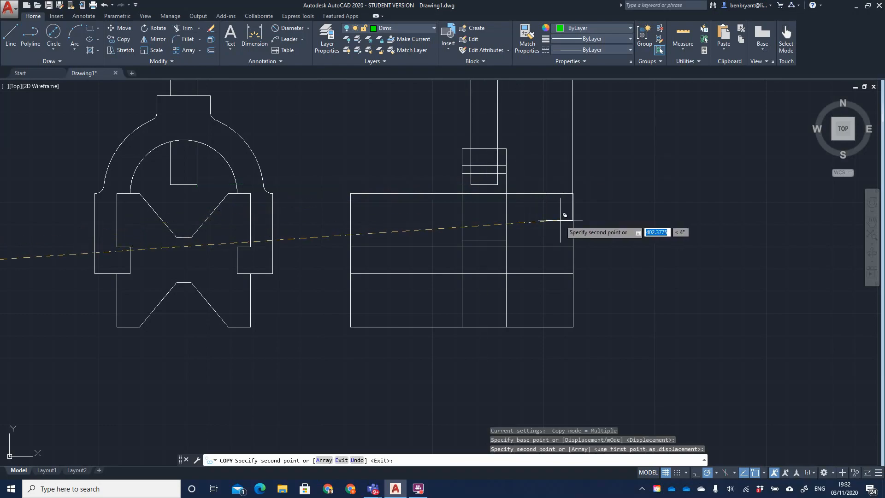
{"action": "key", "text": "Escape"}
- Move the clamp in the side view by its bottom edge midpoint straight up to the midpoint of the V-block's lower slot line
{"action": "middle_click_drag", "start_coordinate": [538, 210], "coordinate": [537, 271]}
{"action": "scroll", "coordinate": [537, 270], "scroll_direction": "down", "scroll_amount": 3}
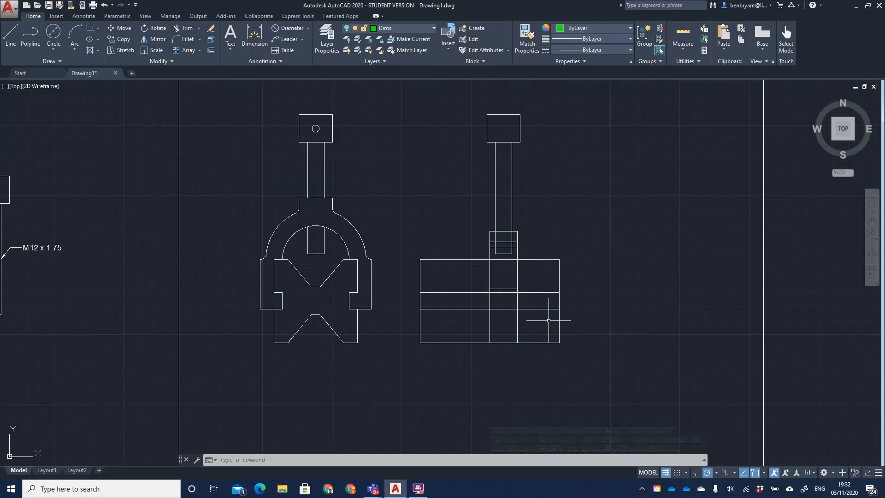
{"action": "type", "text": "move"}
{"action": "key", "text": "Return"}
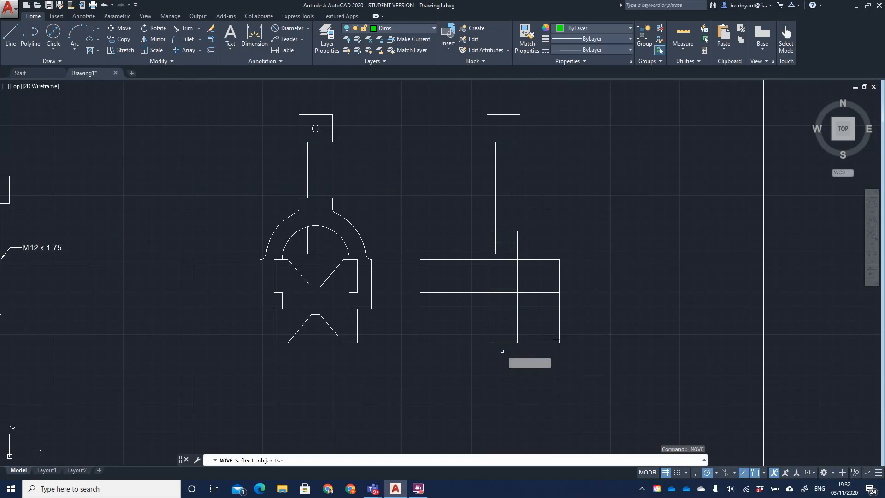
{"action": "left_click", "coordinate": [483, 362]}
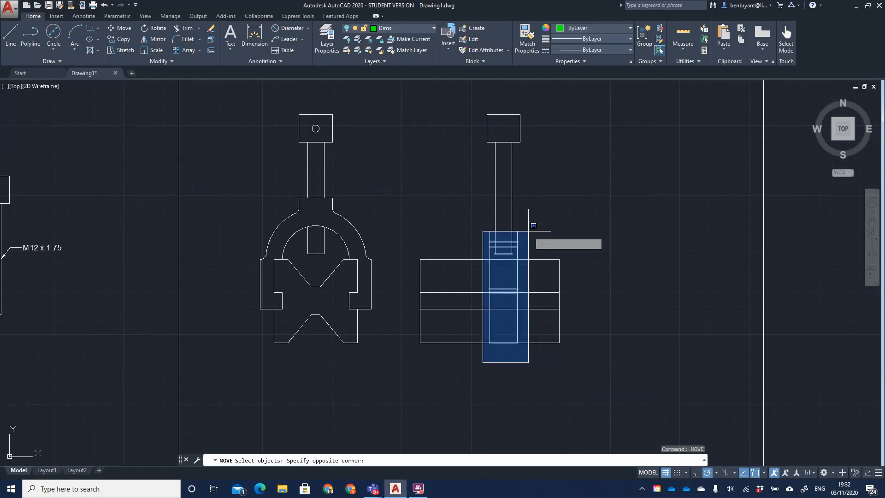
{"action": "left_click", "coordinate": [527, 222]}
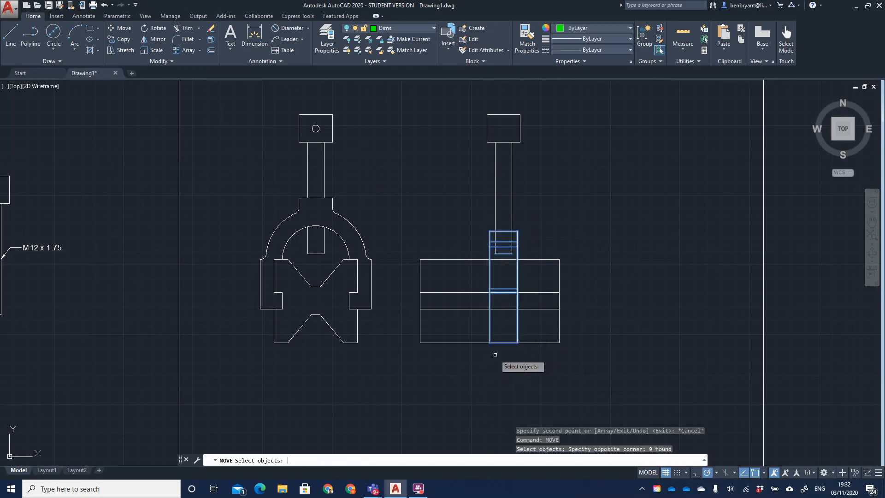
{"action": "key", "text": "Return"}
{"action": "left_click", "coordinate": [503, 342]}
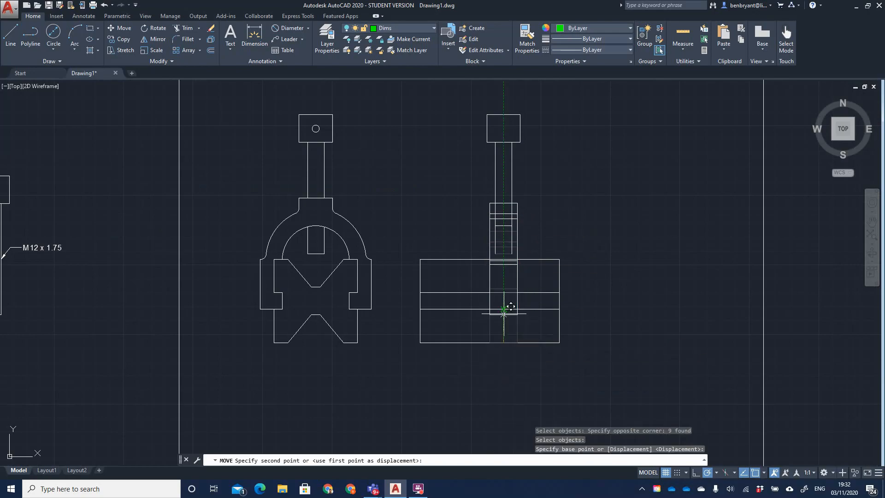
{"action": "left_click", "coordinate": [510, 301]}
{"action": "key", "text": "Escape"}
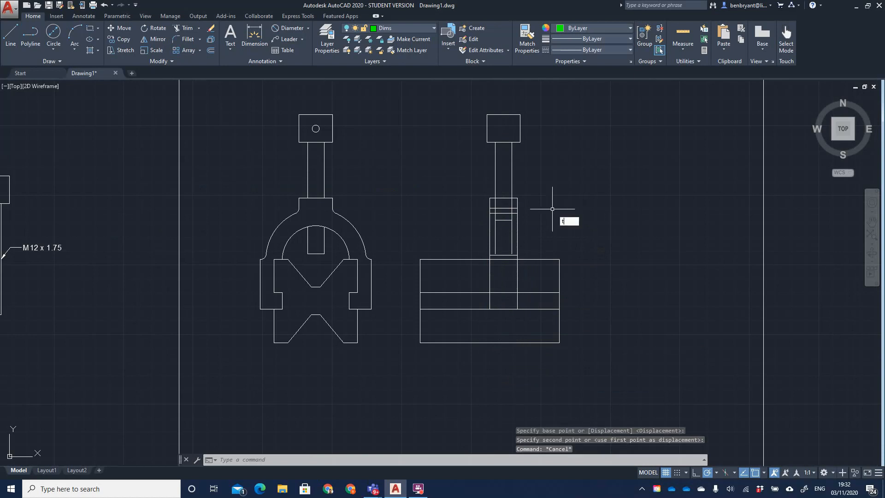
- Using the whole side view as cutting edges, trim the V-block's upper slot line between the clamp's sides and try trimming its top edge there
{"action": "type", "text": "trim"}
{"action": "key", "text": "Return"}
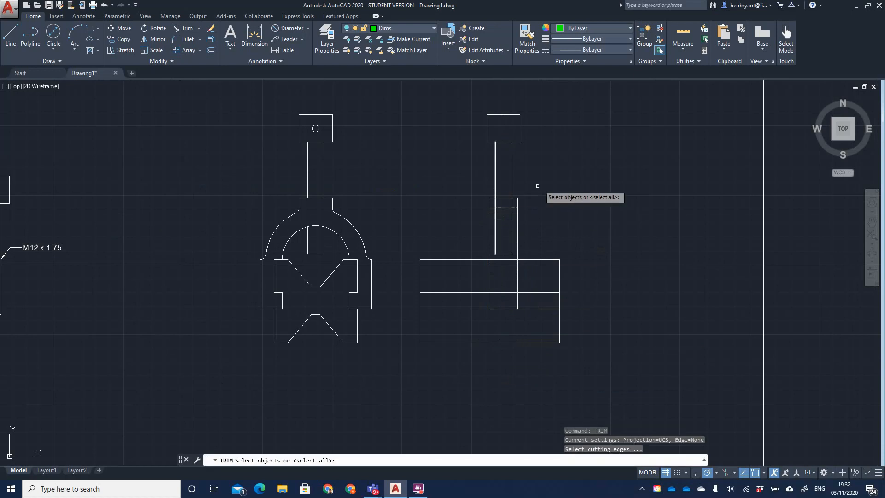
{"action": "scroll", "coordinate": [547, 267], "scroll_direction": "up", "scroll_amount": 2}
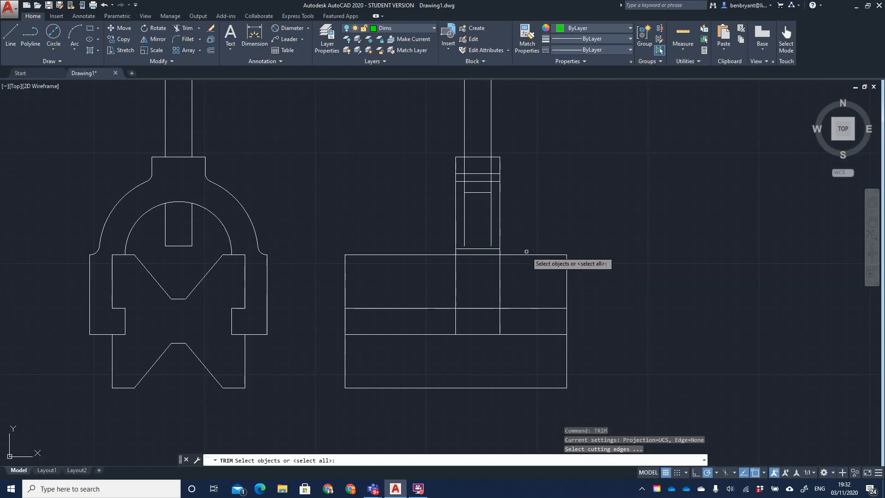
{"action": "scroll", "coordinate": [413, 225], "scroll_direction": "down", "scroll_amount": 2}
{"action": "left_click", "coordinate": [353, 371]}
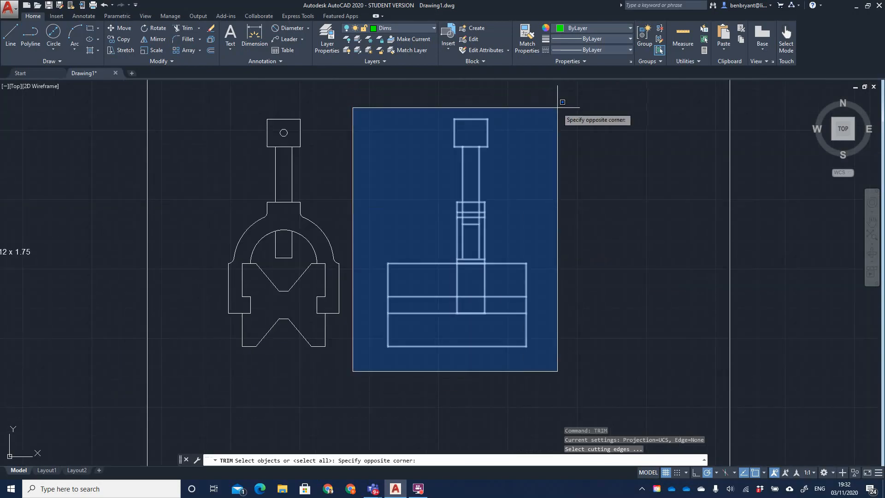
{"action": "left_click", "coordinate": [559, 90]}
{"action": "key", "text": "Return"}
{"action": "scroll", "coordinate": [472, 249], "scroll_direction": "up", "scroll_amount": 2}
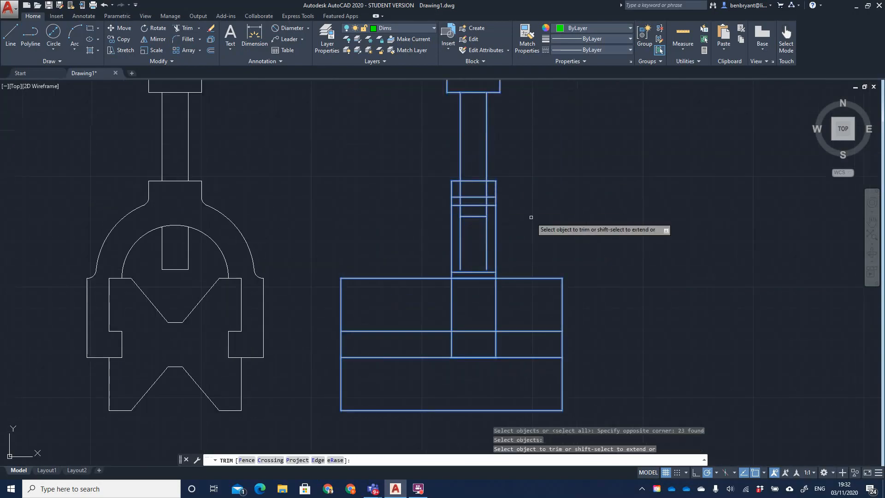
{"action": "left_click", "coordinate": [475, 332]}
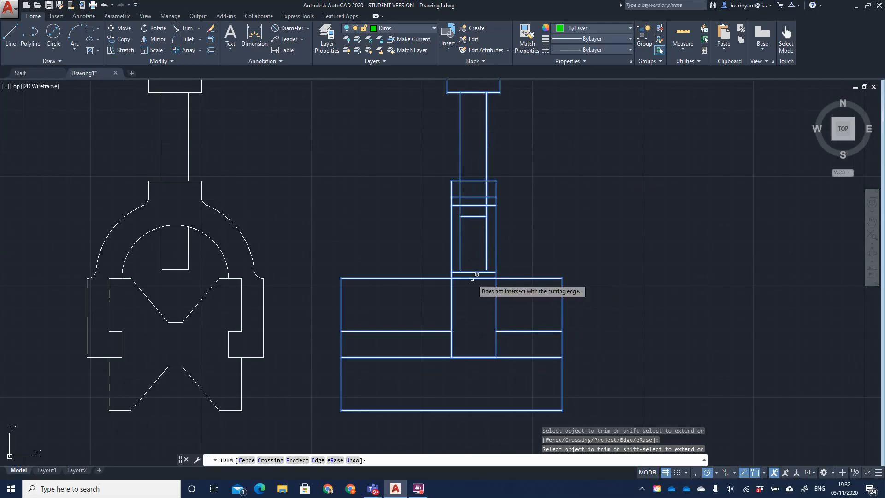
{"action": "left_click", "coordinate": [472, 279]}
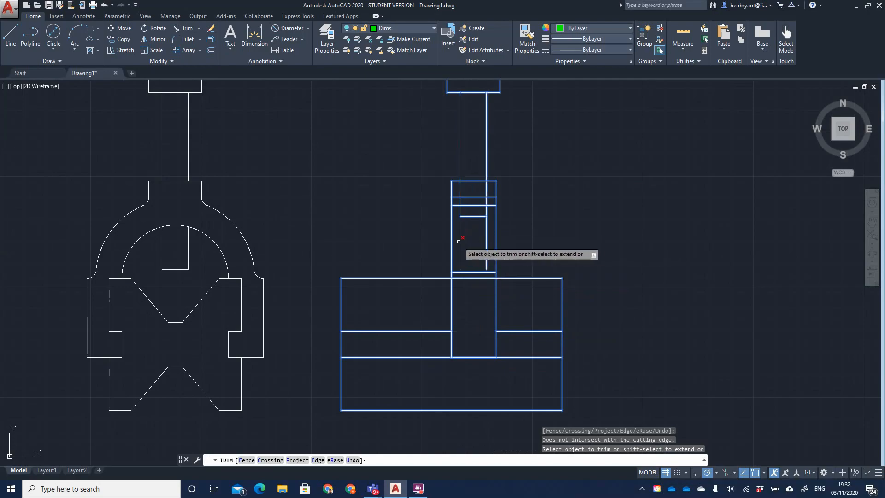
- Trim the pin's shaft lines within the clamp in the side view and erase the leftover pieces of its end
{"action": "left_click", "coordinate": [460, 242]}
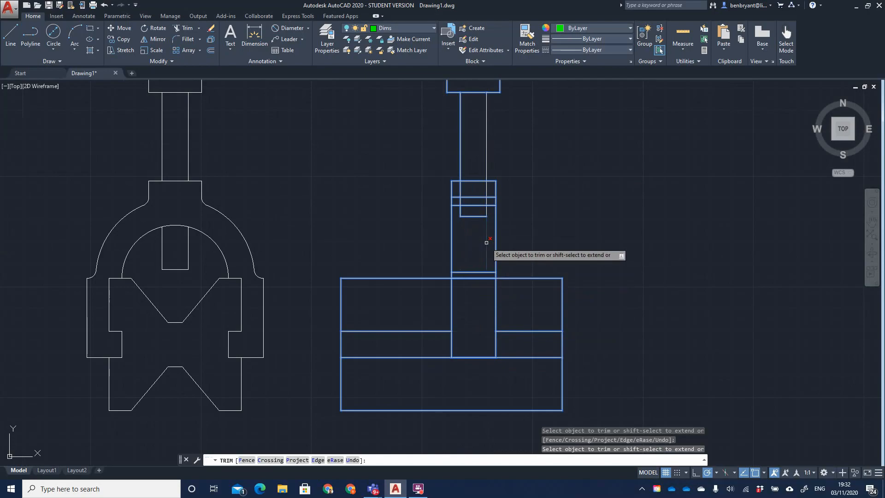
{"action": "left_click", "coordinate": [487, 242]}
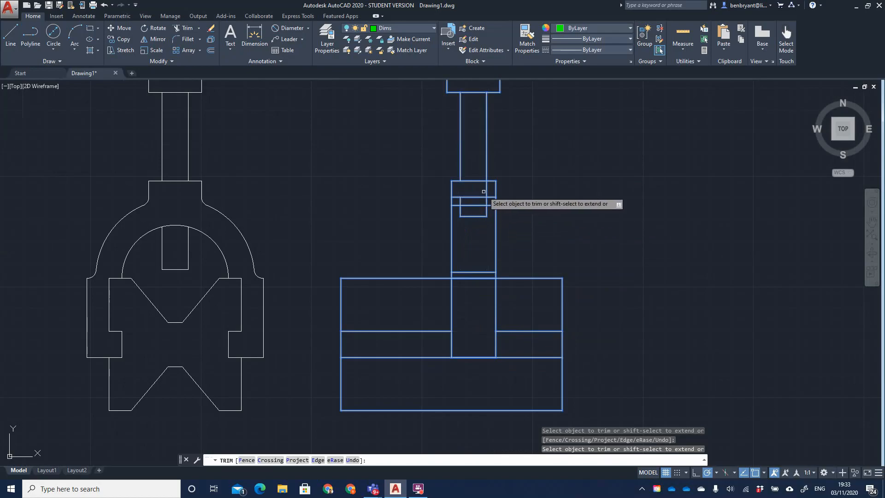
{"action": "left_click", "coordinate": [488, 213]}
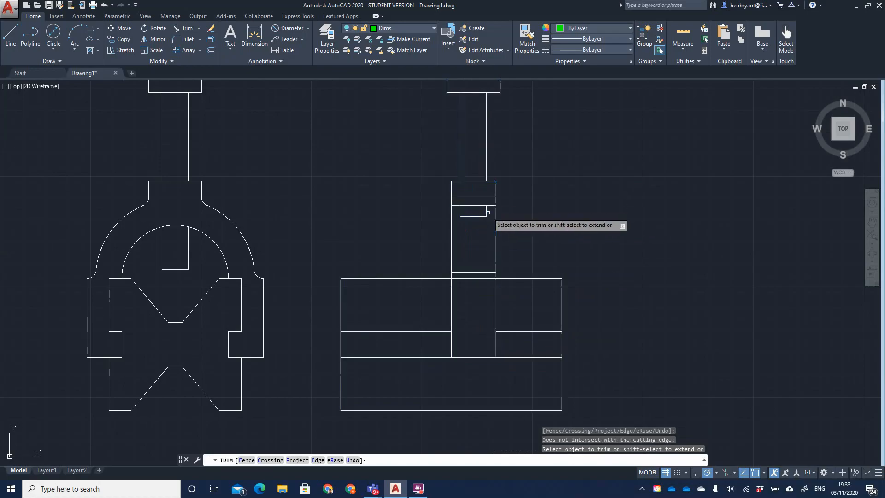
{"action": "left_click", "coordinate": [460, 202]}
{"action": "key", "text": "Escape"}
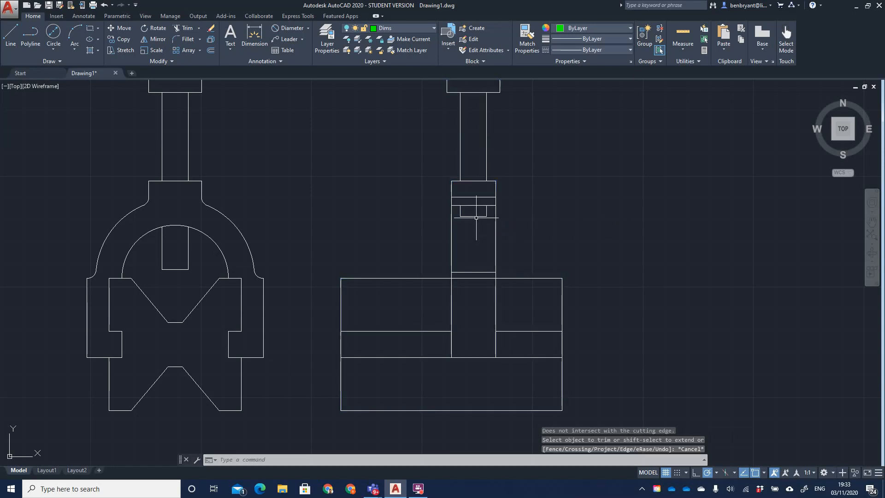
{"action": "left_click", "coordinate": [477, 217]}
{"action": "key", "text": "Delete"}
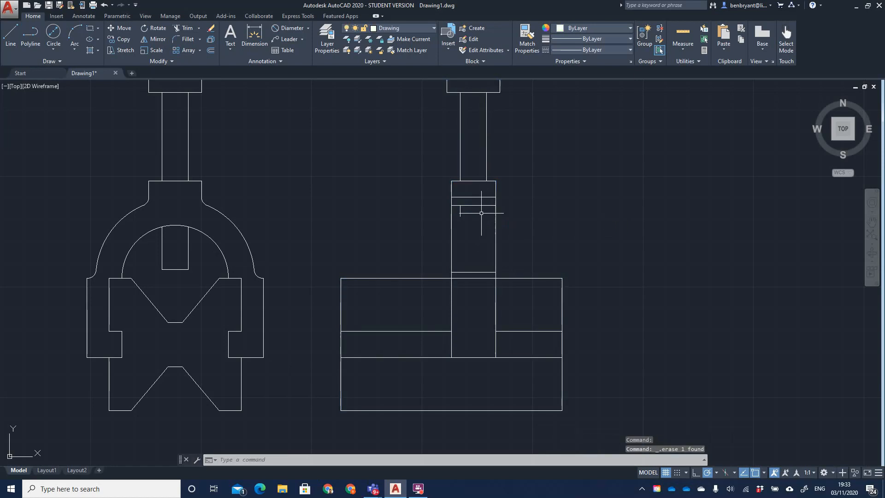
- Erase the short line across the clamp at V-block top level and shorten the V-block's top edge from its right end to the clamp's left side
{"action": "left_click", "coordinate": [466, 278]}
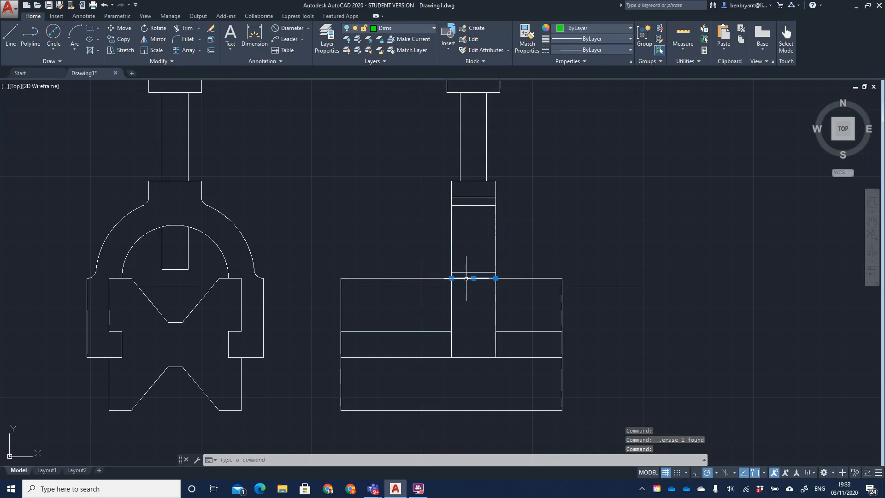
{"action": "key", "text": "Delete"}
{"action": "left_click", "coordinate": [478, 278]}
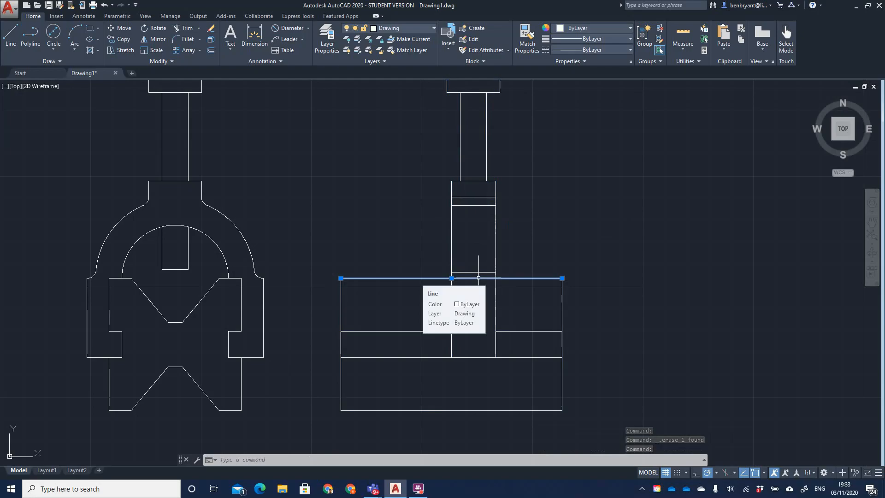
{"action": "left_click", "coordinate": [561, 278]}
{"action": "left_click", "coordinate": [452, 278]}
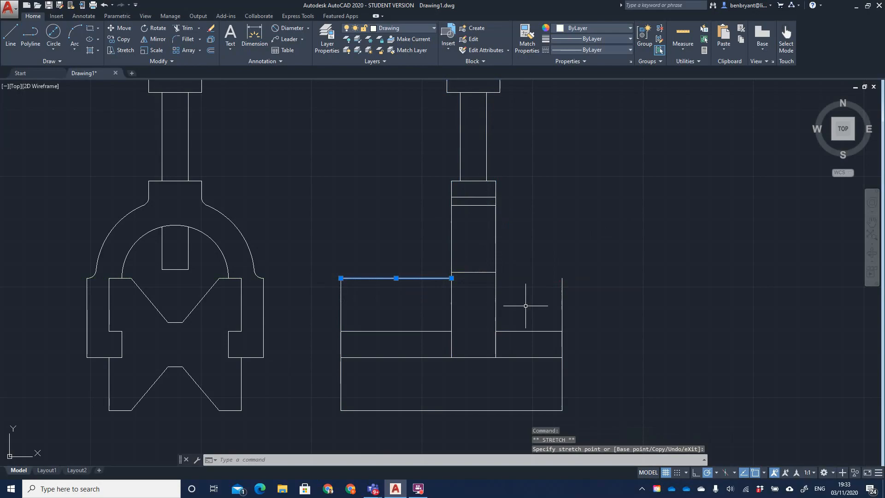
{"action": "key", "text": "Escape"}
{"action": "type", "text": "li"}
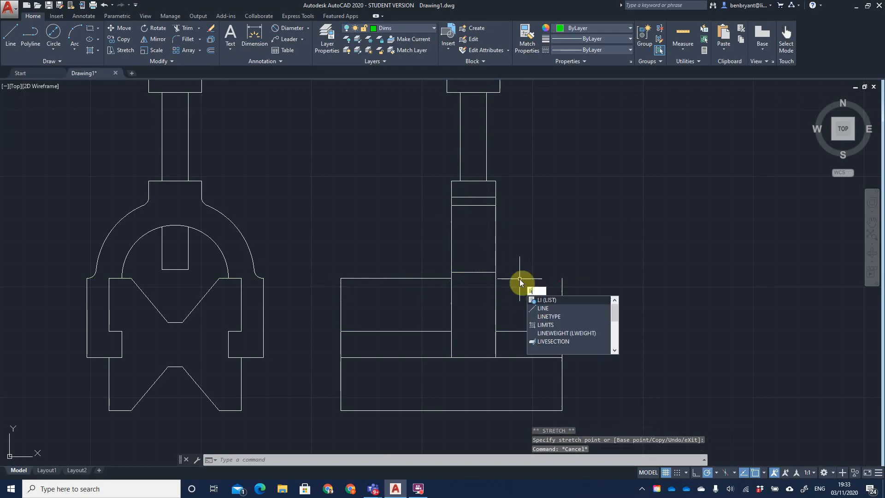
{"action": "key", "text": "Return"}
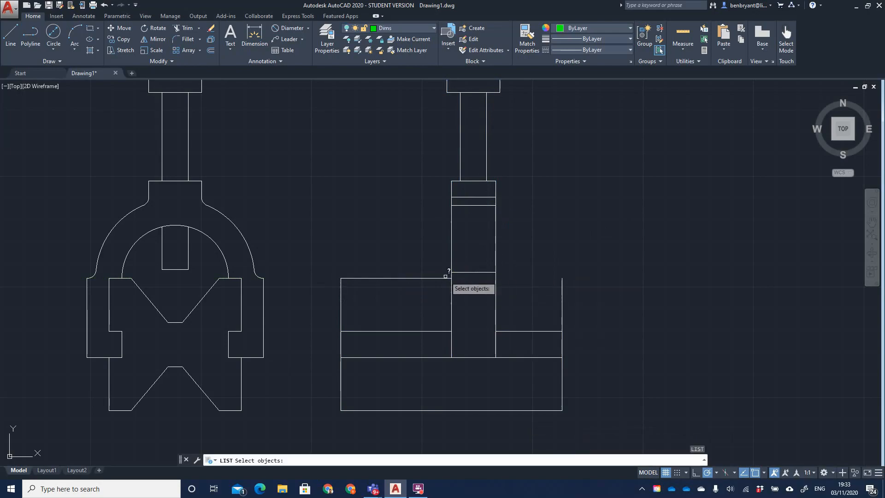
{"action": "key", "text": "Escape"}
- Try to draw the V-block's missing top edge from the clamp's right side to the V-block's upper-right corner
{"action": "type", "text": "l"}
{"action": "key", "text": "Return"}
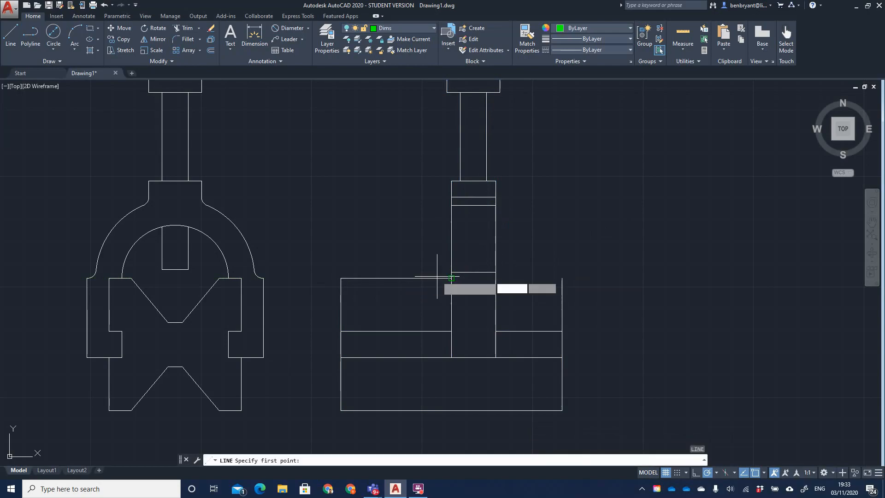
{"action": "left_click", "coordinate": [495, 278]}
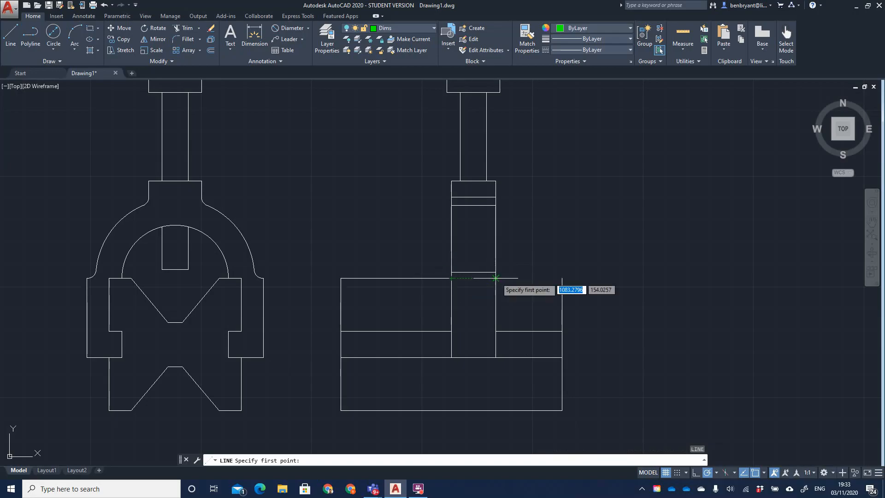
{"action": "left_click", "coordinate": [562, 278]}
{"action": "key", "text": "Escape"}
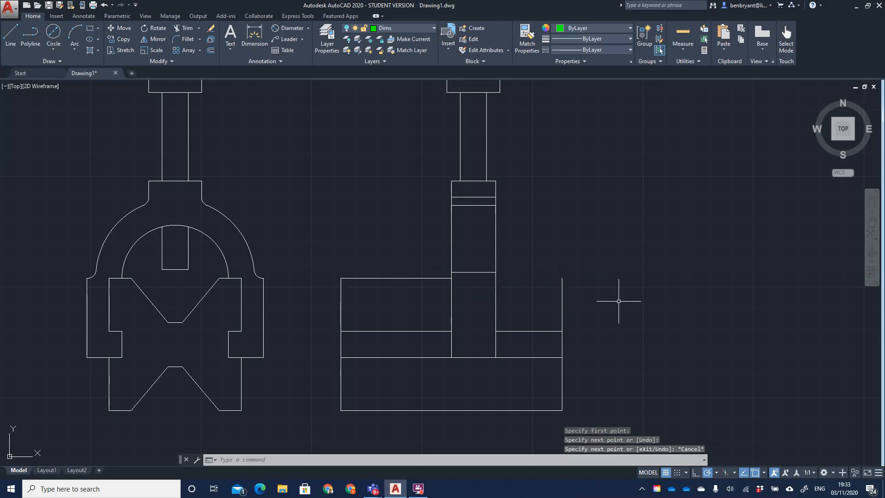
- Draw the missing top edge again, starting at the V-block's upper-right corner and ending at the clamp's right side
{"action": "key", "text": "Return"}
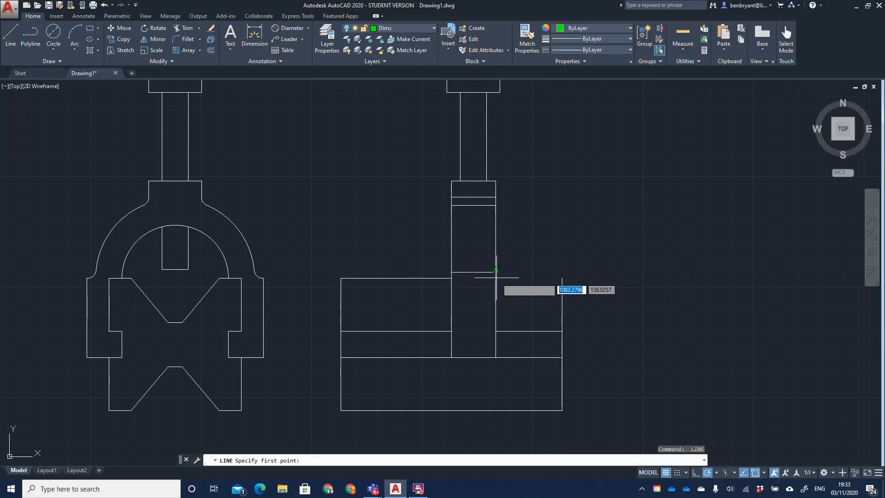
{"action": "left_click", "coordinate": [562, 278]}
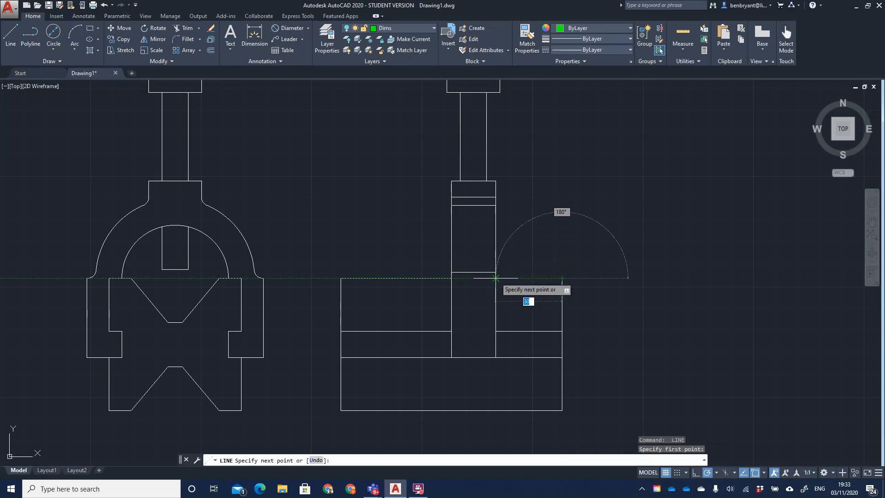
{"action": "left_click", "coordinate": [496, 278]}
{"action": "key", "text": "Escape"}
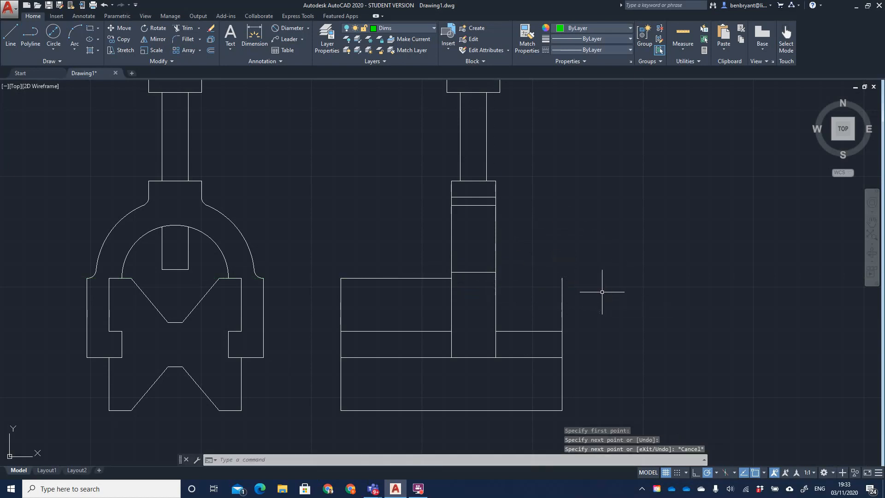
- Make Drawing the current layer and draw the V-block's top edge from its upper-right corner to the clamp's right side
{"action": "type", "text": "line"}
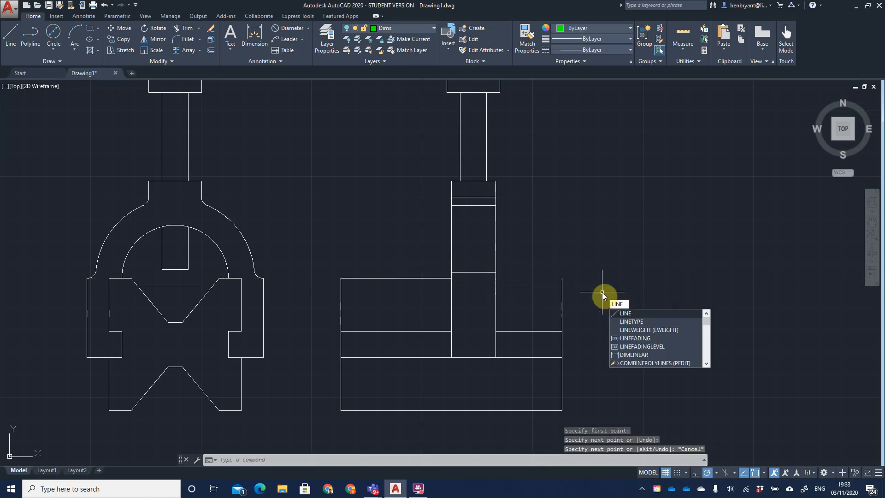
{"action": "left_click", "coordinate": [653, 317]}
{"action": "left_click", "coordinate": [402, 29]}
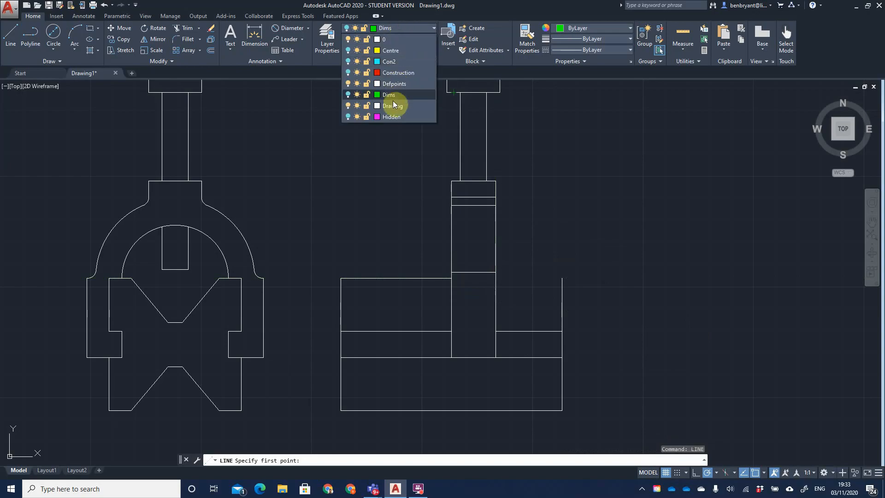
{"action": "left_click", "coordinate": [392, 104]}
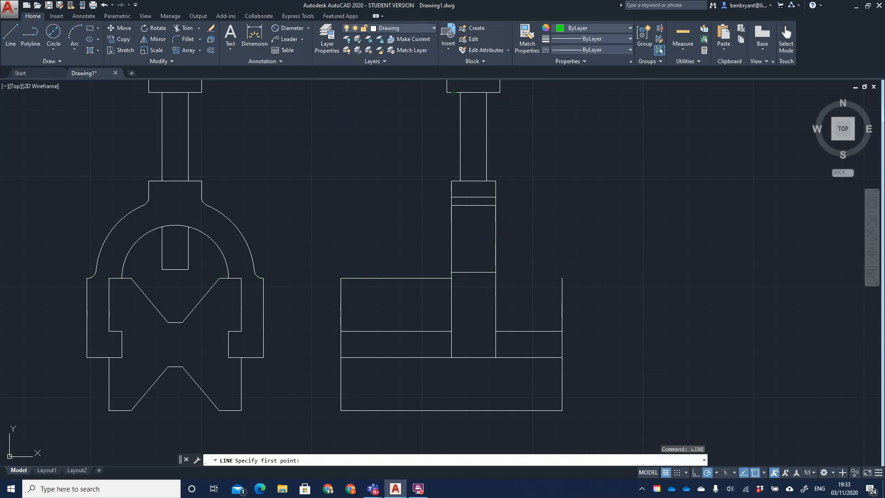
{"action": "left_click", "coordinate": [561, 278]}
{"action": "left_click", "coordinate": [497, 278]}
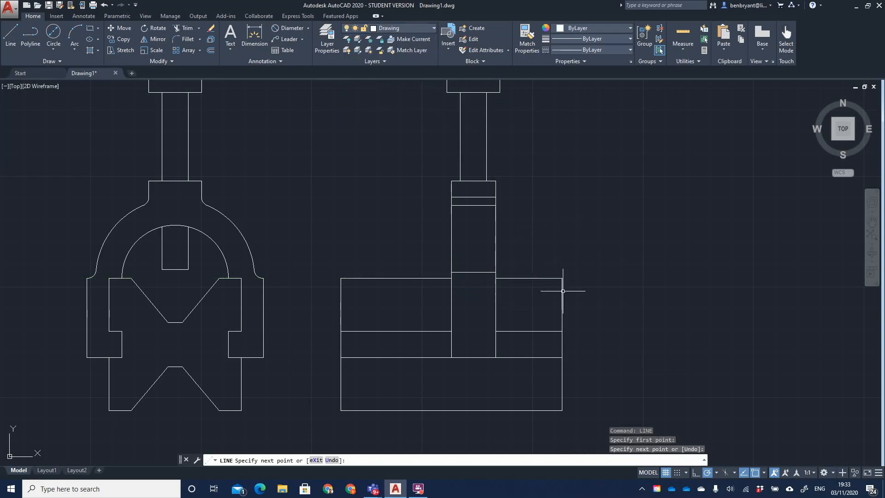
{"action": "key", "text": "Escape"}
- Turn the Dims layer back on
{"action": "scroll", "coordinate": [491, 369], "scroll_direction": "down", "scroll_amount": 2}
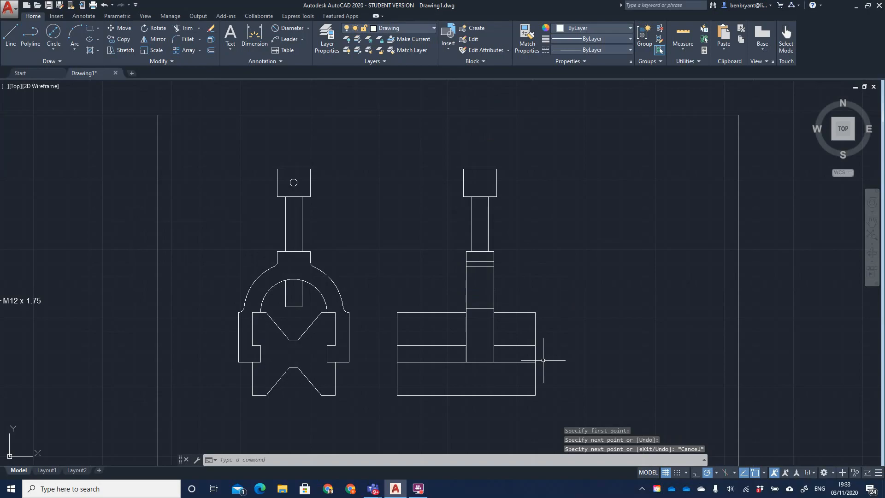
{"action": "middle_click_drag", "start_coordinate": [543, 360], "coordinate": [547, 342]}
{"action": "left_click", "coordinate": [393, 29]}
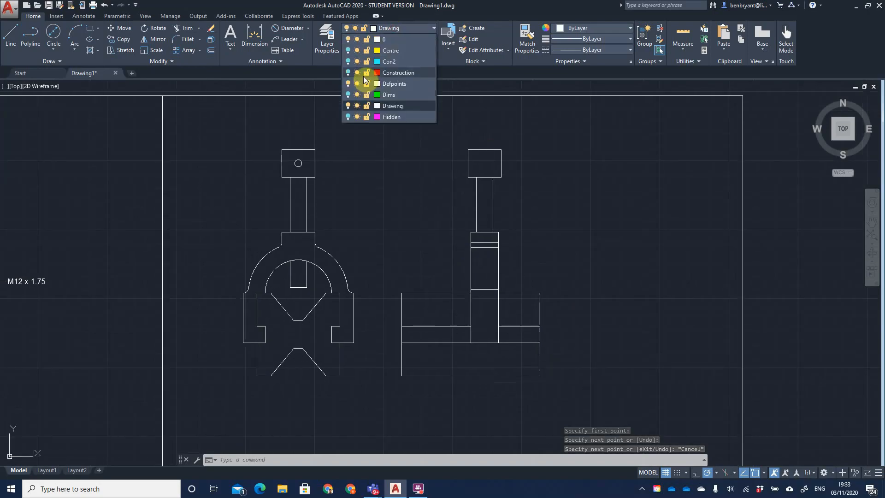
{"action": "left_click", "coordinate": [347, 94]}
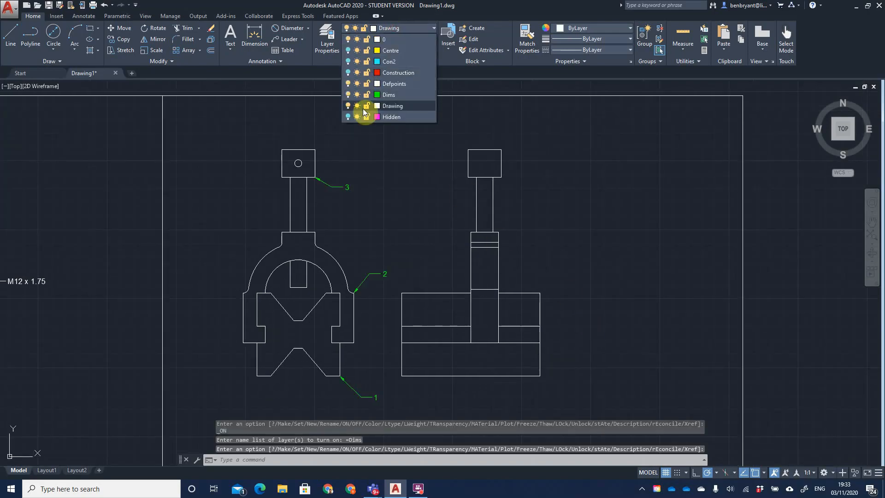
{"action": "left_click", "coordinate": [387, 95]}
- Move both assembly views with their part labels straight down to near the third sheet's lower border
{"action": "scroll", "coordinate": [544, 313], "scroll_direction": "up", "scroll_amount": 4}
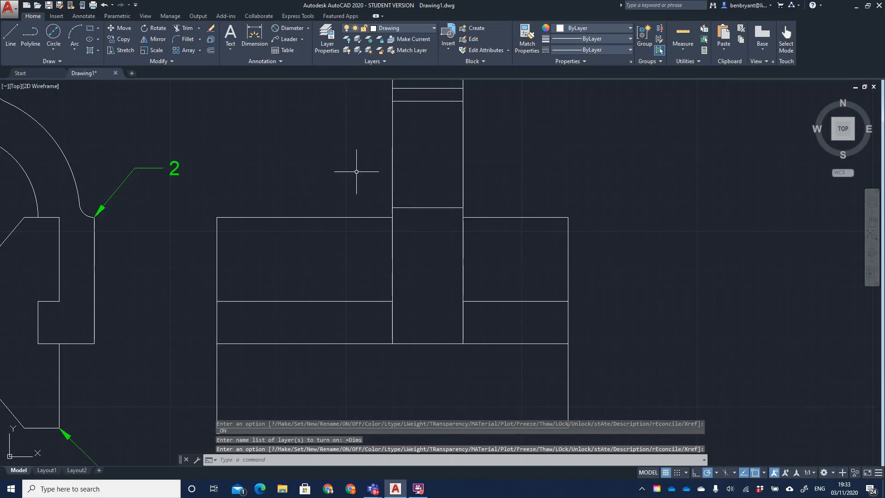
{"action": "scroll", "coordinate": [480, 244], "scroll_direction": "down", "scroll_amount": 6}
{"action": "middle_click_drag", "start_coordinate": [445, 251], "coordinate": [487, 265]}
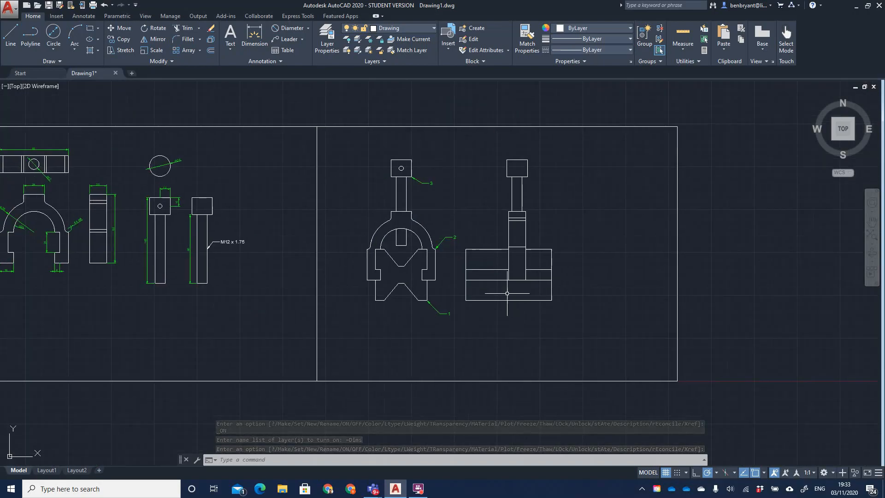
{"action": "left_click", "coordinate": [343, 134]}
{"action": "left_click", "coordinate": [601, 319]}
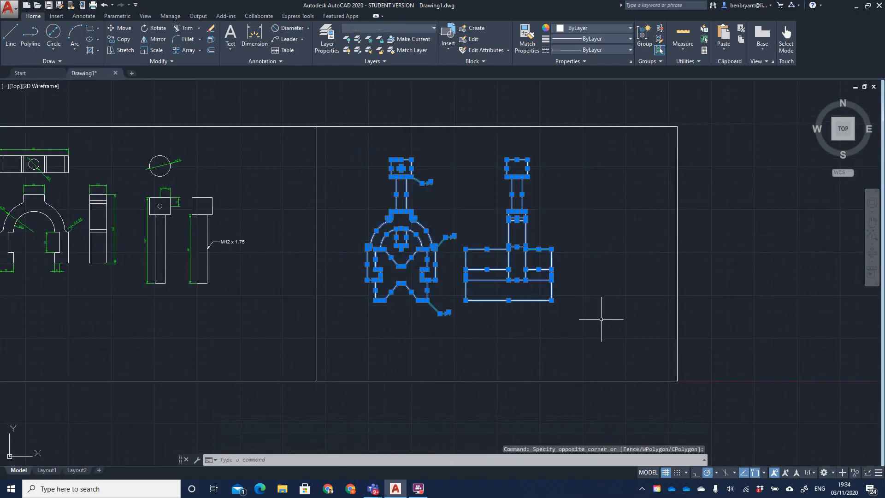
{"action": "key", "text": "Return"}
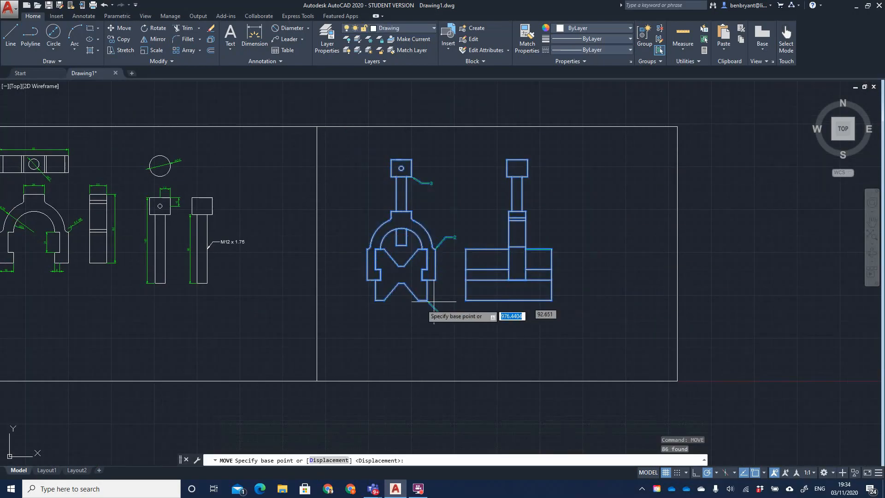
{"action": "left_click", "coordinate": [376, 301]}
{"action": "left_click", "coordinate": [375, 362]}
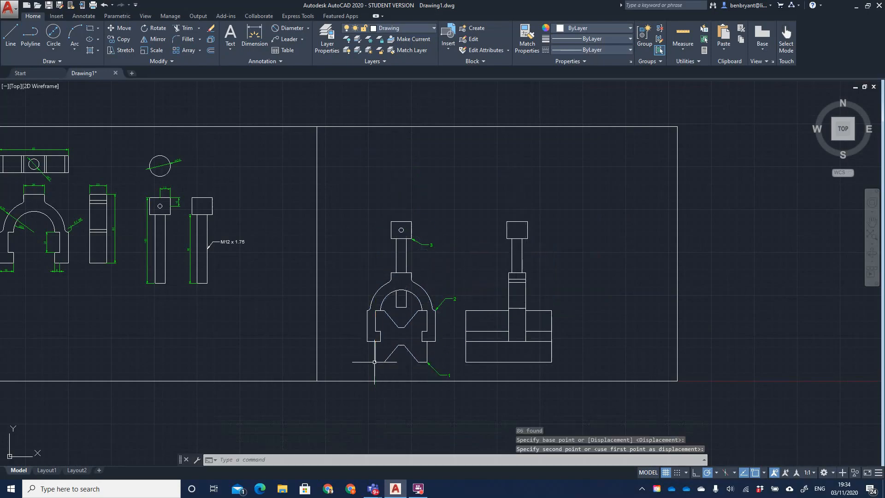
{"action": "key", "text": "Escape"}
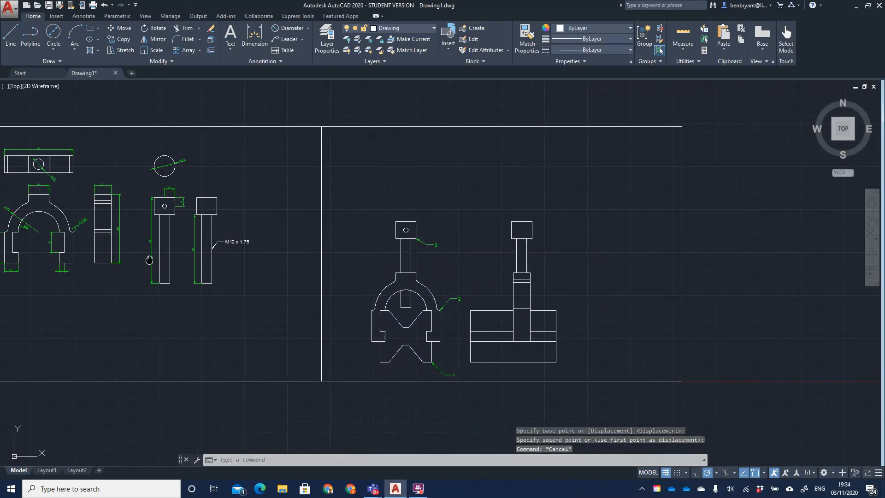
- Copy the V-block's top view from the first sheet to above the assembly's front view, aligned with the V-block's left side
{"action": "middle_click_drag", "start_coordinate": [150, 257], "coordinate": [347, 246]}
{"action": "key", "text": "Escape"}
{"action": "key", "text": "Escape"}
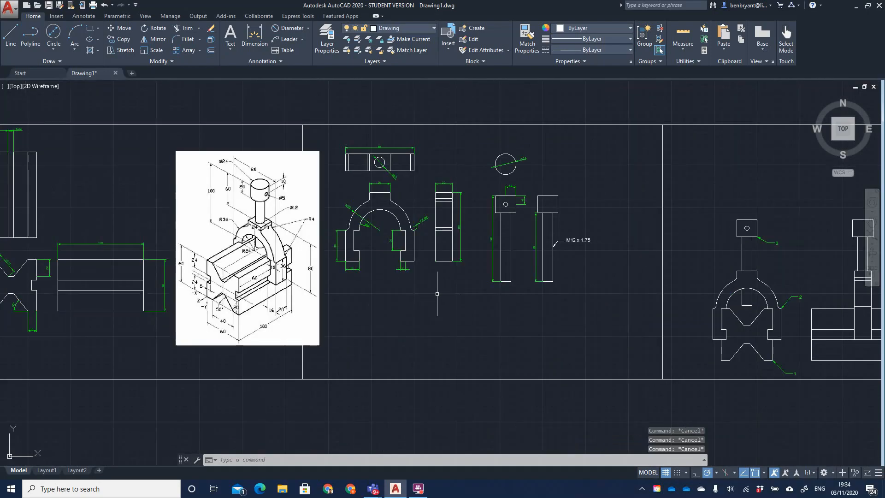
{"action": "scroll", "coordinate": [423, 291], "scroll_direction": "down", "scroll_amount": 4}
{"action": "scroll", "coordinate": [471, 279], "scroll_direction": "up", "scroll_amount": 2}
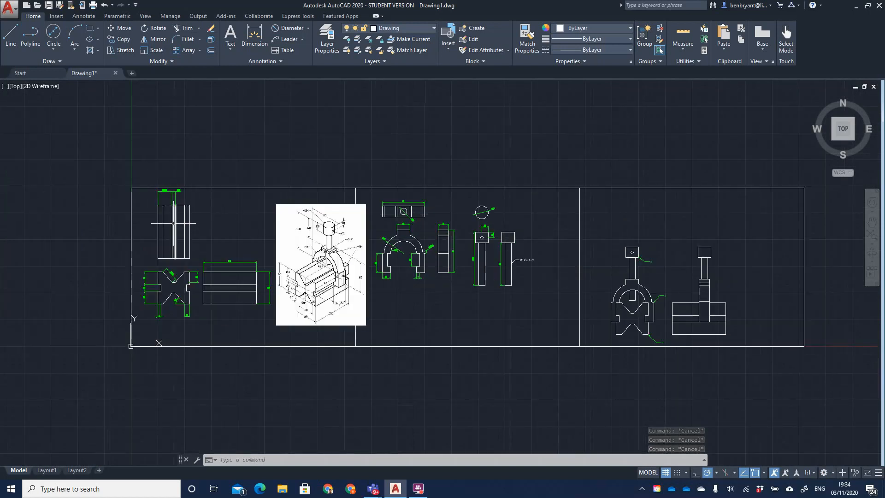
{"action": "left_click", "coordinate": [149, 201]}
{"action": "left_click", "coordinate": [224, 254]}
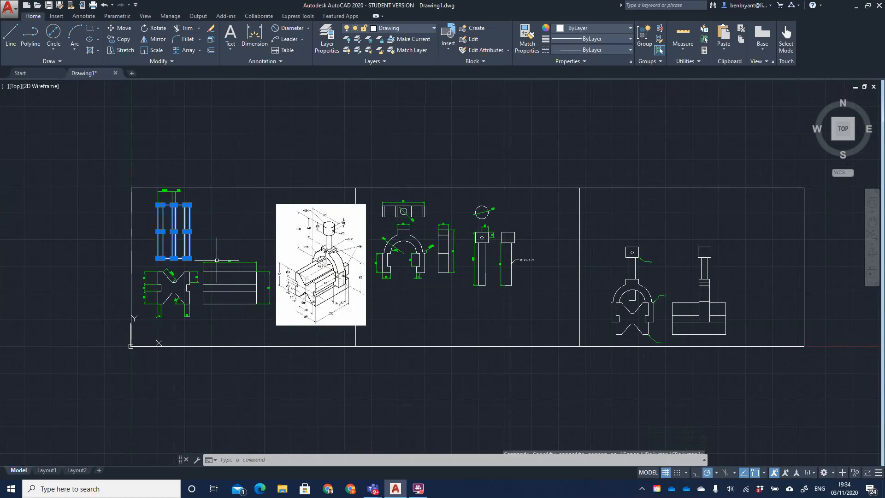
{"action": "key", "text": "Return"}
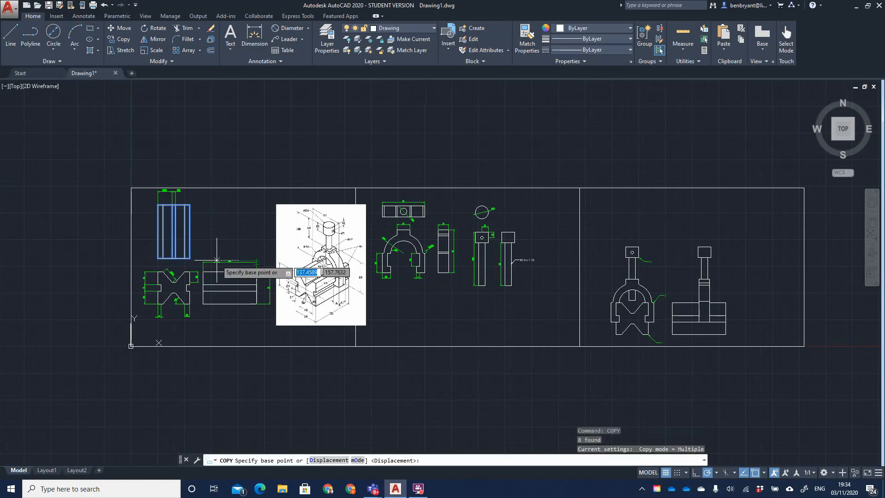
{"action": "left_click", "coordinate": [162, 255]}
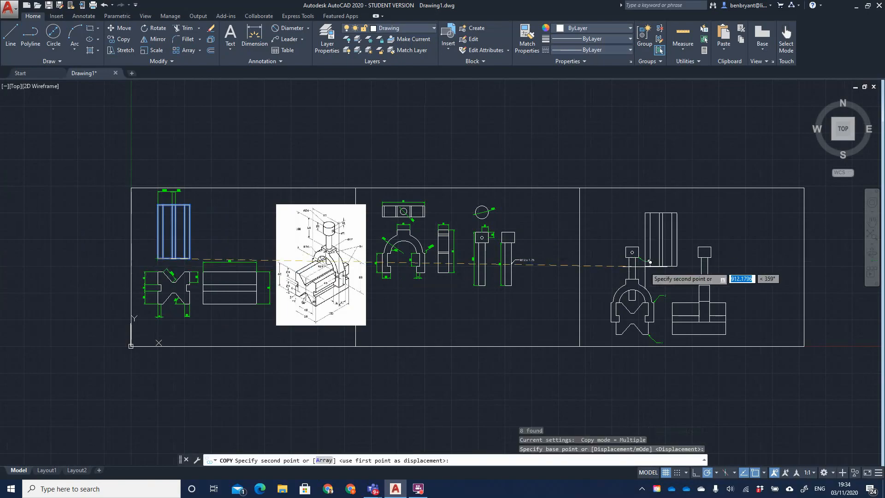
{"action": "scroll", "coordinate": [654, 261], "scroll_direction": "up", "scroll_amount": 3}
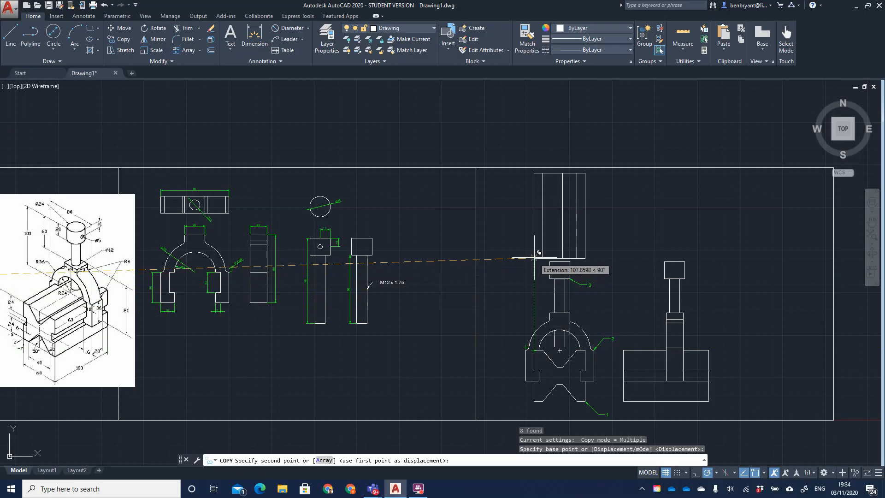
{"action": "left_click", "coordinate": [534, 256]}
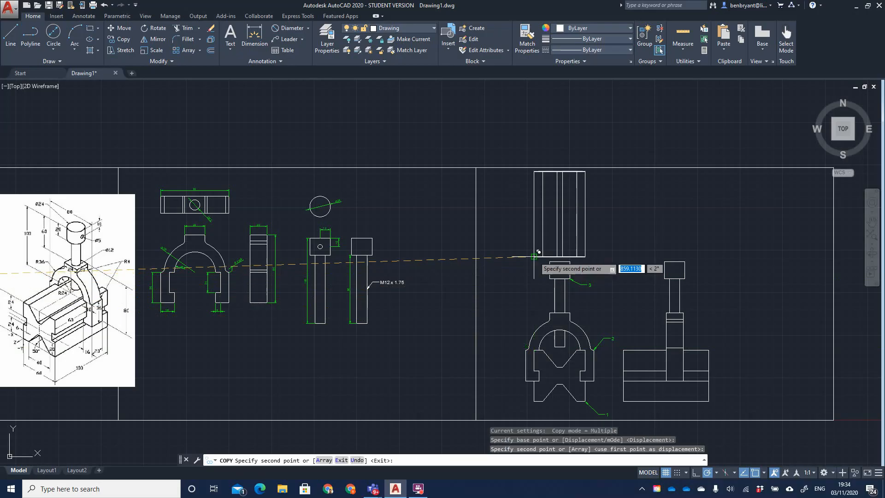
{"action": "key", "text": "Escape"}
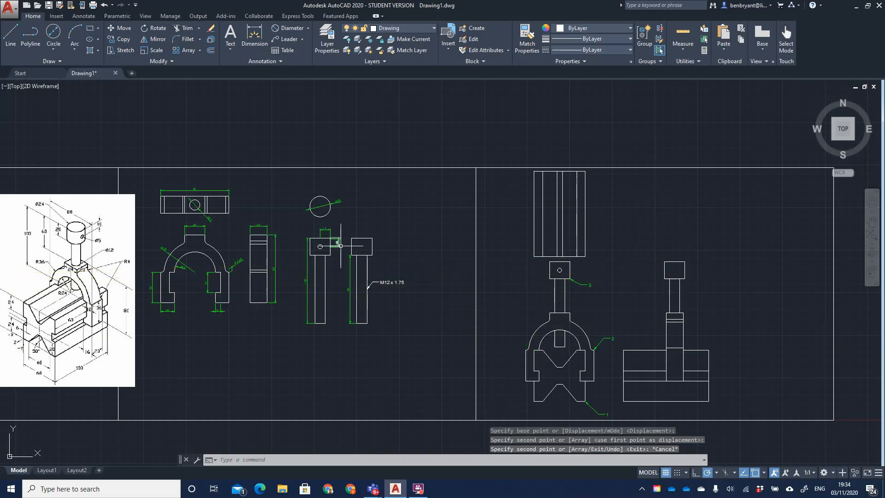
- Copy the clamp's top view from the second sheet across the copied V-block top view, aligned with the clamp in the front view
{"action": "type", "text": "copy"}
{"action": "key", "text": "Return"}
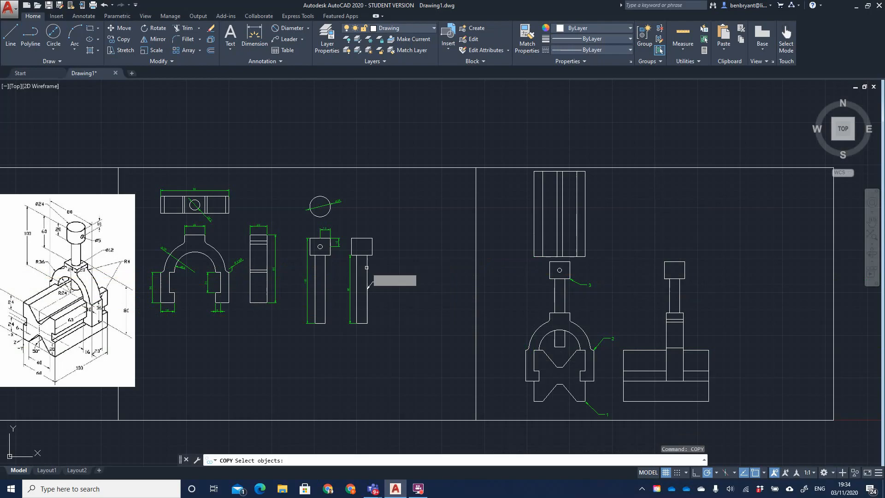
{"action": "left_click", "coordinate": [154, 214]}
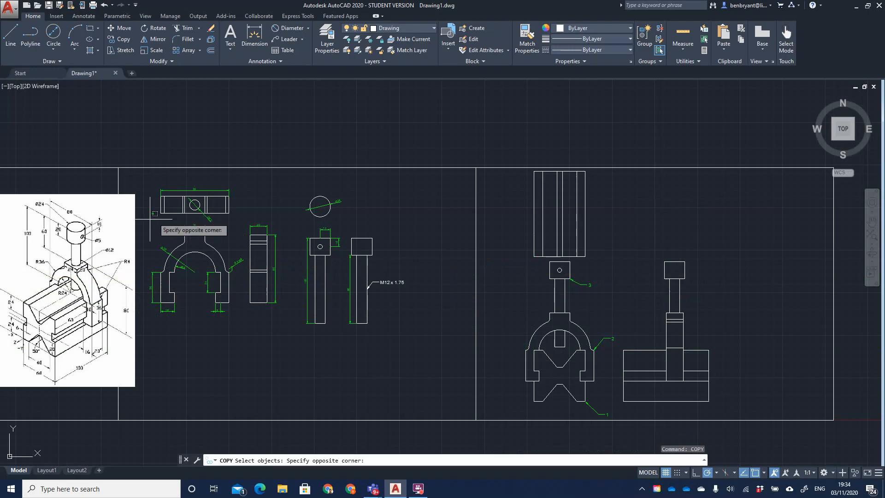
{"action": "left_click", "coordinate": [242, 195]}
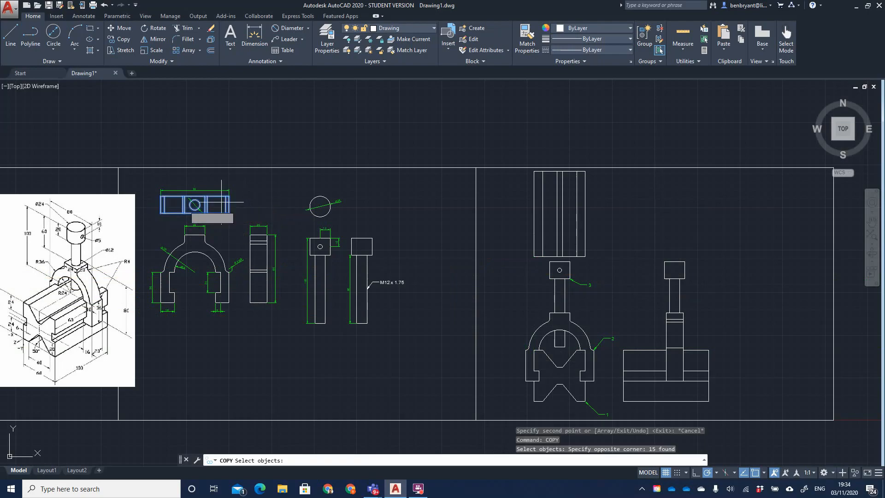
{"action": "key", "text": "Return"}
{"action": "left_click", "coordinate": [166, 208]}
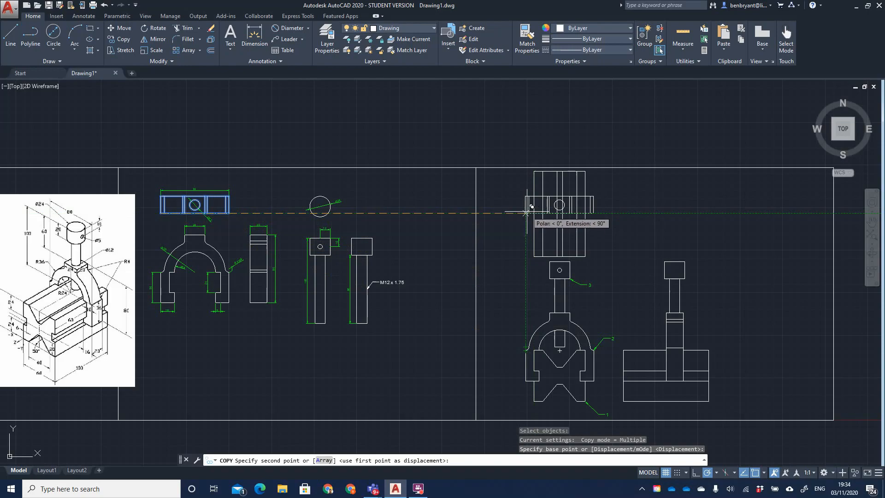
{"action": "left_click", "coordinate": [526, 213]}
{"action": "key", "text": "Escape"}
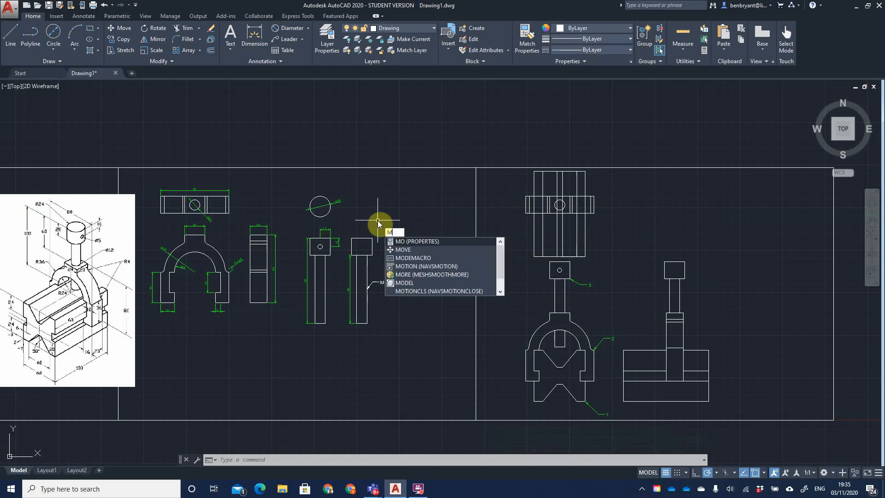
- Copy the pin head's top-view circle onto the centre of the clamp's hole and erase the diameter dimension copied with it
{"action": "key", "text": "BackSpace"}
{"action": "key", "text": "BackSpace"}
{"action": "key", "text": "Return"}
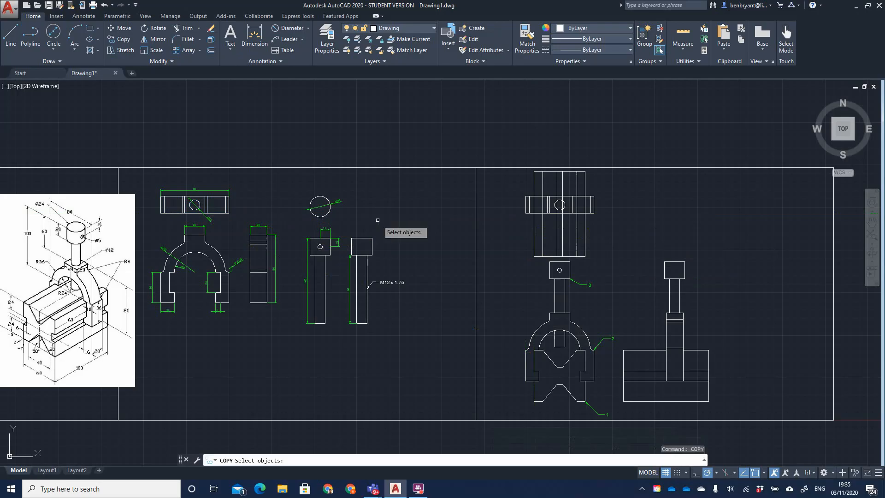
{"action": "left_click", "coordinate": [297, 218]}
{"action": "left_click", "coordinate": [351, 186]}
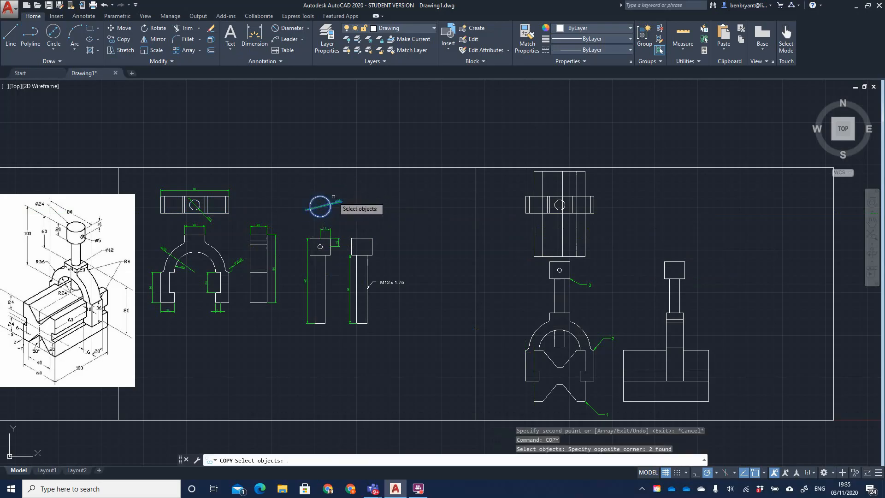
{"action": "key", "text": "Return"}
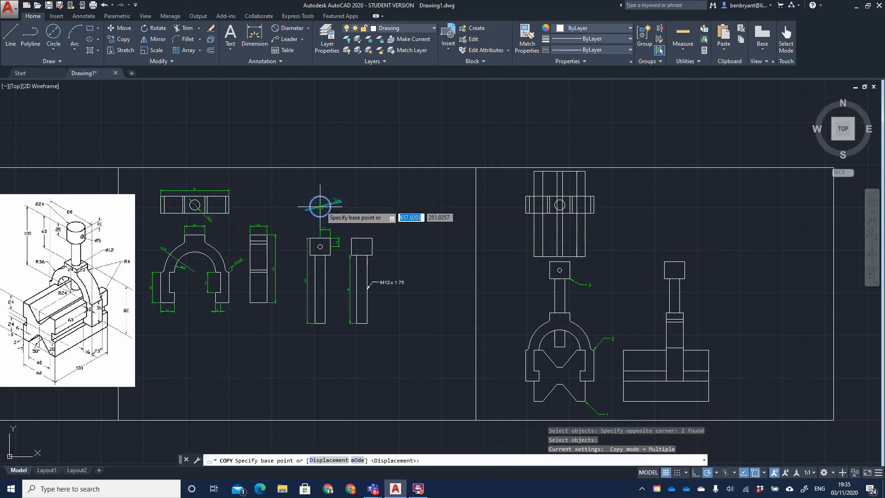
{"action": "left_click", "coordinate": [319, 206]}
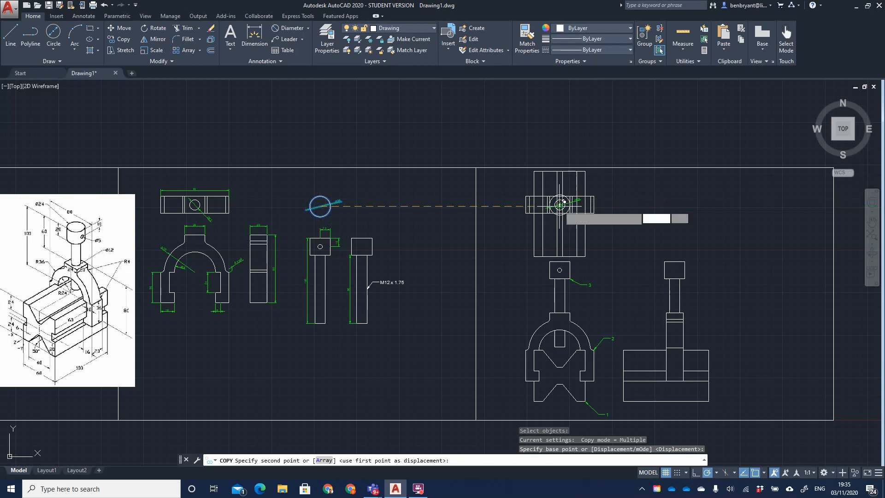
{"action": "left_click", "coordinate": [572, 202]}
{"action": "key", "text": "Escape"}
{"action": "left_click", "coordinate": [571, 202]}
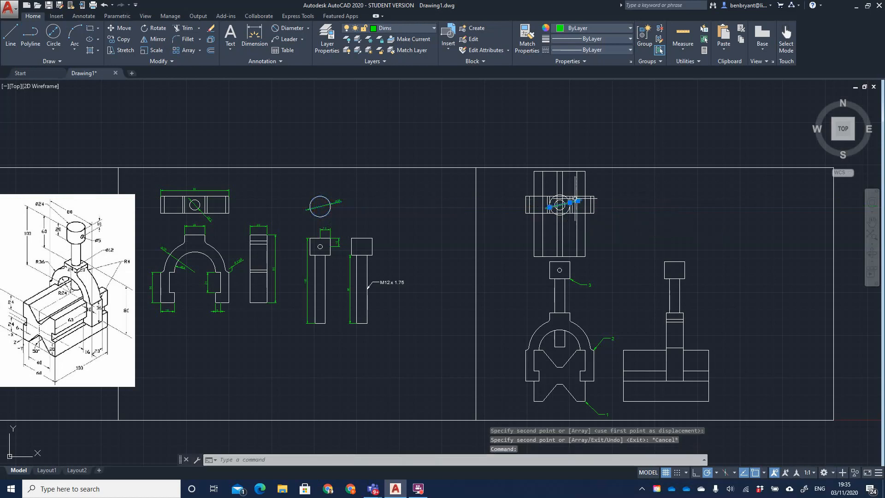
{"action": "key", "text": "Delete"}
- Trim the V-block's two outer groove lines where they pass beneath the clamp in the assembly's top view
{"action": "scroll", "coordinate": [624, 221], "scroll_direction": "up", "scroll_amount": 4}
{"action": "type", "text": "t"}
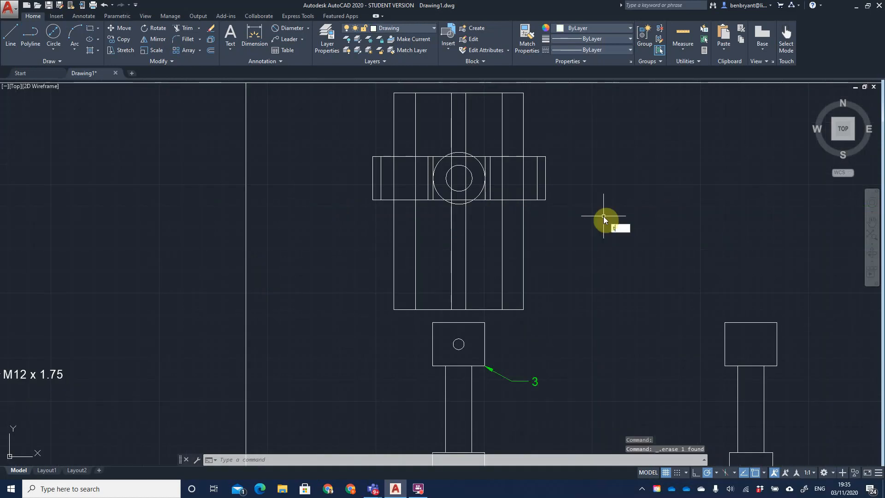
{"action": "type", "text": "s or"}
{"action": "key", "text": "Return"}
{"action": "left_click", "coordinate": [340, 314]}
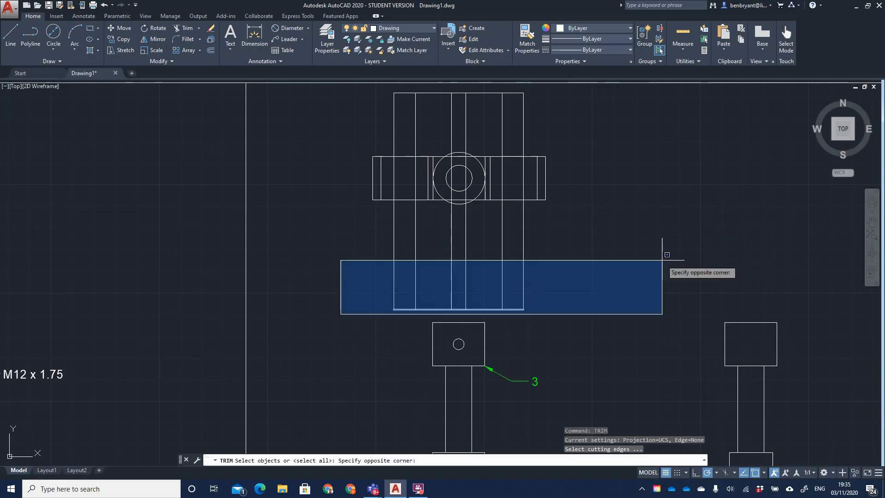
{"action": "left_click", "coordinate": [603, 106]}
{"action": "key", "text": "Return"}
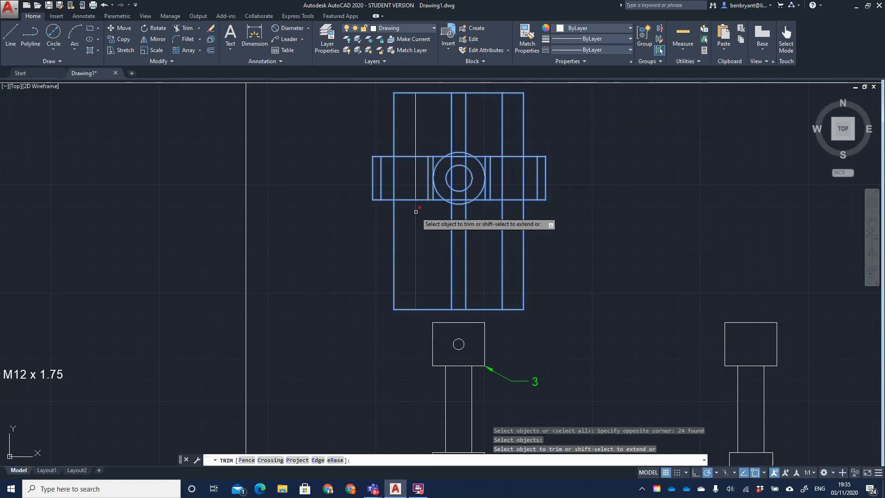
{"action": "left_click", "coordinate": [415, 193]}
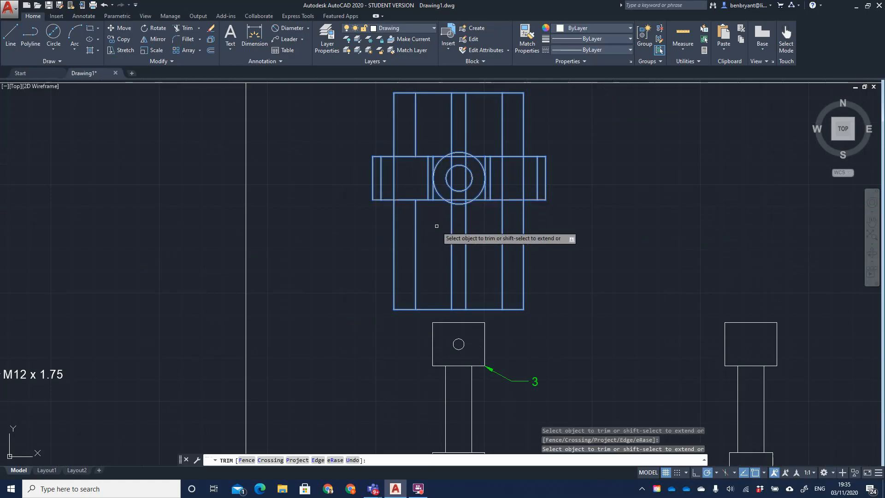
{"action": "left_click", "coordinate": [501, 183]}
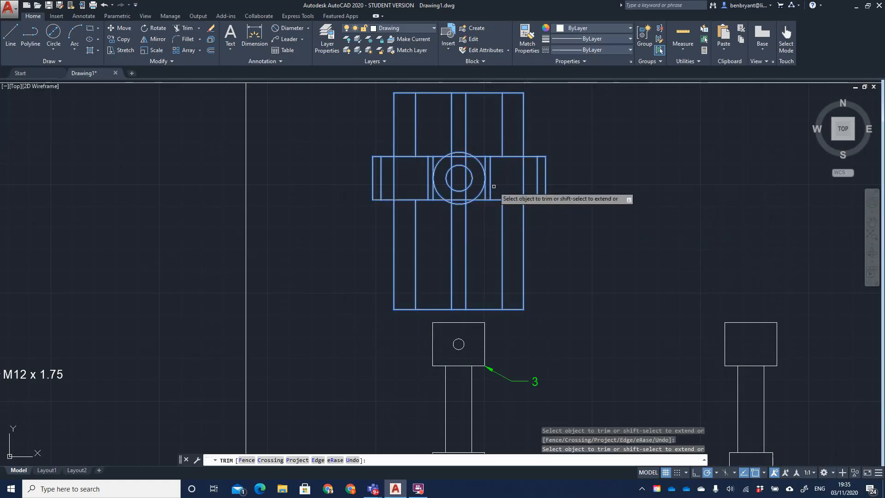
- Trim the clamp's hole circle and the V-block's two inner groove lines hidden beneath the pin head in the top view
{"action": "left_click", "coordinate": [471, 174]}
{"action": "left_click", "coordinate": [462, 166]}
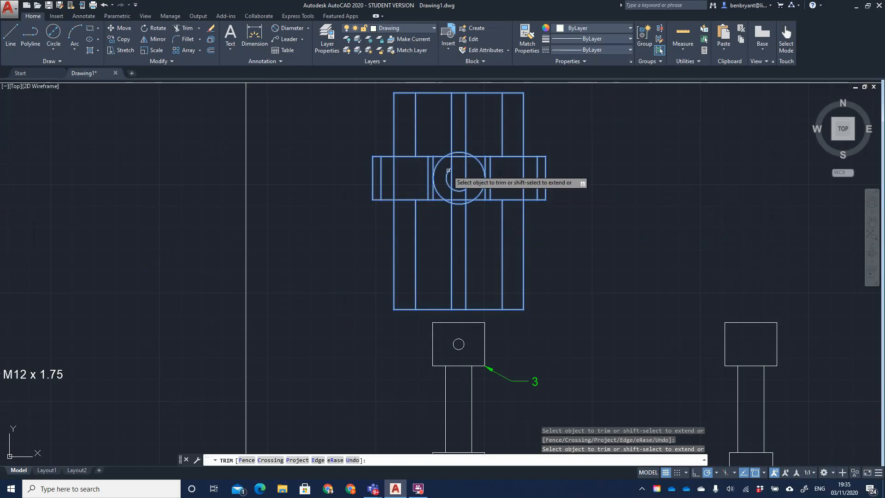
{"action": "left_click", "coordinate": [448, 170]}
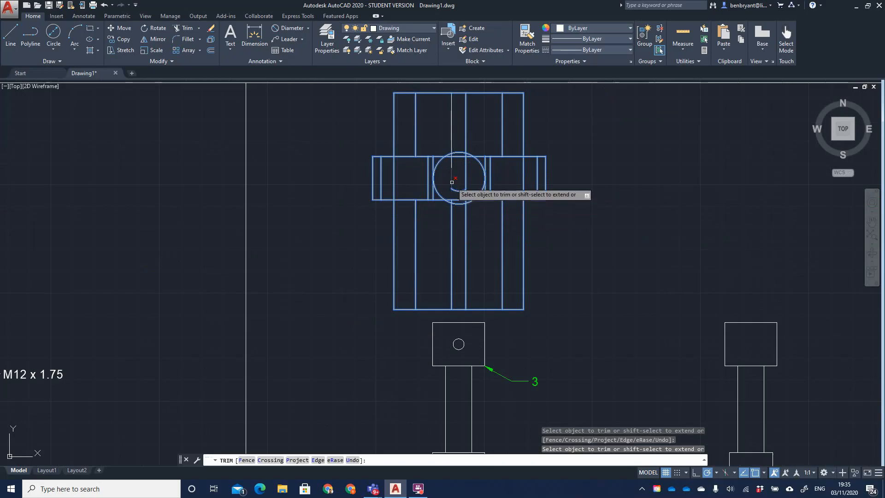
{"action": "left_click", "coordinate": [452, 183]}
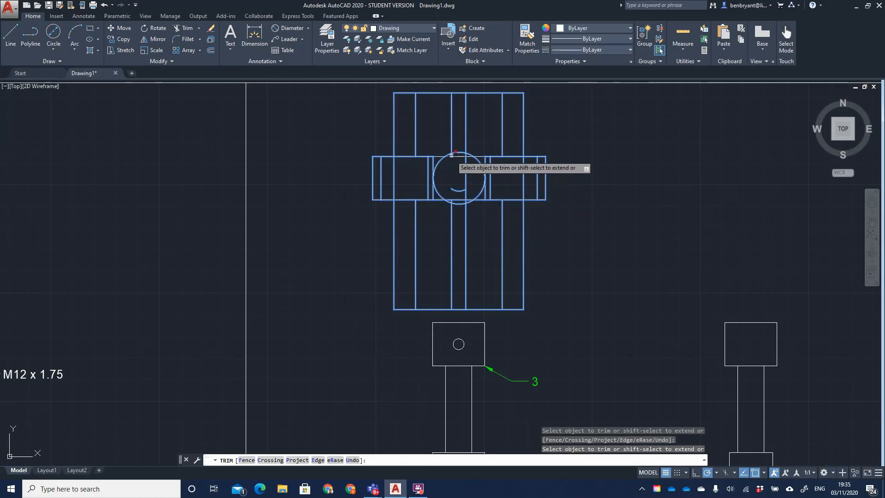
{"action": "scroll", "coordinate": [476, 177], "scroll_direction": "up", "scroll_amount": 4}
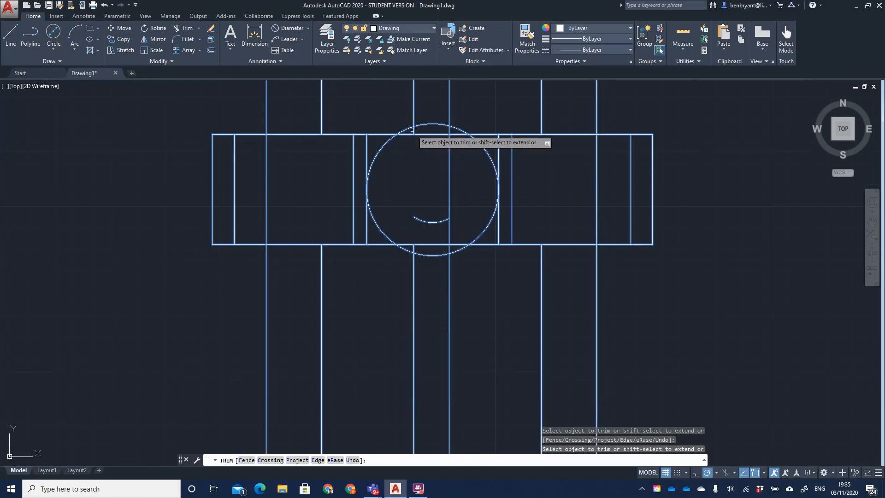
{"action": "left_click", "coordinate": [448, 148]}
{"action": "left_click", "coordinate": [447, 181]}
{"action": "left_click", "coordinate": [449, 181]}
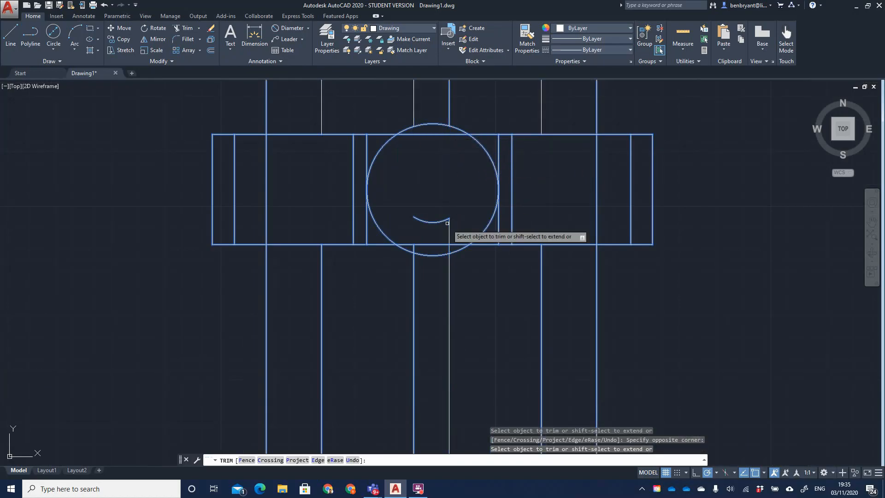
- Erase the leftover hole arc and the short groove-line piece inside the pin head circle
{"action": "key", "text": "Return"}
{"action": "left_click", "coordinate": [433, 222]}
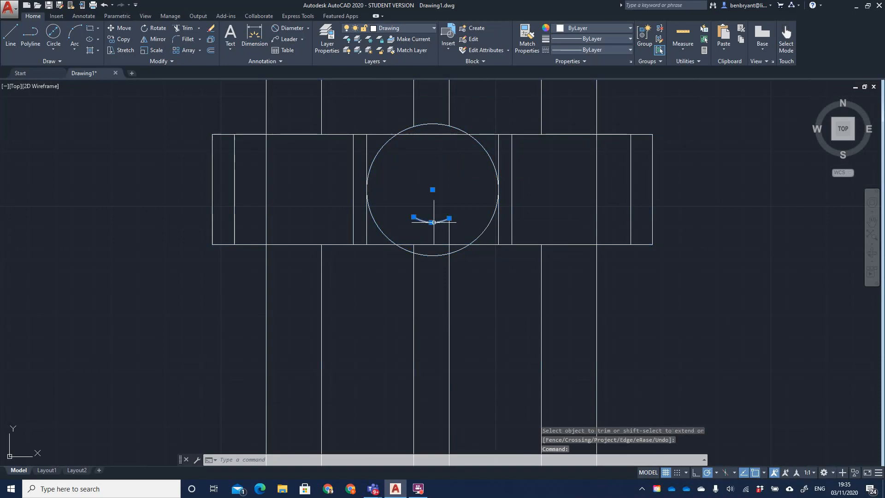
{"action": "key", "text": "Delete"}
{"action": "left_click", "coordinate": [451, 228]}
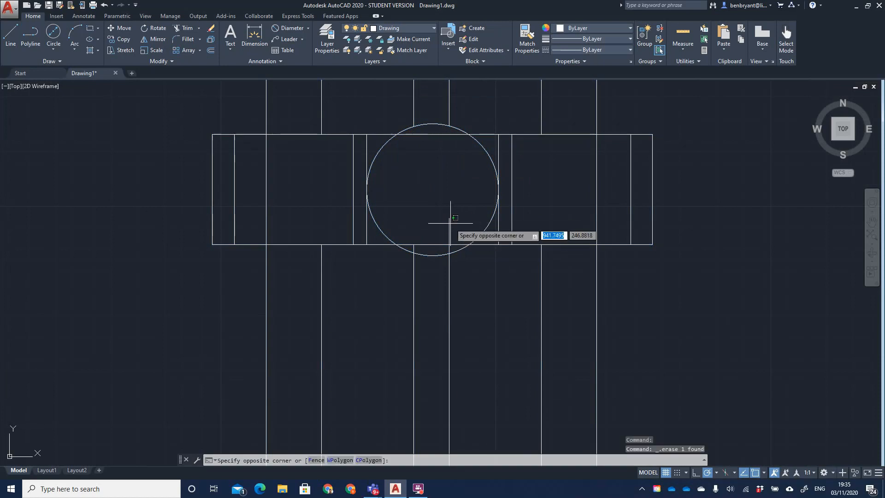
{"action": "left_click", "coordinate": [448, 223]}
{"action": "left_click", "coordinate": [450, 218]}
{"action": "left_click", "coordinate": [450, 253]}
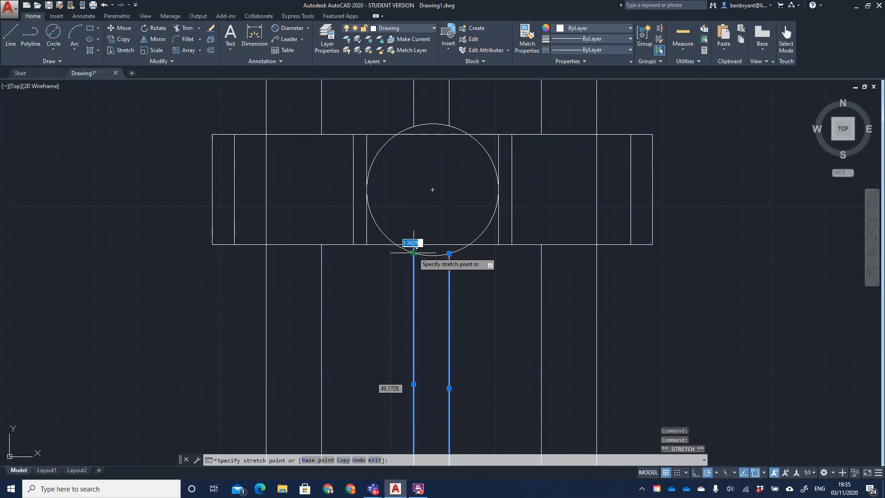
{"action": "key", "text": "Escape"}
- Trim the clamp edges inside the pin head circle and the V-block's outer edges beneath the clamp in the top view
{"action": "middle_click_drag", "start_coordinate": [448, 171], "coordinate": [449, 180]}
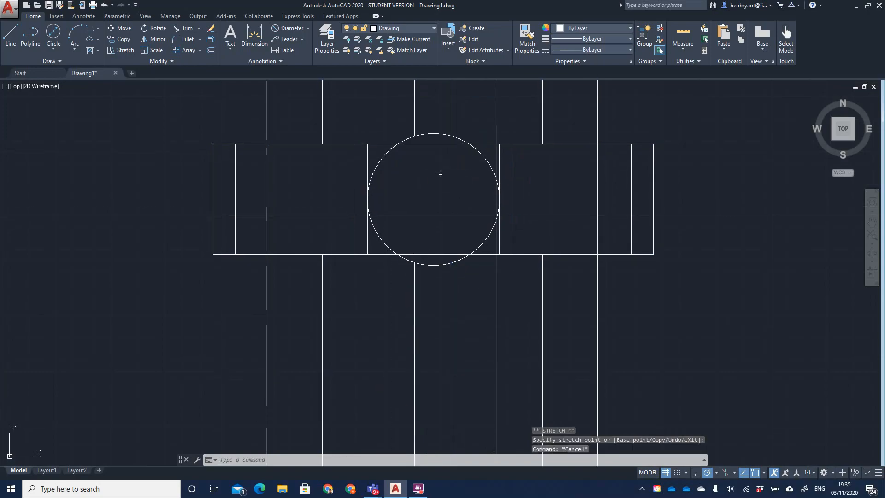
{"action": "type", "text": "tr"}
{"action": "key", "text": "Return"}
{"action": "scroll", "coordinate": [451, 169], "scroll_direction": "down", "scroll_amount": 3}
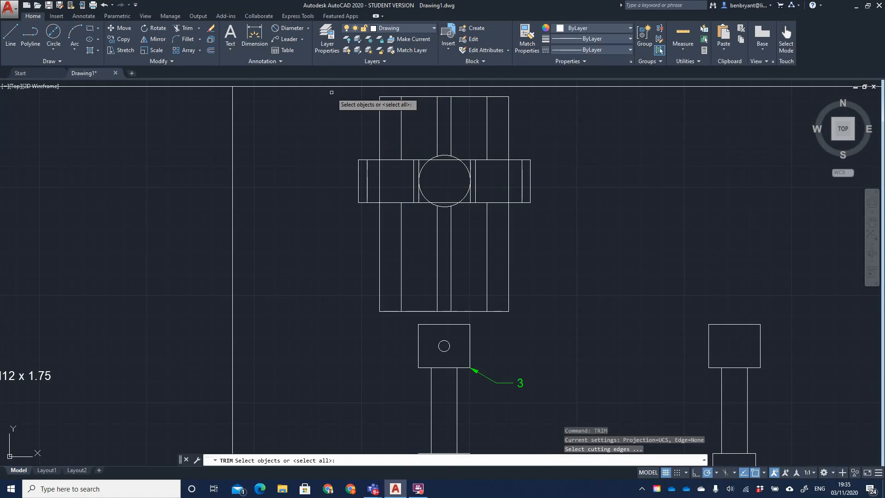
{"action": "left_click", "coordinate": [332, 92]}
{"action": "left_click", "coordinate": [563, 321]}
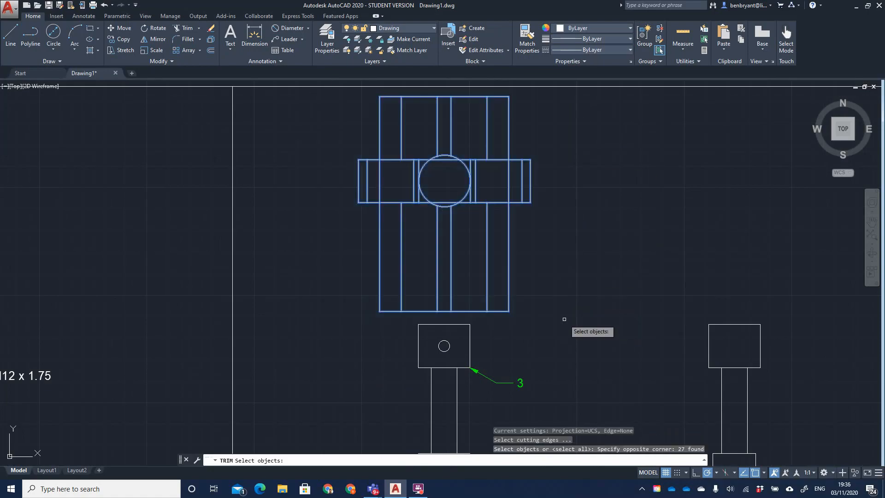
{"action": "key", "text": "Return"}
{"action": "left_click", "coordinate": [435, 160]}
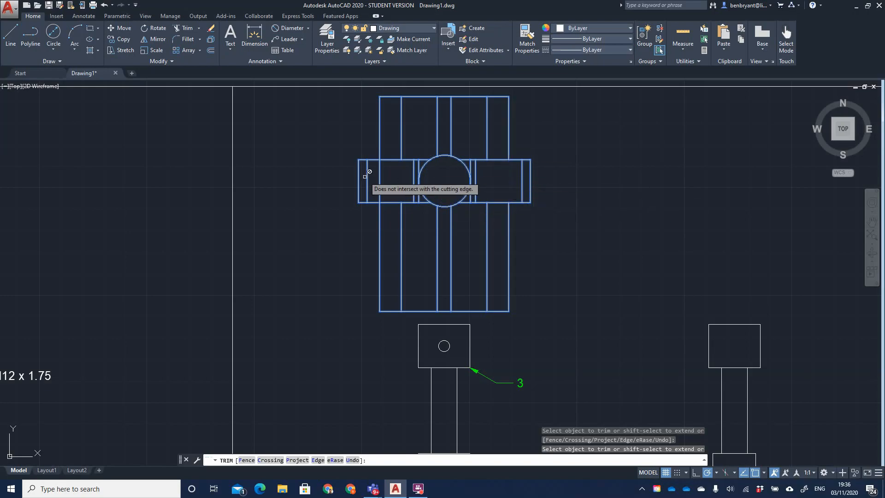
{"action": "key", "text": "Return"}
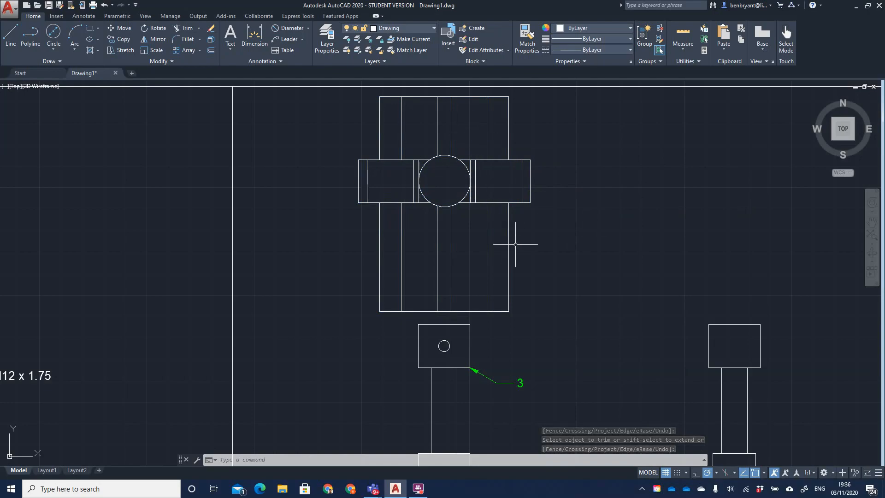
- Review the finished assembly views together with the part views on all three sheets
{"action": "scroll", "coordinate": [537, 233], "scroll_direction": "down", "scroll_amount": 2}
{"action": "middle_click_drag", "start_coordinate": [584, 258], "coordinate": [464, 226]}
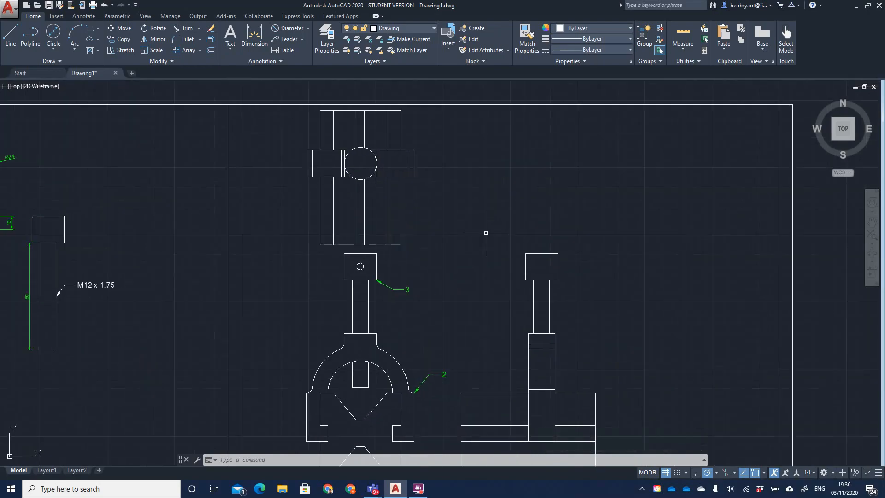
{"action": "scroll", "coordinate": [485, 232], "scroll_direction": "down", "scroll_amount": 4}
{"action": "scroll", "coordinate": [479, 237], "scroll_direction": "up", "scroll_amount": 2}
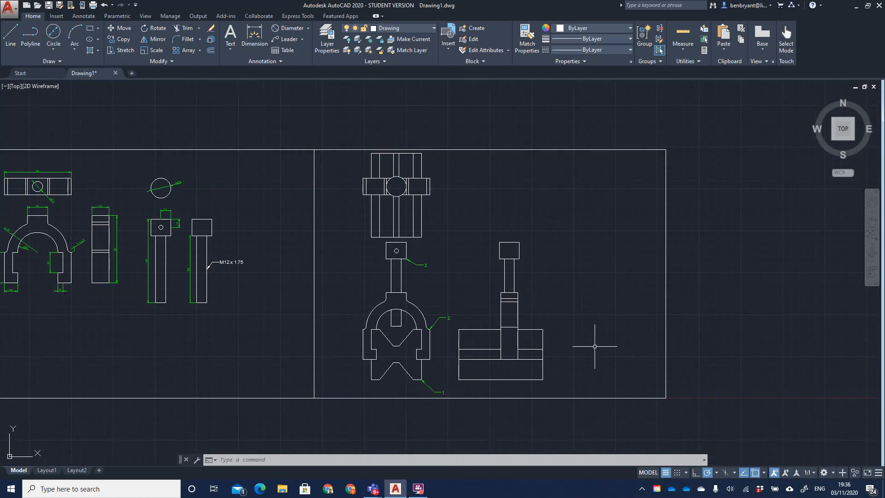
{"action": "scroll", "coordinate": [486, 313], "scroll_direction": "down", "scroll_amount": 3}
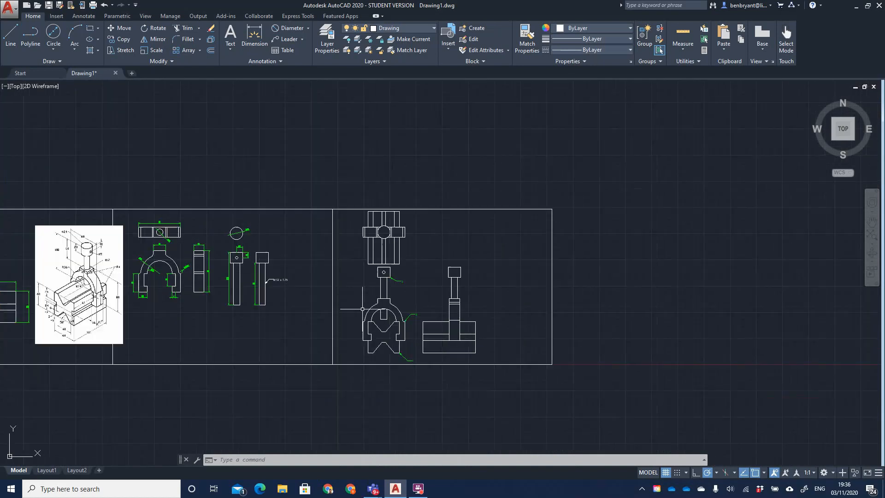
{"action": "scroll", "coordinate": [286, 290], "scroll_direction": "up", "scroll_amount": 2}
{"action": "middle_click_drag", "start_coordinate": [245, 297], "coordinate": [390, 297]}
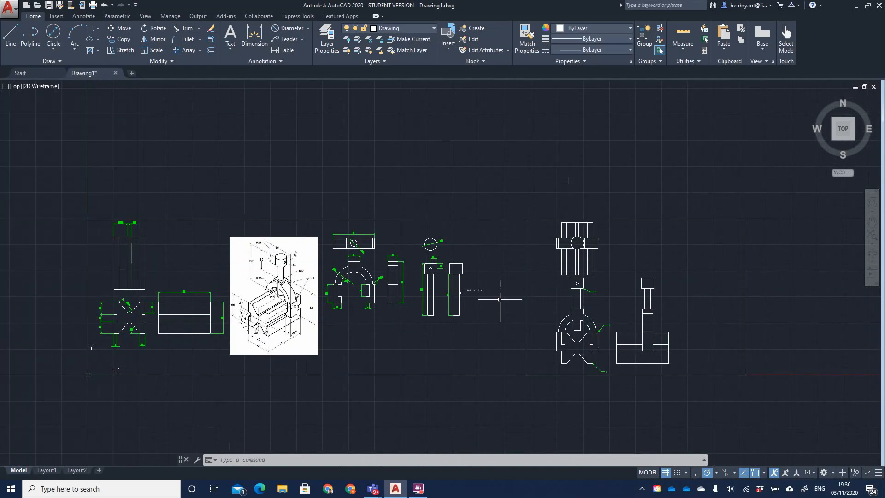